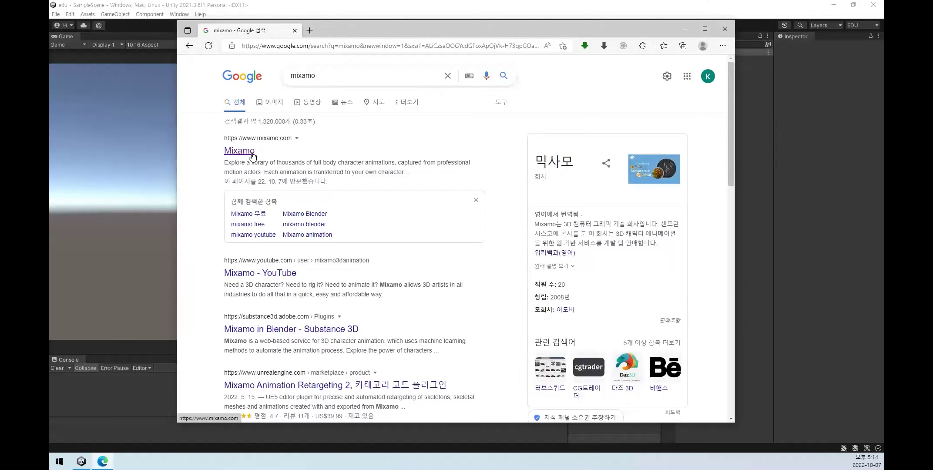
Open the Mixamo website from the Google search results for 'mixamo'.
{"action": "left_click", "coordinate": [251, 155]}
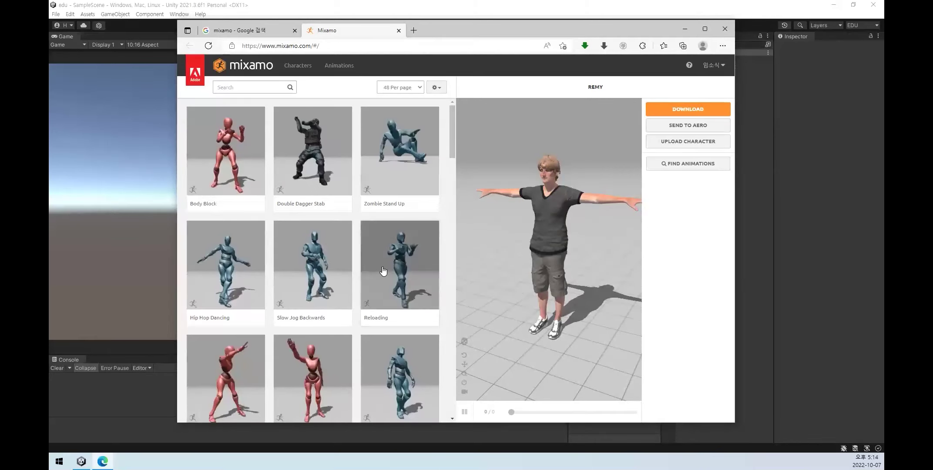
{"action": "scroll", "coordinate": [387, 268], "scroll_direction": "down", "scroll_amount": 1}
{"action": "scroll", "coordinate": [388, 268], "scroll_direction": "down", "scroll_amount": 2}
{"action": "scroll", "coordinate": [387, 274], "scroll_direction": "down", "scroll_amount": 1}
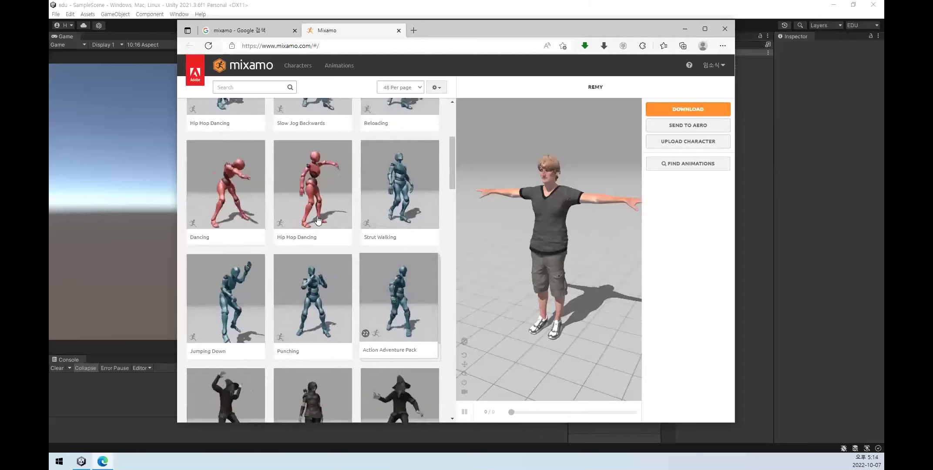
{"action": "scroll", "coordinate": [388, 287], "scroll_direction": "down", "scroll_amount": 3}
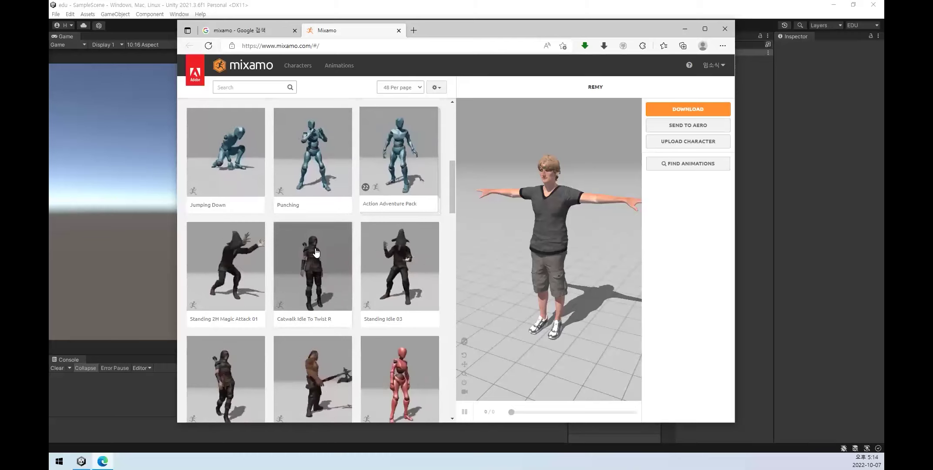
{"action": "scroll", "coordinate": [316, 252], "scroll_direction": "down", "scroll_amount": 3}
{"action": "scroll", "coordinate": [316, 252], "scroll_direction": "down", "scroll_amount": 3}
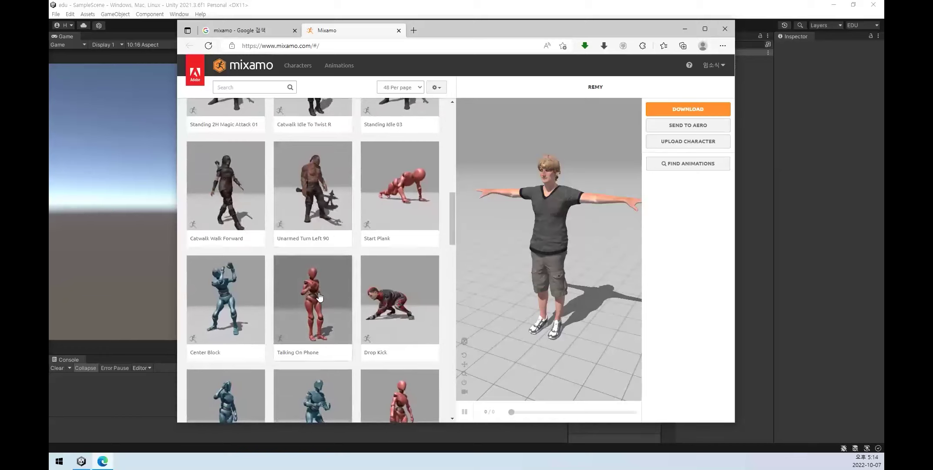
{"action": "scroll", "coordinate": [319, 295], "scroll_direction": "down", "scroll_amount": 2}
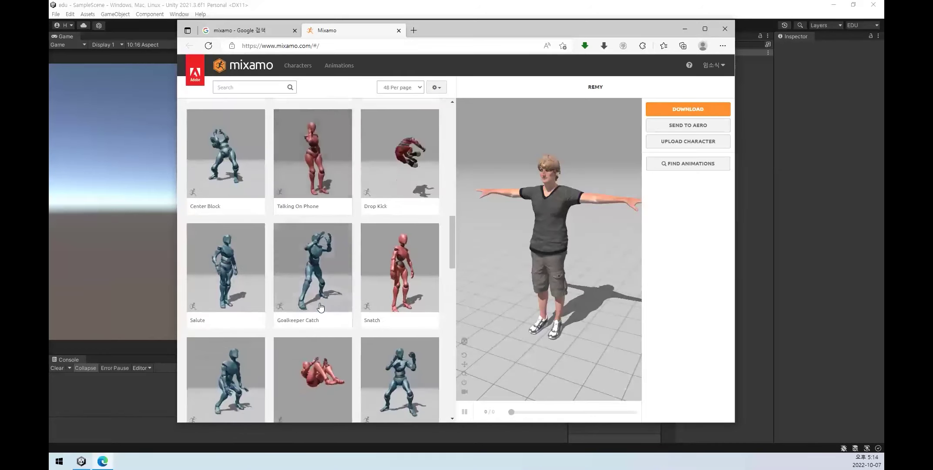
{"action": "scroll", "coordinate": [320, 315], "scroll_direction": "down", "scroll_amount": 2}
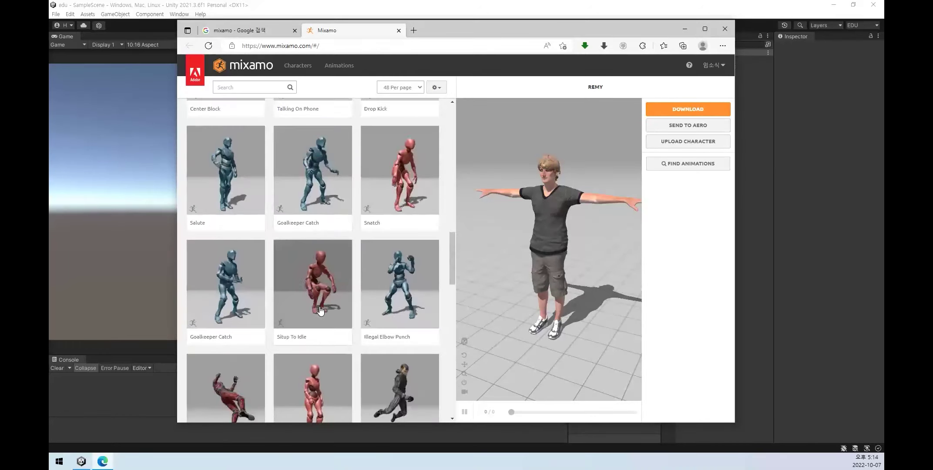
{"action": "scroll", "coordinate": [321, 313], "scroll_direction": "down", "scroll_amount": 2}
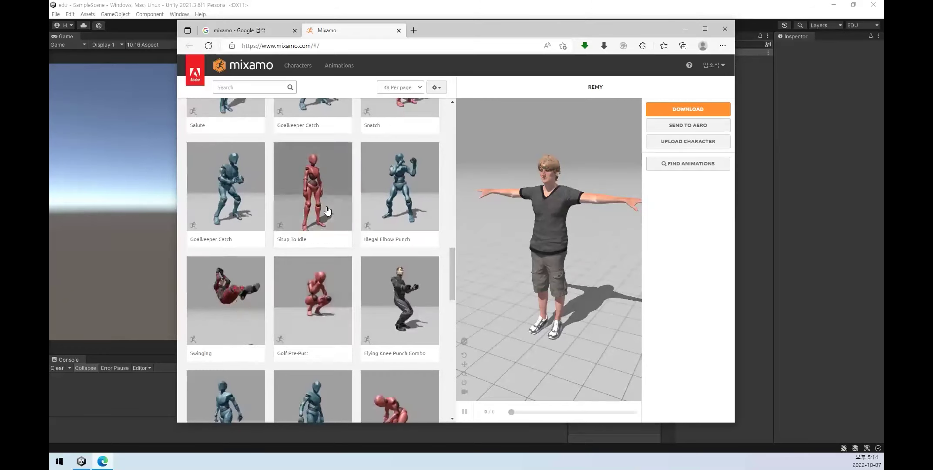
{"action": "scroll", "coordinate": [322, 306], "scroll_direction": "down", "scroll_amount": 3}
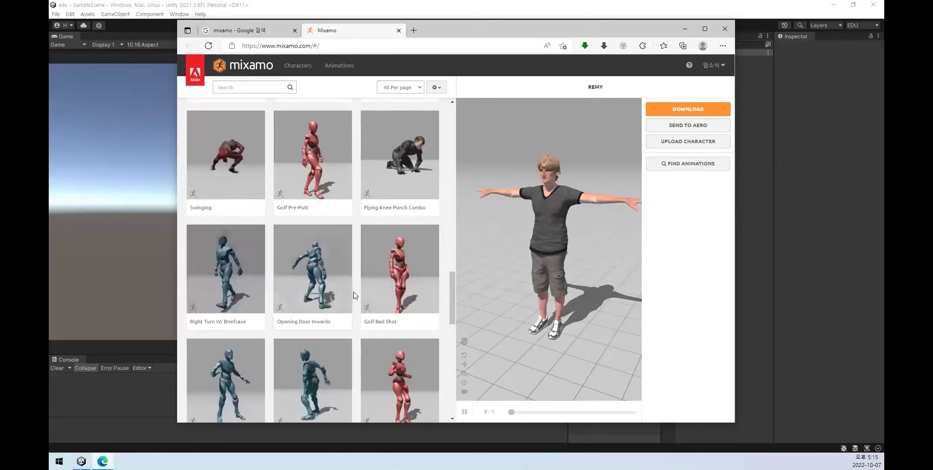
{"action": "scroll", "coordinate": [409, 285], "scroll_direction": "down", "scroll_amount": 3}
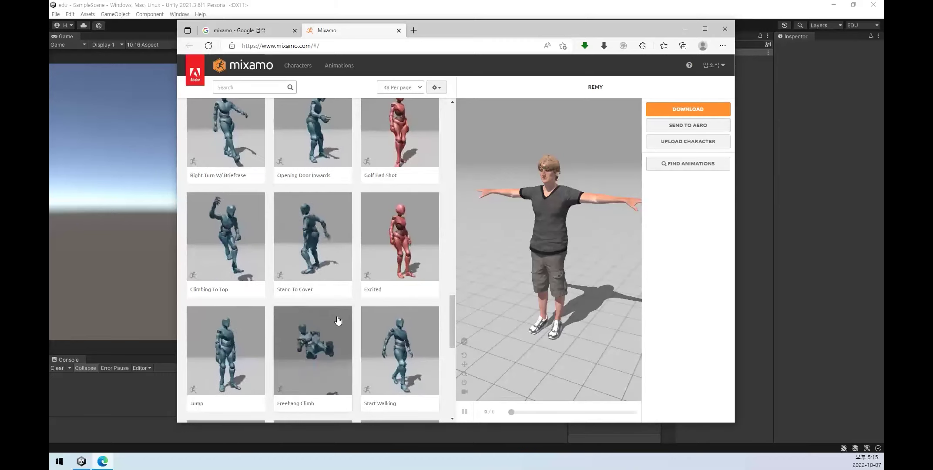
{"action": "scroll", "coordinate": [338, 322], "scroll_direction": "down", "scroll_amount": 3}
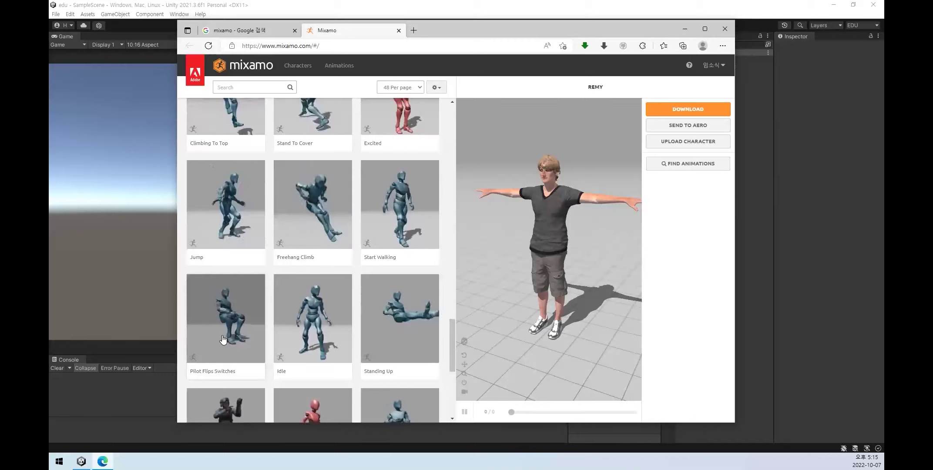
{"action": "scroll", "coordinate": [229, 339], "scroll_direction": "down", "scroll_amount": 2}
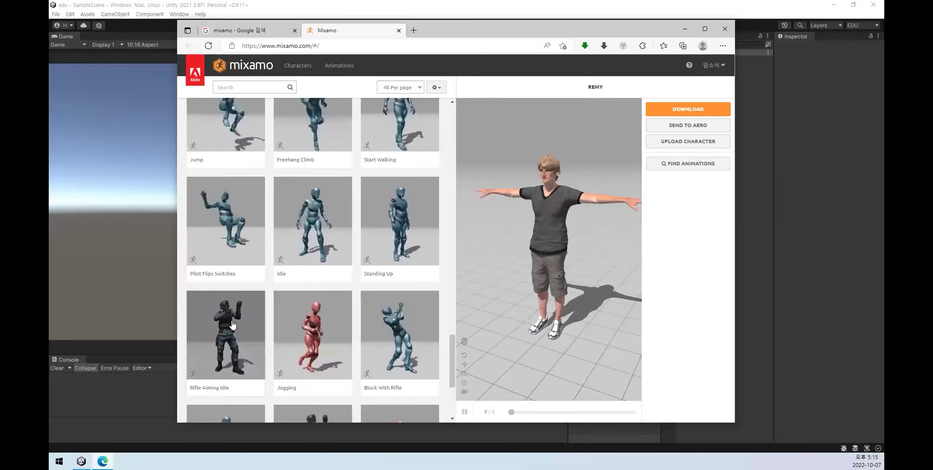
{"action": "scroll", "coordinate": [238, 336], "scroll_direction": "down", "scroll_amount": 4}
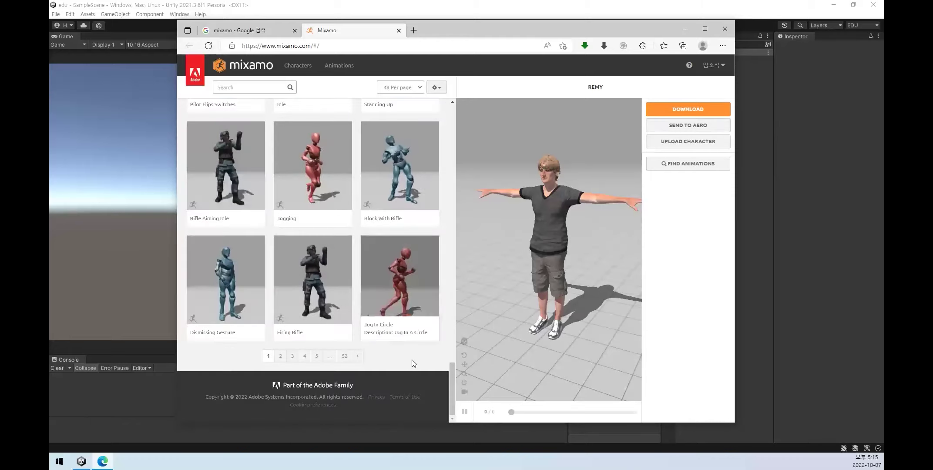
{"action": "scroll", "coordinate": [427, 365], "scroll_direction": "down", "scroll_amount": 4}
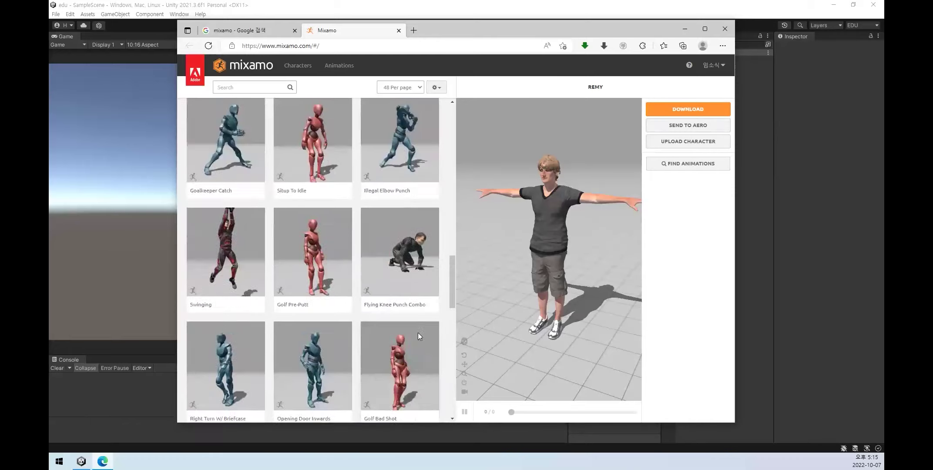
{"action": "scroll", "coordinate": [418, 333], "scroll_direction": "down", "scroll_amount": 4}
{"action": "scroll", "coordinate": [418, 328], "scroll_direction": "down", "scroll_amount": 3}
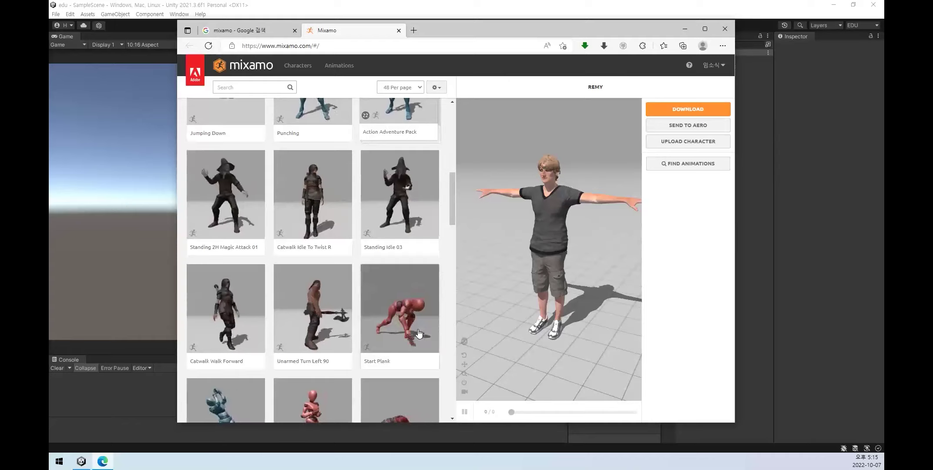
{"action": "scroll", "coordinate": [419, 333], "scroll_direction": "up", "scroll_amount": 5}
{"action": "scroll", "coordinate": [419, 334], "scroll_direction": "up", "scroll_amount": 5}
{"action": "scroll", "coordinate": [419, 334], "scroll_direction": "up", "scroll_amount": 1}
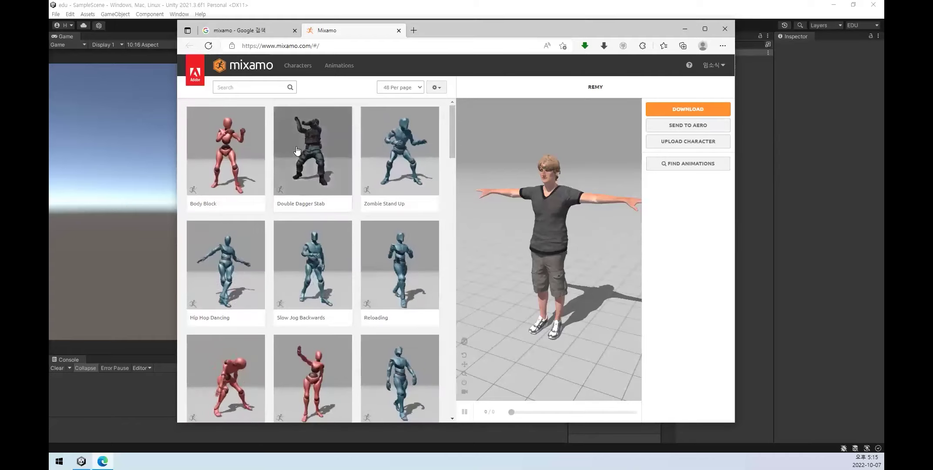
Return to Mixamo's home page using the mixamo logo after checking the search box and account menu.
{"action": "left_click", "coordinate": [251, 89]}
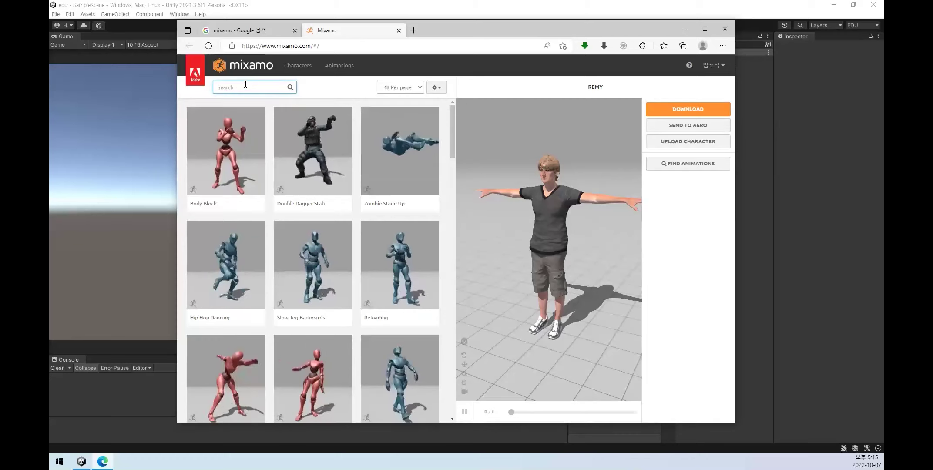
{"action": "left_click", "coordinate": [723, 66]}
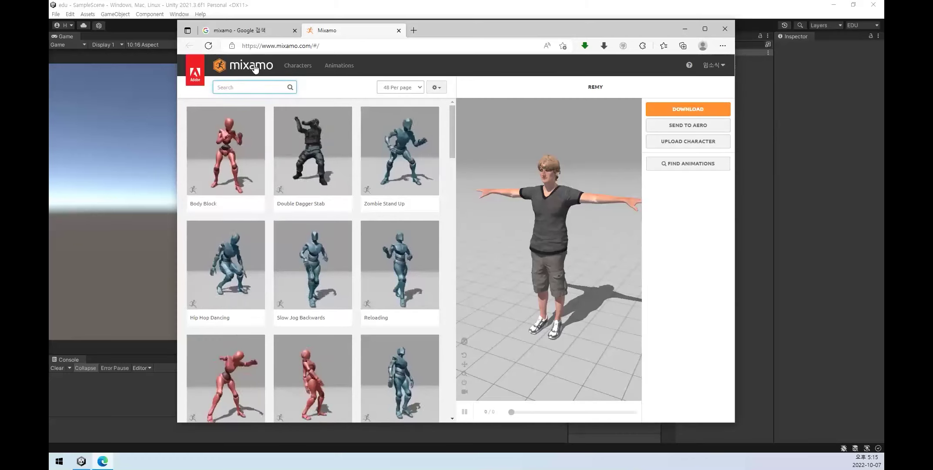
{"action": "left_click", "coordinate": [250, 66]}
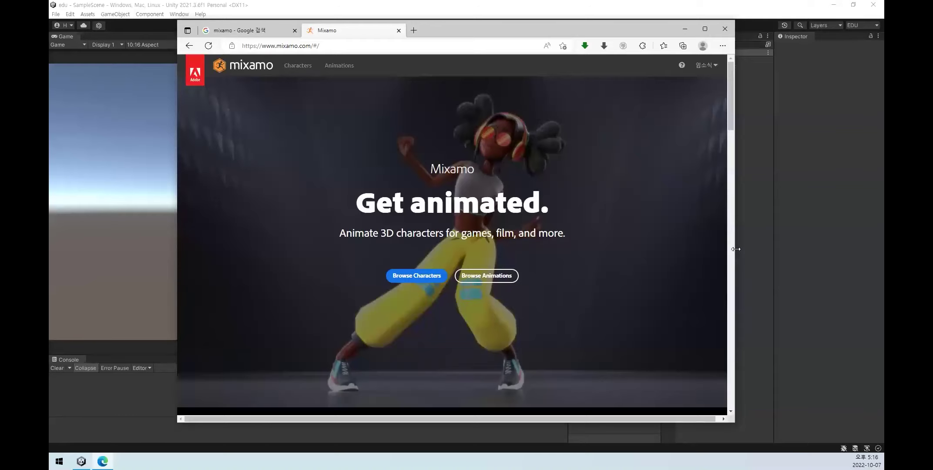
Widen the browser window by dragging its right edge outward.
{"action": "left_click_drag", "start_coordinate": [735, 248], "coordinate": [818, 249]}
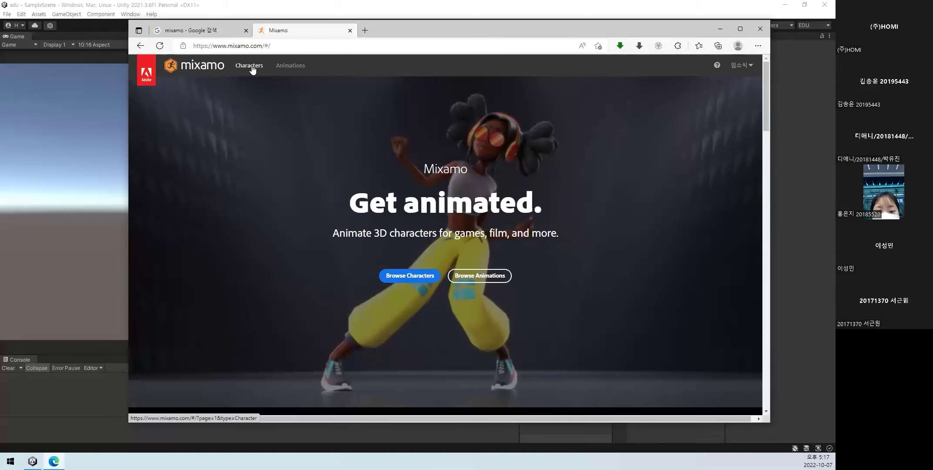
Load X Bot from page 3 of the Characters library, then go back to page 1.
{"action": "left_click", "coordinate": [252, 70]}
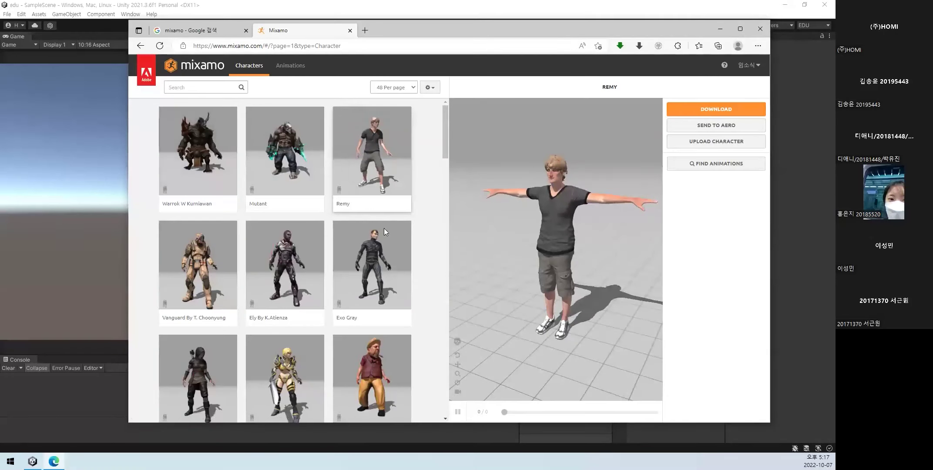
{"action": "left_click_drag", "start_coordinate": [445, 127], "coordinate": [493, 332]}
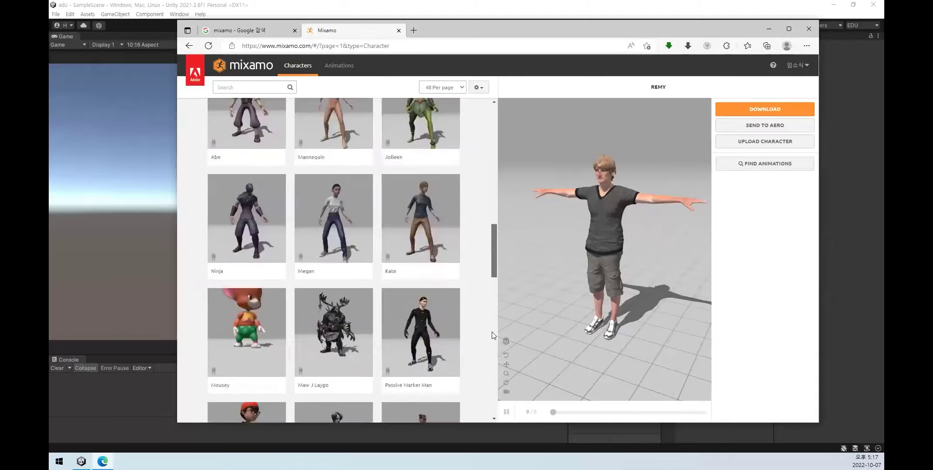
{"action": "scroll", "coordinate": [493, 332], "scroll_direction": "down", "scroll_amount": 10}
{"action": "left_click", "coordinate": [341, 368]}
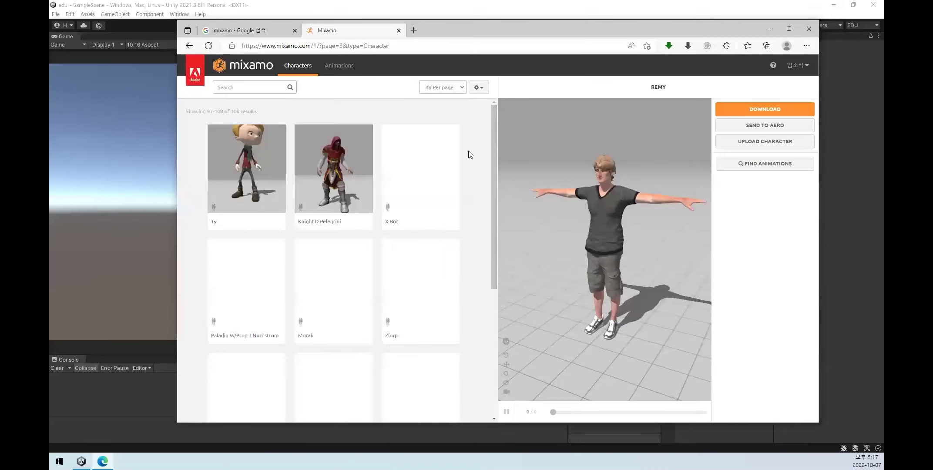
{"action": "left_click", "coordinate": [423, 165]}
{"action": "left_click", "coordinate": [655, 183]}
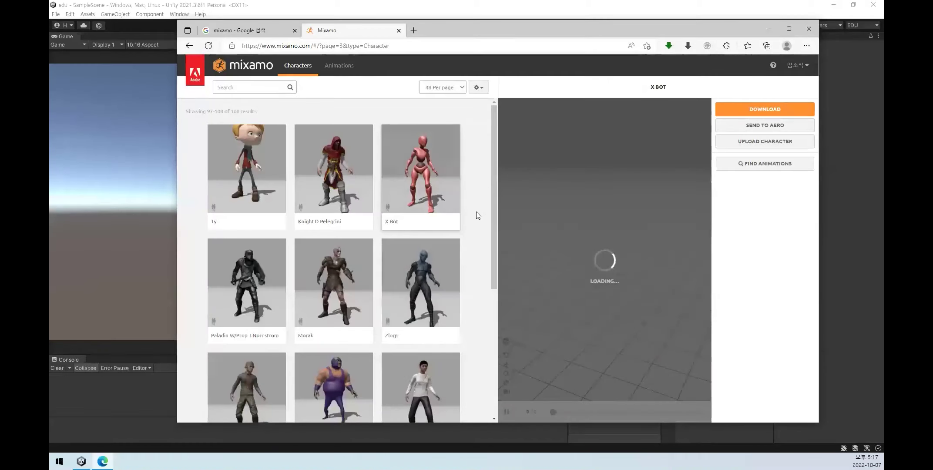
{"action": "left_click_drag", "start_coordinate": [492, 160], "coordinate": [481, 364]}
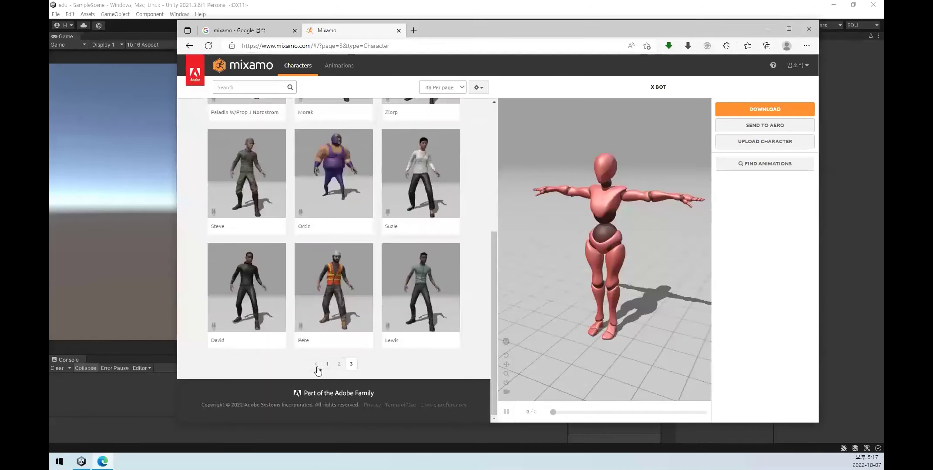
{"action": "left_click", "coordinate": [328, 364]}
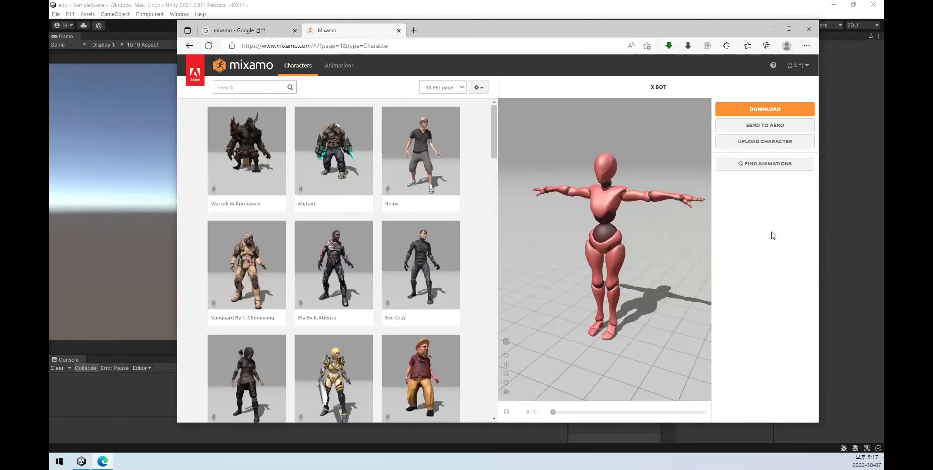
Check the account menu and switch the preview character back to Remy.
{"action": "left_click", "coordinate": [806, 67]}
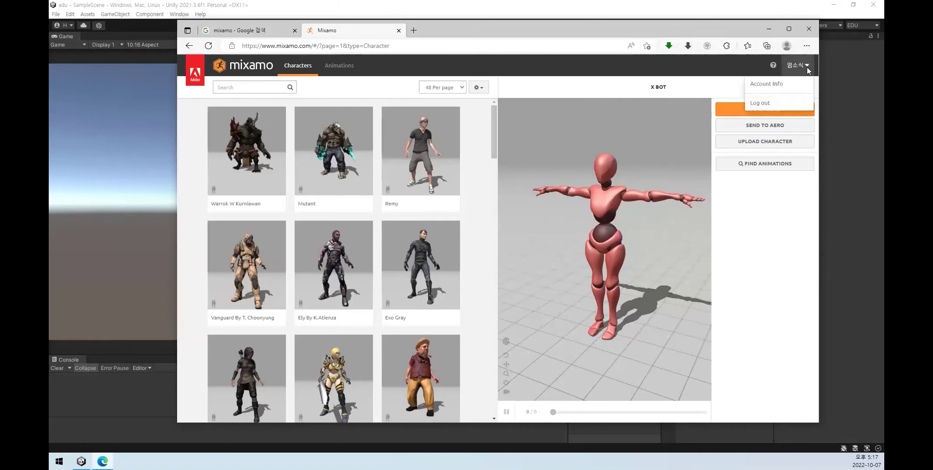
{"action": "left_click", "coordinate": [729, 68]}
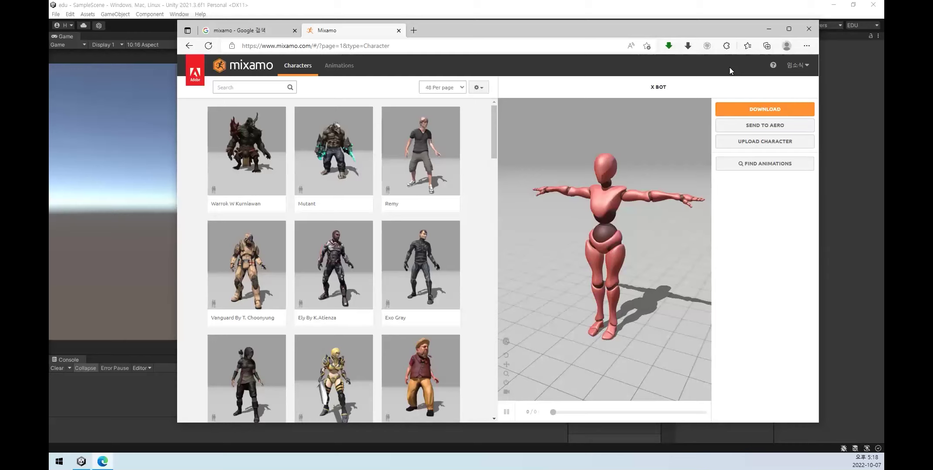
{"action": "left_click", "coordinate": [795, 68]}
{"action": "left_click", "coordinate": [777, 233]}
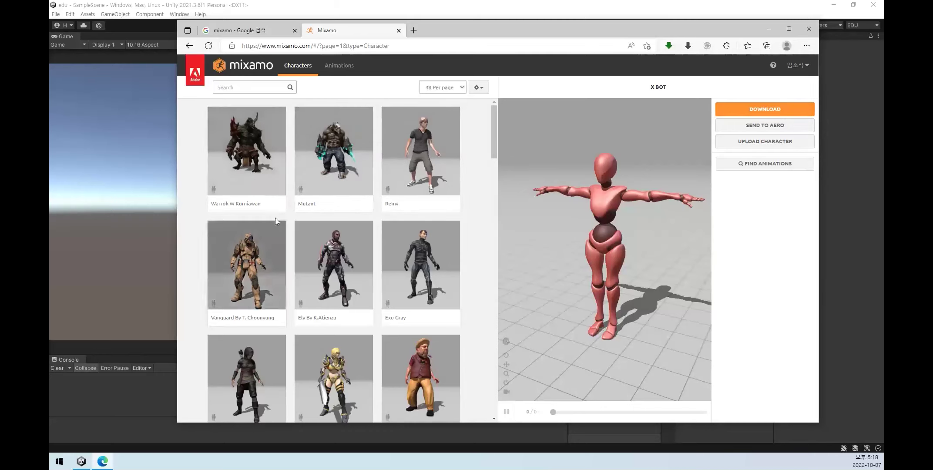
{"action": "left_click", "coordinate": [433, 144]}
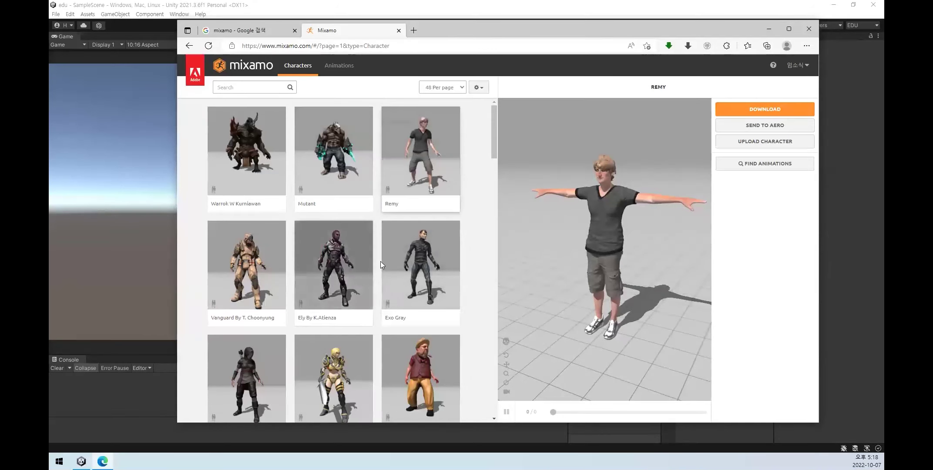
Pick Amy from the character grid, confirm the switch, and scroll to the page bottom.
{"action": "scroll", "coordinate": [418, 212], "scroll_direction": "down", "scroll_amount": 5}
{"action": "scroll", "coordinate": [420, 212], "scroll_direction": "down", "scroll_amount": 7}
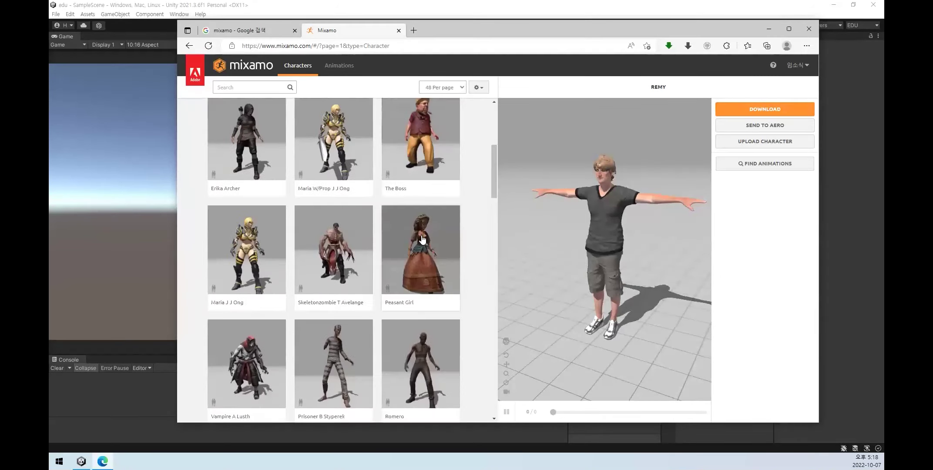
{"action": "left_click", "coordinate": [419, 212]}
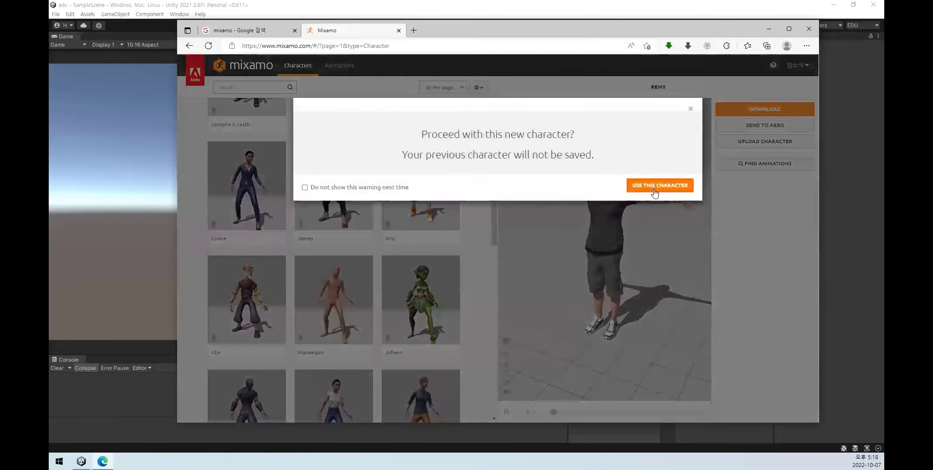
{"action": "left_click", "coordinate": [654, 188]}
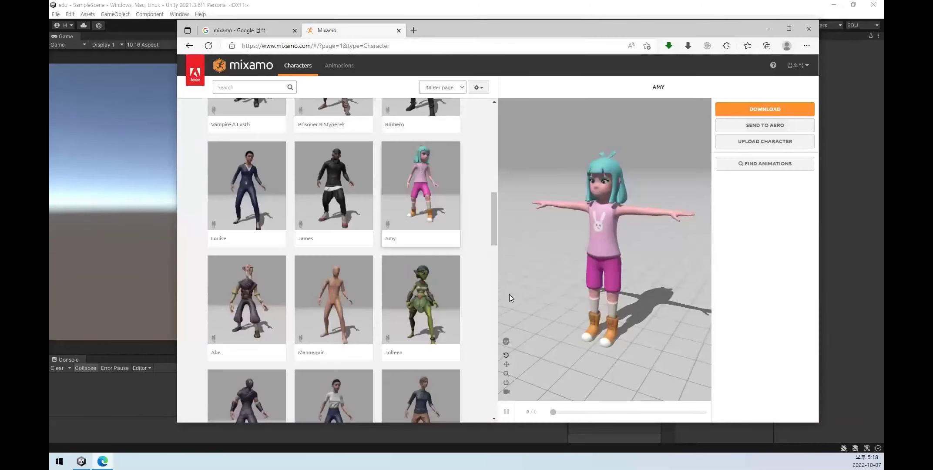
{"action": "scroll", "coordinate": [417, 291], "scroll_direction": "down", "scroll_amount": 1}
{"action": "scroll", "coordinate": [416, 292], "scroll_direction": "down", "scroll_amount": 2}
{"action": "scroll", "coordinate": [416, 291], "scroll_direction": "down", "scroll_amount": 4}
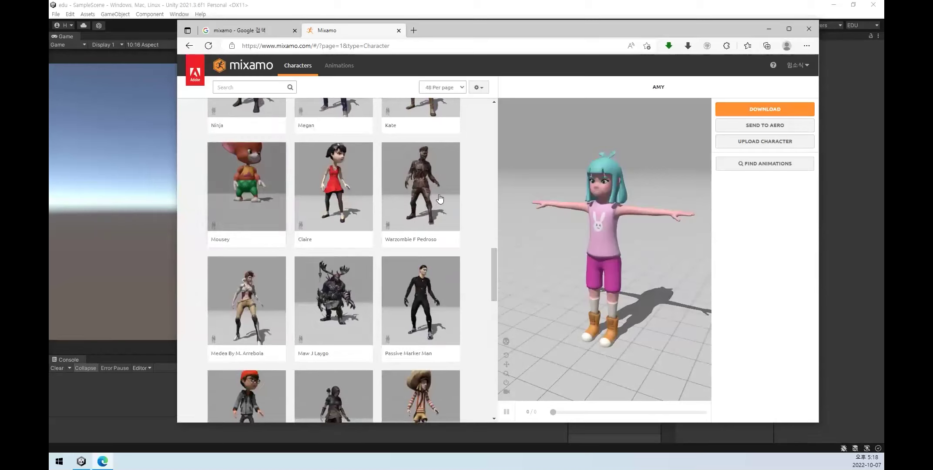
{"action": "scroll", "coordinate": [287, 307], "scroll_direction": "down", "scroll_amount": 3}
{"action": "scroll", "coordinate": [395, 308], "scroll_direction": "down", "scroll_amount": 4}
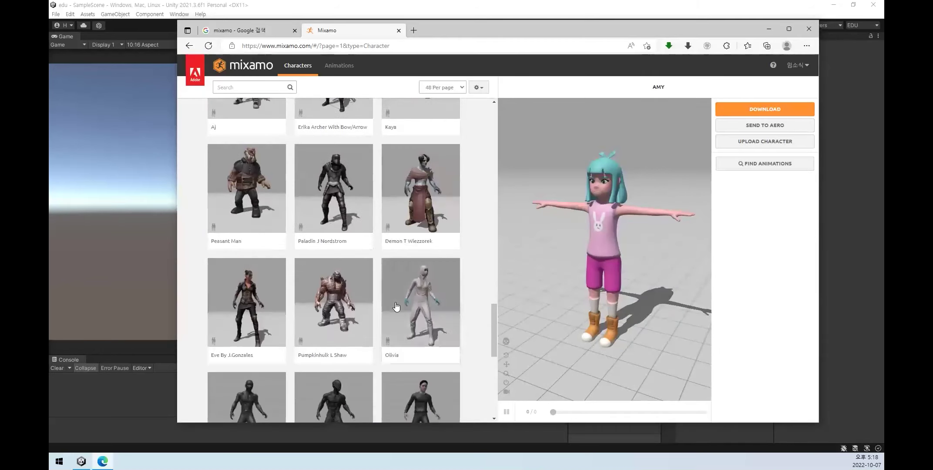
{"action": "scroll", "coordinate": [405, 311], "scroll_direction": "down", "scroll_amount": 4}
{"action": "scroll", "coordinate": [406, 312], "scroll_direction": "down", "scroll_amount": 3}
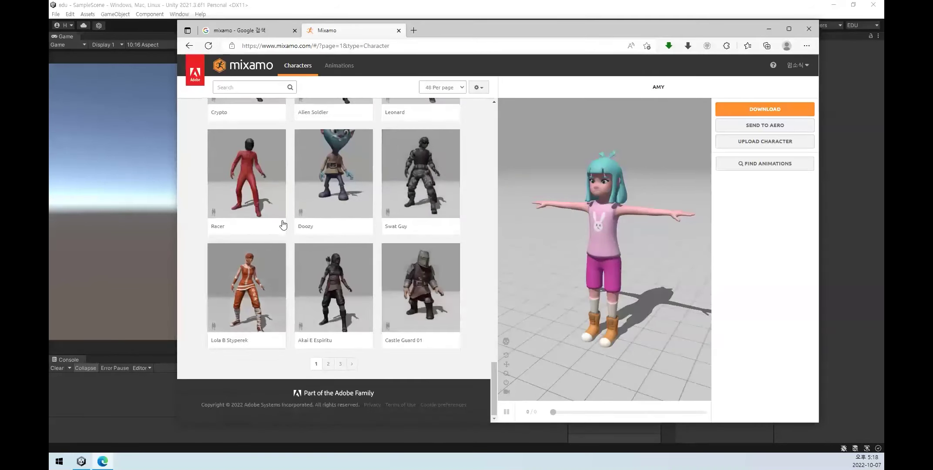
{"action": "left_click", "coordinate": [773, 142]}
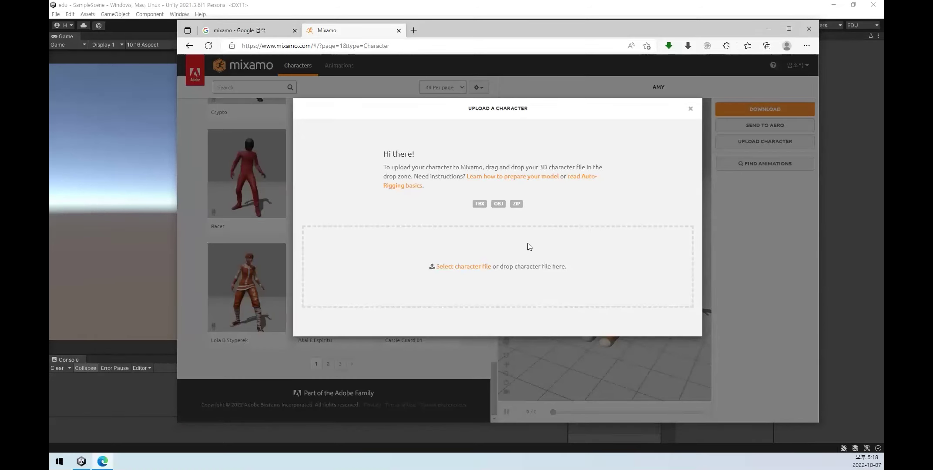
{"action": "left_click", "coordinate": [691, 109]}
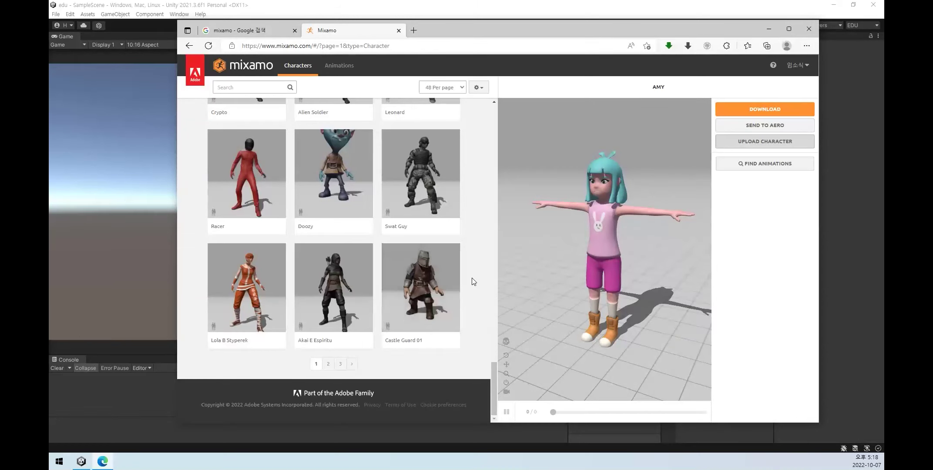
Load Kachujin G Rosales from page 2 of the characters and confirm using it.
{"action": "left_click", "coordinate": [328, 364]}
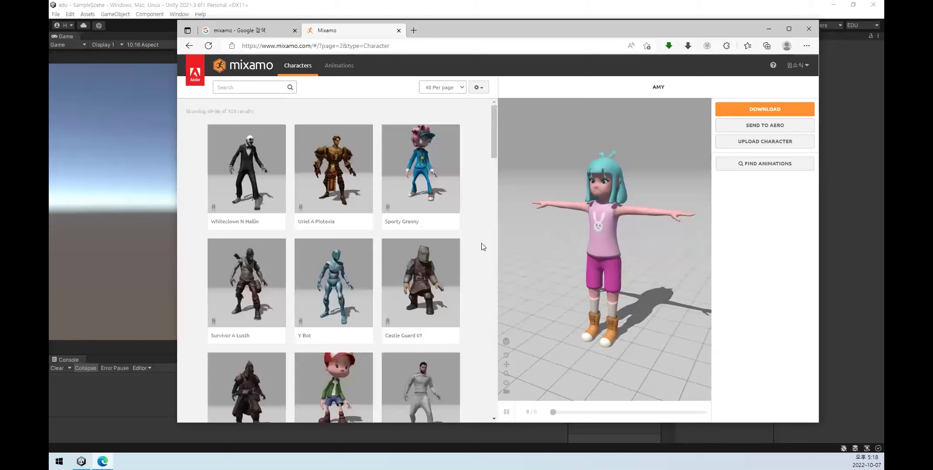
{"action": "scroll", "coordinate": [479, 274], "scroll_direction": "down", "scroll_amount": 2}
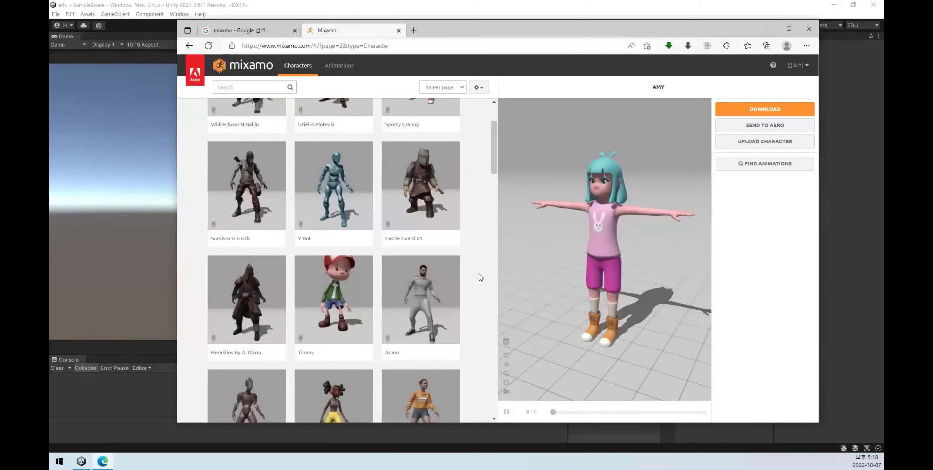
{"action": "scroll", "coordinate": [480, 277], "scroll_direction": "down", "scroll_amount": 3}
{"action": "scroll", "coordinate": [480, 276], "scroll_direction": "down", "scroll_amount": 3}
{"action": "scroll", "coordinate": [480, 277], "scroll_direction": "down", "scroll_amount": 1}
{"action": "scroll", "coordinate": [480, 277], "scroll_direction": "down", "scroll_amount": 3}
{"action": "scroll", "coordinate": [480, 276], "scroll_direction": "down", "scroll_amount": 4}
{"action": "scroll", "coordinate": [479, 277], "scroll_direction": "down", "scroll_amount": 4}
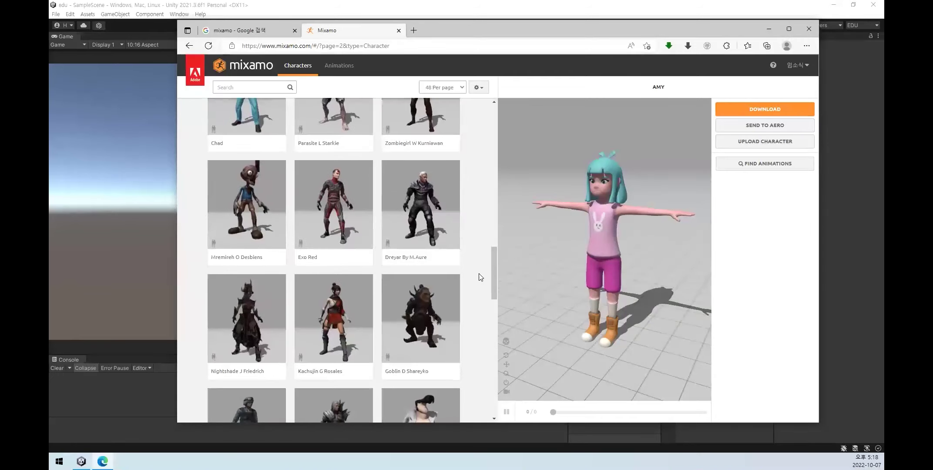
{"action": "scroll", "coordinate": [481, 277], "scroll_direction": "down", "scroll_amount": 2}
{"action": "left_click", "coordinate": [353, 212]}
{"action": "left_click", "coordinate": [686, 186]}
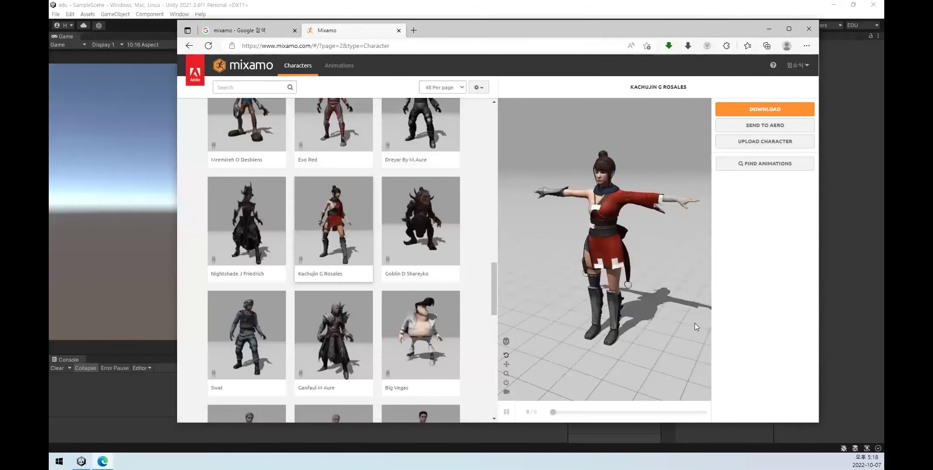
Download Kachujin G Rosales as FBX for Unity (.fbx) with T-pose.
{"action": "left_click", "coordinate": [750, 108]}
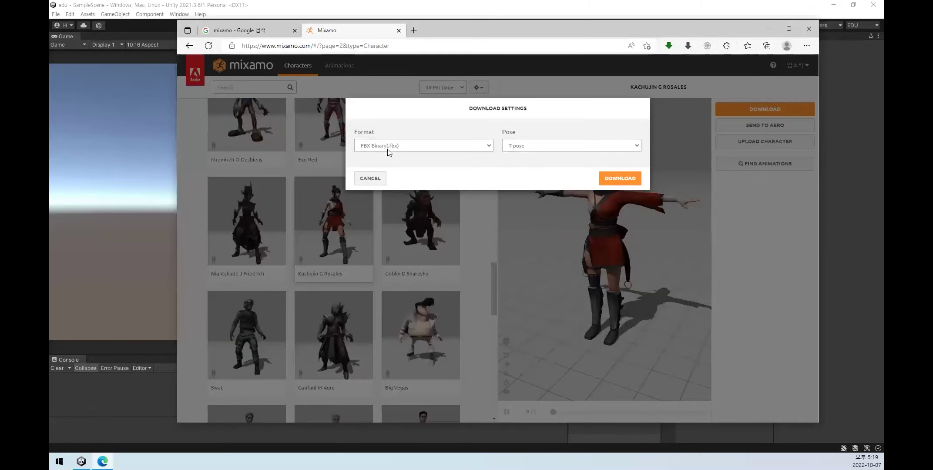
{"action": "left_click", "coordinate": [374, 150]}
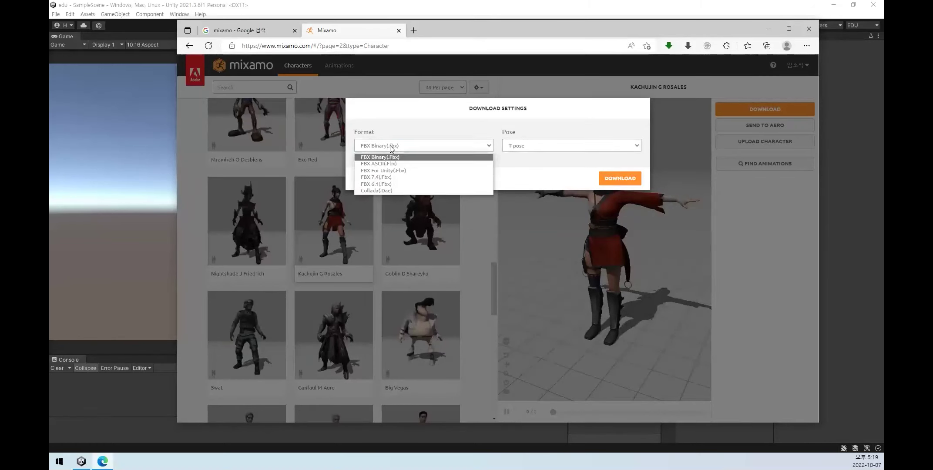
{"action": "left_click", "coordinate": [405, 170]}
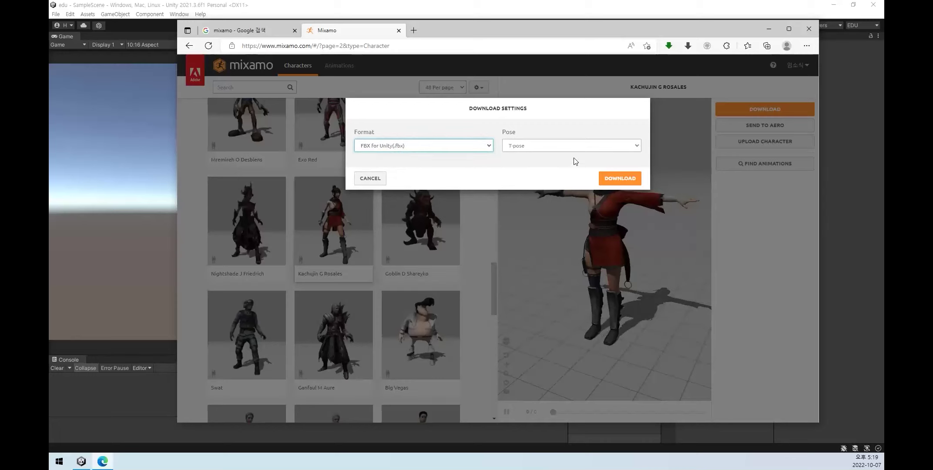
{"action": "left_click", "coordinate": [548, 147]}
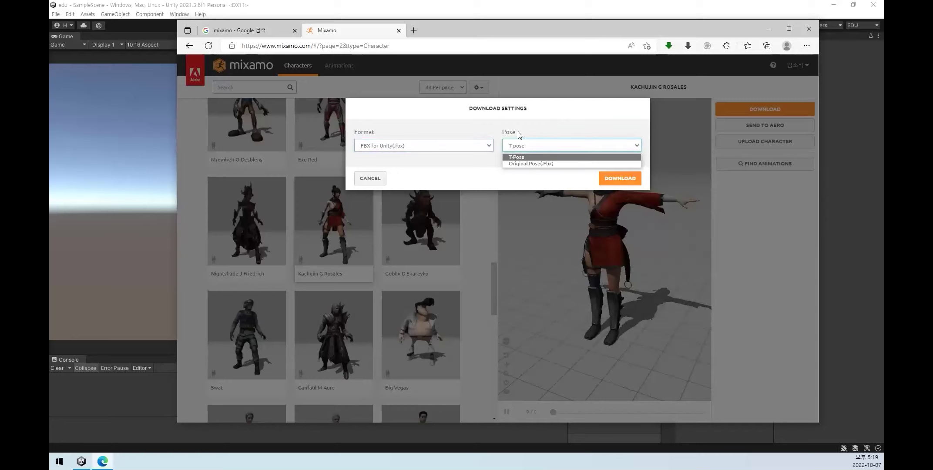
{"action": "left_click", "coordinate": [533, 150]}
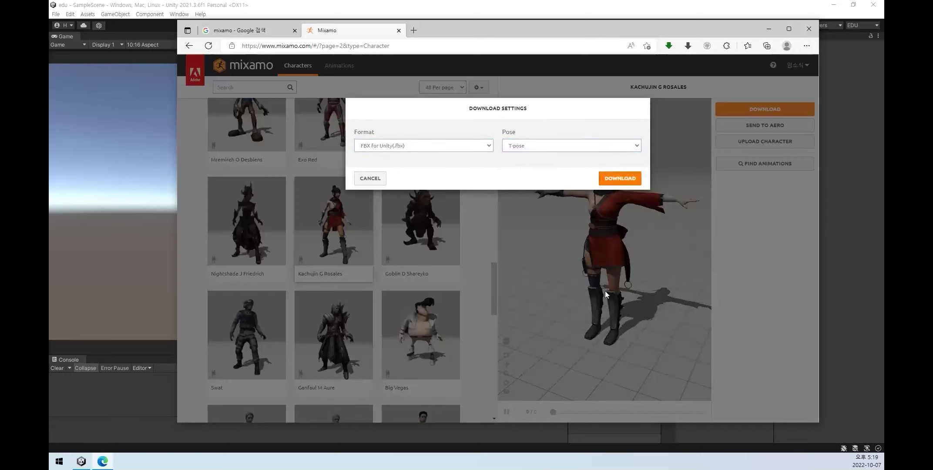
{"action": "left_click", "coordinate": [614, 181]}
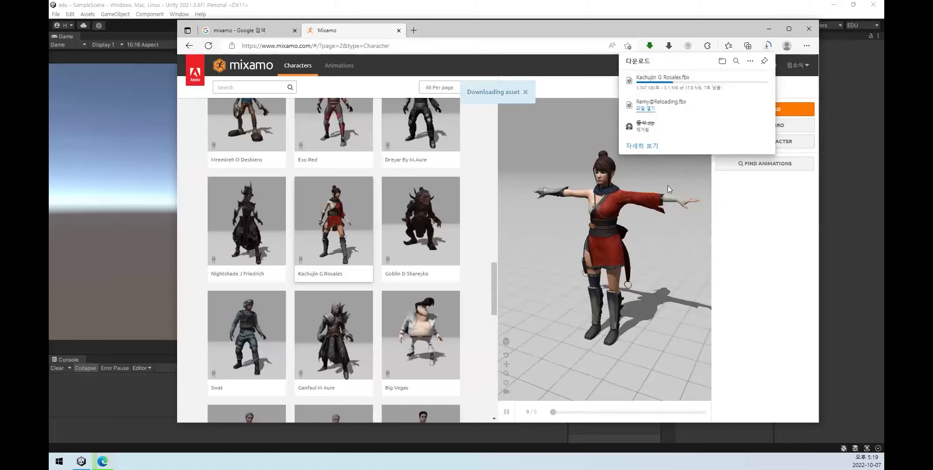
Close the downloads list and load Remy from page 1 of the characters.
{"action": "left_click", "coordinate": [480, 251]}
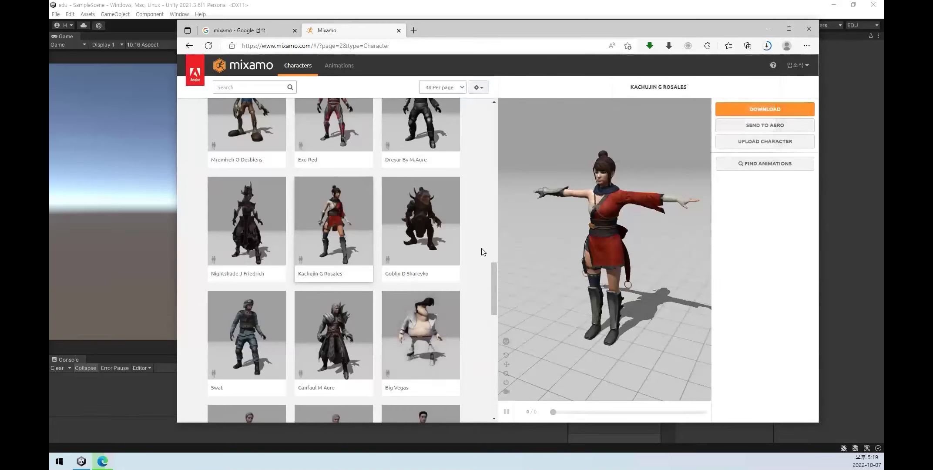
{"action": "scroll", "coordinate": [481, 254], "scroll_direction": "down", "scroll_amount": 15}
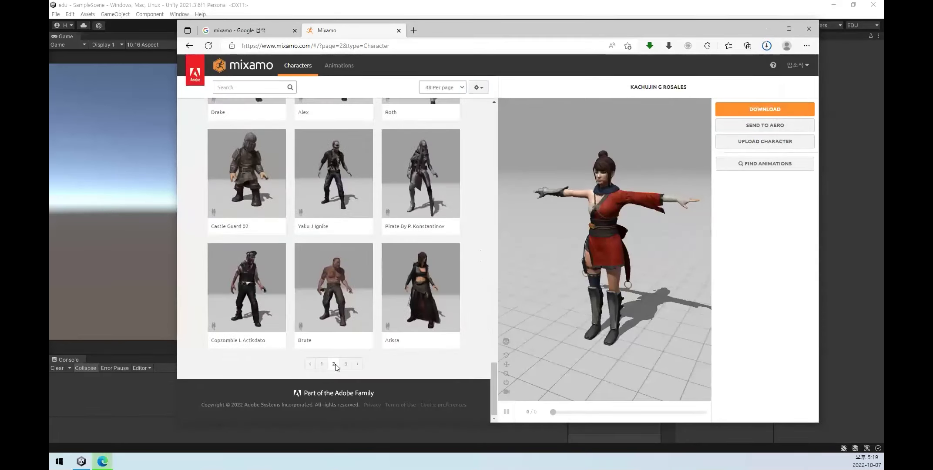
{"action": "left_click", "coordinate": [330, 366]}
{"action": "left_click", "coordinate": [418, 159]}
{"action": "left_click", "coordinate": [652, 191]}
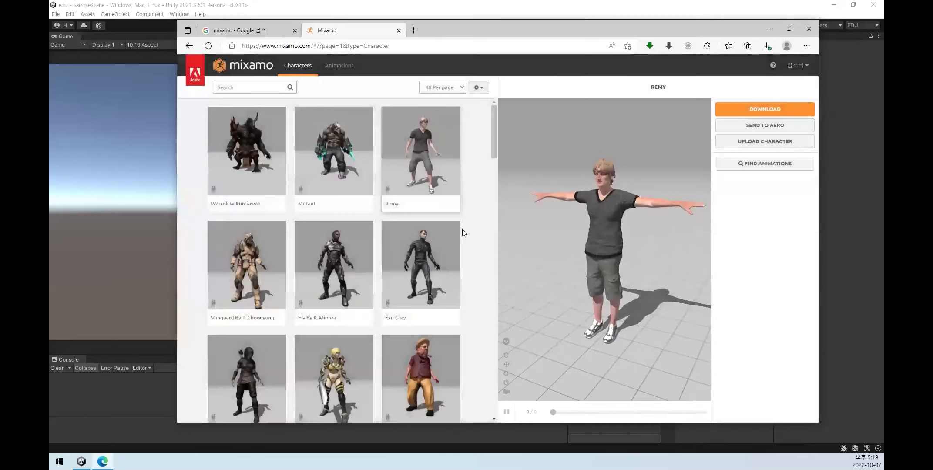
Cancel Remy's download settings and switch the preview back to Amy.
{"action": "left_click", "coordinate": [756, 111]}
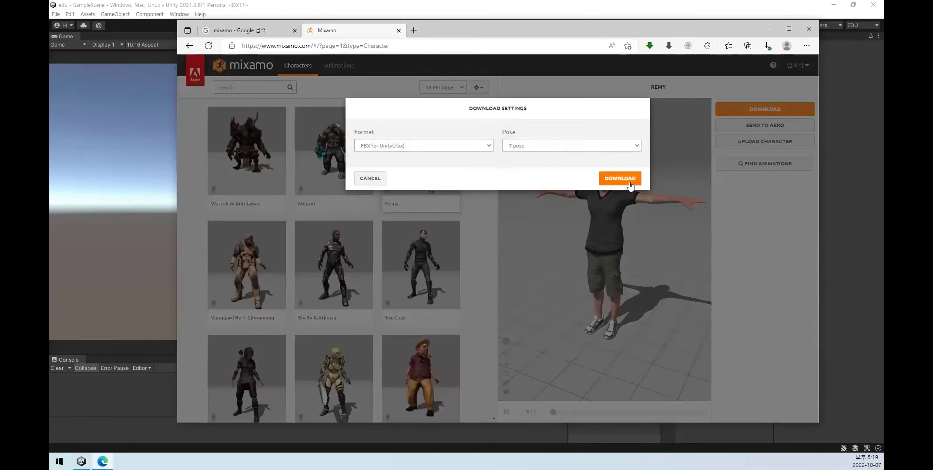
{"action": "left_click", "coordinate": [370, 178]}
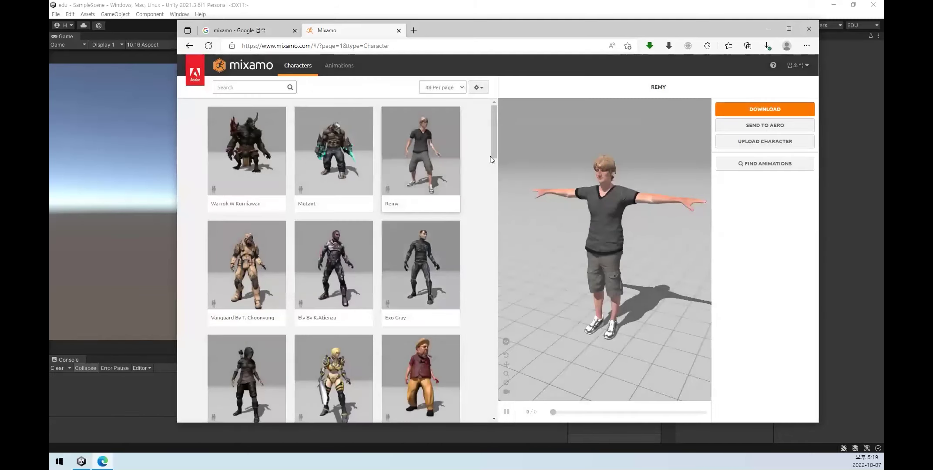
{"action": "left_click_drag", "start_coordinate": [494, 138], "coordinate": [493, 211]}
{"action": "left_click", "coordinate": [434, 248]}
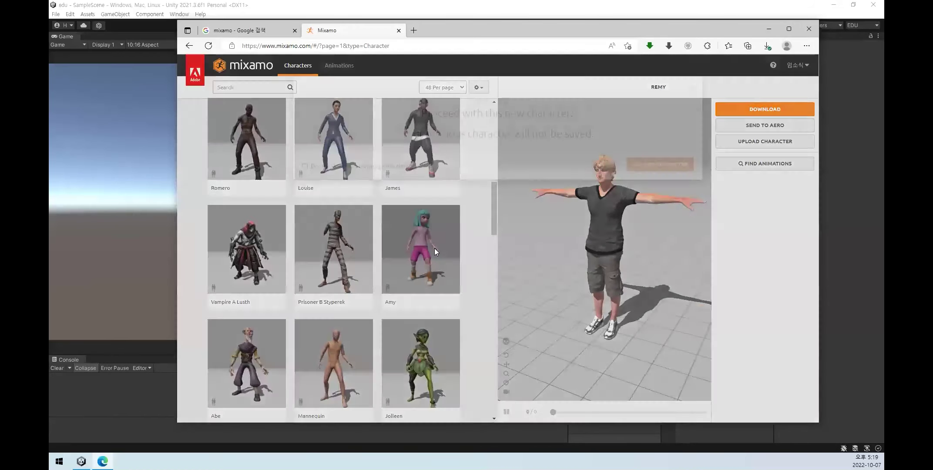
{"action": "left_click", "coordinate": [649, 188]}
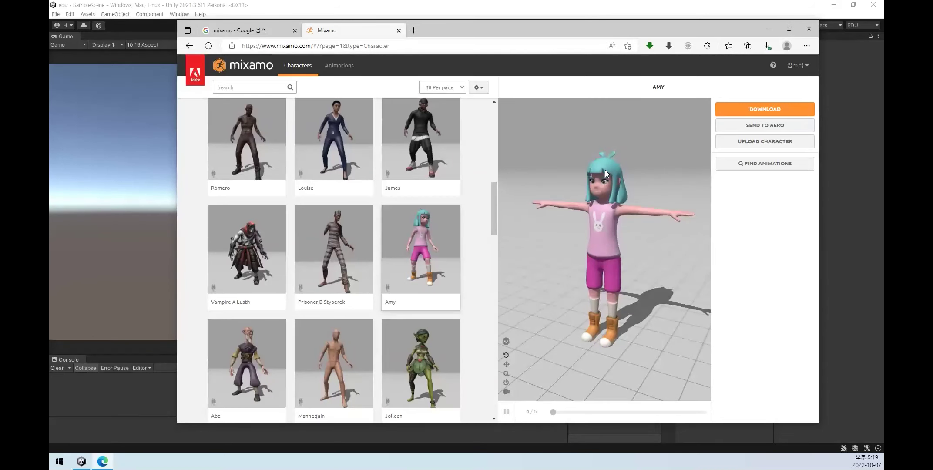
{"action": "left_click", "coordinate": [560, 5]}
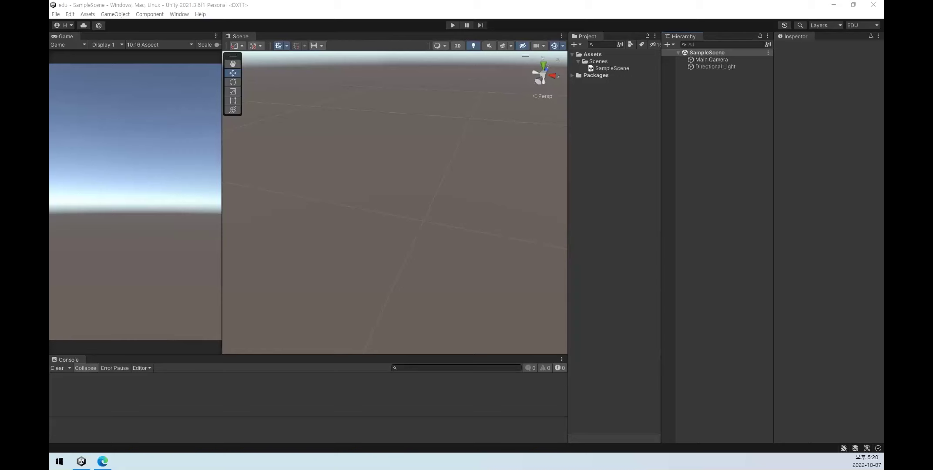
Arrange File Explorer, showing the four downloaded FBX files, beside the Unity editor.
{"action": "left_click_drag", "start_coordinate": [754, 240], "coordinate": [603, 143]}
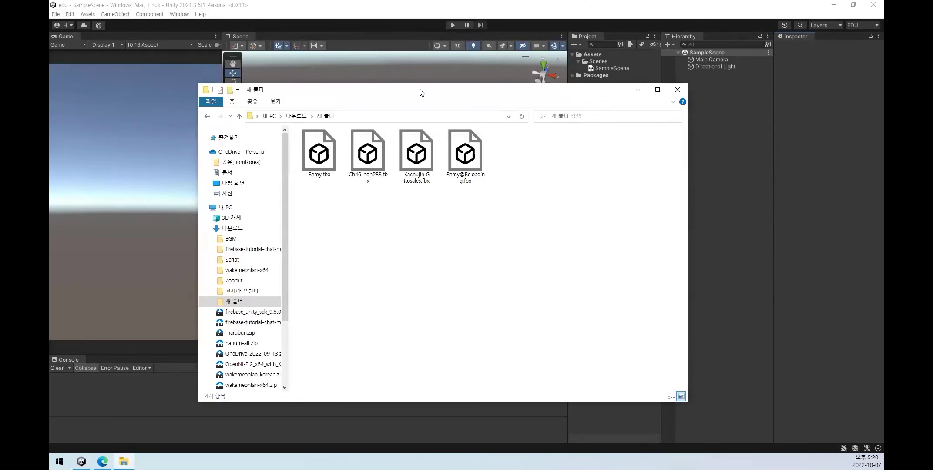
{"action": "left_click_drag", "start_coordinate": [422, 90], "coordinate": [407, 62]}
{"action": "left_click_drag", "start_coordinate": [500, 186], "coordinate": [287, 112]}
{"action": "left_click", "coordinate": [433, 243]}
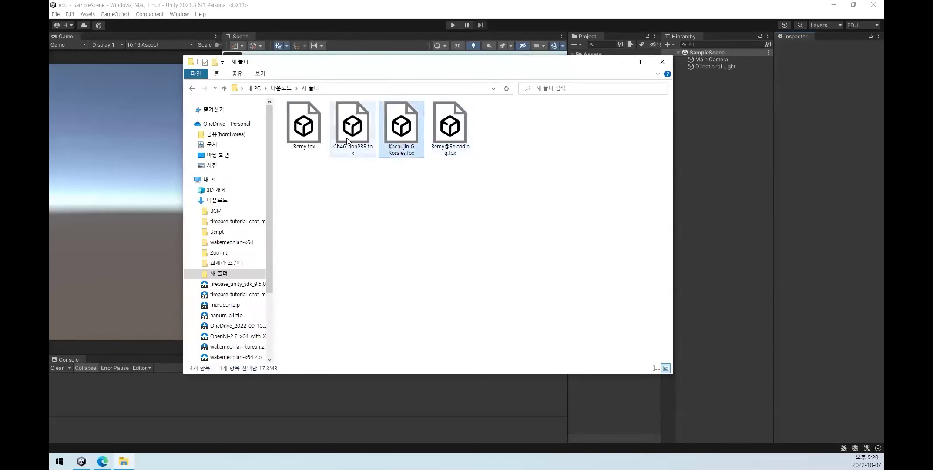
{"action": "double_click", "coordinate": [448, 147]}
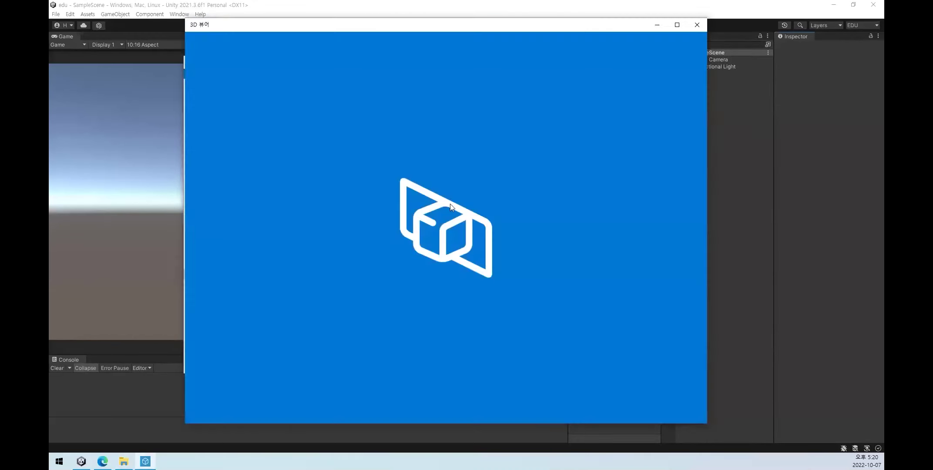
{"action": "key", "text": "Return"}
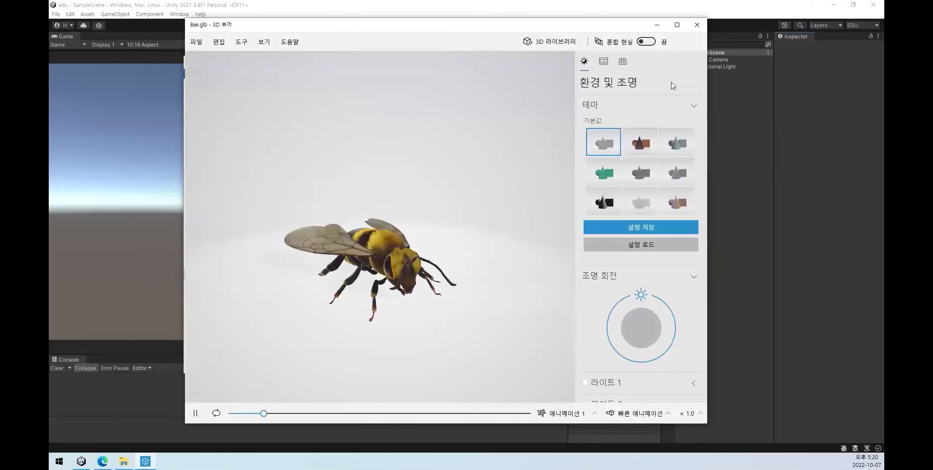
{"action": "left_click", "coordinate": [696, 25]}
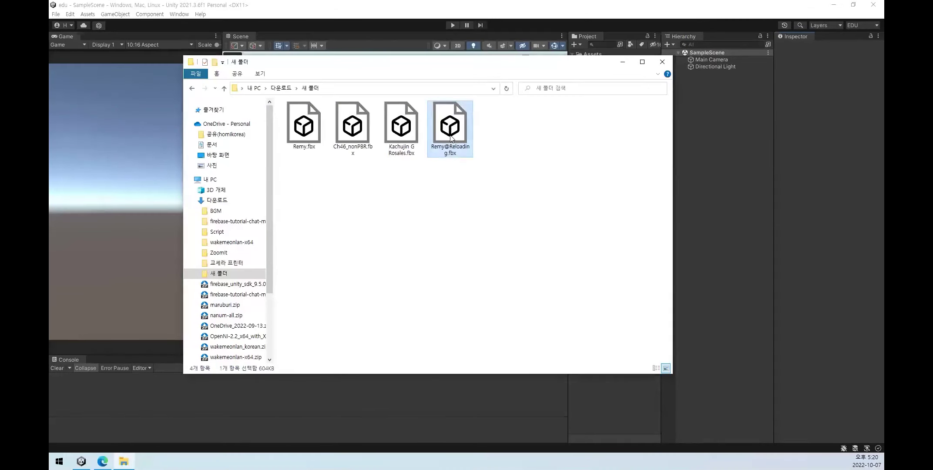
{"action": "key", "text": "Left"}
{"action": "key", "text": "Return"}
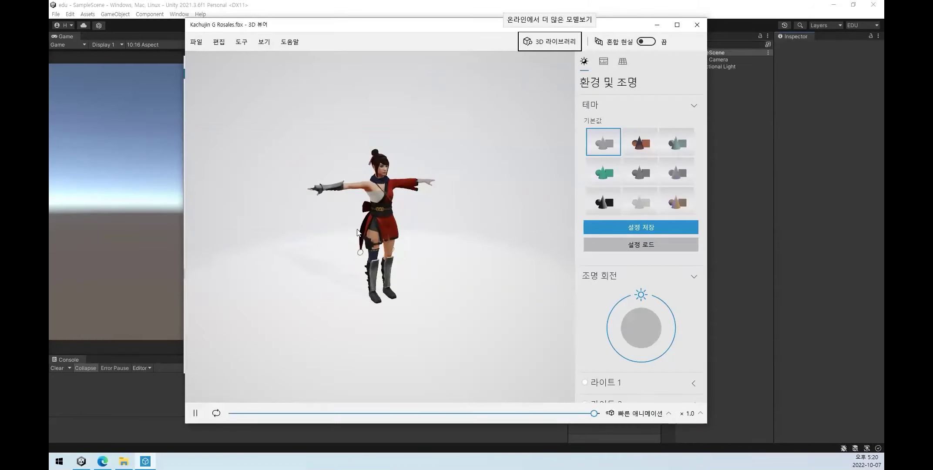
Orbit and zoom in 3D Viewer to inspect Kachujin's face and outfit, then close the preview.
{"action": "left_click_drag", "start_coordinate": [441, 233], "coordinate": [435, 263]}
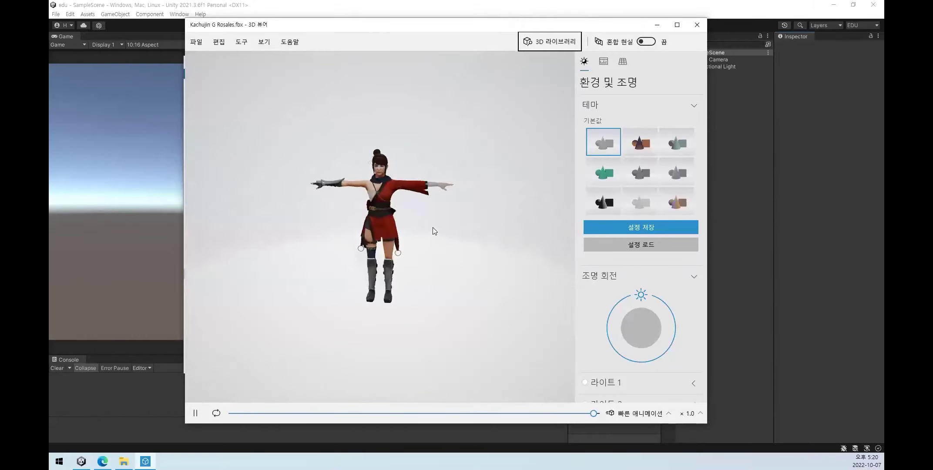
{"action": "scroll", "coordinate": [386, 229], "scroll_direction": "up", "scroll_amount": 5}
{"action": "scroll", "coordinate": [385, 230], "scroll_direction": "down", "scroll_amount": 5}
{"action": "mouse_move", "coordinate": [380, 174]}
{"action": "left_mouse_down"}
{"action": "mouse_move", "coordinate": [395, 152]}
{"action": "mouse_move", "coordinate": [398, 216]}
{"action": "left_mouse_up"}
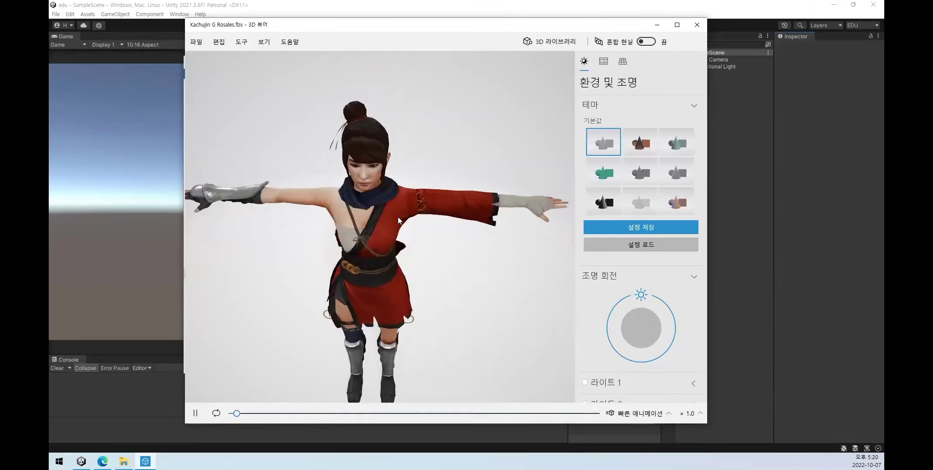
{"action": "scroll", "coordinate": [396, 205], "scroll_direction": "up", "scroll_amount": 2}
{"action": "scroll", "coordinate": [393, 196], "scroll_direction": "up", "scroll_amount": 1}
{"action": "scroll", "coordinate": [381, 165], "scroll_direction": "up", "scroll_amount": 1}
{"action": "left_click_drag", "start_coordinate": [373, 152], "coordinate": [372, 184]}
{"action": "scroll", "coordinate": [348, 239], "scroll_direction": "up", "scroll_amount": 1}
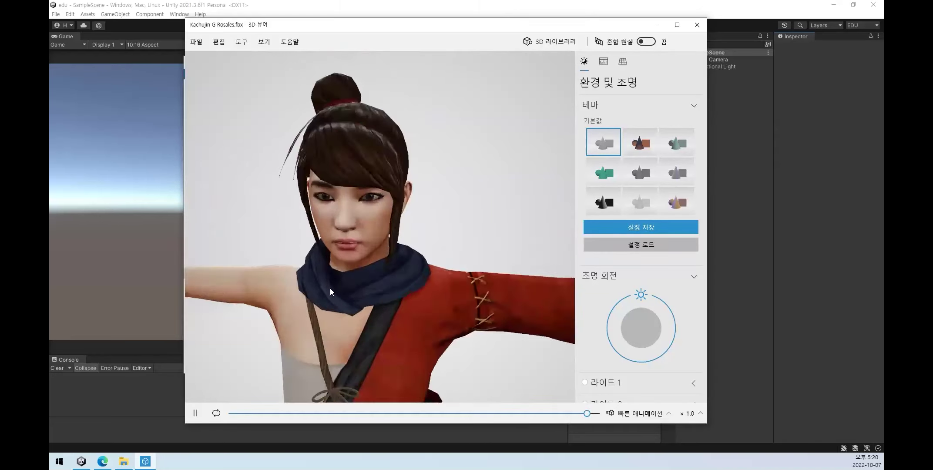
{"action": "left_click_drag", "start_coordinate": [372, 306], "coordinate": [393, 291]}
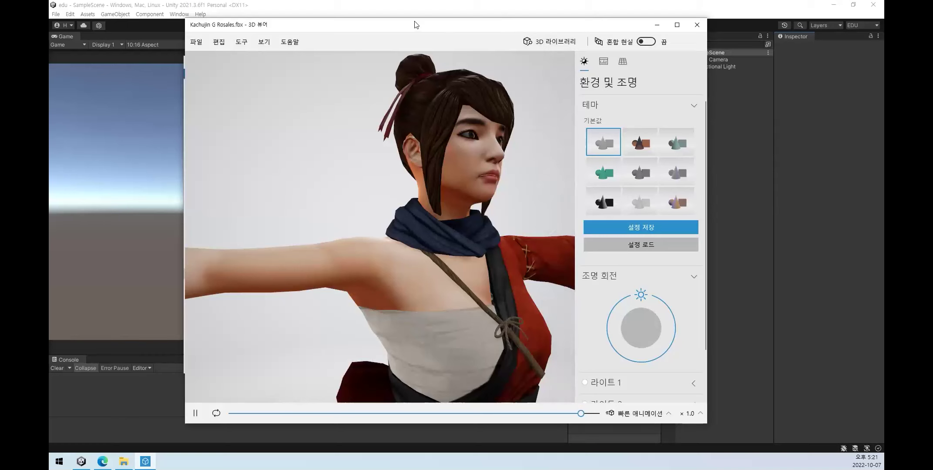
{"action": "key", "text": "alt+F4"}
Drag Kachujin G Rosales.fbx into the project's Assets folder and check its import settings.
{"action": "left_click_drag", "start_coordinate": [400, 133], "coordinate": [605, 411]}
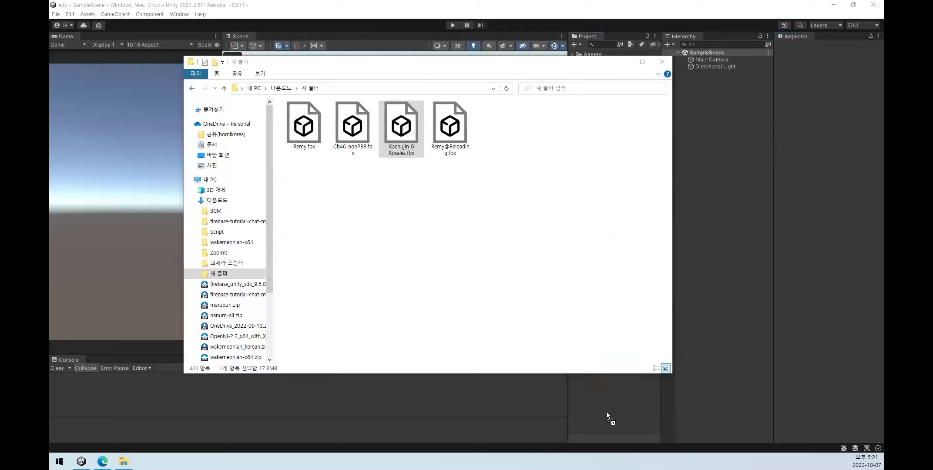
{"action": "left_click_drag", "start_coordinate": [606, 411], "coordinate": [608, 412]}
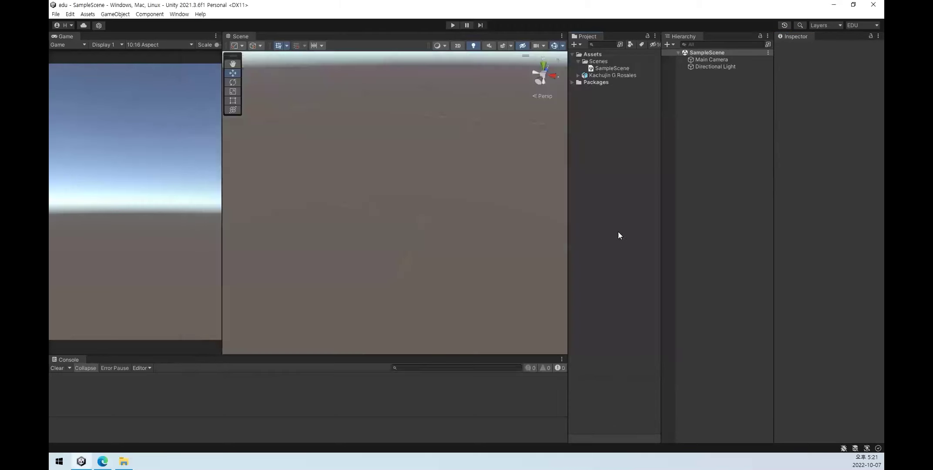
{"action": "left_click", "coordinate": [597, 54]}
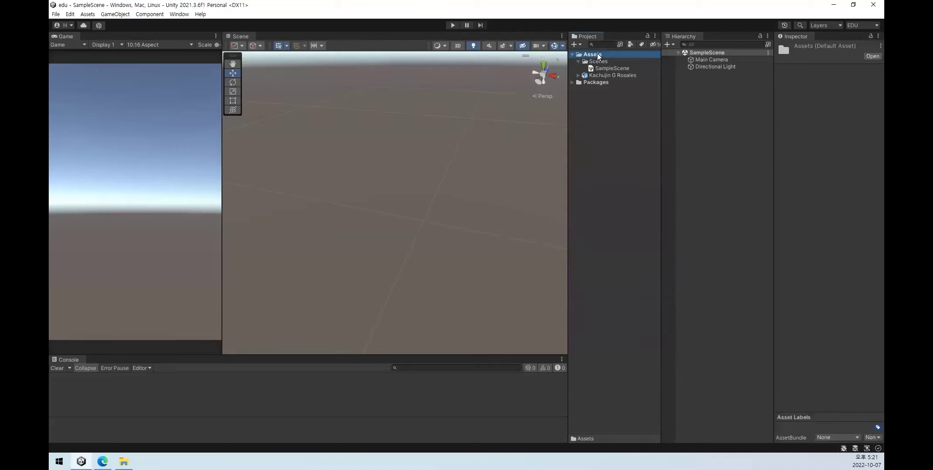
{"action": "left_click", "coordinate": [605, 75]}
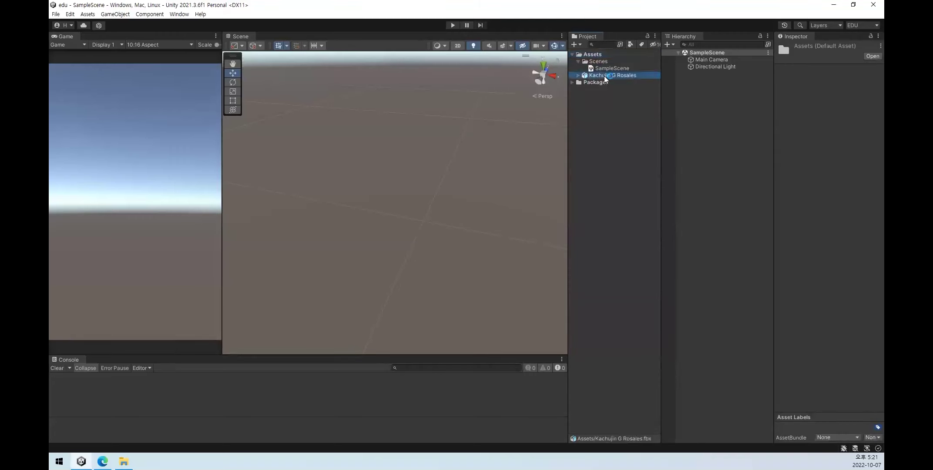
{"action": "left_click", "coordinate": [604, 118]}
{"action": "left_click", "coordinate": [611, 76]}
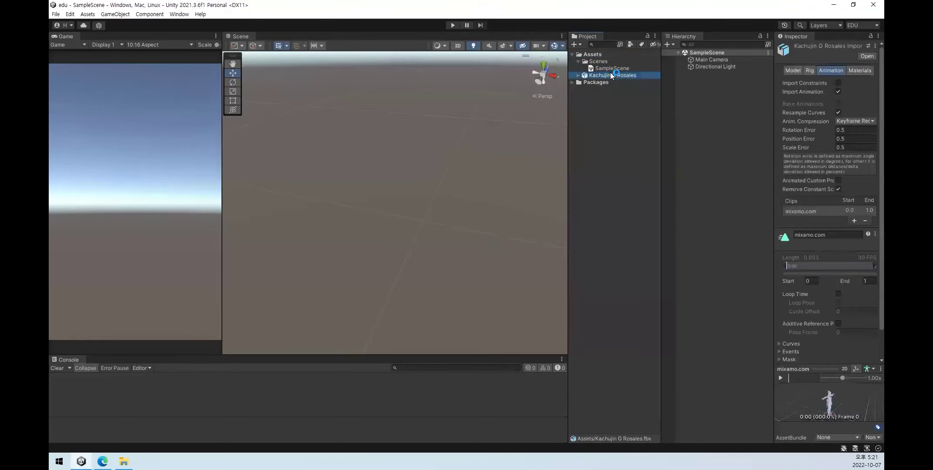
{"action": "left_click", "coordinate": [728, 167]}
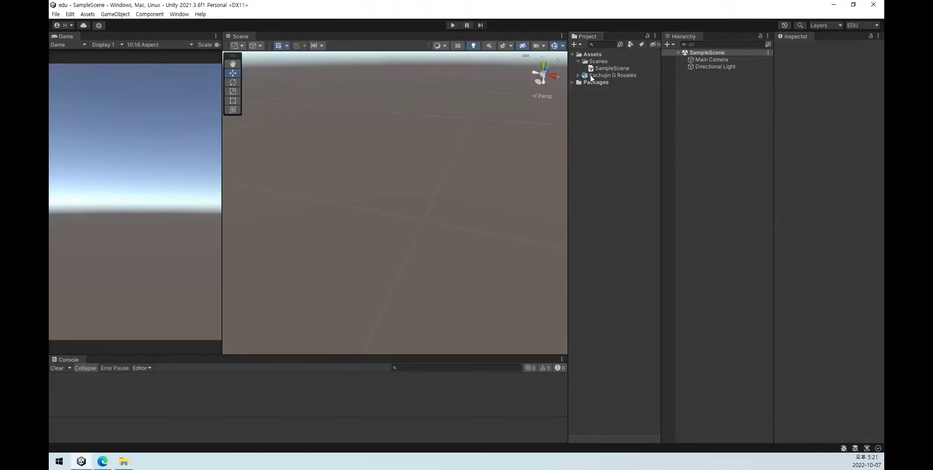
Add Kachujin G Rosales to the Hierarchy, frame her in the Scene view, and set Rotation Y to 180.
{"action": "left_click_drag", "start_coordinate": [590, 75], "coordinate": [710, 101]}
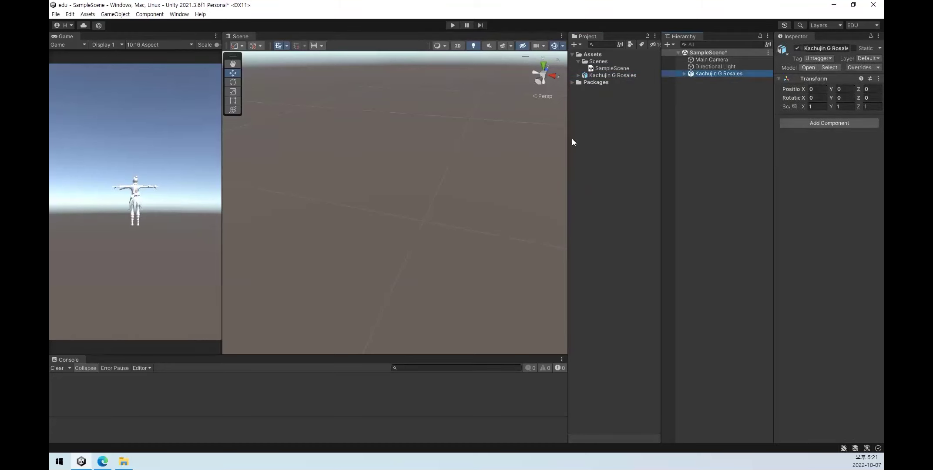
{"action": "double_click", "coordinate": [707, 74]}
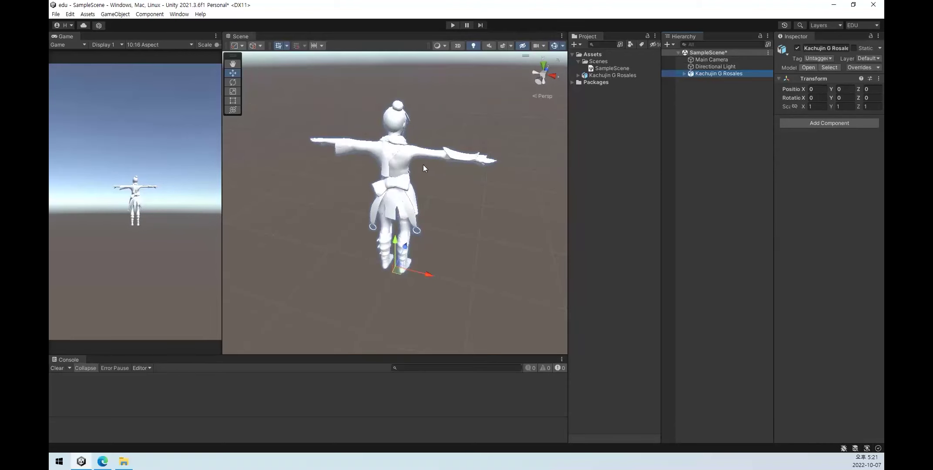
{"action": "left_click", "coordinate": [848, 97]}
{"action": "type", "text": "180"}
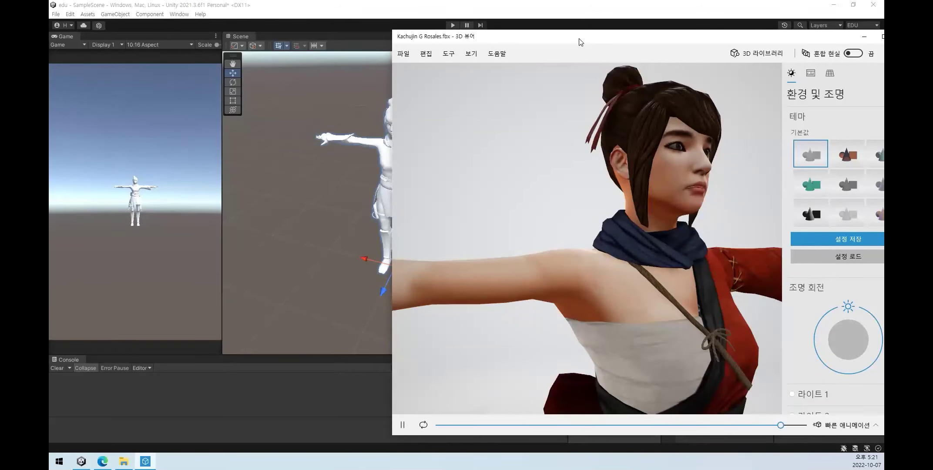
Compare the white scene character with the textured 3D preview from several angles, then select the Directional Light.
{"action": "left_click_drag", "start_coordinate": [579, 43], "coordinate": [616, 19]}
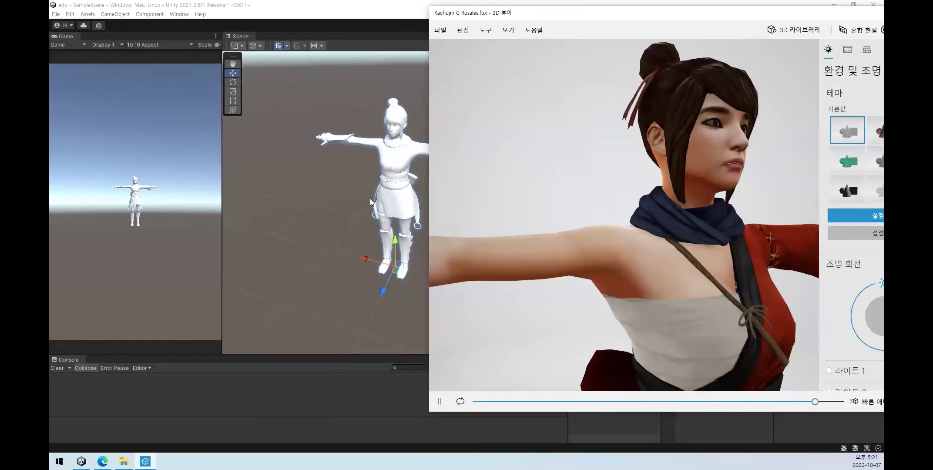
{"action": "left_click", "coordinate": [355, 17]}
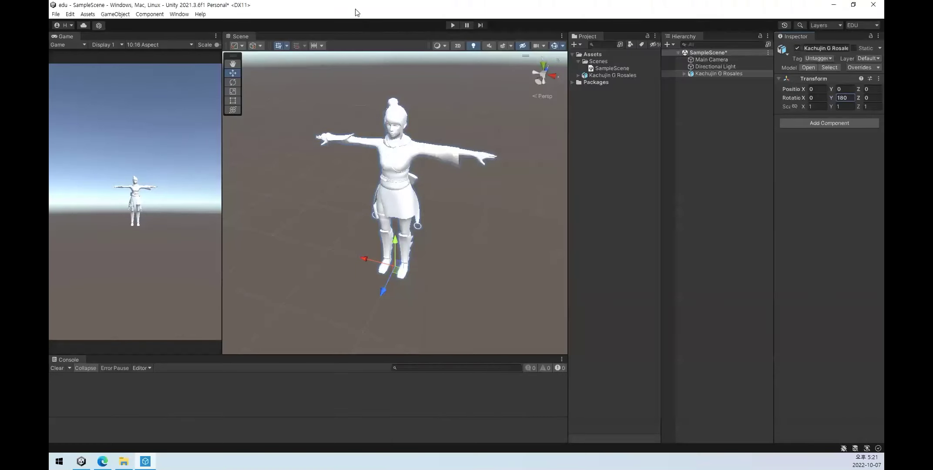
{"action": "scroll", "coordinate": [413, 165], "scroll_direction": "up", "scroll_amount": 5}
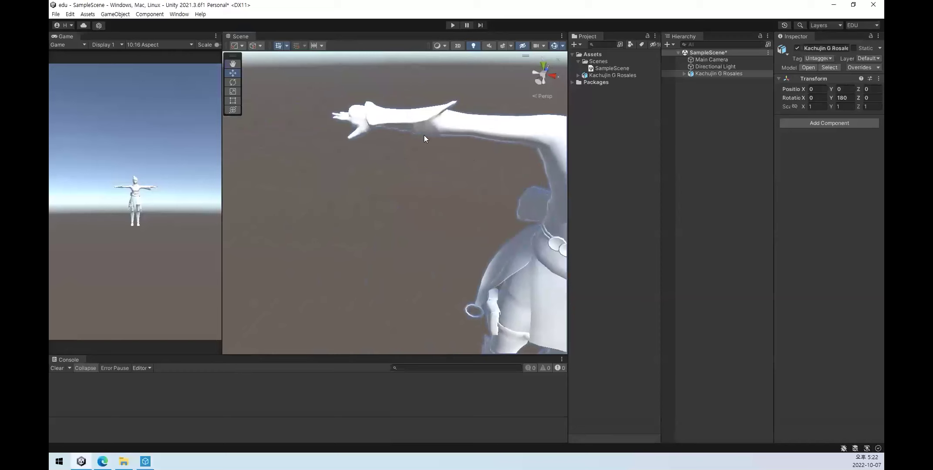
{"action": "mouse_move", "coordinate": [403, 182]}
{"action": "left_mouse_down", "text": "alt"}
{"action": "mouse_move", "coordinate": [437, 206]}
{"action": "mouse_move", "coordinate": [393, 141]}
{"action": "left_mouse_up", "text": "alt"}
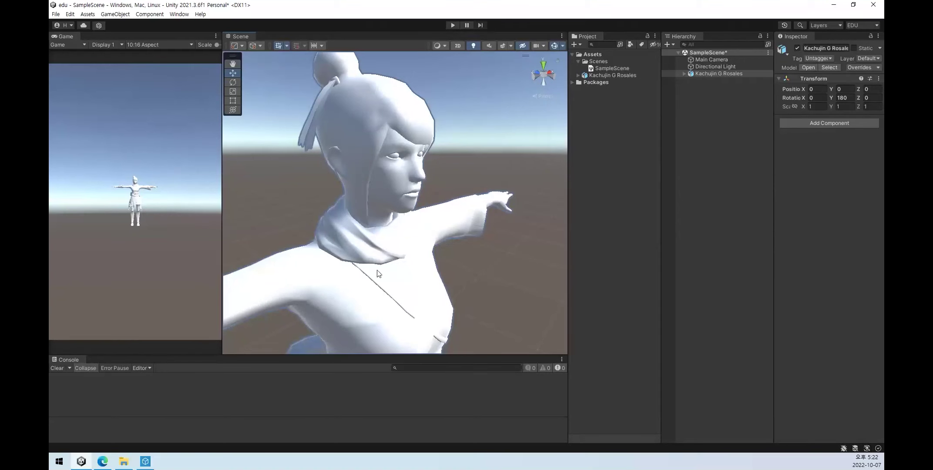
{"action": "left_click_drag", "start_coordinate": [378, 273], "coordinate": [427, 244], "text": "alt"}
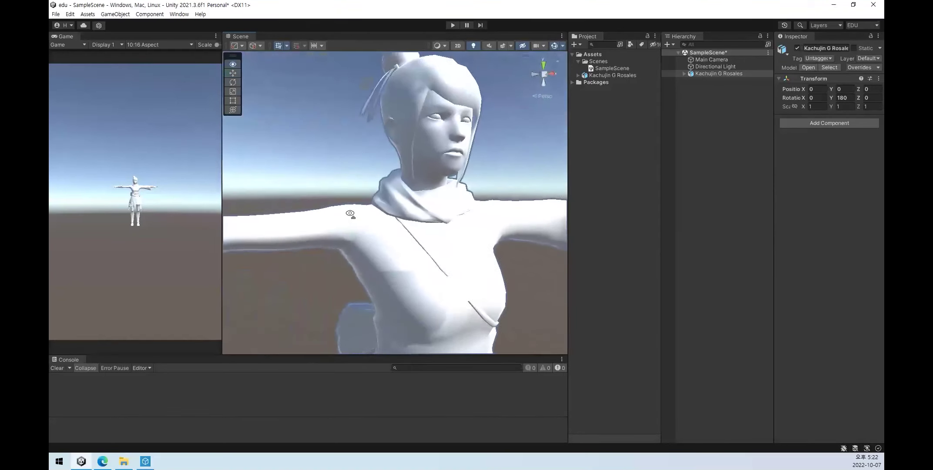
{"action": "left_click", "coordinate": [715, 67]}
Switch off the Directional Light, compare the character with the 3D preview, then close the preview.
{"action": "left_click", "coordinate": [797, 48]}
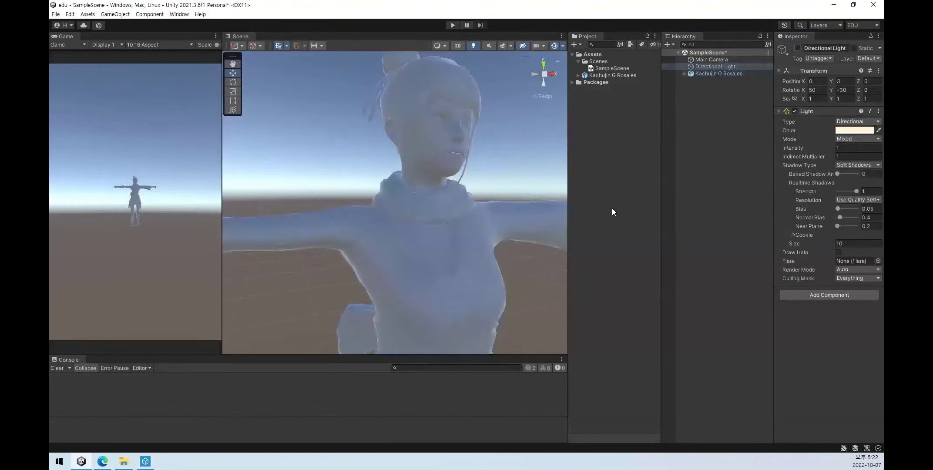
{"action": "left_click_drag", "start_coordinate": [450, 286], "coordinate": [436, 252], "text": "alt"}
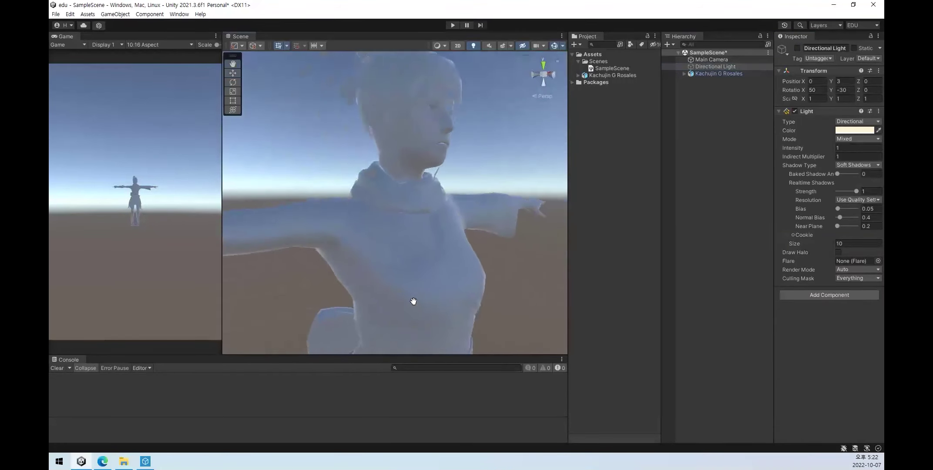
{"action": "left_click", "coordinate": [146, 462]}
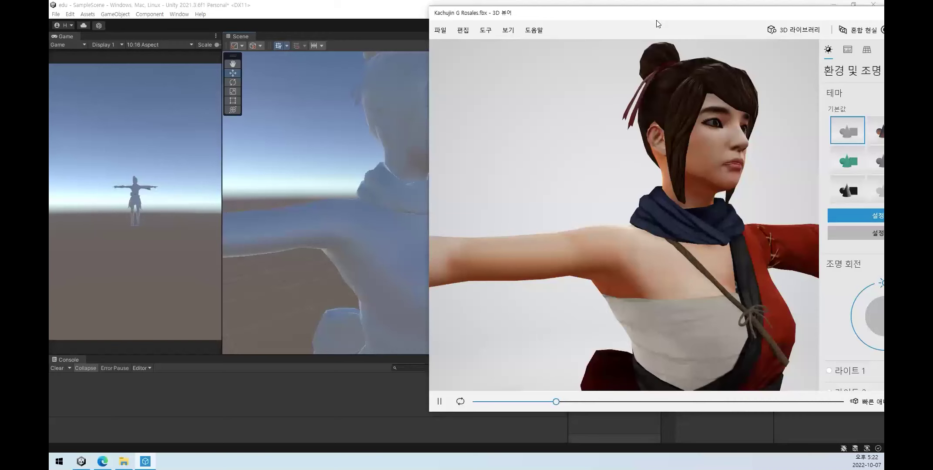
{"action": "left_click_drag", "start_coordinate": [656, 16], "coordinate": [765, 22]}
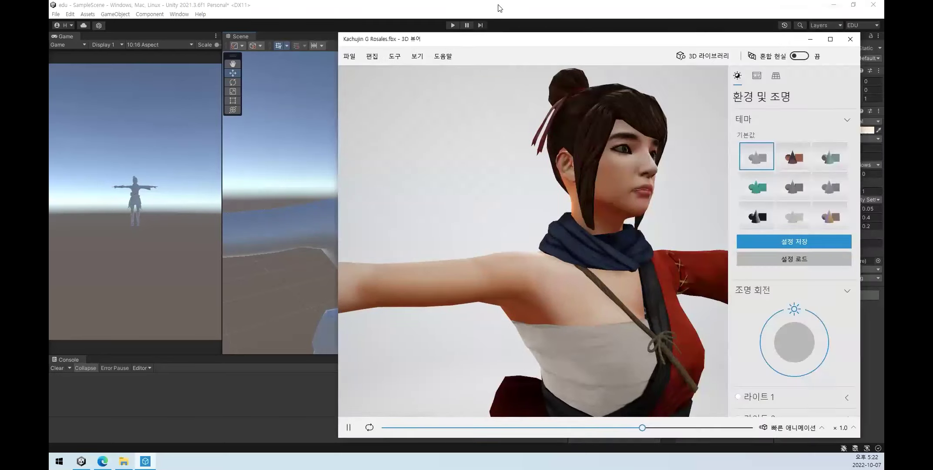
{"action": "left_click", "coordinate": [452, 221]}
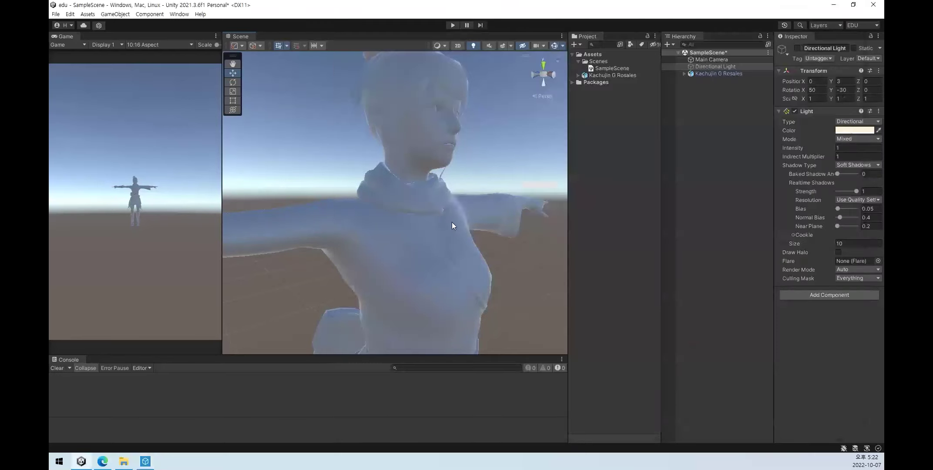
Frame the character's upper body and head, then select Kachujin G Rosales in the Project window.
{"action": "scroll", "coordinate": [452, 206], "scroll_direction": "down", "scroll_amount": 5}
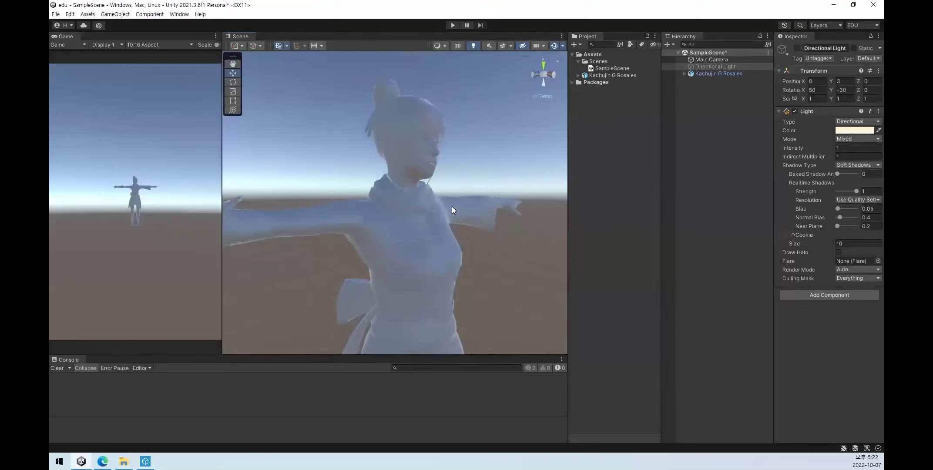
{"action": "middle_click_drag", "start_coordinate": [452, 207], "coordinate": [443, 181]}
{"action": "mouse_move", "coordinate": [443, 181]}
{"action": "left_mouse_down", "text": "alt"}
{"action": "mouse_move", "coordinate": [453, 149]}
{"action": "mouse_move", "coordinate": [447, 166]}
{"action": "left_mouse_up", "text": "alt"}
{"action": "left_click_drag", "start_coordinate": [449, 115], "coordinate": [454, 148], "text": "alt"}
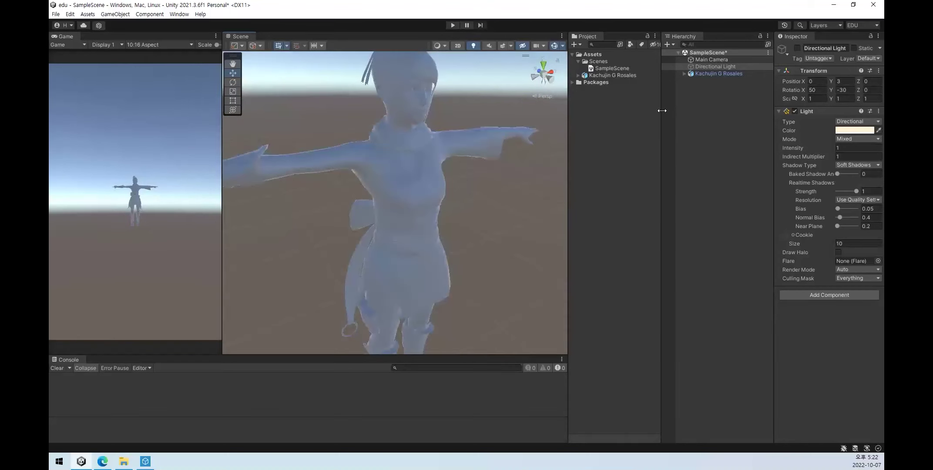
{"action": "left_click", "coordinate": [611, 75]}
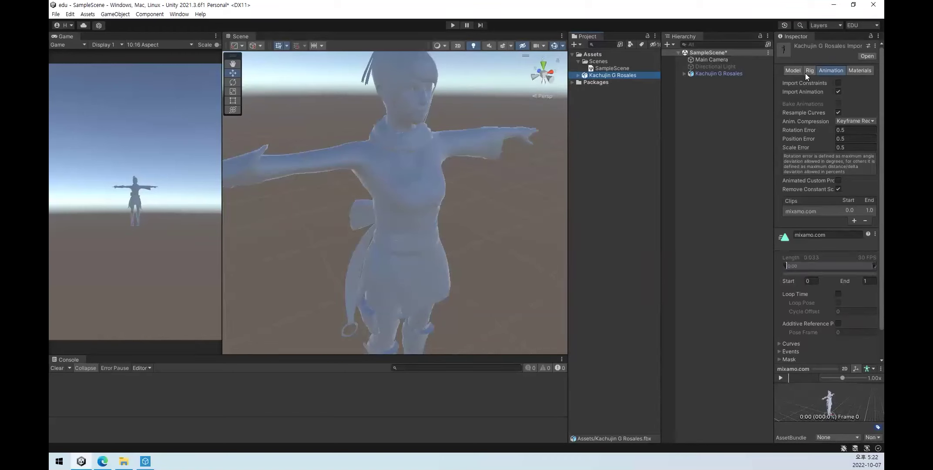
In the model's Materials import settings, set Material Creation Mode to Standard (Legacy).
{"action": "left_click", "coordinate": [855, 72]}
{"action": "left_click", "coordinate": [598, 74]}
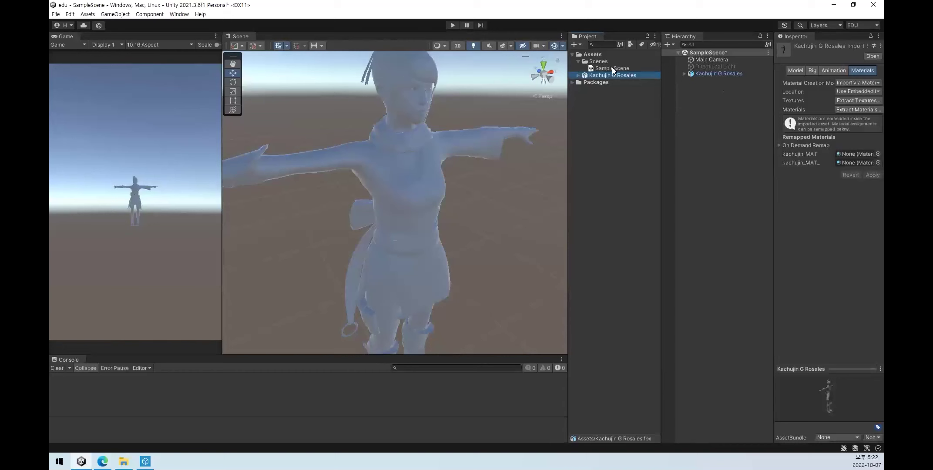
{"action": "left_click", "coordinate": [595, 94]}
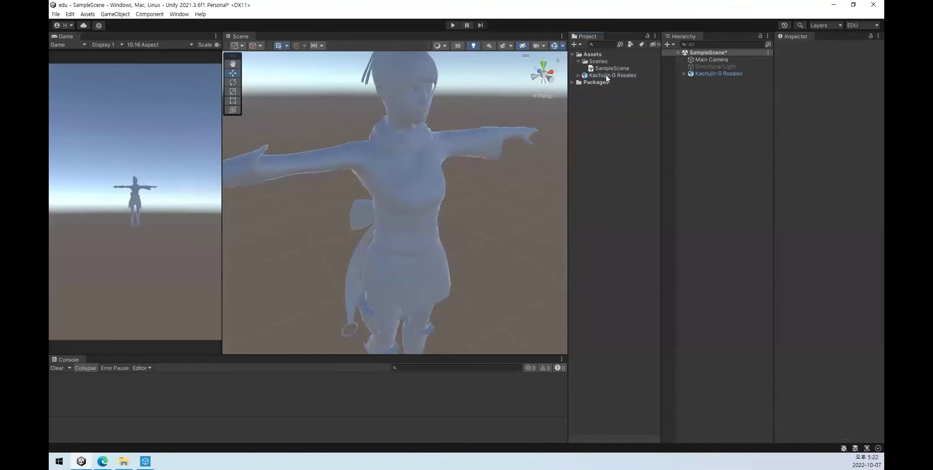
{"action": "left_click", "coordinate": [606, 76]}
{"action": "left_click", "coordinate": [860, 71]}
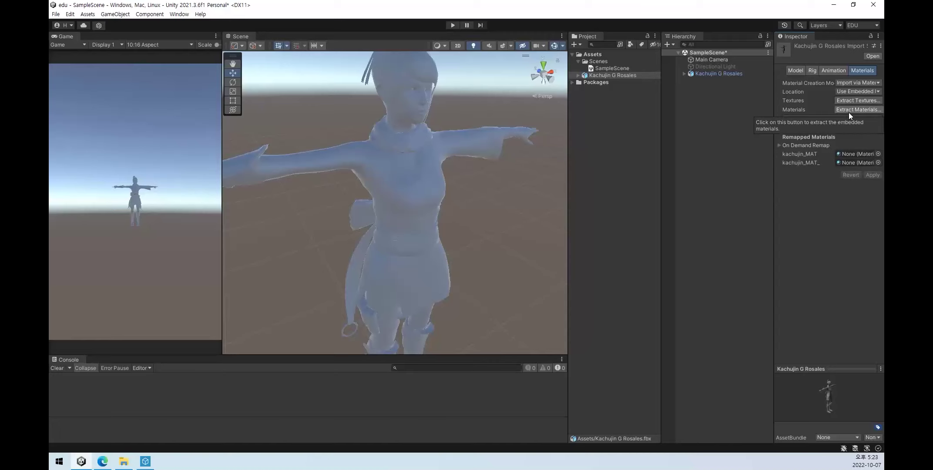
{"action": "left_click", "coordinate": [853, 82]}
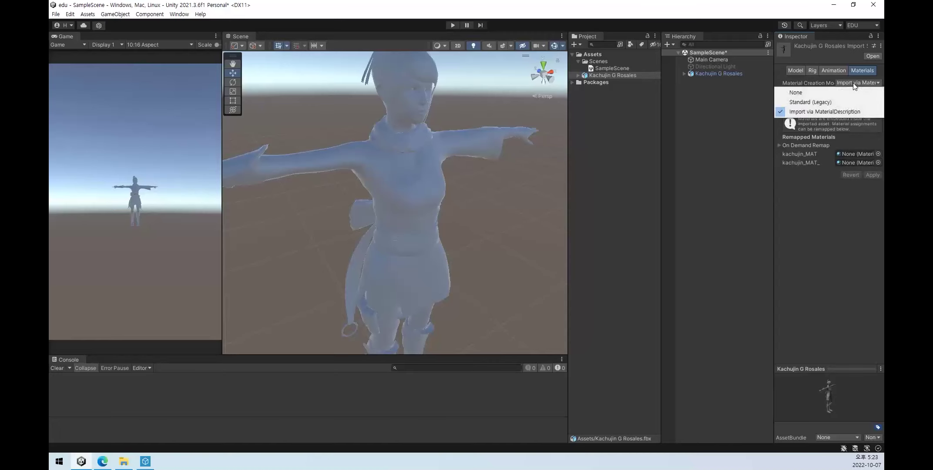
{"action": "left_click", "coordinate": [815, 82]}
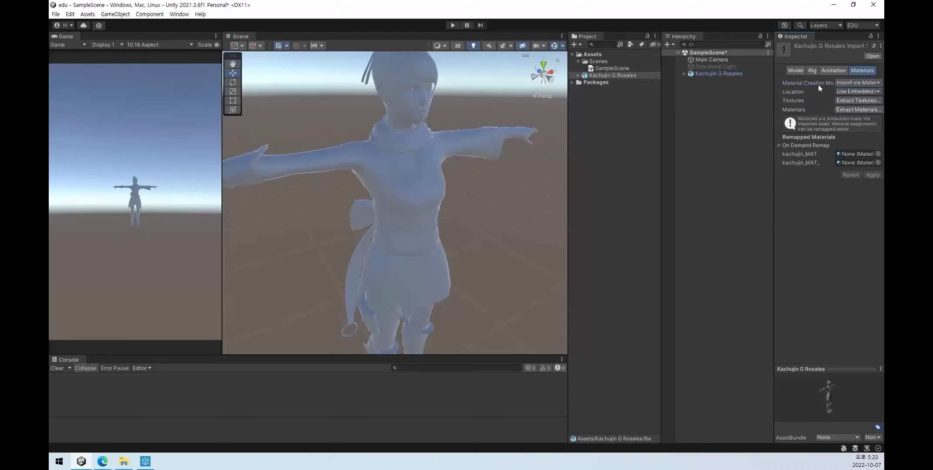
{"action": "left_click_drag", "start_coordinate": [775, 94], "coordinate": [704, 85]}
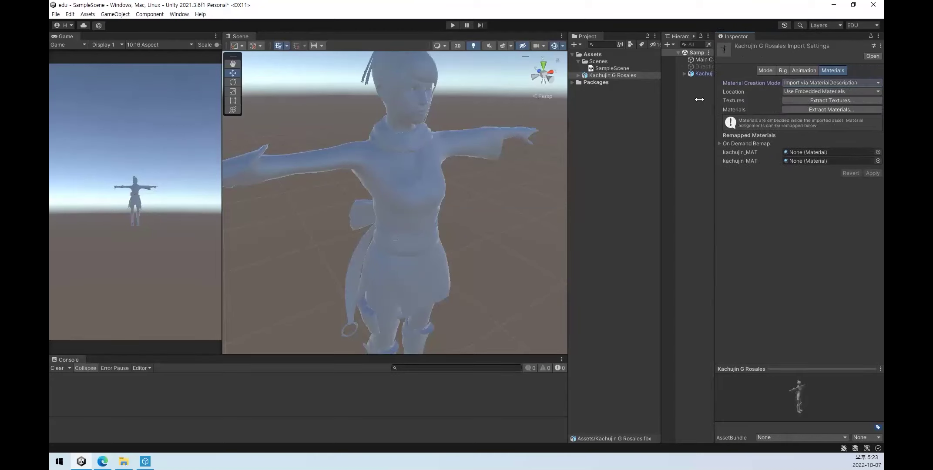
{"action": "left_click", "coordinate": [784, 82]}
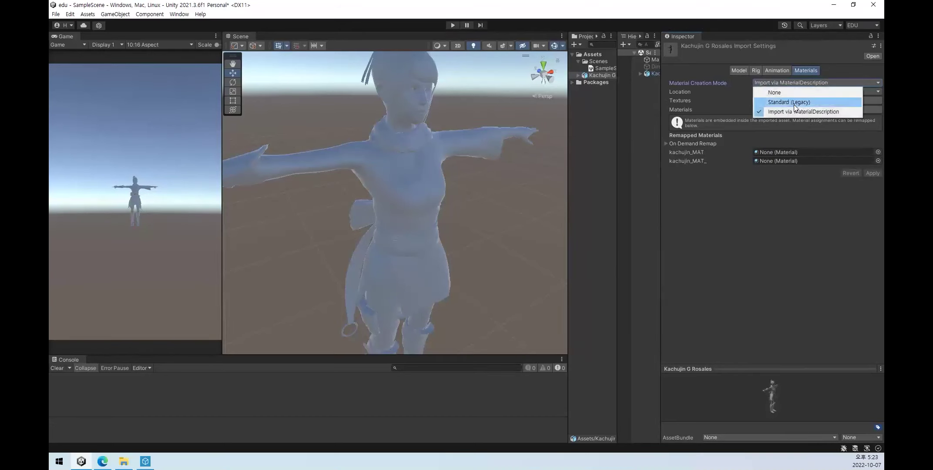
{"action": "left_click", "coordinate": [786, 102]}
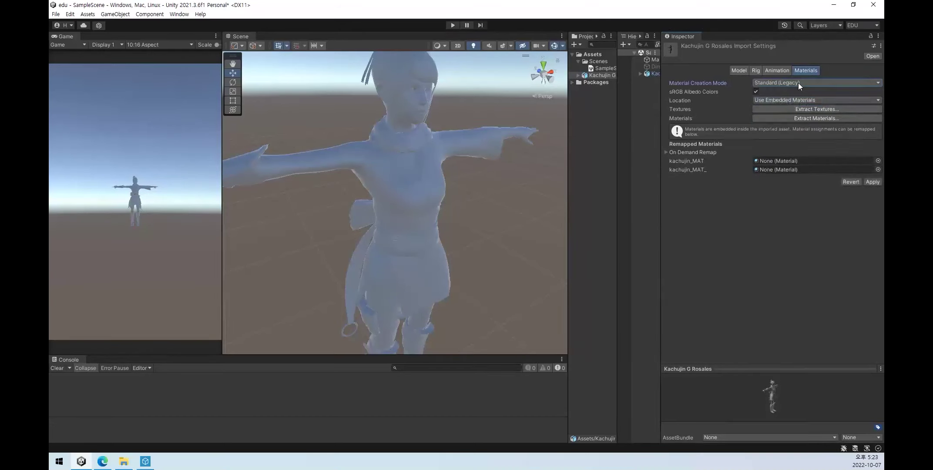
Set Location to Use External Materials (Legacy), keep naming By Base Texture Name, and resize the panels.
{"action": "left_click", "coordinate": [798, 101]}
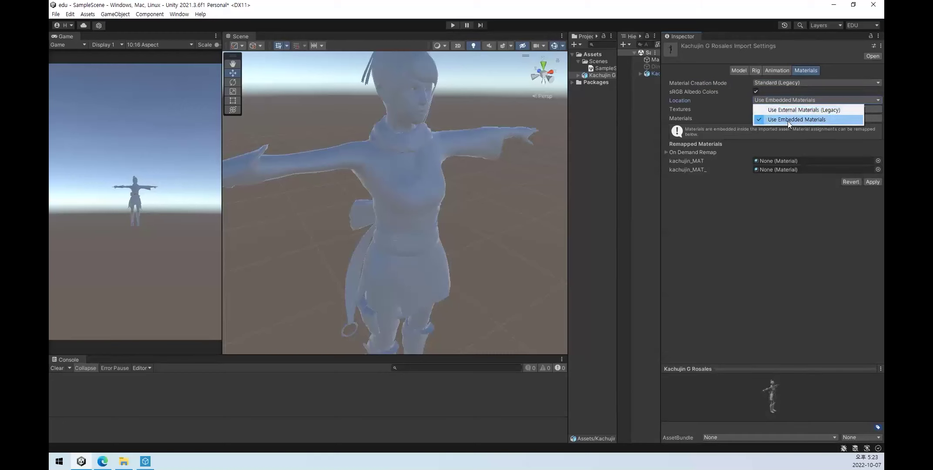
{"action": "left_click", "coordinate": [799, 110]}
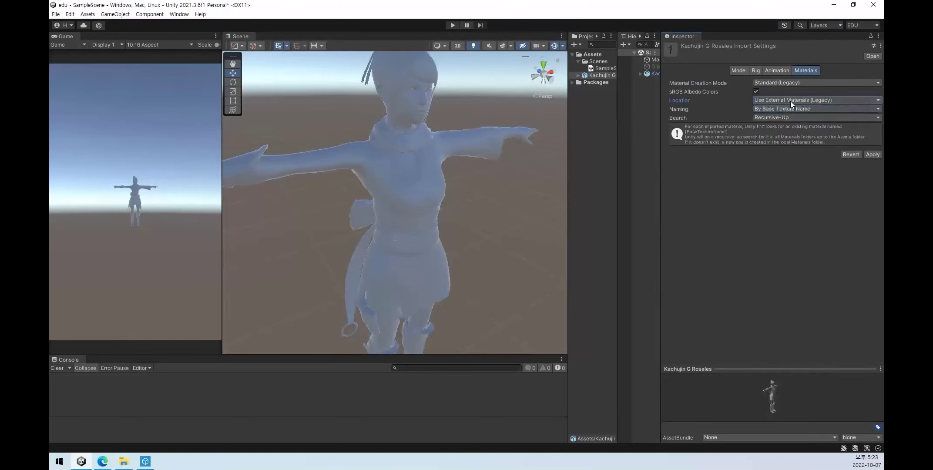
{"action": "left_click", "coordinate": [779, 109]}
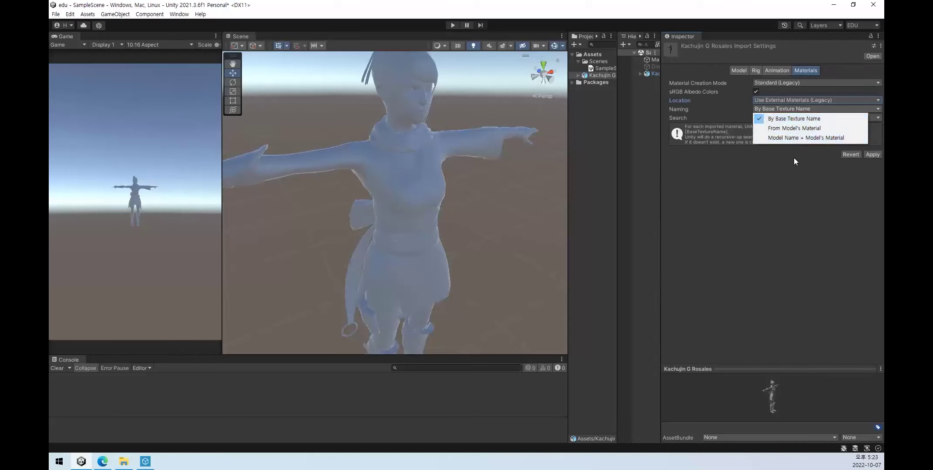
{"action": "left_click", "coordinate": [789, 203]}
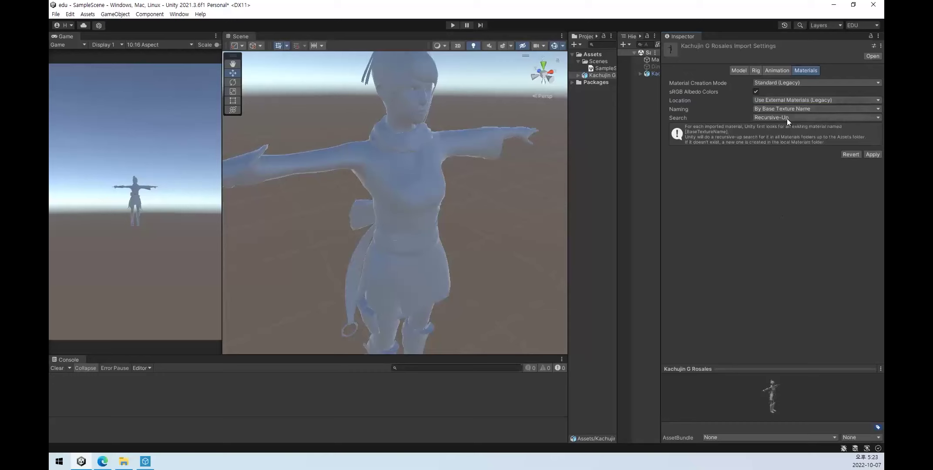
{"action": "left_click_drag", "start_coordinate": [661, 149], "coordinate": [745, 135]}
{"action": "left_click_drag", "start_coordinate": [617, 145], "coordinate": [630, 145]}
{"action": "left_click_drag", "start_coordinate": [570, 142], "coordinate": [510, 142]}
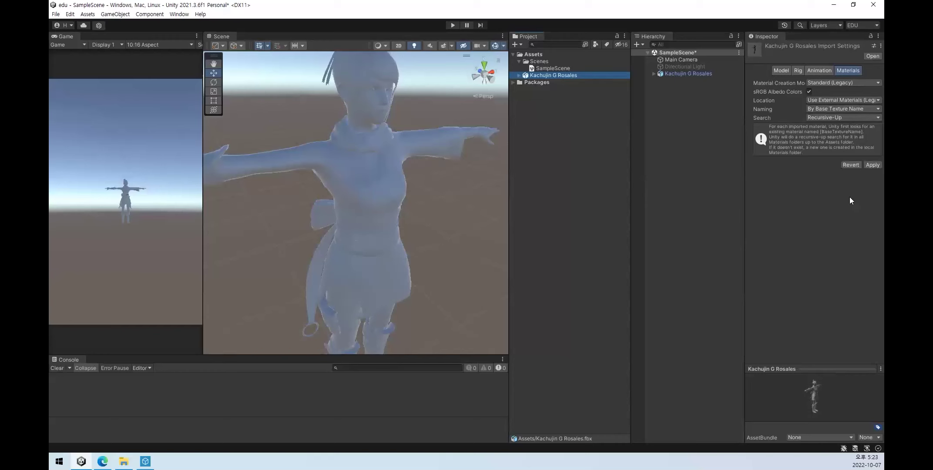
Apply the material import settings, then expand the Kachujin G Rosales.fbm and Materials folders.
{"action": "left_click", "coordinate": [873, 166]}
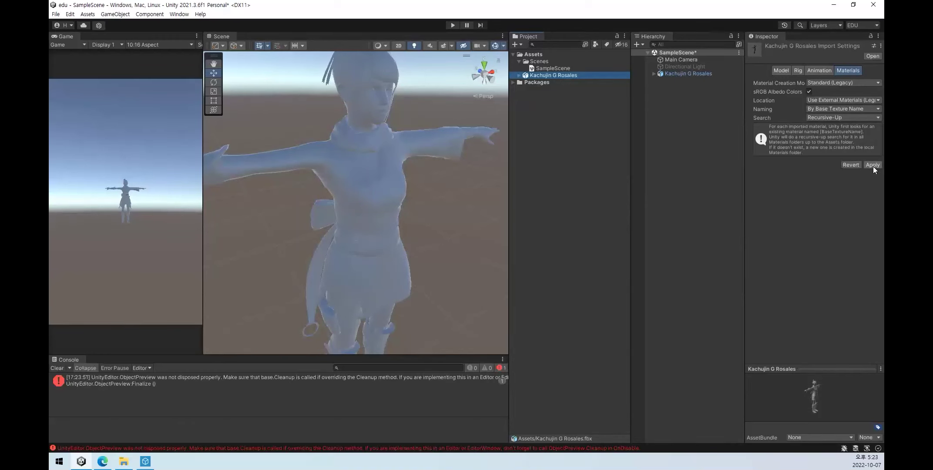
{"action": "left_click", "coordinate": [873, 165]}
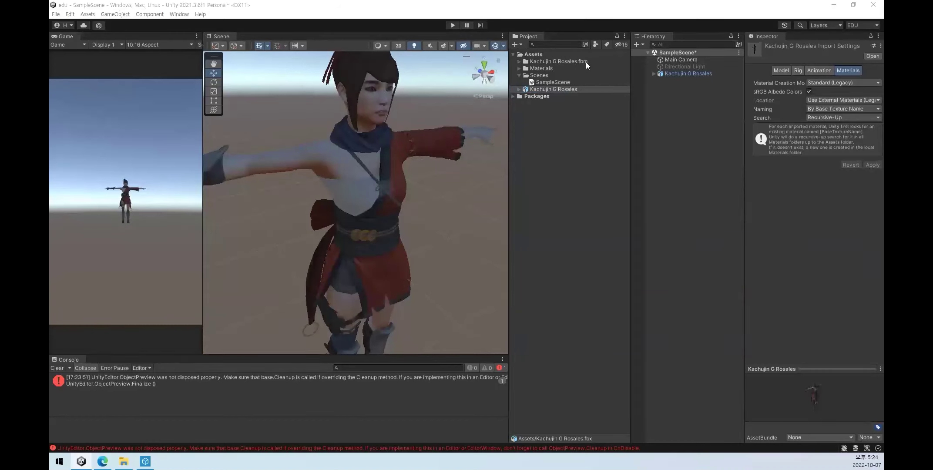
{"action": "left_click", "coordinate": [520, 62]}
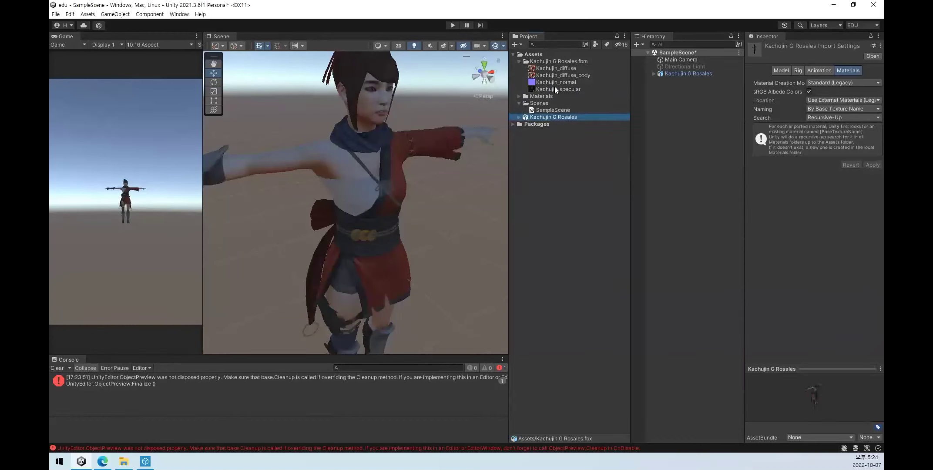
{"action": "left_click", "coordinate": [519, 96]}
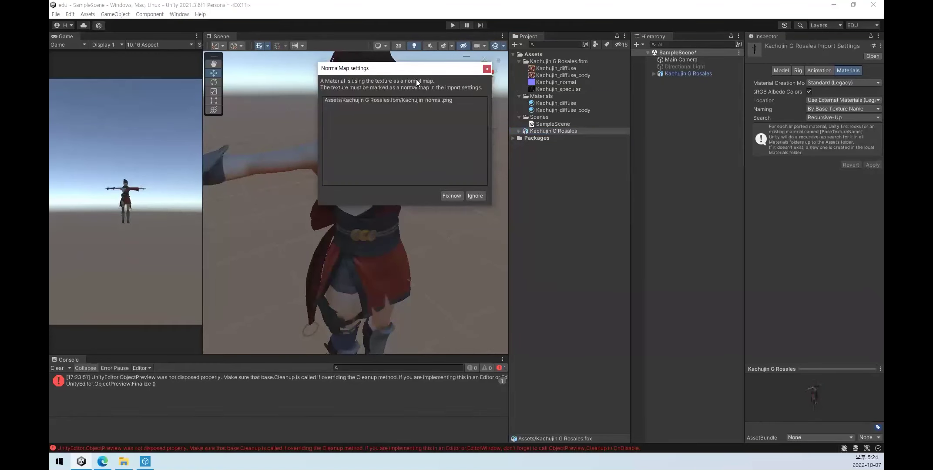
{"action": "left_click_drag", "start_coordinate": [412, 71], "coordinate": [609, 72]}
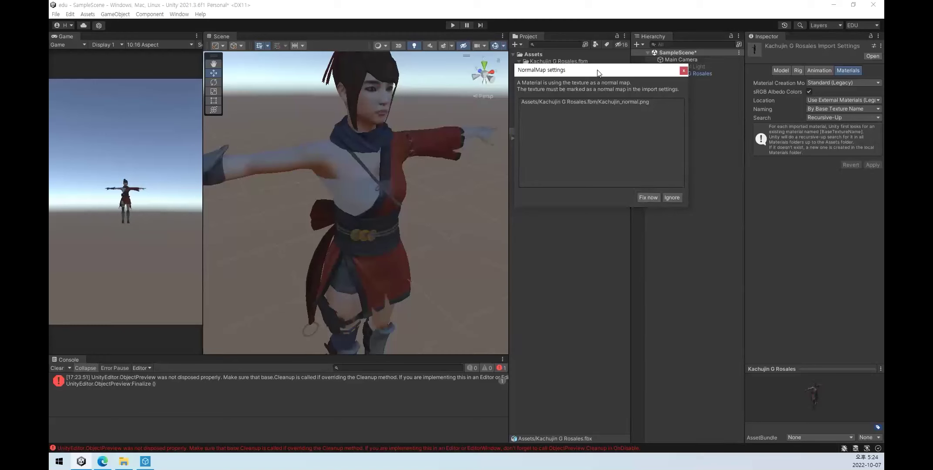
{"action": "mouse_move", "coordinate": [598, 72]}
{"action": "left_mouse_down"}
{"action": "mouse_move", "coordinate": [723, 91]}
{"action": "mouse_move", "coordinate": [325, 101]}
{"action": "left_mouse_up"}
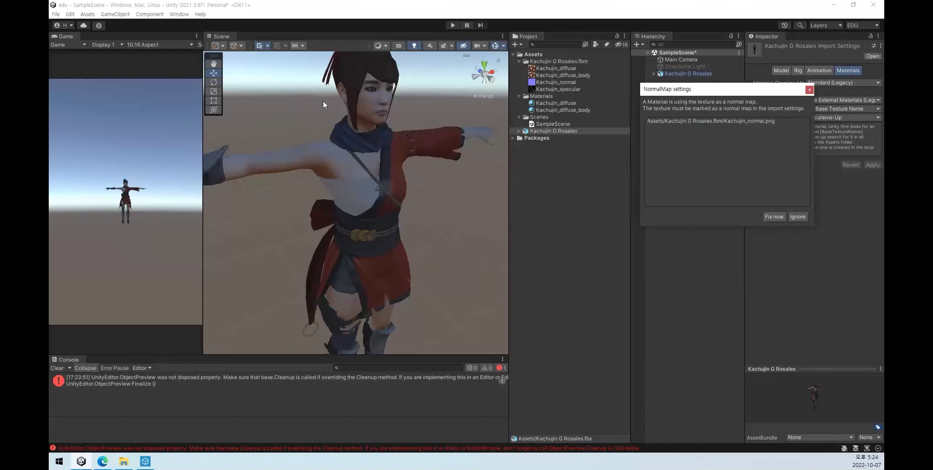
{"action": "left_click", "coordinate": [569, 82]}
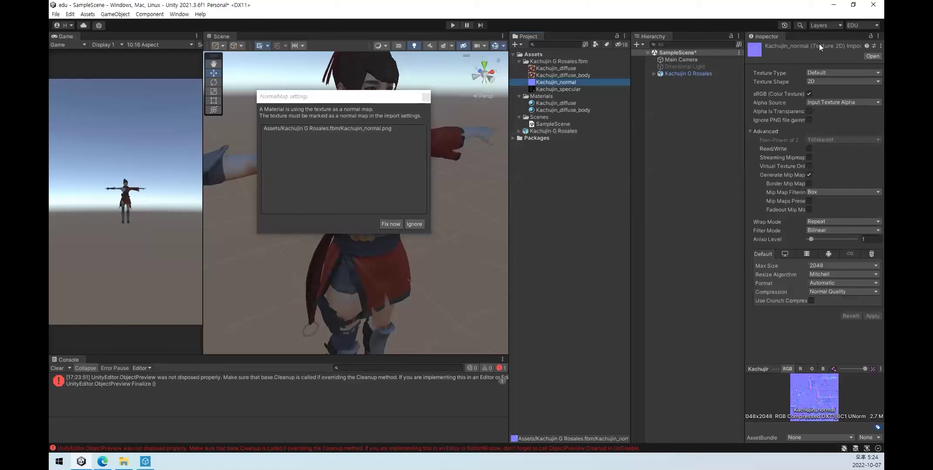
{"action": "left_click", "coordinate": [834, 72]}
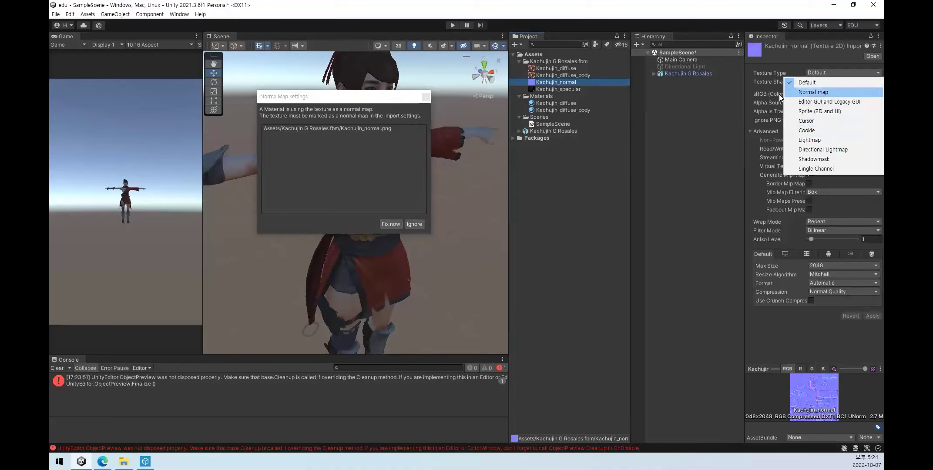
{"action": "left_click", "coordinate": [560, 76]}
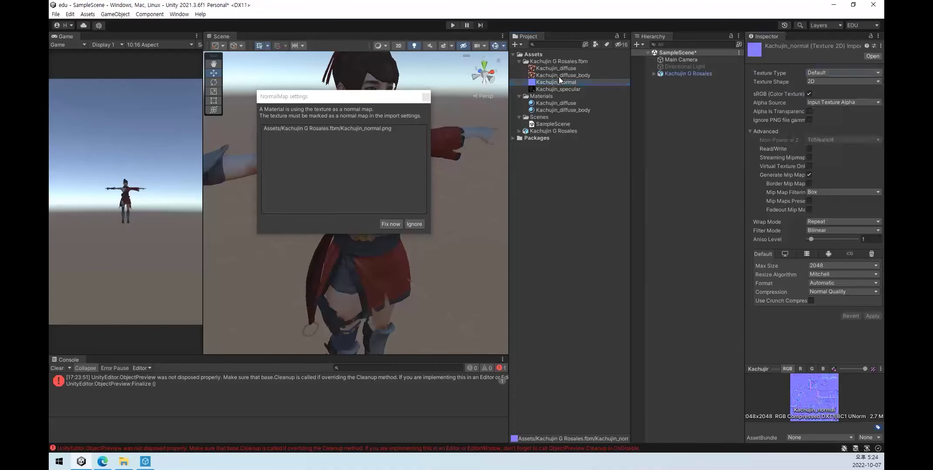
{"action": "left_click", "coordinate": [560, 68]}
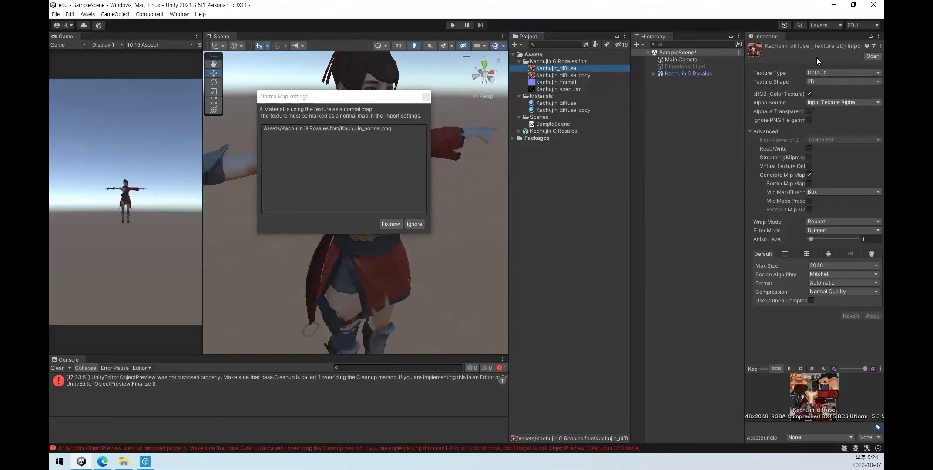
{"action": "left_click", "coordinate": [582, 82]}
{"action": "left_click", "coordinate": [583, 89]}
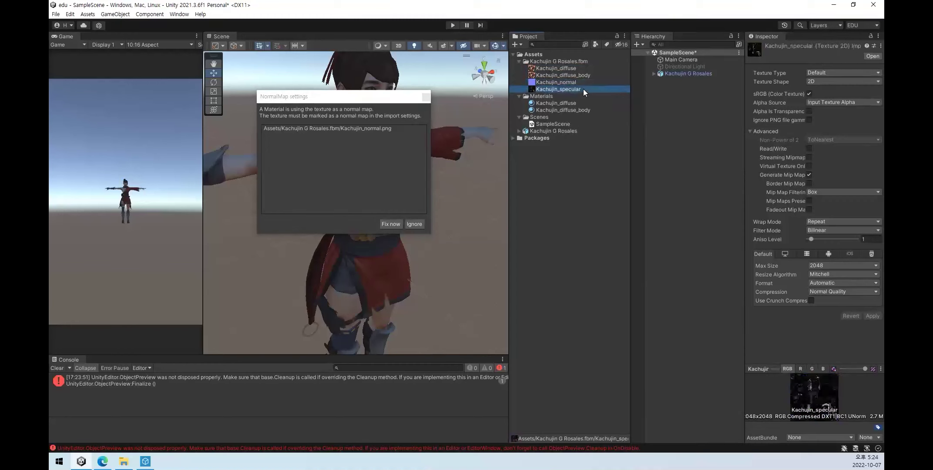
{"action": "left_click", "coordinate": [564, 61]}
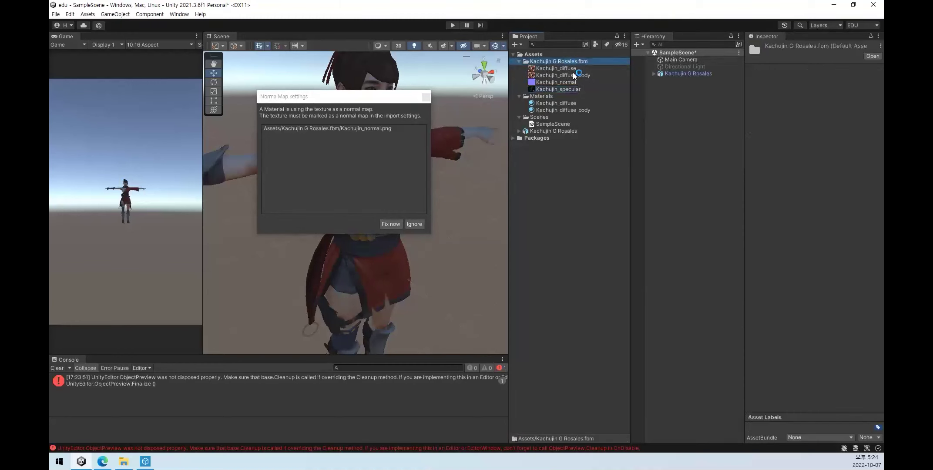
Mark Kachujin_normal as a normal map and check the diffuse, diffuse_body, normal and specular textures.
{"action": "left_click", "coordinate": [387, 224]}
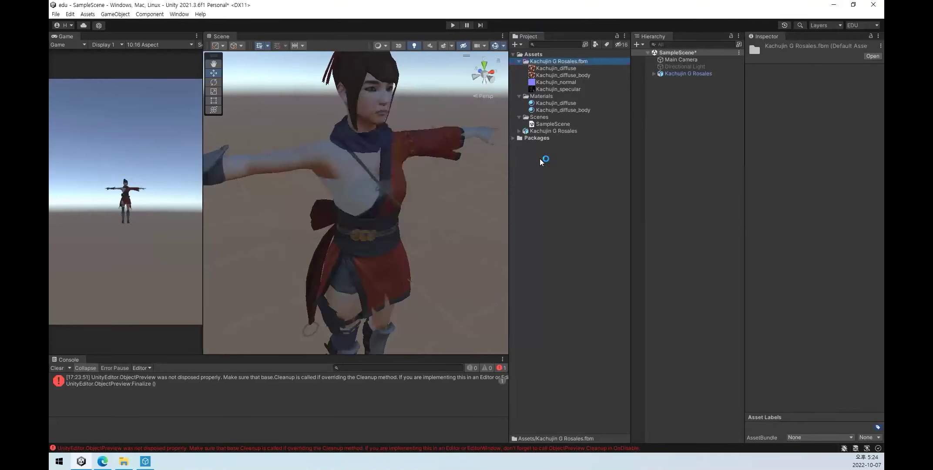
{"action": "left_click", "coordinate": [573, 68]}
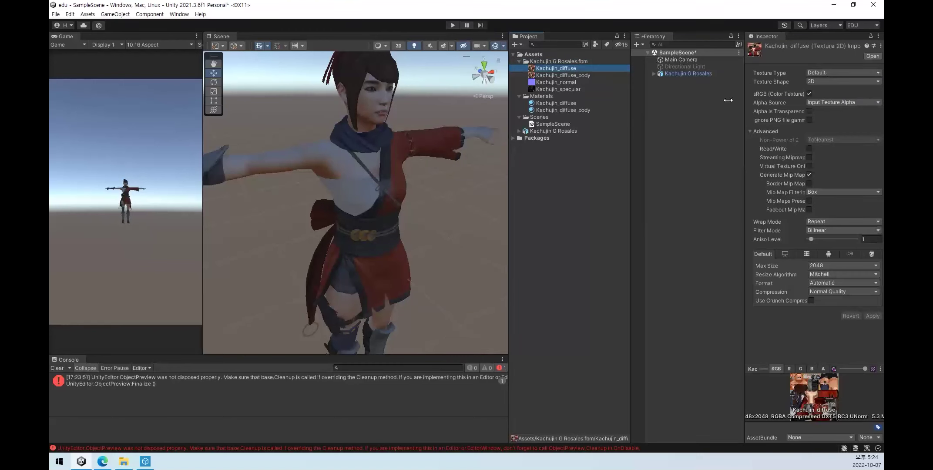
{"action": "left_click", "coordinate": [583, 75]}
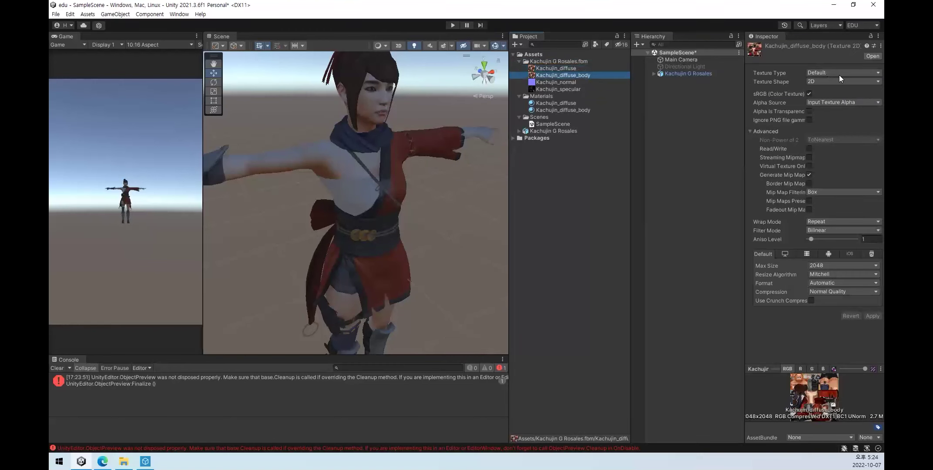
{"action": "left_click", "coordinate": [582, 81]}
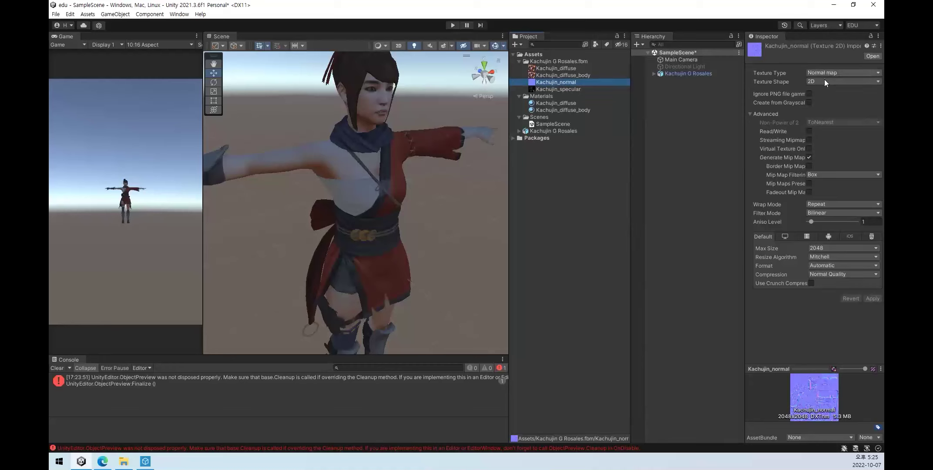
{"action": "left_click", "coordinate": [578, 89]}
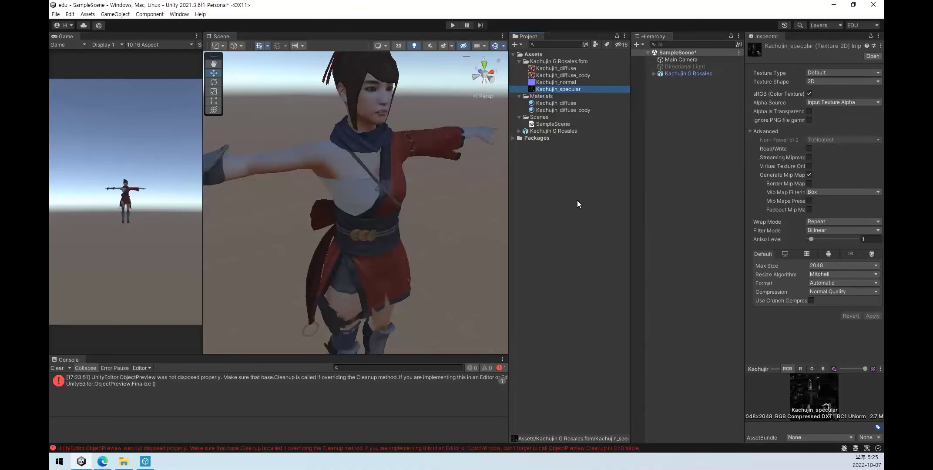
Turn the Directional Light back on and view the textured character's head and torso up close.
{"action": "left_click", "coordinate": [681, 66]}
{"action": "left_click", "coordinate": [768, 48]}
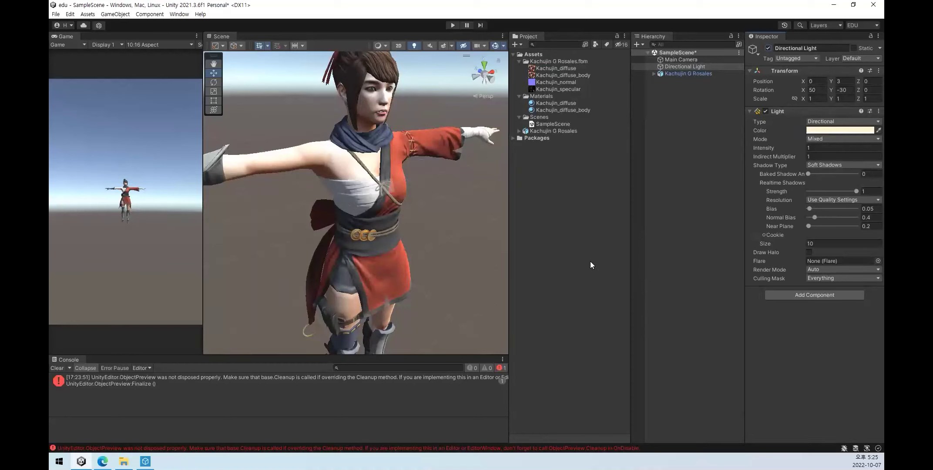
{"action": "left_click", "coordinate": [675, 133]}
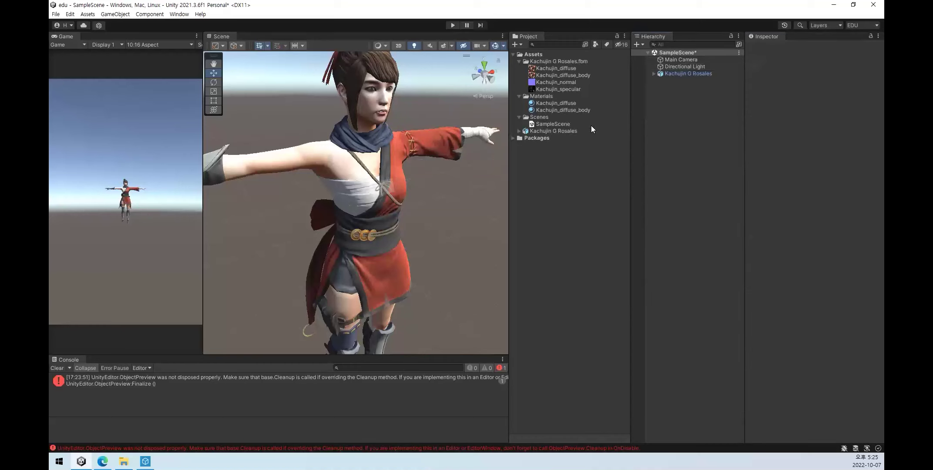
{"action": "left_click_drag", "start_coordinate": [416, 100], "coordinate": [387, 123], "text": "alt"}
{"action": "scroll", "coordinate": [404, 117], "scroll_direction": "up", "scroll_amount": 4}
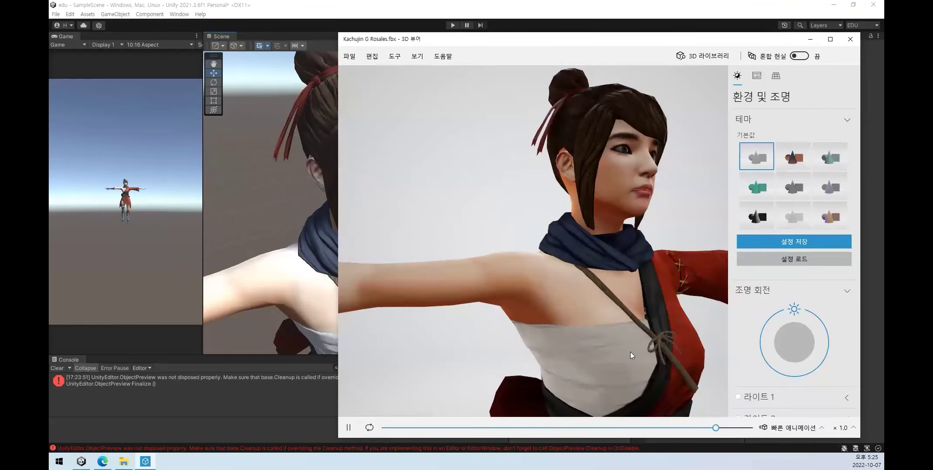
Select the Kachujin mesh under Kachujin G Rosales, expand its Materials, and open Element 0's material picker.
{"action": "left_click", "coordinate": [277, 196]}
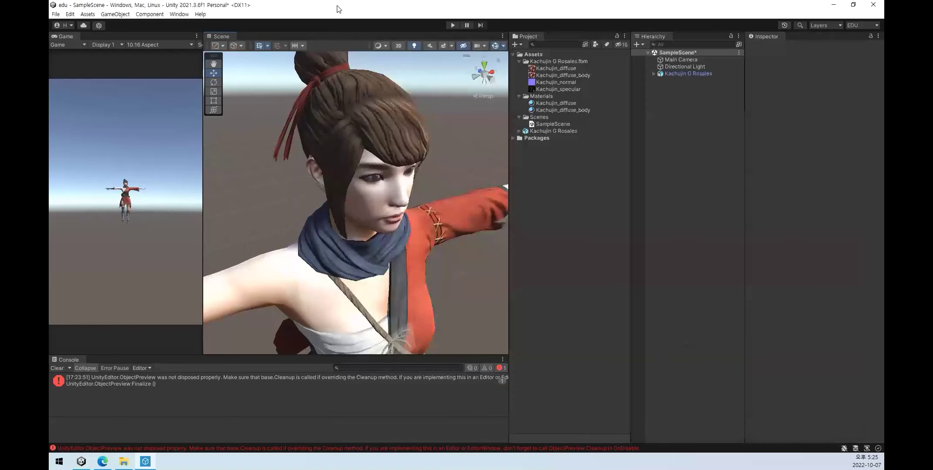
{"action": "middle_click_drag", "start_coordinate": [416, 310], "coordinate": [347, 261]}
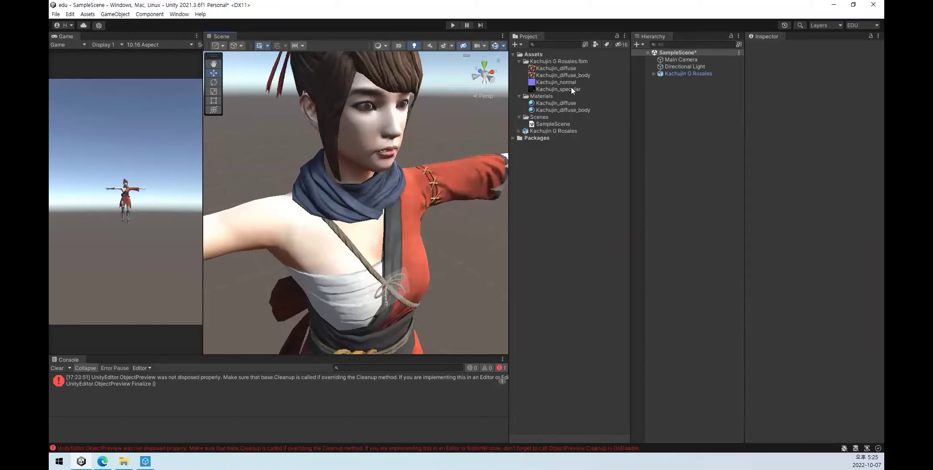
{"action": "left_click", "coordinate": [657, 74]}
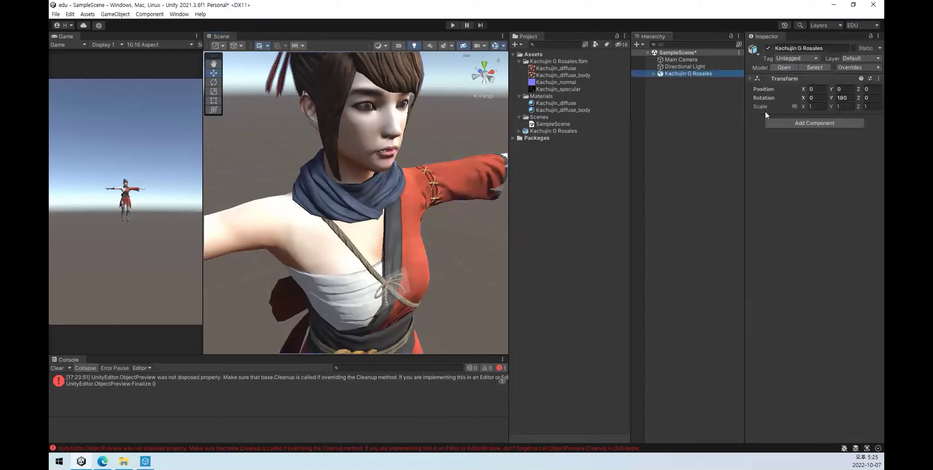
{"action": "left_click", "coordinate": [653, 74]}
{"action": "left_click", "coordinate": [691, 81]}
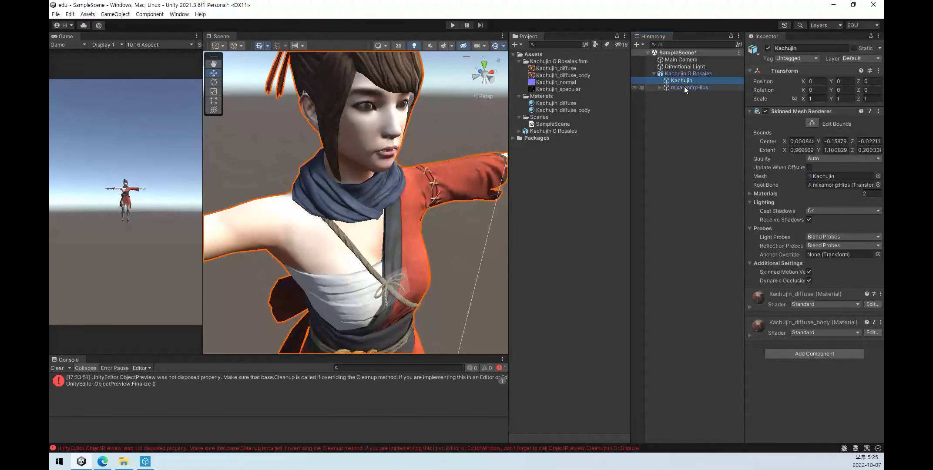
{"action": "left_click", "coordinate": [757, 193]}
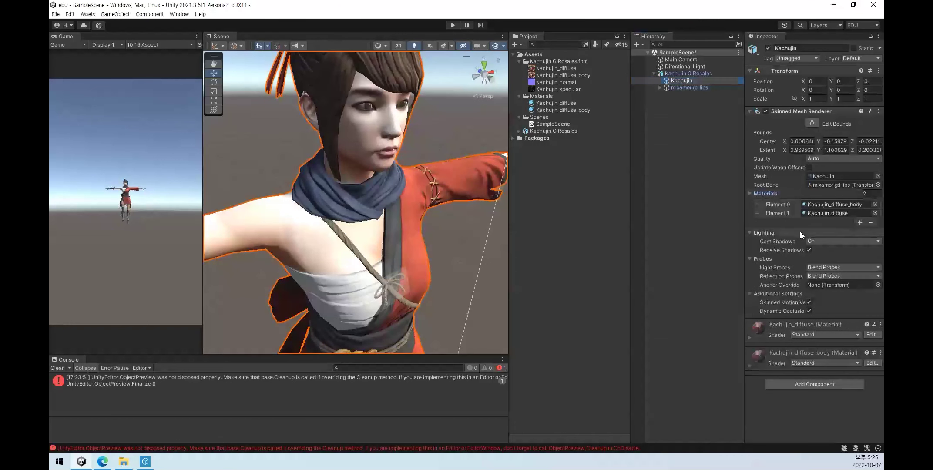
{"action": "left_click", "coordinate": [782, 206]}
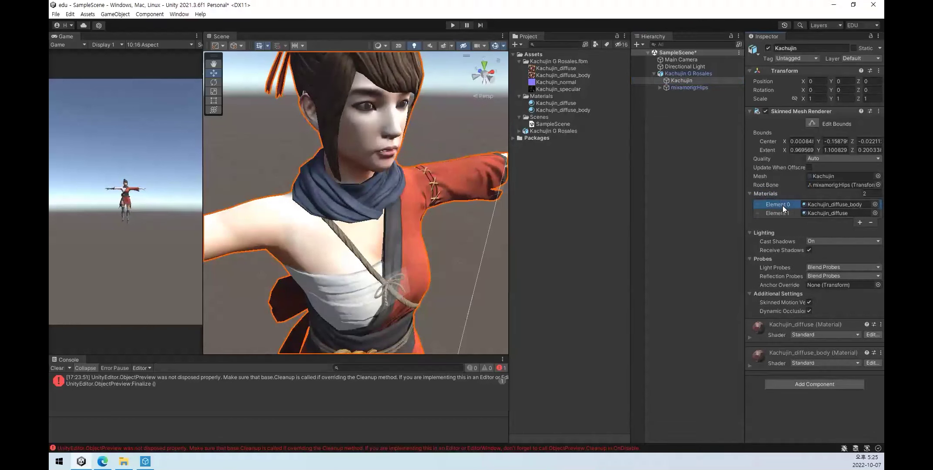
{"action": "left_click", "coordinate": [875, 204]}
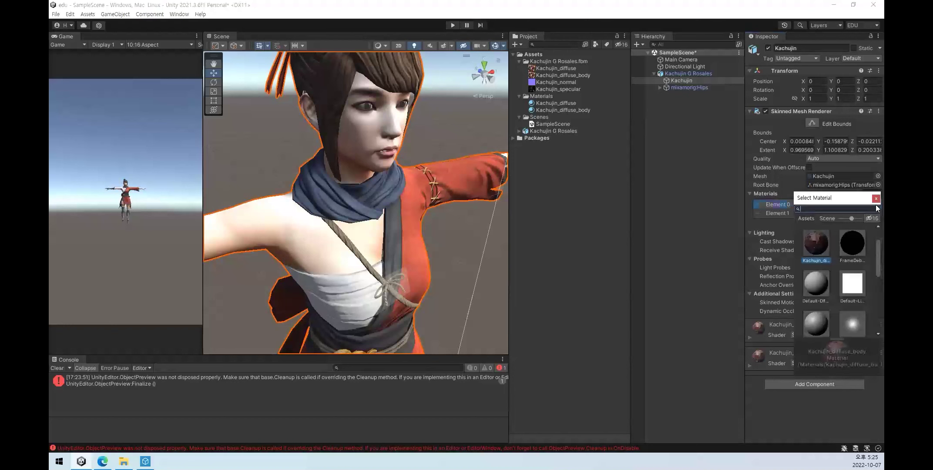
Try None and then Default-Diffuse in Kachujin's first material slot, viewing the result on her head.
{"action": "left_click", "coordinate": [813, 242]}
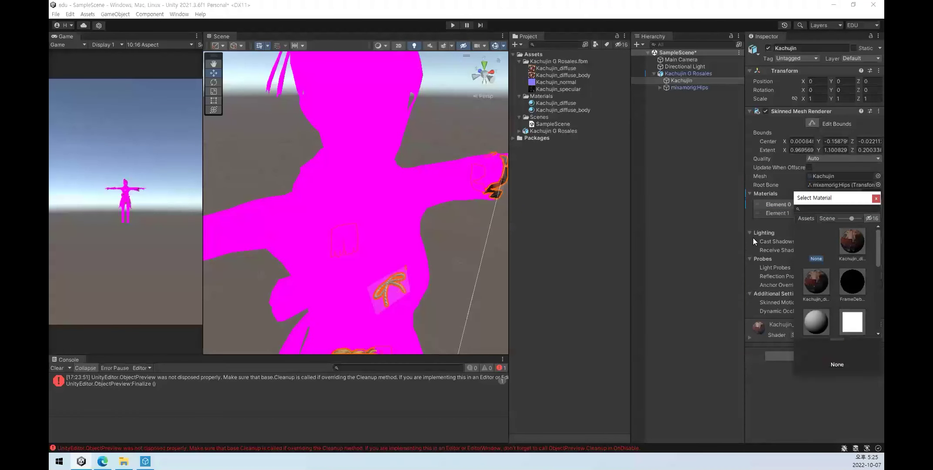
{"action": "left_click", "coordinate": [825, 326]}
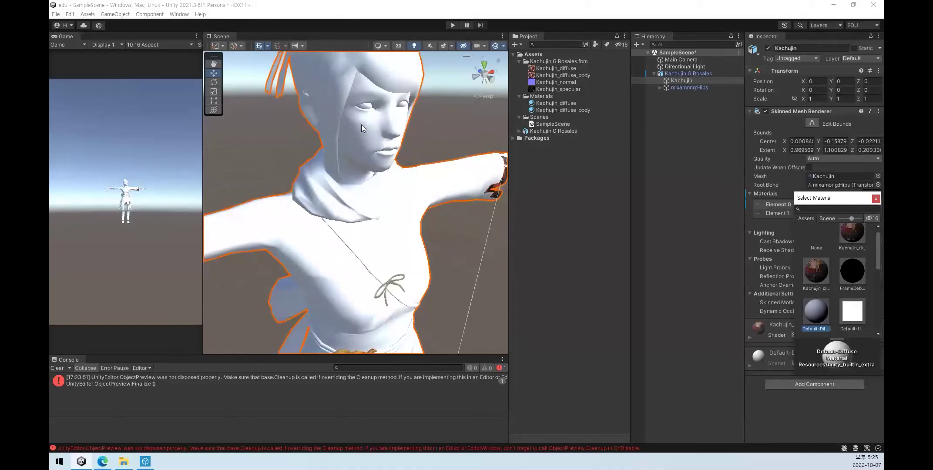
{"action": "left_click_drag", "start_coordinate": [362, 128], "coordinate": [369, 156], "text": "alt"}
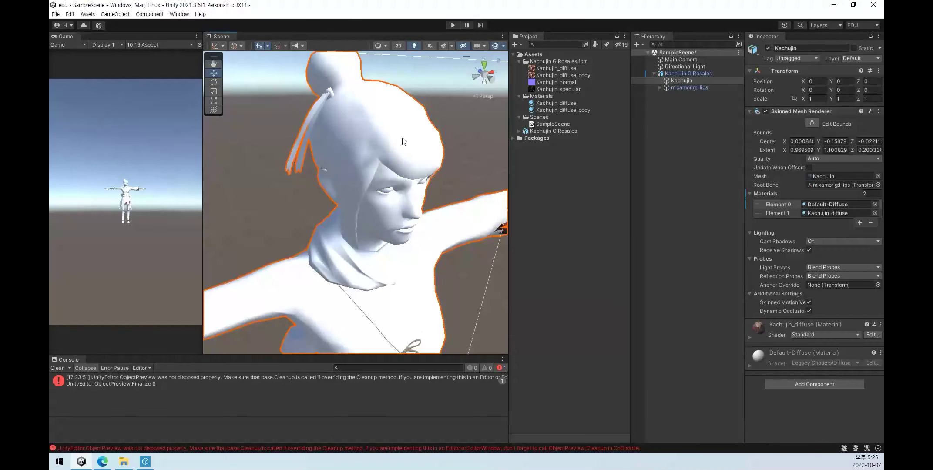
{"action": "mouse_move", "coordinate": [360, 136]}
{"action": "left_mouse_down", "text": "alt"}
{"action": "mouse_move", "coordinate": [303, 109]}
{"action": "mouse_move", "coordinate": [381, 167]}
{"action": "mouse_move", "coordinate": [372, 118]}
{"action": "mouse_move", "coordinate": [345, 115]}
{"action": "left_mouse_up", "text": "alt"}
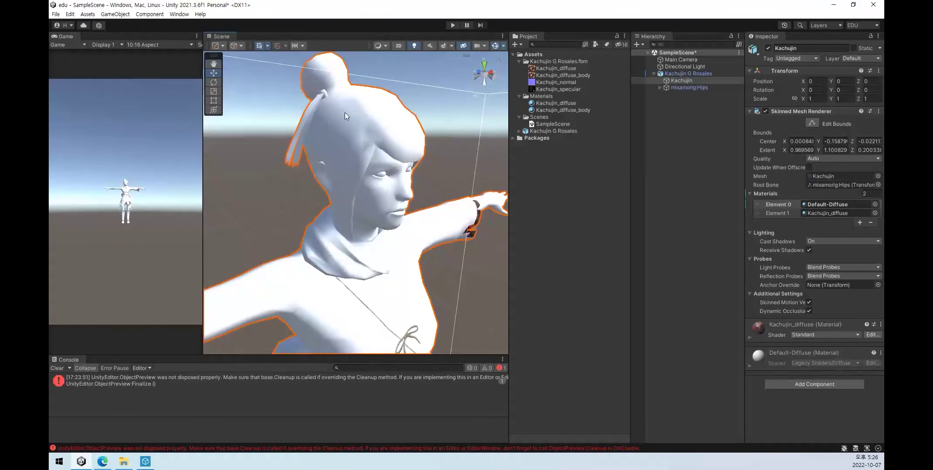
Restore Kachujin_diffuse_body to the first slot, close the chooser, and view the character face-on.
{"action": "left_click", "coordinate": [876, 204]}
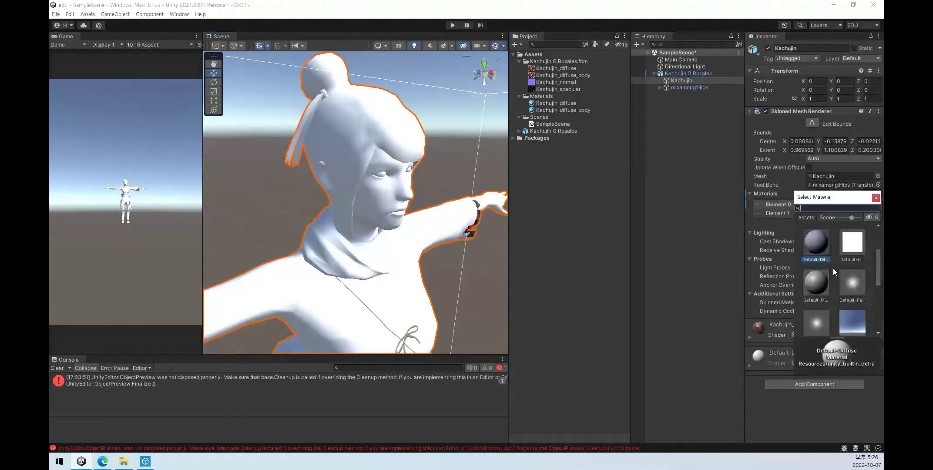
{"action": "left_click", "coordinate": [816, 256]}
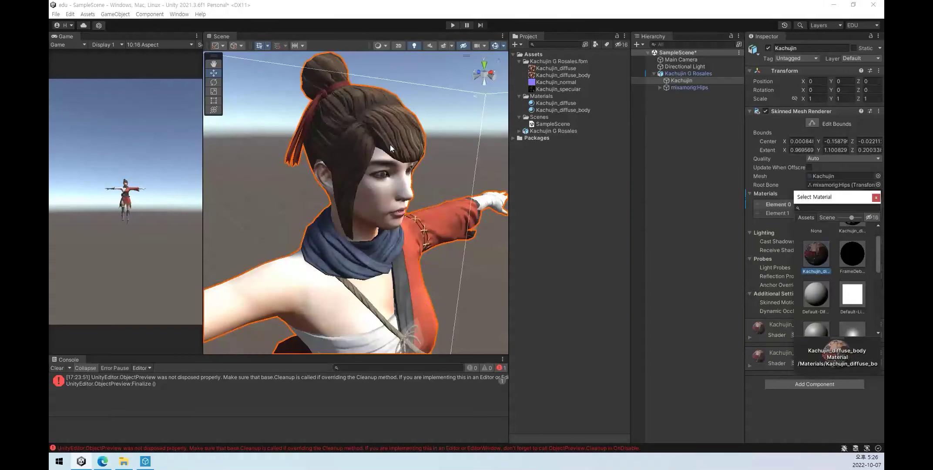
{"action": "left_click", "coordinate": [876, 197]}
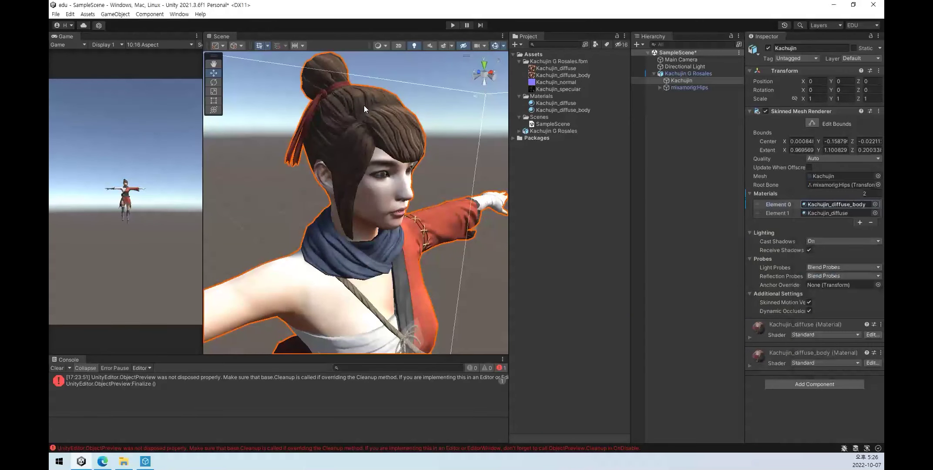
{"action": "mouse_move", "coordinate": [405, 165]}
{"action": "left_mouse_down", "text": "alt"}
{"action": "mouse_move", "coordinate": [382, 212]}
{"action": "mouse_move", "coordinate": [315, 208]}
{"action": "left_mouse_up", "text": "alt"}
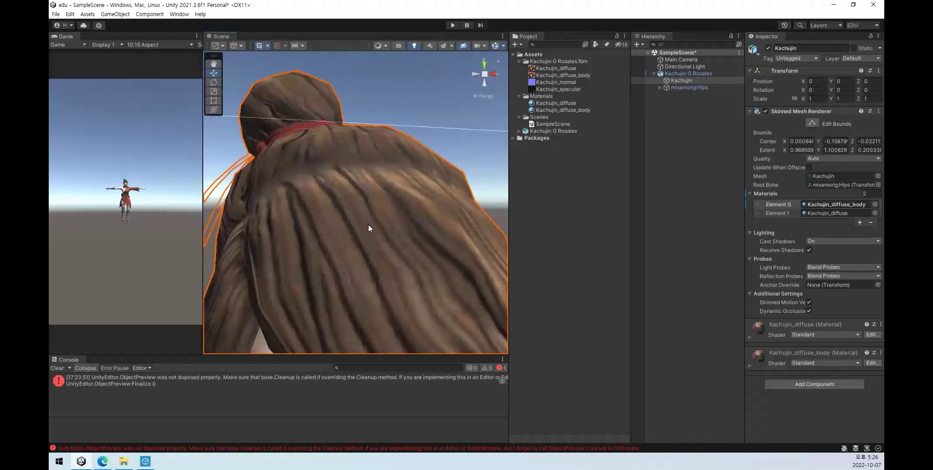
{"action": "left_click_drag", "start_coordinate": [368, 224], "coordinate": [349, 210], "text": "alt"}
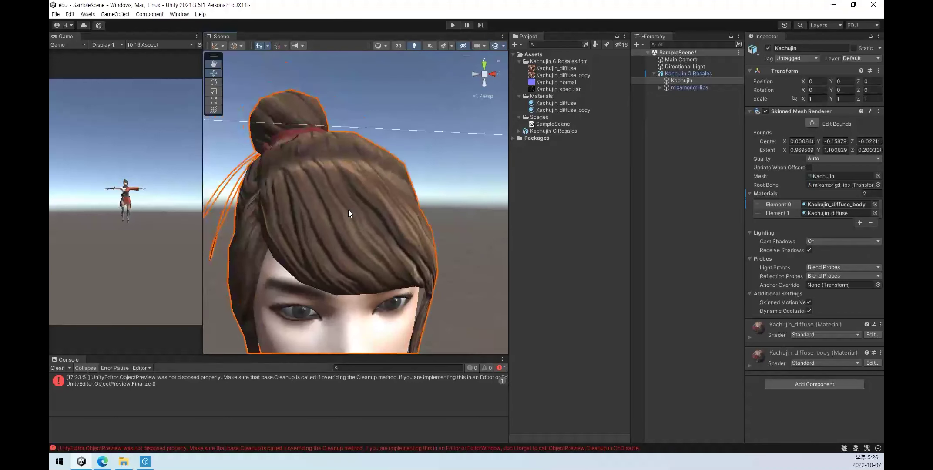
{"action": "left_click", "coordinate": [569, 175]}
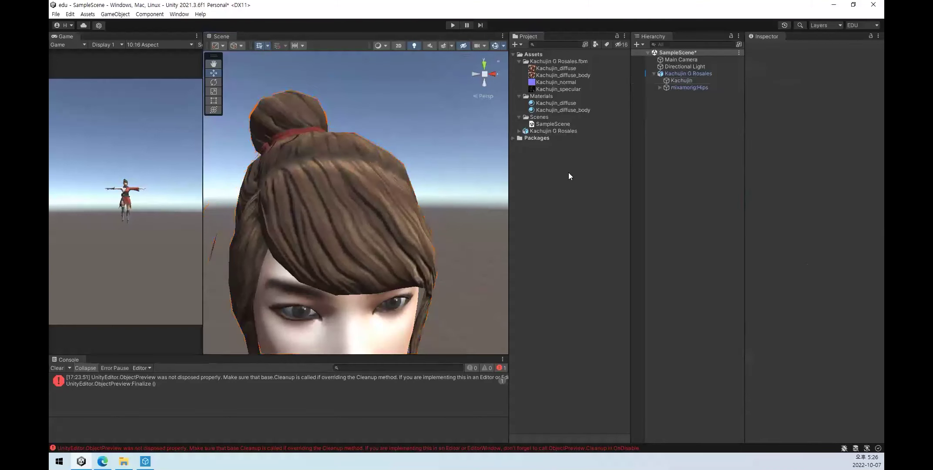
{"action": "left_click", "coordinate": [569, 103]}
{"action": "left_click", "coordinate": [587, 108]}
{"action": "left_click", "coordinate": [580, 105]}
{"action": "left_click", "coordinate": [582, 111]}
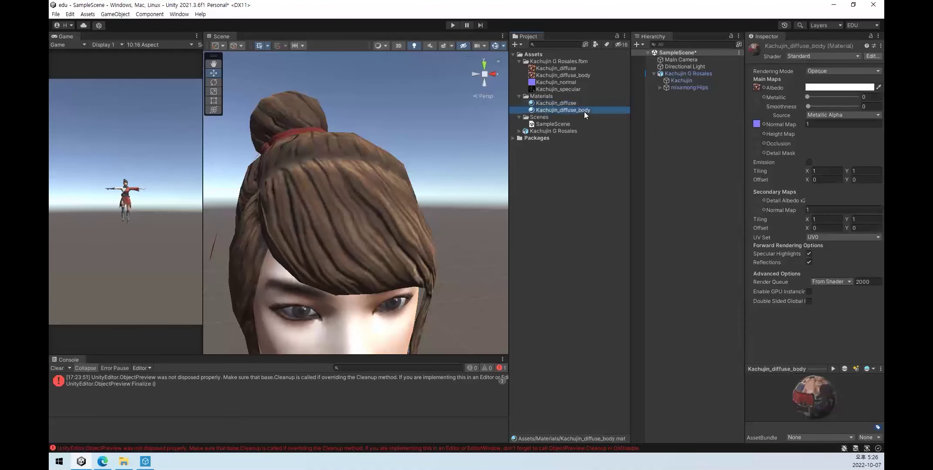
{"action": "left_click", "coordinate": [829, 124]}
{"action": "type", "text": "0"}
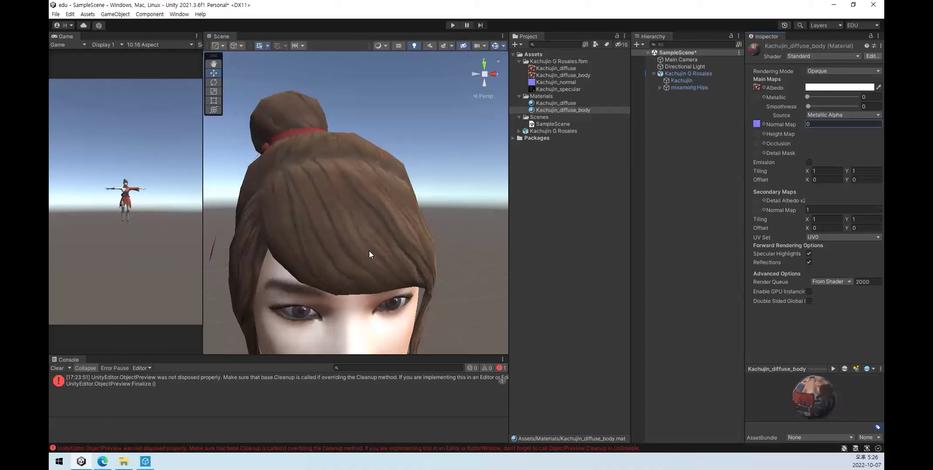
{"action": "left_click", "coordinate": [827, 126]}
{"action": "type", "text": "1"}
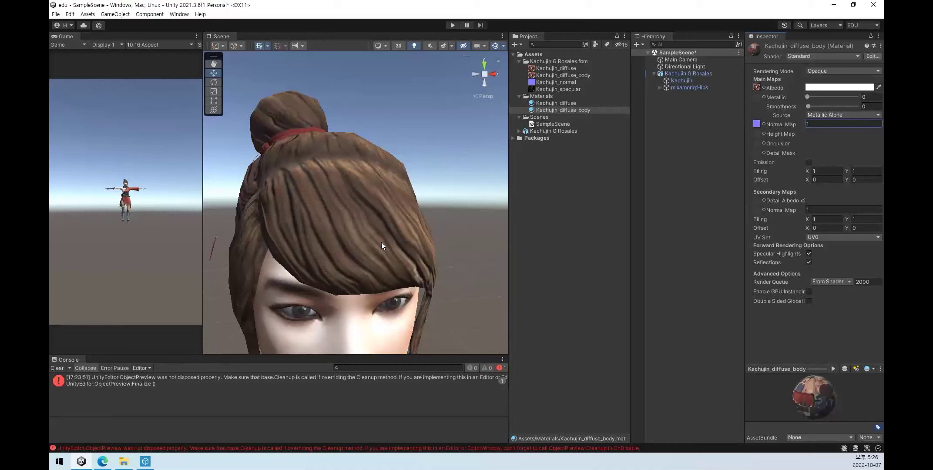
{"action": "scroll", "coordinate": [396, 218], "scroll_direction": "down", "scroll_amount": 5}
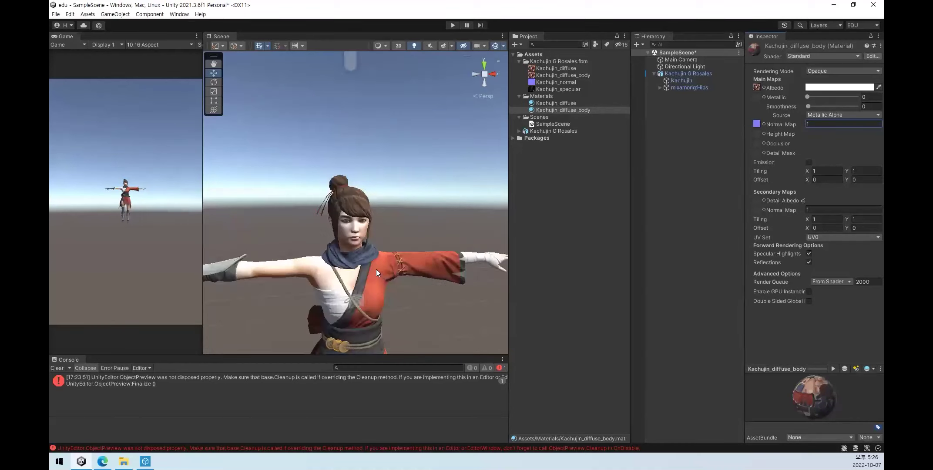
{"action": "scroll", "coordinate": [382, 243], "scroll_direction": "up", "scroll_amount": 3}
{"action": "scroll", "coordinate": [383, 242], "scroll_direction": "up", "scroll_amount": 4}
{"action": "scroll", "coordinate": [380, 242], "scroll_direction": "down", "scroll_amount": 2}
{"action": "left_click", "coordinate": [687, 130]}
{"action": "left_click", "coordinate": [682, 66]}
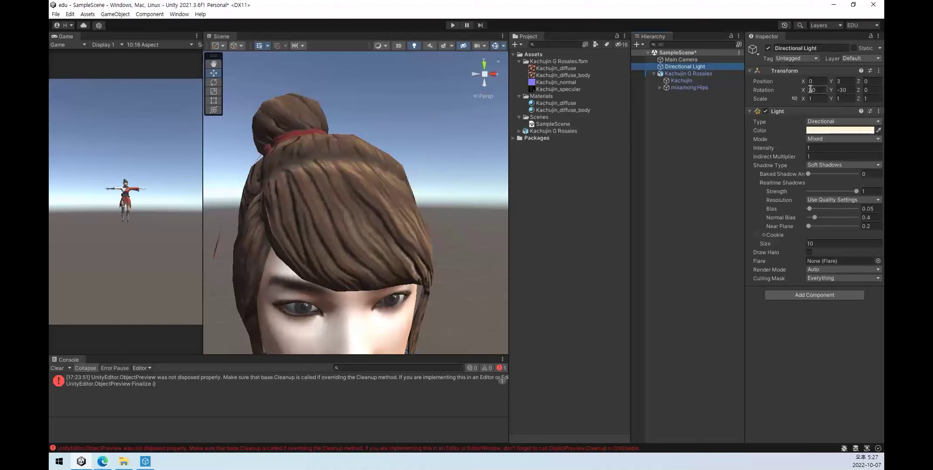
After scrubbing through other angles, set the Directional Light's rotation to X 50, Y -30.
{"action": "mouse_move", "coordinate": [810, 90]}
{"action": "left_mouse_down"}
{"action": "mouse_move", "coordinate": [457, 110]}
{"action": "mouse_move", "coordinate": [873, 116]}
{"action": "mouse_move", "coordinate": [305, 118]}
{"action": "mouse_move", "coordinate": [198, 98]}
{"action": "mouse_move", "coordinate": [629, 129]}
{"action": "left_mouse_up"}
{"action": "left_click_drag", "start_coordinate": [795, 126], "coordinate": [780, 134]}
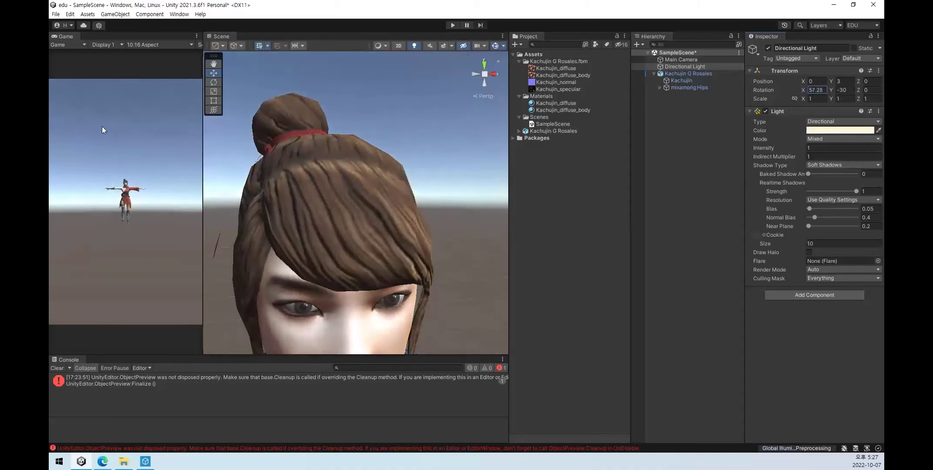
{"action": "type", "text": "5"}
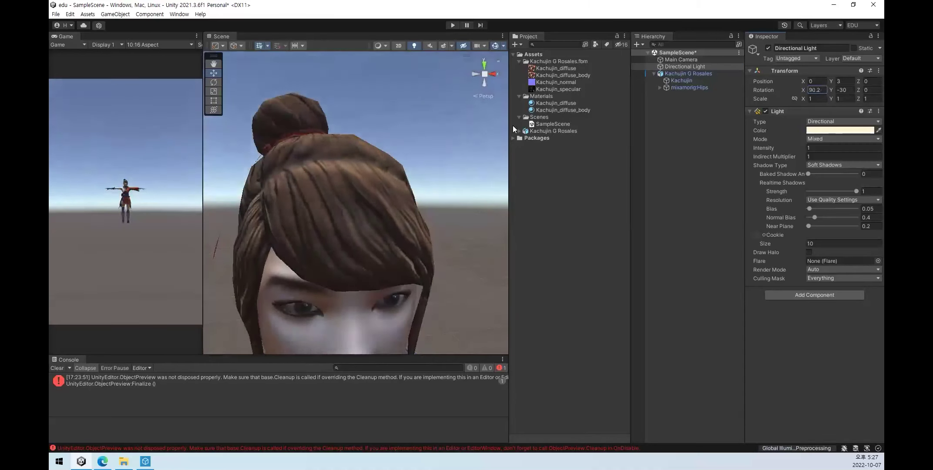
{"action": "type", "text": "0"}
{"action": "mouse_move", "coordinate": [830, 89]}
{"action": "left_mouse_down"}
{"action": "mouse_move", "coordinate": [93, 91]}
{"action": "mouse_move", "coordinate": [700, 88]}
{"action": "mouse_move", "coordinate": [809, 91]}
{"action": "mouse_move", "coordinate": [96, 93]}
{"action": "mouse_move", "coordinate": [878, 99]}
{"action": "mouse_move", "coordinate": [682, 90]}
{"action": "left_mouse_up"}
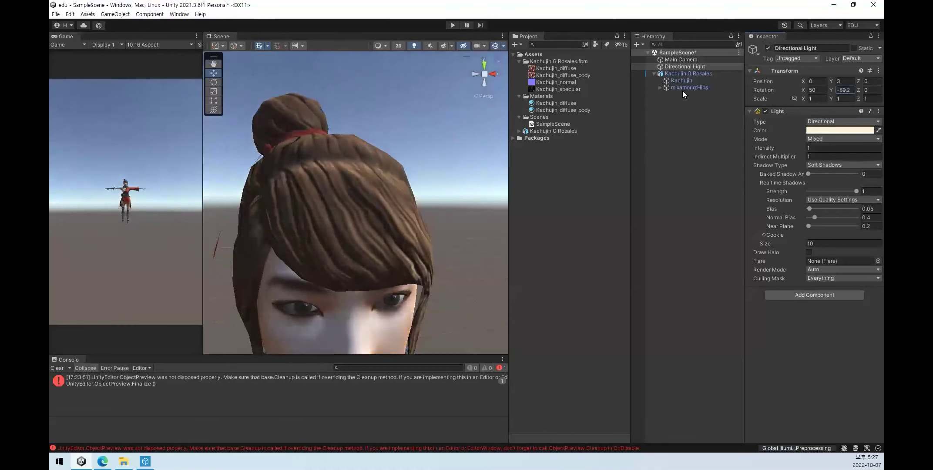
{"action": "mouse_move", "coordinate": [683, 90]}
{"action": "left_mouse_down"}
{"action": "mouse_move", "coordinate": [137, 90]}
{"action": "mouse_move", "coordinate": [864, 93]}
{"action": "left_mouse_up"}
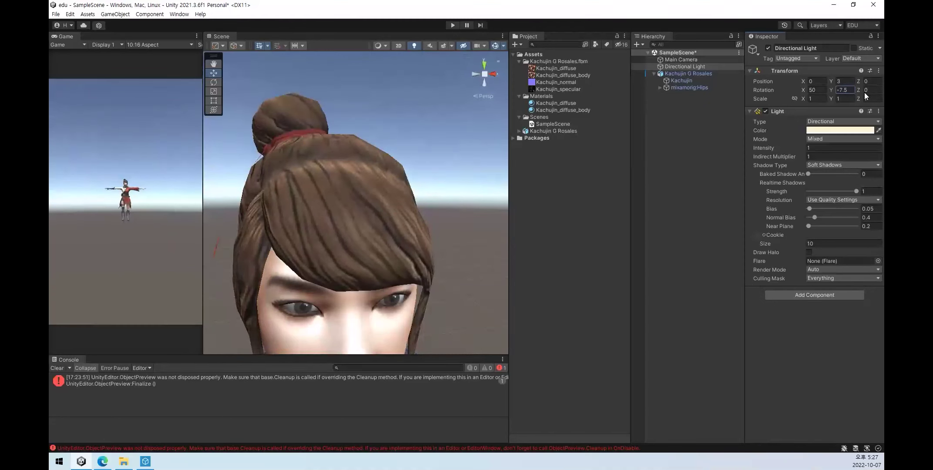
{"action": "mouse_move", "coordinate": [865, 93]}
{"action": "left_mouse_down"}
{"action": "mouse_move", "coordinate": [104, 91]}
{"action": "mouse_move", "coordinate": [823, 96]}
{"action": "mouse_move", "coordinate": [94, 93]}
{"action": "mouse_move", "coordinate": [129, 90]}
{"action": "mouse_move", "coordinate": [311, 97]}
{"action": "mouse_move", "coordinate": [86, 103]}
{"action": "left_mouse_up"}
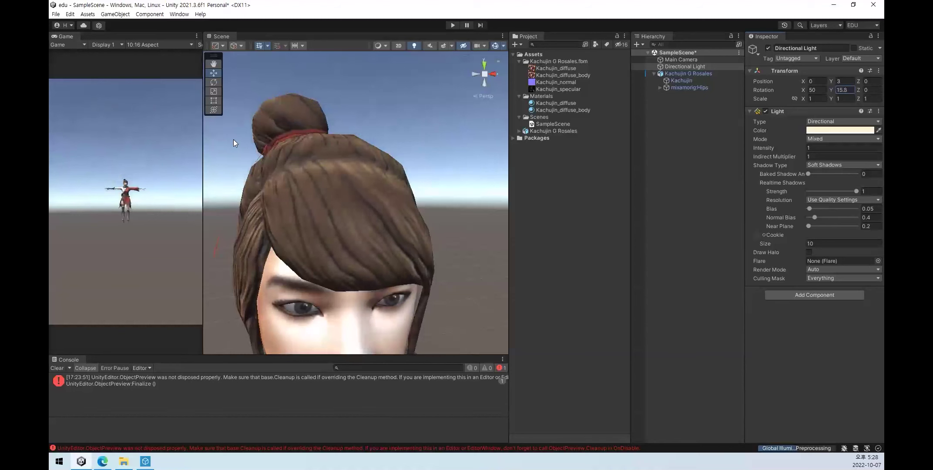
{"action": "type", "text": "-30"}
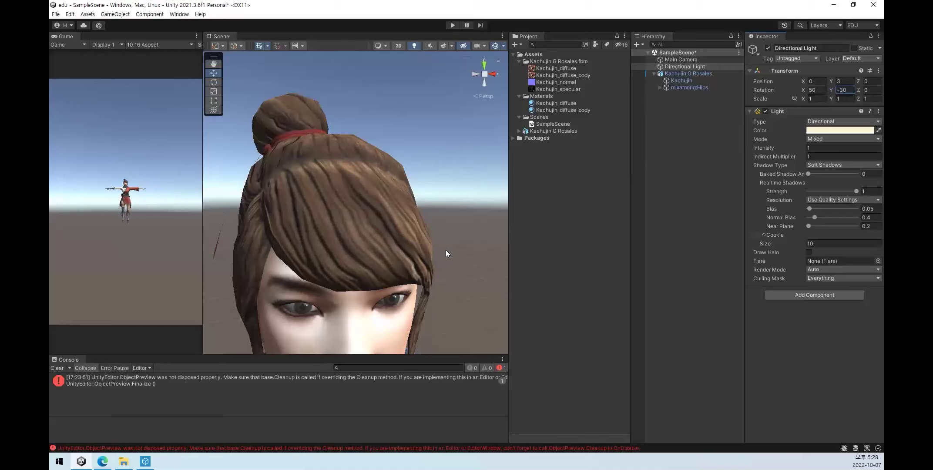
{"action": "left_click", "coordinate": [575, 239]}
Inspect the Kachujin_normal texture and Kachujin_diffuse material, then pan down to the chin and scarf.
{"action": "left_click", "coordinate": [566, 84]}
{"action": "left_click", "coordinate": [700, 134]}
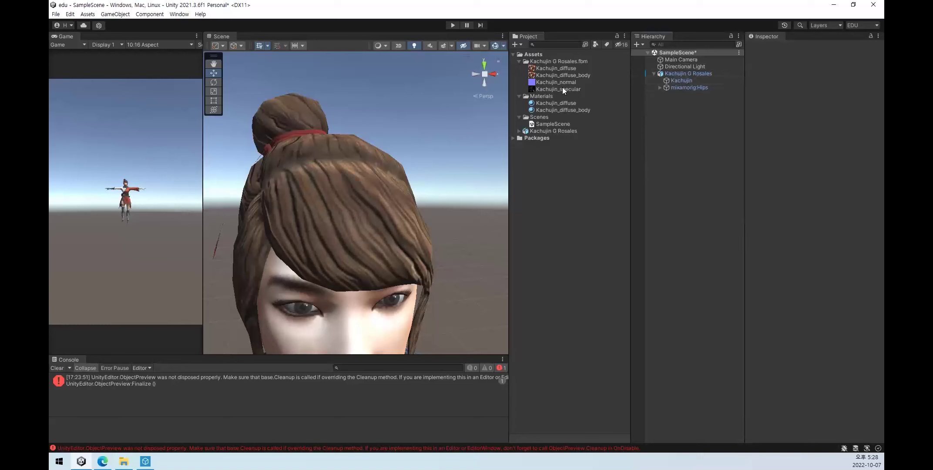
{"action": "left_click", "coordinate": [565, 103]}
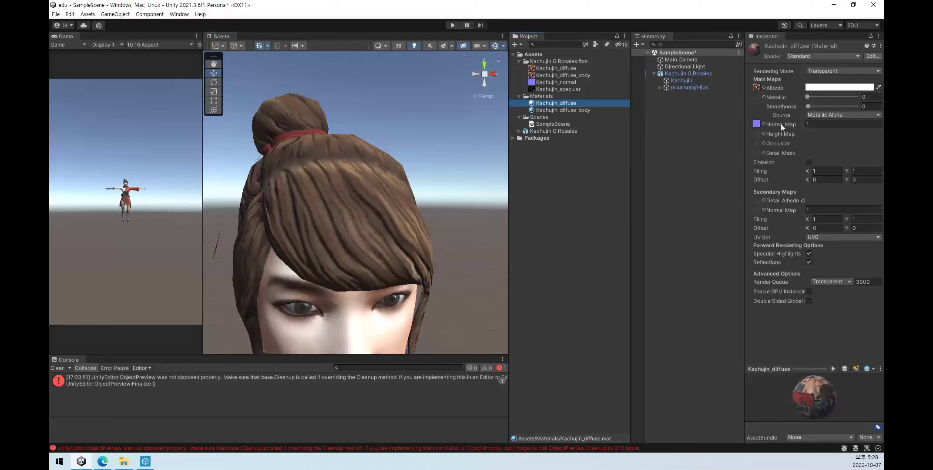
{"action": "middle_click_drag", "start_coordinate": [361, 285], "coordinate": [339, 235]}
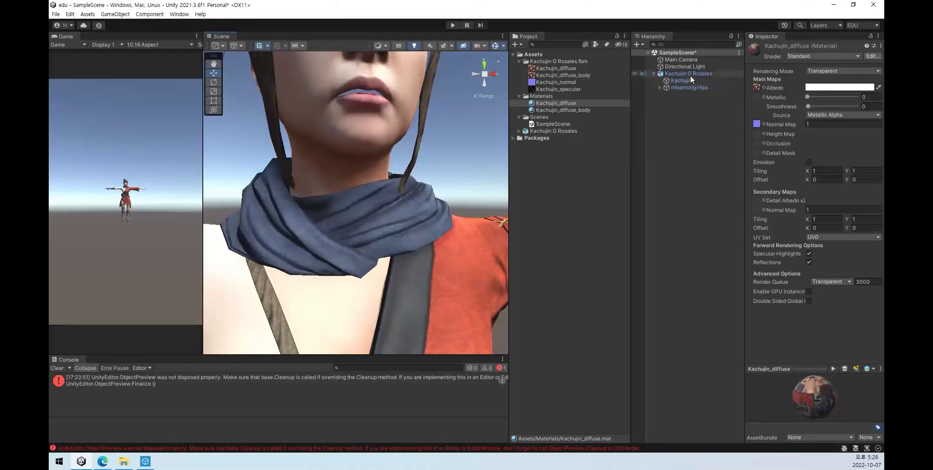
{"action": "left_click", "coordinate": [720, 74]}
{"action": "left_click", "coordinate": [705, 80]}
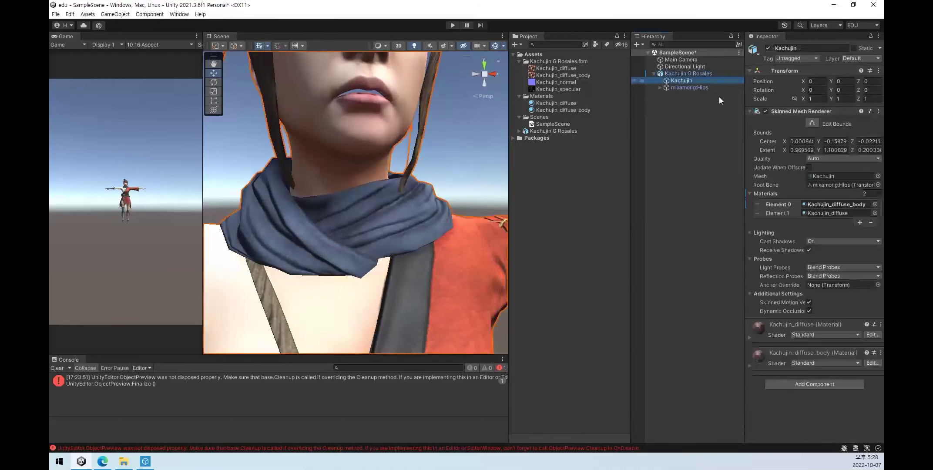
{"action": "left_click", "coordinate": [876, 204]}
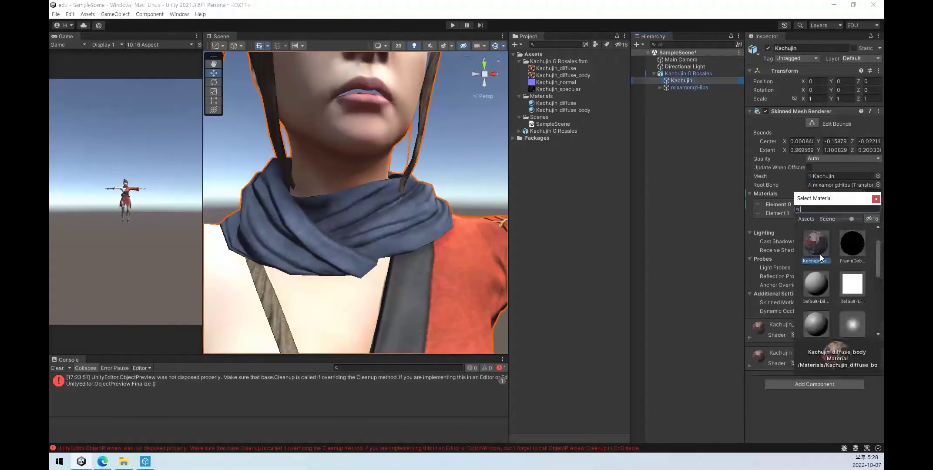
{"action": "left_click", "coordinate": [816, 239]}
{"action": "left_click", "coordinate": [817, 323]}
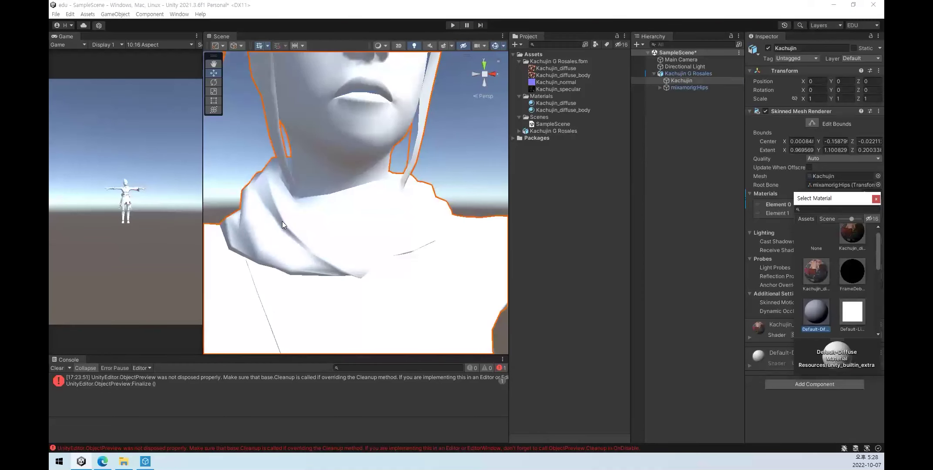
{"action": "mouse_move", "coordinate": [300, 249]}
{"action": "middle_mouse_down"}
{"action": "mouse_move", "coordinate": [415, 232]}
{"action": "mouse_move", "coordinate": [373, 243]}
{"action": "mouse_move", "coordinate": [401, 249]}
{"action": "middle_mouse_up"}
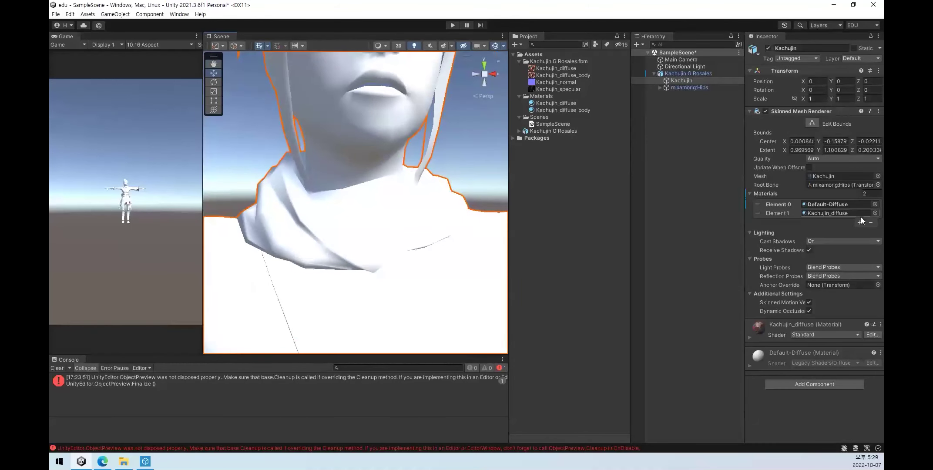
{"action": "left_click", "coordinate": [877, 205]}
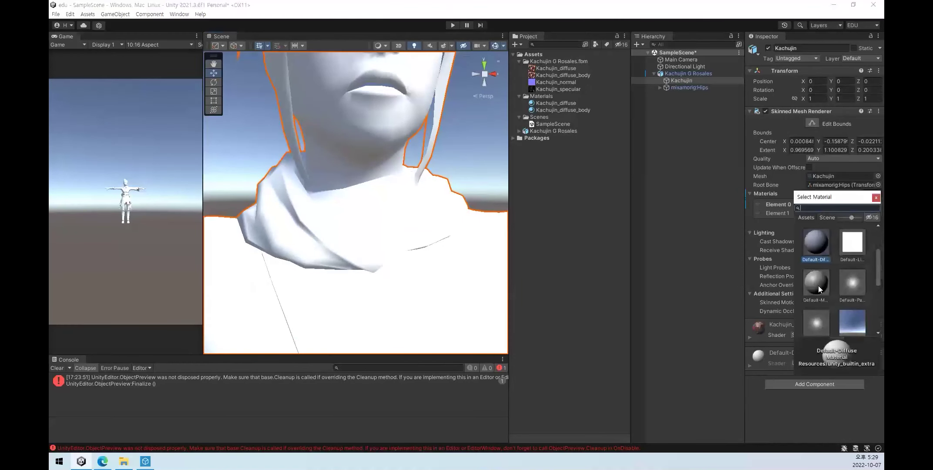
{"action": "left_click", "coordinate": [818, 257]}
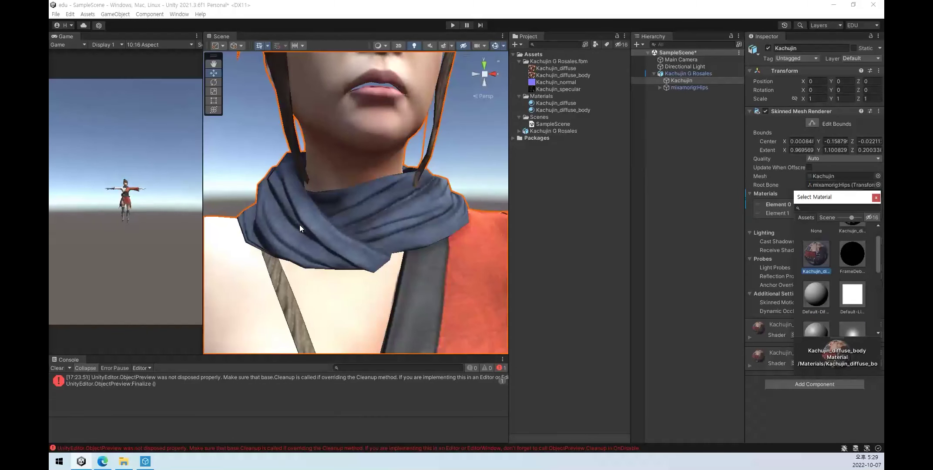
{"action": "left_click", "coordinate": [876, 198]}
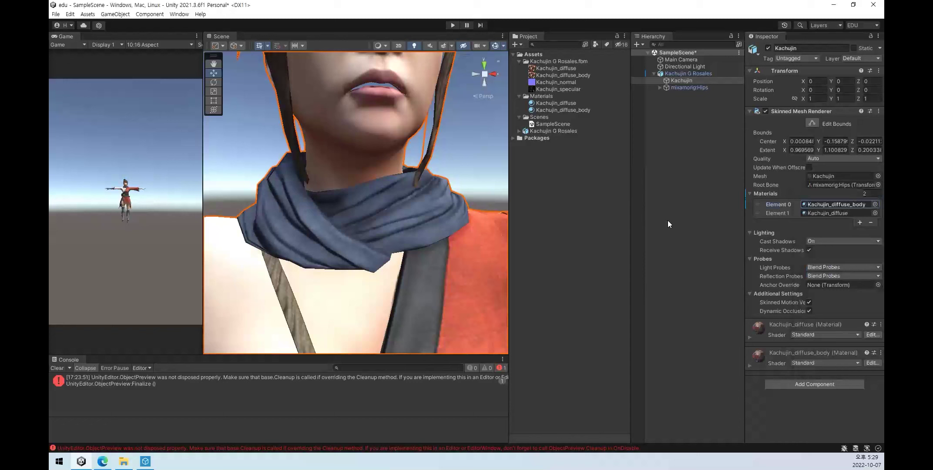
{"action": "left_click", "coordinate": [693, 203]}
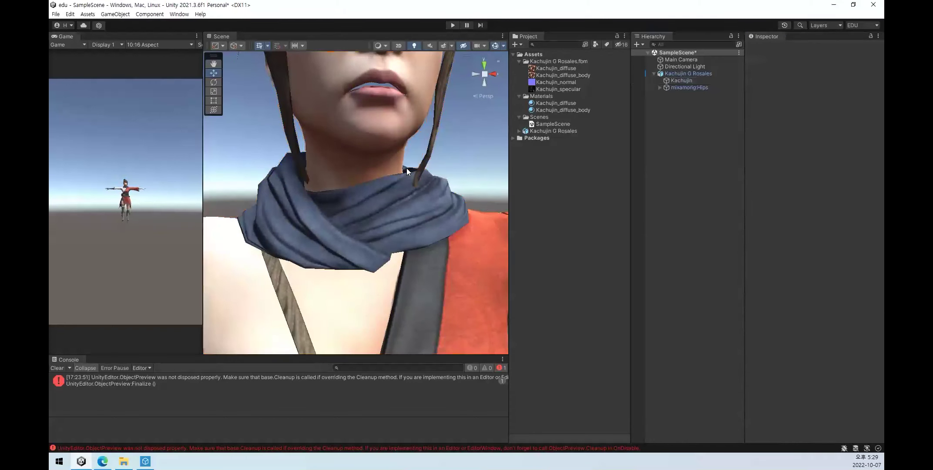
Zoom out in the Scene view to frame the whole character.
{"action": "scroll", "coordinate": [407, 167], "scroll_direction": "down", "scroll_amount": 5}
{"action": "scroll", "coordinate": [380, 215], "scroll_direction": "down", "scroll_amount": 2}
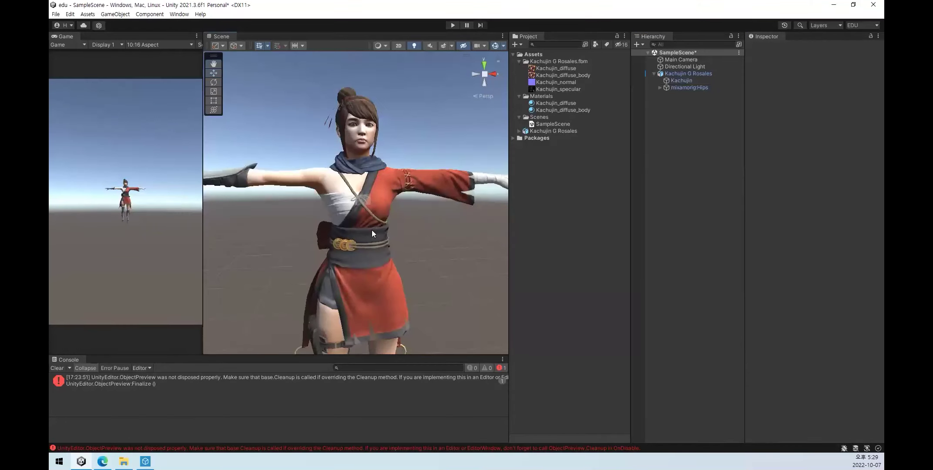
{"action": "scroll", "coordinate": [341, 246], "scroll_direction": "down", "scroll_amount": 3}
{"action": "middle_click_drag", "start_coordinate": [341, 246], "coordinate": [364, 188]}
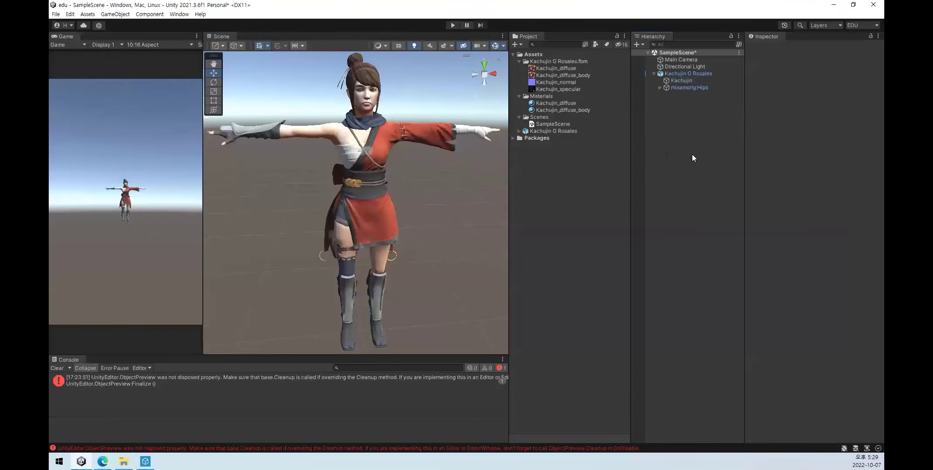
Compare the Kachujin_diffuse and Kachujin_diffuse_body material settings, ending on Kachujin_diffuse_body.
{"action": "left_click", "coordinate": [560, 104]}
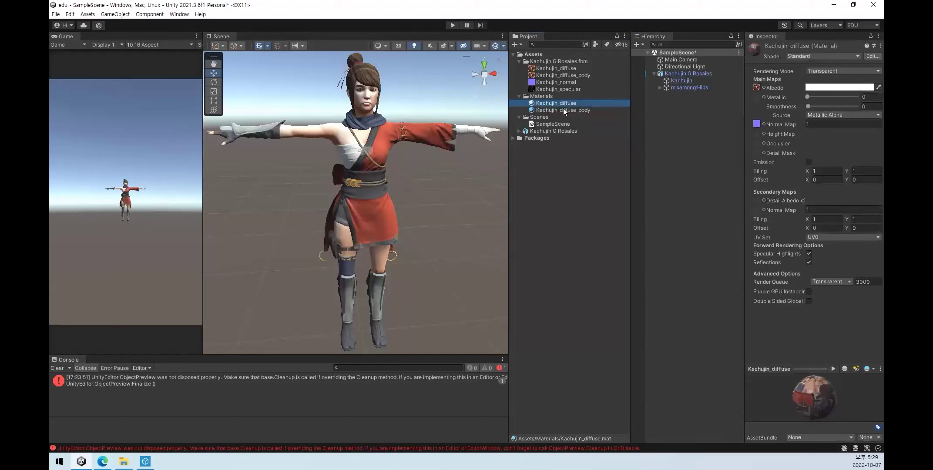
{"action": "left_click", "coordinate": [563, 110]}
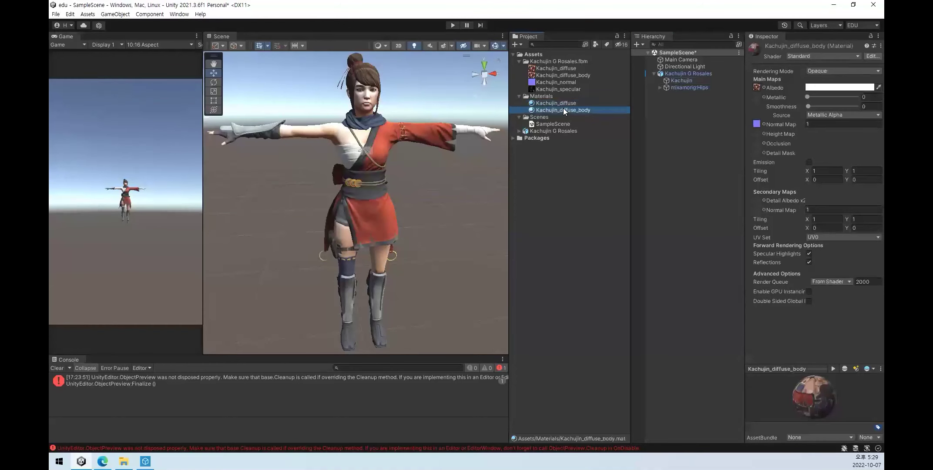
{"action": "left_click", "coordinate": [565, 103]}
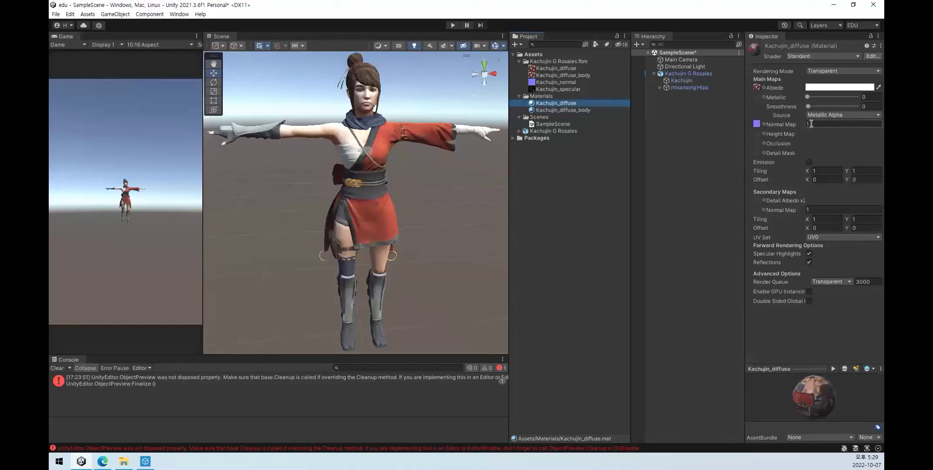
{"action": "left_click", "coordinate": [587, 108]}
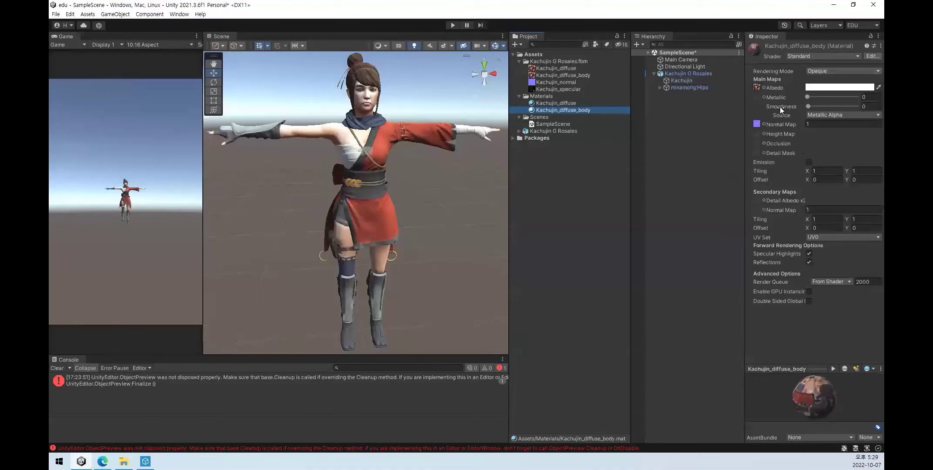
Compare Standard and Standard (Specular setup) on the body material, keep Specular setup, and check Kachujin's materials.
{"action": "left_click", "coordinate": [805, 58]}
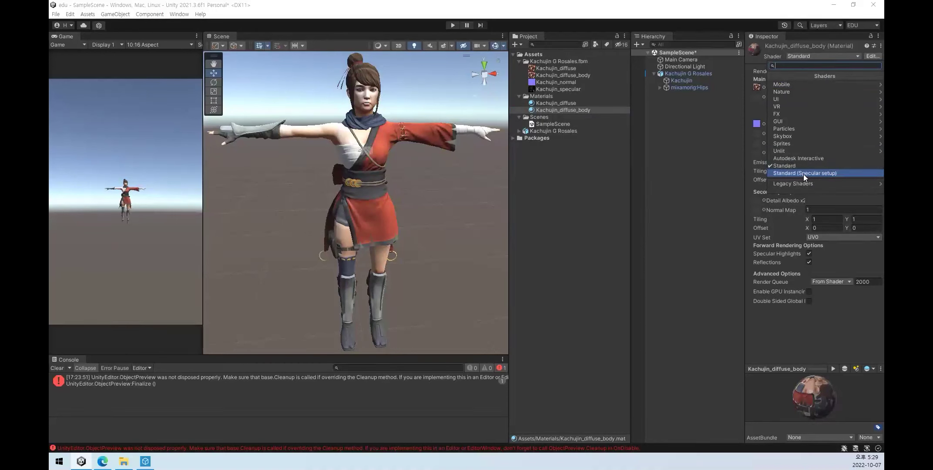
{"action": "left_click", "coordinate": [829, 174]}
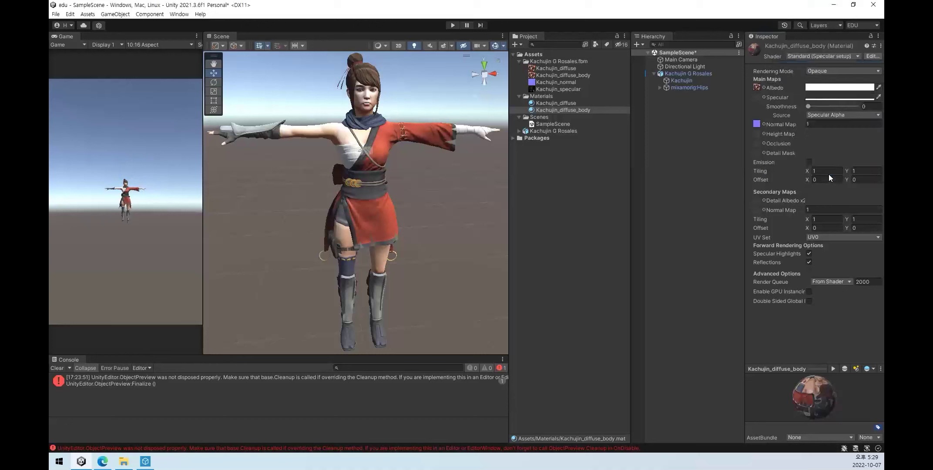
{"action": "left_click", "coordinate": [823, 56]}
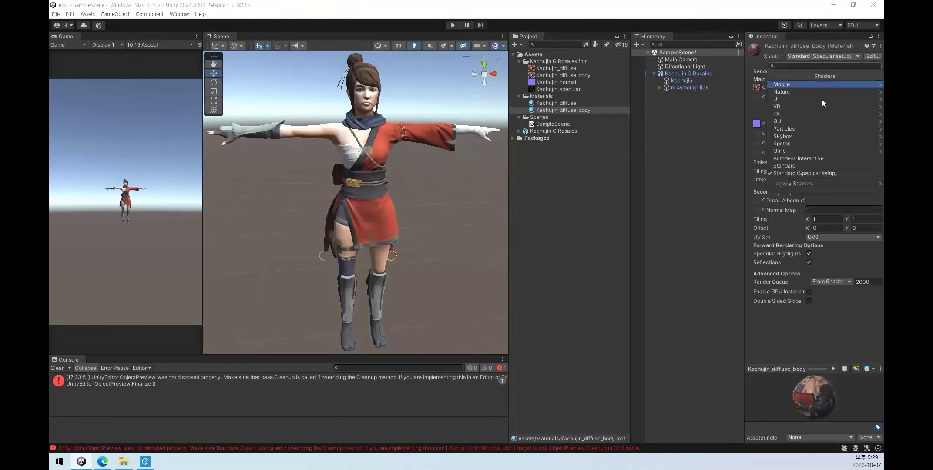
{"action": "left_click", "coordinate": [815, 165]}
{"action": "left_click", "coordinate": [811, 57]}
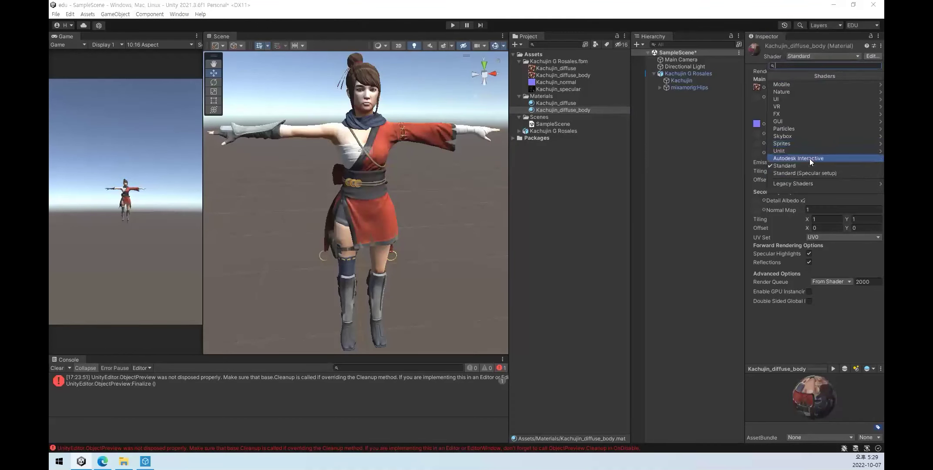
{"action": "left_click", "coordinate": [812, 174]}
{"action": "left_click", "coordinate": [815, 55]}
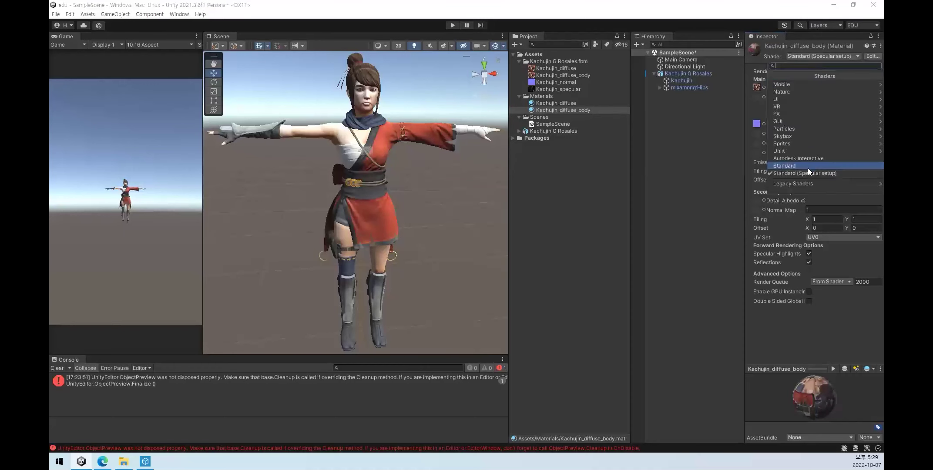
{"action": "left_click", "coordinate": [808, 167]}
{"action": "left_click", "coordinate": [813, 57]}
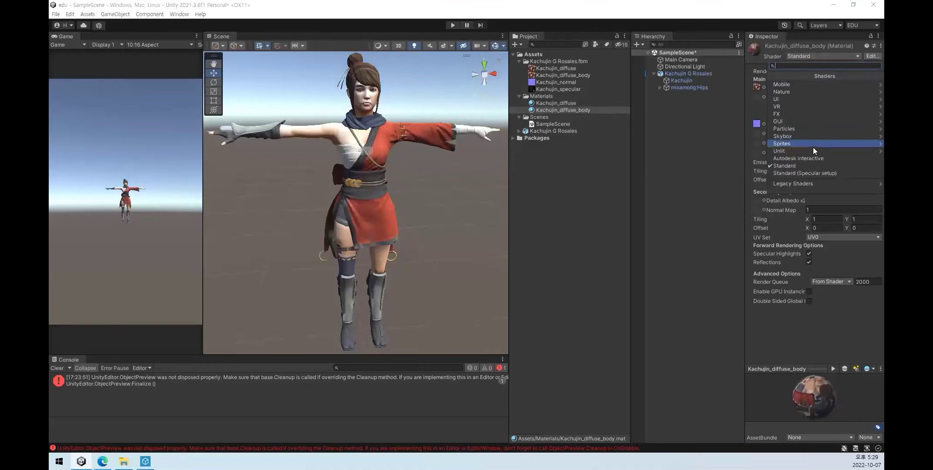
{"action": "left_click", "coordinate": [809, 174]}
{"action": "left_click", "coordinate": [804, 57]}
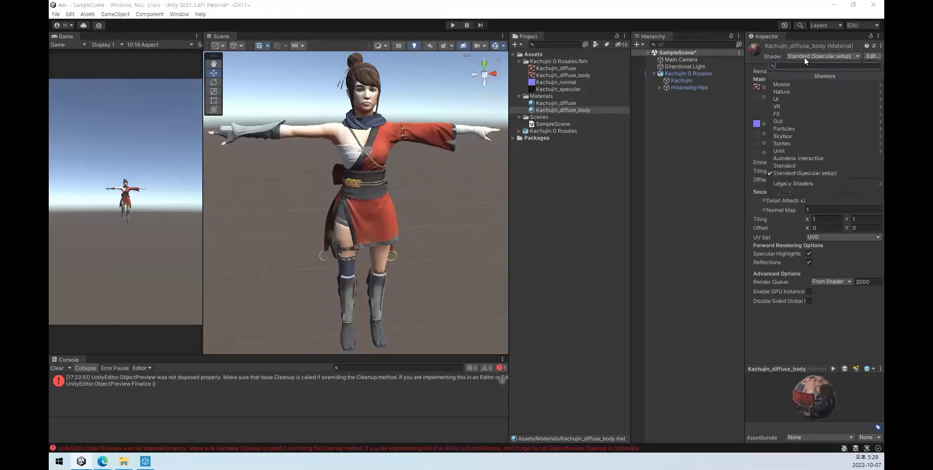
{"action": "left_click", "coordinate": [796, 166]}
{"action": "left_click", "coordinate": [804, 55]}
{"action": "left_click", "coordinate": [802, 172]}
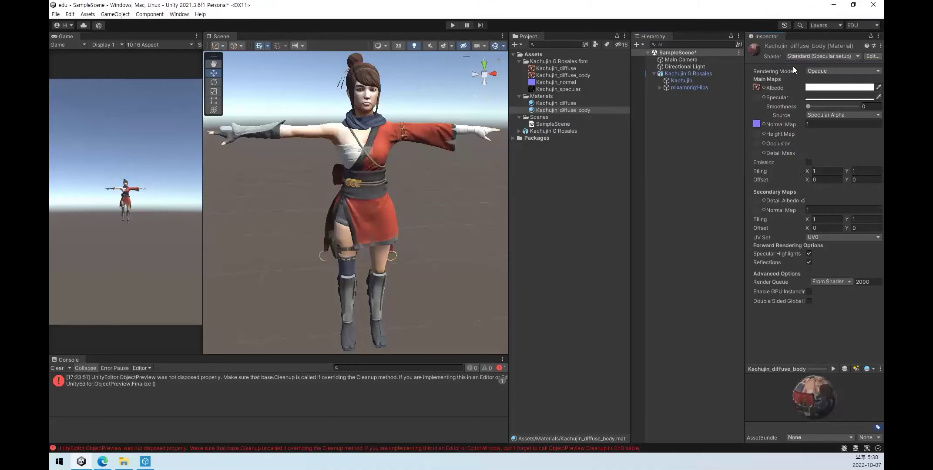
{"action": "left_click", "coordinate": [796, 57]}
{"action": "left_click", "coordinate": [802, 168]}
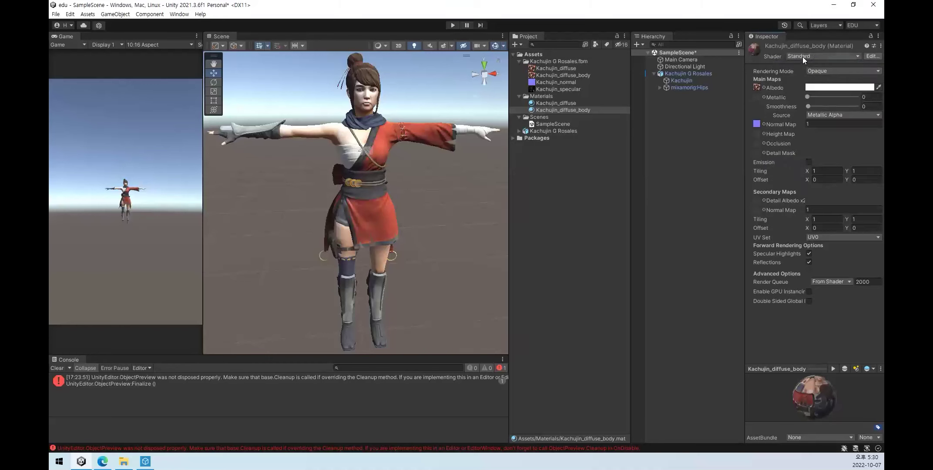
{"action": "left_click", "coordinate": [802, 57]}
{"action": "left_click", "coordinate": [807, 173]}
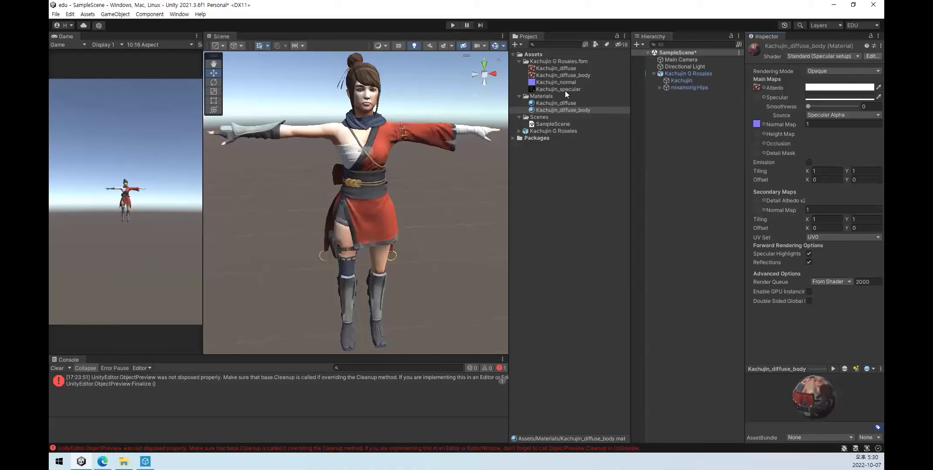
{"action": "left_click", "coordinate": [688, 81]}
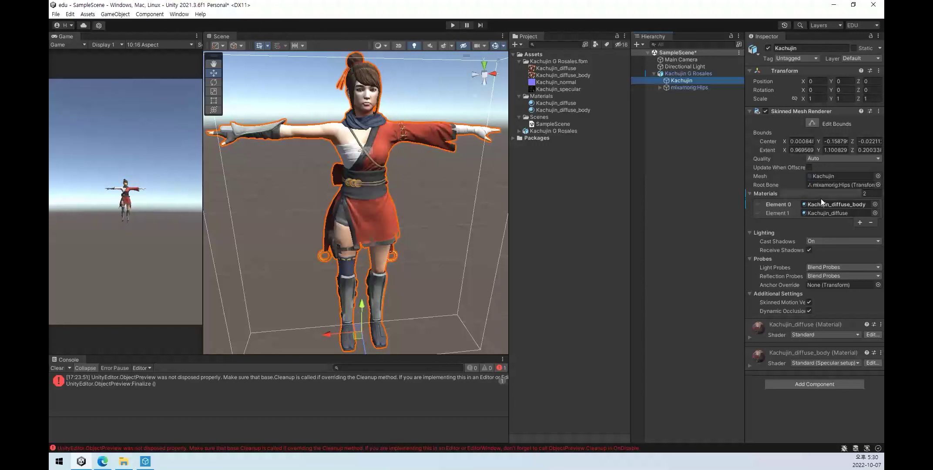
Try the Kachujin_specular texture on Kachujin_diffuse_body, then undo it.
{"action": "left_click", "coordinate": [582, 110]}
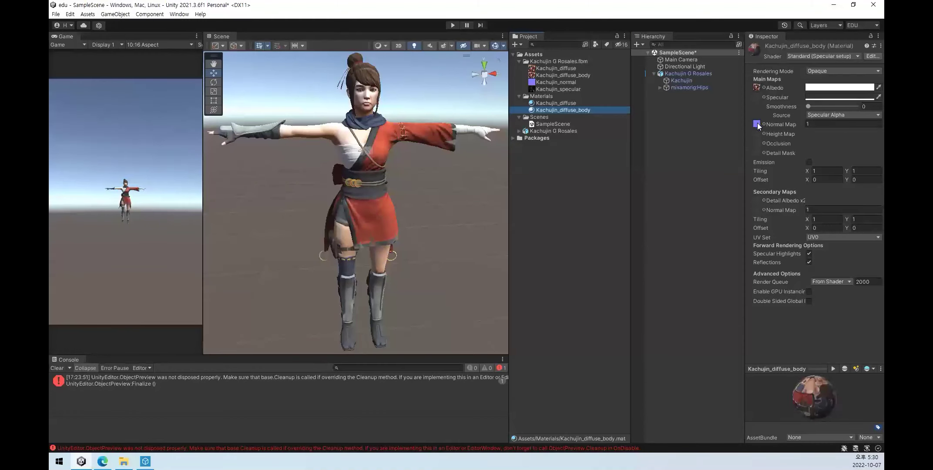
{"action": "left_click", "coordinate": [565, 103]}
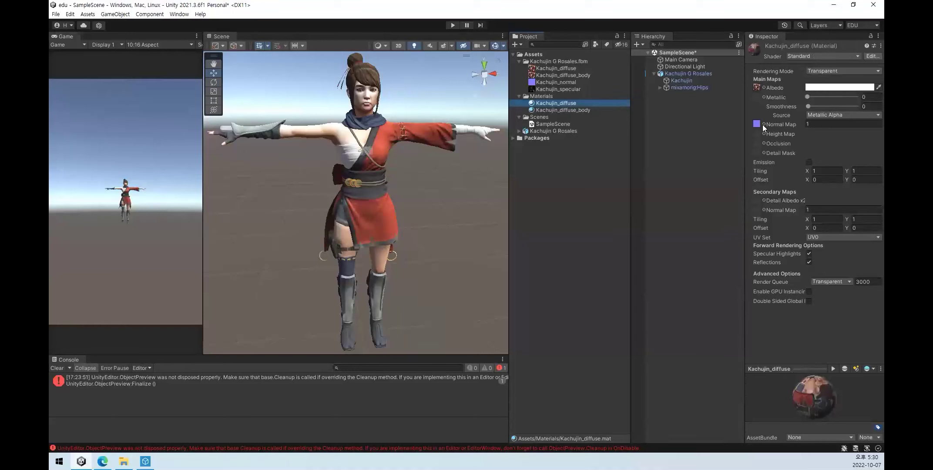
{"action": "left_click", "coordinate": [585, 110]}
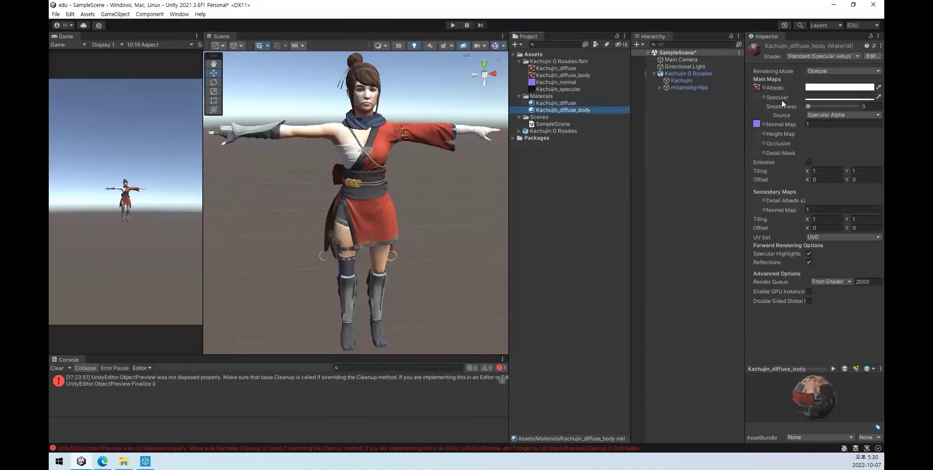
{"action": "mouse_move", "coordinate": [554, 89]}
{"action": "left_mouse_down"}
{"action": "mouse_move", "coordinate": [774, 122]}
{"action": "mouse_move", "coordinate": [756, 97]}
{"action": "left_mouse_up"}
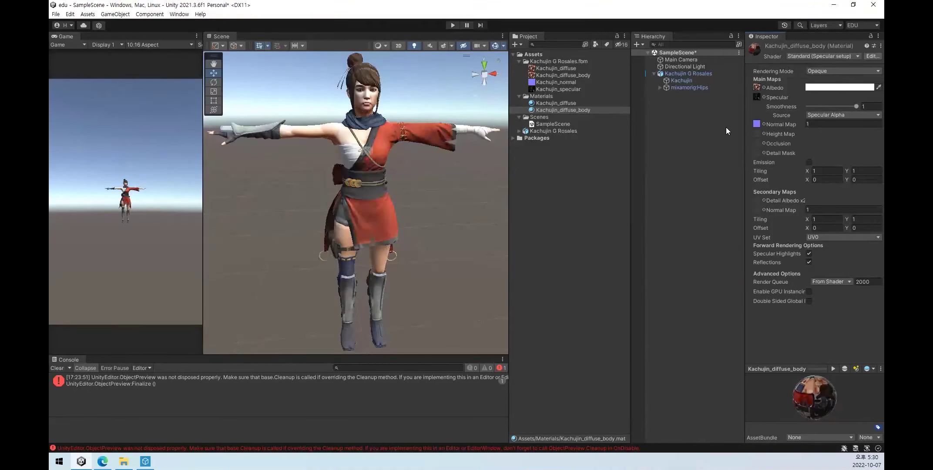
{"action": "key", "text": "ctrl+z"}
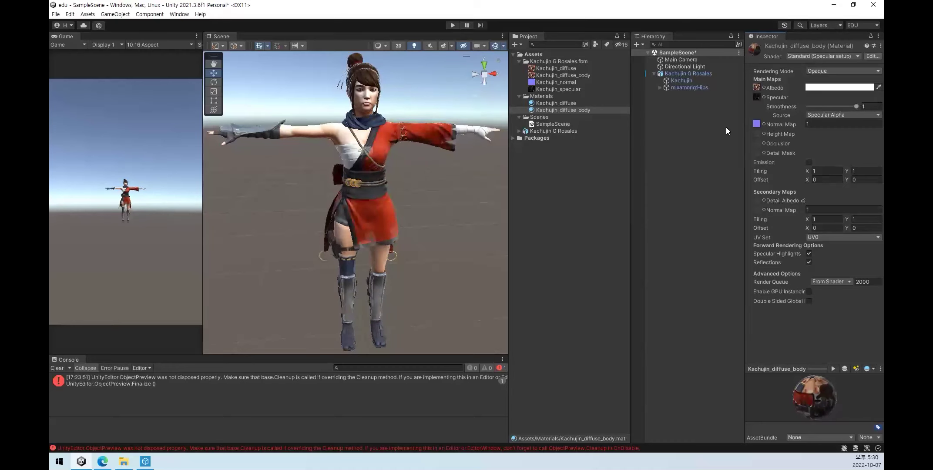
Frame the character's face and lower Kachujin_diffuse_body's Smoothness to 0.
{"action": "scroll", "coordinate": [355, 170], "scroll_direction": "up", "scroll_amount": 5}
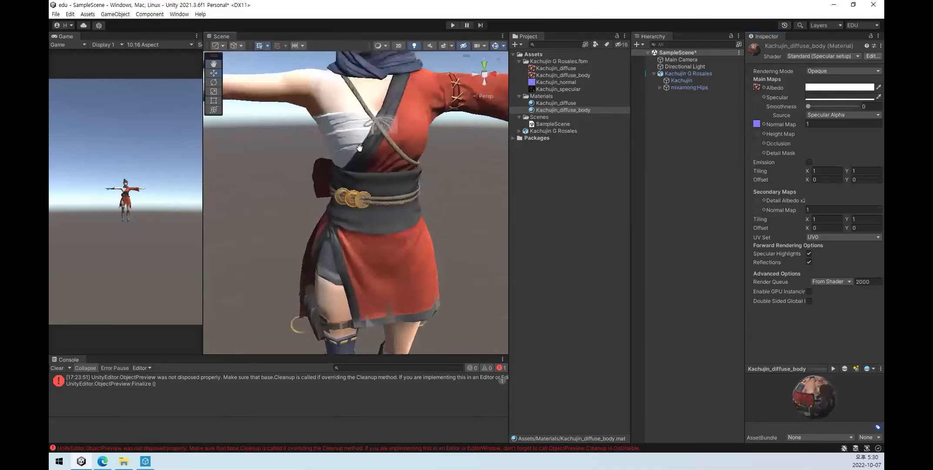
{"action": "middle_click_drag", "start_coordinate": [355, 170], "coordinate": [371, 235]}
{"action": "scroll", "coordinate": [414, 270], "scroll_direction": "up", "scroll_amount": 4}
{"action": "middle_click_drag", "start_coordinate": [414, 270], "coordinate": [387, 229]}
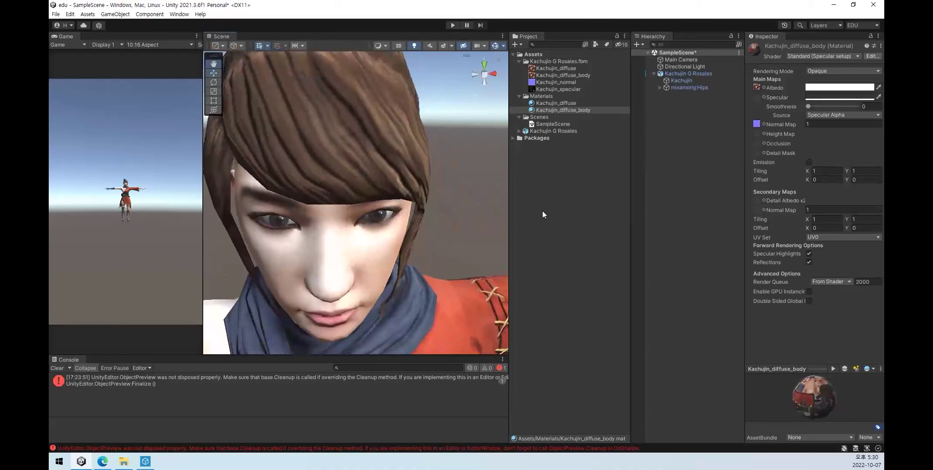
{"action": "left_click", "coordinate": [685, 201]}
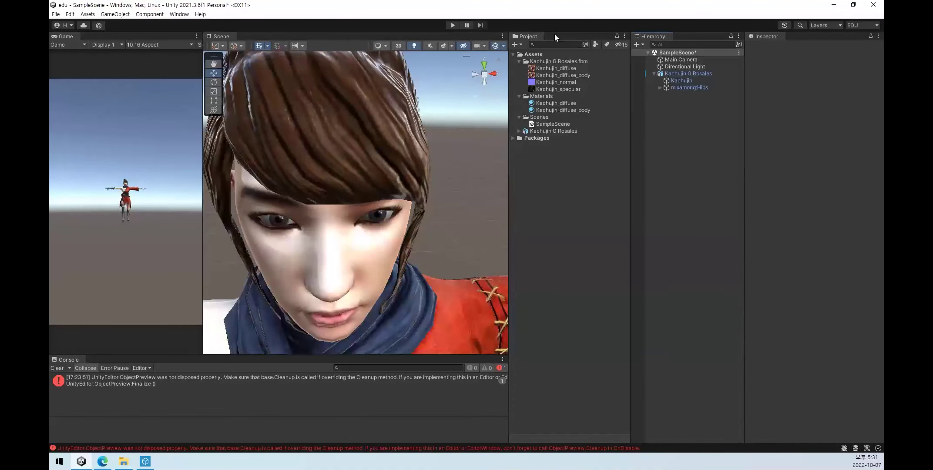
{"action": "left_click", "coordinate": [590, 111]}
{"action": "left_click_drag", "start_coordinate": [856, 106], "coordinate": [786, 111]}
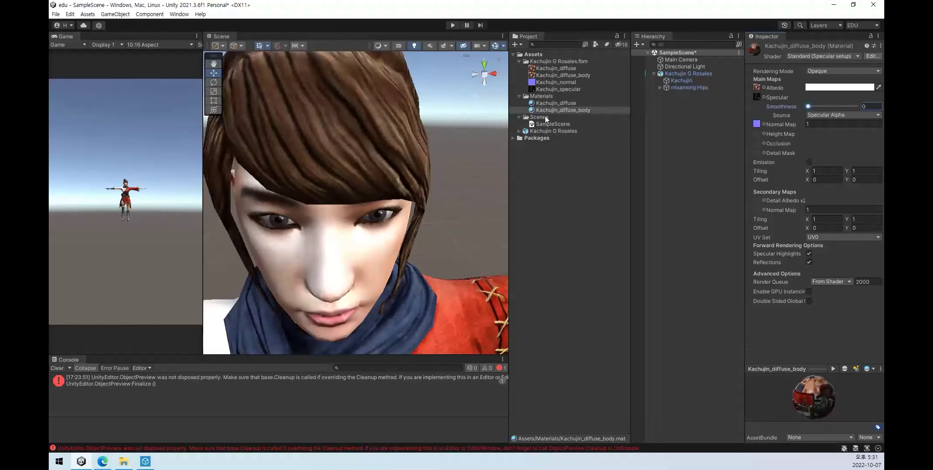
{"action": "middle_click_drag", "start_coordinate": [278, 128], "coordinate": [300, 130]}
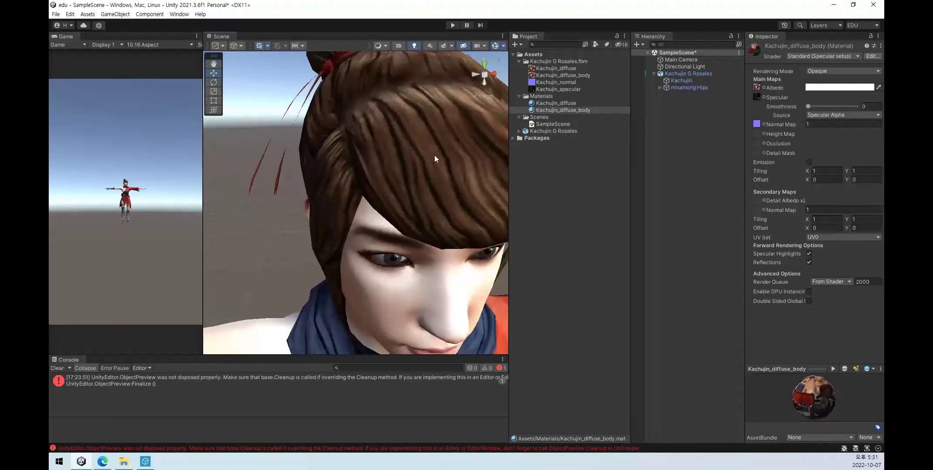
{"action": "scroll", "coordinate": [395, 143], "scroll_direction": "down", "scroll_amount": 3}
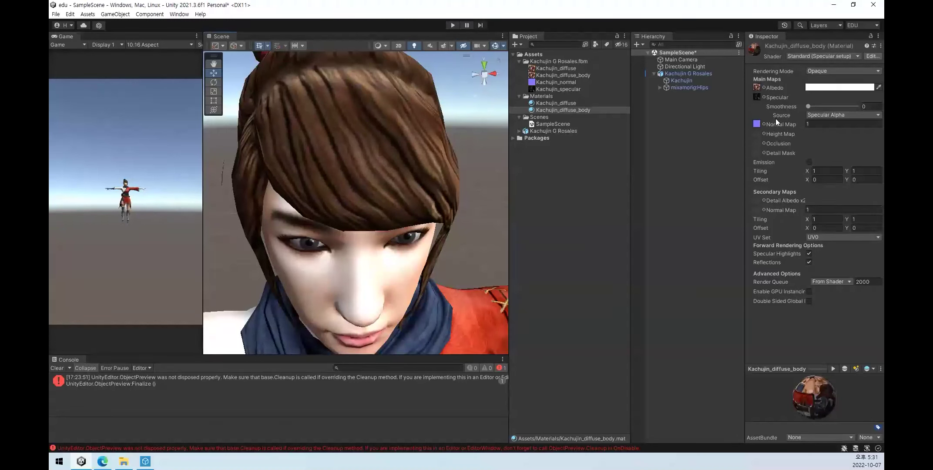
Compare the body material's look with and without its specular texture.
{"action": "left_click", "coordinate": [761, 97]}
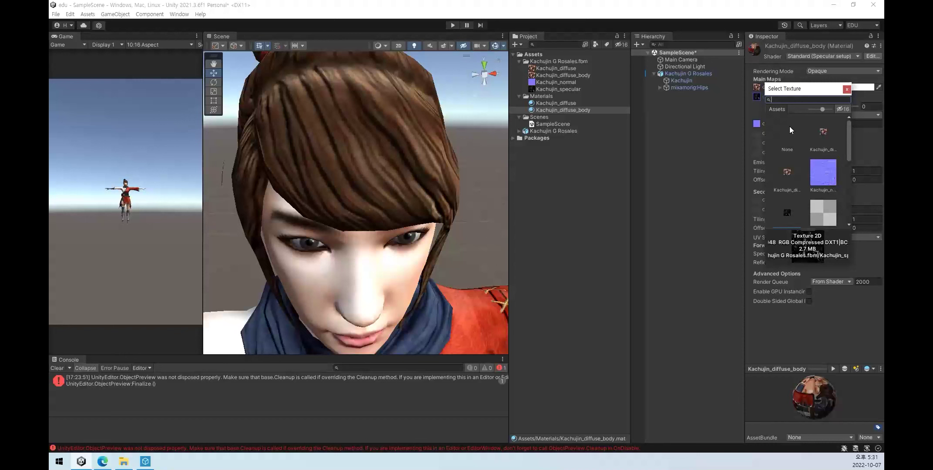
{"action": "left_click", "coordinate": [847, 89]}
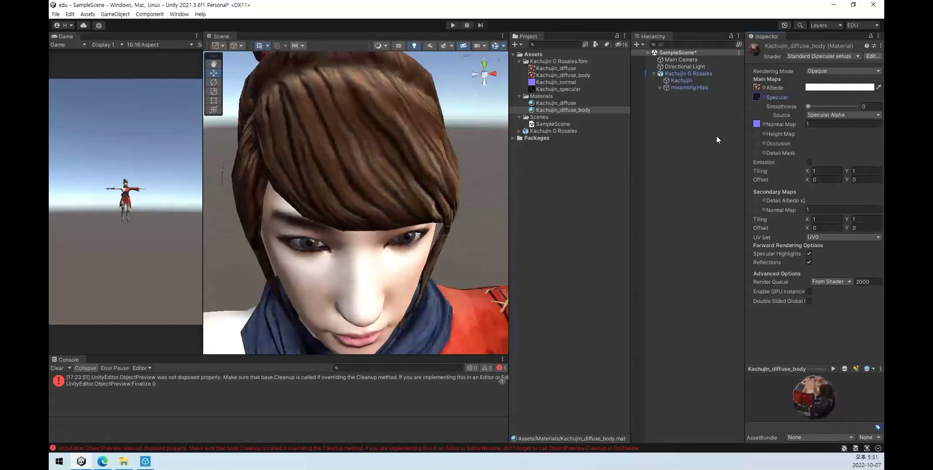
{"action": "key", "text": "ctrl+z"}
{"action": "key", "text": "ctrl+y"}
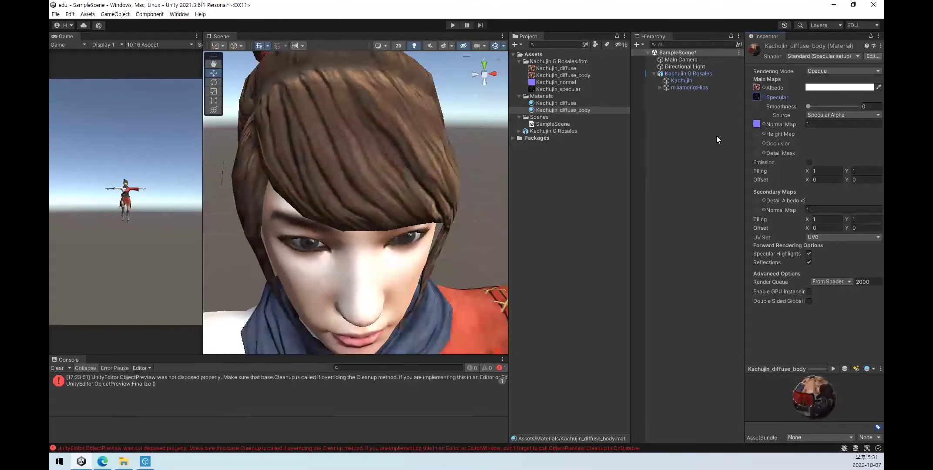
{"action": "key", "text": "ctrl+z"}
{"action": "key", "text": "ctrl+y"}
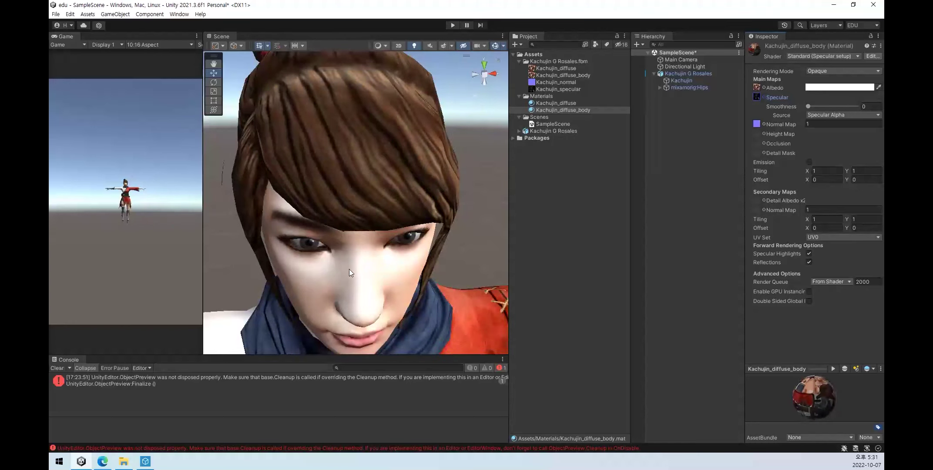
Frame the skirt and compare again, leaving no specular texture and Smoothness at 0.
{"action": "scroll", "coordinate": [349, 269], "scroll_direction": "down", "scroll_amount": 3}
{"action": "middle_click_drag", "start_coordinate": [406, 274], "coordinate": [376, 225]}
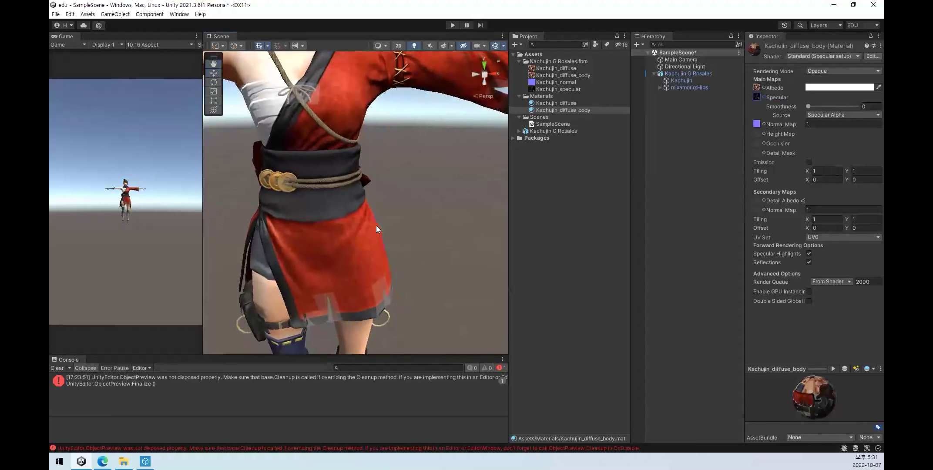
{"action": "key", "text": "ctrl+z"}
{"action": "key", "text": "ctrl+z"}
{"action": "key", "text": "ctrl+y"}
{"action": "key", "text": "ctrl+z"}
{"action": "key", "text": "ctrl+y"}
{"action": "key", "text": "ctrl+z"}
{"action": "key", "text": "ctrl+z"}
{"action": "key", "text": "ctrl+y"}
{"action": "key", "text": "ctrl+z"}
{"action": "key", "text": "ctrl+y"}
{"action": "key", "text": "ctrl+z"}
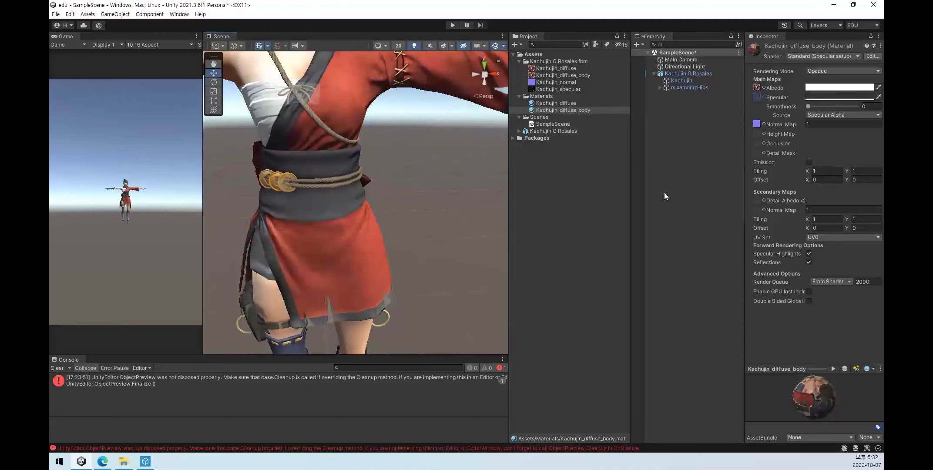
Switch the body material to the Standard shader and frame the whole character.
{"action": "left_click", "coordinate": [819, 57]}
{"action": "left_click", "coordinate": [813, 166]}
{"action": "left_click", "coordinate": [681, 218]}
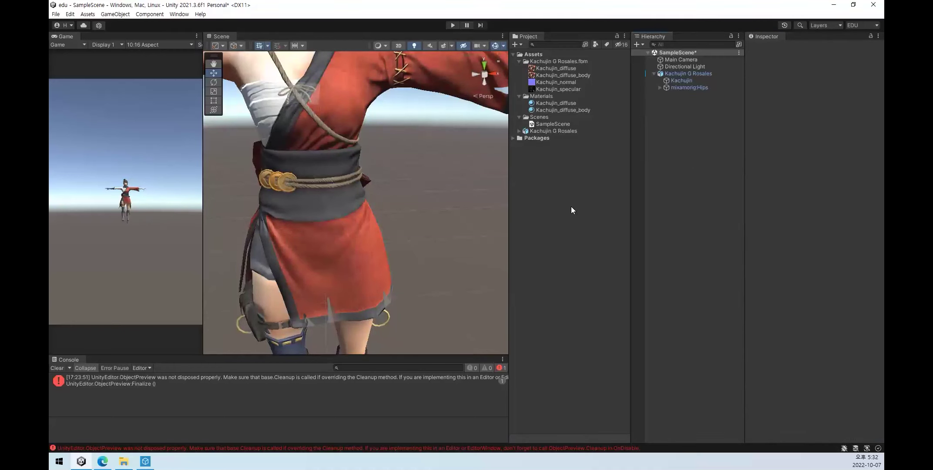
{"action": "scroll", "coordinate": [342, 166], "scroll_direction": "down", "scroll_amount": 5}
{"action": "middle_click_drag", "start_coordinate": [366, 246], "coordinate": [348, 171]}
{"action": "scroll", "coordinate": [349, 171], "scroll_direction": "down", "scroll_amount": 3}
{"action": "middle_click_drag", "start_coordinate": [350, 210], "coordinate": [370, 209]}
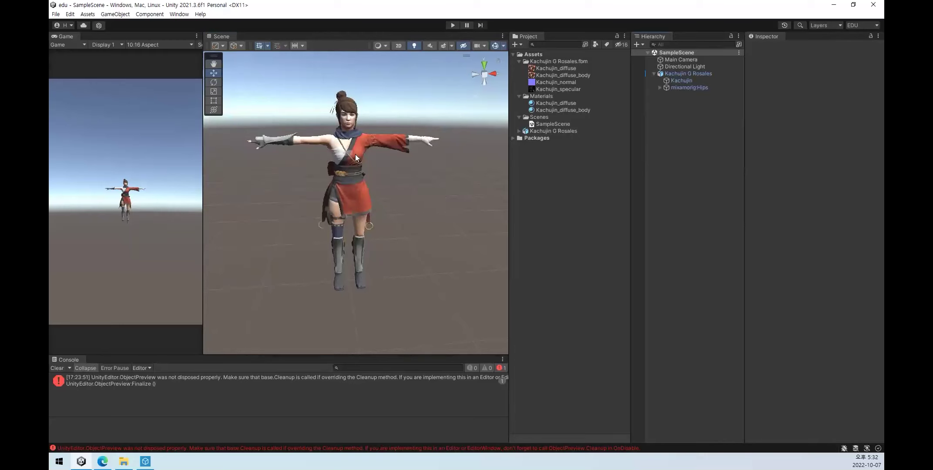
Select Kachujin G Rosales and do a brief Play-mode test run of the scene.
{"action": "left_click", "coordinate": [685, 74]}
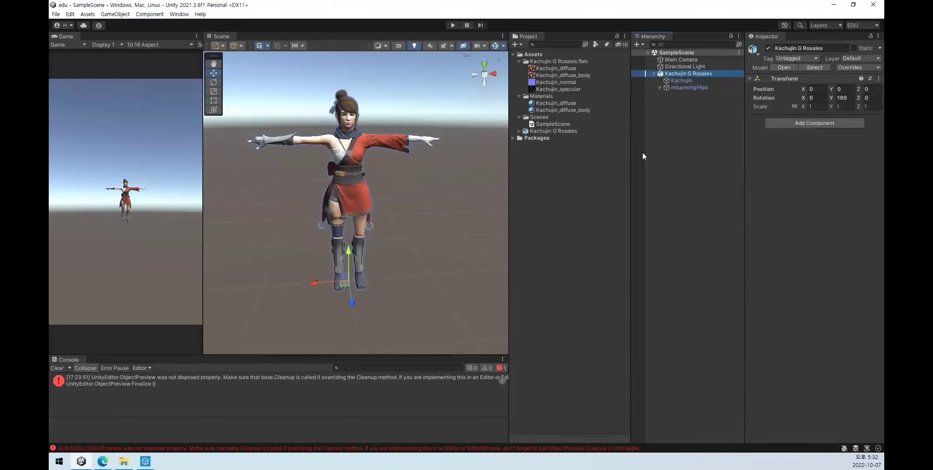
{"action": "left_click", "coordinate": [454, 25]}
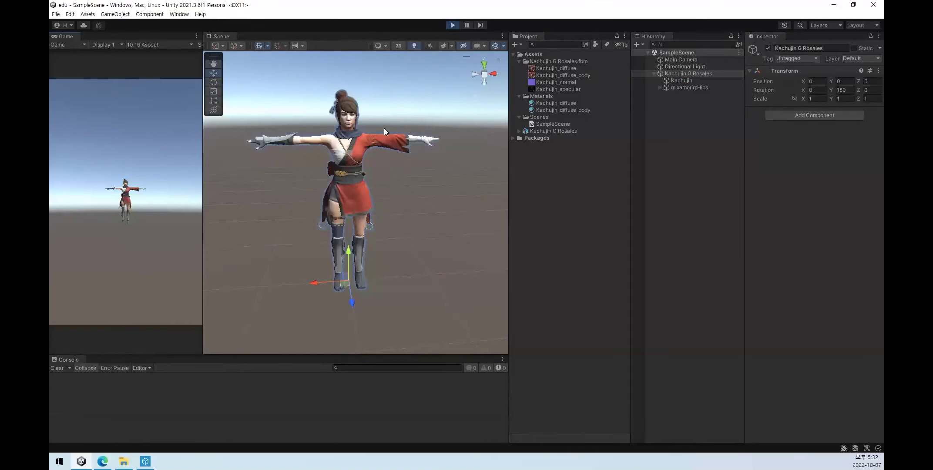
{"action": "left_click", "coordinate": [451, 26]}
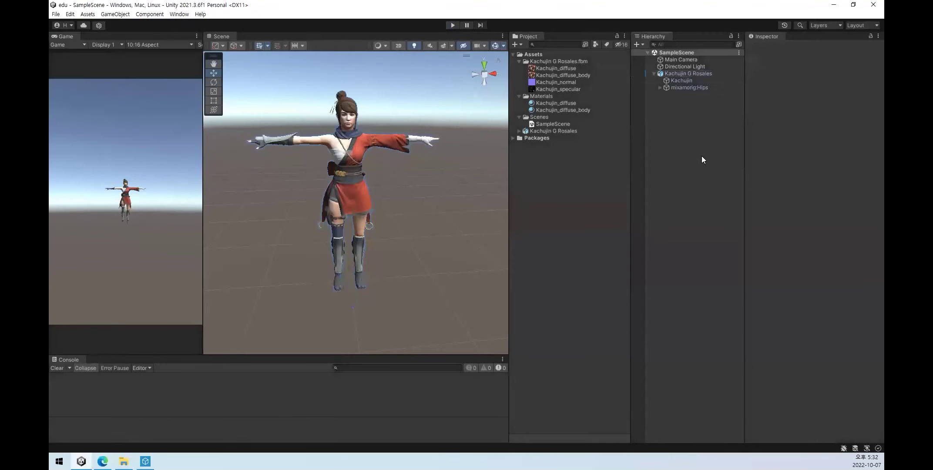
{"action": "left_click", "coordinate": [685, 74]}
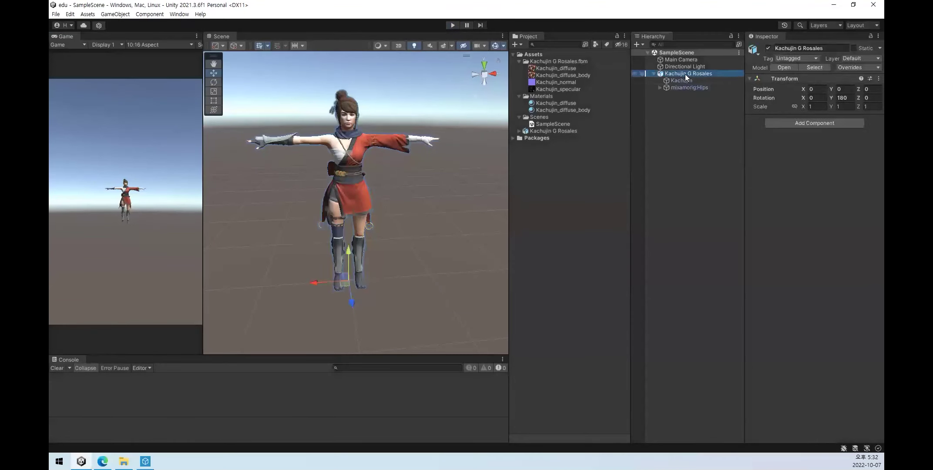
{"action": "left_click", "coordinate": [544, 131]}
{"action": "left_click", "coordinate": [819, 70]}
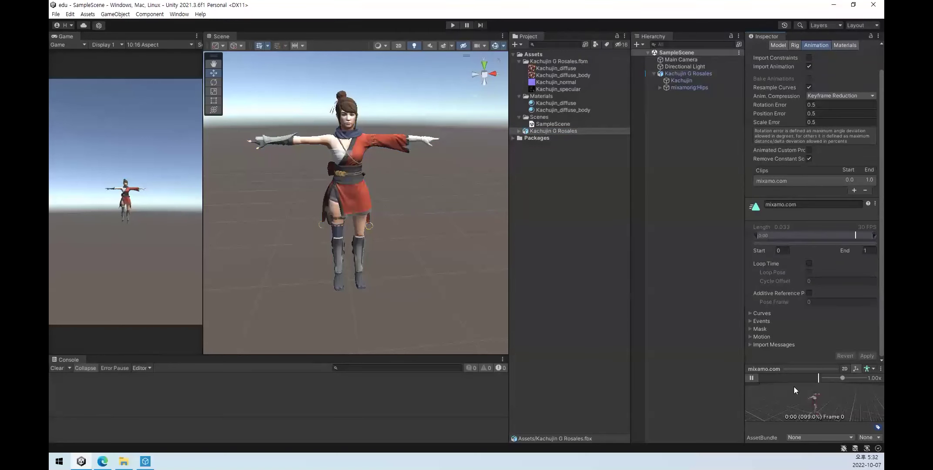
{"action": "scroll", "coordinate": [765, 389], "scroll_direction": "down", "scroll_amount": 2}
{"action": "left_click", "coordinate": [751, 377]}
{"action": "left_click", "coordinate": [799, 184]}
{"action": "scroll", "coordinate": [784, 215], "scroll_direction": "up", "scroll_amount": 2}
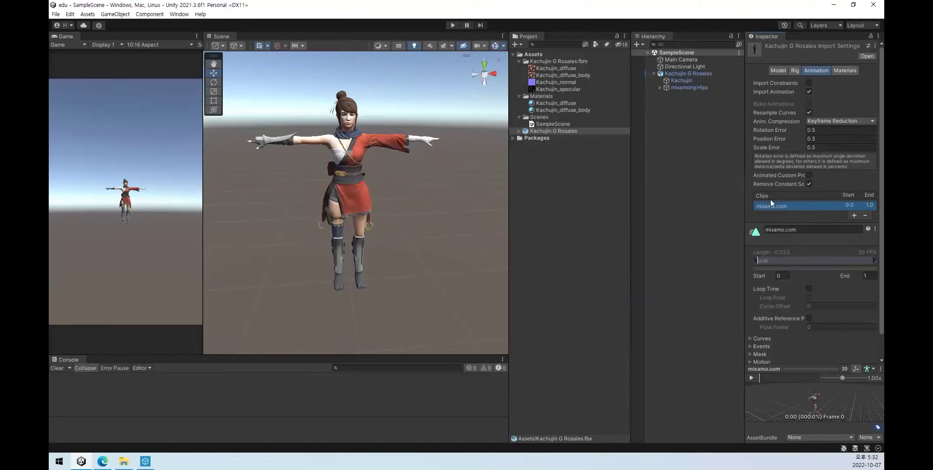
{"action": "left_click", "coordinate": [752, 377]}
{"action": "left_click", "coordinate": [752, 377]}
{"action": "left_click", "coordinate": [752, 378]}
{"action": "left_click", "coordinate": [678, 168]}
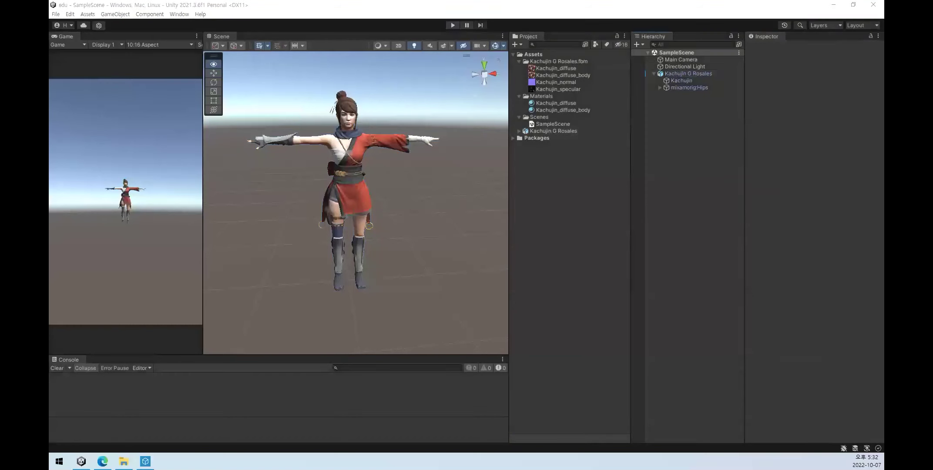
{"action": "key", "text": "alt+Tab"}
{"action": "left_click", "coordinate": [444, 135]}
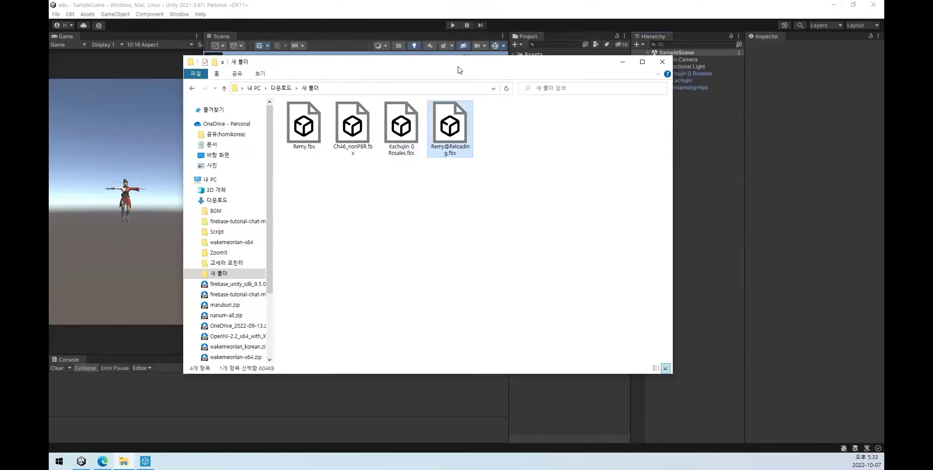
{"action": "left_click_drag", "start_coordinate": [460, 65], "coordinate": [310, 109]}
{"action": "left_click_drag", "start_coordinate": [305, 180], "coordinate": [591, 187]}
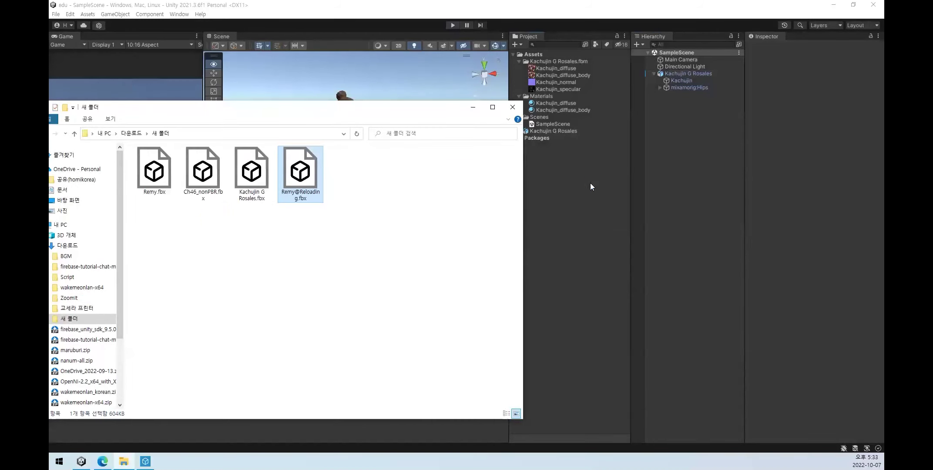
{"action": "left_click", "coordinate": [556, 210]}
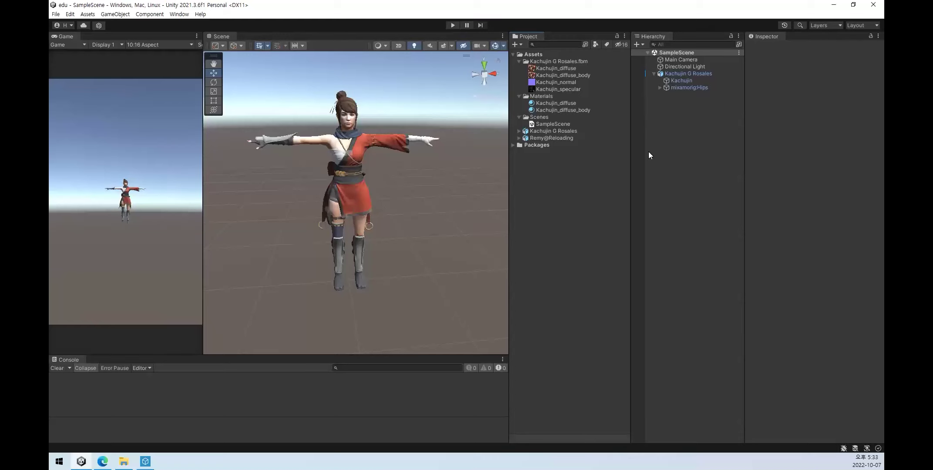
Compare the import settings of Kachujin G Rosales and Remy@Reloading.
{"action": "left_click", "coordinate": [557, 131]}
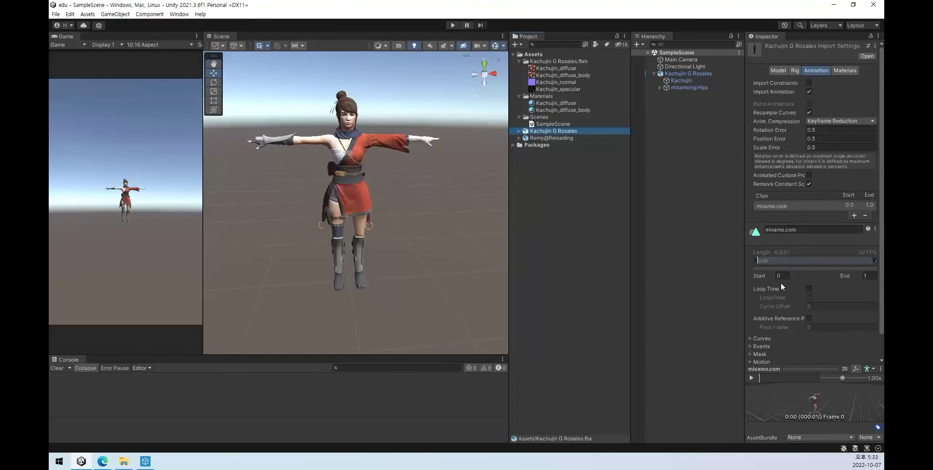
{"action": "left_click", "coordinate": [546, 137]}
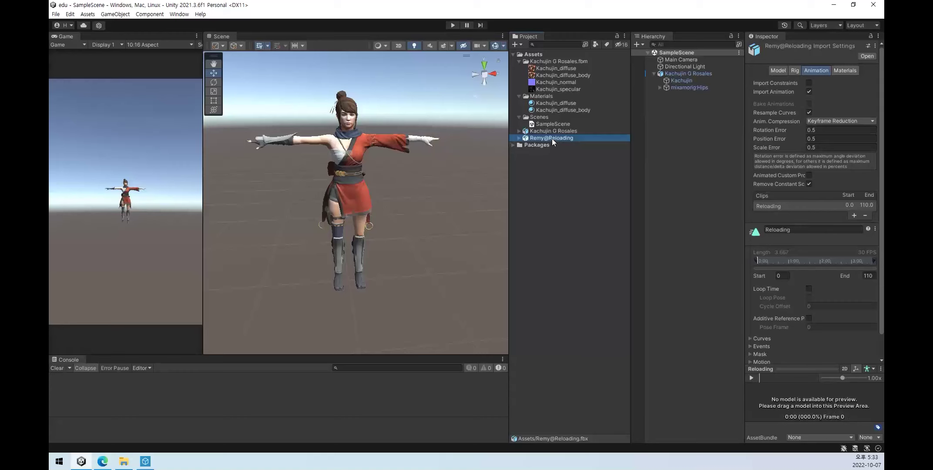
{"action": "left_click", "coordinate": [551, 130]}
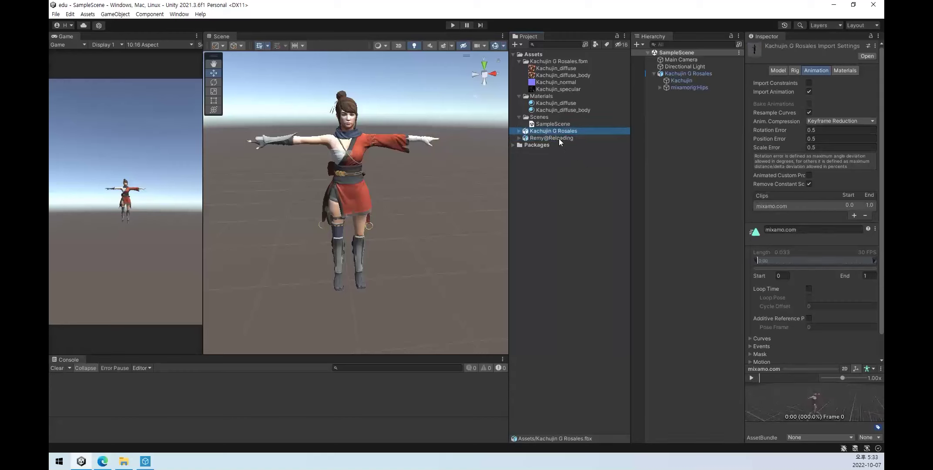
{"action": "mouse_move", "coordinate": [559, 138]}
{"action": "left_mouse_down"}
{"action": "mouse_move", "coordinate": [559, 122]}
{"action": "mouse_move", "coordinate": [551, 138]}
{"action": "mouse_move", "coordinate": [549, 130]}
{"action": "mouse_move", "coordinate": [547, 172]}
{"action": "mouse_move", "coordinate": [559, 146]}
{"action": "mouse_move", "coordinate": [847, 206]}
{"action": "left_mouse_up"}
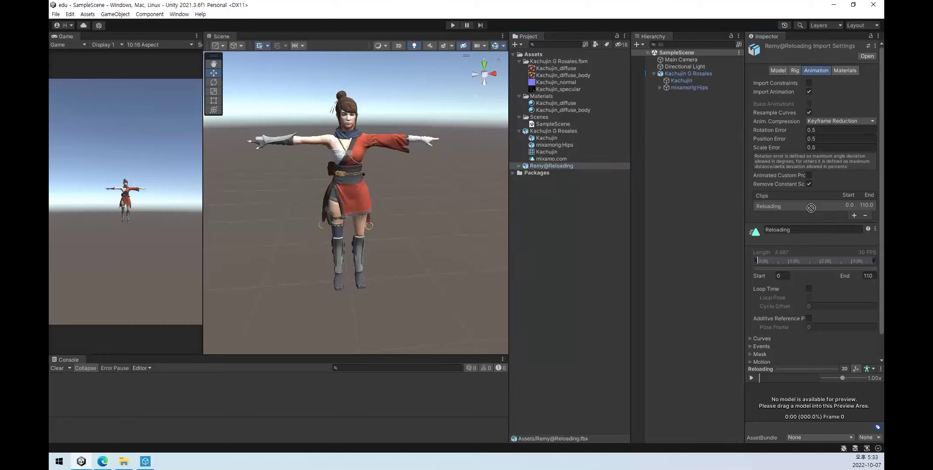
Add a duplicate Reloading clip, then remove it and revert the unapplied import changes.
{"action": "left_click", "coordinate": [854, 216]}
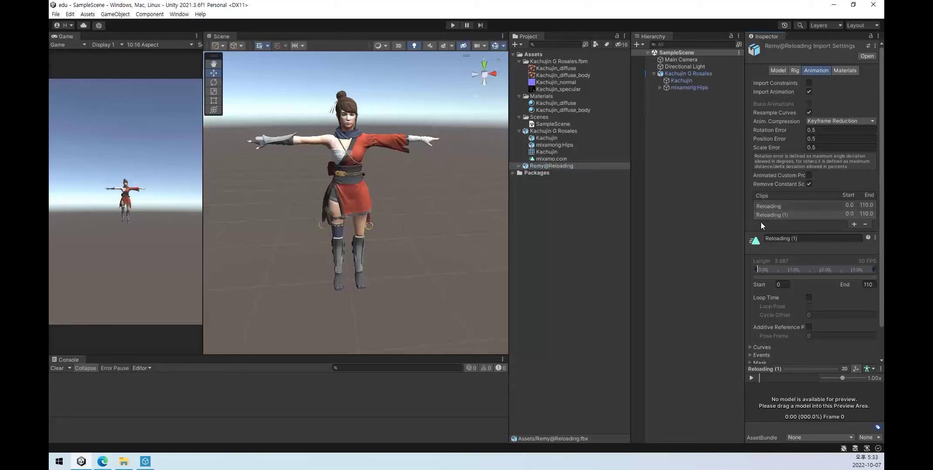
{"action": "left_click", "coordinate": [518, 165]}
{"action": "left_click_drag", "start_coordinate": [547, 179], "coordinate": [788, 212]}
{"action": "key", "text": "ctrl+z"}
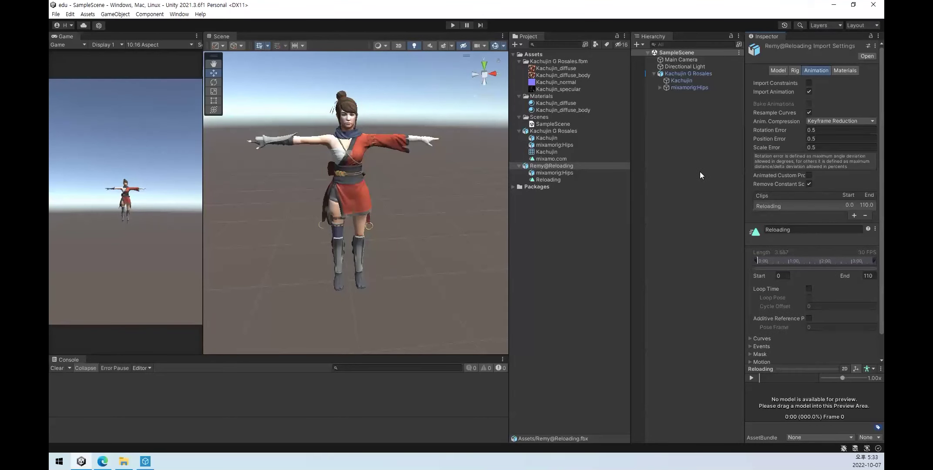
{"action": "left_click", "coordinate": [548, 159]}
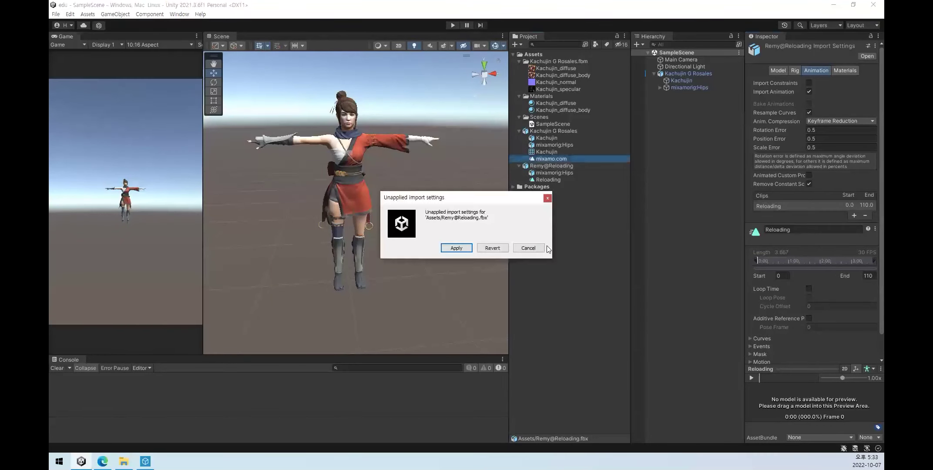
{"action": "left_click", "coordinate": [500, 250]}
Collapse both assets and review the Remy@Reloading and Kachujin G Rosales import settings.
{"action": "left_click", "coordinate": [520, 131]}
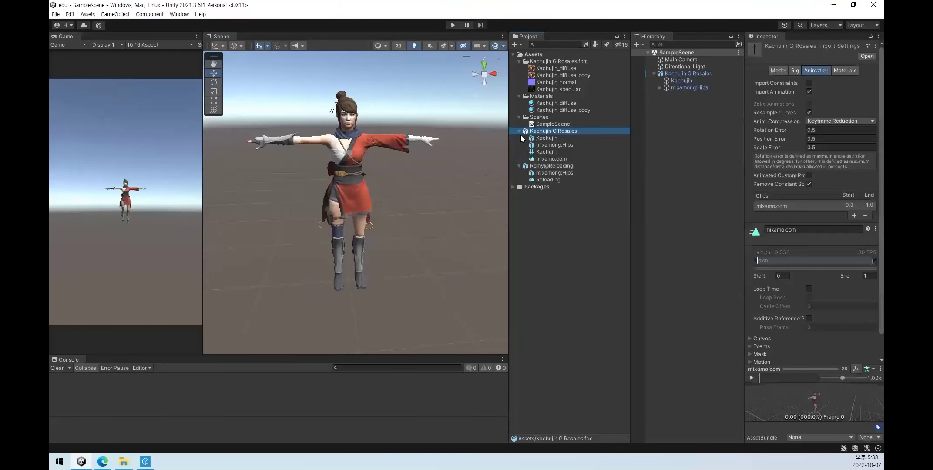
{"action": "left_click", "coordinate": [520, 138]}
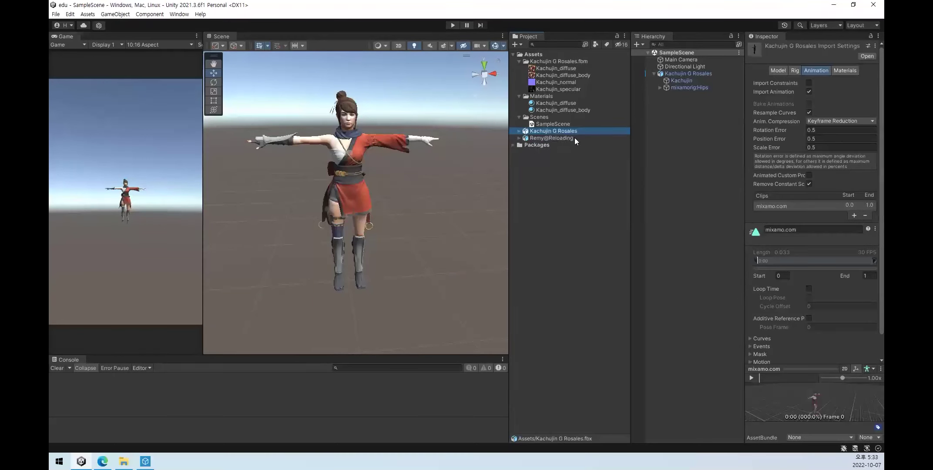
{"action": "left_click", "coordinate": [575, 138]}
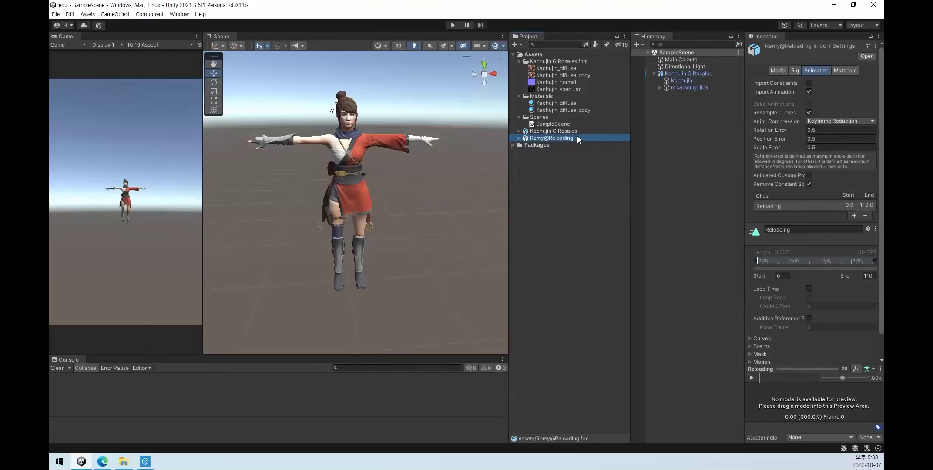
{"action": "left_click", "coordinate": [574, 131]}
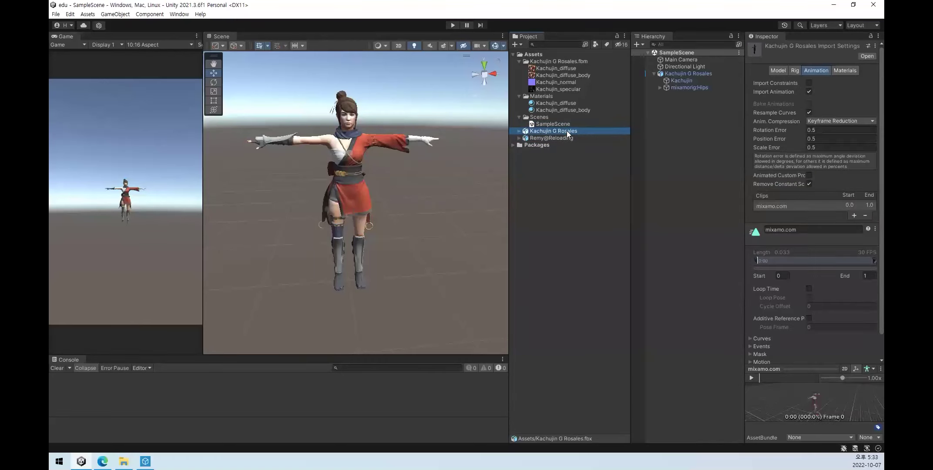
Select Kachujin G Rosales in the Hierarchy and add an Animator component via Add Component.
{"action": "left_click", "coordinate": [574, 223]}
{"action": "right_click", "coordinate": [582, 221]}
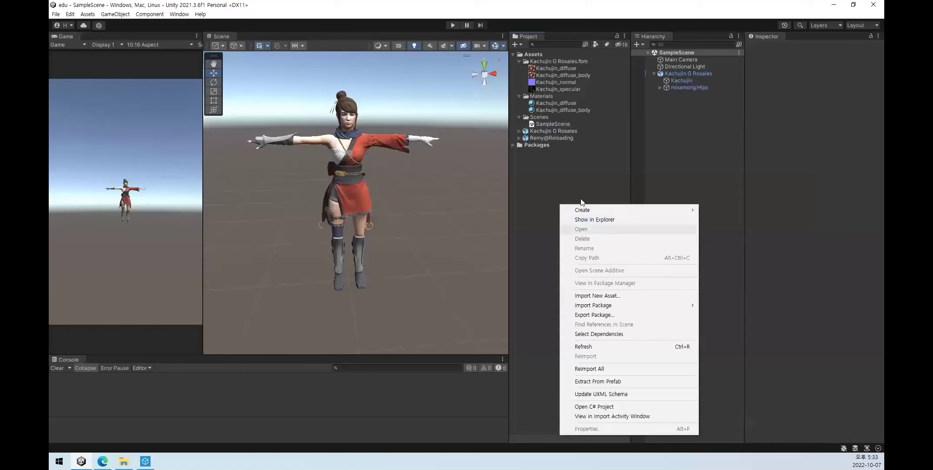
{"action": "left_click", "coordinate": [682, 113]}
{"action": "left_click", "coordinate": [807, 125]}
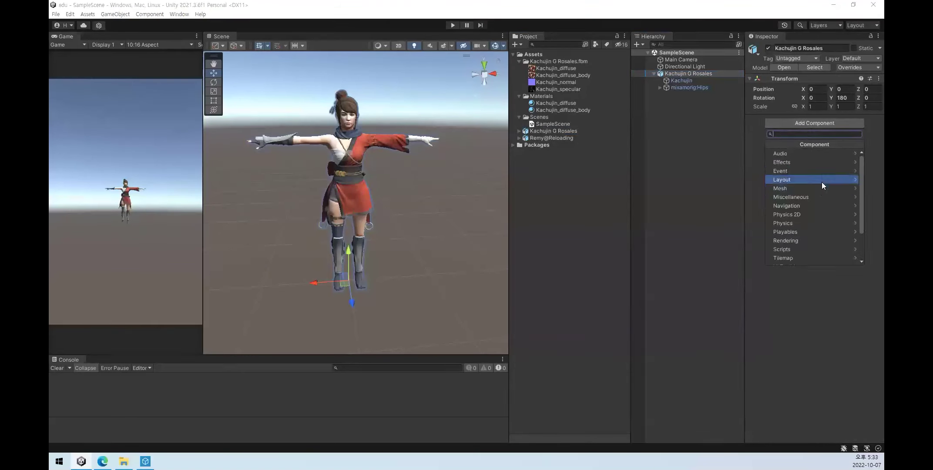
{"action": "scroll", "coordinate": [819, 180], "scroll_direction": "down", "scroll_amount": 3}
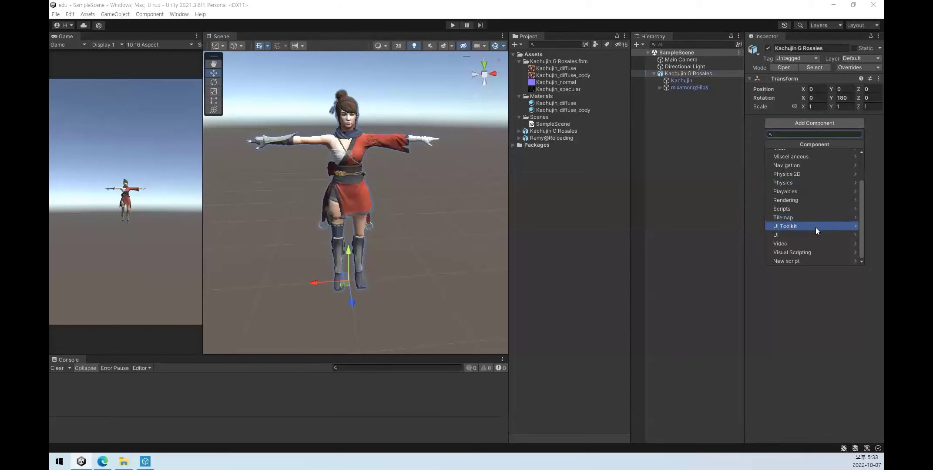
{"action": "scroll", "coordinate": [815, 228], "scroll_direction": "up", "scroll_amount": 3}
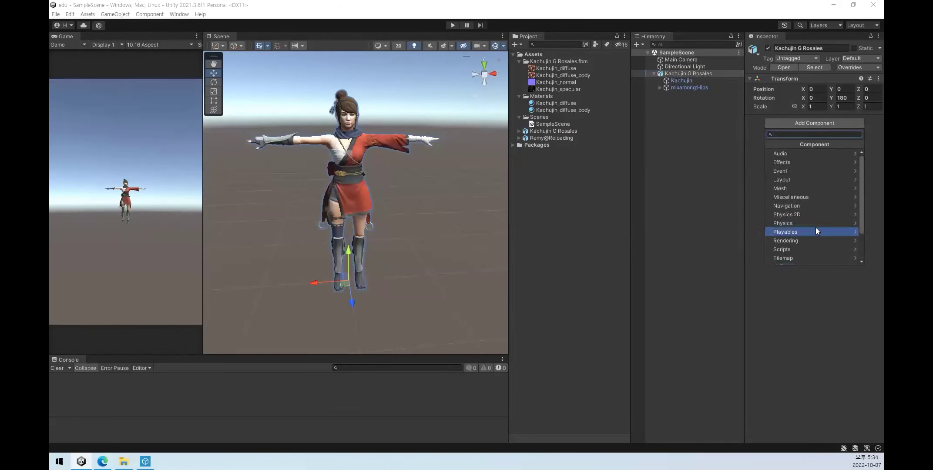
{"action": "type", "text": "a"}
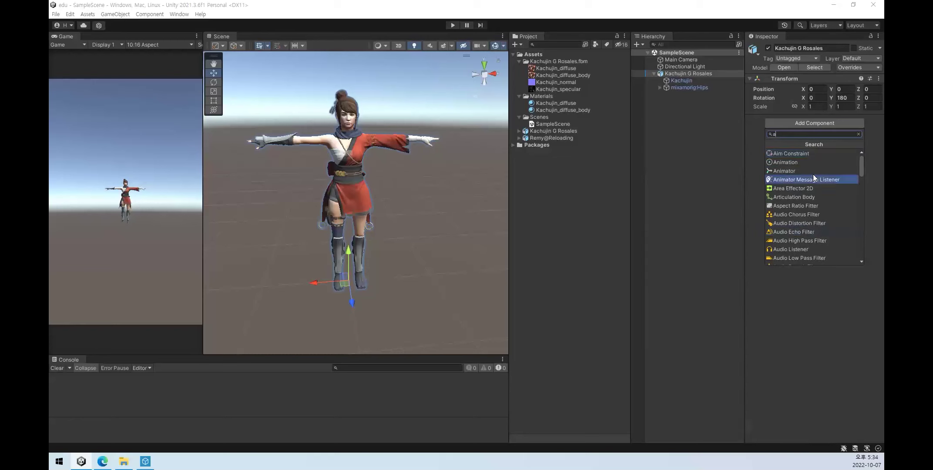
{"action": "left_click", "coordinate": [784, 171]}
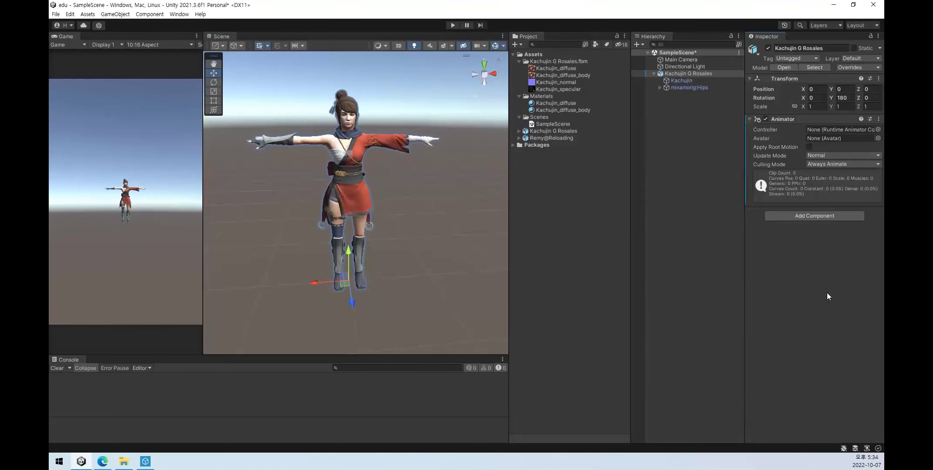
After failing to fill the Animator's avatar slot, open Kachujin G Rosales's Rig import settings (Generic, No Avatar).
{"action": "left_click_drag", "start_coordinate": [686, 75], "coordinate": [829, 139]}
{"action": "left_click_drag", "start_coordinate": [829, 139], "coordinate": [705, 139]}
{"action": "left_click", "coordinate": [519, 131]}
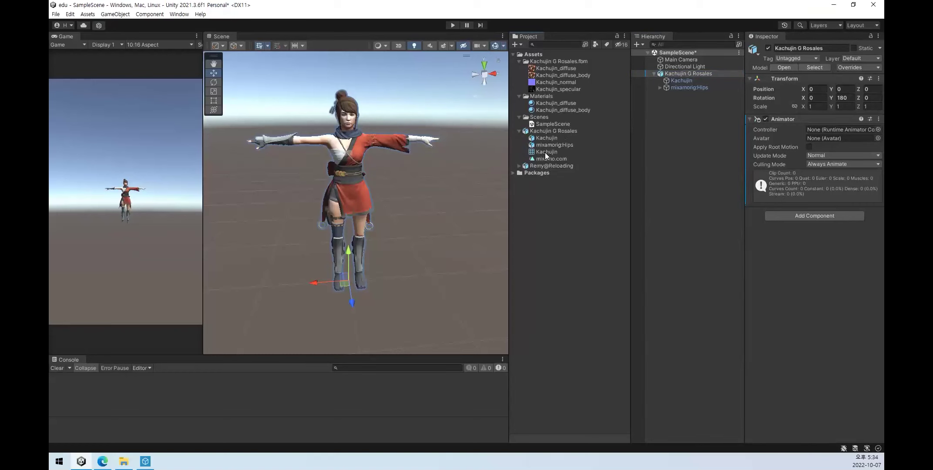
{"action": "left_click_drag", "start_coordinate": [545, 155], "coordinate": [656, 161]}
{"action": "left_click", "coordinate": [557, 132]}
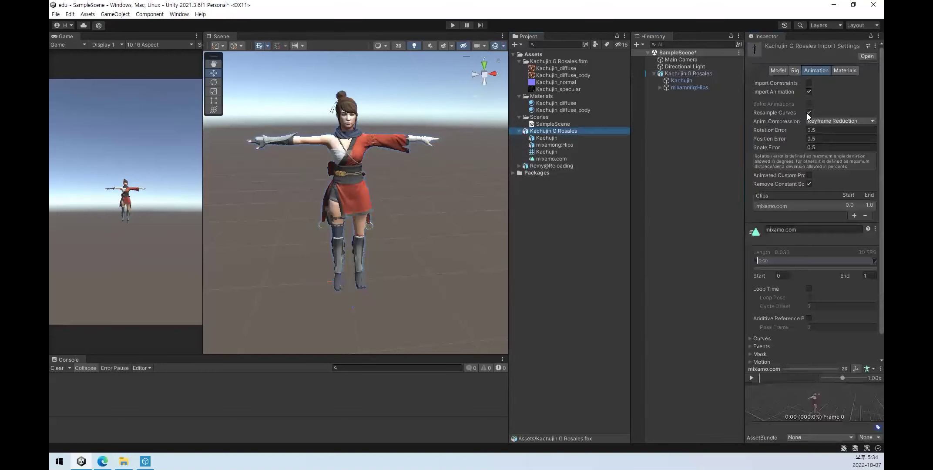
{"action": "left_click", "coordinate": [791, 72]}
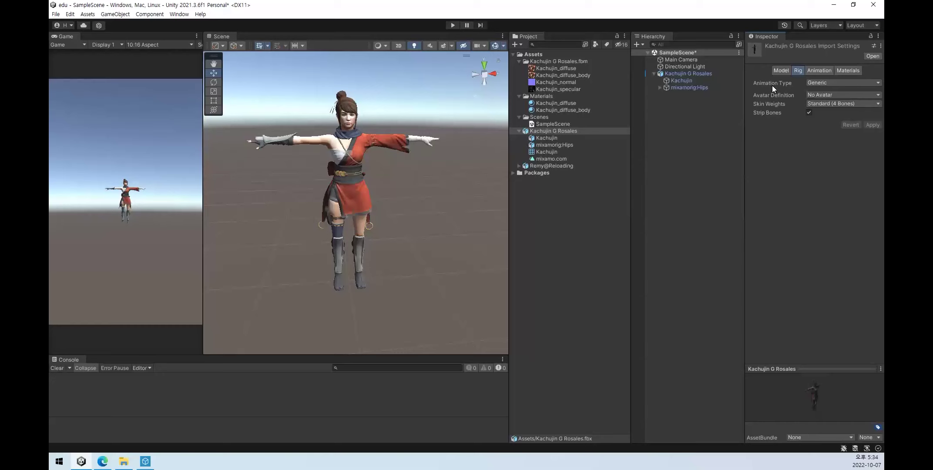
Change Kachujin G Rosales's Animation Type to Humanoid, apply it, and select the character in the Hierarchy.
{"action": "left_click", "coordinate": [829, 82]}
{"action": "left_click", "coordinate": [838, 122]}
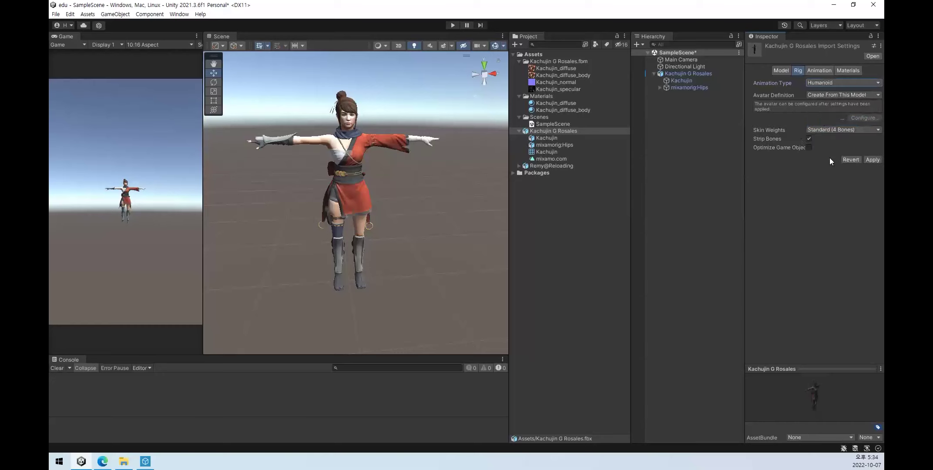
{"action": "left_click", "coordinate": [873, 159]}
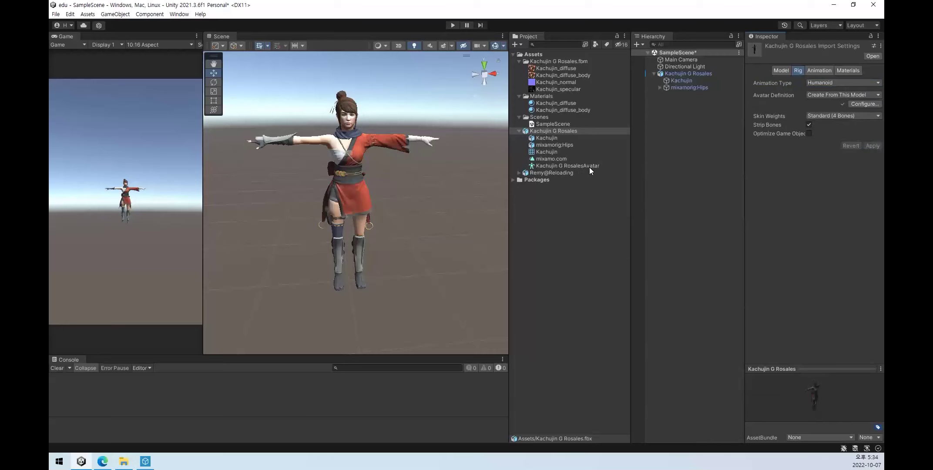
{"action": "left_click", "coordinate": [679, 73]}
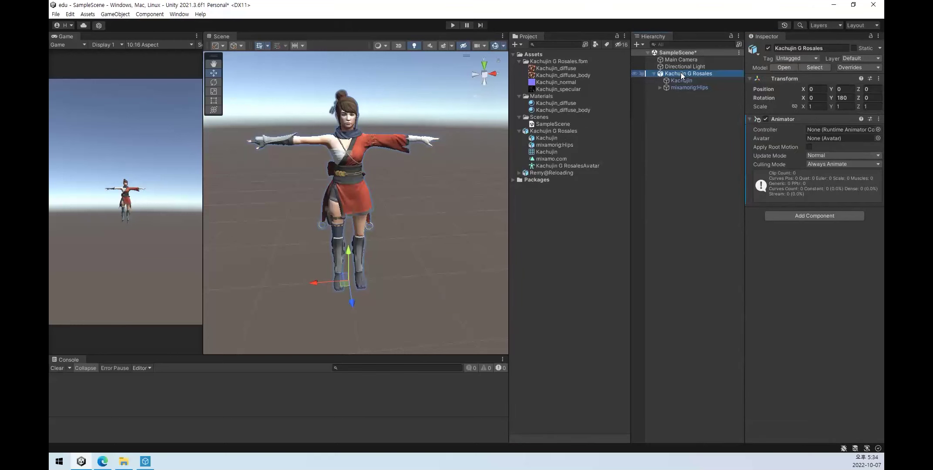
Delete the character from the scene and inspect the Kachujin G RosalesAvatar bone mapping.
{"action": "key", "text": "Delete"}
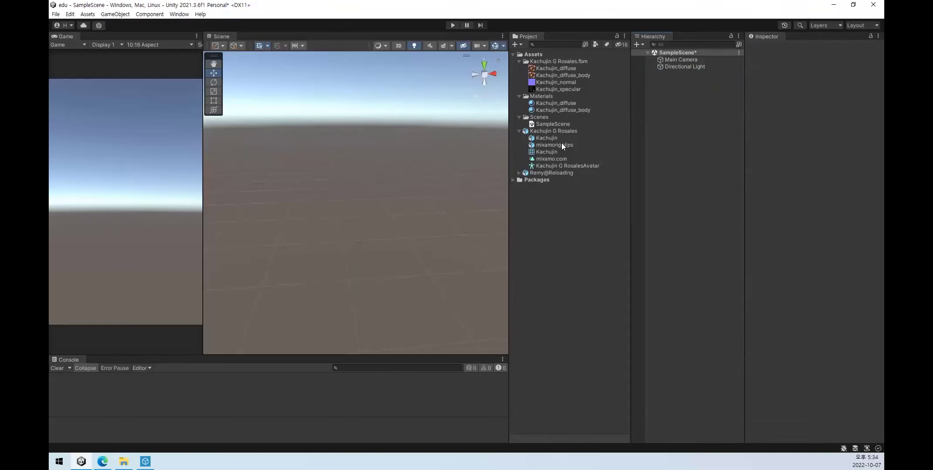
{"action": "left_click", "coordinate": [553, 131]}
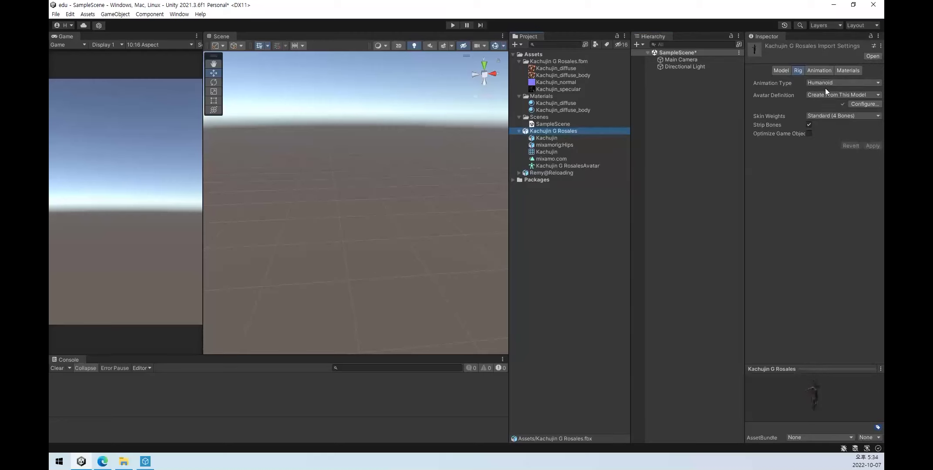
{"action": "left_click", "coordinate": [566, 166]}
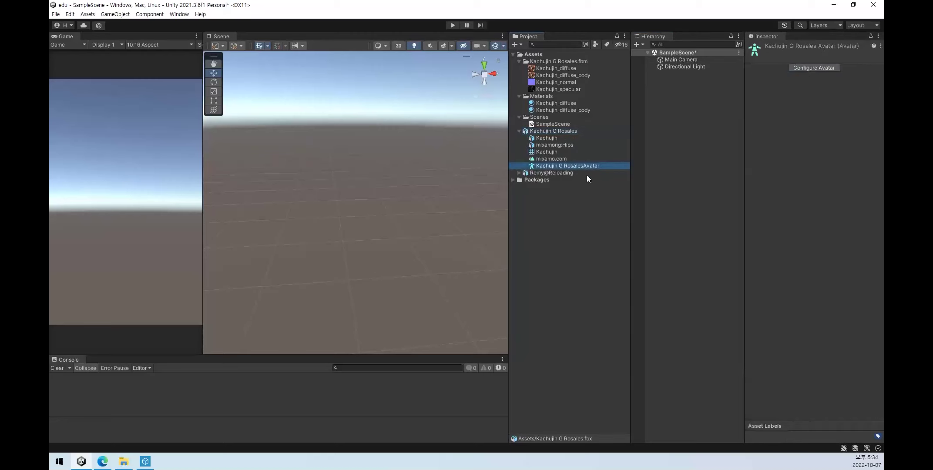
{"action": "left_click", "coordinate": [816, 68]}
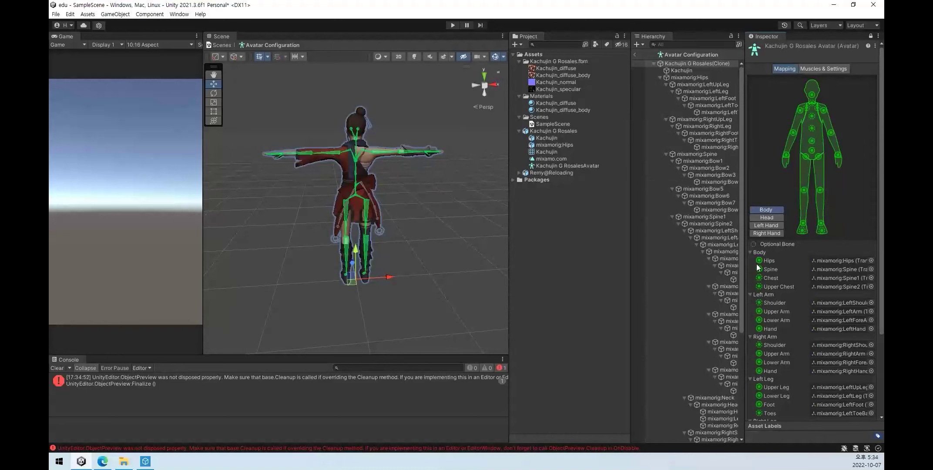
{"action": "scroll", "coordinate": [767, 350], "scroll_direction": "down", "scroll_amount": 5}
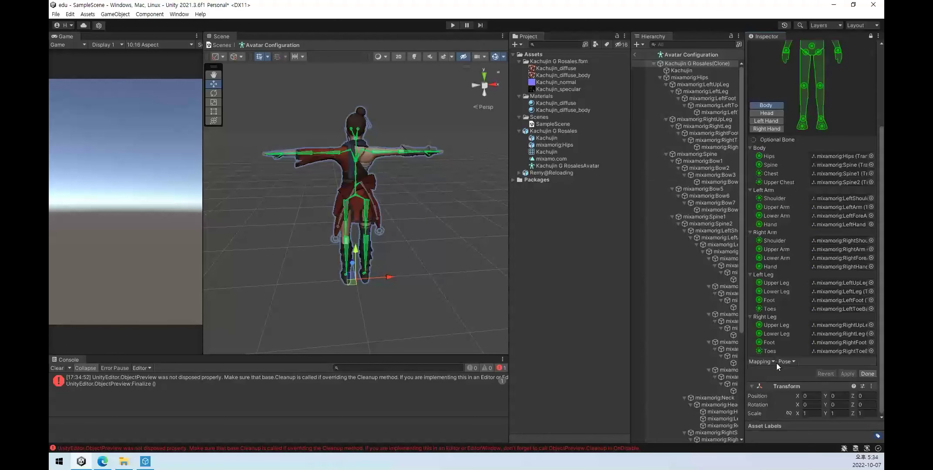
{"action": "scroll", "coordinate": [770, 196], "scroll_direction": "up", "scroll_amount": 5}
{"action": "scroll", "coordinate": [777, 295], "scroll_direction": "down", "scroll_amount": 5}
{"action": "left_click", "coordinate": [718, 237]}
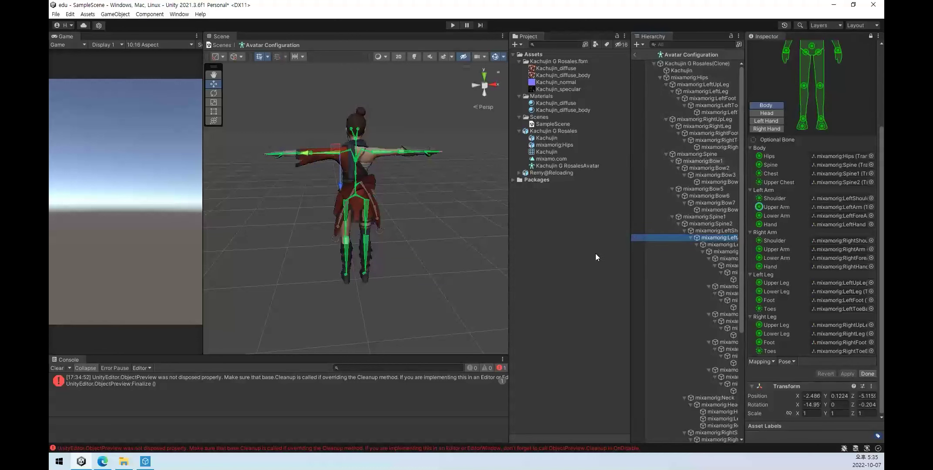
{"action": "left_click", "coordinate": [578, 261]}
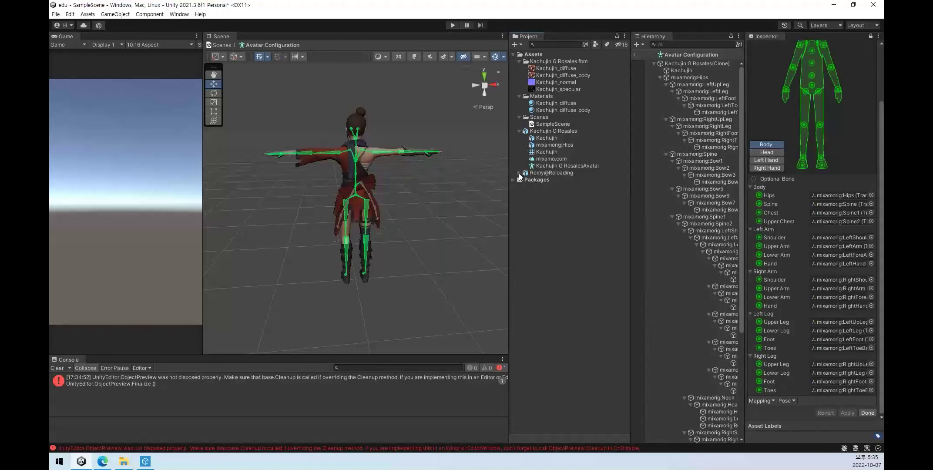
Compare the Remy@Reloading and Kachujin hips bones, then exit Avatar Configuration and revert the unapplied settings.
{"action": "left_click", "coordinate": [550, 187]}
{"action": "left_click", "coordinate": [562, 179]}
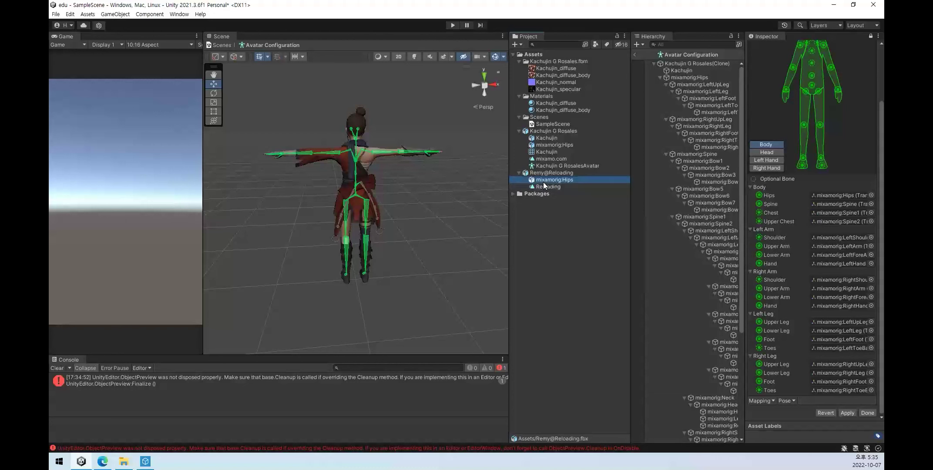
{"action": "left_click", "coordinate": [551, 188]}
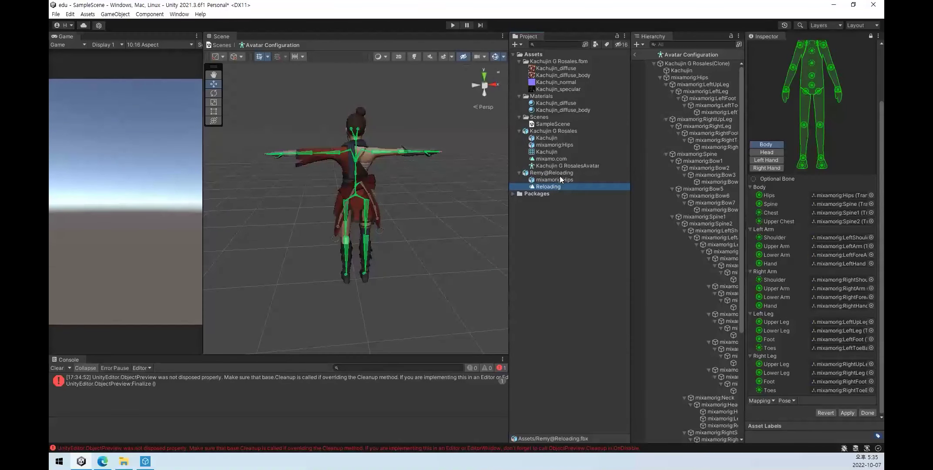
{"action": "left_click", "coordinate": [560, 174]}
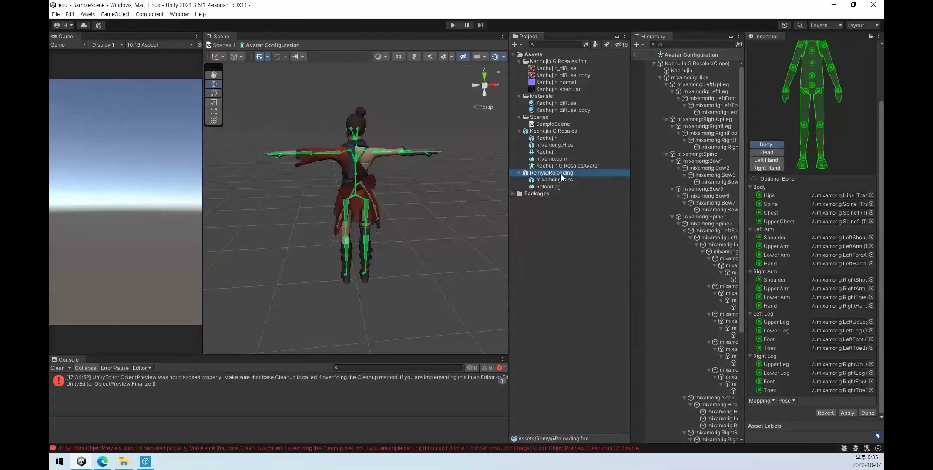
{"action": "left_click", "coordinate": [550, 181]}
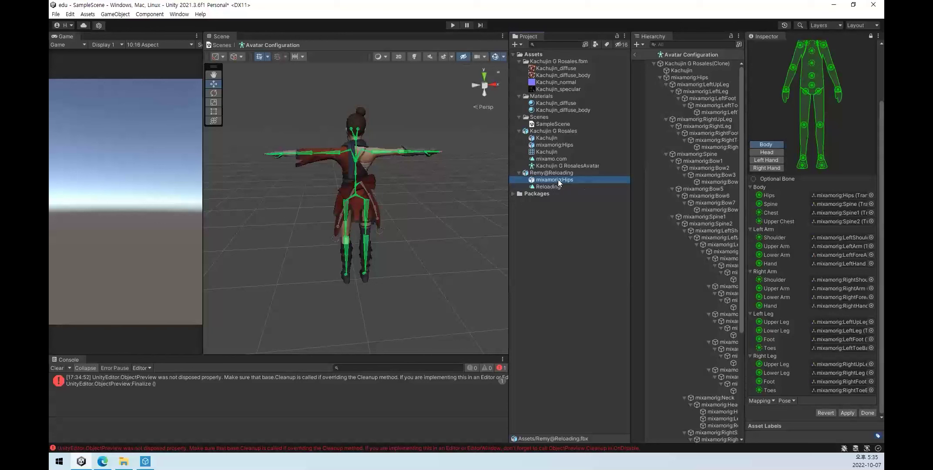
{"action": "left_click", "coordinate": [540, 145]}
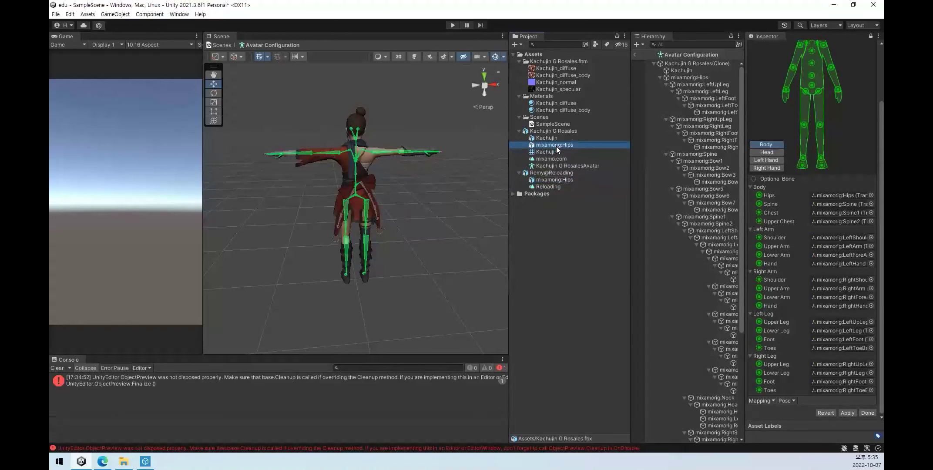
{"action": "left_click", "coordinate": [557, 180]}
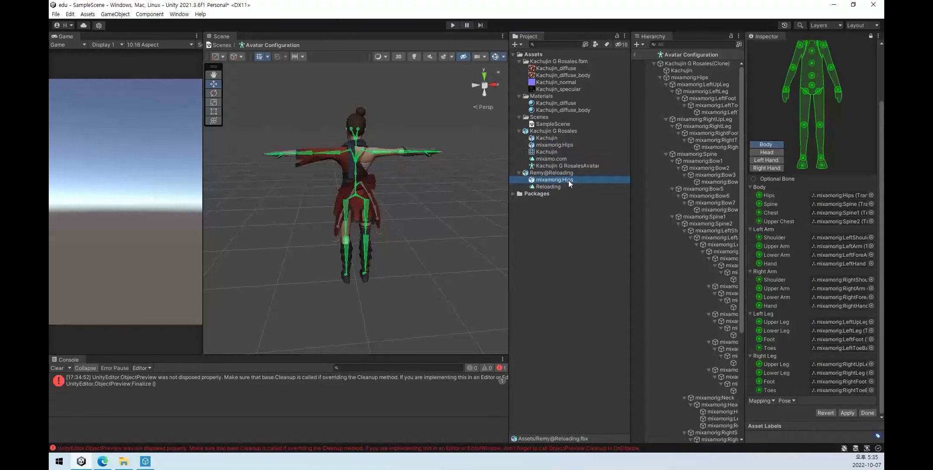
{"action": "left_click", "coordinate": [566, 147]}
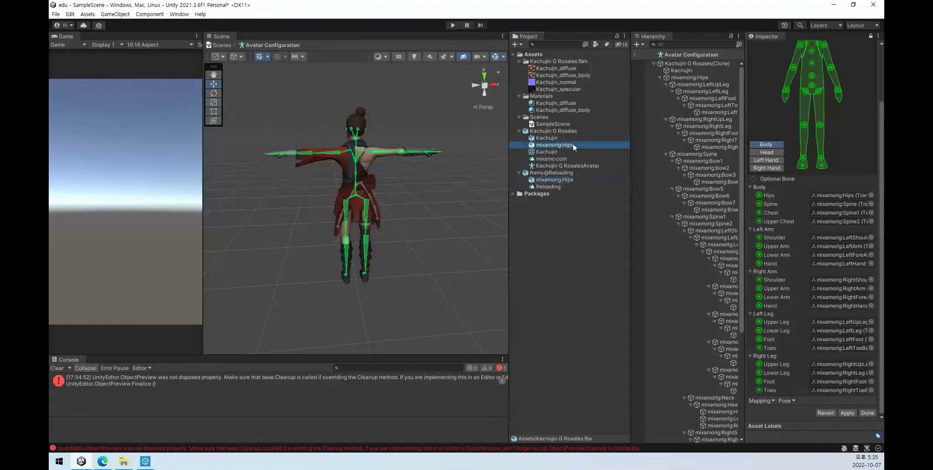
{"action": "left_click", "coordinate": [634, 54]}
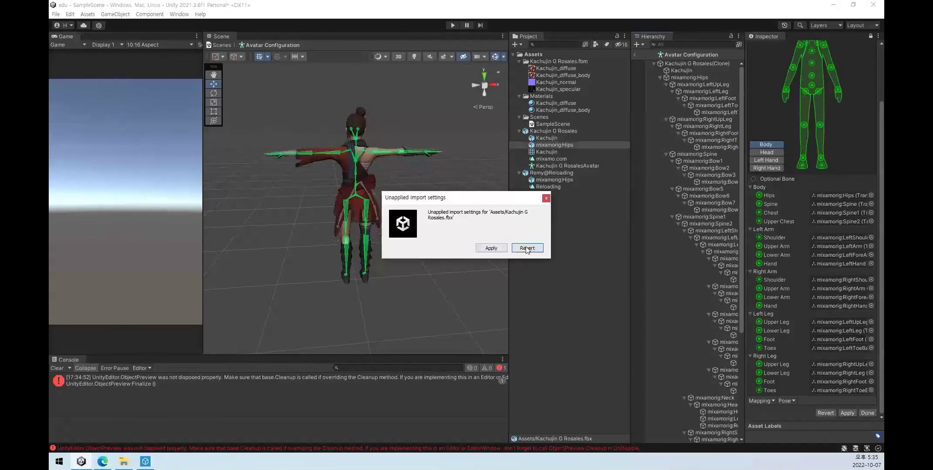
{"action": "left_click", "coordinate": [527, 248]}
Place Kachujin G Rosales in SampleScene and set its Y rotation to 180.
{"action": "left_click_drag", "start_coordinate": [544, 131], "coordinate": [696, 131]}
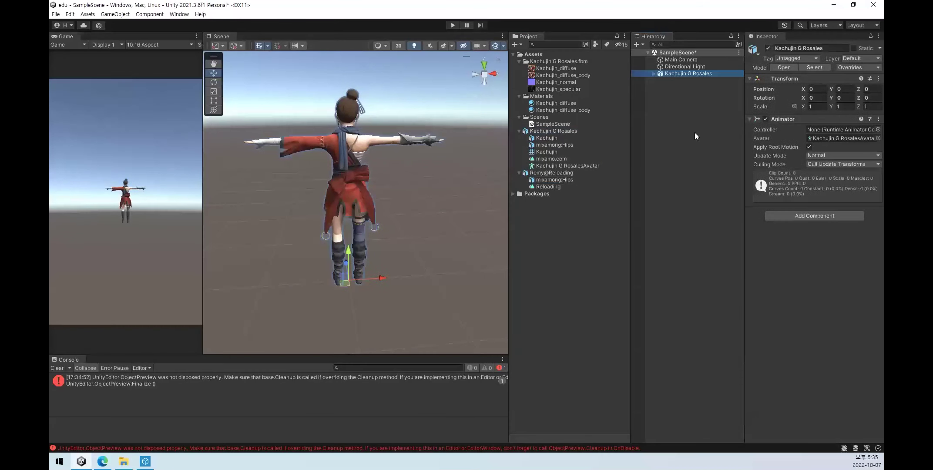
{"action": "left_click", "coordinate": [844, 98]}
{"action": "type", "text": "180"}
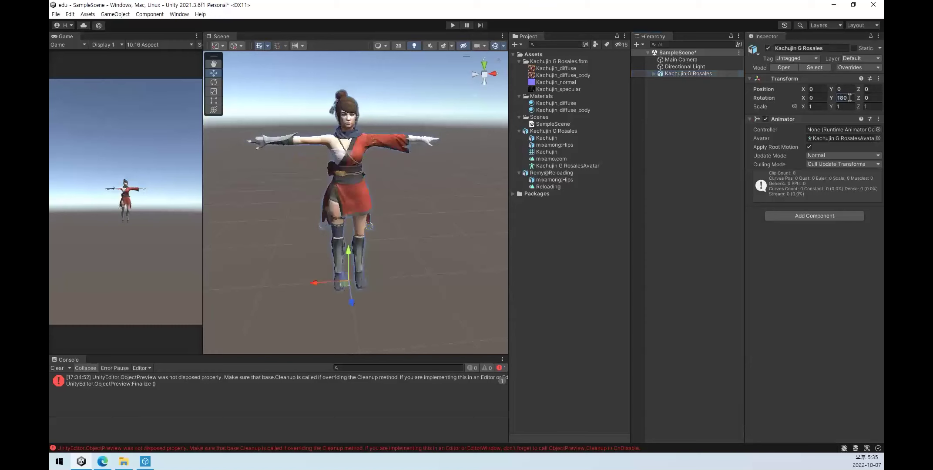
{"action": "left_click", "coordinate": [588, 242]}
Add Remy@Reloading to the scene and expand its hips, left leg and foot bones.
{"action": "left_click_drag", "start_coordinate": [562, 175], "coordinate": [695, 148]}
{"action": "left_click", "coordinate": [654, 81]}
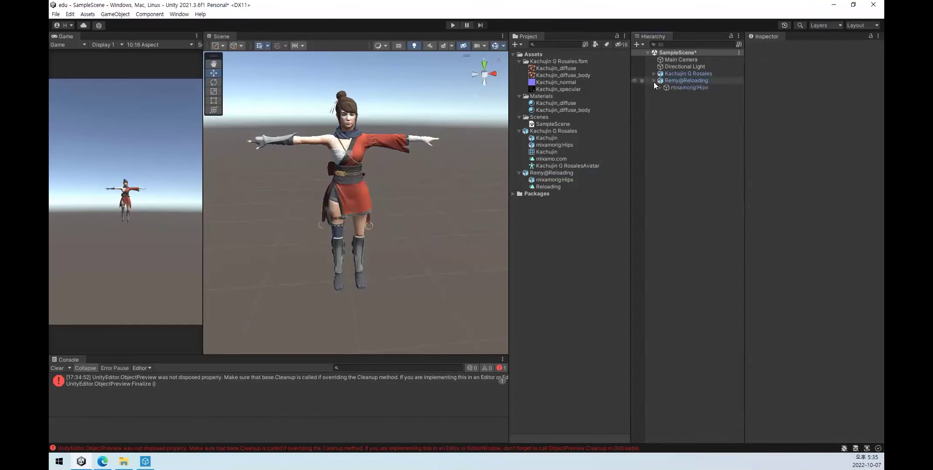
{"action": "left_click", "coordinate": [682, 82]}
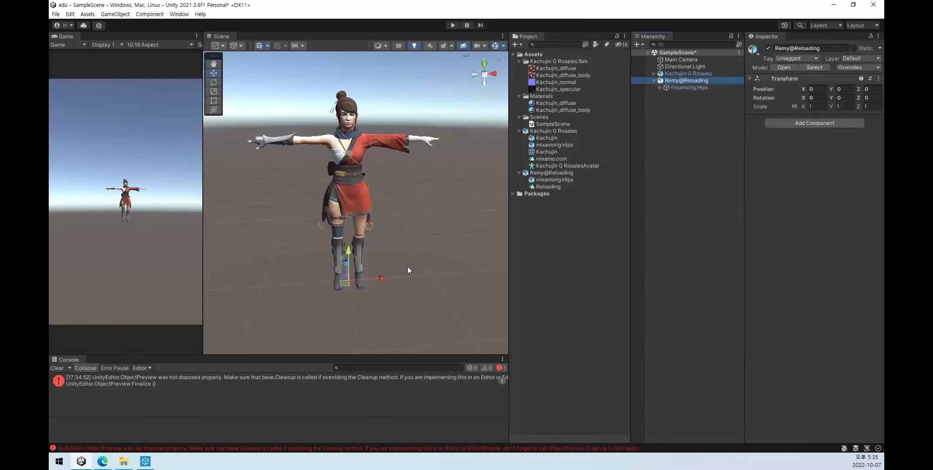
{"action": "left_click", "coordinate": [682, 88]}
{"action": "left_click", "coordinate": [661, 89]}
{"action": "key", "text": "Right"}
{"action": "key", "text": "Right"}
{"action": "key", "text": "Down"}
{"action": "key", "text": "Down"}
{"action": "key", "text": "Down"}
{"action": "left_click", "coordinate": [680, 104]}
{"action": "left_click", "coordinate": [673, 101]}
{"action": "left_click", "coordinate": [703, 108]}
{"action": "left_click", "coordinate": [678, 109]}
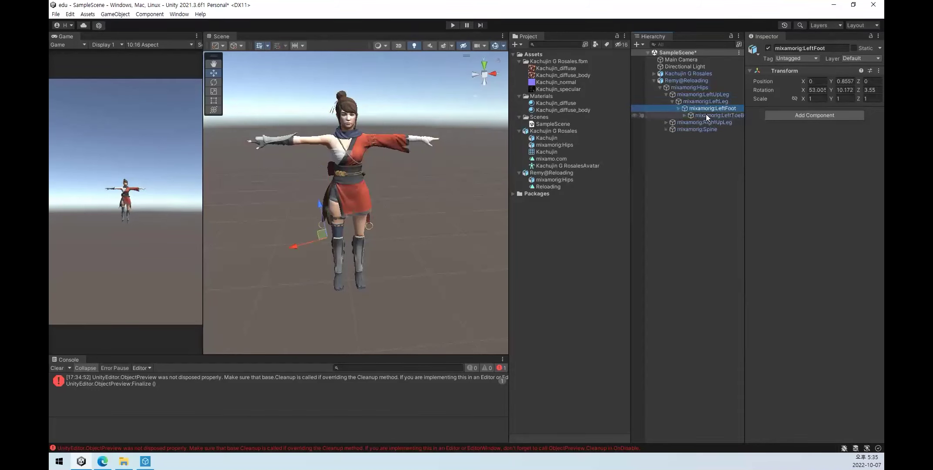
Expand Kachujin's hips and upper leg bones to compare them with Remy's.
{"action": "left_click", "coordinate": [678, 73]}
{"action": "left_click", "coordinate": [654, 74]}
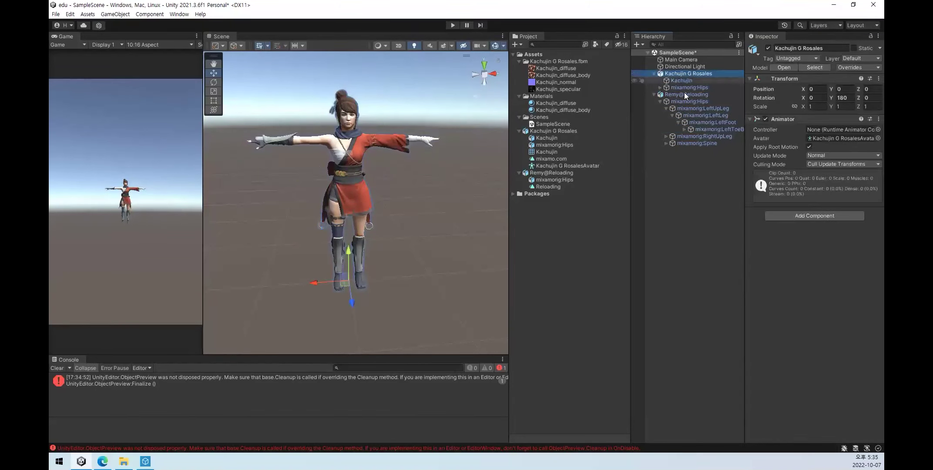
{"action": "left_click", "coordinate": [688, 87]}
{"action": "left_click", "coordinate": [661, 87]}
{"action": "left_click", "coordinate": [701, 94]}
{"action": "left_click", "coordinate": [700, 102]}
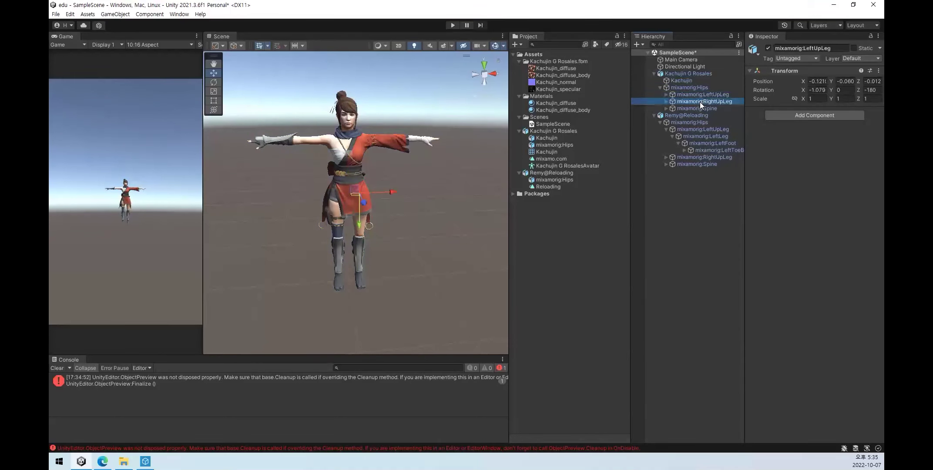
{"action": "left_click", "coordinate": [666, 129]}
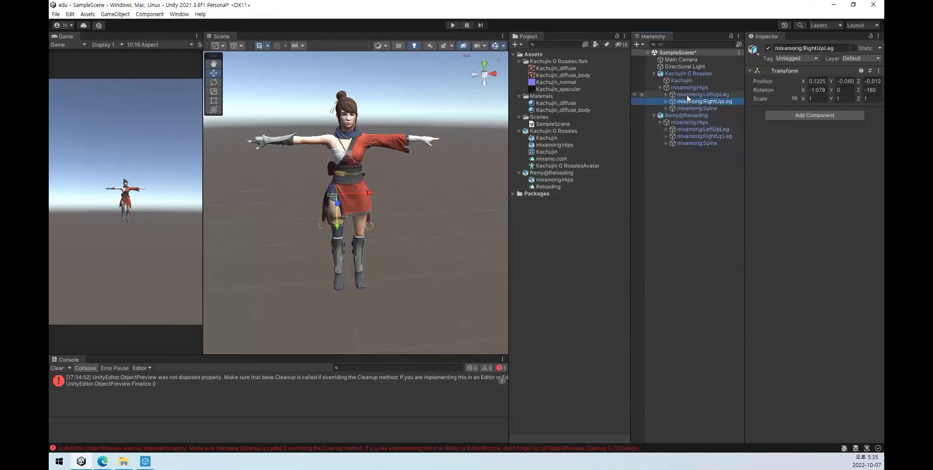
{"action": "left_click", "coordinate": [691, 129]}
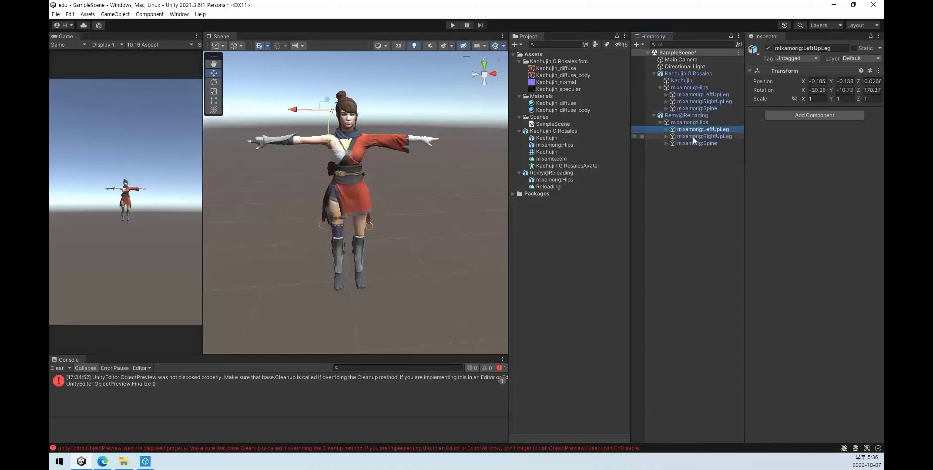
{"action": "left_click", "coordinate": [687, 87]}
Delete Remy@Reloading and assign Kachujin G RosalesAvatar to the character's Animator.
{"action": "left_click", "coordinate": [678, 115]}
{"action": "key", "text": "Delete"}
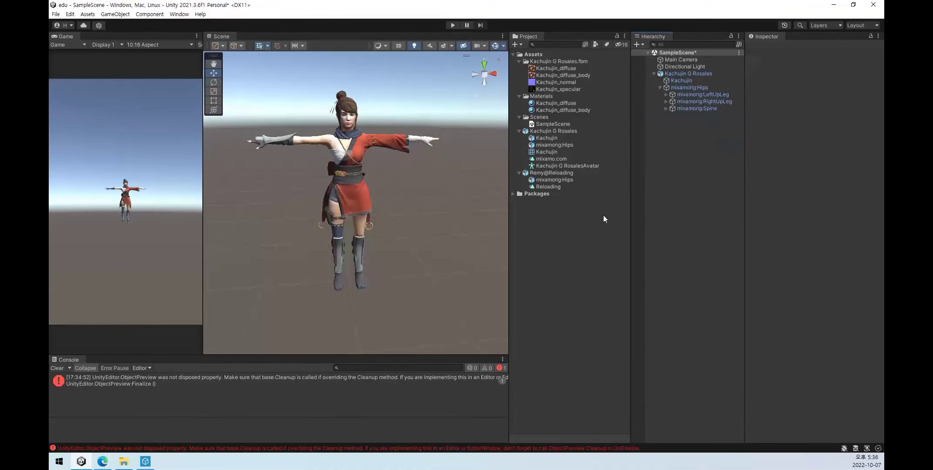
{"action": "left_click", "coordinate": [566, 180]}
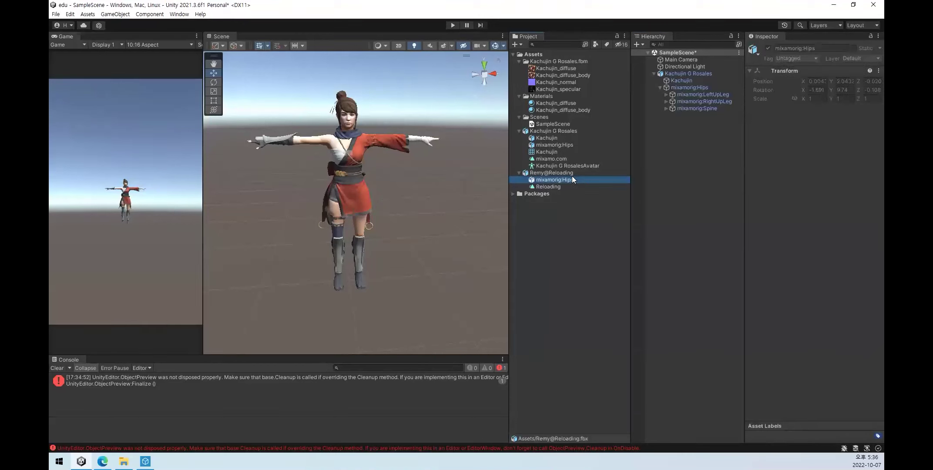
{"action": "left_click", "coordinate": [552, 188]}
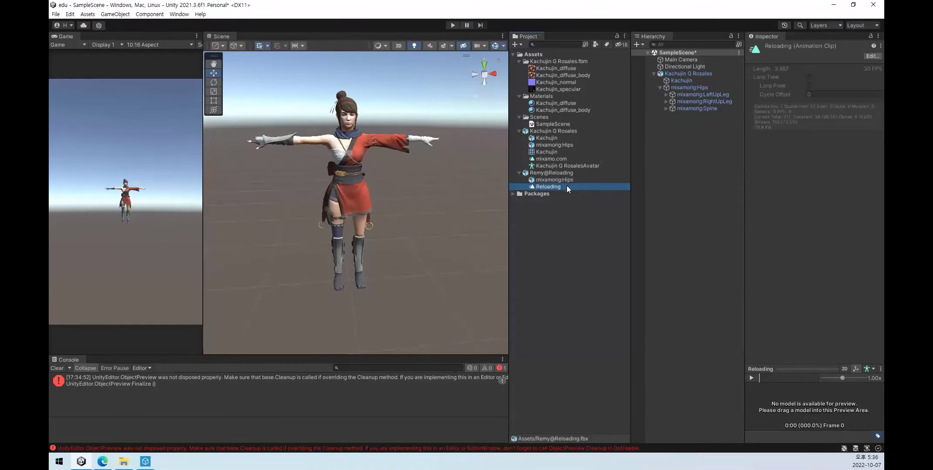
{"action": "left_click", "coordinate": [562, 180]}
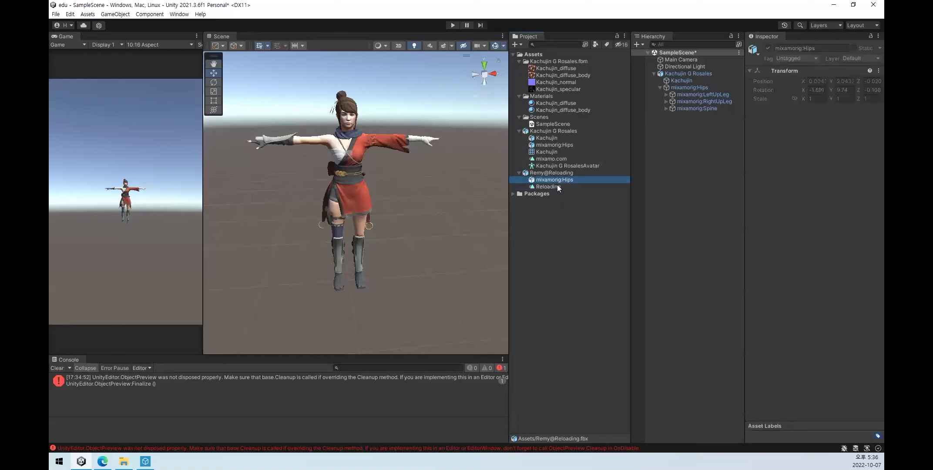
{"action": "left_click", "coordinate": [694, 74]}
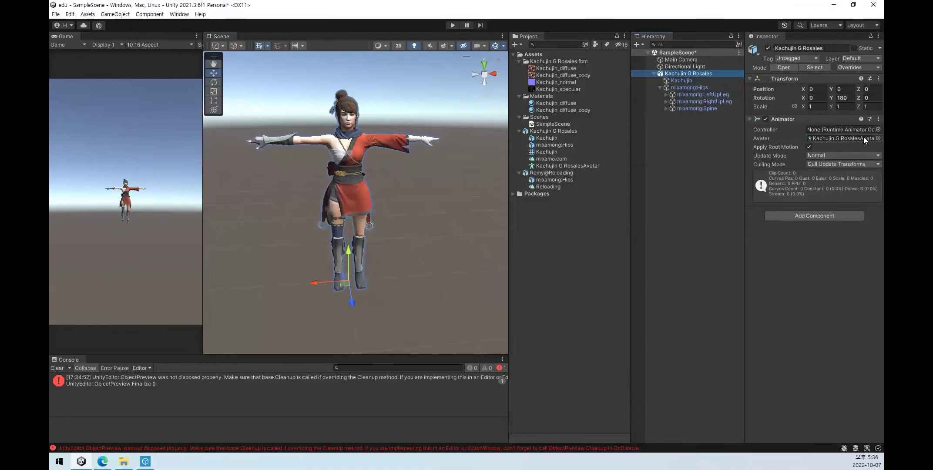
{"action": "left_click", "coordinate": [878, 138]}
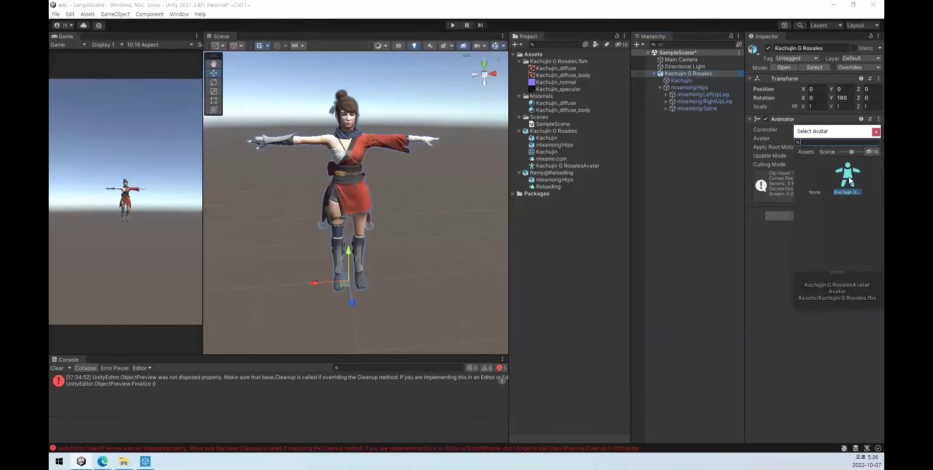
{"action": "left_click", "coordinate": [876, 132]}
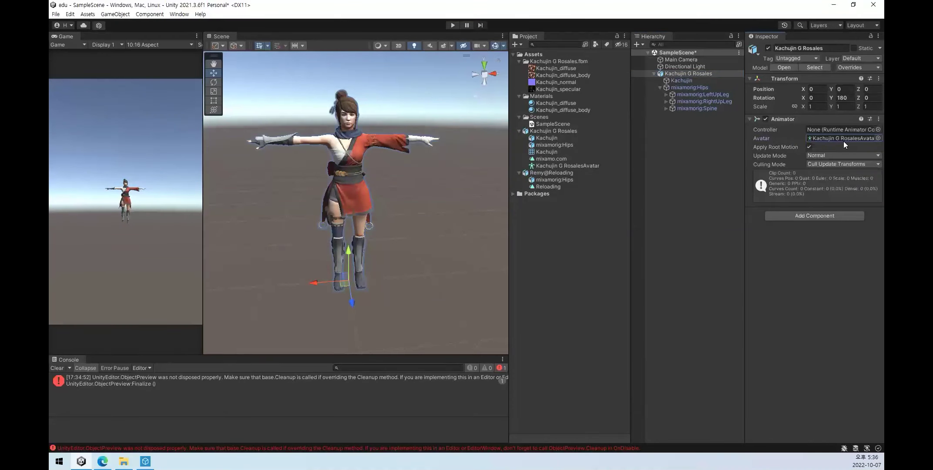
Create a New Animator Controller in Assets from the Project panel's Create menu.
{"action": "left_click", "coordinate": [695, 165]}
{"action": "right_click", "coordinate": [540, 252]}
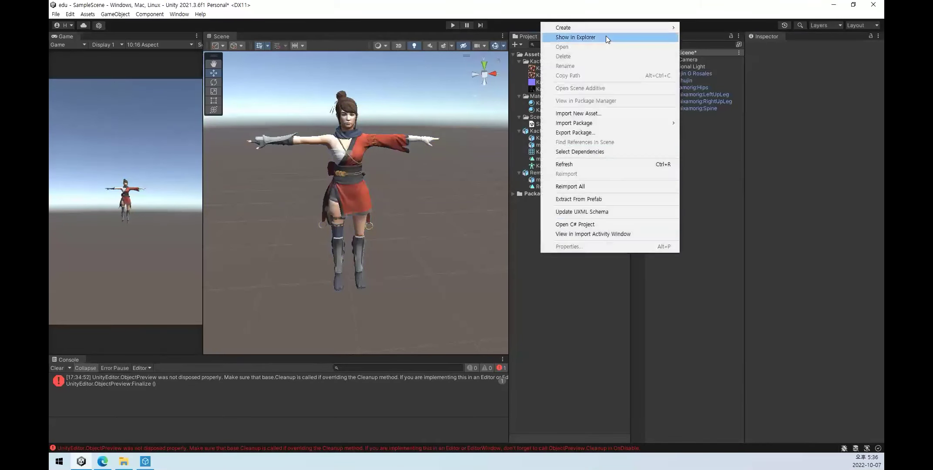
{"action": "mouse_move", "coordinate": [604, 30]}
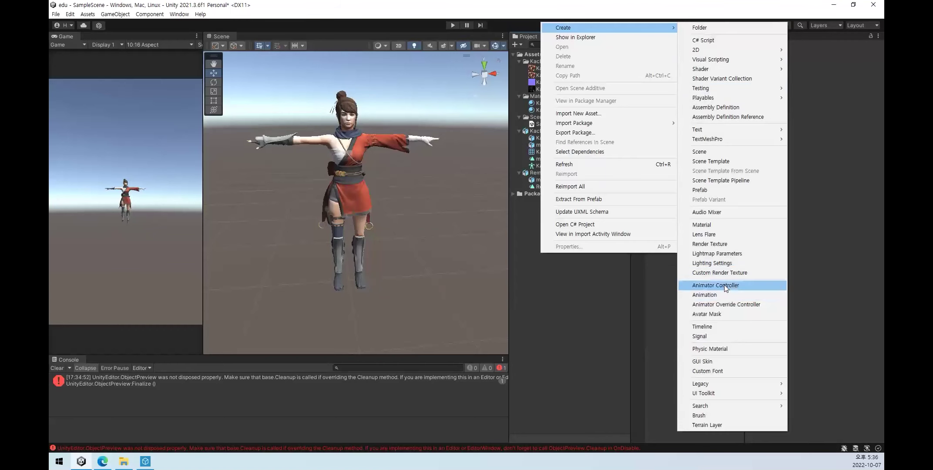
{"action": "left_click", "coordinate": [723, 284]}
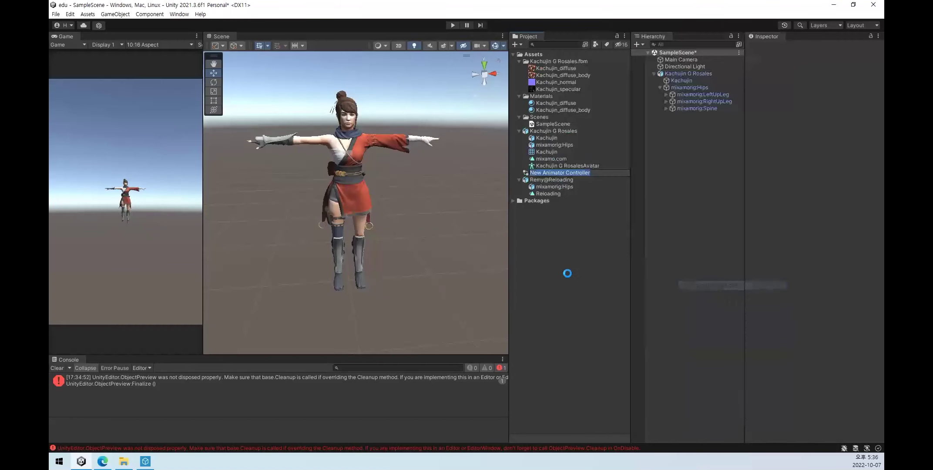
{"action": "right_click", "coordinate": [557, 174]}
{"action": "mouse_move", "coordinate": [628, 32]}
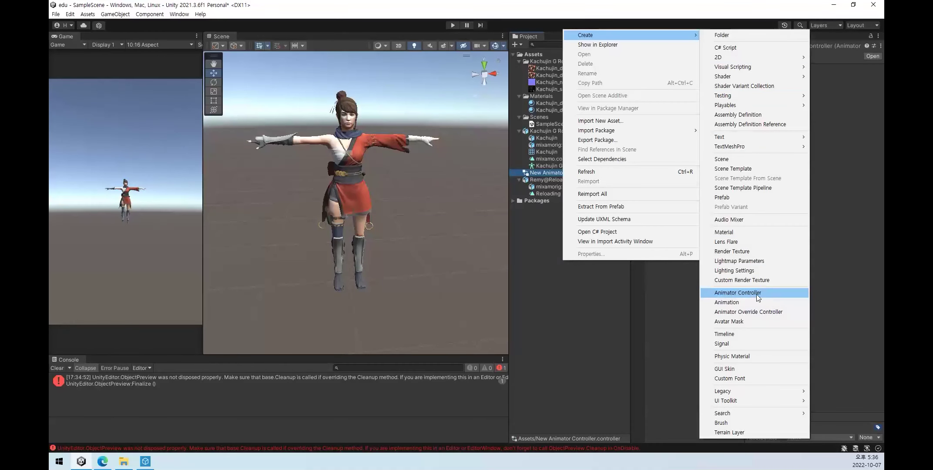
{"action": "left_click", "coordinate": [601, 311]}
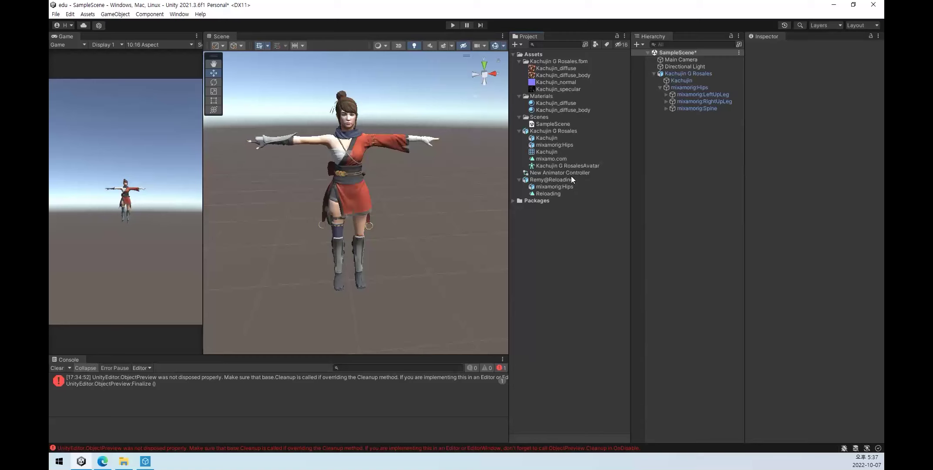
Select the New Animator Controller asset, then switch to the Mixamo browser window.
{"action": "left_click", "coordinate": [552, 172]}
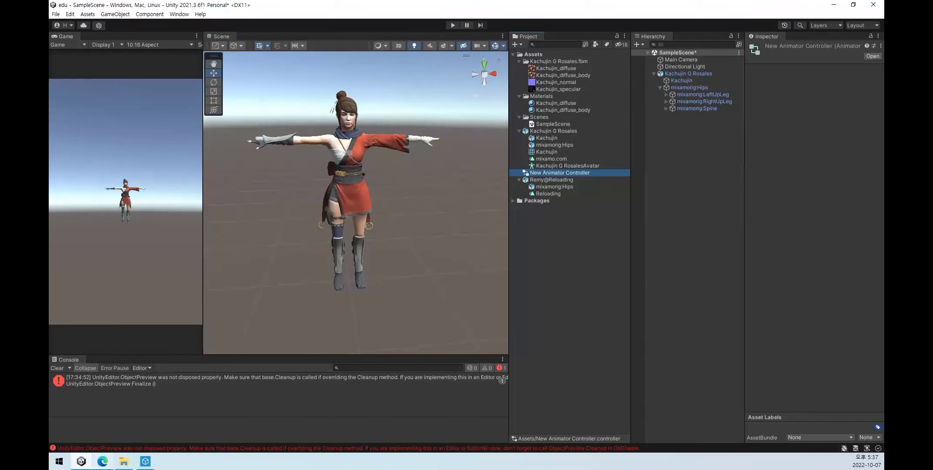
{"action": "left_click", "coordinate": [102, 461]}
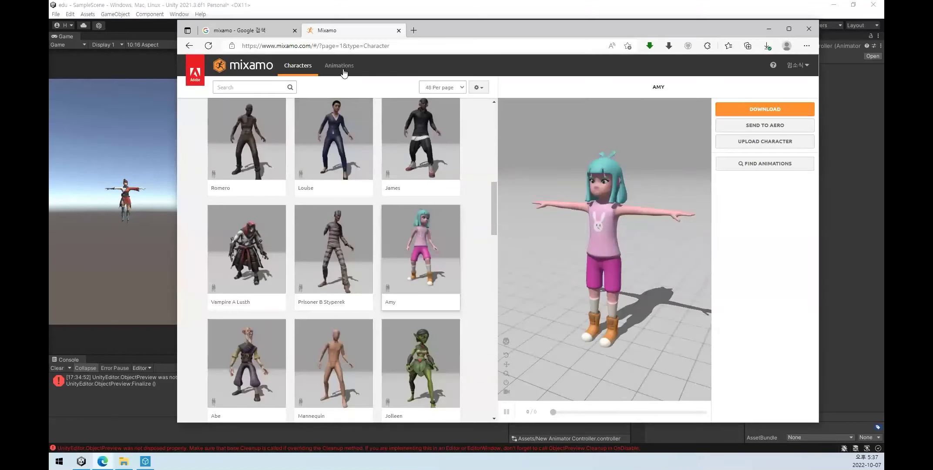
Preview the Body Block and Hip Hop Dancing animations on Amy, then go back to Unity.
{"action": "left_click", "coordinate": [339, 65]}
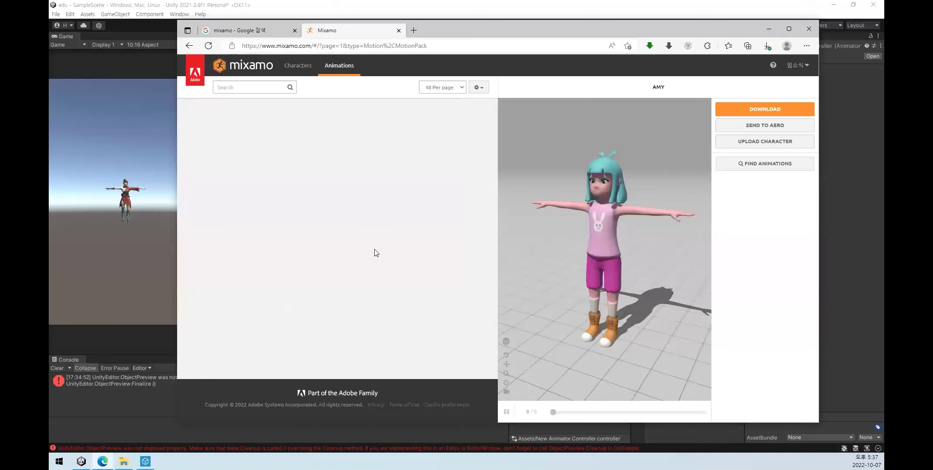
{"action": "left_click", "coordinate": [243, 166]}
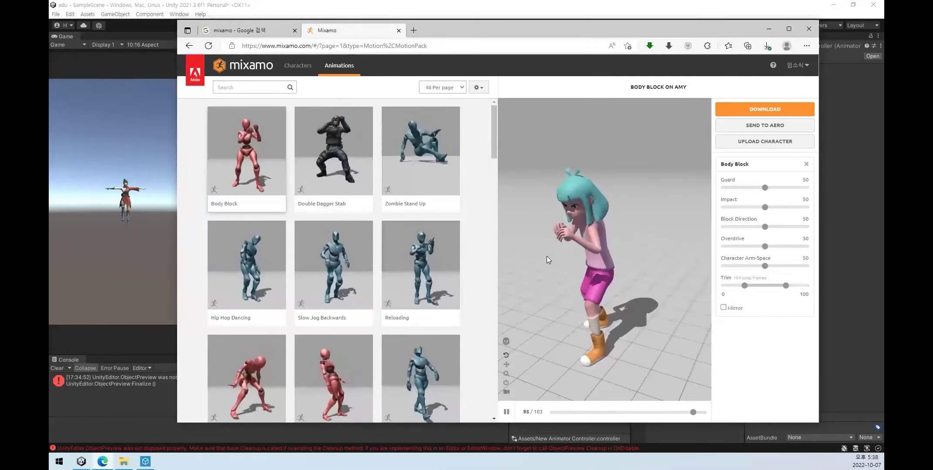
{"action": "left_click", "coordinate": [339, 392]}
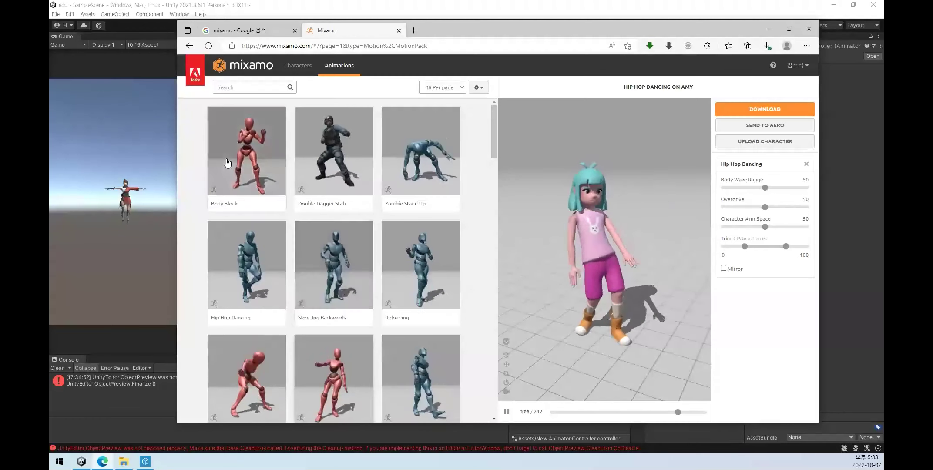
{"action": "left_click", "coordinate": [247, 166]}
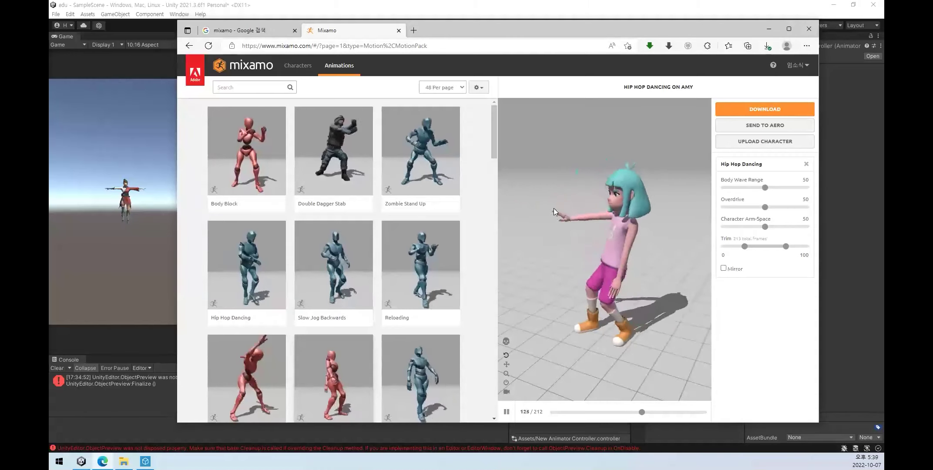
{"action": "left_click", "coordinate": [547, 10]}
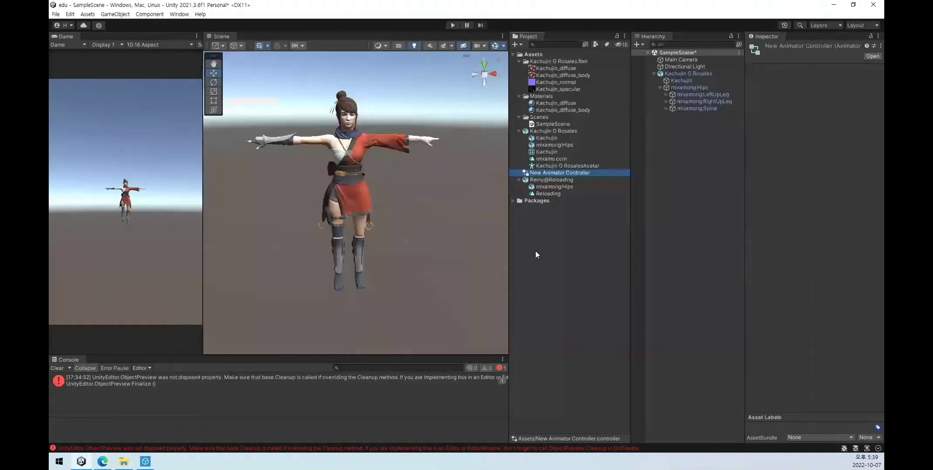
Drop the Reloading clip into the New Animator Controller graph as its default Entry state.
{"action": "double_click", "coordinate": [569, 172]}
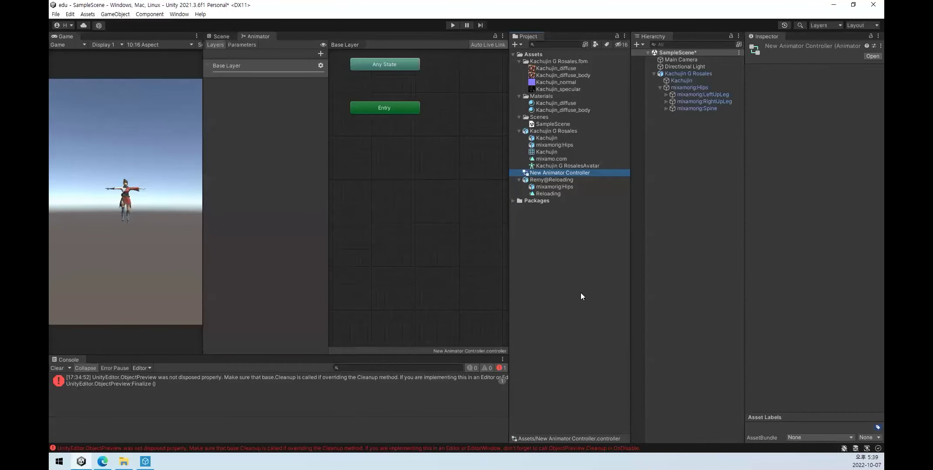
{"action": "left_click", "coordinate": [418, 172]}
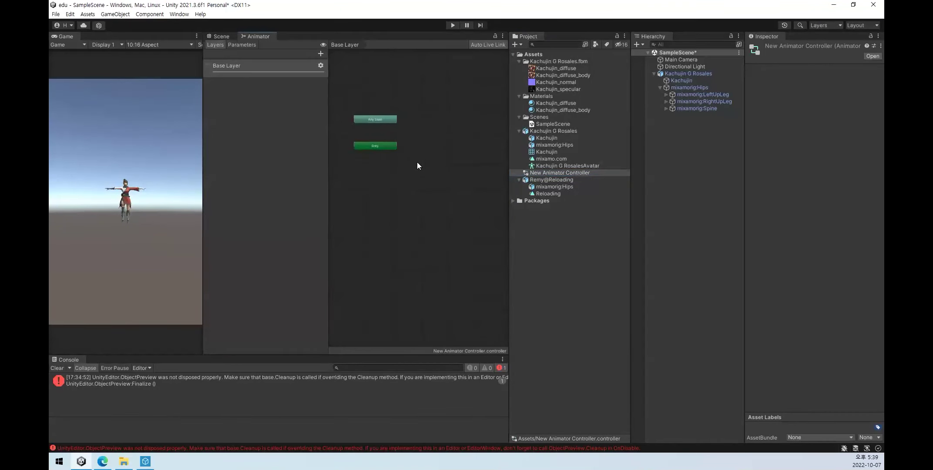
{"action": "middle_click_drag", "start_coordinate": [433, 130], "coordinate": [413, 147]}
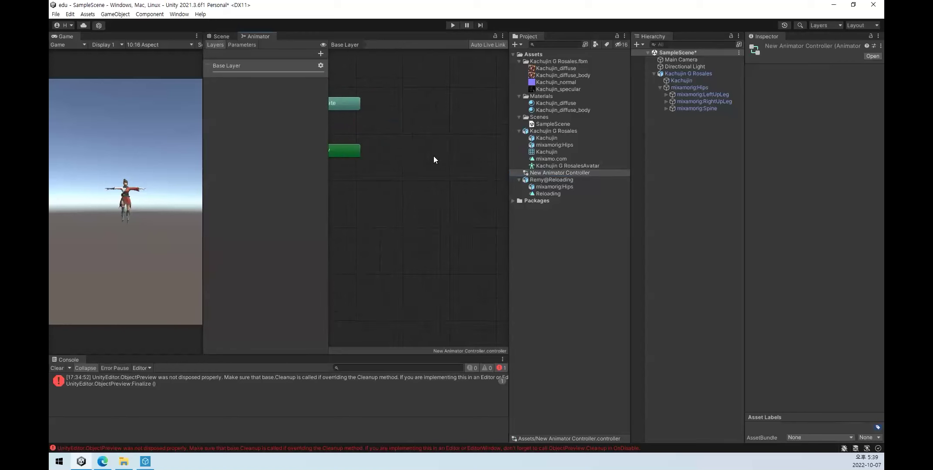
{"action": "left_click", "coordinate": [560, 235]}
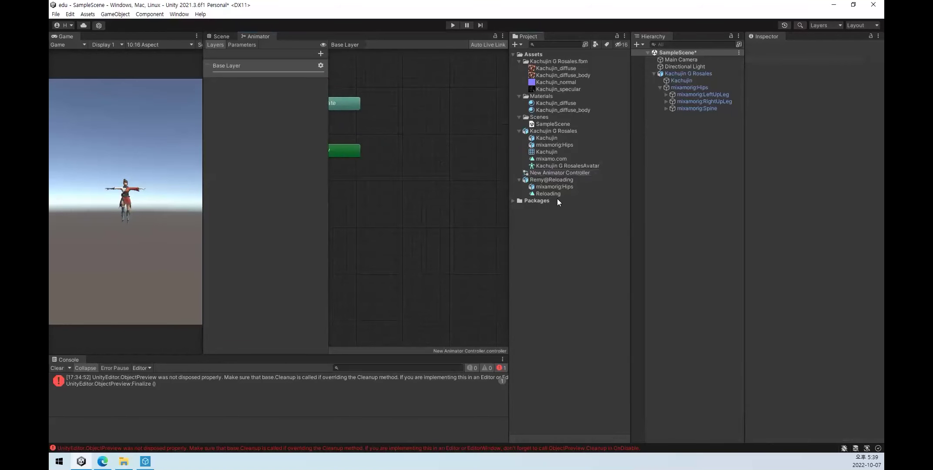
{"action": "left_click_drag", "start_coordinate": [551, 183], "coordinate": [453, 150]}
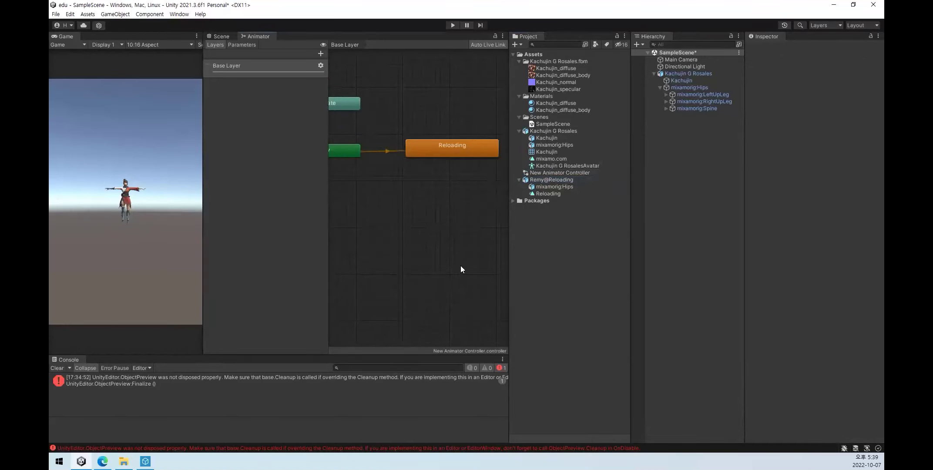
{"action": "left_click", "coordinate": [455, 151]}
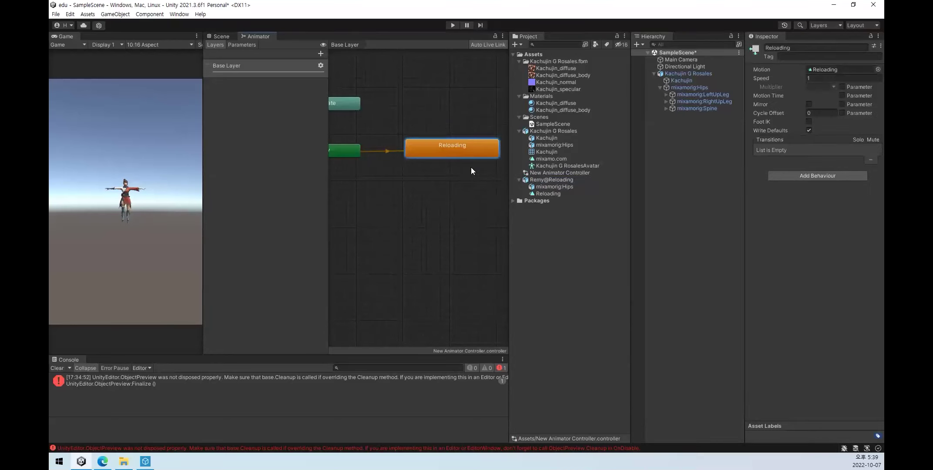
{"action": "left_click", "coordinate": [539, 258]}
{"action": "left_click", "coordinate": [694, 74]}
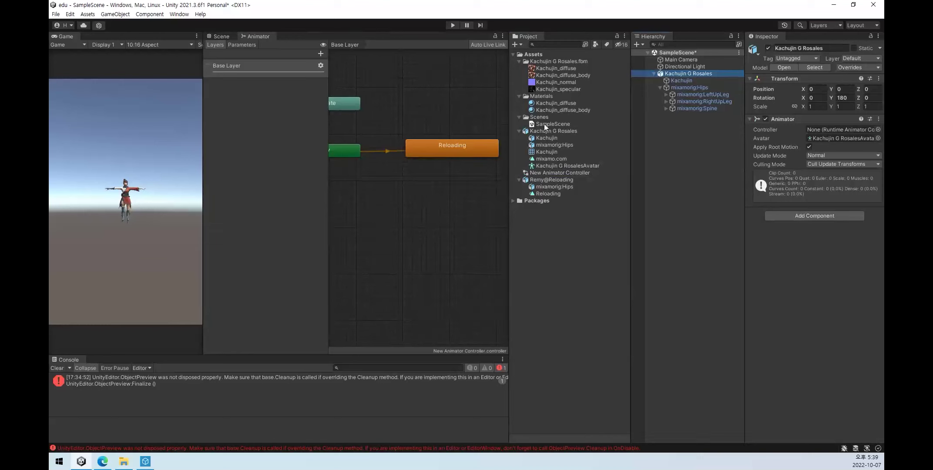
Assign the controller to Kachujin and set the Remy@Reloading rig to Humanoid, then apply.
{"action": "left_click_drag", "start_coordinate": [539, 172], "coordinate": [836, 130]}
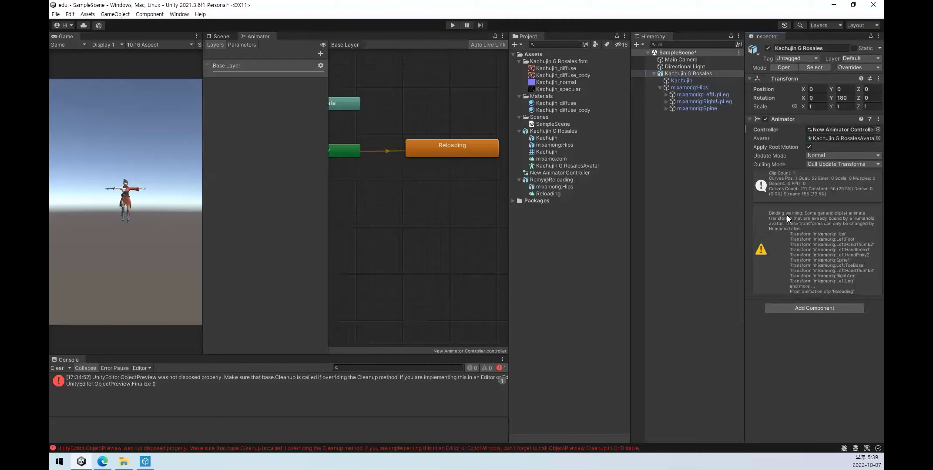
{"action": "left_click", "coordinate": [550, 179]}
{"action": "left_click", "coordinate": [827, 82]}
{"action": "left_click", "coordinate": [829, 122]}
{"action": "left_click", "coordinate": [870, 156]}
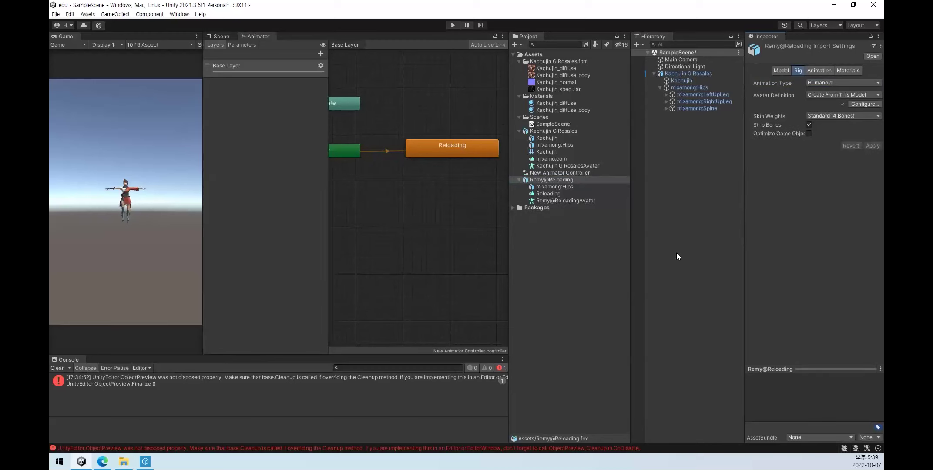
Attach New Animator Controller to Kachujin G Rosales and start Play mode.
{"action": "left_click", "coordinate": [555, 172]}
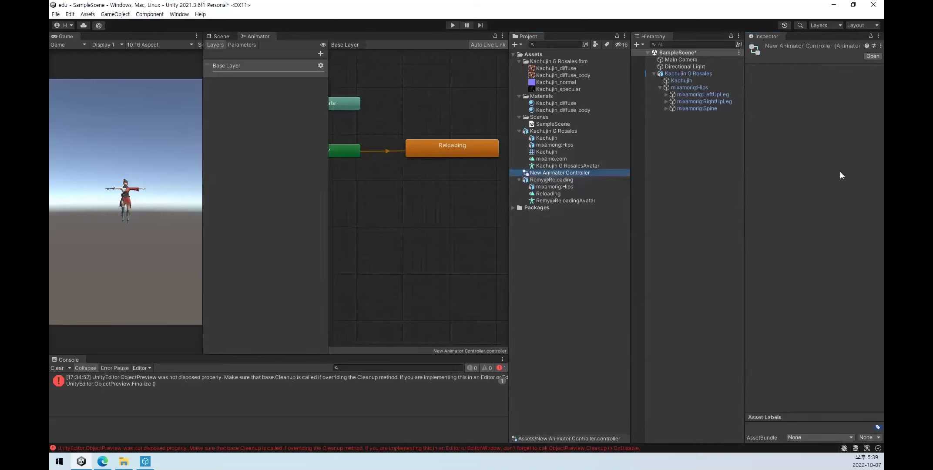
{"action": "left_click_drag", "start_coordinate": [557, 174], "coordinate": [692, 76]}
{"action": "left_click", "coordinate": [826, 260]}
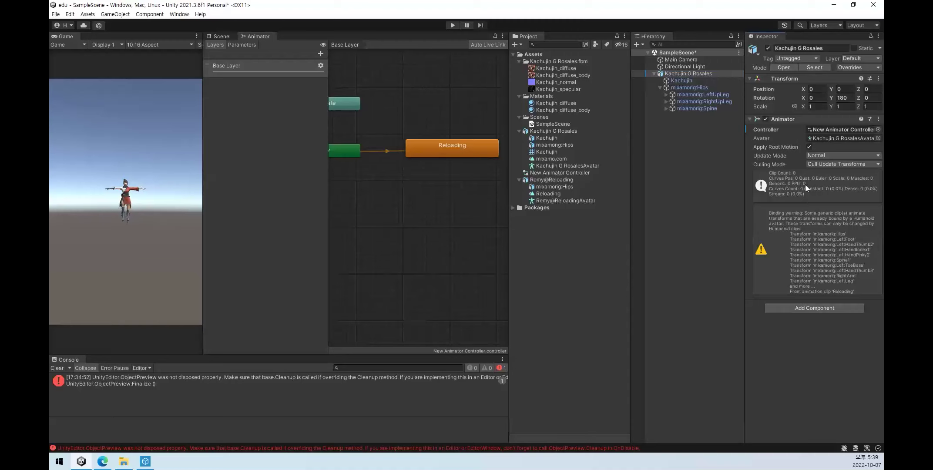
{"action": "left_click", "coordinate": [517, 135]}
{"action": "left_click", "coordinate": [452, 25]}
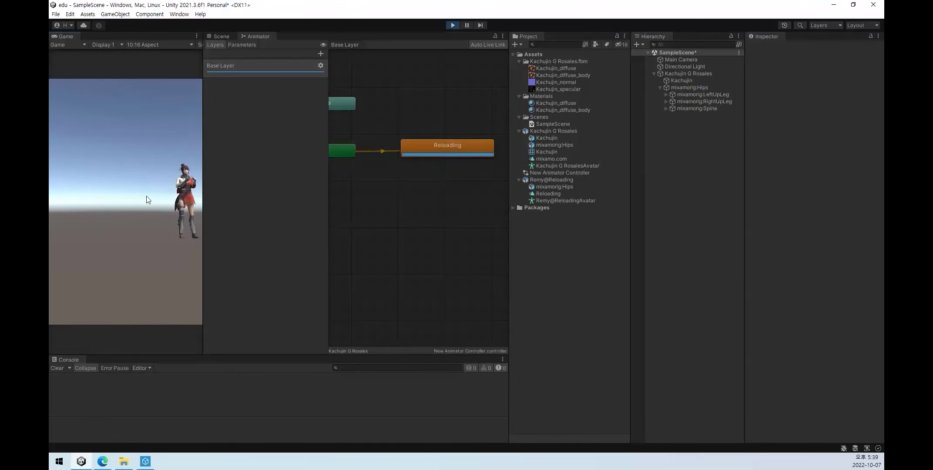
Make a transition from the Reloading state to Exit.
{"action": "left_click", "coordinate": [438, 150]}
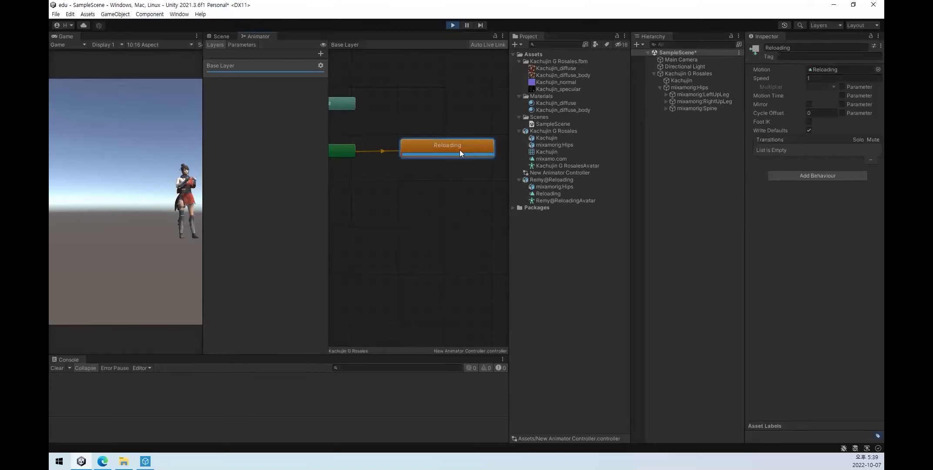
{"action": "scroll", "coordinate": [411, 183], "scroll_direction": "down", "scroll_amount": 3}
{"action": "scroll", "coordinate": [404, 185], "scroll_direction": "down", "scroll_amount": 1}
{"action": "scroll", "coordinate": [425, 185], "scroll_direction": "down", "scroll_amount": 3}
{"action": "scroll", "coordinate": [425, 185], "scroll_direction": "down", "scroll_amount": 2}
{"action": "right_click", "coordinate": [423, 179]}
{"action": "left_click", "coordinate": [440, 182]}
{"action": "left_click", "coordinate": [472, 181]}
{"action": "left_click", "coordinate": [473, 180]}
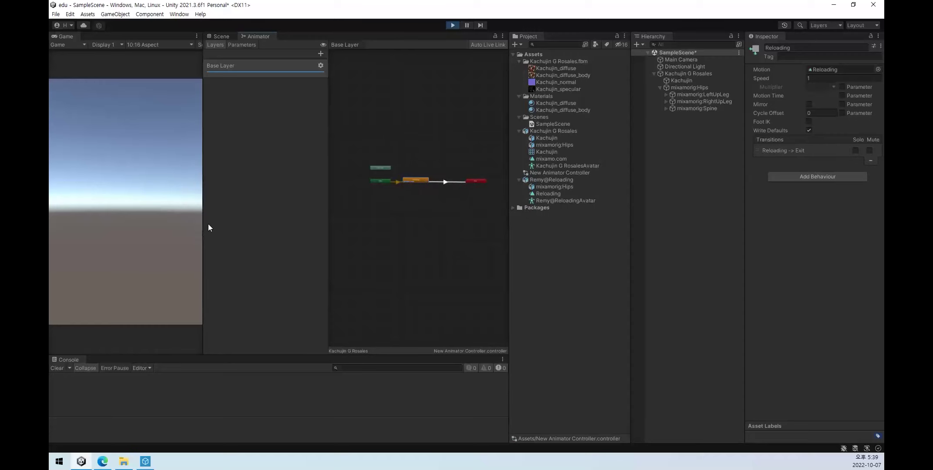
In the Scene view, frame Kachujin G Rosales and follow it with Shift+F.
{"action": "left_click", "coordinate": [221, 36]}
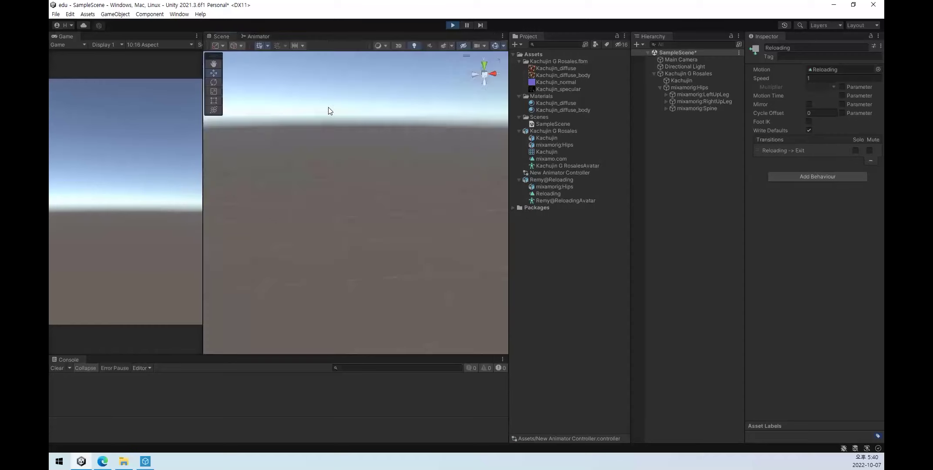
{"action": "left_click", "coordinate": [682, 73]}
{"action": "double_click", "coordinate": [681, 73]}
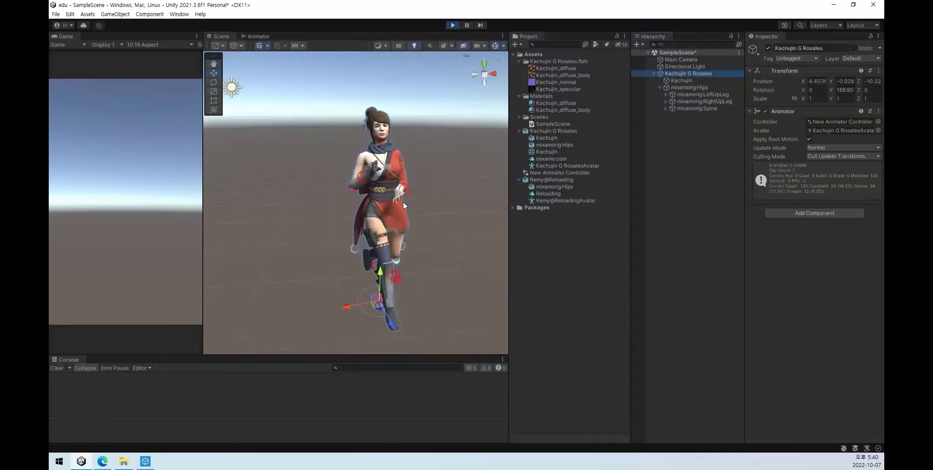
{"action": "key", "text": "shift+f"}
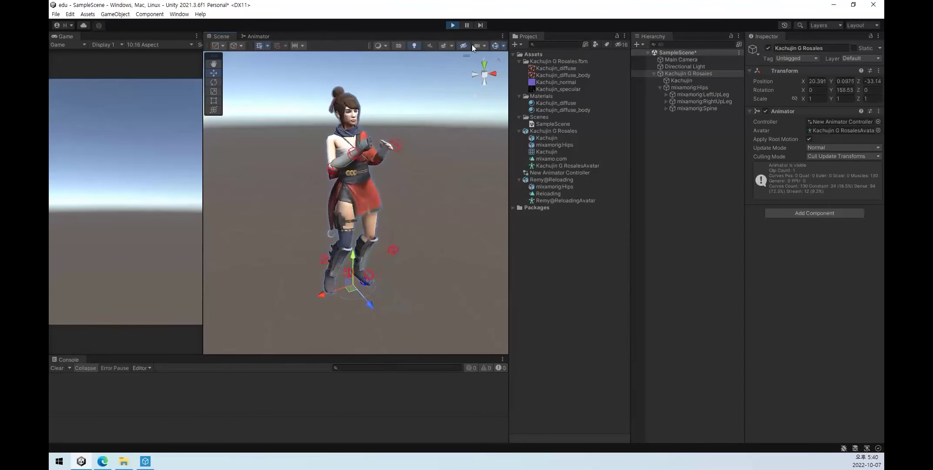
Stop Play mode and collapse Kachujin's child objects in the Hierarchy.
{"action": "left_click", "coordinate": [453, 25]}
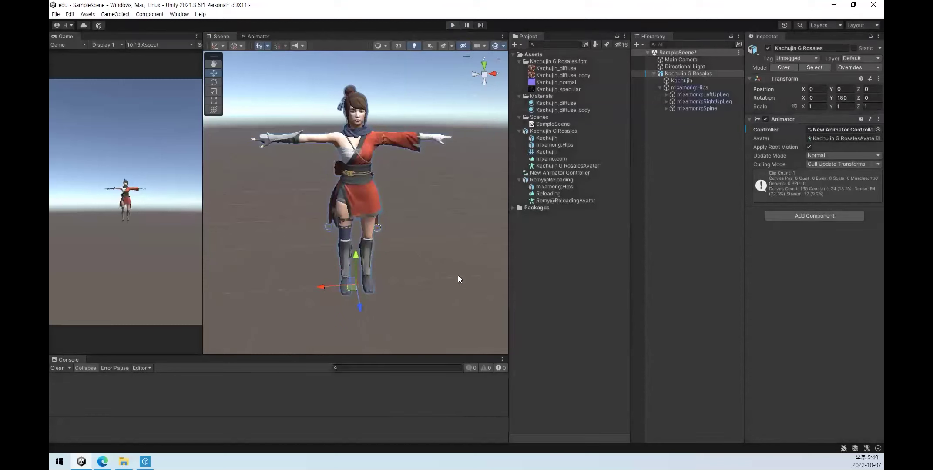
{"action": "left_click", "coordinate": [658, 221]}
{"action": "left_click", "coordinate": [653, 74]}
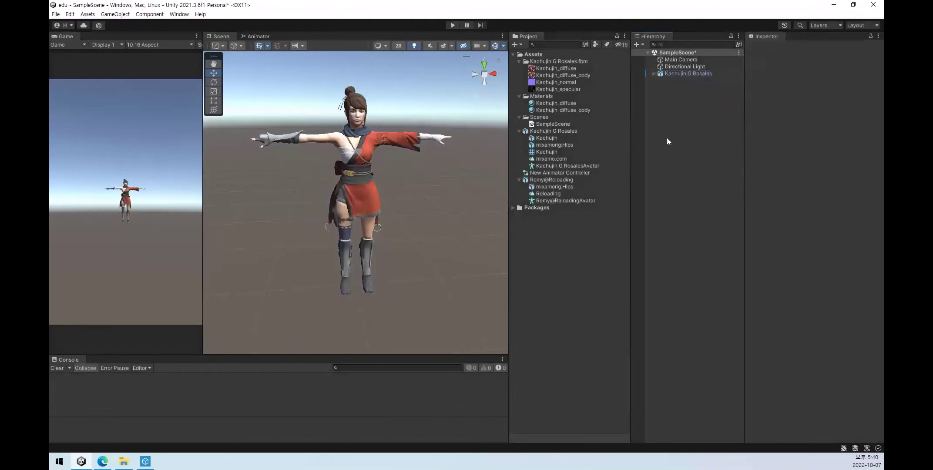
Collapse the Remy@Reloading, Kachujin G Rosales, Scenes and Materials folders, then return to Mixamo.
{"action": "left_click", "coordinate": [519, 179]}
{"action": "left_click", "coordinate": [519, 131]}
{"action": "left_click", "coordinate": [519, 117]}
{"action": "left_click", "coordinate": [515, 96]}
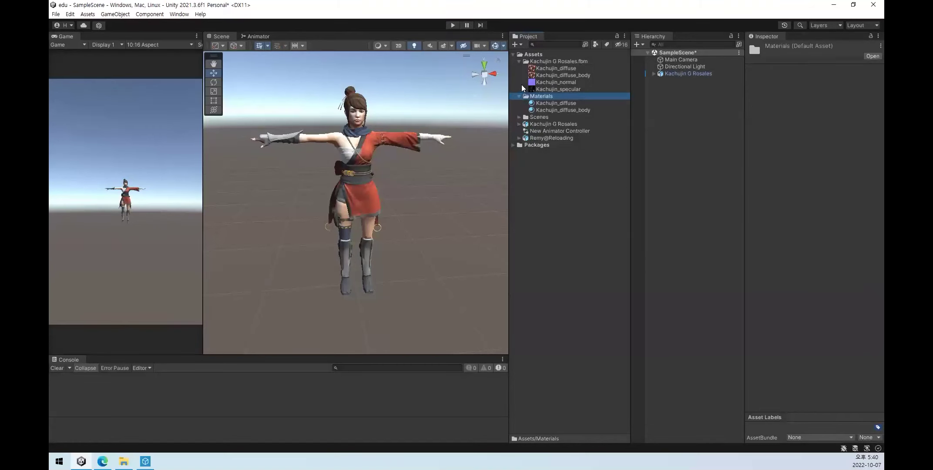
{"action": "left_click", "coordinate": [519, 95]}
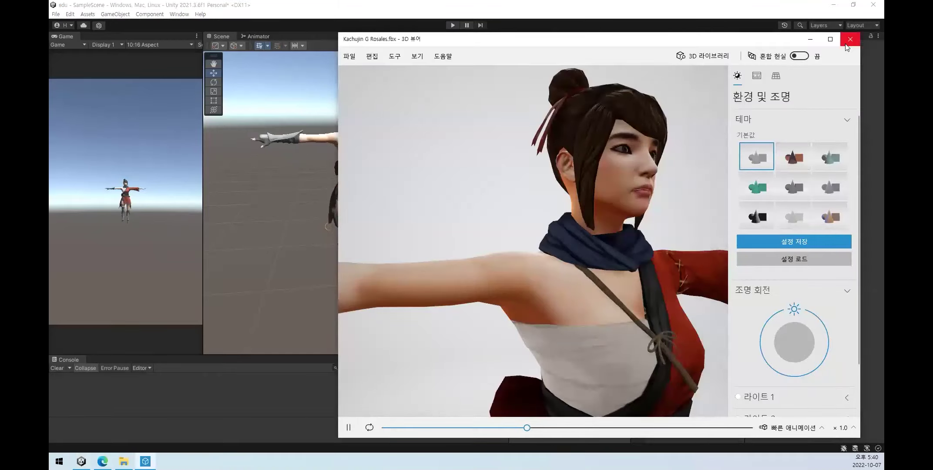
{"action": "left_click", "coordinate": [852, 37]}
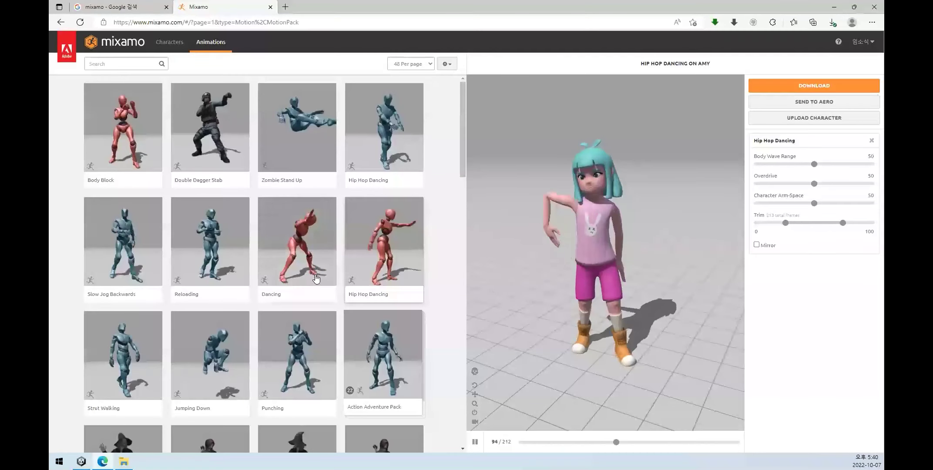
Preview the Excited, Stand To Cover and Climbing To Top animations.
{"action": "scroll", "coordinate": [375, 297], "scroll_direction": "down", "scroll_amount": 4}
{"action": "scroll", "coordinate": [350, 347], "scroll_direction": "down", "scroll_amount": 4}
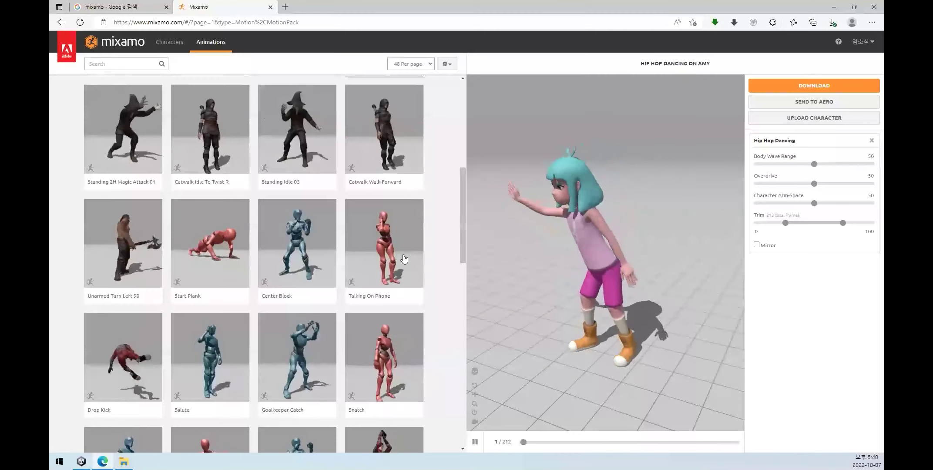
{"action": "scroll", "coordinate": [291, 398], "scroll_direction": "down", "scroll_amount": 4}
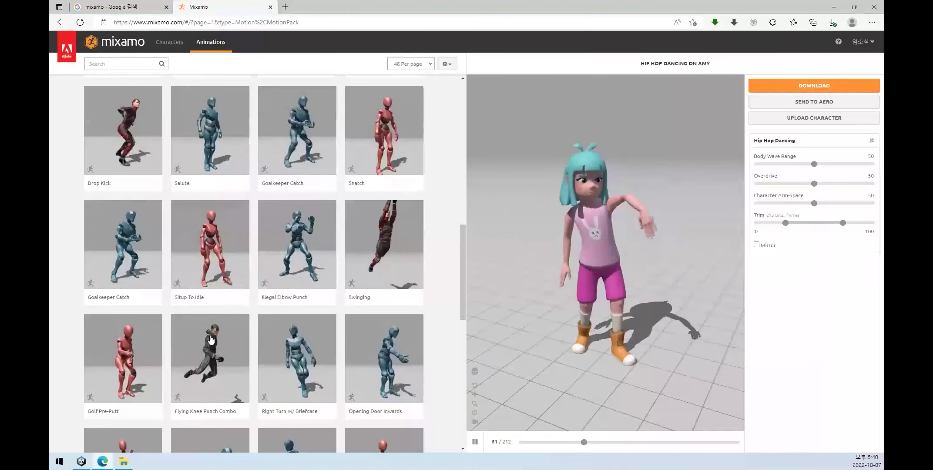
{"action": "scroll", "coordinate": [226, 392], "scroll_direction": "down", "scroll_amount": 3}
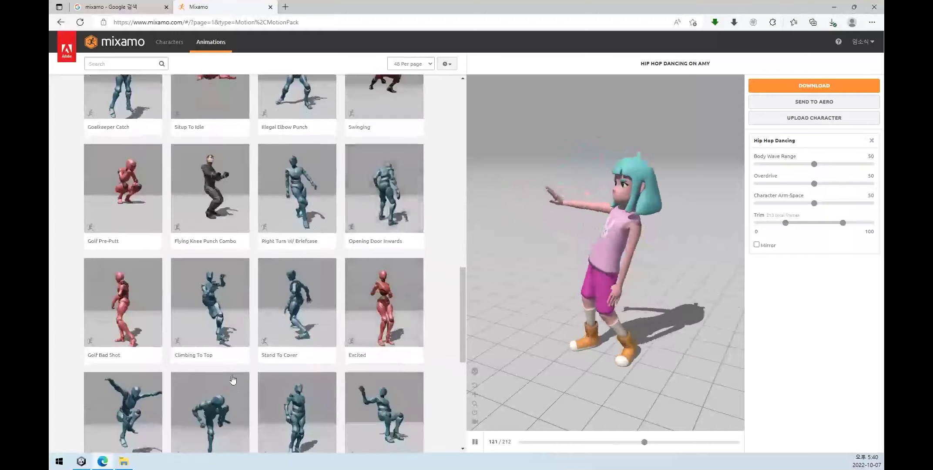
{"action": "scroll", "coordinate": [440, 290], "scroll_direction": "down", "scroll_amount": 2}
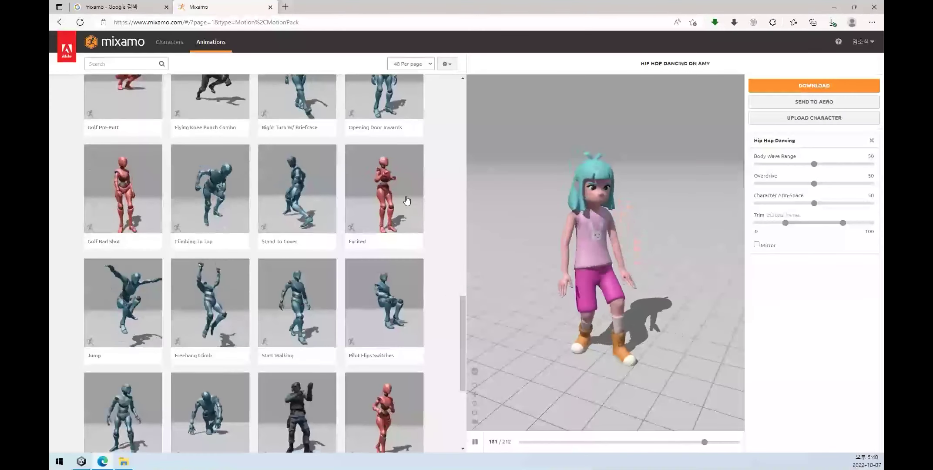
{"action": "left_click", "coordinate": [401, 200]}
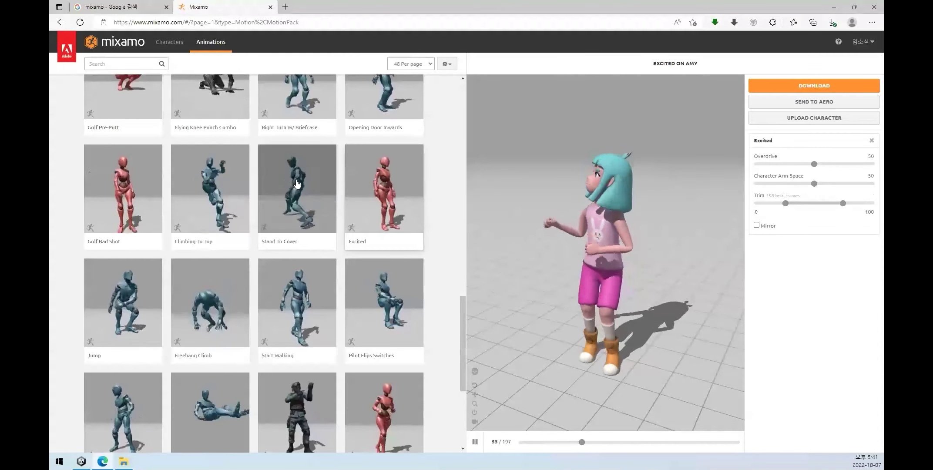
{"action": "left_click", "coordinate": [304, 235]}
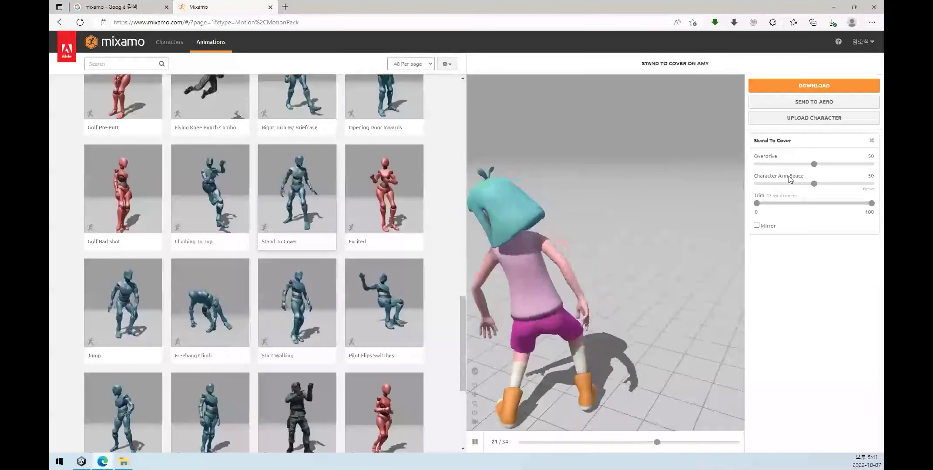
{"action": "left_click", "coordinate": [371, 197]}
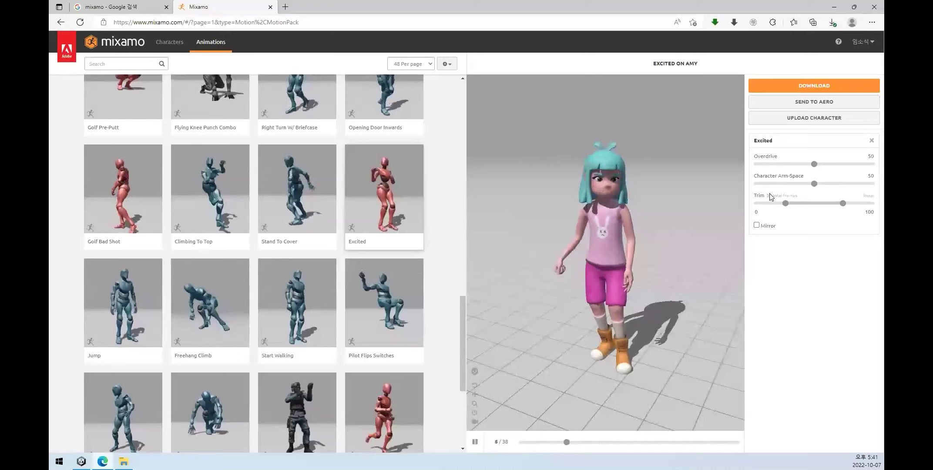
{"action": "left_click", "coordinate": [209, 187]}
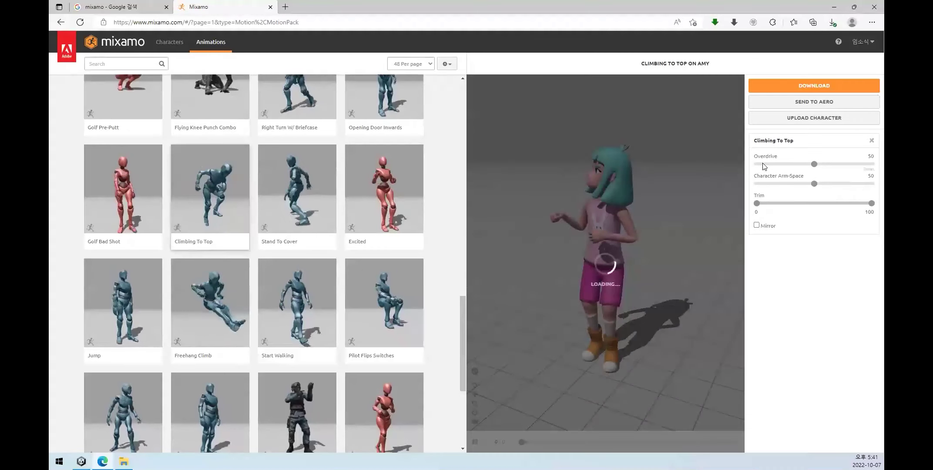
Preview Flying Knee Punch Combo, Start Walking, Standing Up, Jump, Dismissing Gesture, Jog In Circle and Firing Rifle.
{"action": "left_click", "coordinate": [205, 104]}
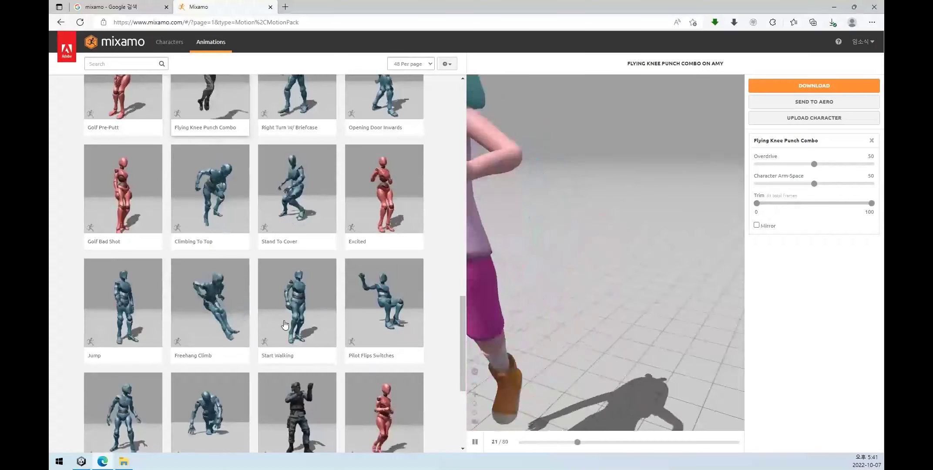
{"action": "left_click", "coordinate": [285, 341]}
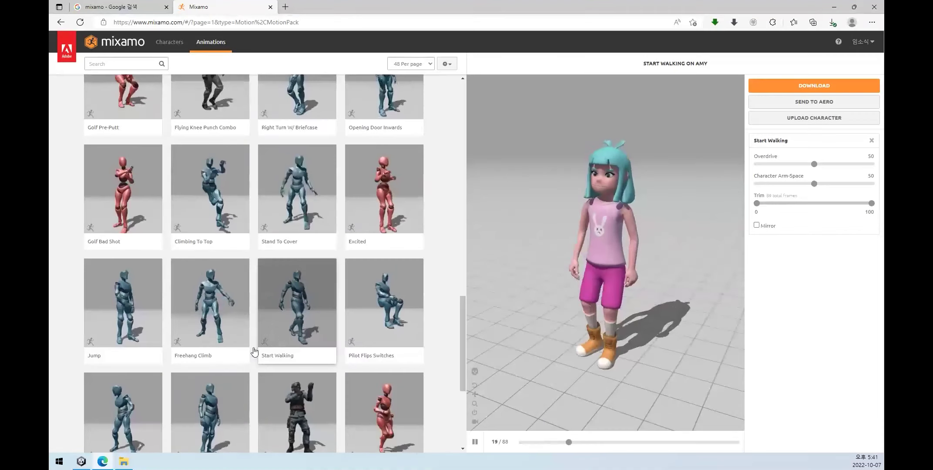
{"action": "left_click", "coordinate": [219, 421]}
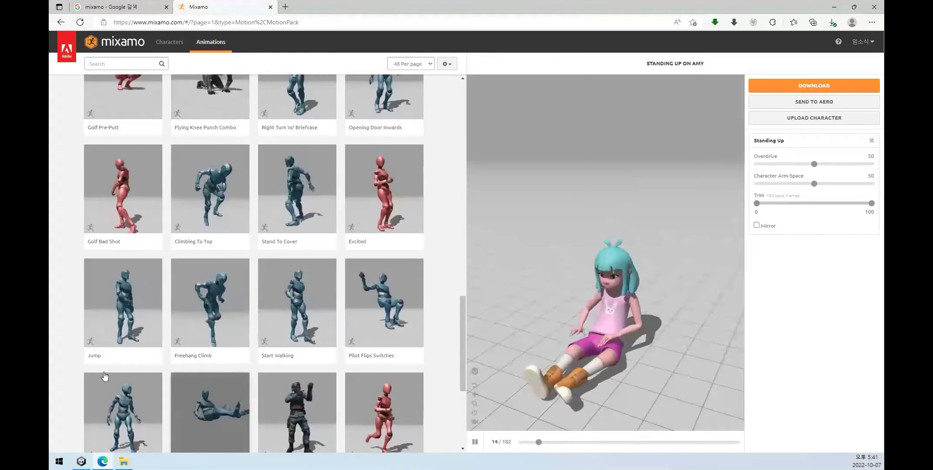
{"action": "left_click", "coordinate": [118, 306]}
{"action": "scroll", "coordinate": [118, 306], "scroll_direction": "down", "scroll_amount": 5}
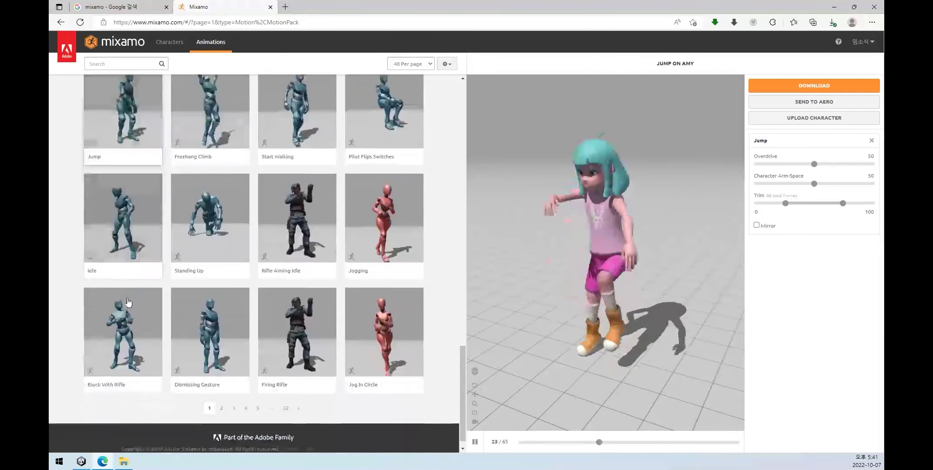
{"action": "left_click", "coordinate": [205, 323]}
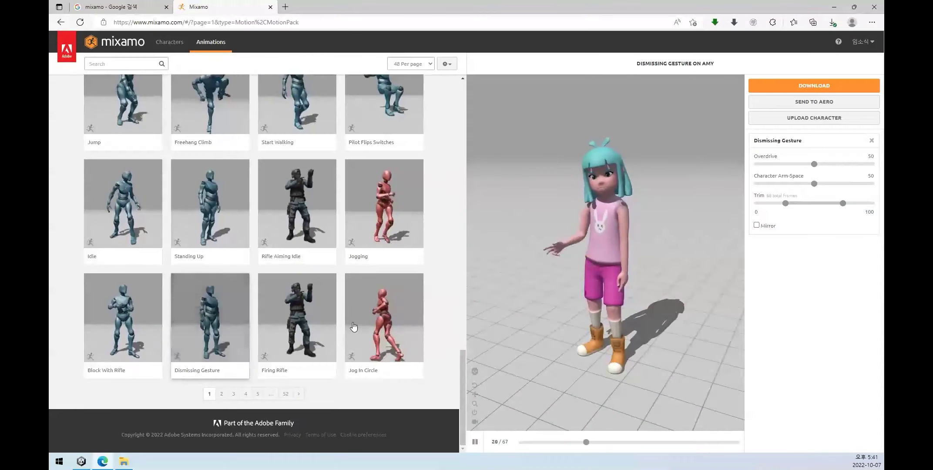
{"action": "left_click", "coordinate": [385, 322]}
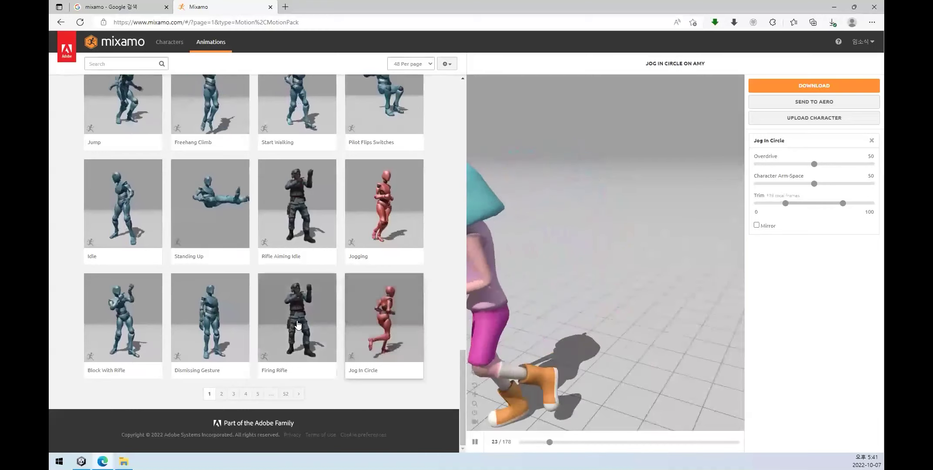
{"action": "left_click", "coordinate": [299, 324]}
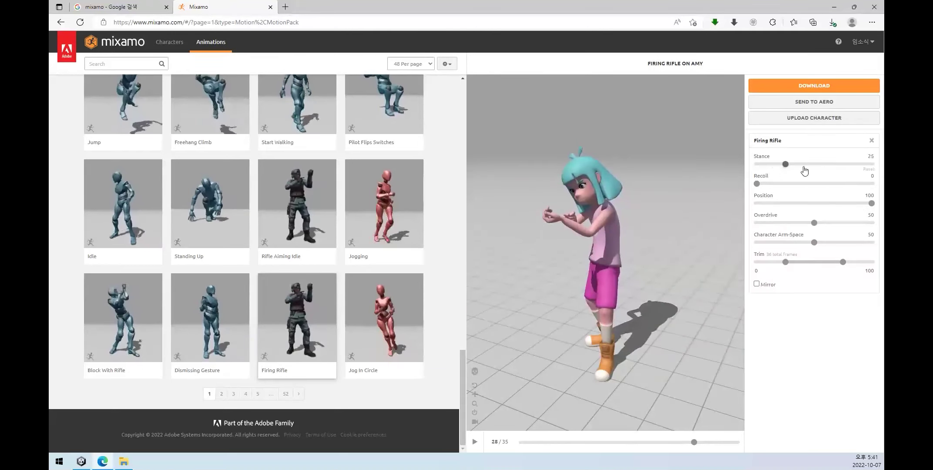
Try Firing Rifle with Stance 60 then 100, Recoil 35 then 87, and Position 5 to 44.
{"action": "left_click", "coordinate": [826, 166]}
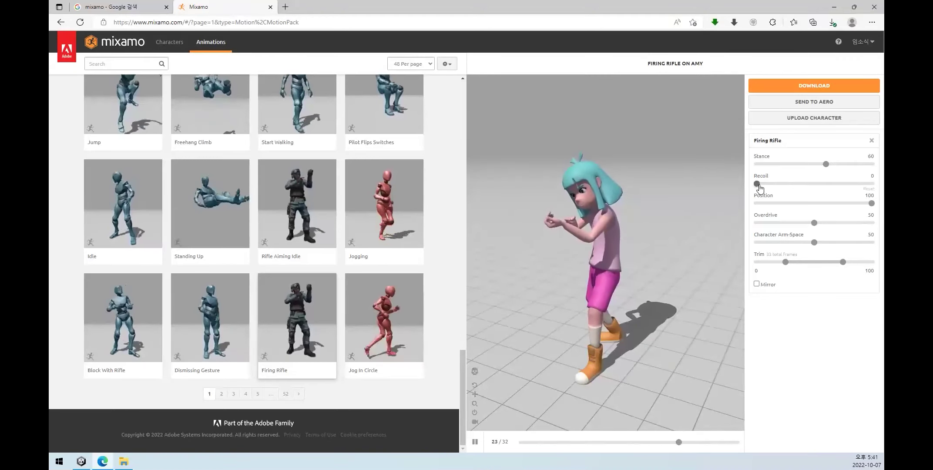
{"action": "left_click_drag", "start_coordinate": [758, 185], "coordinate": [796, 183]}
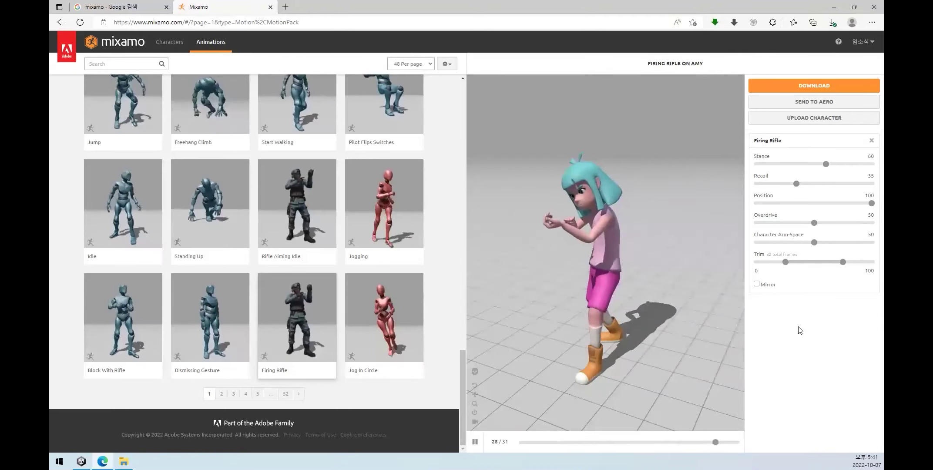
{"action": "left_click", "coordinate": [857, 185]}
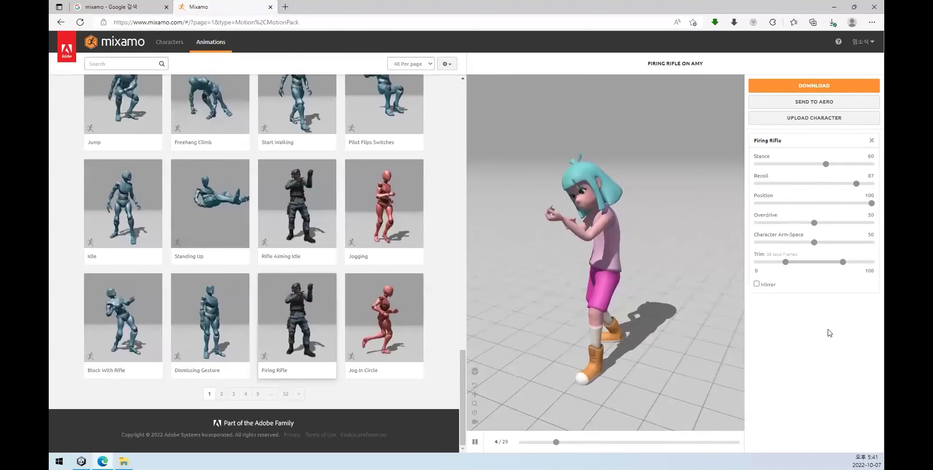
{"action": "left_click_drag", "start_coordinate": [826, 165], "coordinate": [872, 165]}
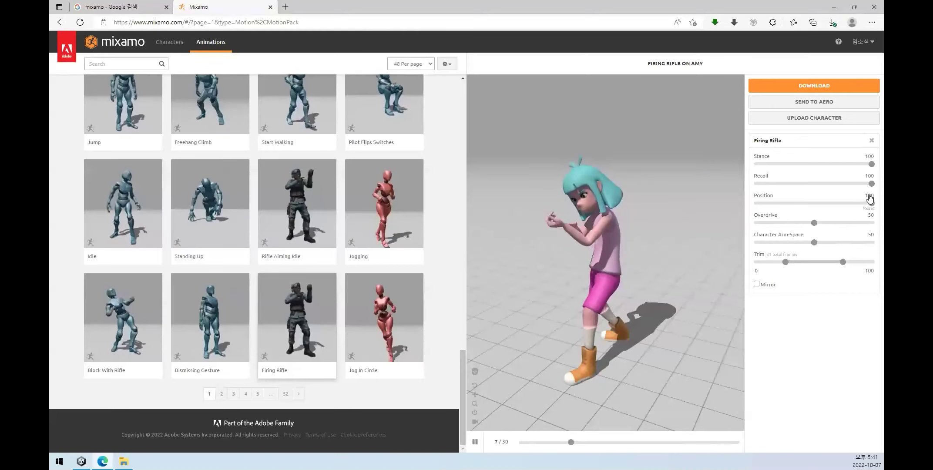
{"action": "left_click_drag", "start_coordinate": [869, 199], "coordinate": [763, 203]}
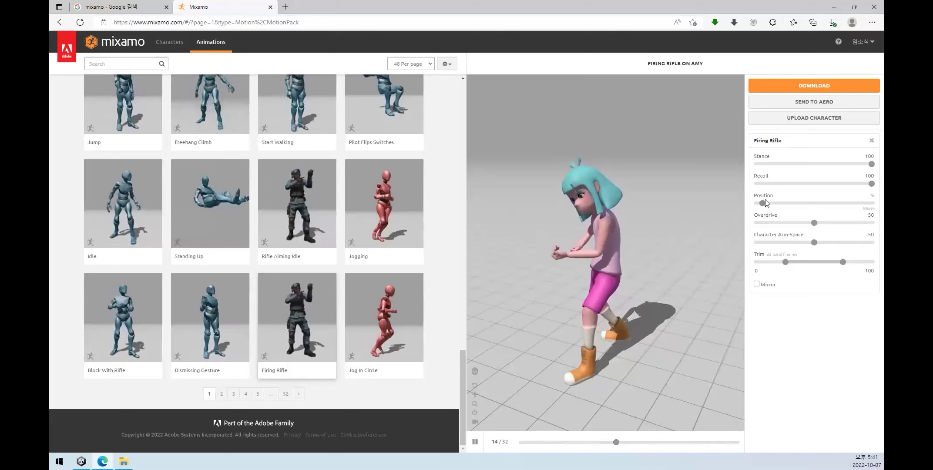
{"action": "left_click", "coordinate": [804, 203]}
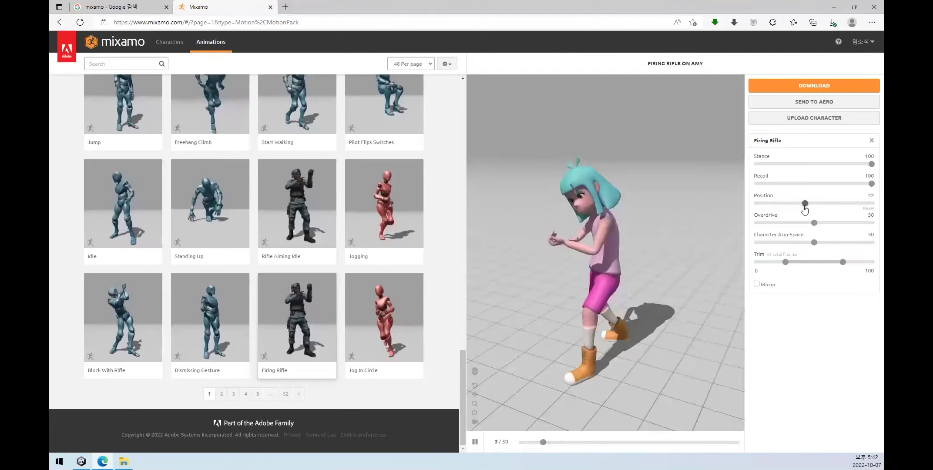
{"action": "left_click_drag", "start_coordinate": [805, 203], "coordinate": [872, 203]}
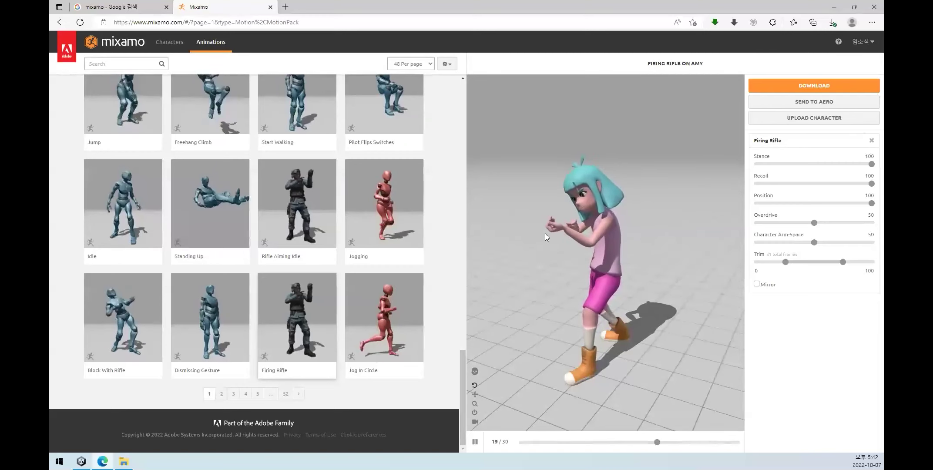
Set Firing Rifle Stance and Recoil to 0, then preview Block With Rifle.
{"action": "left_click_drag", "start_coordinate": [871, 183], "coordinate": [685, 180]}
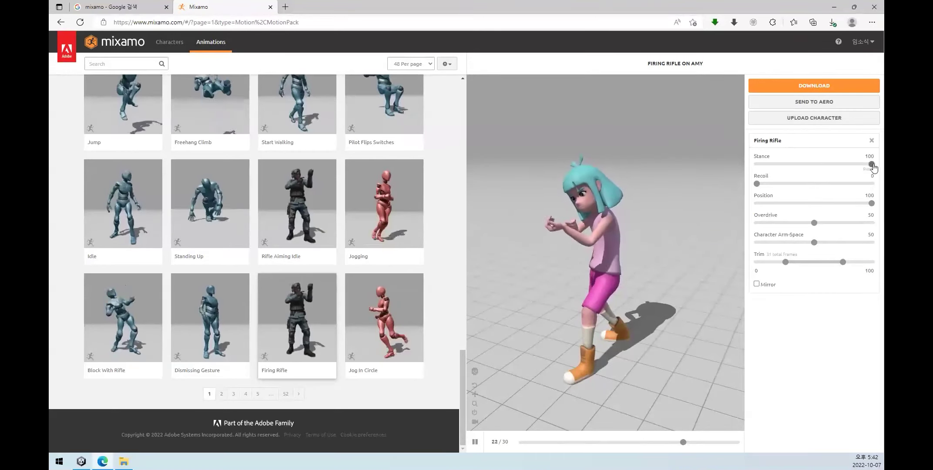
{"action": "left_click", "coordinate": [869, 170]}
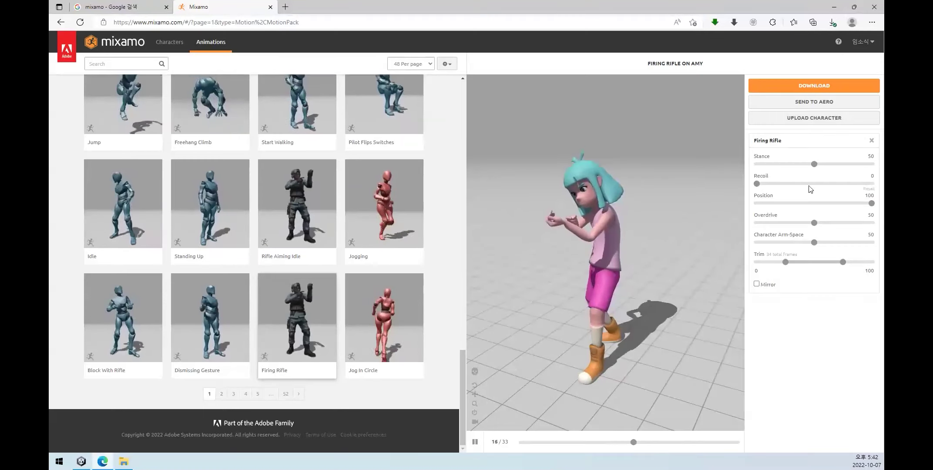
{"action": "left_click", "coordinate": [868, 190]}
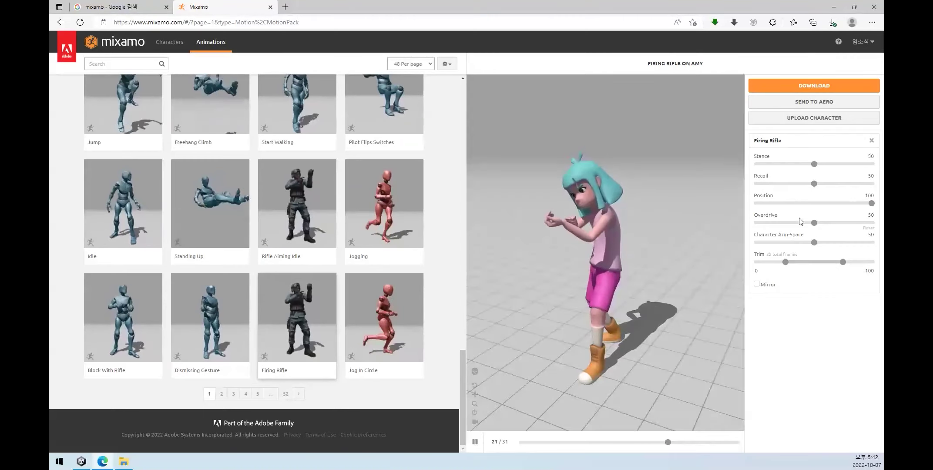
{"action": "left_click_drag", "start_coordinate": [714, 169], "coordinate": [718, 170]}
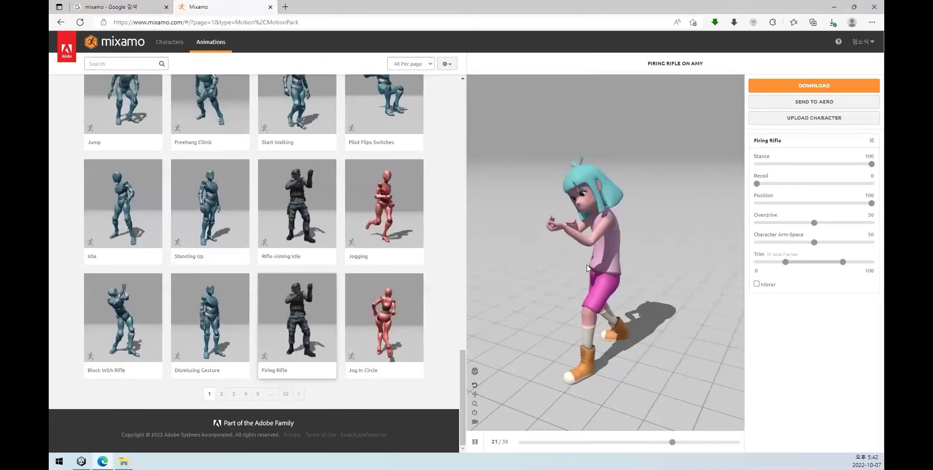
{"action": "left_click_drag", "start_coordinate": [872, 169], "coordinate": [740, 174]}
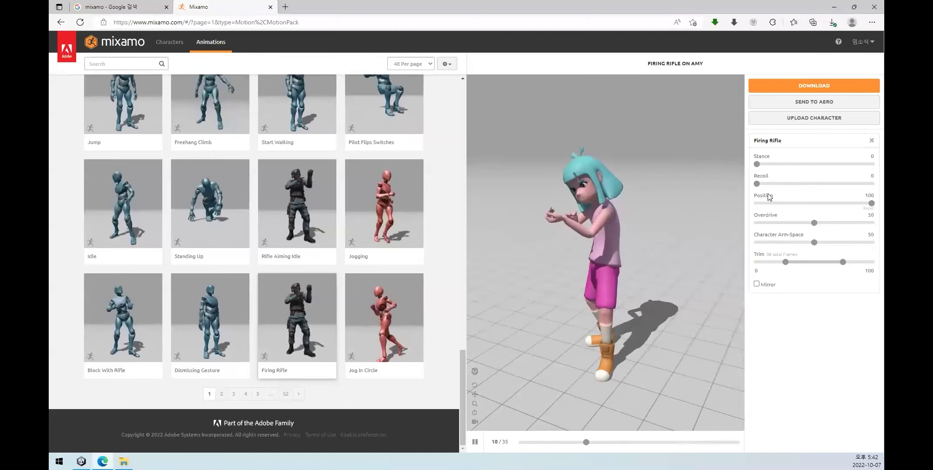
{"action": "left_click_drag", "start_coordinate": [757, 185], "coordinate": [871, 185]}
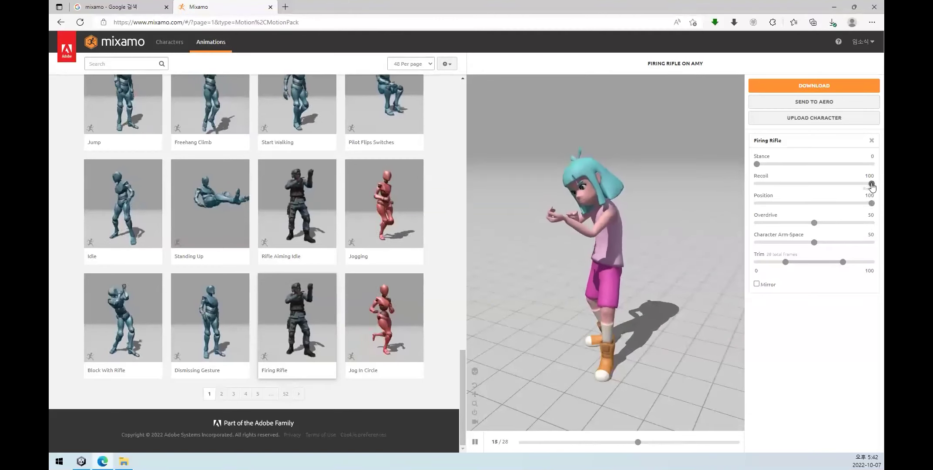
{"action": "left_click_drag", "start_coordinate": [871, 184], "coordinate": [757, 184]}
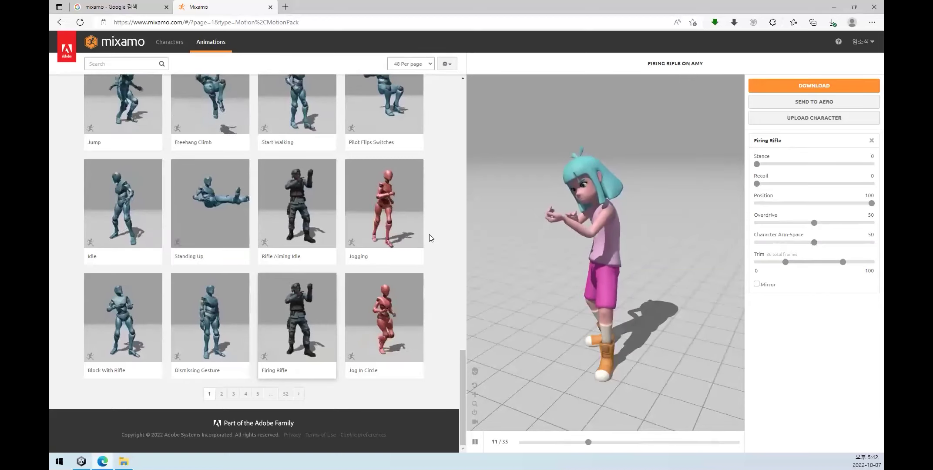
{"action": "left_click", "coordinate": [159, 316]}
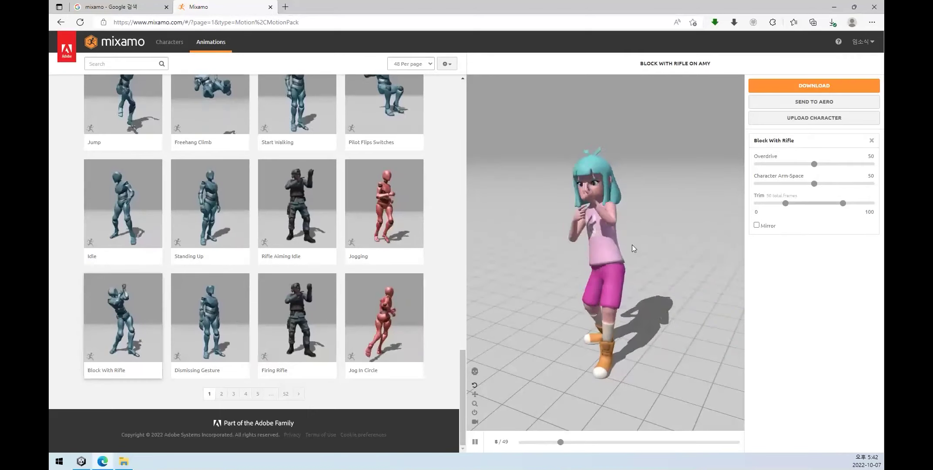
Download Block With Rifle through the Download Settings dialog.
{"action": "left_click", "coordinate": [798, 87]}
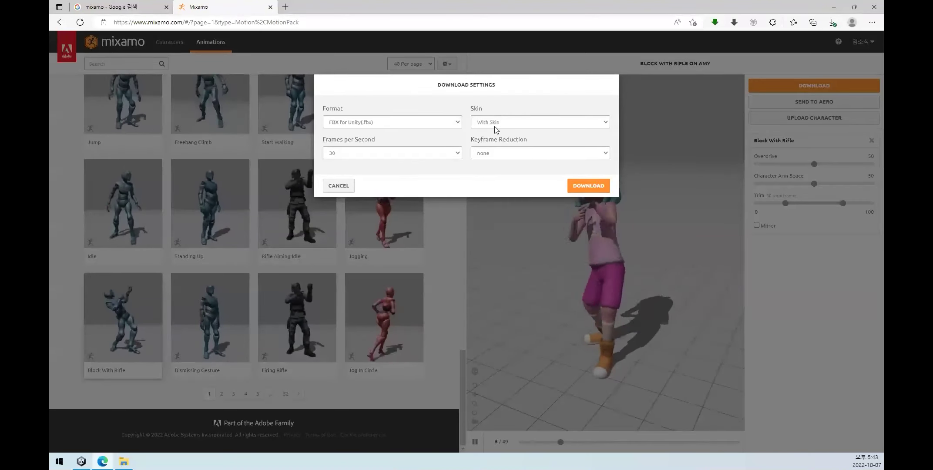
{"action": "left_click", "coordinate": [506, 122]}
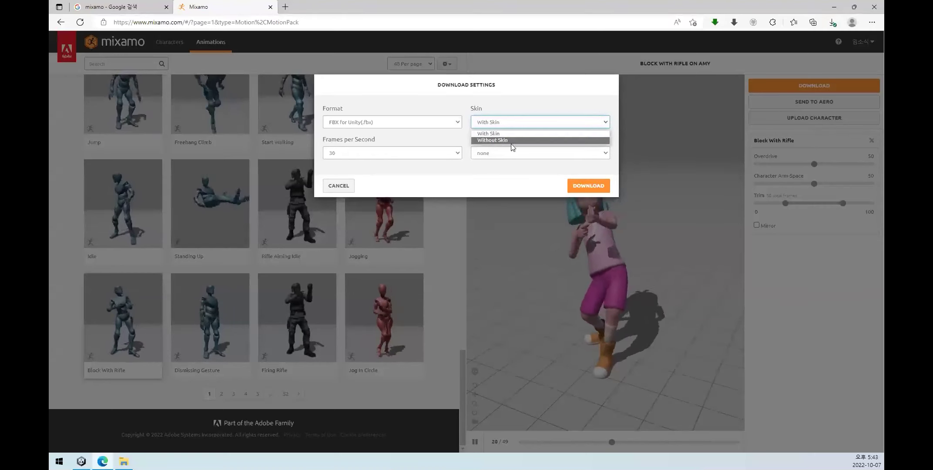
{"action": "left_click", "coordinate": [513, 97]}
{"action": "left_click", "coordinate": [588, 185]}
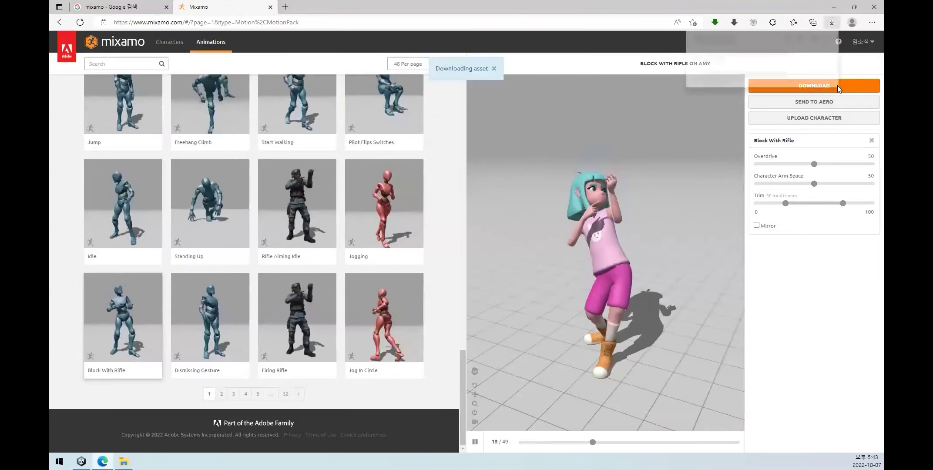
Download Block With Rifle again with Skin set to Without Skin.
{"action": "left_click", "coordinate": [851, 85]}
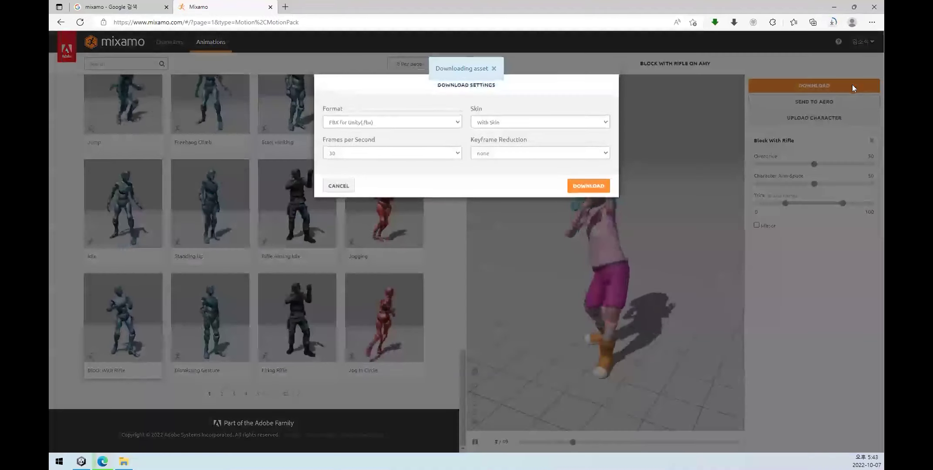
{"action": "left_click", "coordinate": [515, 126]}
{"action": "left_click", "coordinate": [503, 141]}
{"action": "left_click", "coordinate": [588, 186]}
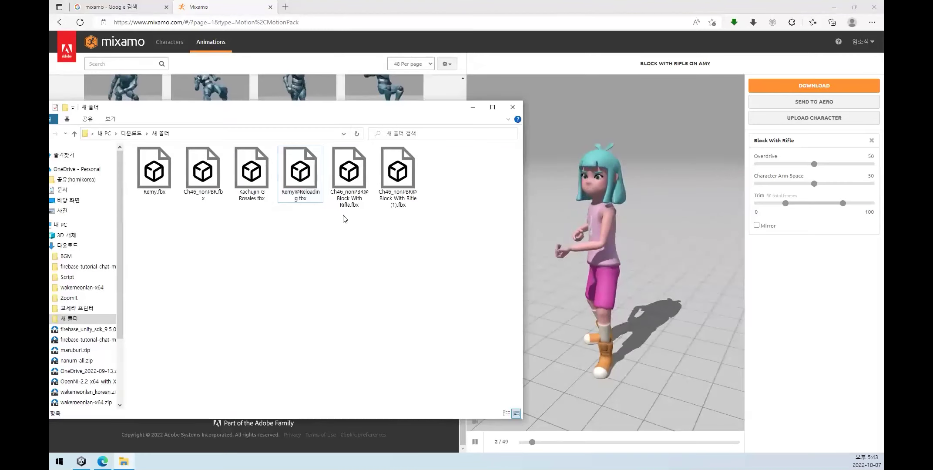
Drag both Ch46_nonPBR@Block With Rifle FBX files from the downloads folder into Unity's Assets.
{"action": "left_click", "coordinate": [352, 199]}
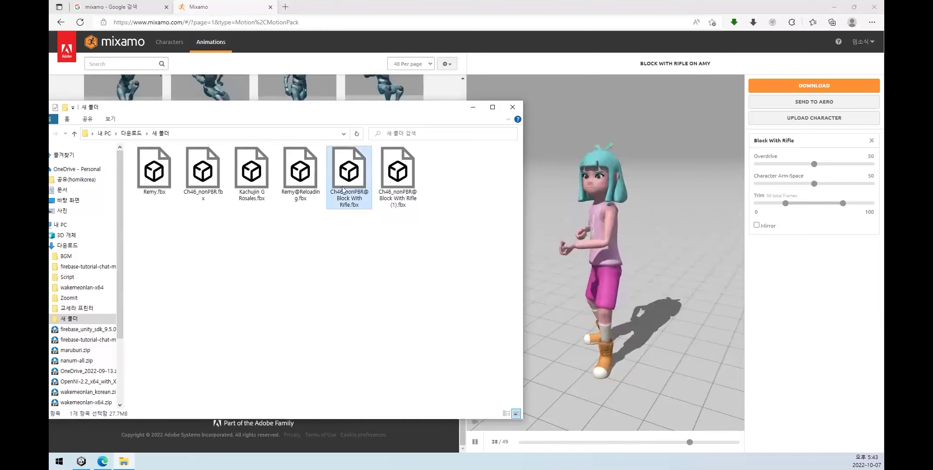
{"action": "left_click", "coordinate": [398, 210]}
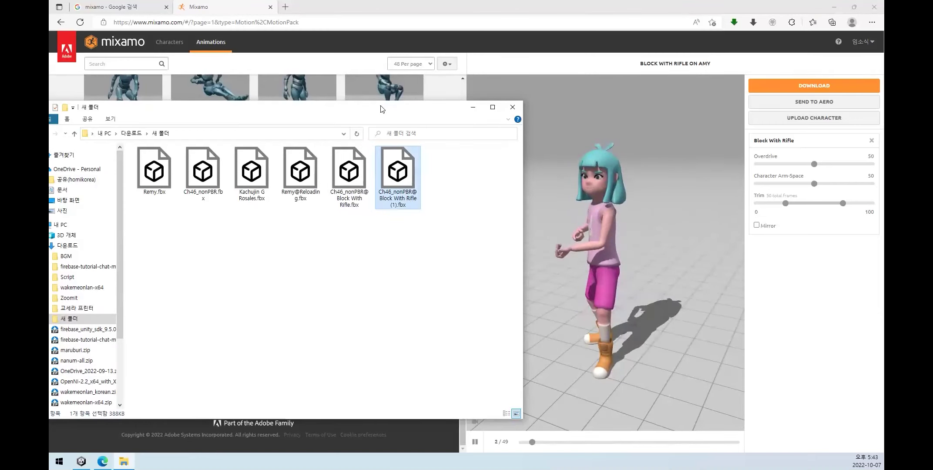
{"action": "left_click_drag", "start_coordinate": [381, 109], "coordinate": [525, 104]}
{"action": "left_click_drag", "start_coordinate": [528, 254], "coordinate": [471, 143]}
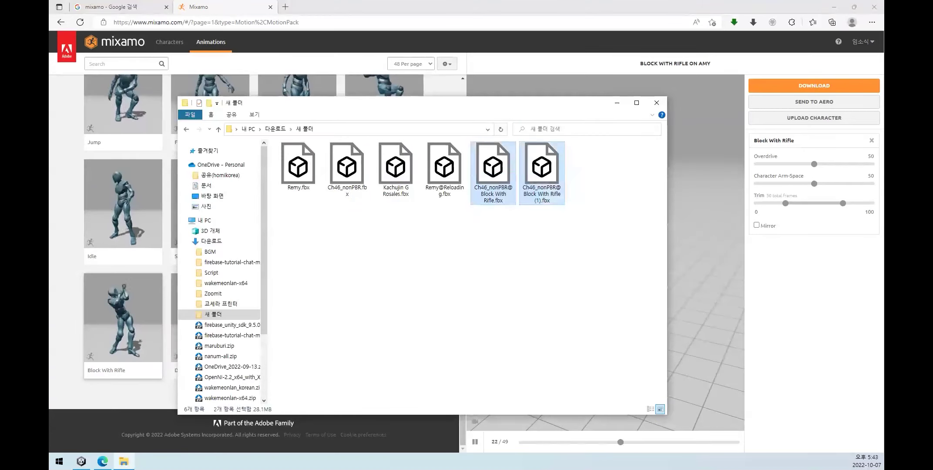
{"action": "key", "text": "alt+Tab"}
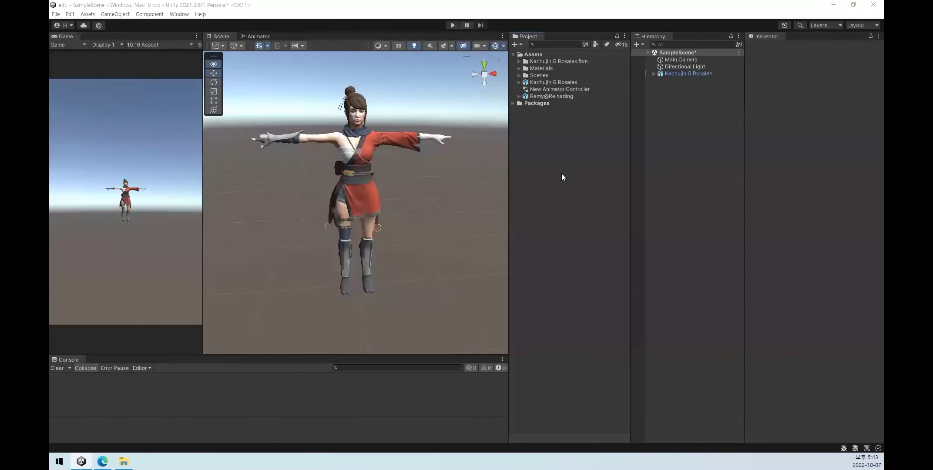
{"action": "key", "text": "alt+Tab"}
{"action": "left_click_drag", "start_coordinate": [379, 222], "coordinate": [565, 158]}
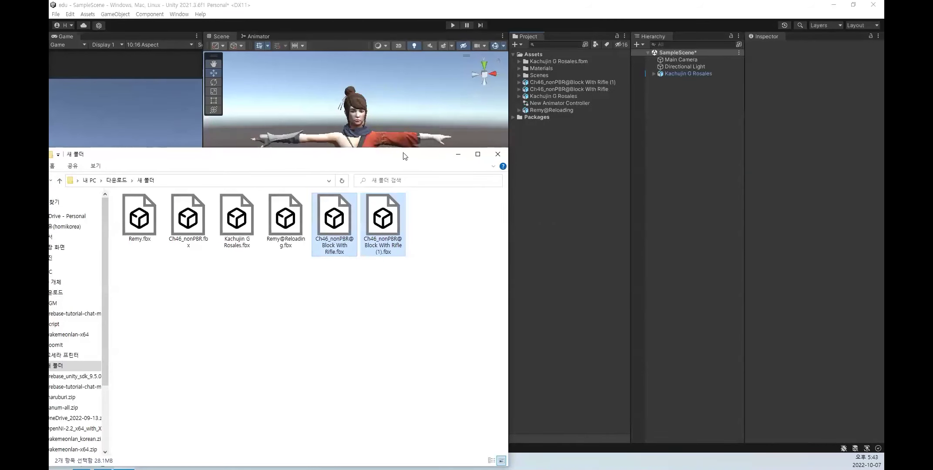
{"action": "left_click_drag", "start_coordinate": [408, 153], "coordinate": [501, 104]}
{"action": "left_click", "coordinate": [603, 259]}
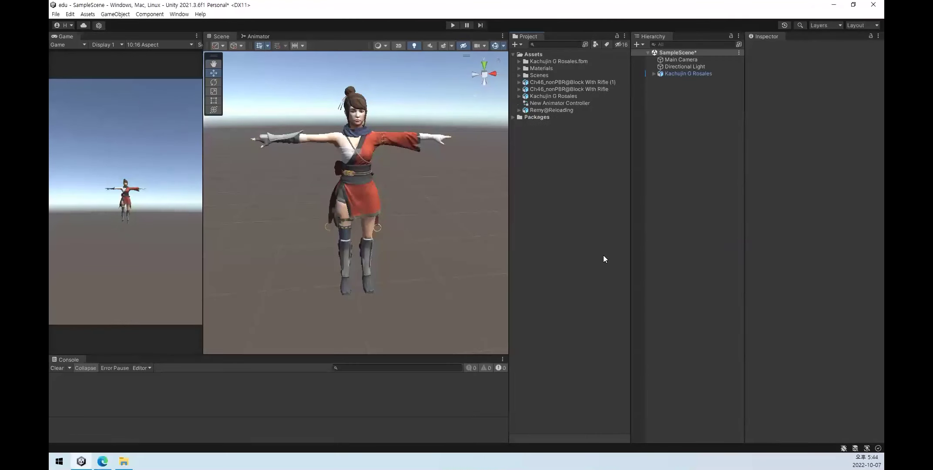
Rename Ch46_nonPBR@Block With Rifle (1) to 'Block With Rifle_with skin'.
{"action": "left_click", "coordinate": [601, 84]}
{"action": "key", "text": "F2"}
{"action": "key", "text": "End"}
{"action": "key", "text": "BackSpace"}
{"action": "key", "text": "BackSpace"}
{"action": "key", "text": "BackSpace"}
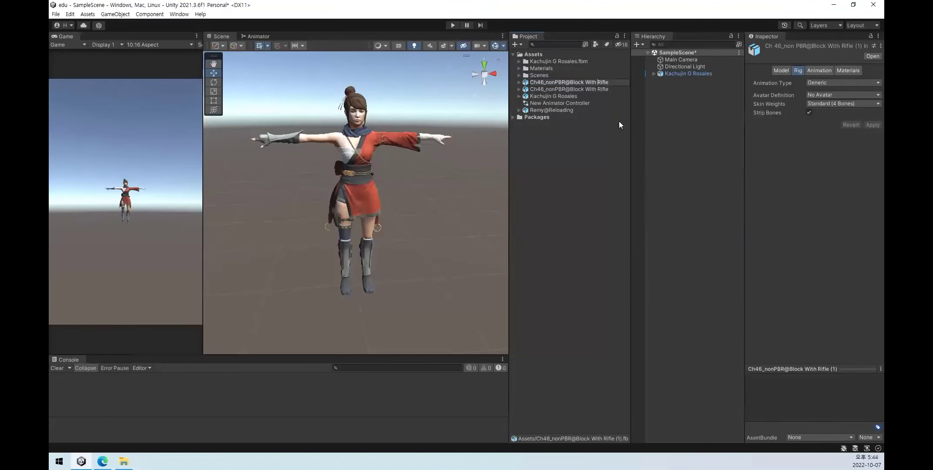
{"action": "key", "text": "Home"}
{"action": "key", "text": "shift+Right"}
{"action": "key", "text": "shift+Right"}
Rename the remaining Ch46_nonPBR@Block With Rifle asset to 'Block With Rifle_with skin'.
{"action": "key", "text": "shift+Right"}
{"action": "key", "text": "shift+Right"}
{"action": "key", "text": "shift+Right"}
{"action": "key", "text": "shift+Right"}
{"action": "key", "text": "BackSpace"}
{"action": "type", "text": "_with"}
{"action": "type", "text": " skin"}
{"action": "key", "text": "Return"}
Change that asset's name to 'Block With Rifle_with out skin'.
{"action": "key", "text": "Down"}
{"action": "key", "text": "F2"}
{"action": "key", "text": "Escape"}
{"action": "key", "text": "Up"}
{"action": "key", "text": "F2"}
{"action": "key", "text": "ctrl+Left"}
{"action": "type", "text": "out"}
{"action": "key", "text": "Return"}
{"action": "key", "text": "Down"}
{"action": "key", "text": "F2"}
{"action": "key", "text": "shift+Right"}
{"action": "key", "text": "shift+Right"}
{"action": "key", "text": "shift+Right"}
{"action": "key", "text": "shift+Right"}
{"action": "key", "text": "shift+Right"}
{"action": "key", "text": "Delete"}
{"action": "type", "text": "_with skin"}
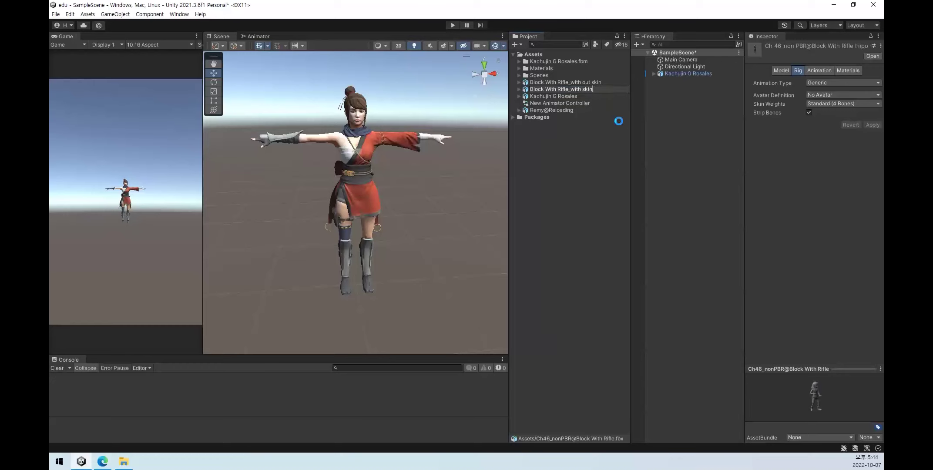
{"action": "key", "text": "Return"}
{"action": "left_click", "coordinate": [589, 188]}
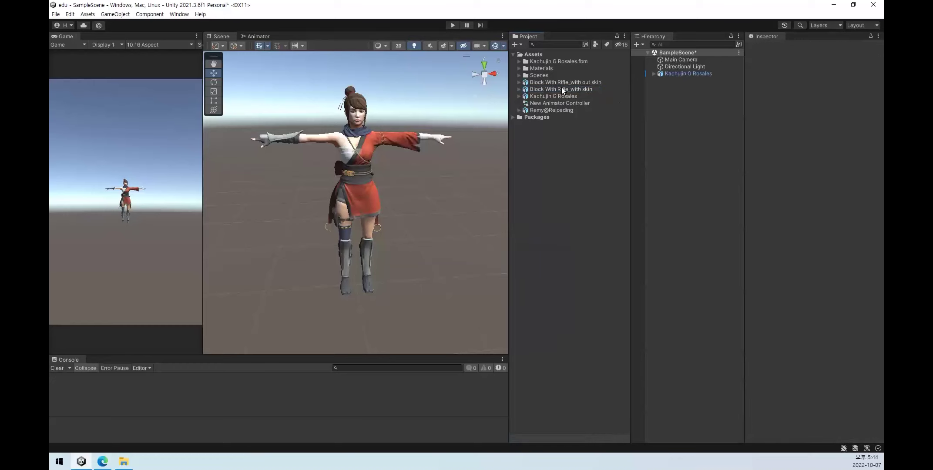
Create a new folder named Animation in Assets.
{"action": "right_click", "coordinate": [556, 172]}
{"action": "mouse_move", "coordinate": [596, 172]}
{"action": "left_click", "coordinate": [745, 64]}
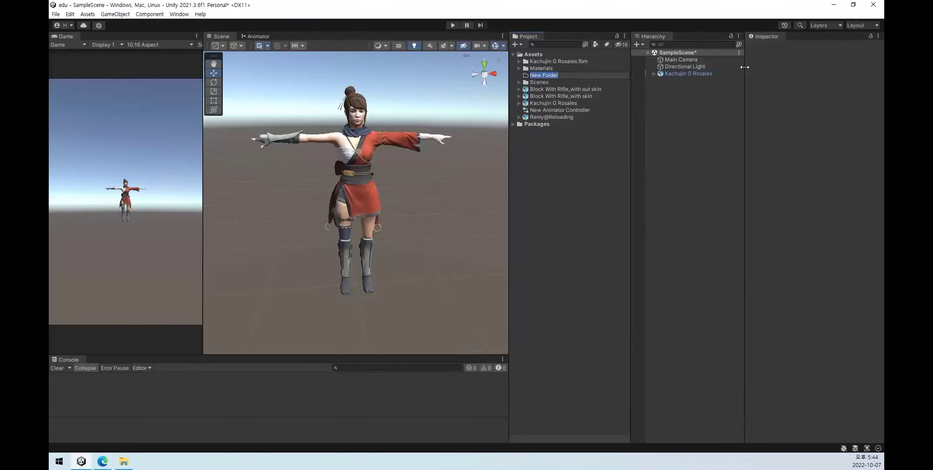
{"action": "type", "text": "Anim"}
{"action": "type", "text": "atio"}
{"action": "type", "text": "n"}
{"action": "key", "text": "Return"}
Move both Block With Rifle assets into the Animation folder and expand it.
{"action": "left_click", "coordinate": [564, 142]}
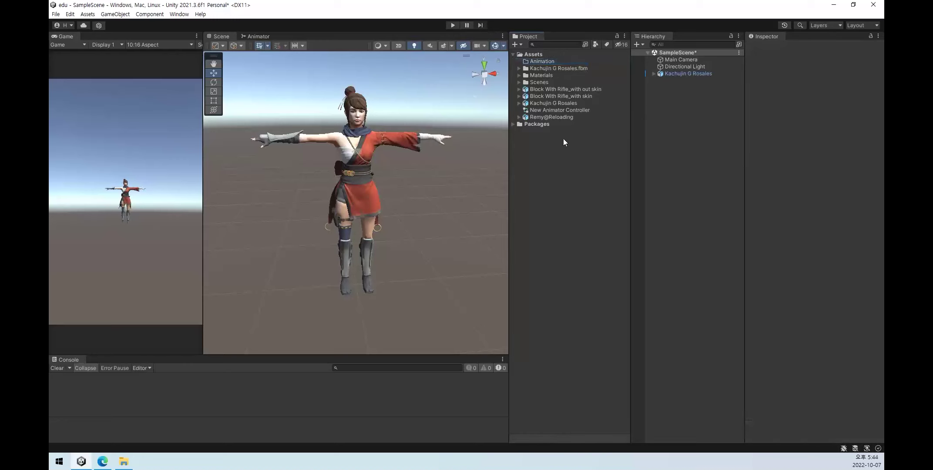
{"action": "left_click", "coordinate": [569, 91]}
{"action": "left_click", "coordinate": [569, 96], "text": "shift"}
{"action": "left_click_drag", "start_coordinate": [569, 95], "coordinate": [520, 62]}
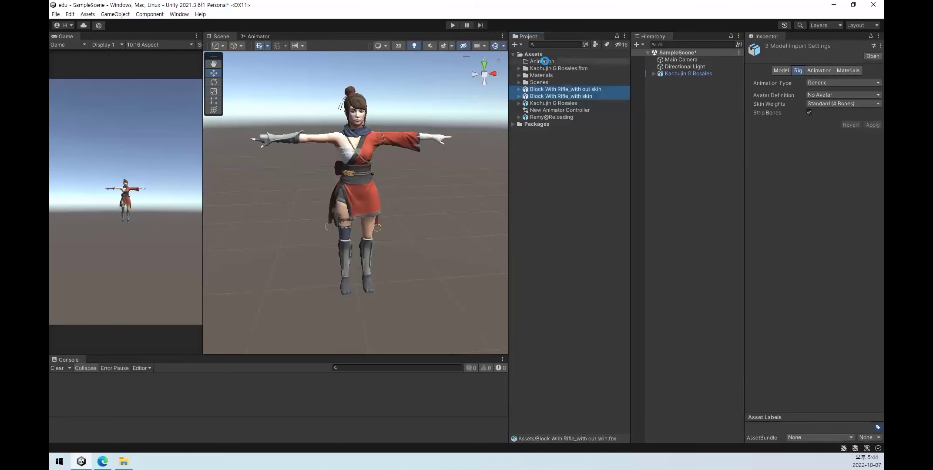
{"action": "left_click", "coordinate": [579, 196]}
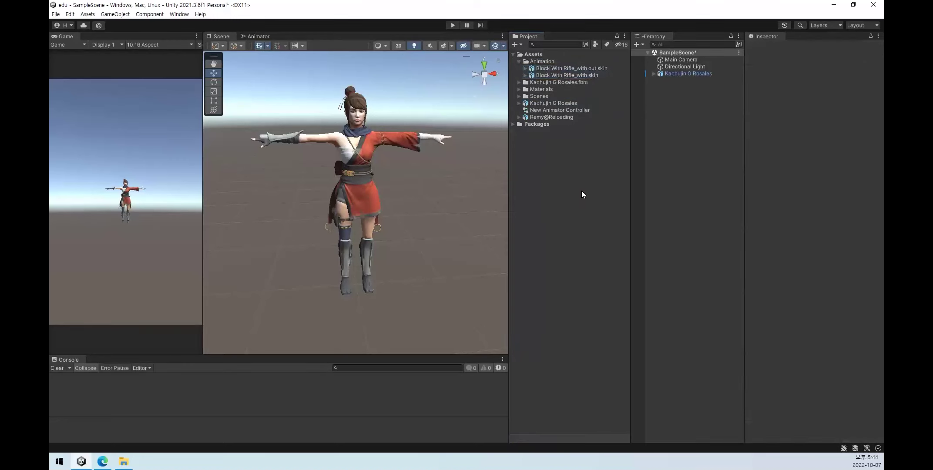
{"action": "left_click", "coordinate": [553, 68]}
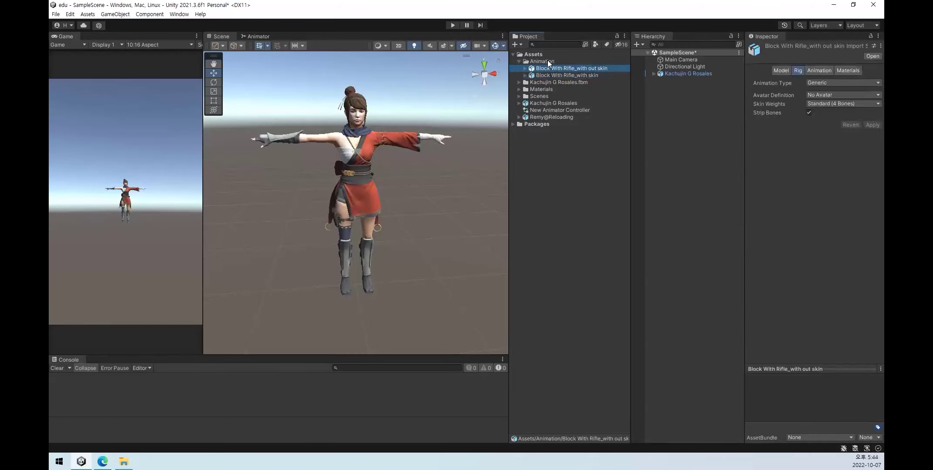
Show Block With Rifle_with skin's Model import settings and turn on Import Visibility.
{"action": "left_click", "coordinate": [558, 75]}
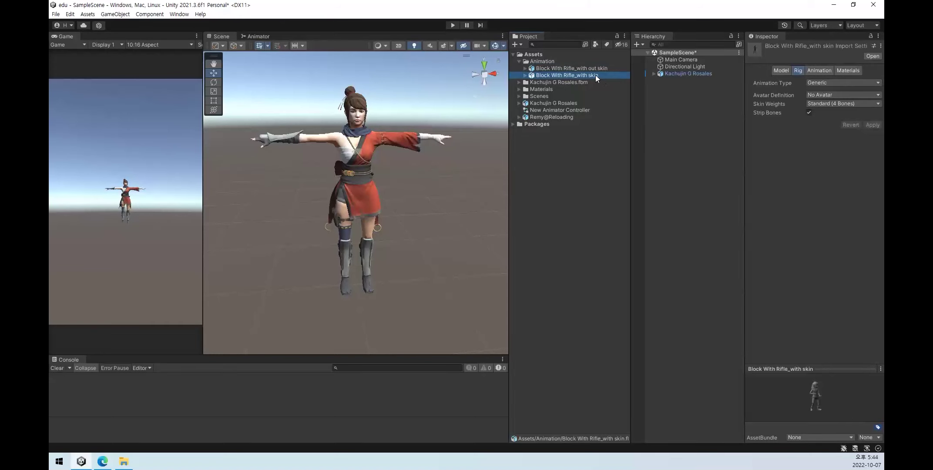
{"action": "left_click", "coordinate": [773, 72]}
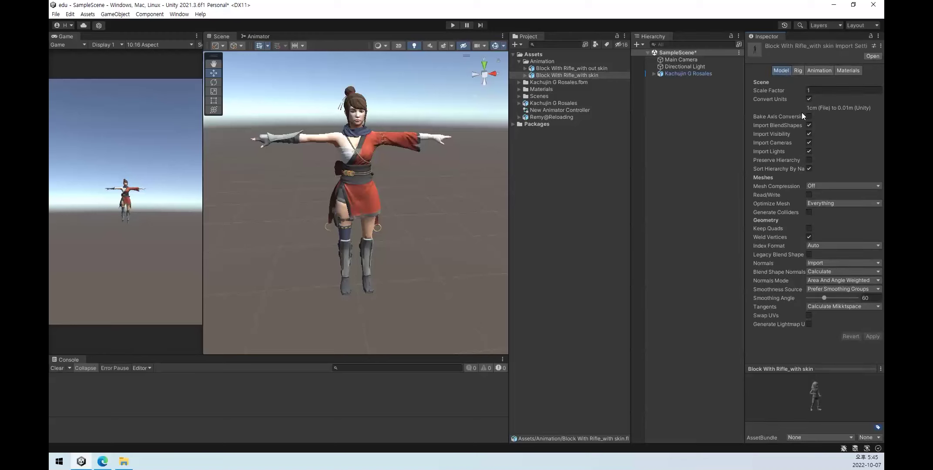
{"action": "left_click", "coordinate": [809, 133]}
{"action": "mouse_move", "coordinate": [771, 91]}
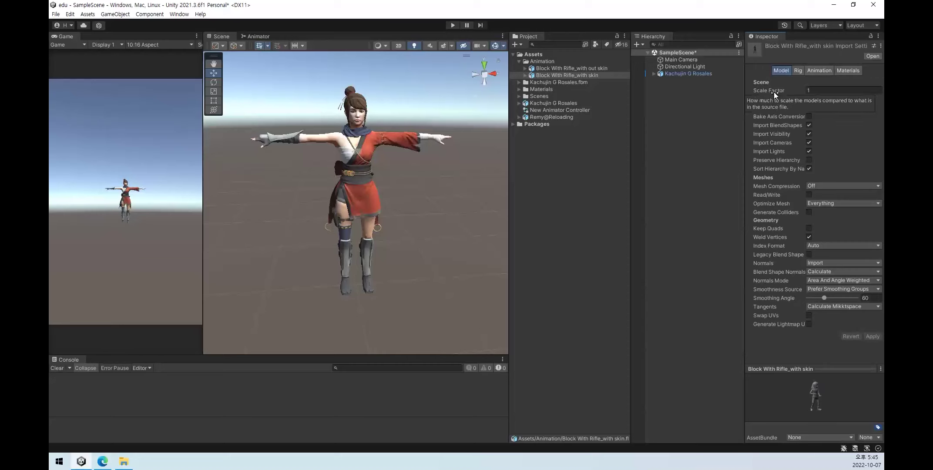
Set Block With Rifle_with skin's Rig Animation Type to Humanoid and apply it.
{"action": "left_click", "coordinate": [796, 71]}
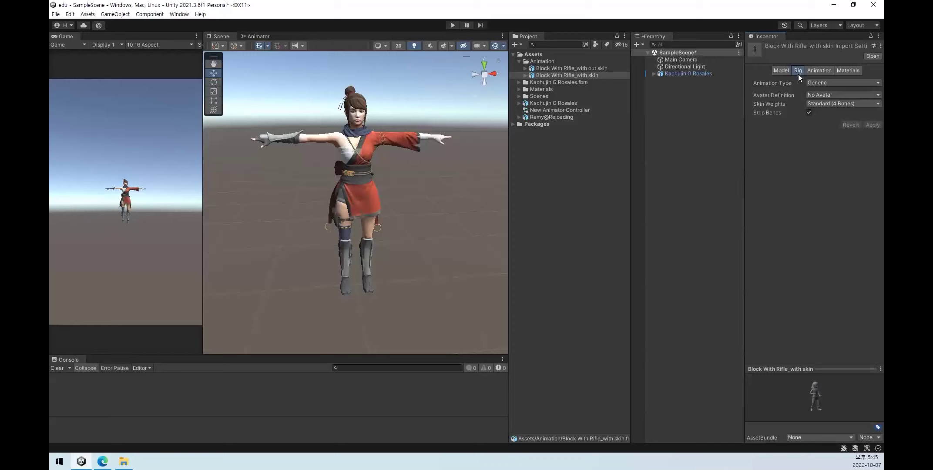
{"action": "left_click", "coordinate": [821, 83]}
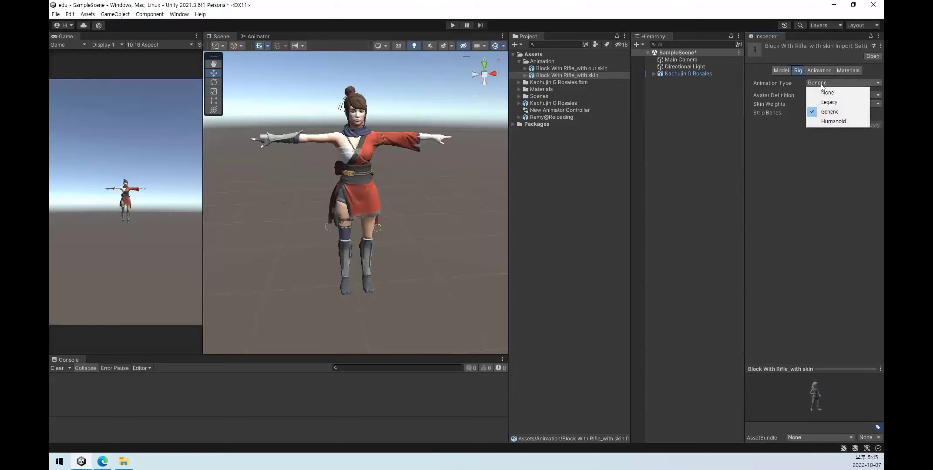
{"action": "left_click", "coordinate": [842, 112]}
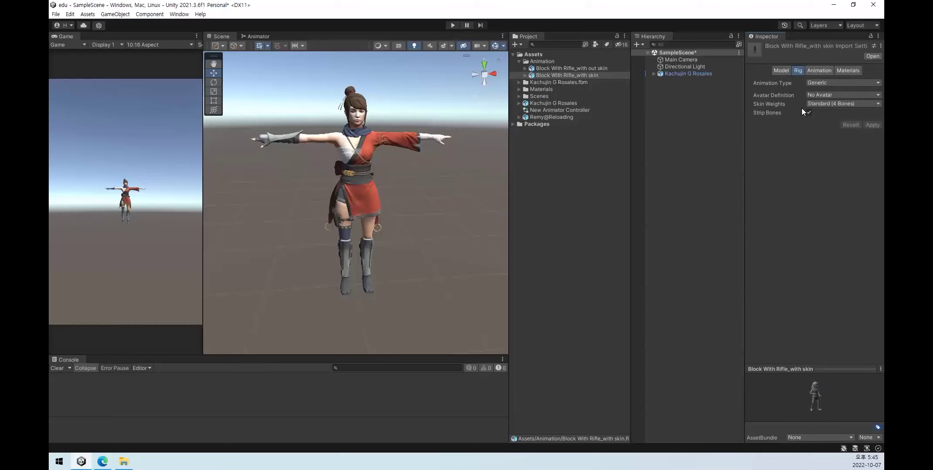
{"action": "left_click", "coordinate": [823, 84]}
{"action": "left_click", "coordinate": [830, 121]}
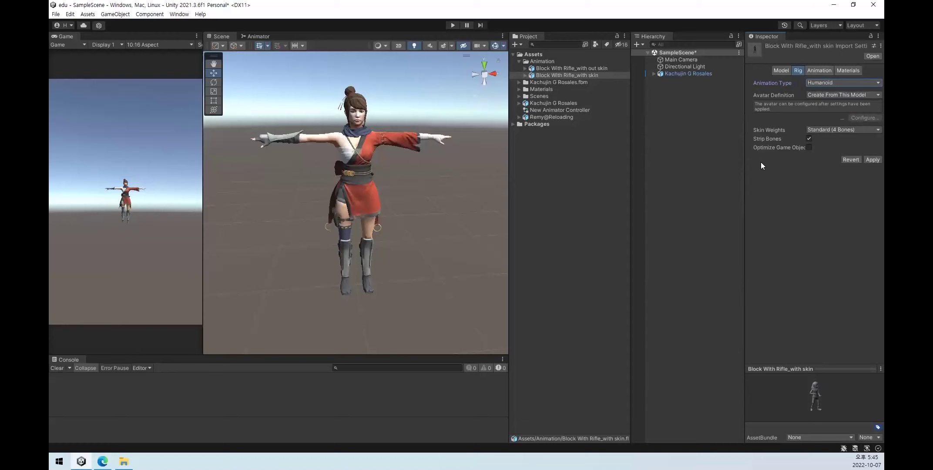
{"action": "left_click", "coordinate": [872, 158]}
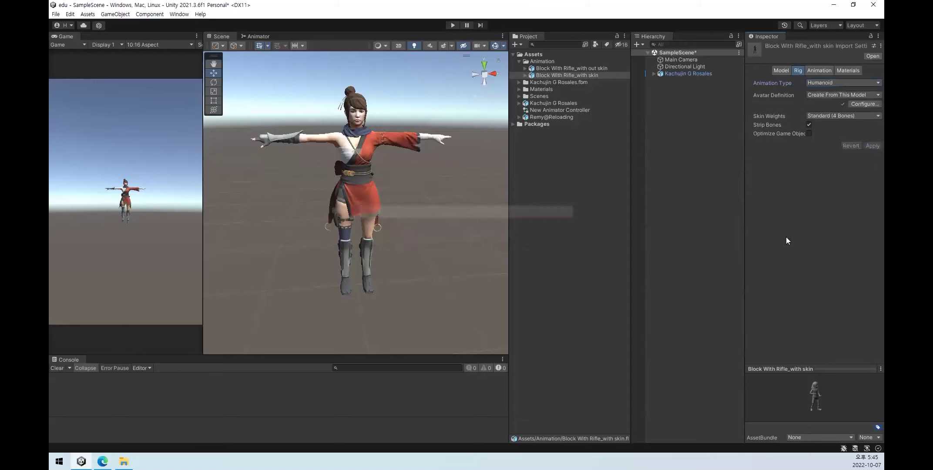
Review the avatar's humanoid bone Mapping in Avatar Configuration, then click Done.
{"action": "left_click", "coordinate": [855, 102]}
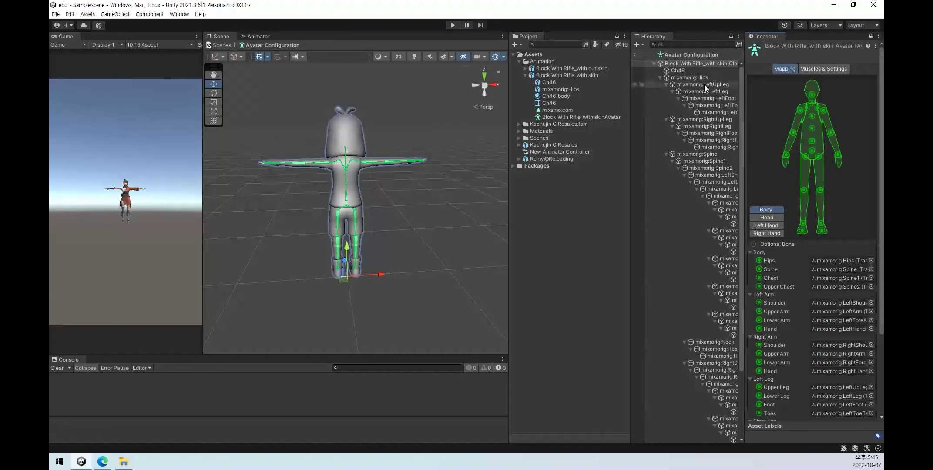
{"action": "left_click", "coordinate": [634, 54]}
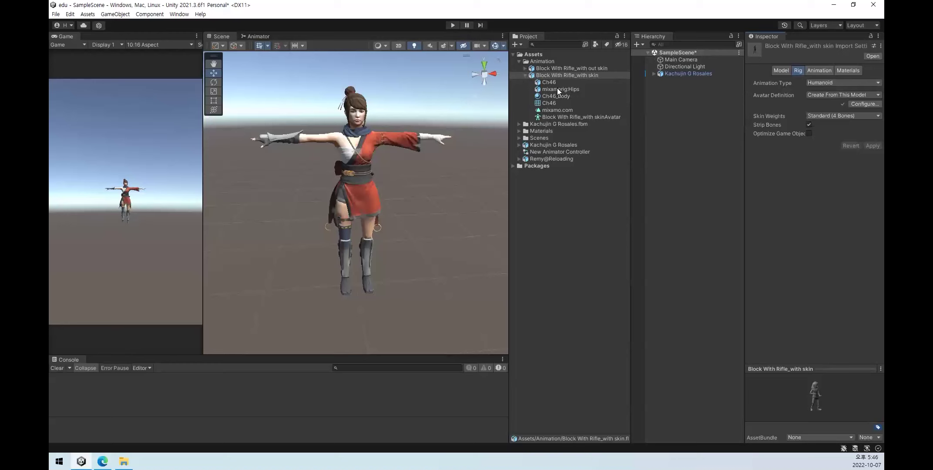
Browse the Kachujin G Rosales bone hierarchy, then reselect the Block With Rifle_with skin asset.
{"action": "left_click", "coordinate": [654, 74]}
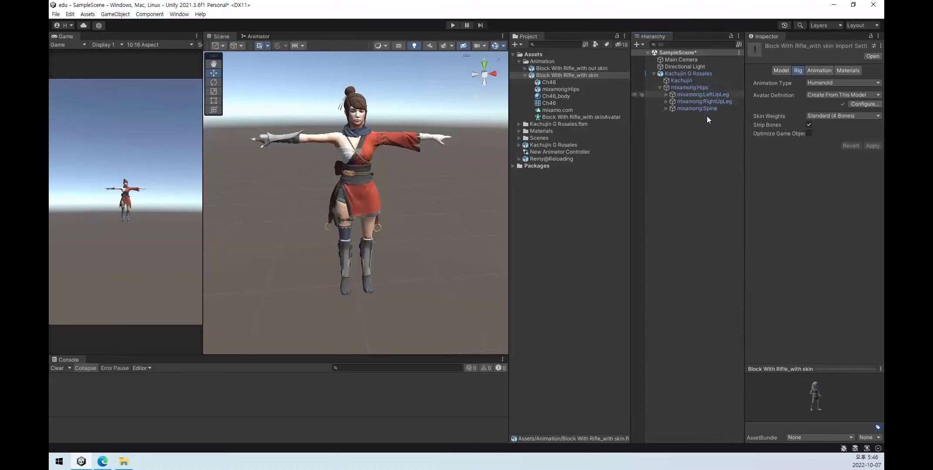
{"action": "left_click", "coordinate": [660, 88]}
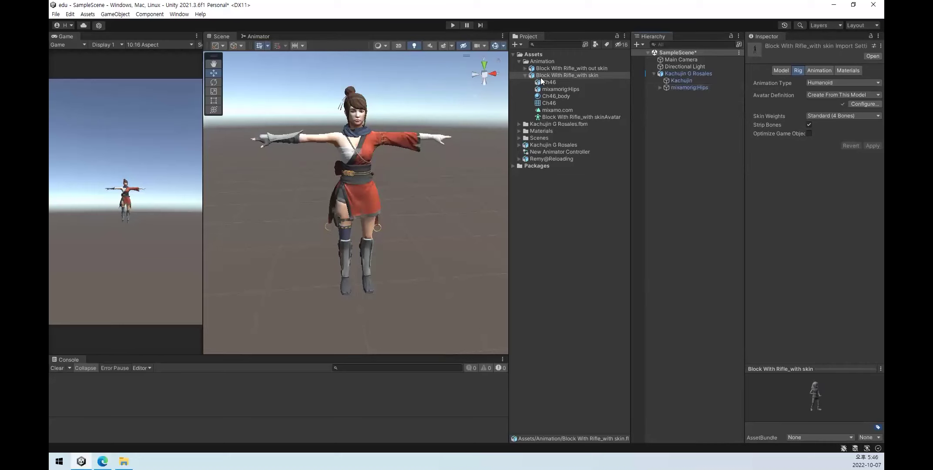
{"action": "left_click", "coordinate": [560, 75]}
{"action": "left_click", "coordinate": [683, 74]}
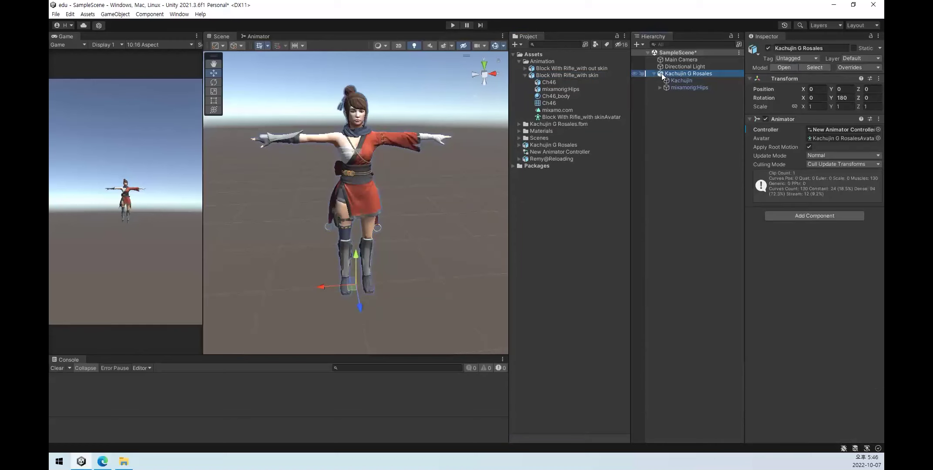
{"action": "left_click", "coordinate": [624, 154]}
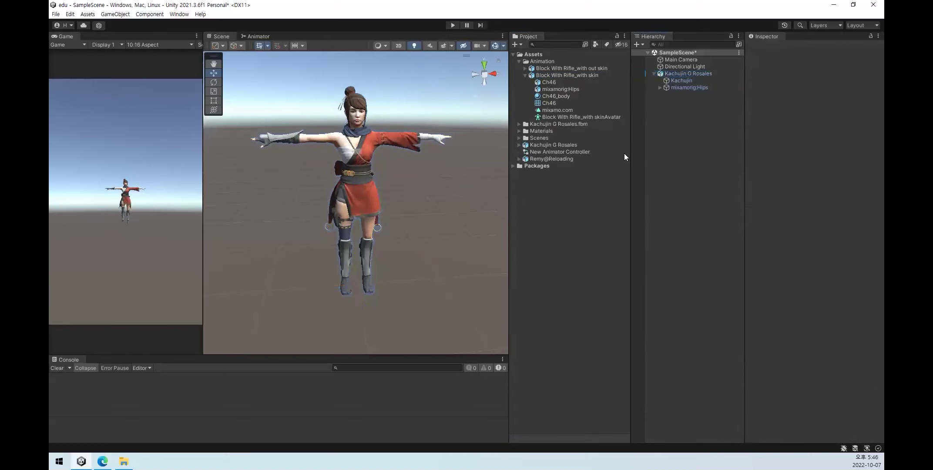
{"action": "left_click", "coordinate": [565, 75]}
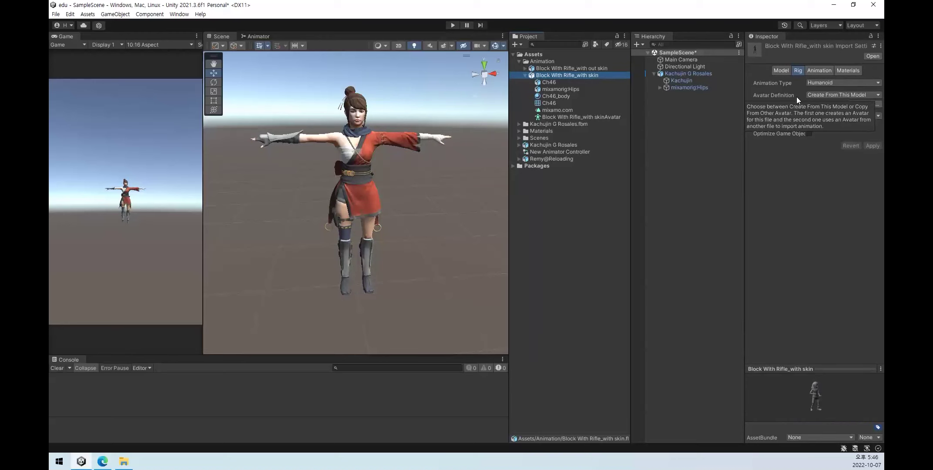
Review the mixamo.com clip settings, pause its preview, then view the Materials settings.
{"action": "left_click", "coordinate": [822, 71]}
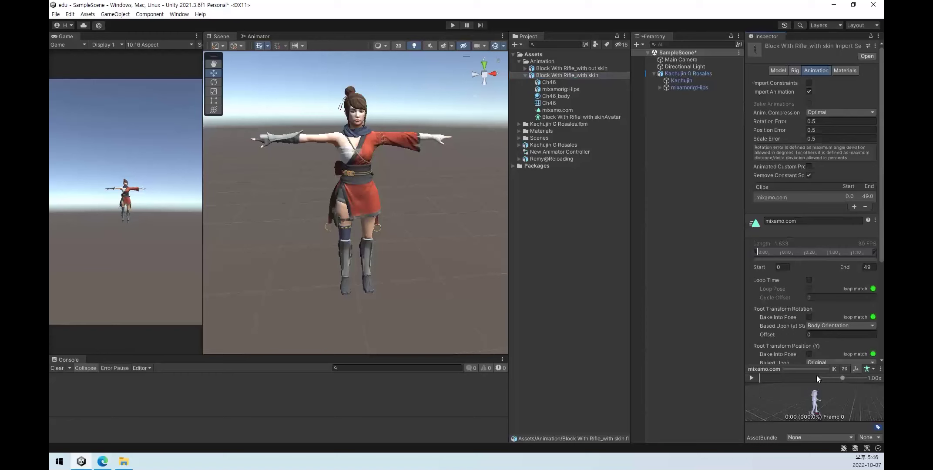
{"action": "scroll", "coordinate": [775, 295], "scroll_direction": "down", "scroll_amount": 3}
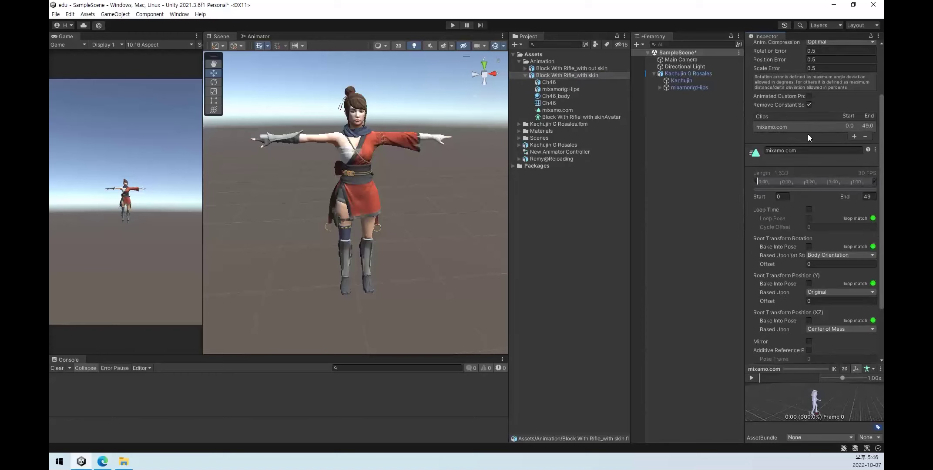
{"action": "scroll", "coordinate": [804, 317], "scroll_direction": "down", "scroll_amount": 3}
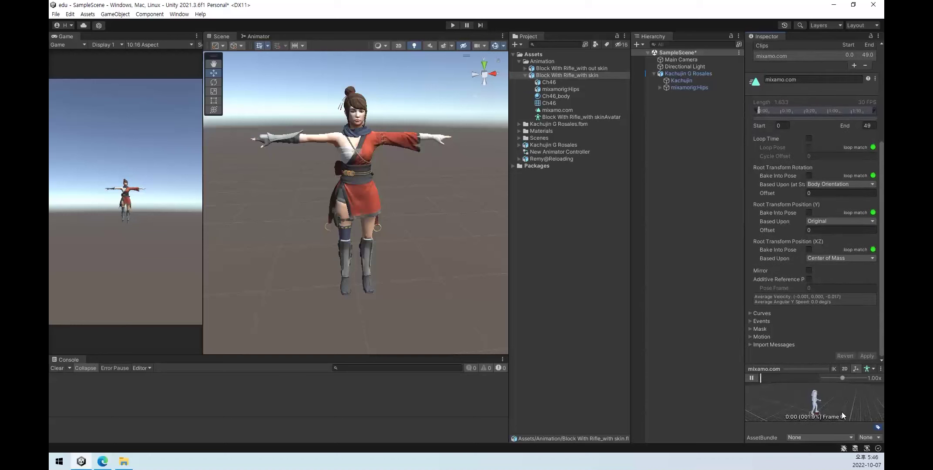
{"action": "left_click", "coordinate": [753, 378]}
{"action": "scroll", "coordinate": [769, 252], "scroll_direction": "up", "scroll_amount": 5}
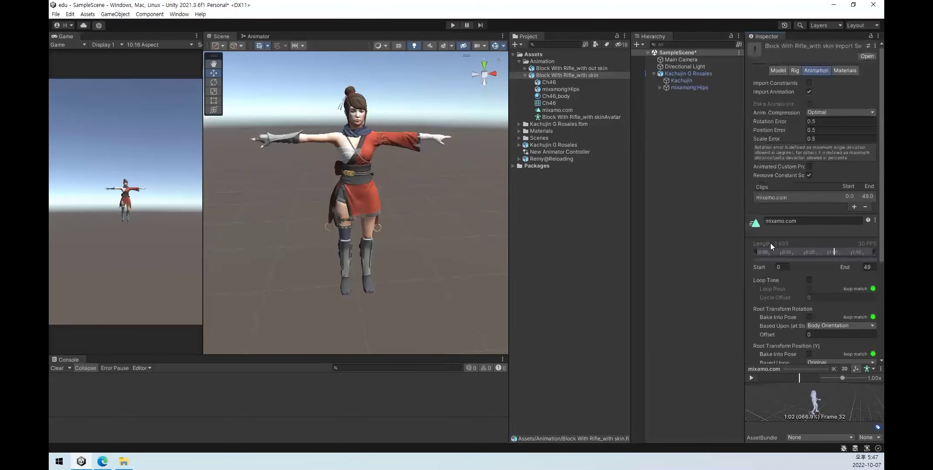
{"action": "left_click", "coordinate": [844, 72]}
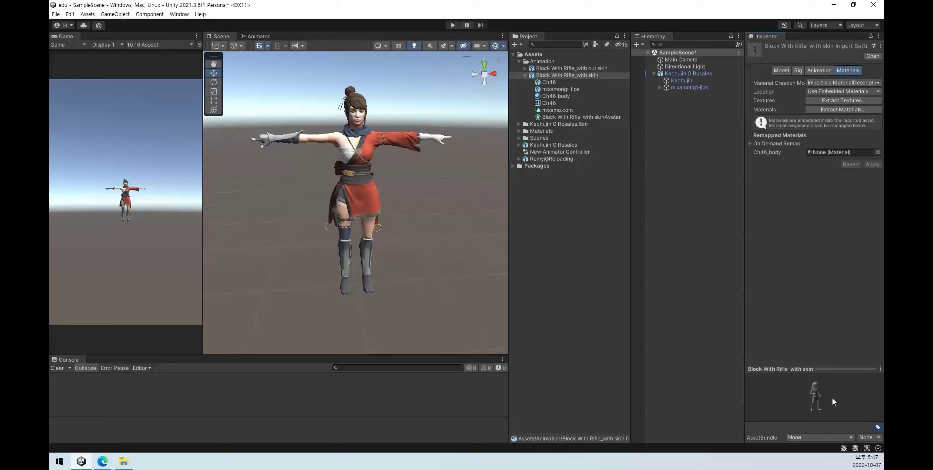
Select Block With Rifle_with out skin, then play and rewind its mixamo.com clip preview.
{"action": "left_click", "coordinate": [594, 69]}
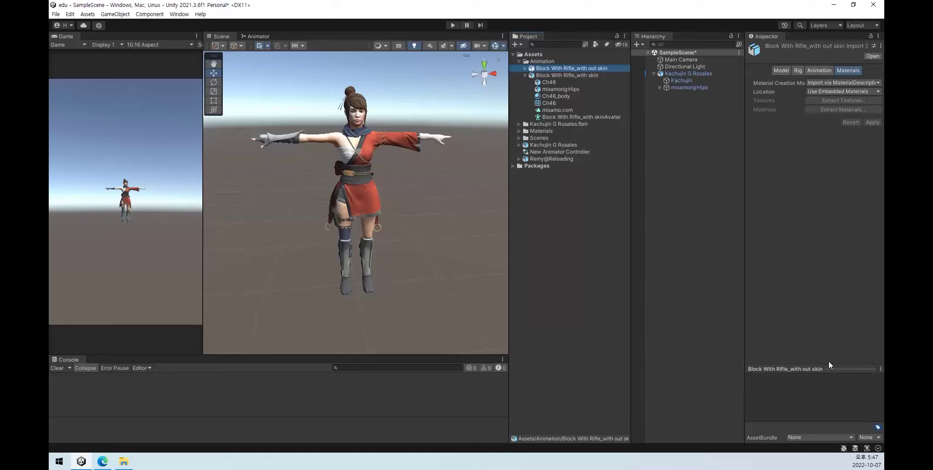
{"action": "left_click", "coordinate": [840, 109]}
{"action": "left_click", "coordinate": [821, 70]}
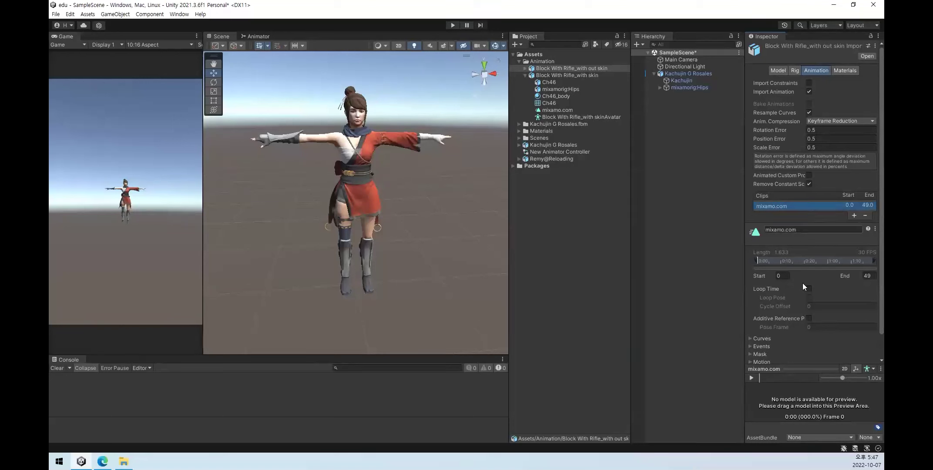
{"action": "left_click", "coordinate": [750, 378]}
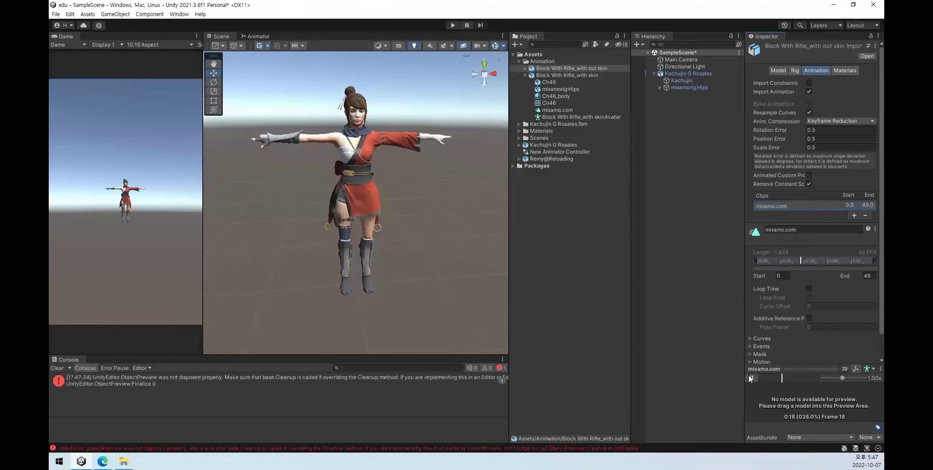
{"action": "left_click_drag", "start_coordinate": [797, 379], "coordinate": [737, 380]}
Apply a Humanoid rig to Block With Rifle_with out skin and preview its clip.
{"action": "left_click", "coordinate": [797, 68]}
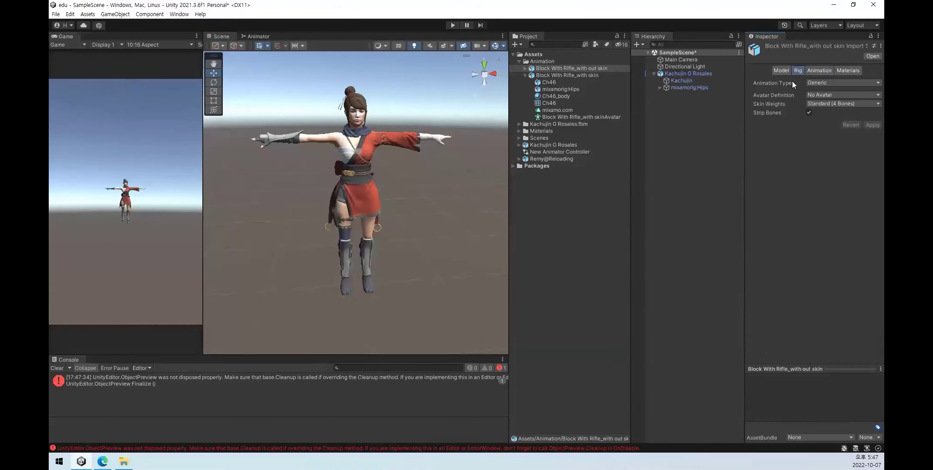
{"action": "left_click", "coordinate": [820, 82]}
{"action": "left_click", "coordinate": [834, 122]}
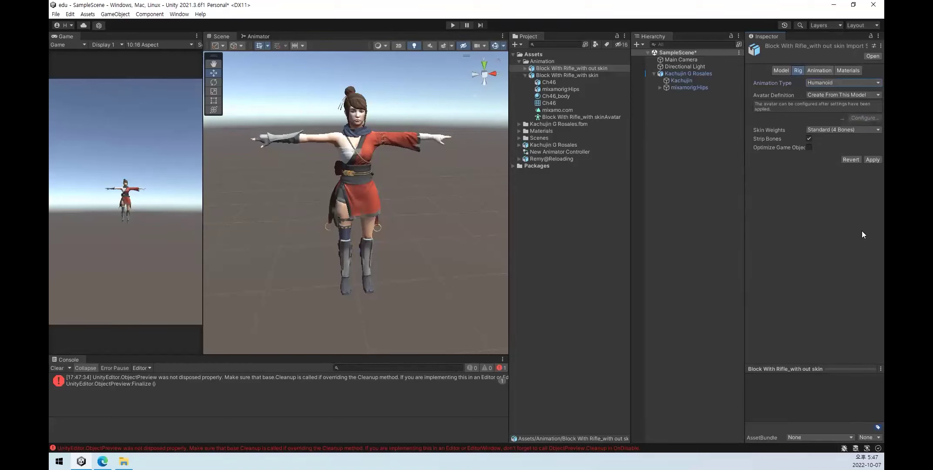
{"action": "left_click", "coordinate": [871, 161]}
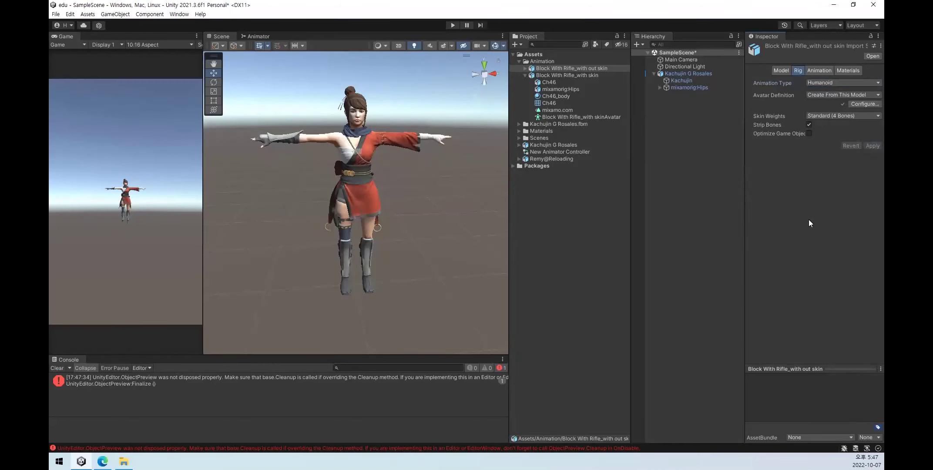
{"action": "left_click", "coordinate": [819, 70]}
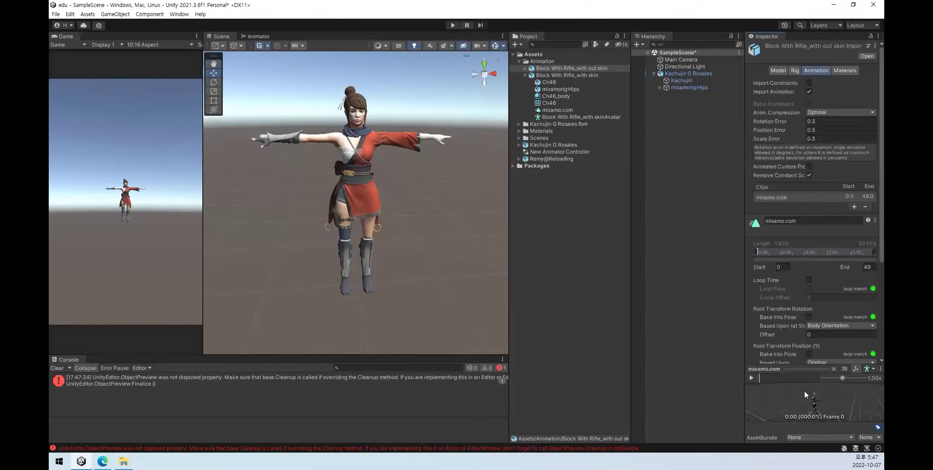
{"action": "left_click", "coordinate": [752, 378]}
{"action": "scroll", "coordinate": [819, 400], "scroll_direction": "up", "scroll_amount": 3}
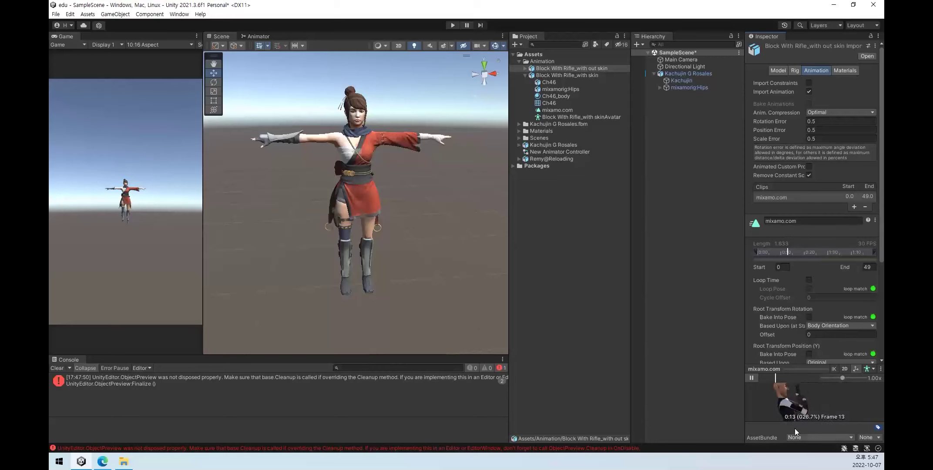
{"action": "mouse_move", "coordinate": [802, 403]}
{"action": "left_mouse_down"}
{"action": "mouse_move", "coordinate": [812, 406]}
{"action": "mouse_move", "coordinate": [799, 405]}
{"action": "left_mouse_up"}
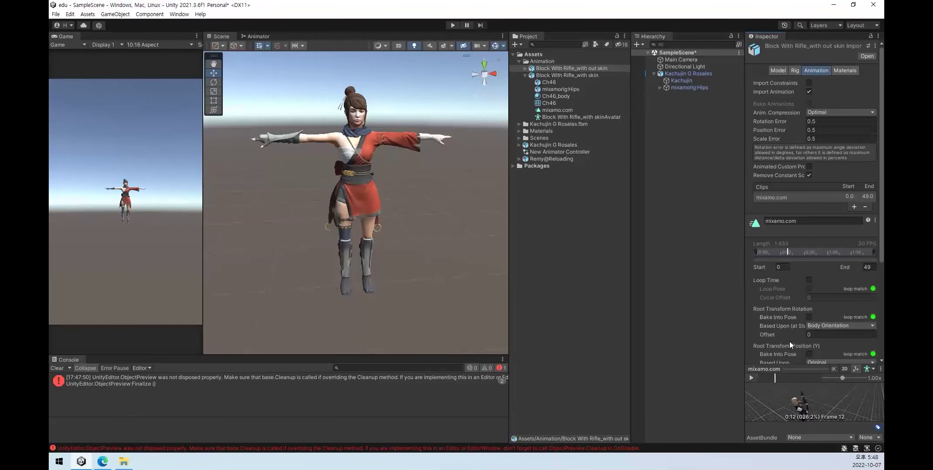
Play and stop the with-skin clip preview, then collapse the with-skin asset's contents.
{"action": "left_click", "coordinate": [566, 75]}
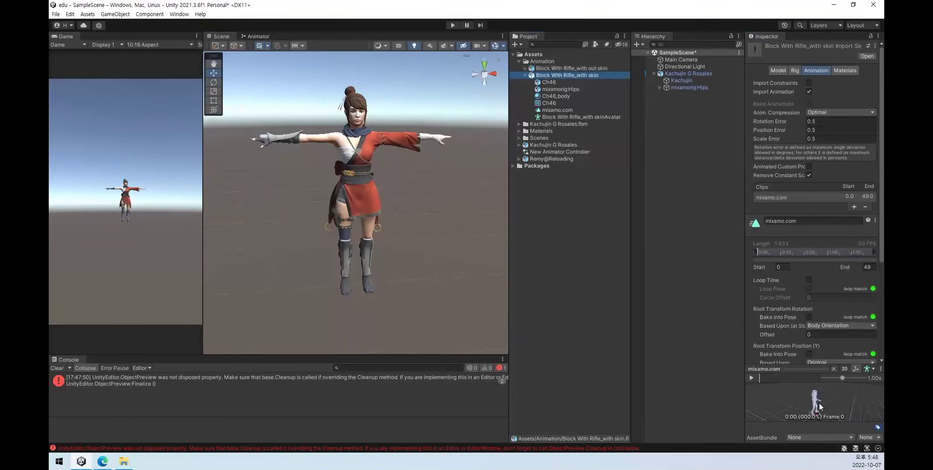
{"action": "left_click", "coordinate": [750, 378]}
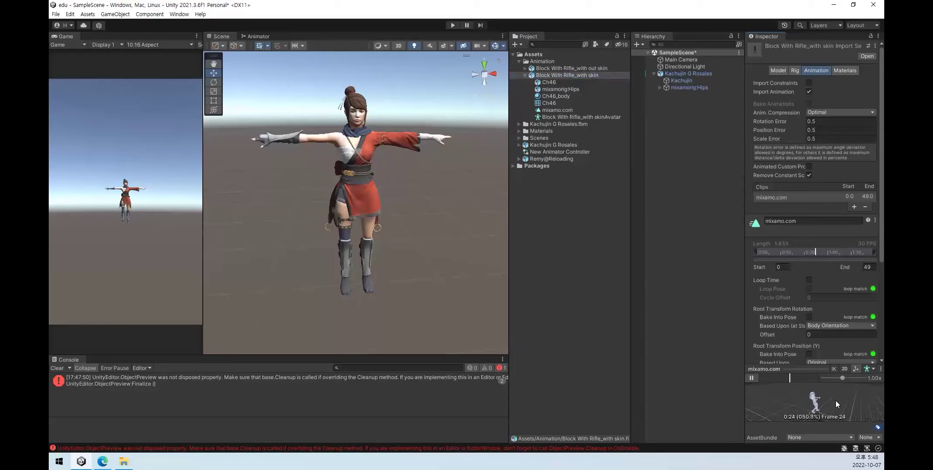
{"action": "left_click", "coordinate": [753, 378]}
{"action": "left_click", "coordinate": [590, 68]}
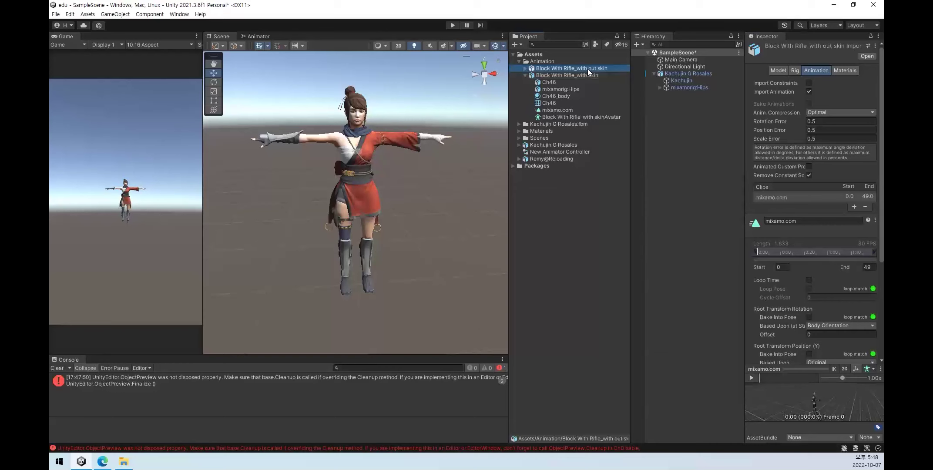
{"action": "left_click", "coordinate": [524, 74]}
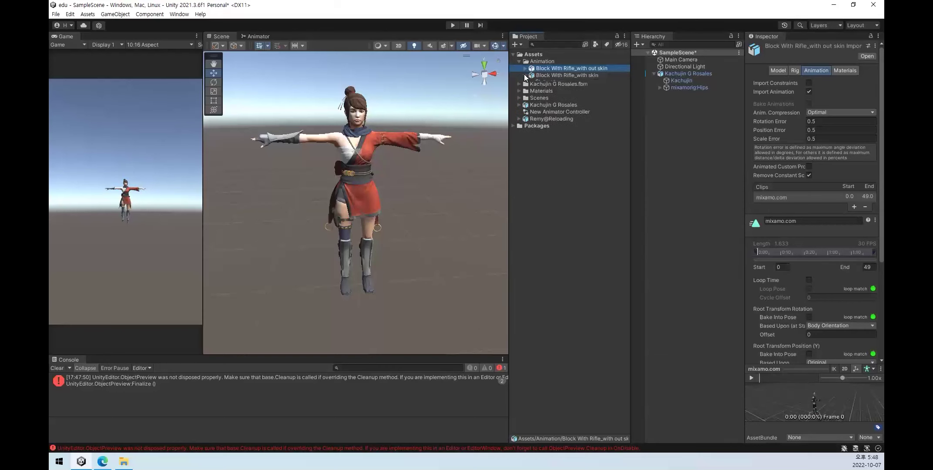
{"action": "right_click", "coordinate": [546, 75]}
Check the Animation folder's FBX files in Explorer, then return and select Kachujin G Rosales.
{"action": "left_click", "coordinate": [573, 91]}
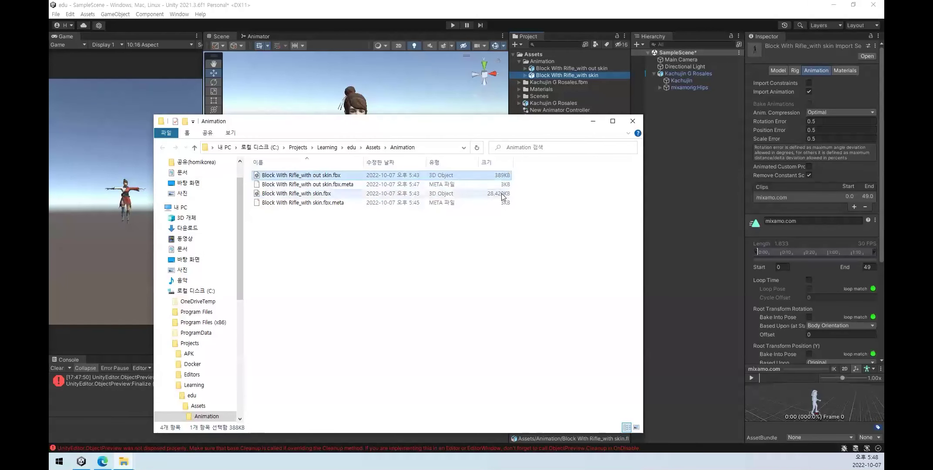
{"action": "left_click", "coordinate": [563, 199]}
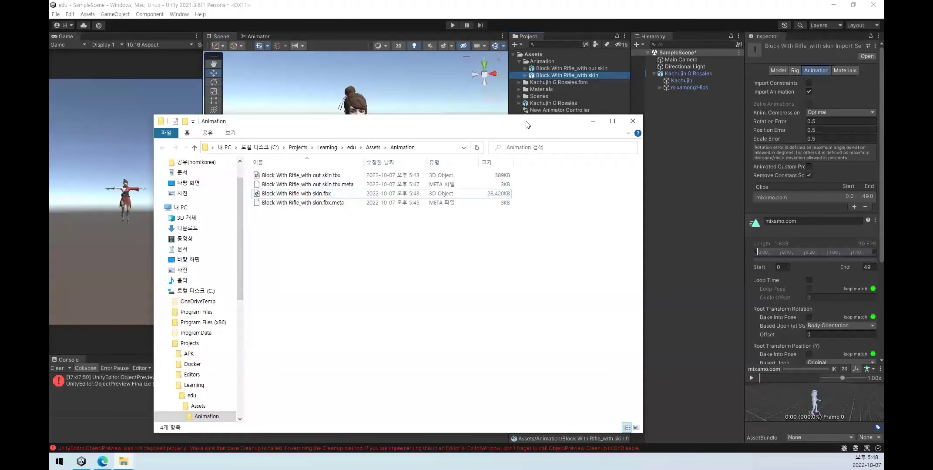
{"action": "left_click", "coordinate": [632, 121]}
{"action": "left_click", "coordinate": [549, 103]}
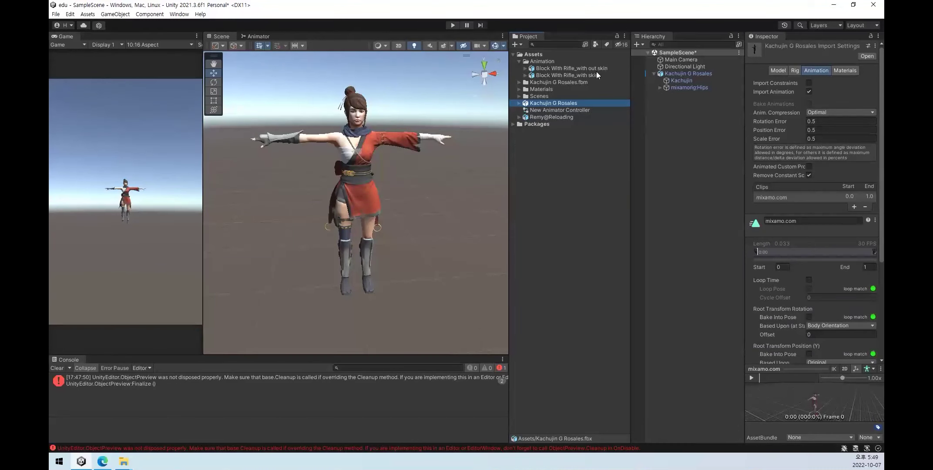
Show Block With Rifle_with out skin in Explorer and select its .fbx file in the Animation folder.
{"action": "left_click", "coordinate": [570, 71]}
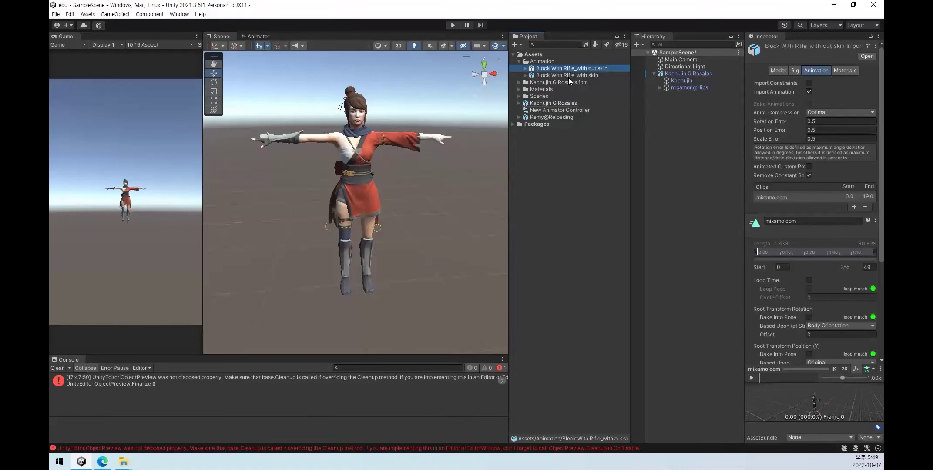
{"action": "left_click", "coordinate": [124, 462]}
{"action": "left_click", "coordinate": [386, 148]}
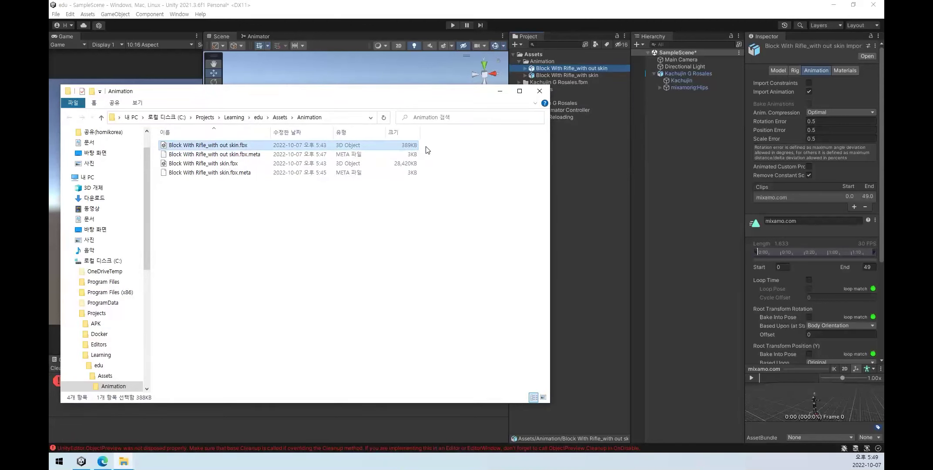
Return from File Explorer to the Unity editor.
{"action": "left_click", "coordinate": [576, 14]}
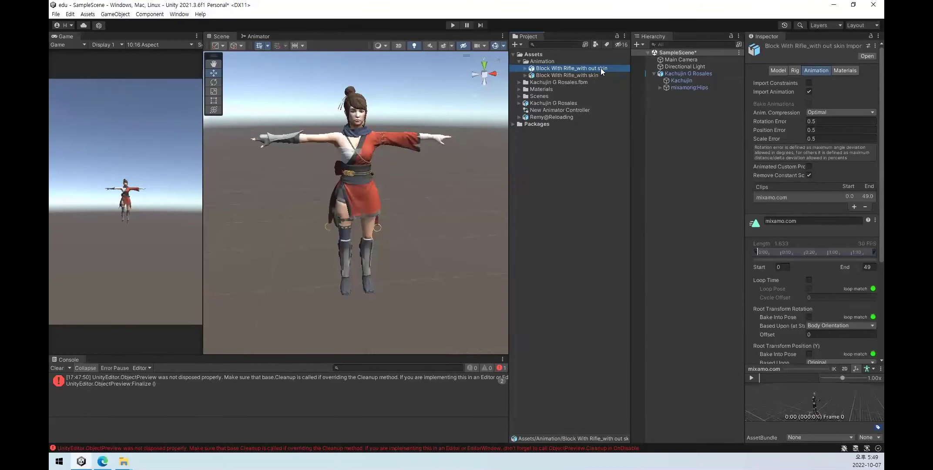
Review the clip's Rig, Animation, Materials and Model import tabs, then open New Animator Controller's graph.
{"action": "left_click", "coordinate": [795, 70]}
{"action": "left_click", "coordinate": [816, 70]}
{"action": "left_click", "coordinate": [846, 71]}
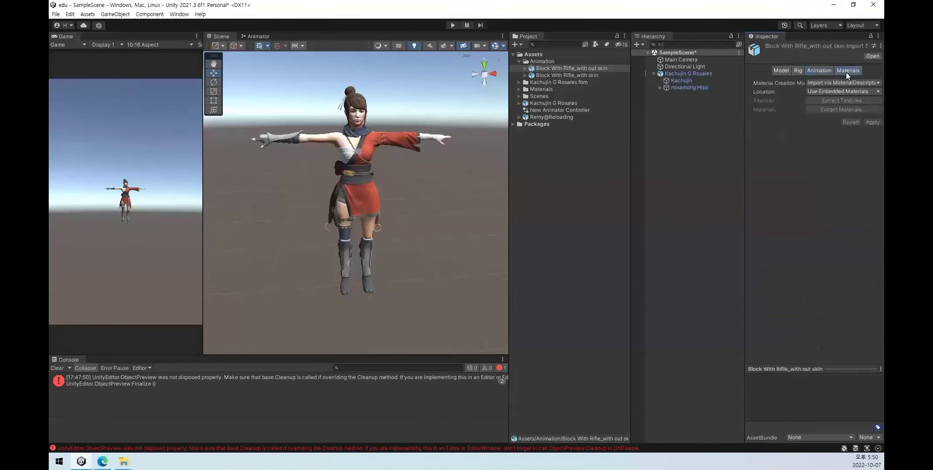
{"action": "left_click", "coordinate": [797, 71]}
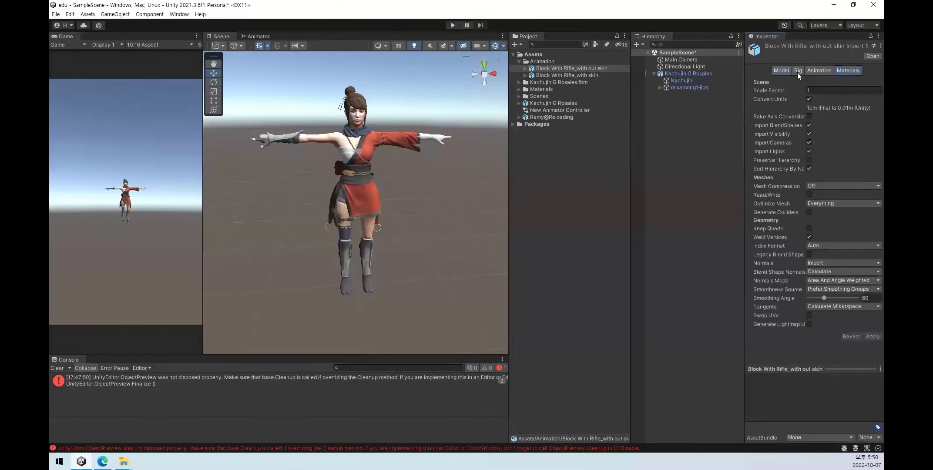
{"action": "left_click", "coordinate": [653, 165]}
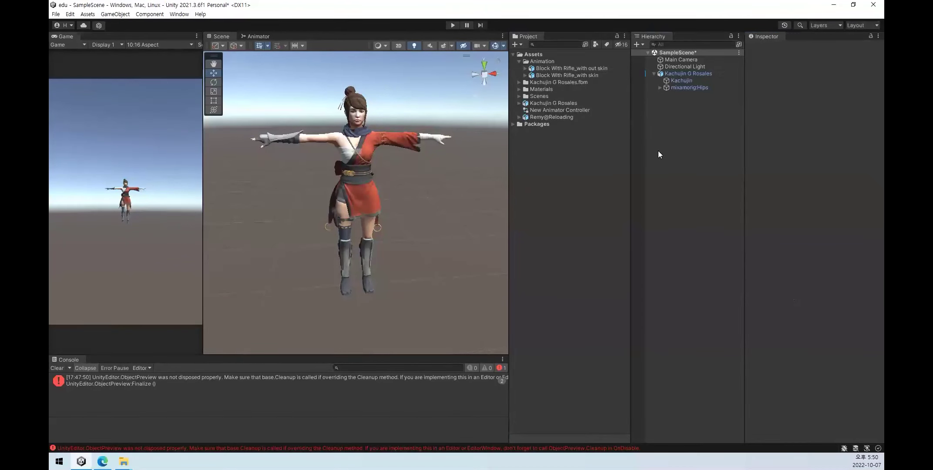
{"action": "left_click", "coordinate": [678, 73]}
{"action": "left_click", "coordinate": [579, 163]}
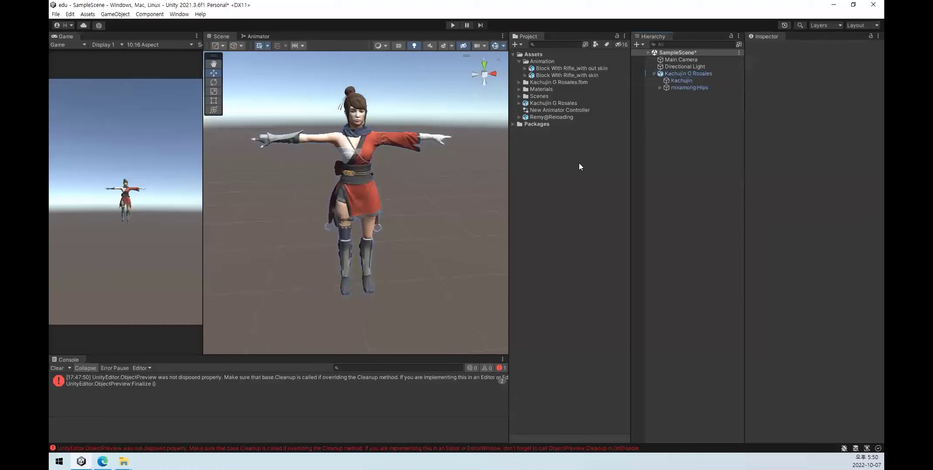
{"action": "double_click", "coordinate": [544, 111]}
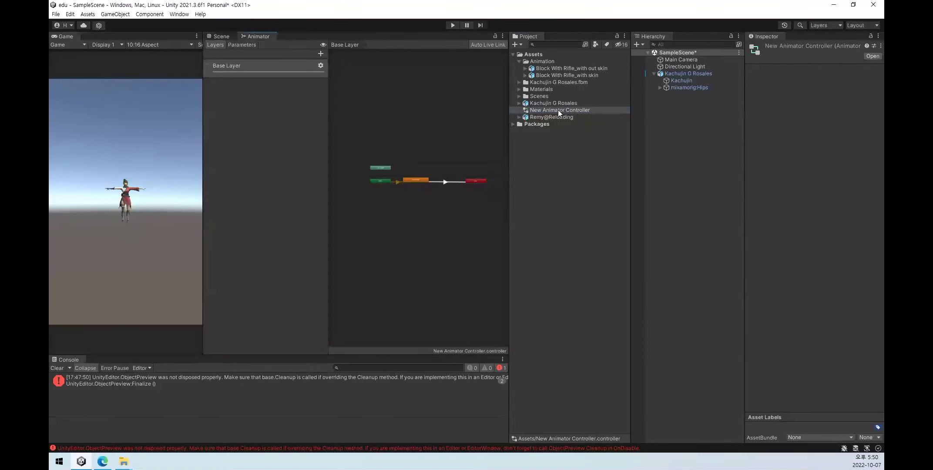
Delete Kachujin G Rosales from the scene and start deleting the New Animator Controller asset.
{"action": "left_click", "coordinate": [678, 72]}
{"action": "key", "text": "Delete"}
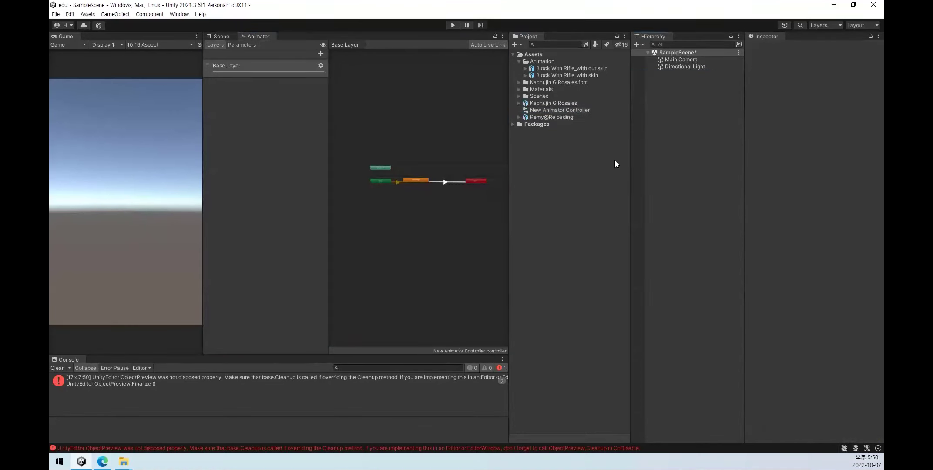
{"action": "left_click", "coordinate": [561, 112]}
{"action": "key", "text": "Delete"}
Confirm the controller deletion, rename Remy@Reloading to Reloading, and move it into the Animation folder.
{"action": "left_click", "coordinate": [487, 247]}
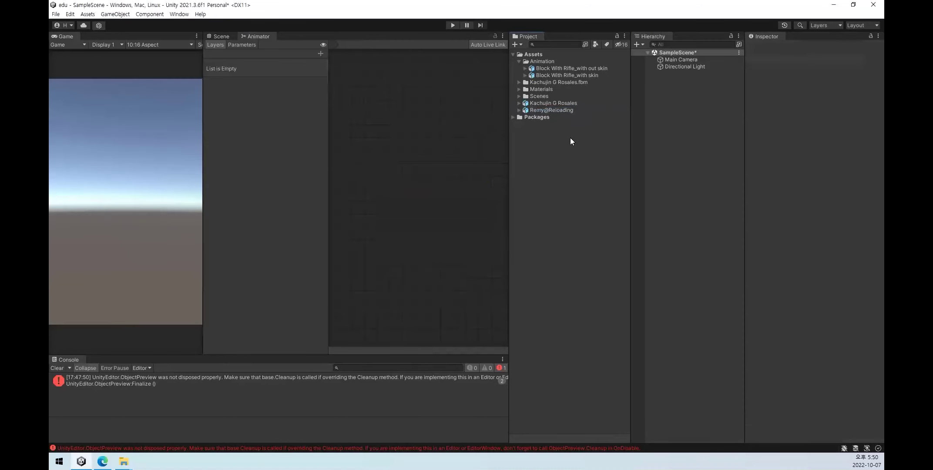
{"action": "key", "text": "F2"}
{"action": "key", "text": "Home"}
{"action": "key", "text": "Delete"}
{"action": "key", "text": "Delete"}
{"action": "key", "text": "Delete"}
{"action": "key", "text": "Return"}
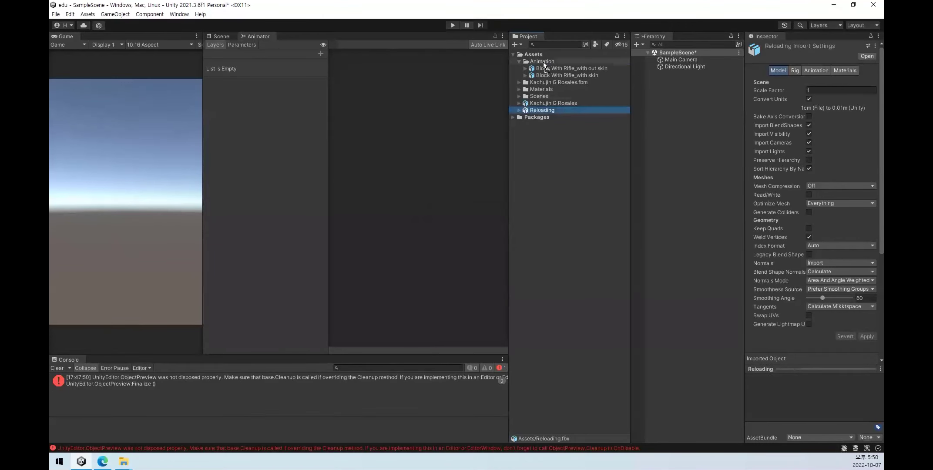
{"action": "left_click_drag", "start_coordinate": [544, 84], "coordinate": [543, 62]}
Delete Block With Rifle_with skin and review Block With Rifle_with out skin's Animation and Rig tabs.
{"action": "left_click", "coordinate": [596, 76]}
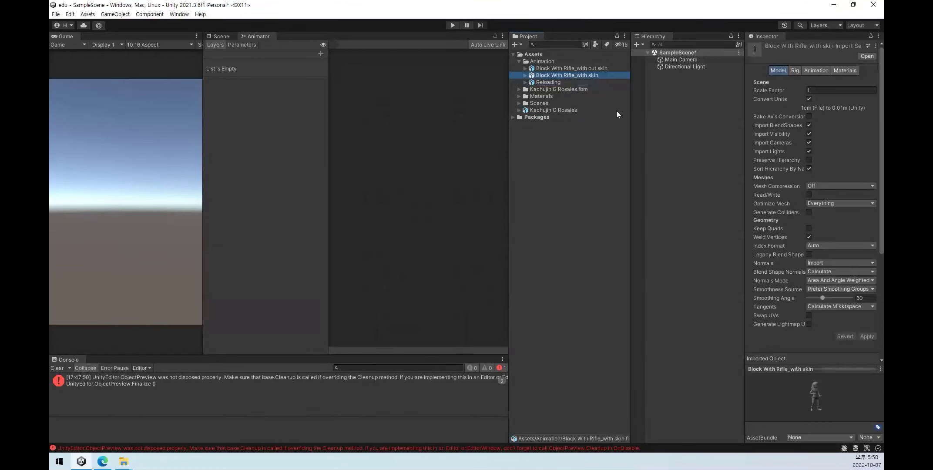
{"action": "key", "text": "Delete"}
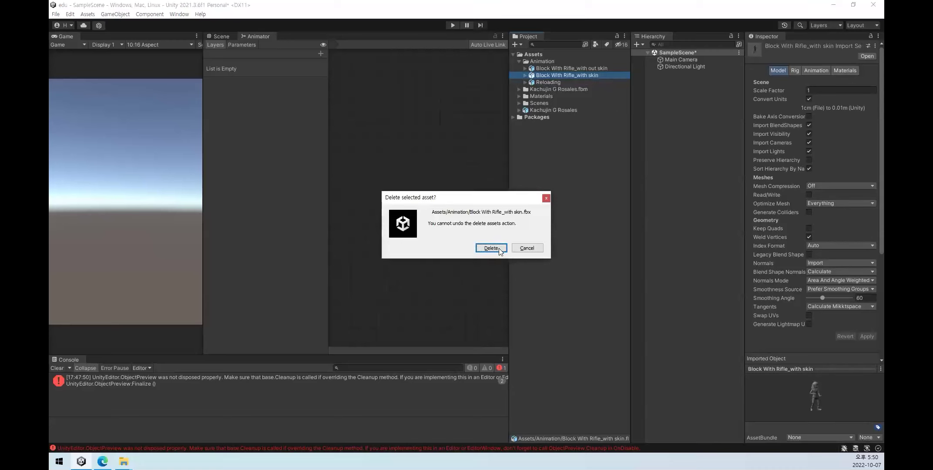
{"action": "left_click", "coordinate": [496, 247]}
{"action": "left_click", "coordinate": [574, 68]}
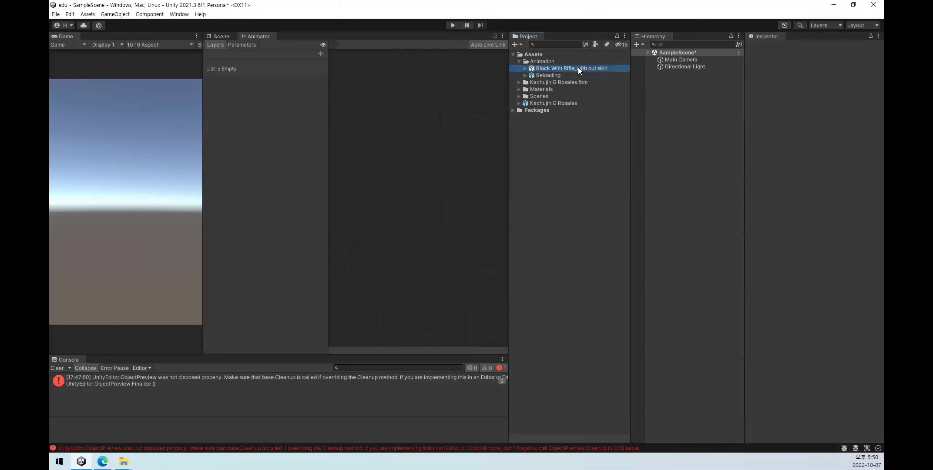
{"action": "left_click", "coordinate": [816, 71]}
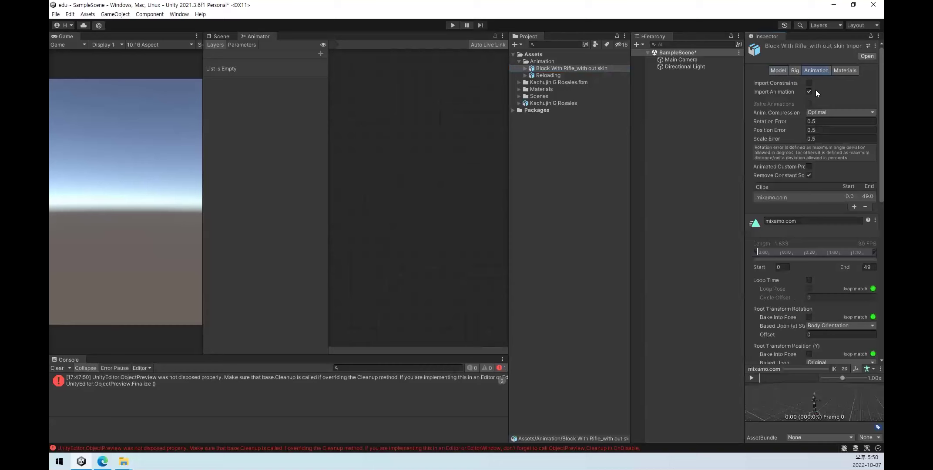
{"action": "left_click", "coordinate": [797, 71]}
Inspect Reloading's animation clip settings, play and stop its preview, and check its rig.
{"action": "left_click", "coordinate": [576, 74]}
{"action": "left_click", "coordinate": [575, 200]}
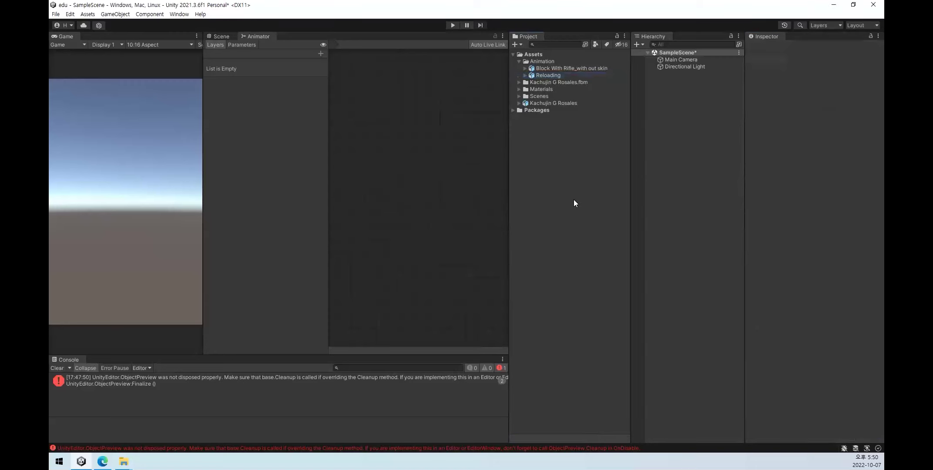
{"action": "left_click", "coordinate": [556, 77]}
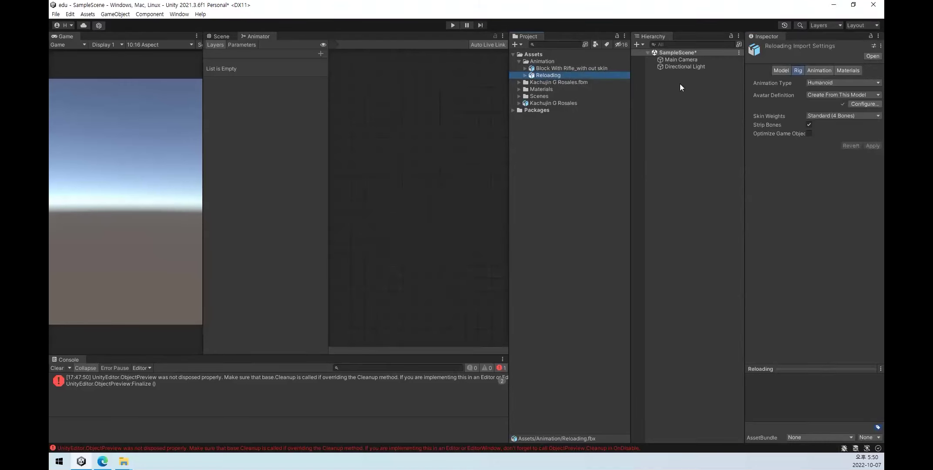
{"action": "left_click", "coordinate": [826, 71]}
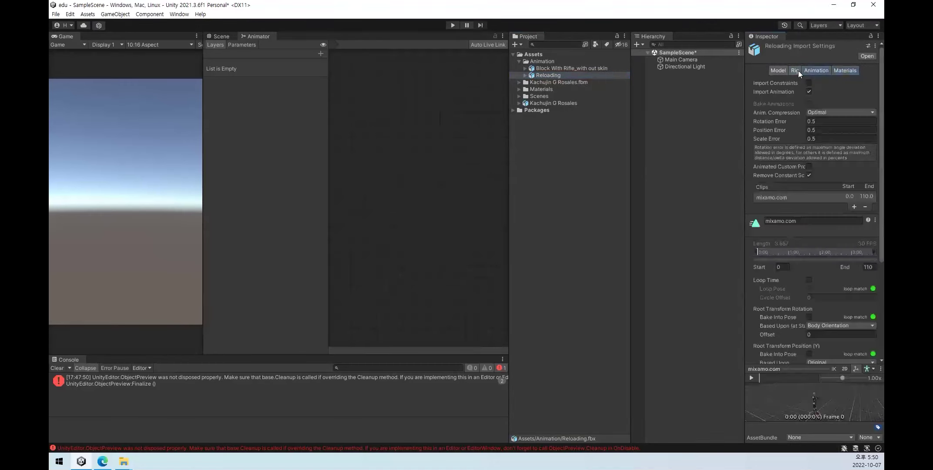
{"action": "left_click", "coordinate": [751, 378]}
{"action": "left_click", "coordinate": [752, 378]}
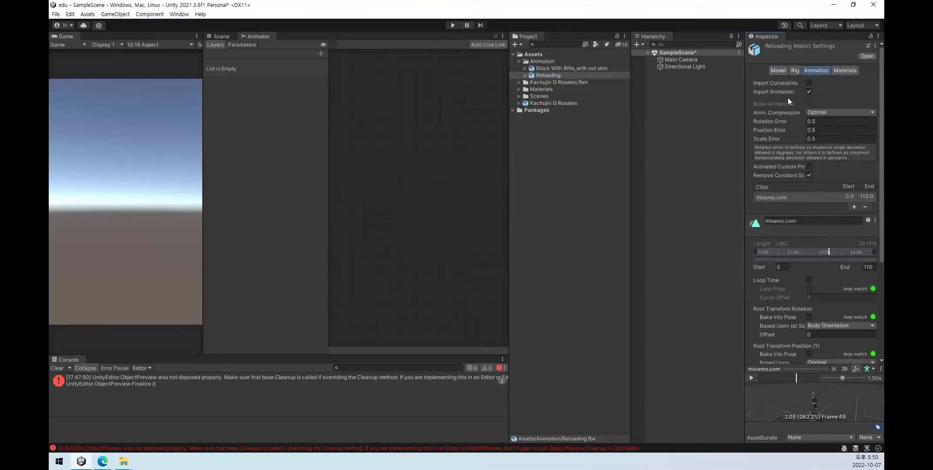
{"action": "left_click", "coordinate": [790, 71]}
Check the Kachujin G Rosales model's rig settings and its avatar sub-asset.
{"action": "left_click", "coordinate": [545, 103]}
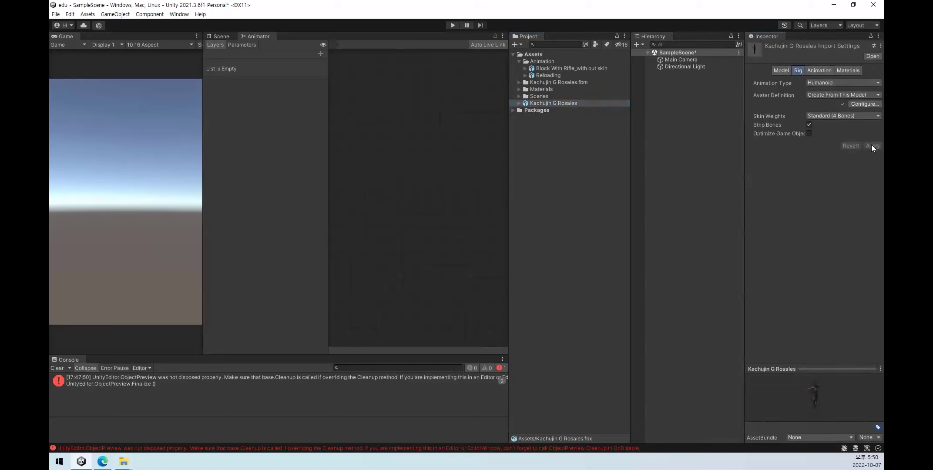
{"action": "left_click", "coordinate": [519, 104]}
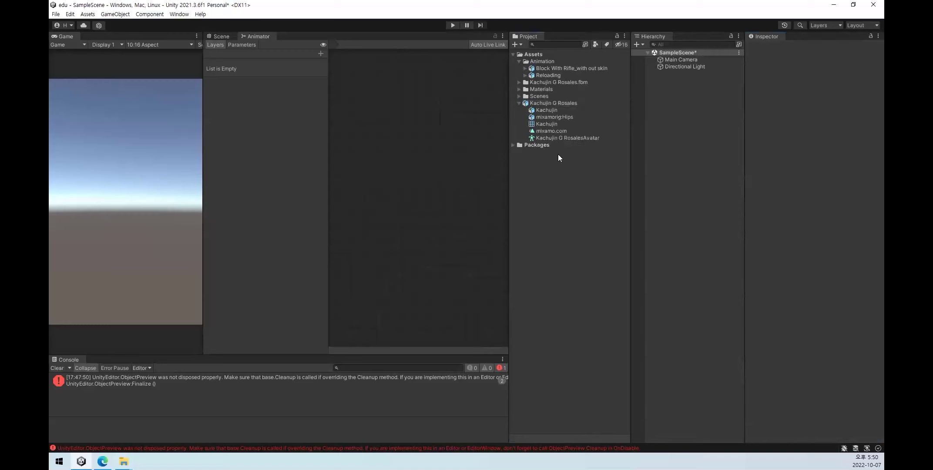
{"action": "left_click", "coordinate": [583, 137]}
{"action": "left_click", "coordinate": [520, 103]}
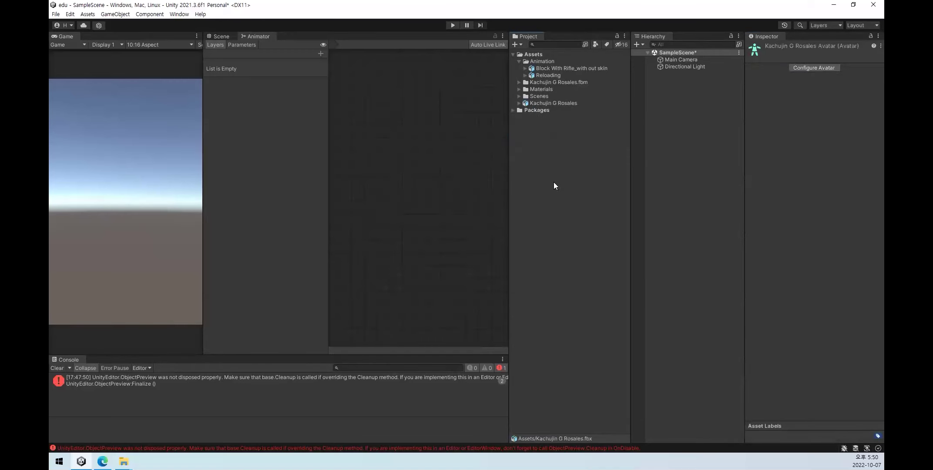
{"action": "left_click", "coordinate": [547, 61]}
Create a new folder named Animator in the Assets root.
{"action": "left_click", "coordinate": [520, 61]}
{"action": "left_click", "coordinate": [542, 102]}
{"action": "right_click", "coordinate": [537, 53]}
{"action": "mouse_move", "coordinate": [580, 58]}
{"action": "left_click", "coordinate": [727, 62]}
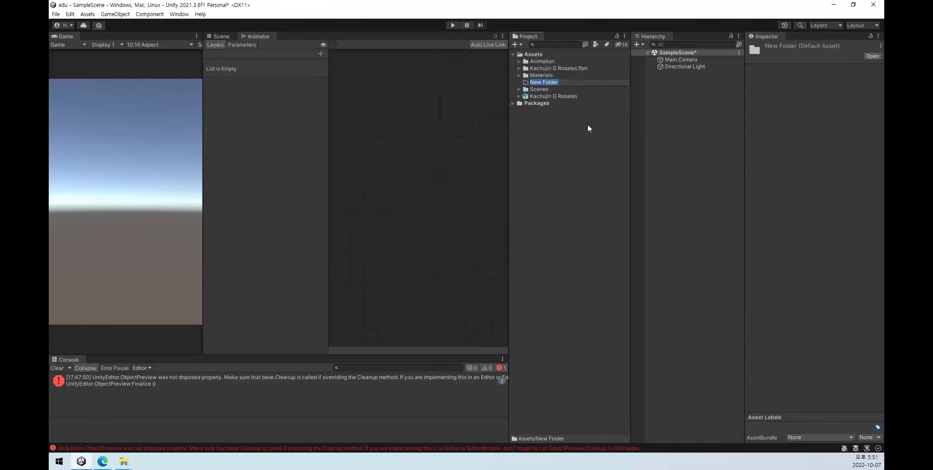
{"action": "type", "text": "Animat"}
{"action": "type", "text": "or"}
{"action": "key", "text": "Return"}
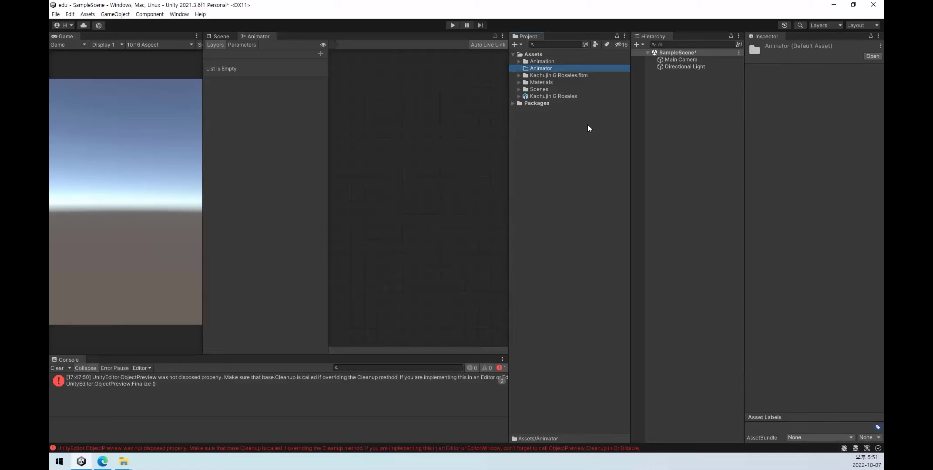
Create an Animator Controller named Kachujin inside the Animator folder.
{"action": "right_click", "coordinate": [542, 68]}
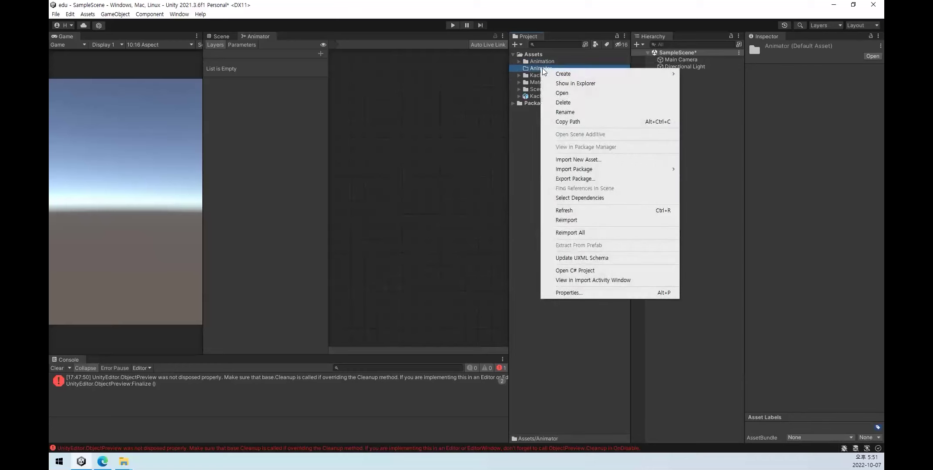
{"action": "mouse_move", "coordinate": [601, 75]}
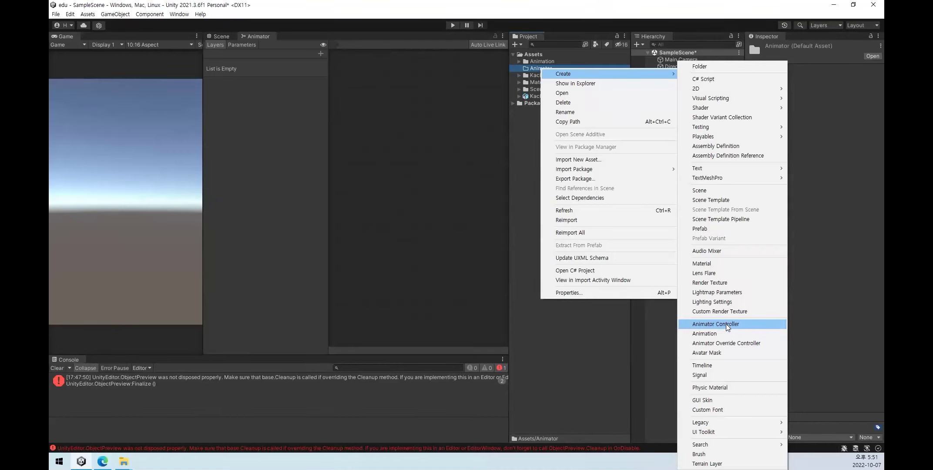
{"action": "left_click", "coordinate": [726, 324]}
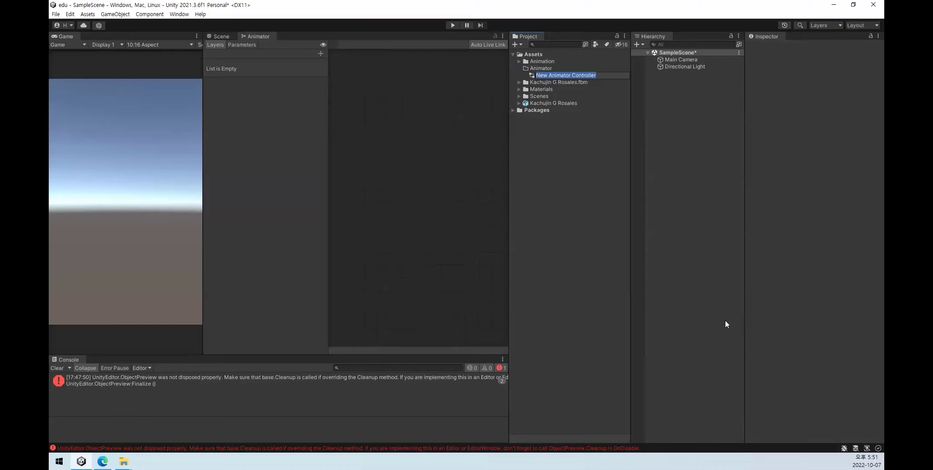
{"action": "type", "text": "Kachujin"}
{"action": "key", "text": "Return"}
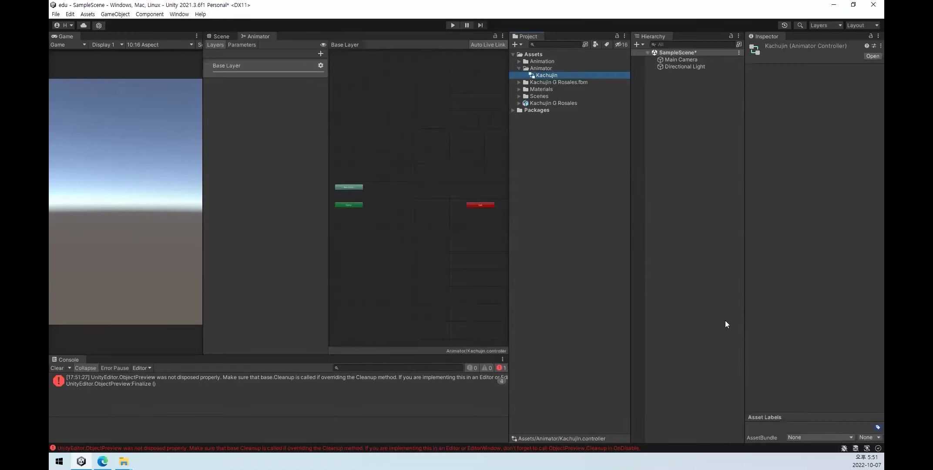
Create a folder named Charactor in the Assets root.
{"action": "left_click", "coordinate": [563, 193]}
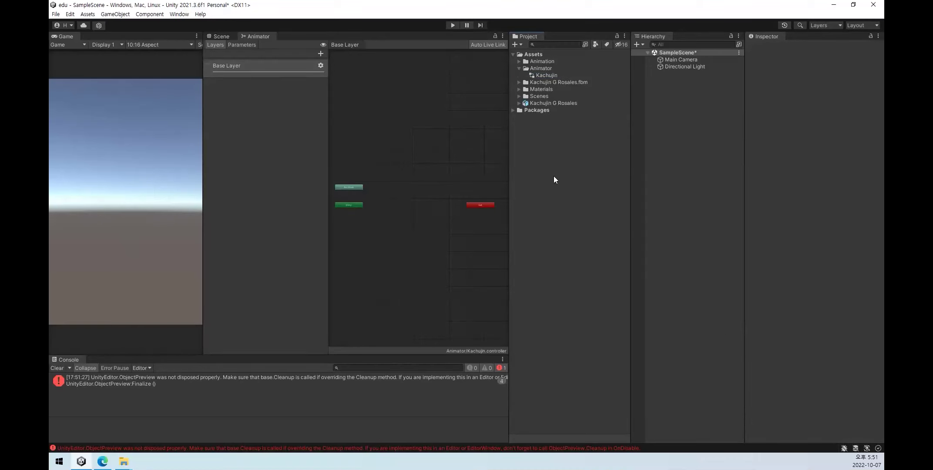
{"action": "right_click", "coordinate": [540, 61]}
{"action": "mouse_move", "coordinate": [566, 56]}
{"action": "left_click", "coordinate": [716, 60]}
{"action": "type", "text": "Charar"}
{"action": "key", "text": "BackSpace"}
{"action": "type", "text": "c"}
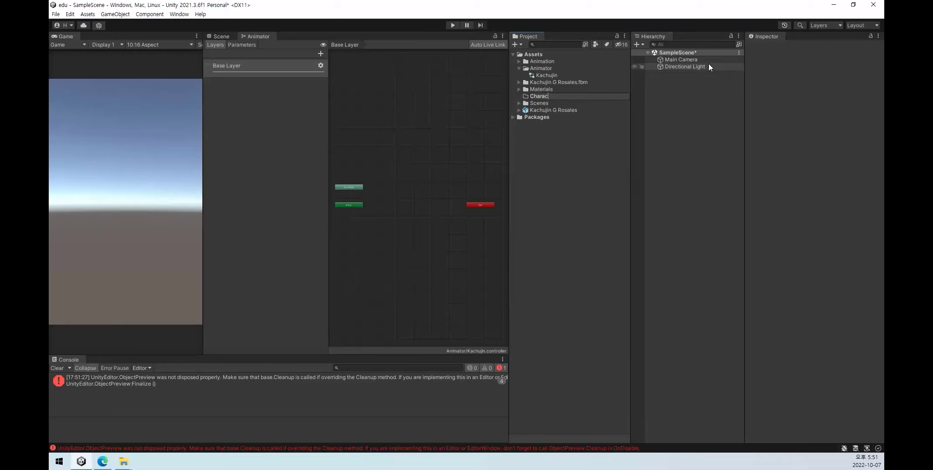
{"action": "key", "text": "BackSpace"}
{"action": "key", "text": "BackSpace"}
{"action": "key", "text": "BackSpace"}
{"action": "type", "text": "actor"}
{"action": "key", "text": "Return"}
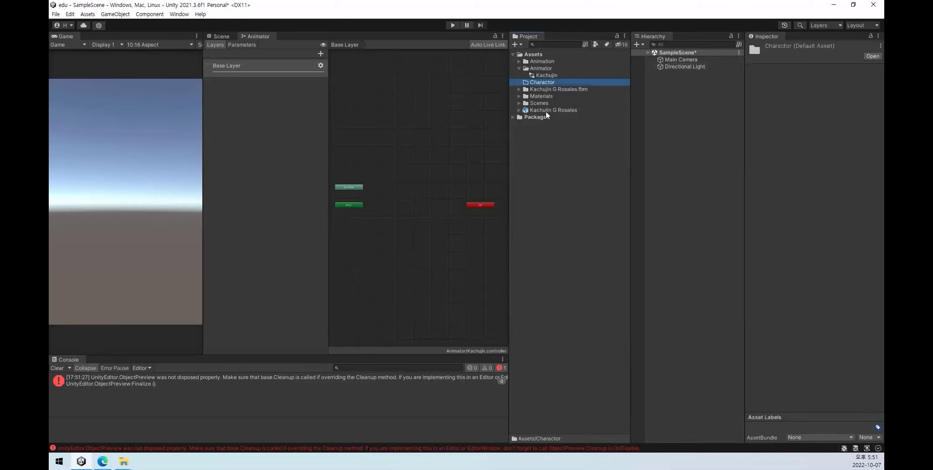
Move the model, its .fbm folder and Materials into Charactor, and add a Kachujin subfolder.
{"action": "left_click_drag", "start_coordinate": [546, 112], "coordinate": [545, 81]}
{"action": "left_click", "coordinate": [518, 82]}
{"action": "left_click", "coordinate": [550, 83]}
{"action": "right_click", "coordinate": [550, 83]}
{"action": "mouse_move", "coordinate": [552, 84]}
{"action": "left_click", "coordinate": [735, 66]}
{"action": "type", "text": "Kachujin"}
{"action": "key", "text": "Return"}
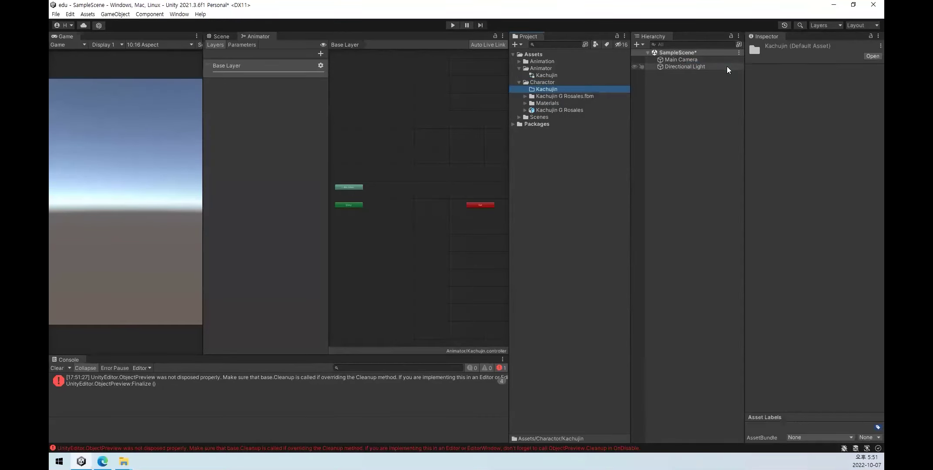
Move the three items into Charactor/Kachujin and drag the Kachujin G Rosales model into the scene.
{"action": "left_click", "coordinate": [578, 96]}
{"action": "left_click", "coordinate": [555, 109], "text": "shift"}
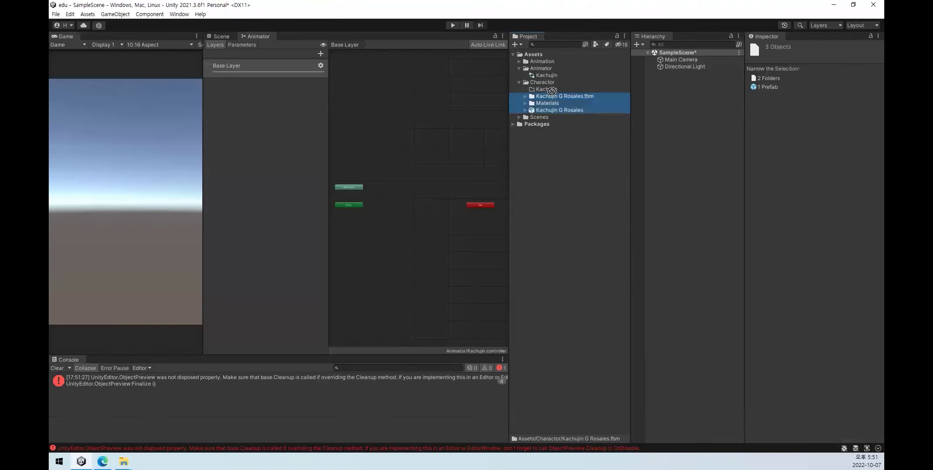
{"action": "left_click_drag", "start_coordinate": [555, 109], "coordinate": [552, 90]}
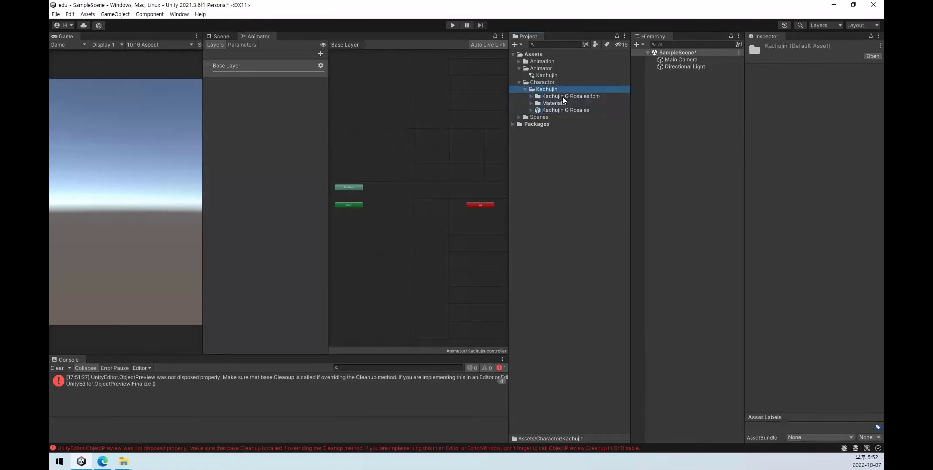
{"action": "left_click", "coordinate": [578, 110]}
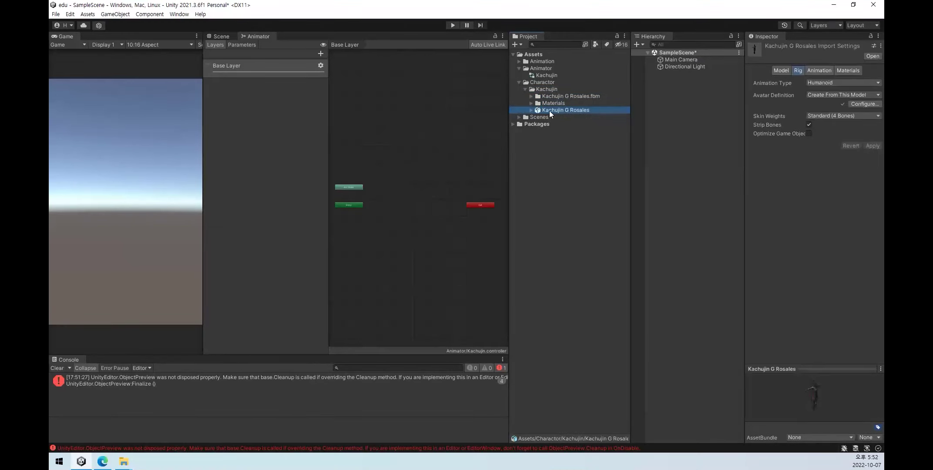
{"action": "left_click_drag", "start_coordinate": [549, 111], "coordinate": [683, 101]}
Set the character's Transform Rotation Y to 180 and view it in the Scene.
{"action": "left_click", "coordinate": [693, 73]}
{"action": "left_click", "coordinate": [844, 98]}
{"action": "type", "text": "180"}
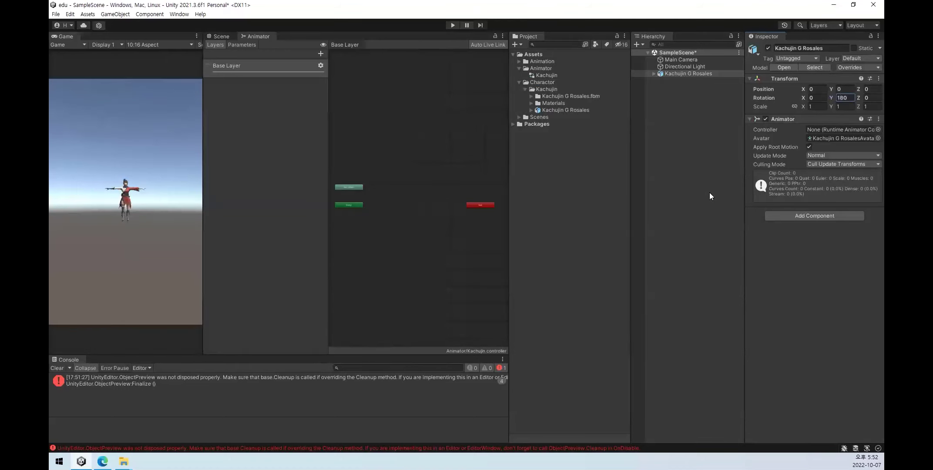
{"action": "left_click", "coordinate": [222, 37]}
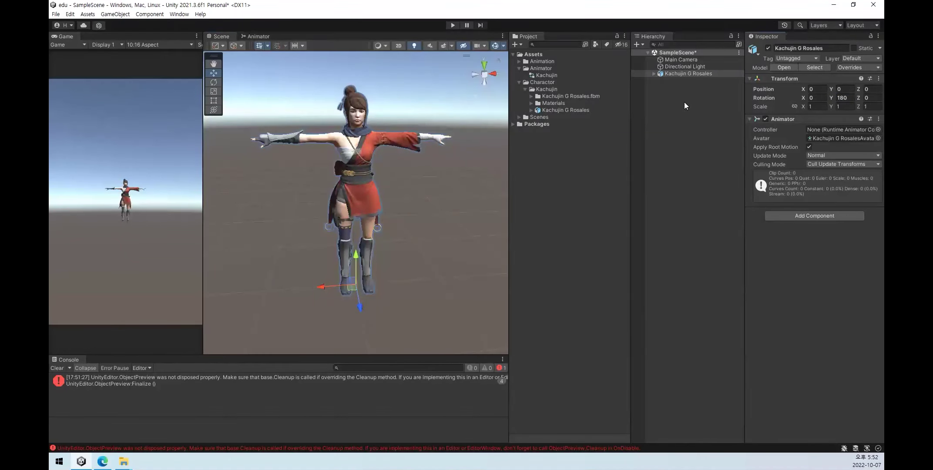
Check the model's mesh import settings, then remove and re-add the character to the scene.
{"action": "left_click", "coordinate": [555, 109]}
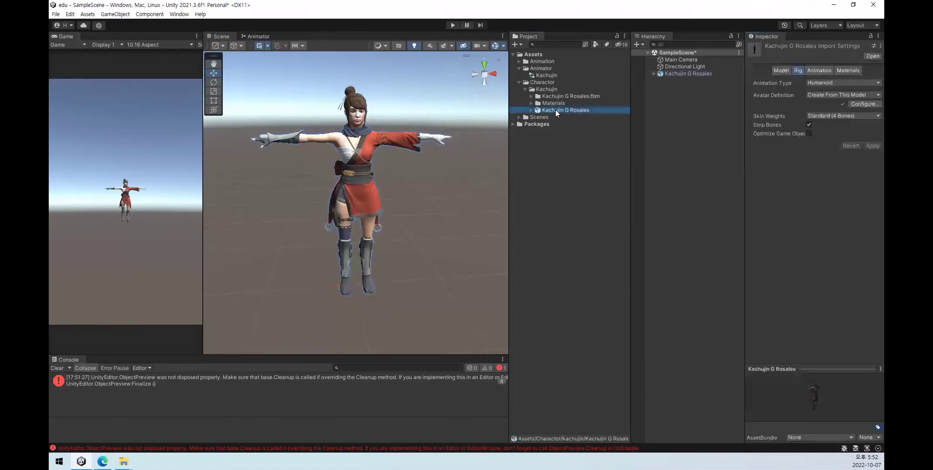
{"action": "left_click", "coordinate": [780, 71]}
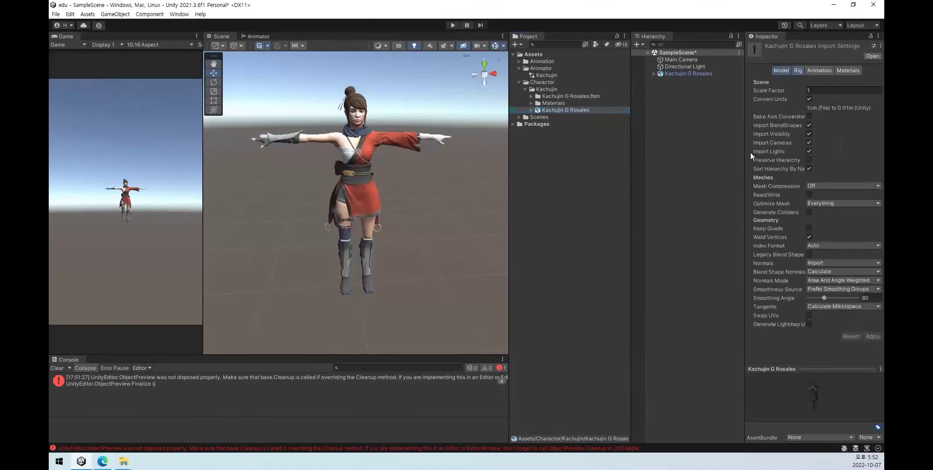
{"action": "left_click", "coordinate": [687, 73]}
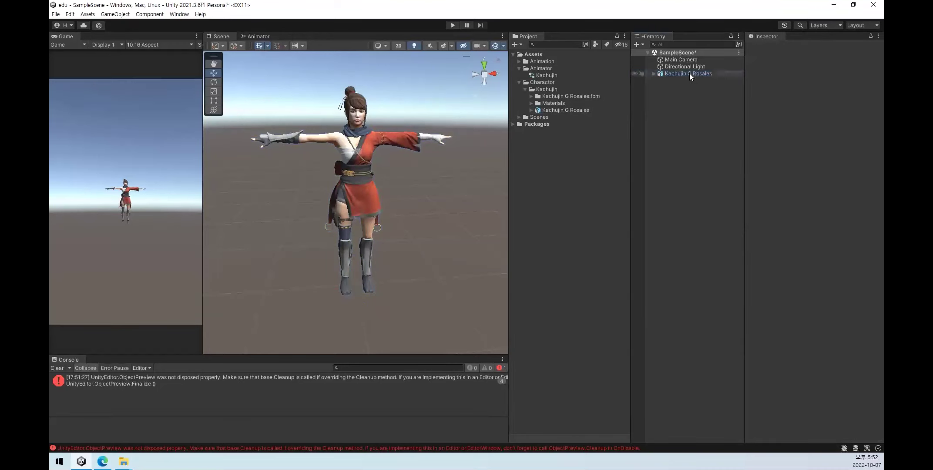
{"action": "key", "text": "Delete"}
{"action": "left_click_drag", "start_coordinate": [673, 102], "coordinate": [687, 98]}
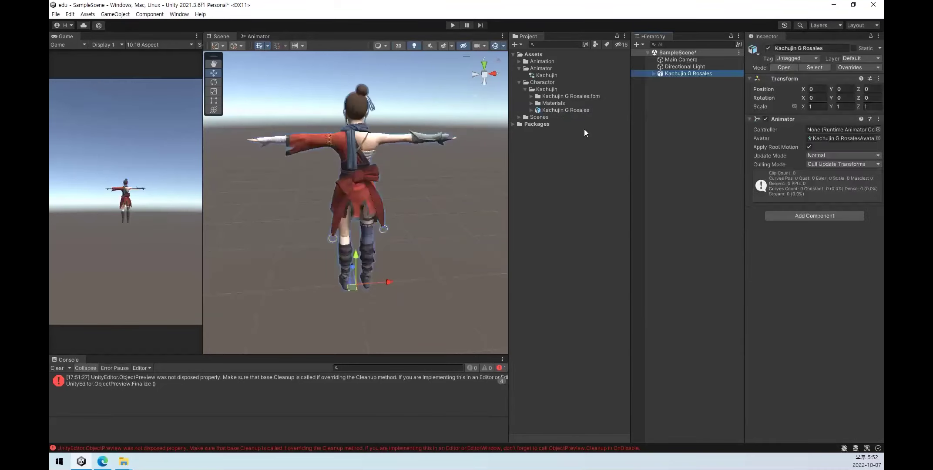
Compare the scene character with the model asset's import and rig settings.
{"action": "left_click", "coordinate": [571, 111]}
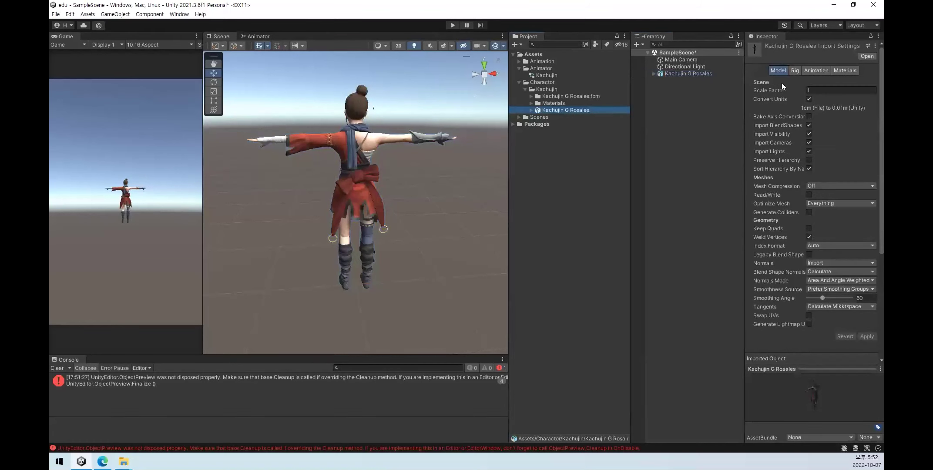
{"action": "left_click", "coordinate": [671, 74]}
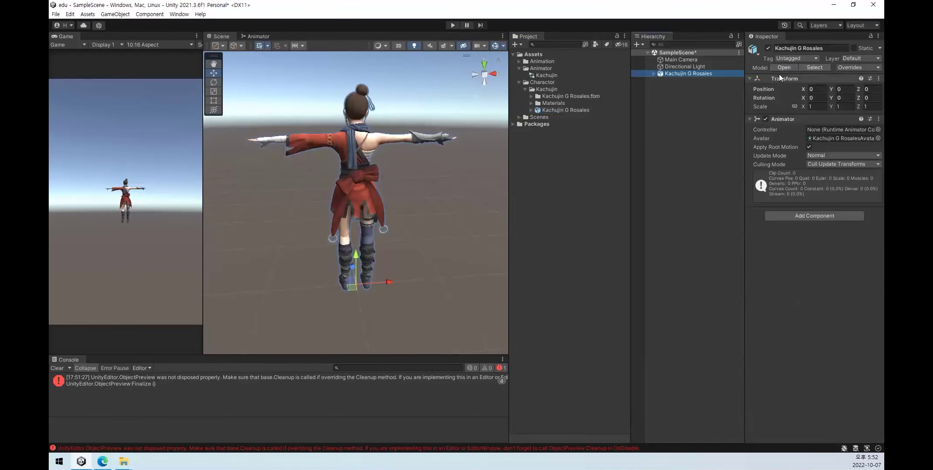
{"action": "left_click", "coordinate": [583, 110]}
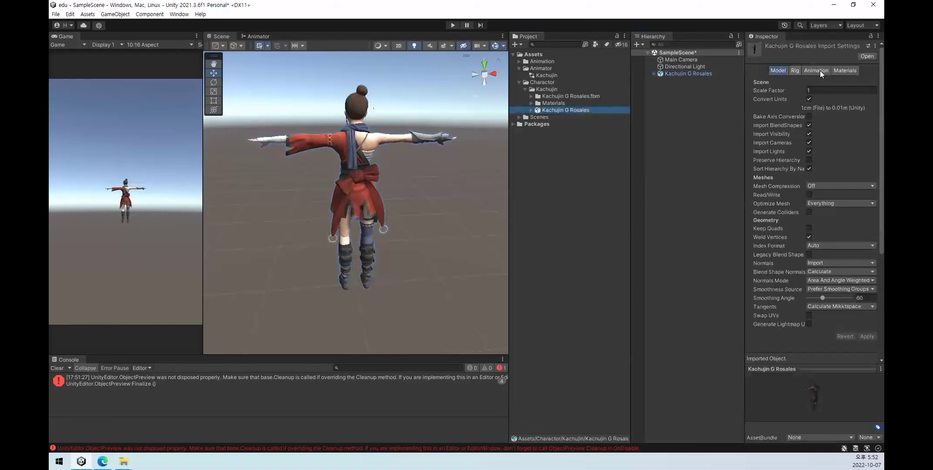
{"action": "left_click", "coordinate": [687, 74]}
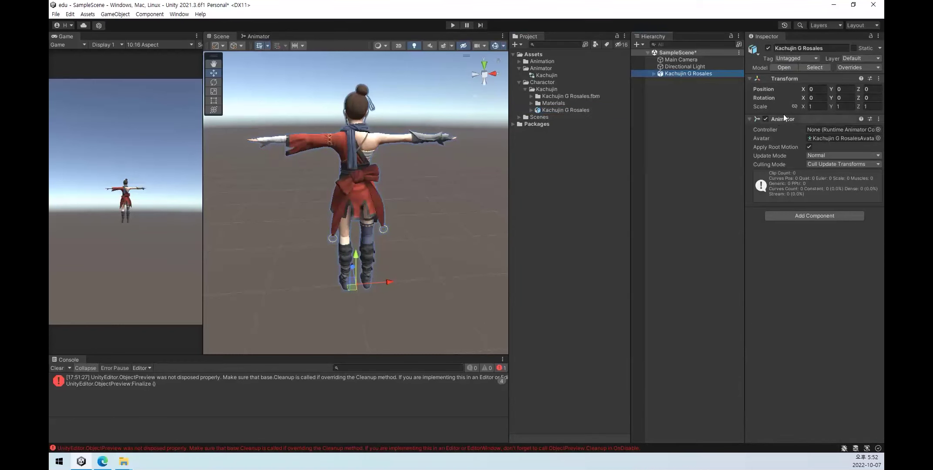
{"action": "left_click", "coordinate": [589, 110]}
{"action": "left_click", "coordinate": [815, 71]}
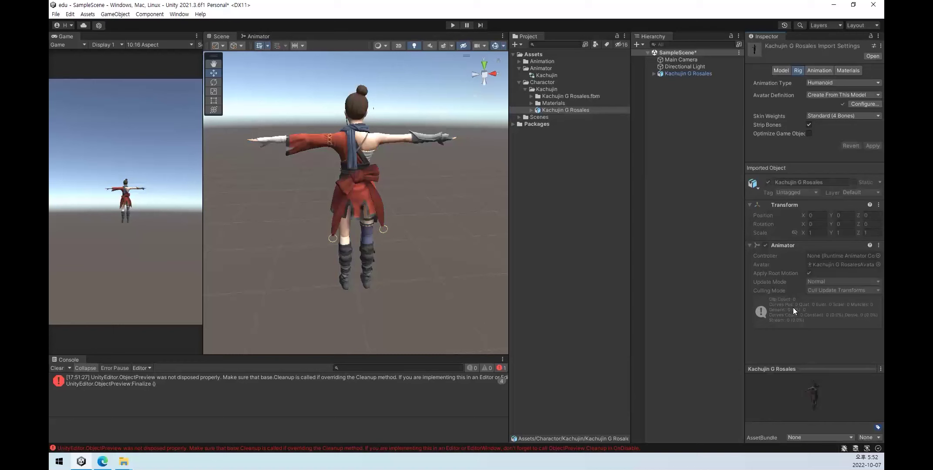
Set the re-added character's Rotation Y to 180.
{"action": "left_click", "coordinate": [687, 73]}
{"action": "left_click", "coordinate": [841, 98]}
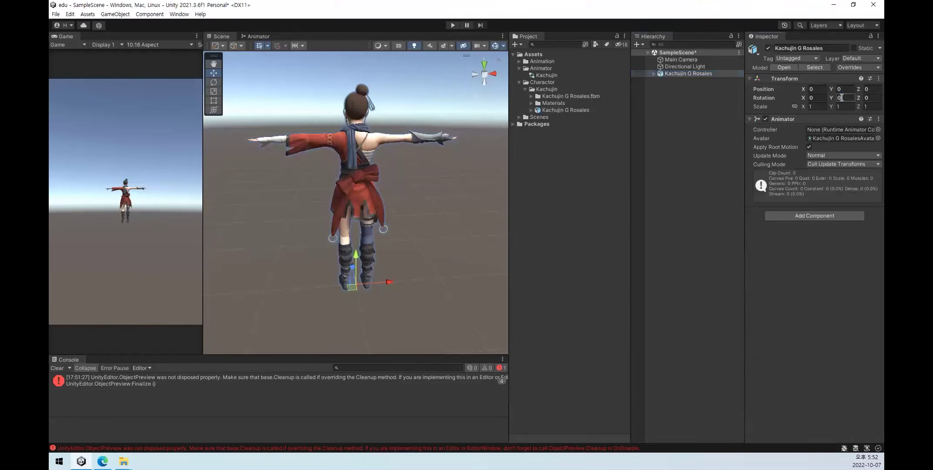
{"action": "type", "text": "180"}
{"action": "key", "text": "Return"}
{"action": "left_click", "coordinate": [723, 117]}
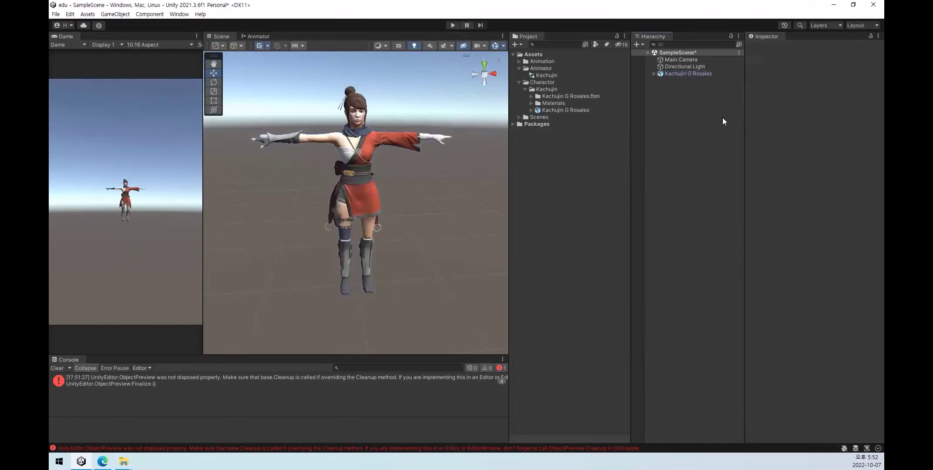
{"action": "left_click", "coordinate": [704, 74]}
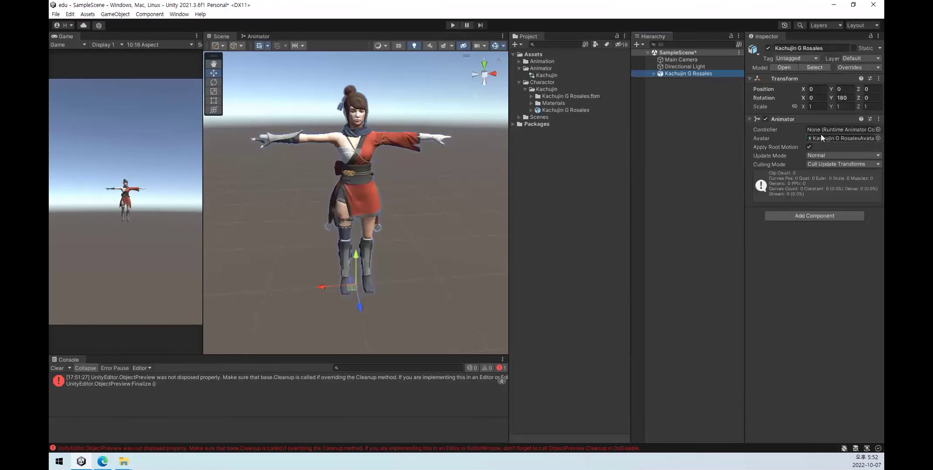
Assign the Kachujin controller to the character's Animator Controller field.
{"action": "left_click_drag", "start_coordinate": [547, 75], "coordinate": [826, 129]}
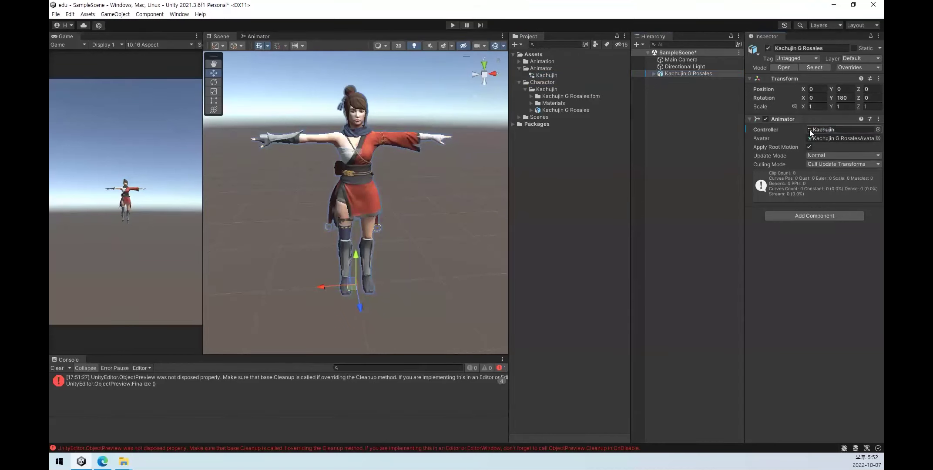
{"action": "left_click", "coordinate": [877, 130]}
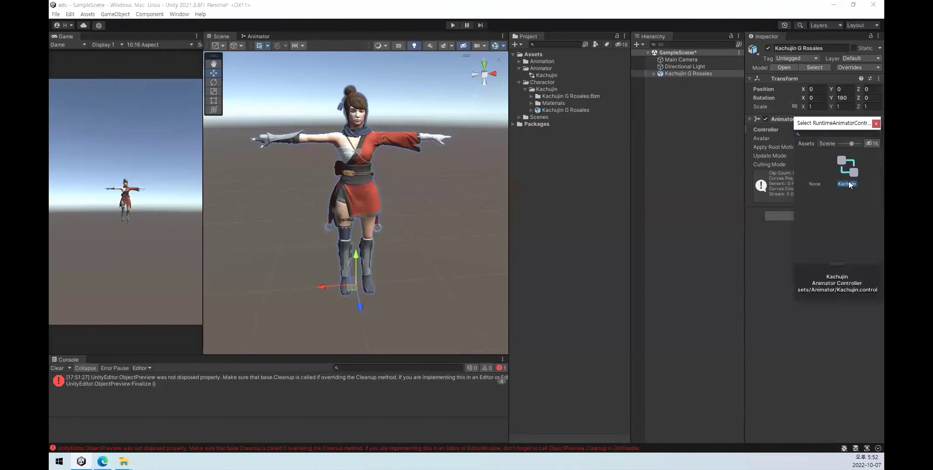
{"action": "left_click", "coordinate": [877, 124]}
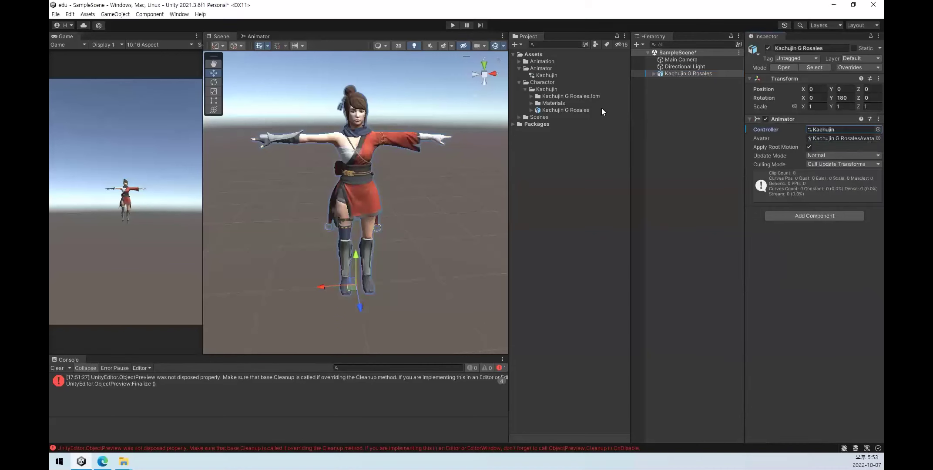
{"action": "left_click_drag", "start_coordinate": [546, 74], "coordinate": [820, 126]}
{"action": "left_click", "coordinate": [550, 75]}
{"action": "left_click_drag", "start_coordinate": [544, 75], "coordinate": [696, 73]}
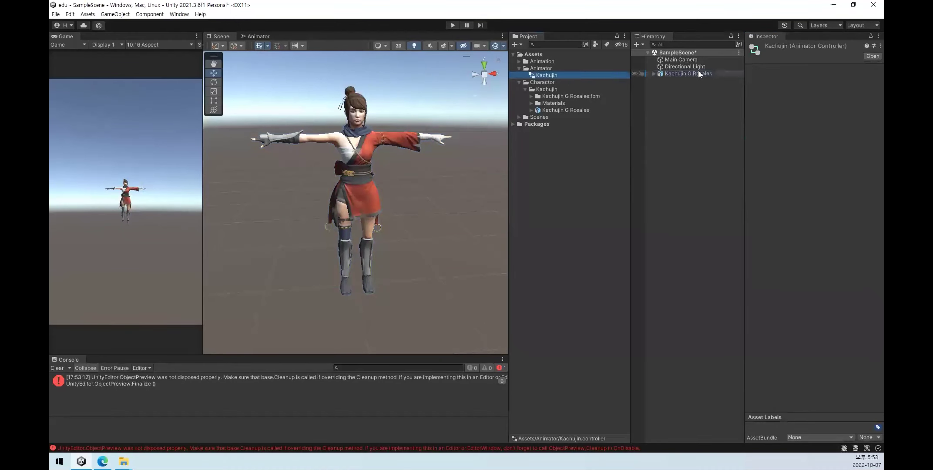
{"action": "left_click", "coordinate": [684, 161]}
{"action": "left_click", "coordinate": [452, 25]}
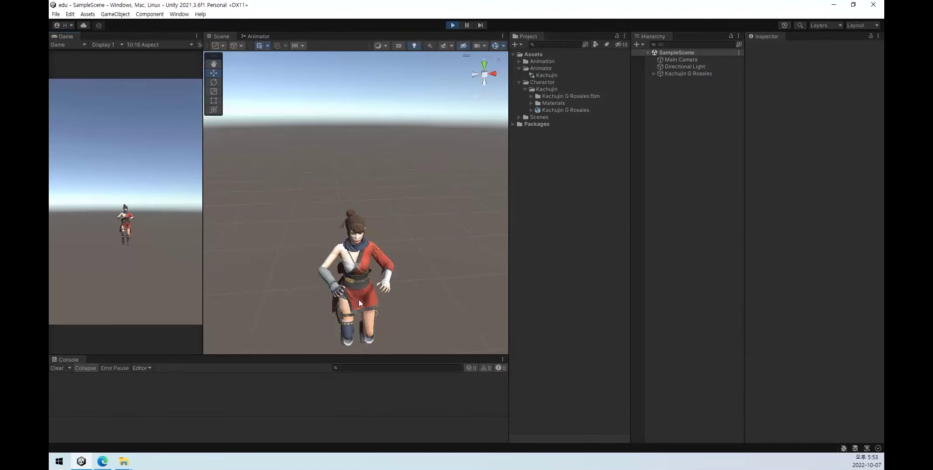
{"action": "left_click", "coordinate": [452, 26]}
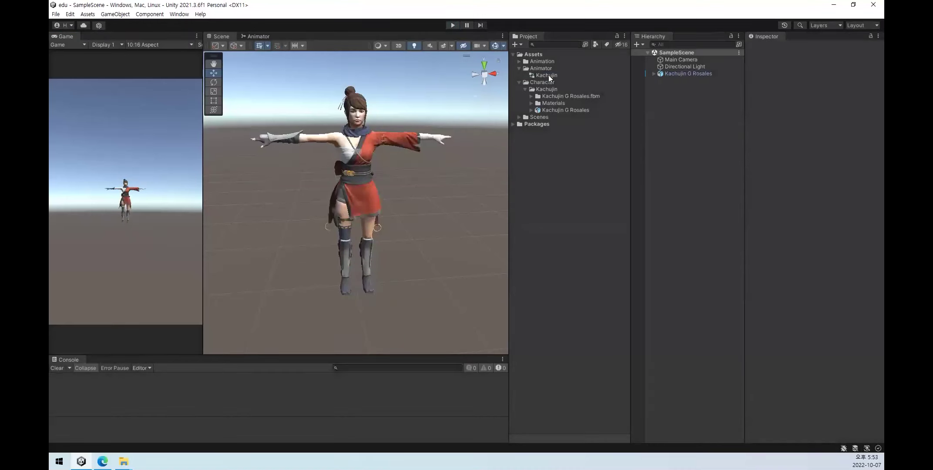
{"action": "double_click", "coordinate": [549, 75]}
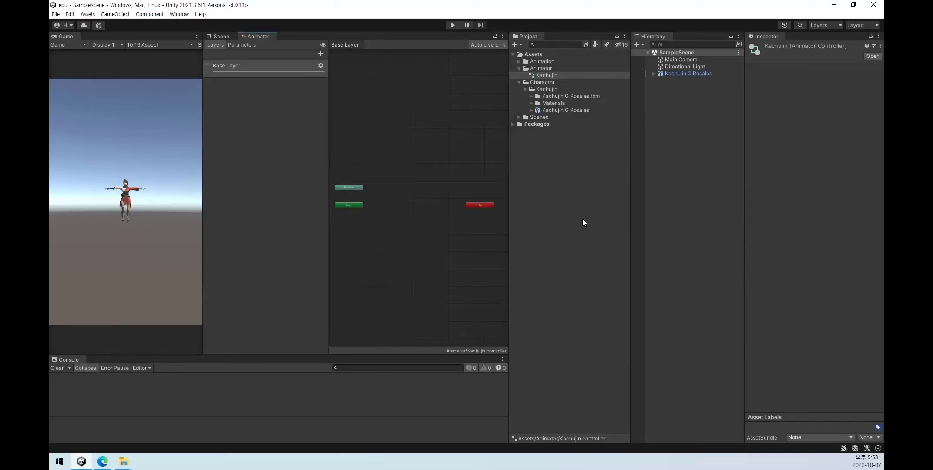
{"action": "left_click", "coordinate": [451, 25]}
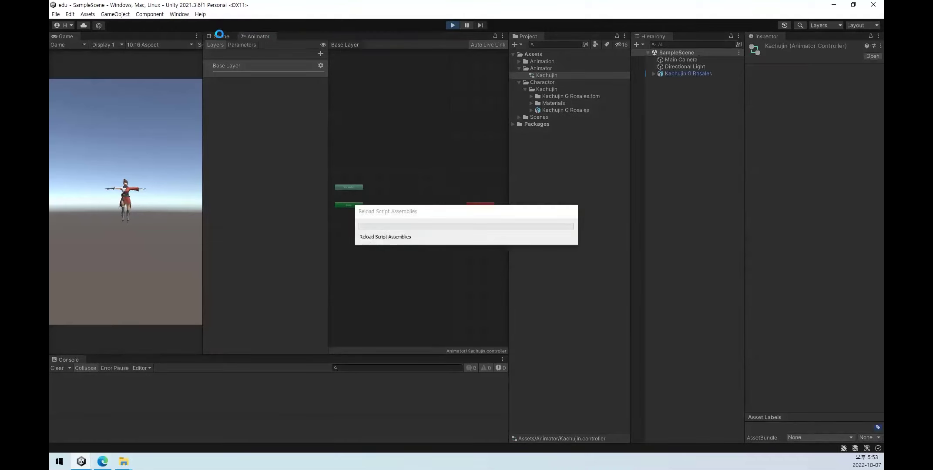
{"action": "left_click", "coordinate": [220, 37]}
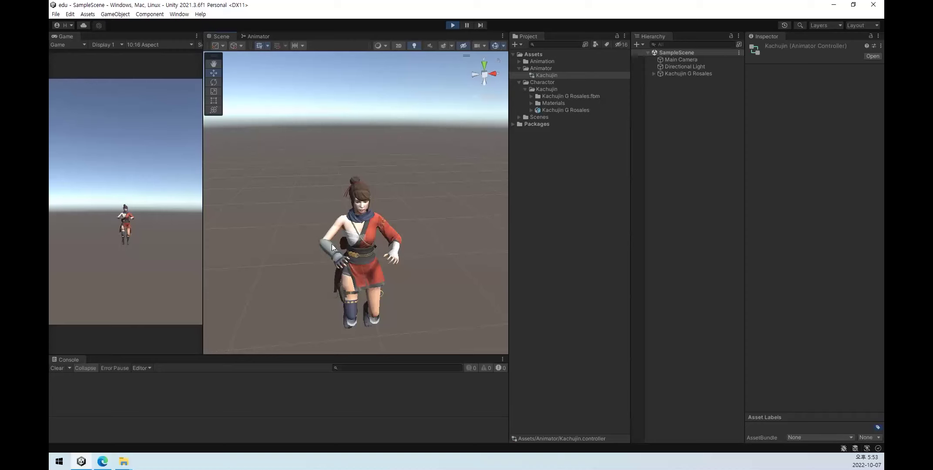
{"action": "right_click_drag", "start_coordinate": [332, 310], "coordinate": [404, 259]}
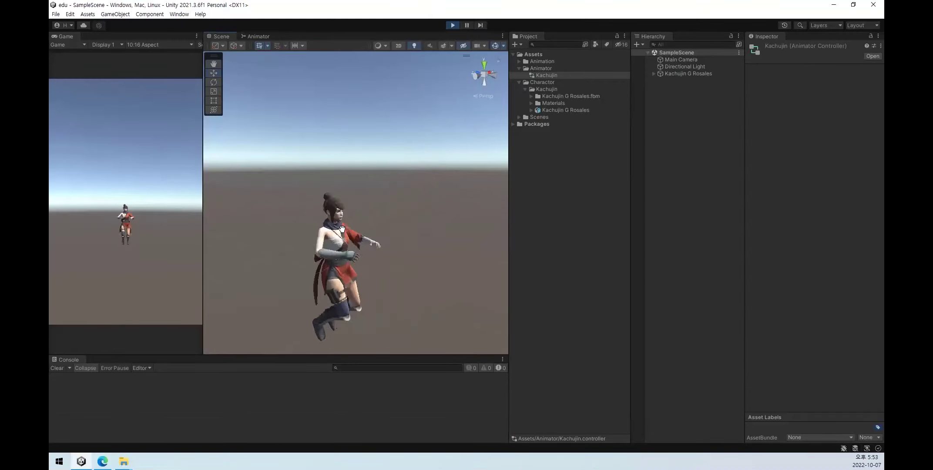
{"action": "left_click_drag", "start_coordinate": [423, 212], "coordinate": [424, 222], "text": "alt"}
{"action": "middle_click_drag", "start_coordinate": [429, 213], "coordinate": [358, 221]}
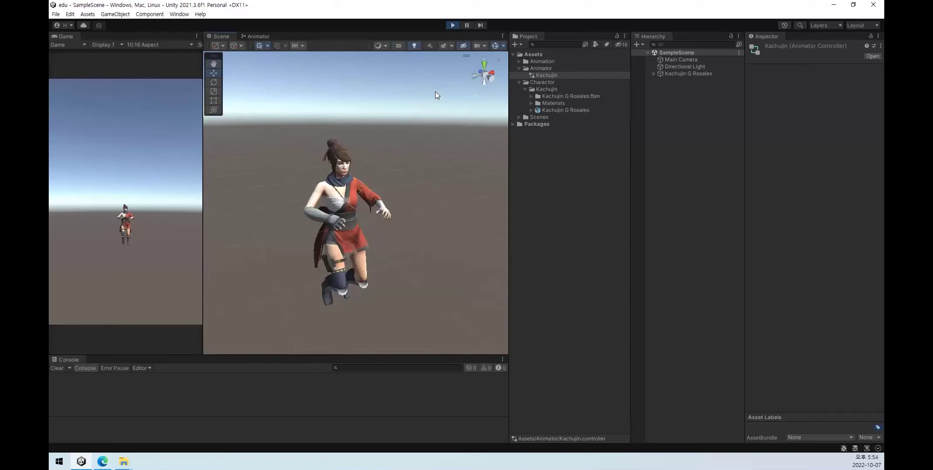
{"action": "left_click", "coordinate": [452, 25]}
{"action": "middle_click_drag", "start_coordinate": [342, 108], "coordinate": [315, 193]}
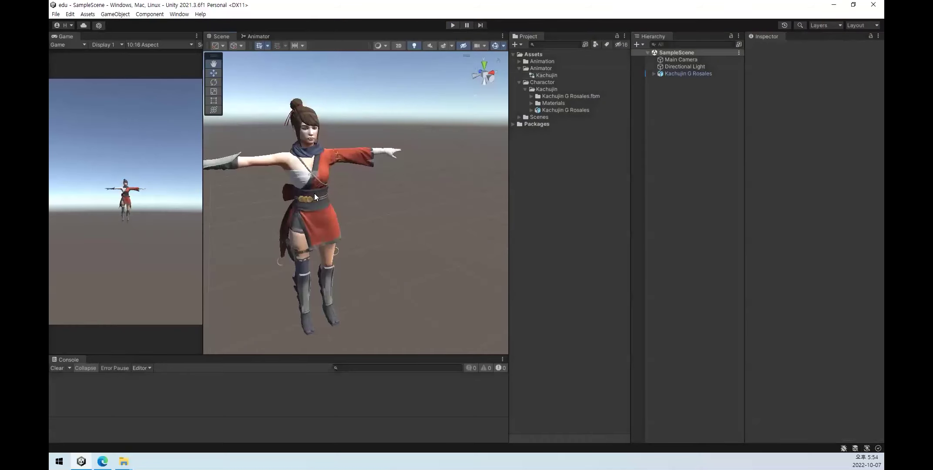
In Assets/Animation, strip '_with out skin' from the clip name to leave Block With Rifle, then show Base Layer.
{"action": "left_click", "coordinate": [694, 74]}
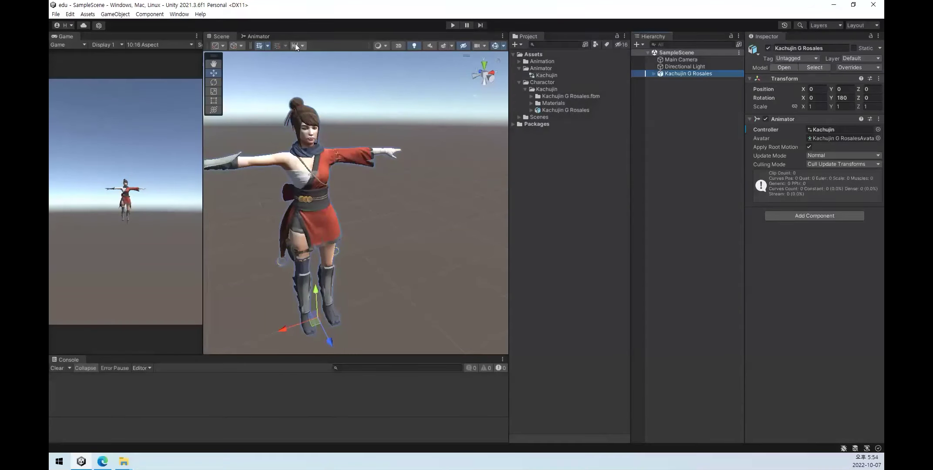
{"action": "left_click", "coordinate": [257, 36]}
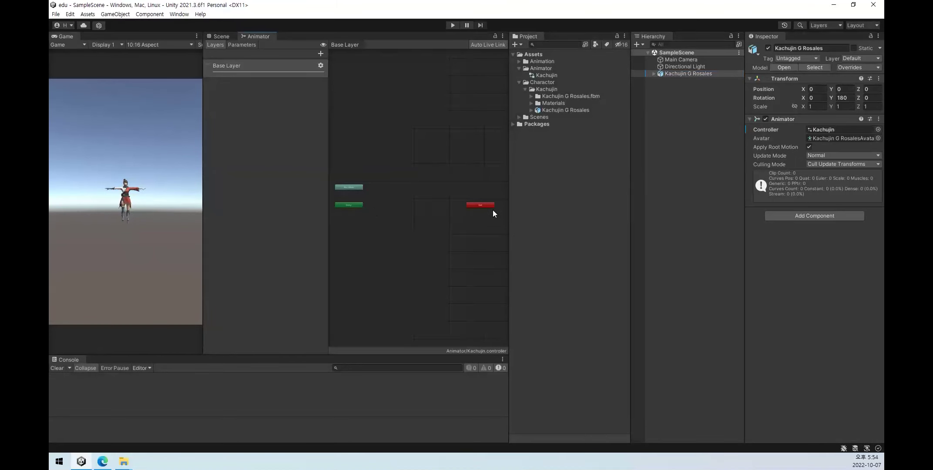
{"action": "left_click", "coordinate": [519, 61]}
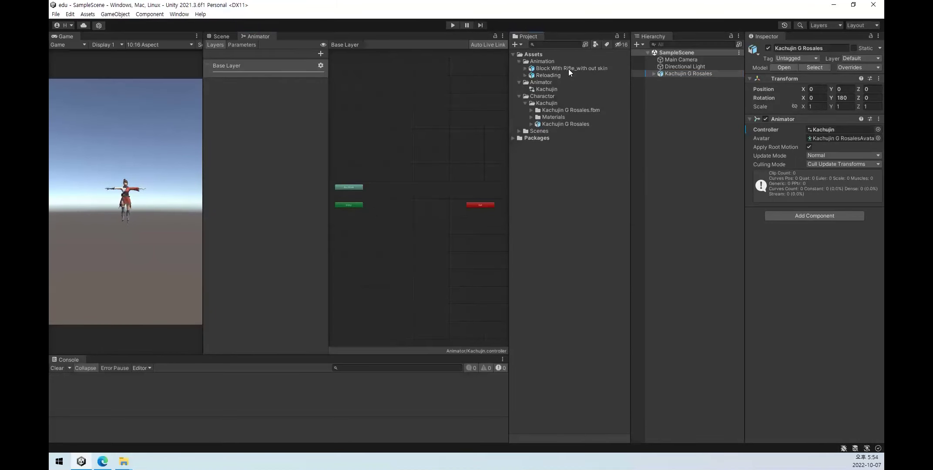
{"action": "left_click", "coordinate": [581, 68]}
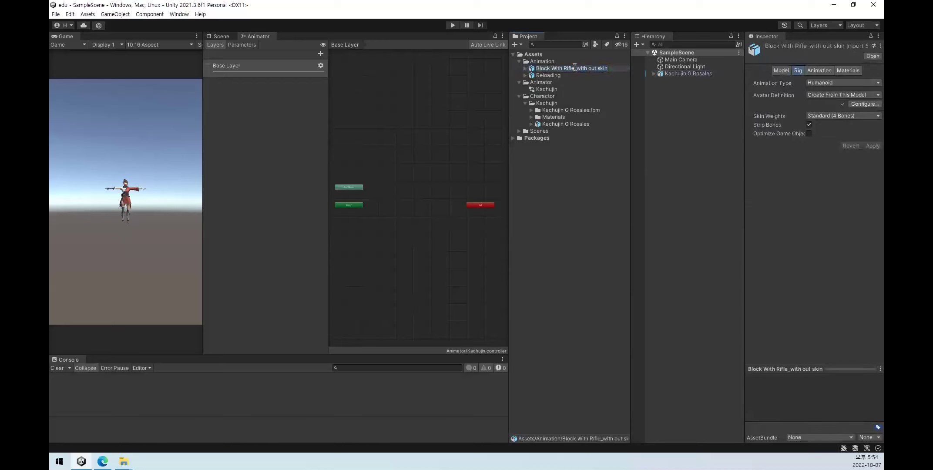
{"action": "key", "text": "BackSpace"}
{"action": "left_click", "coordinate": [578, 216]}
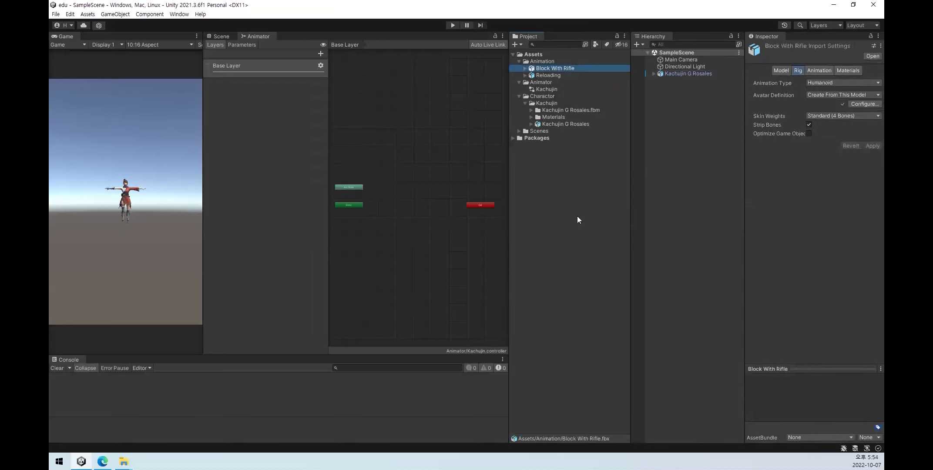
{"action": "left_click", "coordinate": [548, 68]}
{"action": "left_click", "coordinate": [273, 79]}
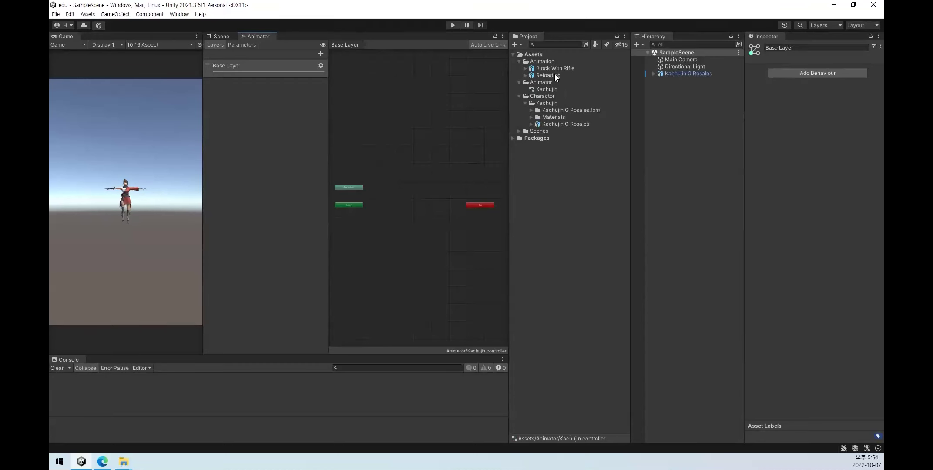
{"action": "scroll", "coordinate": [378, 231], "scroll_direction": "up", "scroll_amount": 5}
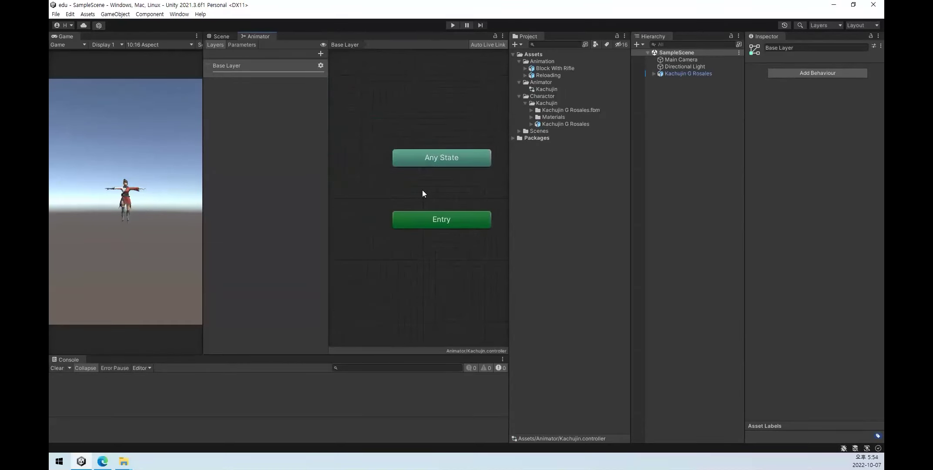
{"action": "left_click", "coordinate": [416, 161]}
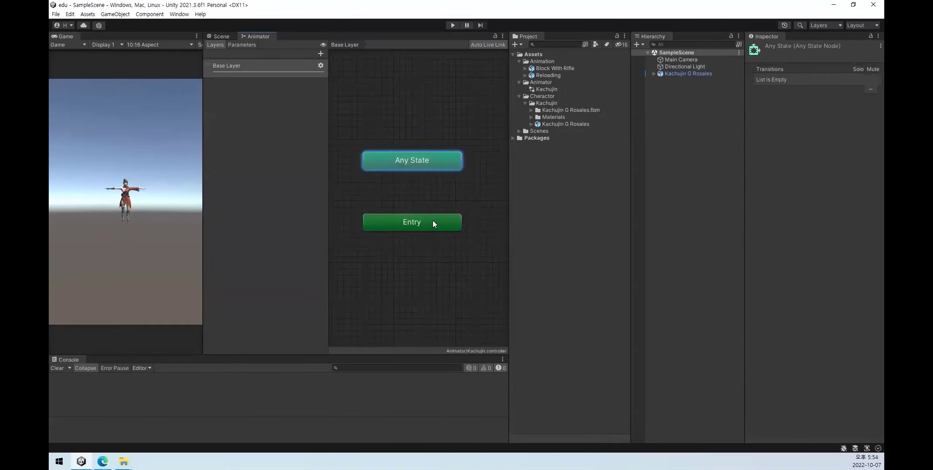
{"action": "left_click", "coordinate": [433, 223]}
{"action": "scroll", "coordinate": [461, 214], "scroll_direction": "down", "scroll_amount": 3}
{"action": "mouse_move", "coordinate": [476, 202]}
{"action": "middle_mouse_down"}
{"action": "mouse_move", "coordinate": [373, 203]}
{"action": "mouse_move", "coordinate": [330, 216]}
{"action": "middle_mouse_up"}
{"action": "left_click", "coordinate": [448, 204]}
{"action": "scroll", "coordinate": [449, 214], "scroll_direction": "up", "scroll_amount": 4}
{"action": "scroll", "coordinate": [444, 216], "scroll_direction": "down", "scroll_amount": 3}
{"action": "scroll", "coordinate": [422, 213], "scroll_direction": "down", "scroll_amount": 5}
{"action": "scroll", "coordinate": [422, 214], "scroll_direction": "down", "scroll_amount": 2}
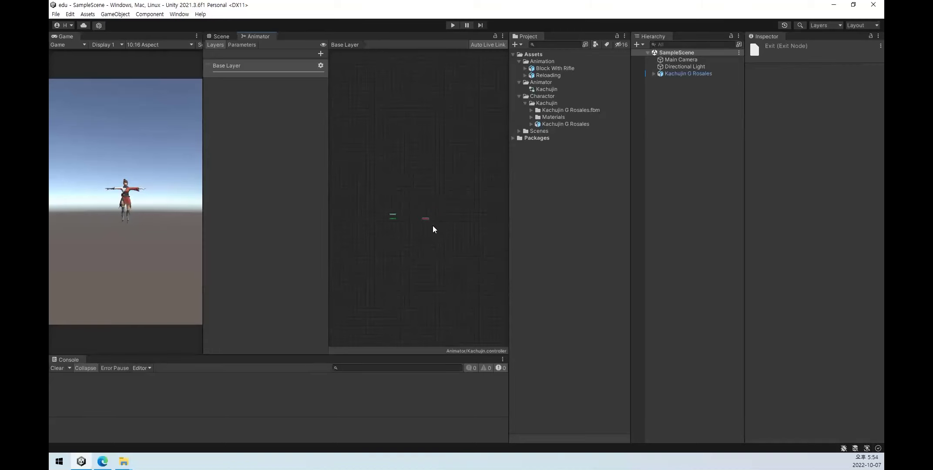
{"action": "scroll", "coordinate": [423, 218], "scroll_direction": "up", "scroll_amount": 3}
{"action": "scroll", "coordinate": [438, 223], "scroll_direction": "up", "scroll_amount": 2}
{"action": "left_click_drag", "start_coordinate": [428, 200], "coordinate": [336, 224]}
{"action": "middle_click_drag", "start_coordinate": [370, 217], "coordinate": [413, 231]}
{"action": "scroll", "coordinate": [385, 181], "scroll_direction": "up", "scroll_amount": 5}
{"action": "scroll", "coordinate": [497, 196], "scroll_direction": "down", "scroll_amount": 3}
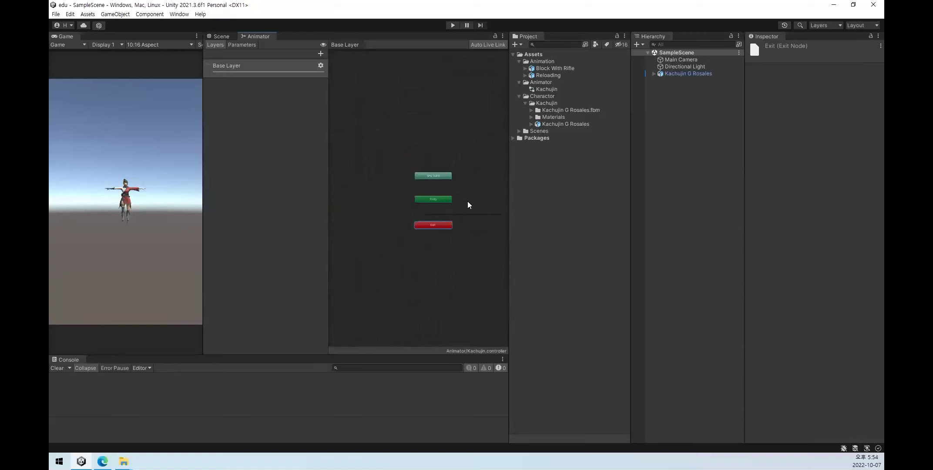
{"action": "scroll", "coordinate": [441, 217], "scroll_direction": "up", "scroll_amount": 3}
{"action": "left_click", "coordinate": [384, 221]}
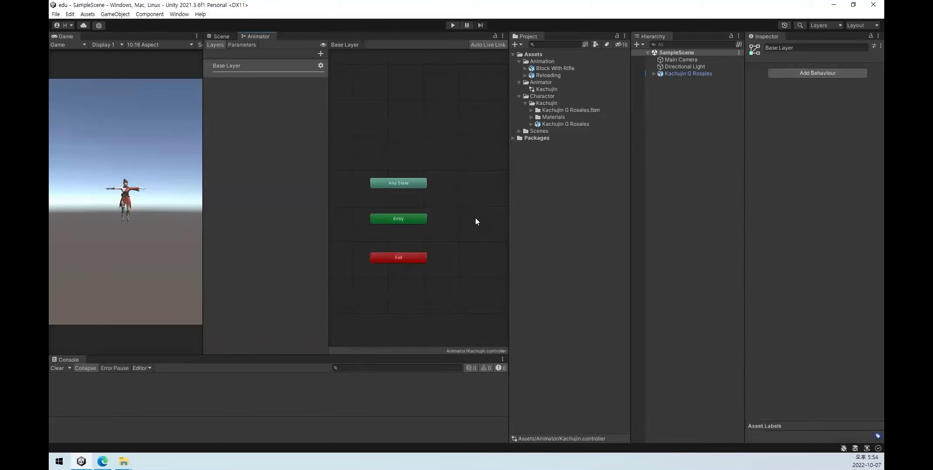
{"action": "middle_click_drag", "start_coordinate": [476, 219], "coordinate": [460, 208]}
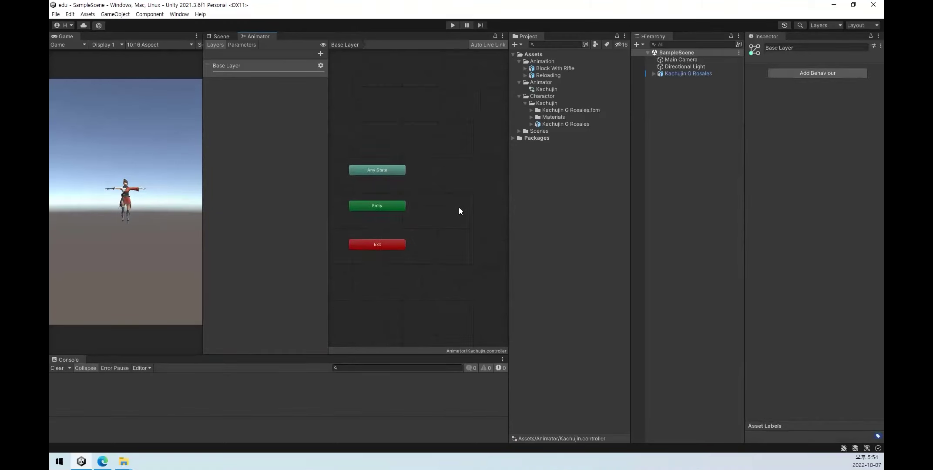
{"action": "left_click", "coordinate": [386, 170]}
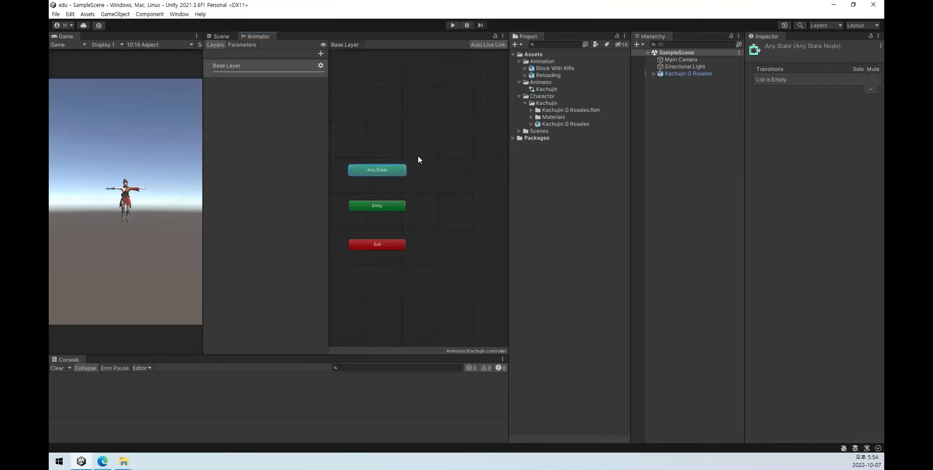
{"action": "left_click", "coordinate": [430, 147]}
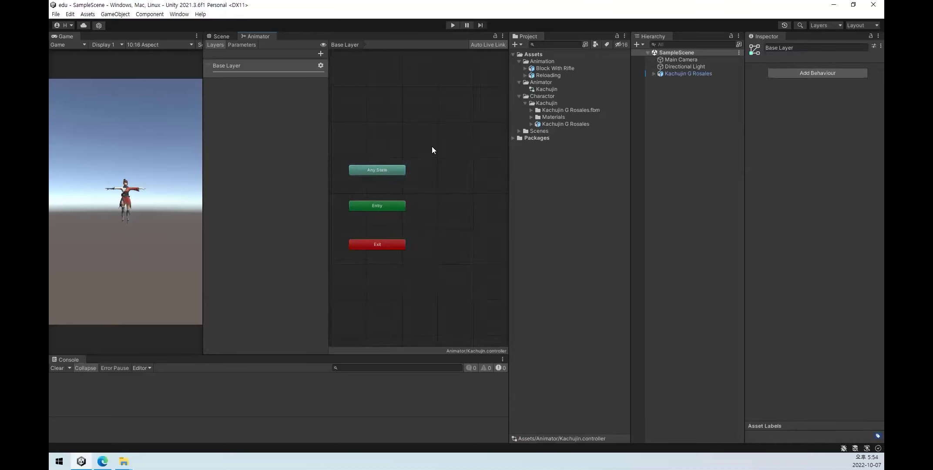
{"action": "left_click", "coordinate": [388, 173]}
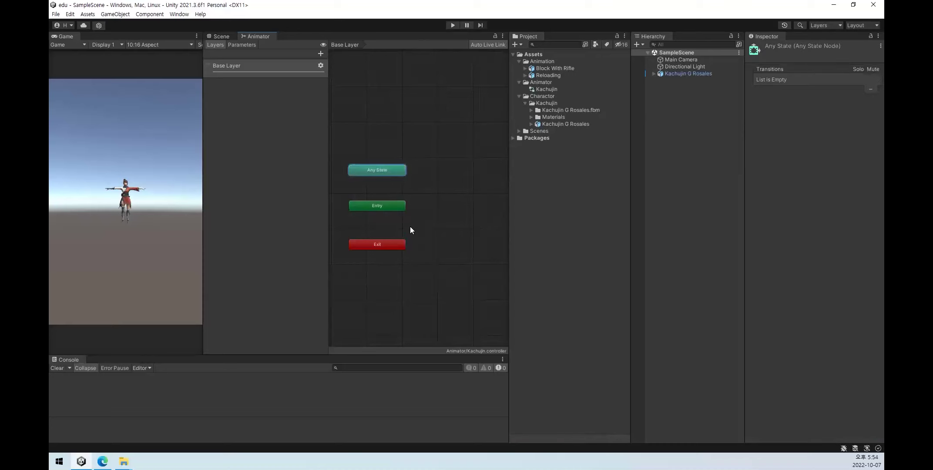
{"action": "left_click", "coordinate": [441, 179]}
{"action": "left_click", "coordinate": [390, 203]}
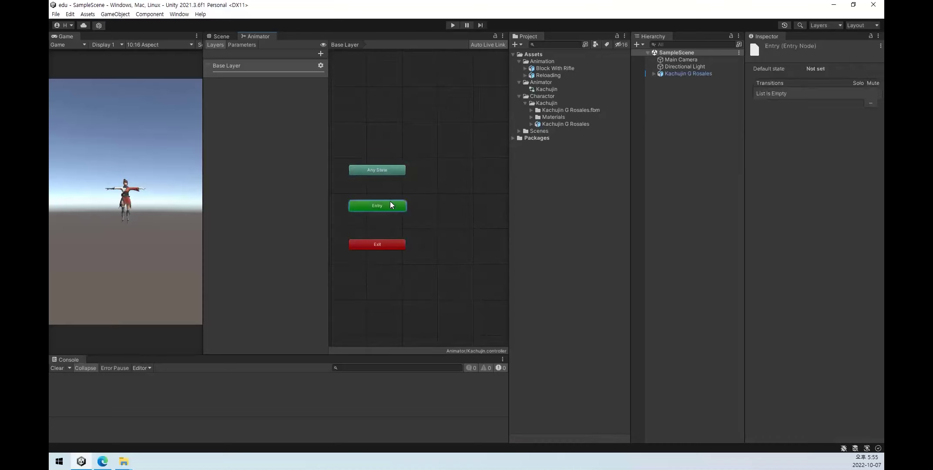
{"action": "left_click", "coordinate": [394, 171]}
{"action": "left_click", "coordinate": [443, 184]}
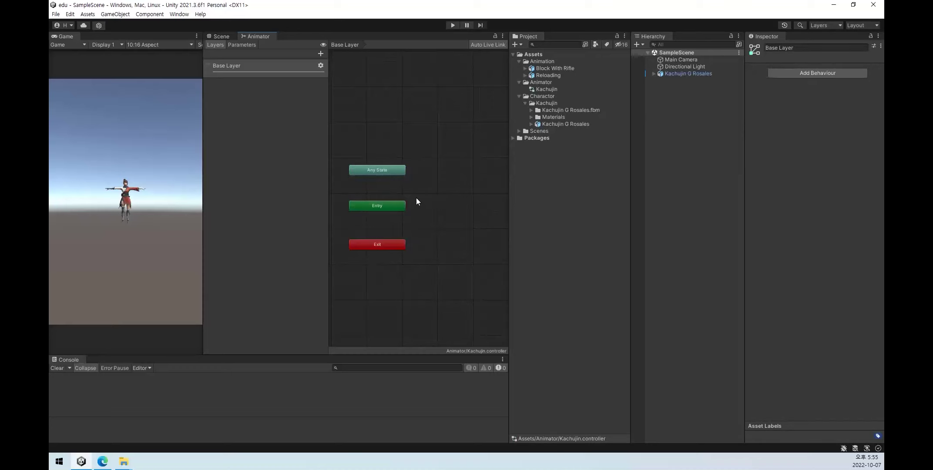
{"action": "left_click", "coordinate": [378, 204]}
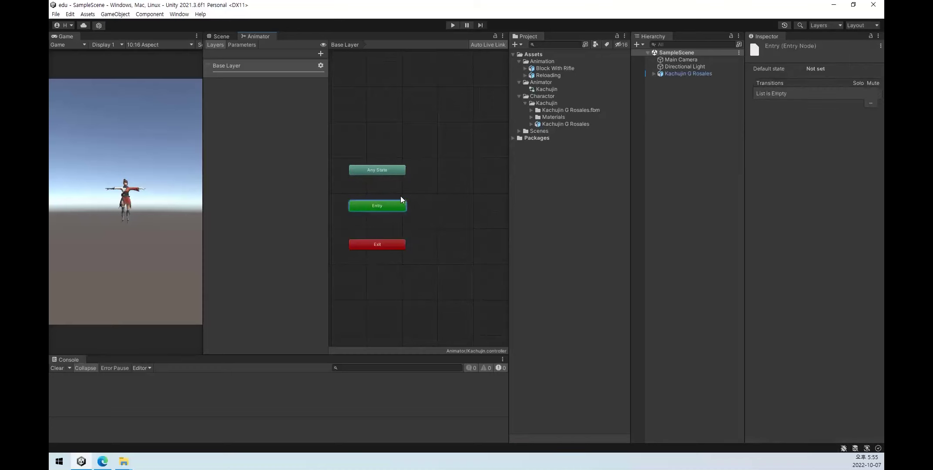
{"action": "left_click", "coordinate": [435, 192]}
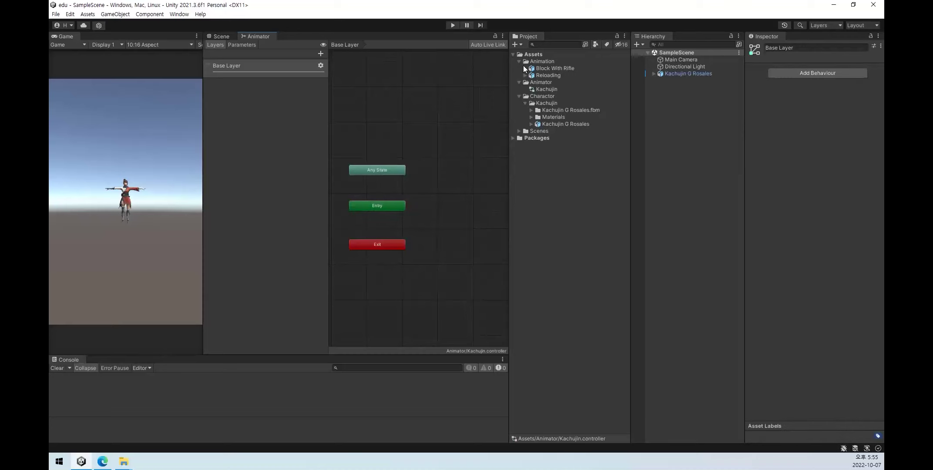
{"action": "left_click", "coordinate": [542, 61]}
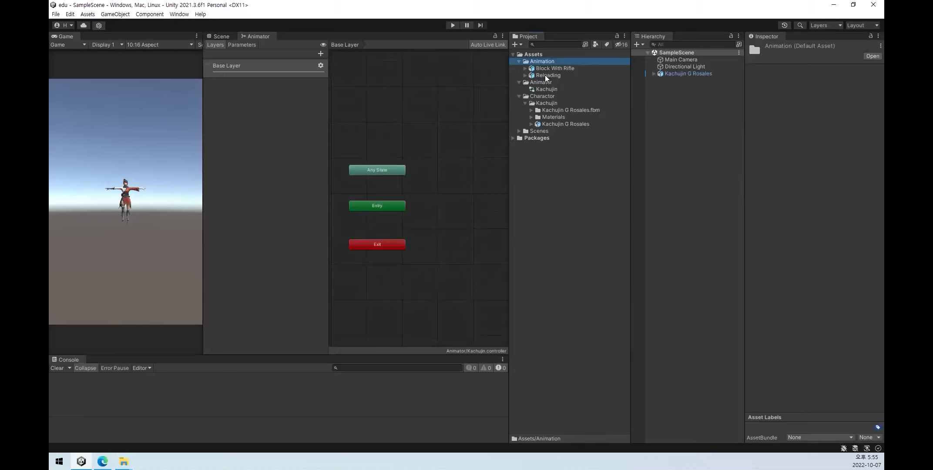
Drop Reloading into the Kachujin graph as the default mixamo_com state and position it beside Entry.
{"action": "mouse_move", "coordinate": [544, 75]}
{"action": "left_mouse_down"}
{"action": "mouse_move", "coordinate": [480, 194]}
{"action": "mouse_move", "coordinate": [439, 209]}
{"action": "left_mouse_up"}
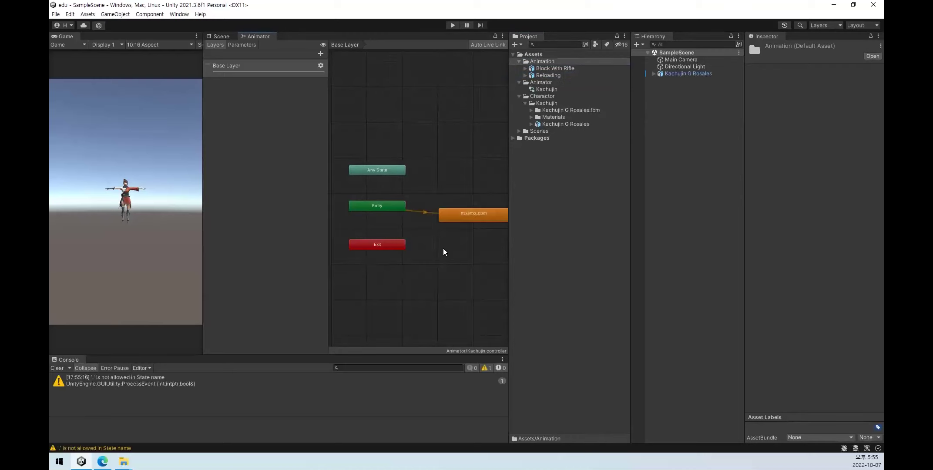
{"action": "left_click", "coordinate": [427, 223]}
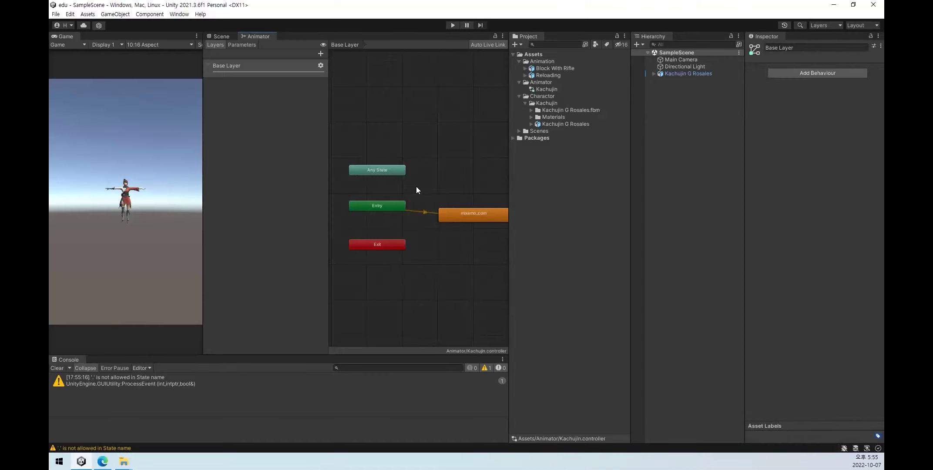
{"action": "left_click_drag", "start_coordinate": [416, 188], "coordinate": [447, 142]}
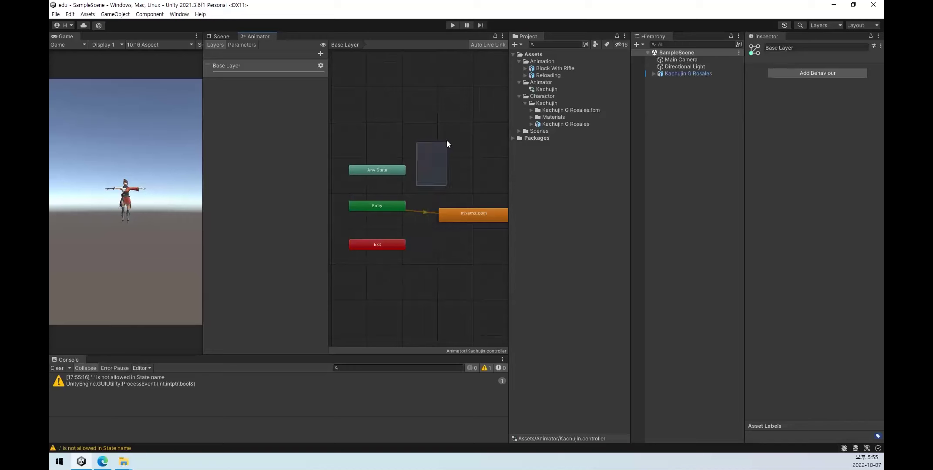
{"action": "left_click_drag", "start_coordinate": [470, 210], "coordinate": [458, 202]}
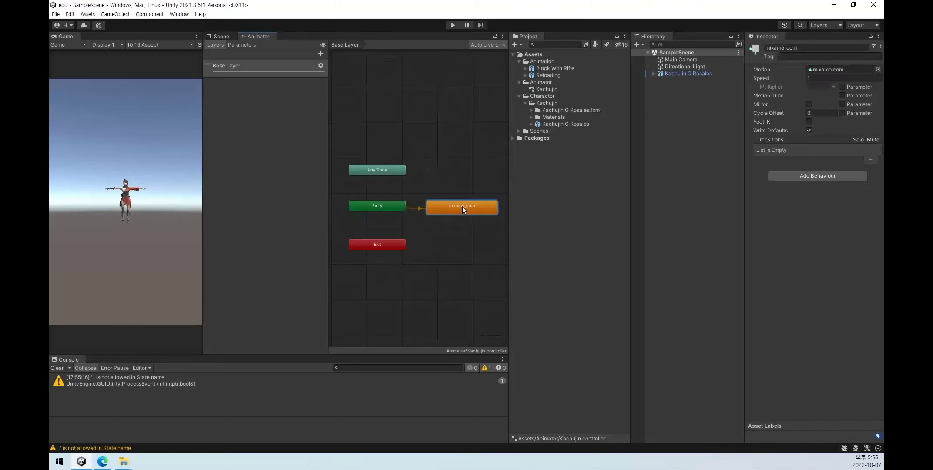
{"action": "left_click", "coordinate": [453, 245]}
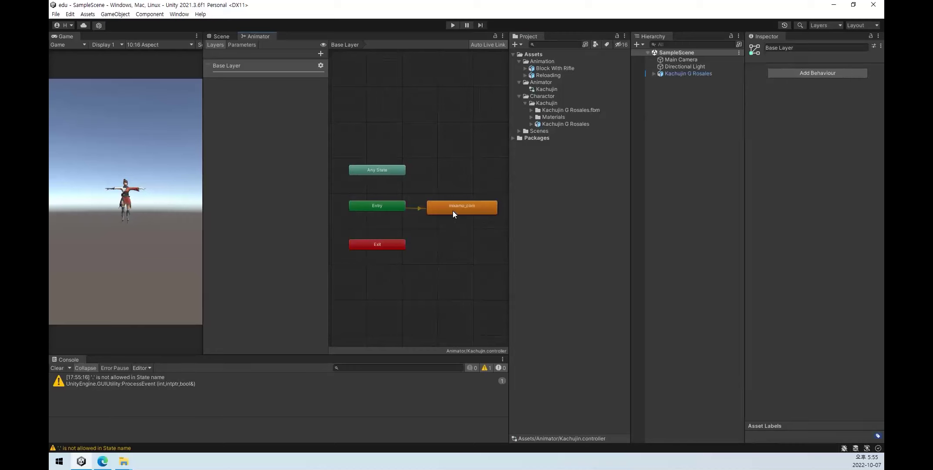
{"action": "left_click", "coordinate": [474, 211]}
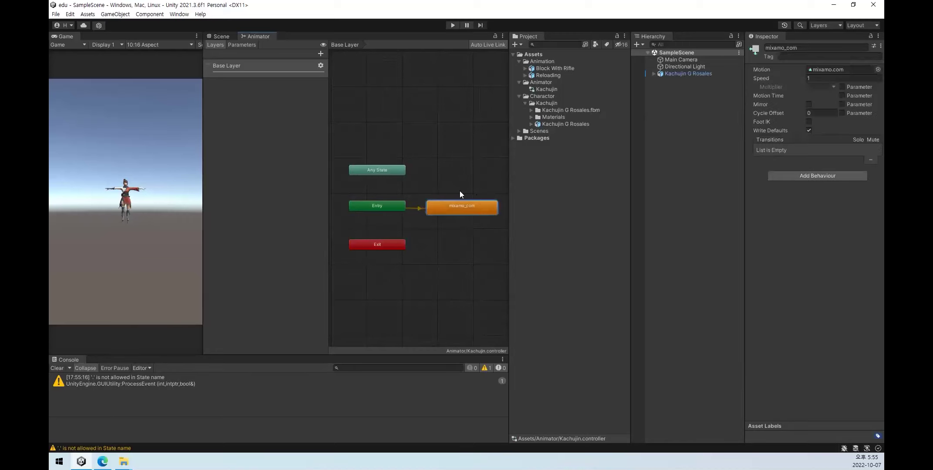
{"action": "left_click", "coordinate": [463, 229]}
{"action": "left_click", "coordinate": [455, 203]}
{"action": "left_click", "coordinate": [461, 244]}
{"action": "left_click", "coordinate": [454, 205]}
{"action": "left_click", "coordinate": [460, 220]}
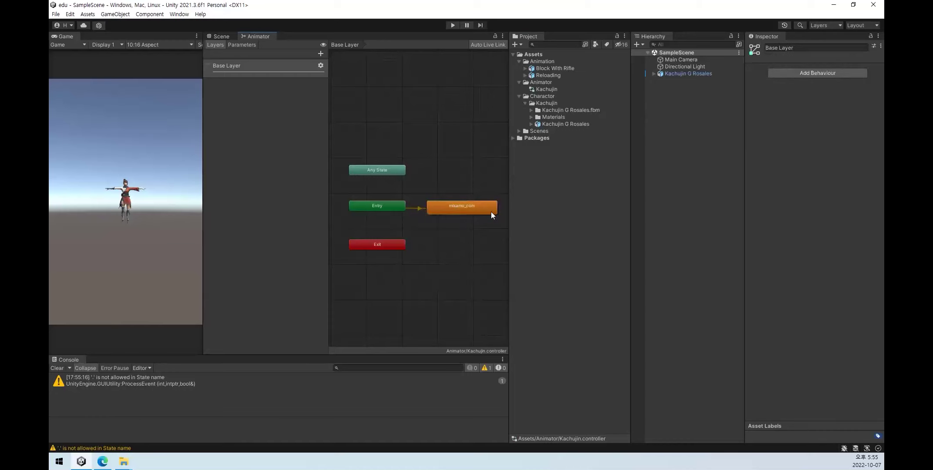
Drop a second clip into the graph as a grey mixamo_com state above the default one.
{"action": "mouse_move", "coordinate": [550, 68]}
{"action": "left_mouse_down"}
{"action": "mouse_move", "coordinate": [455, 152]}
{"action": "mouse_move", "coordinate": [465, 175]}
{"action": "left_mouse_up"}
{"action": "left_click", "coordinate": [444, 277]}
{"action": "left_click", "coordinate": [475, 278]}
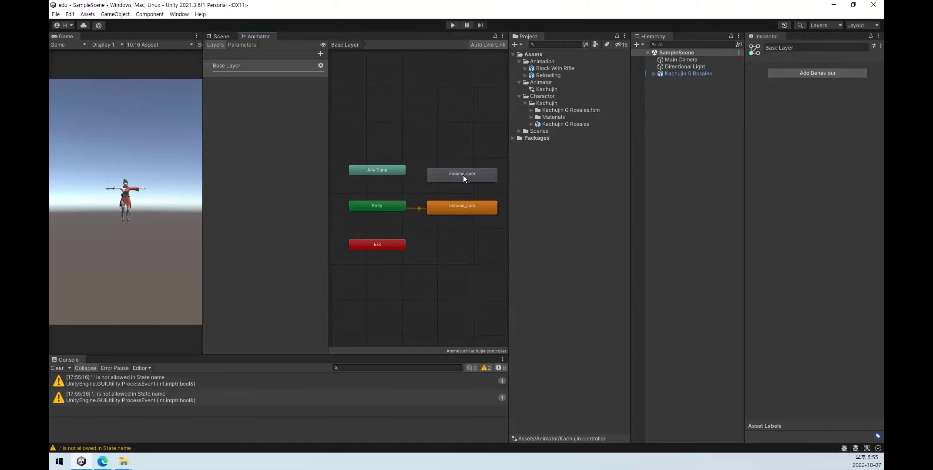
{"action": "left_click", "coordinate": [381, 205]}
{"action": "left_click", "coordinate": [417, 208]}
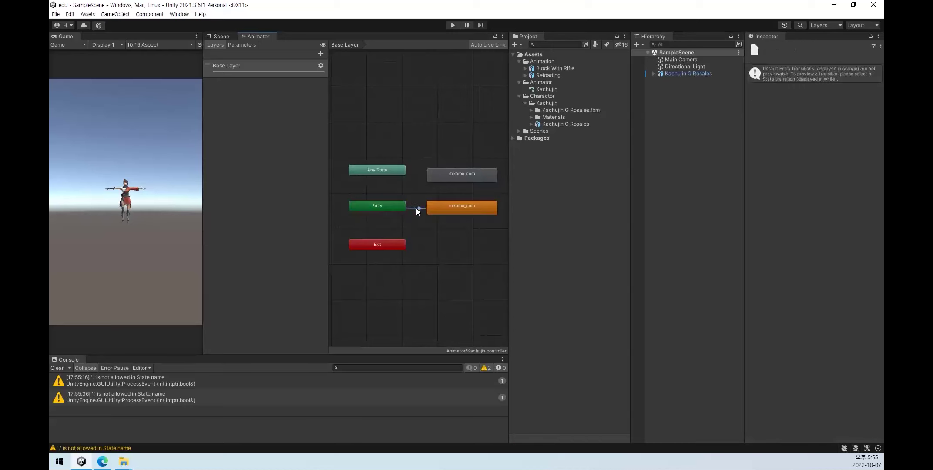
{"action": "left_click", "coordinate": [450, 209]}
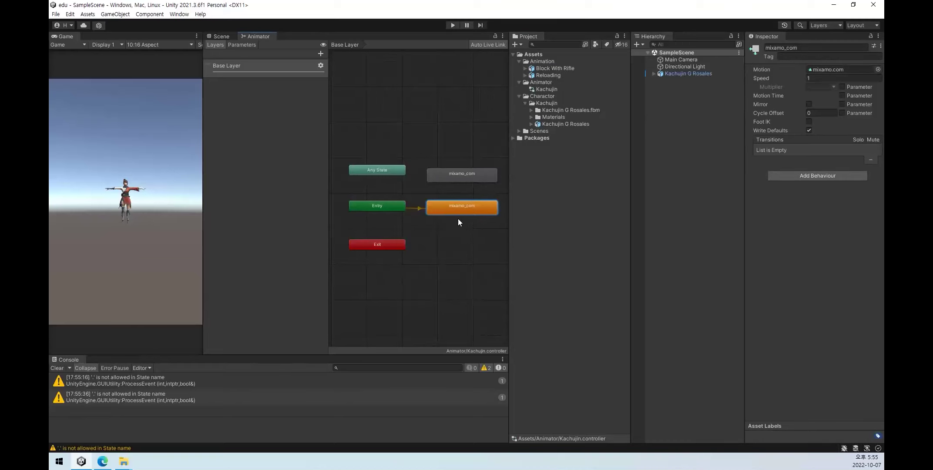
Test the character in Play mode, checking Reloading's animation import settings, then stop Play.
{"action": "left_click", "coordinate": [454, 25]}
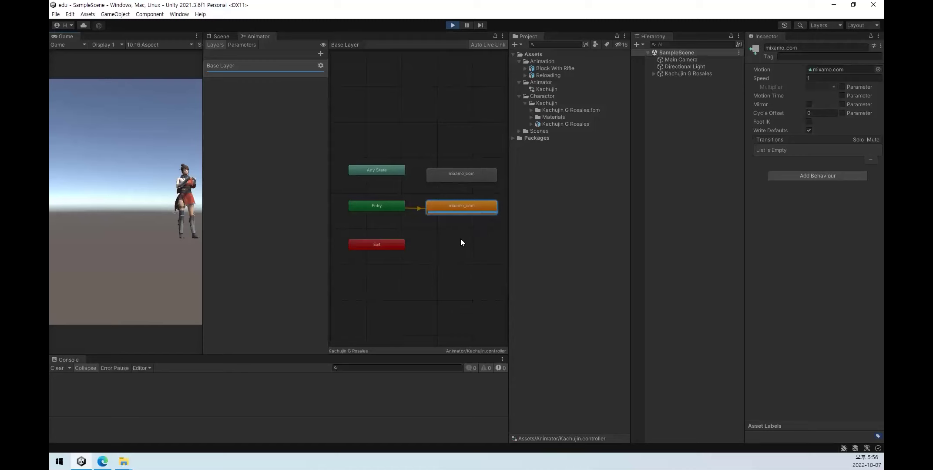
{"action": "left_click", "coordinate": [549, 76]}
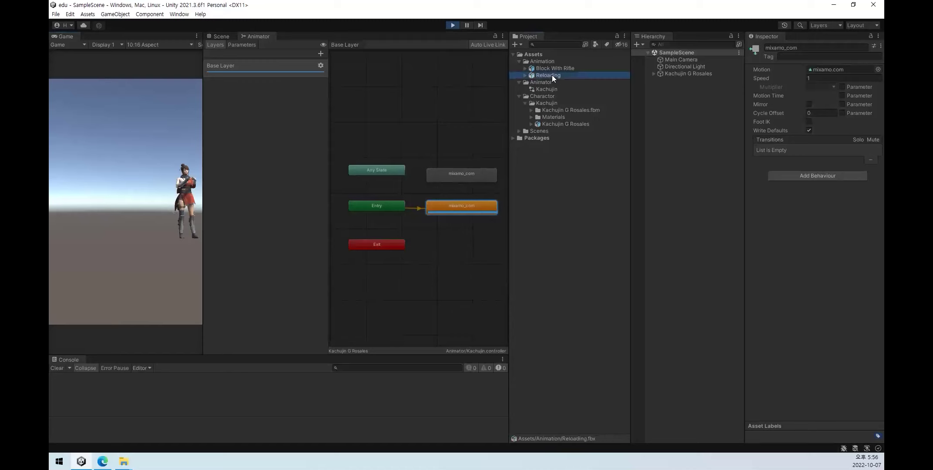
{"action": "left_click", "coordinate": [825, 73]}
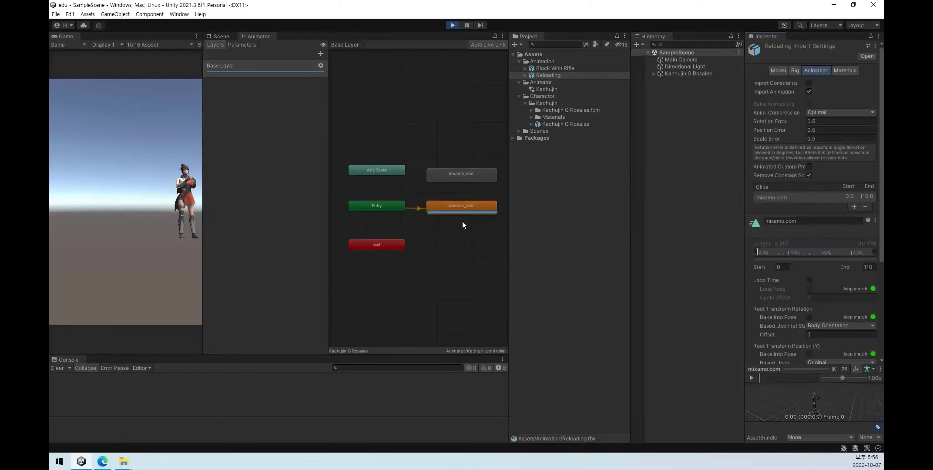
{"action": "left_click", "coordinate": [453, 26]}
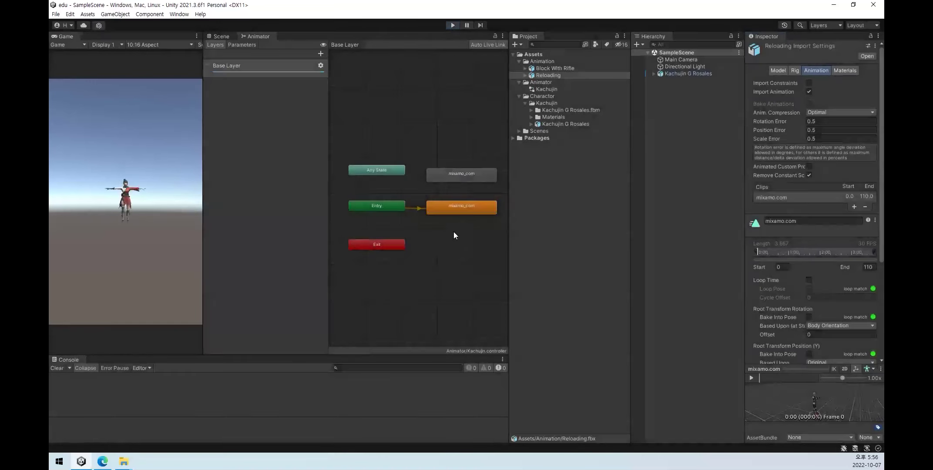
{"action": "left_click", "coordinate": [454, 222]}
Inspect the upper grey mixamo_com state and the orange default state.
{"action": "left_click", "coordinate": [455, 177]}
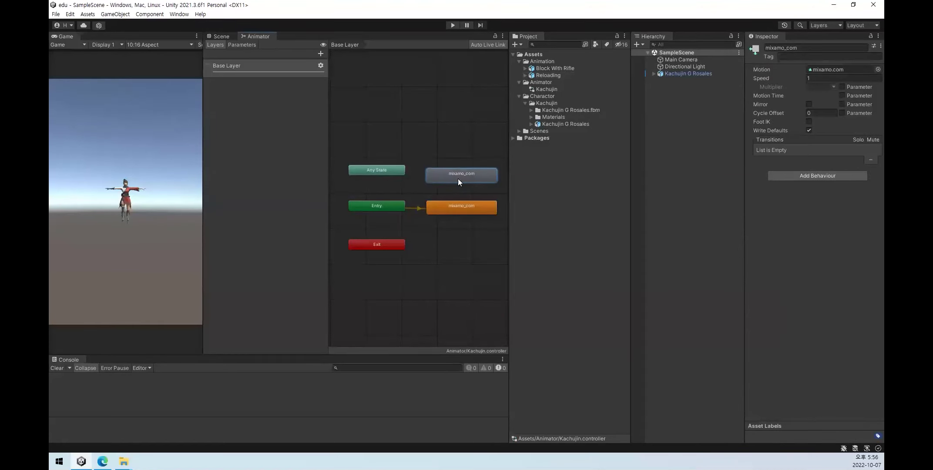
{"action": "left_click", "coordinate": [371, 170]}
{"action": "left_click", "coordinate": [462, 176]}
{"action": "left_click", "coordinate": [451, 210]}
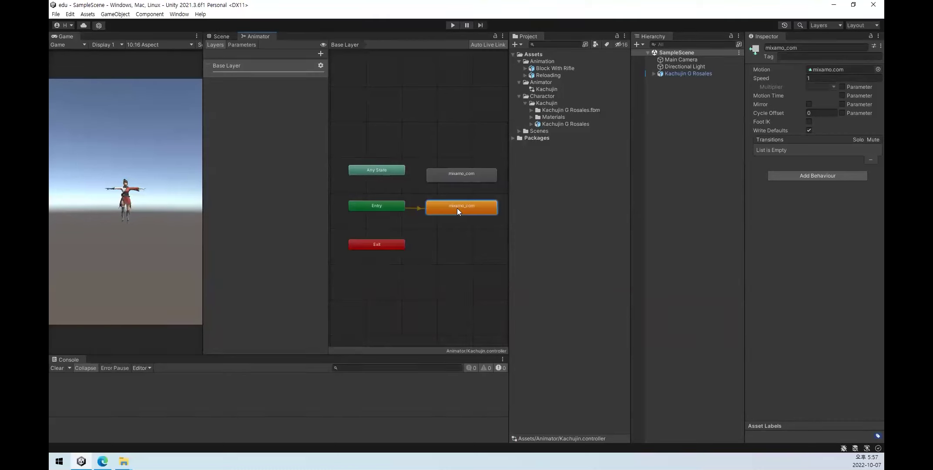
Make a transition from the orange default mixamo_com state up to the grey mixamo_com state.
{"action": "right_click", "coordinate": [454, 205]}
{"action": "left_click", "coordinate": [463, 209]}
{"action": "right_click", "coordinate": [458, 207]}
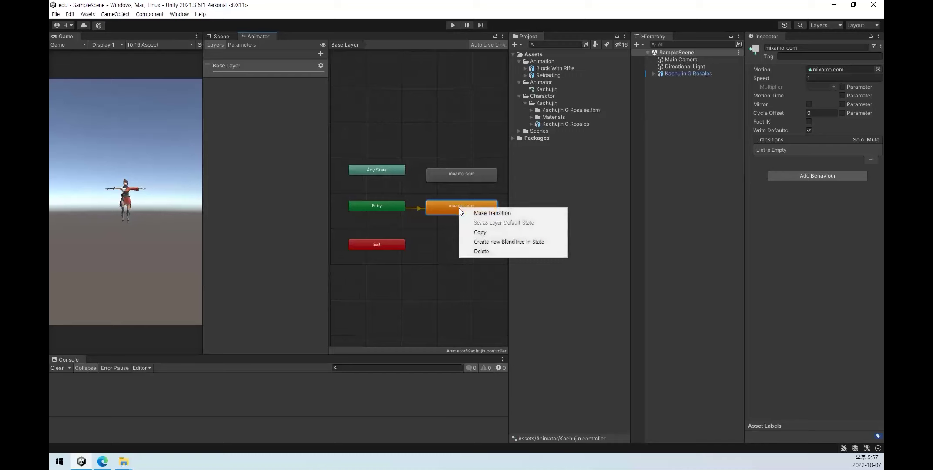
{"action": "left_click", "coordinate": [495, 216]}
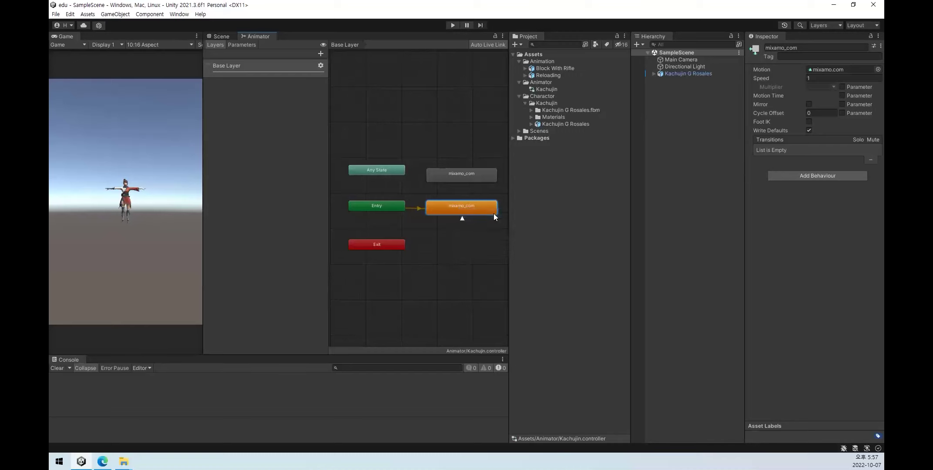
{"action": "left_click", "coordinate": [461, 174]}
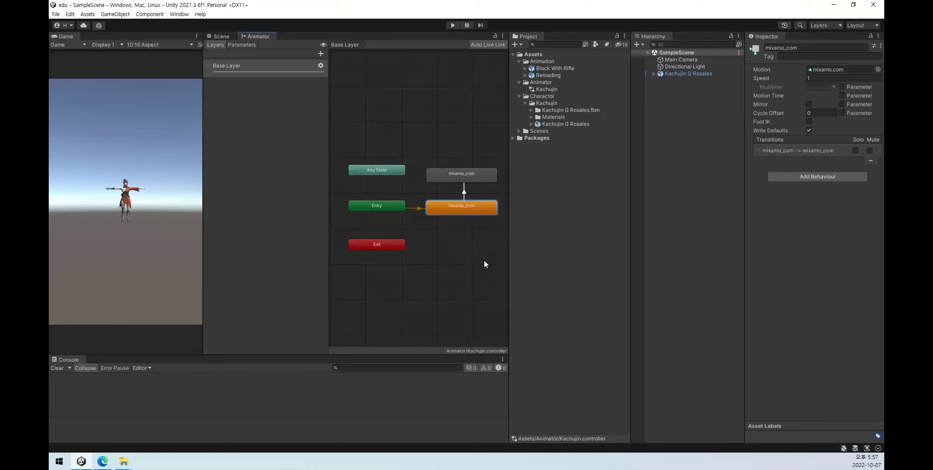
Inspect the new transition, the Entry node's default state, and the upper mixamo_com state.
{"action": "left_click", "coordinate": [463, 194]}
{"action": "left_click", "coordinate": [454, 246]}
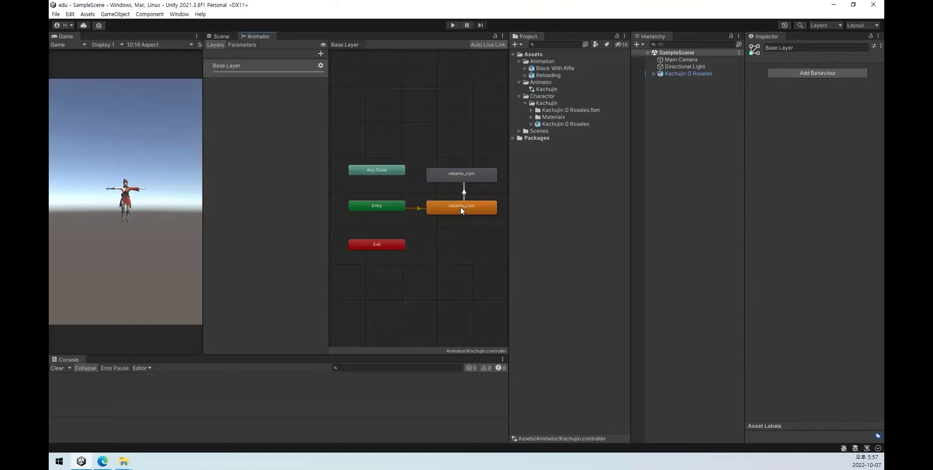
{"action": "left_click", "coordinate": [377, 208]}
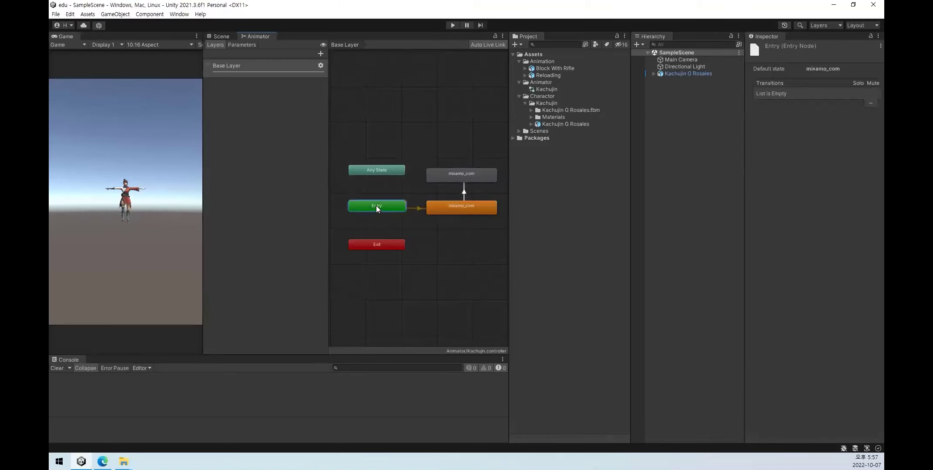
{"action": "left_click", "coordinate": [458, 207]}
{"action": "left_click", "coordinate": [454, 172]}
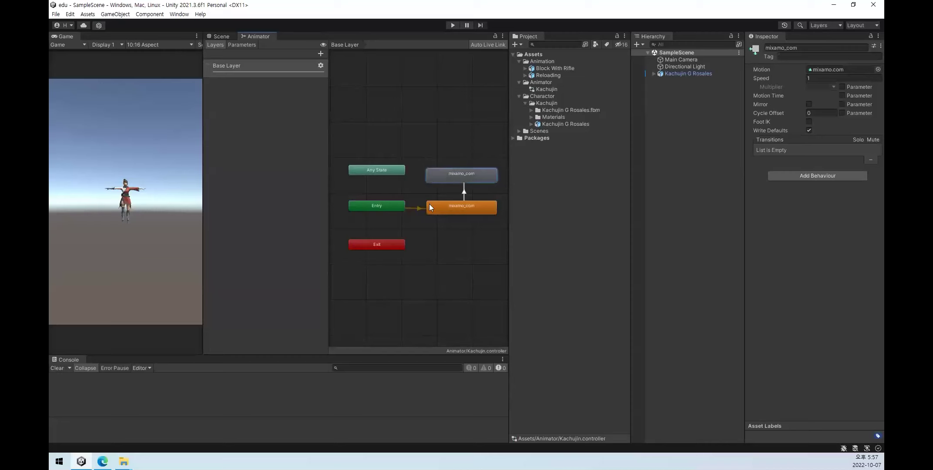
Widen the Game view and enter Play mode, inspecting the transition while the game runs.
{"action": "left_click_drag", "start_coordinate": [202, 173], "coordinate": [228, 172]}
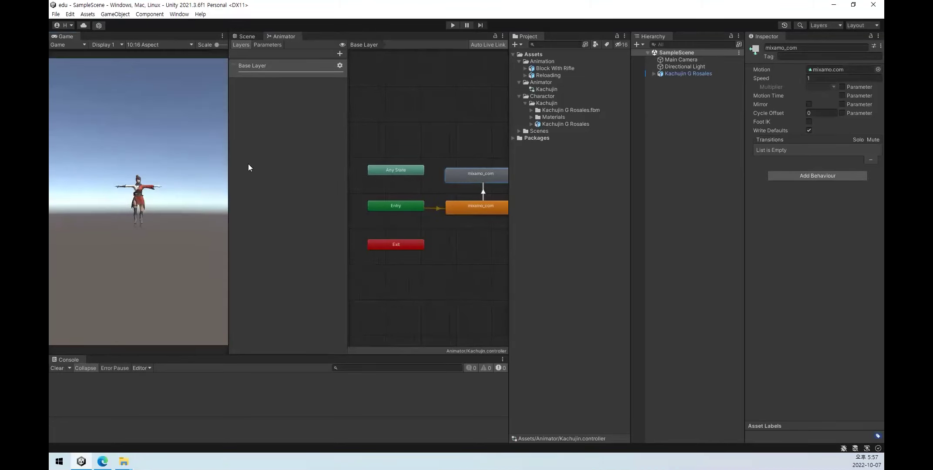
{"action": "left_click", "coordinate": [452, 25]}
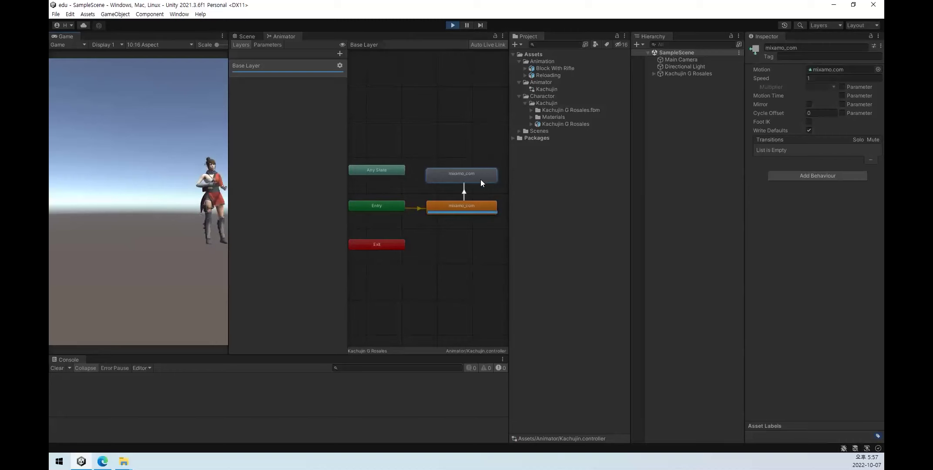
{"action": "left_click", "coordinate": [431, 219]}
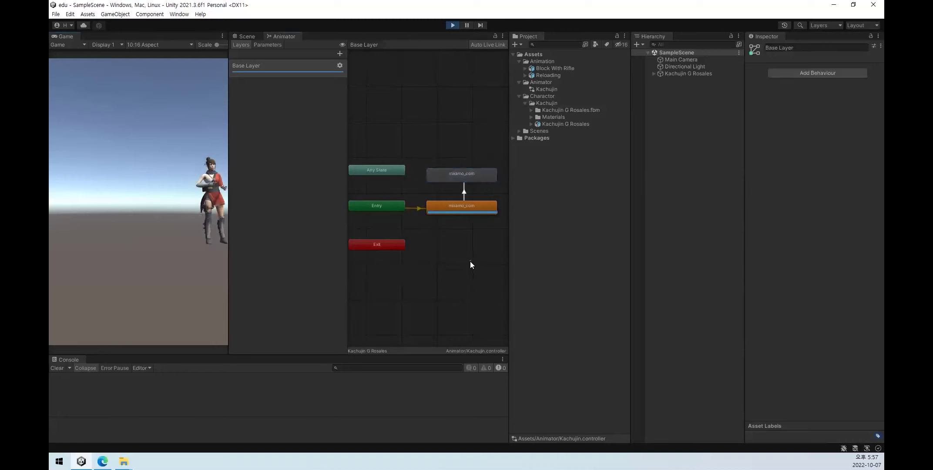
{"action": "left_click", "coordinate": [465, 194]}
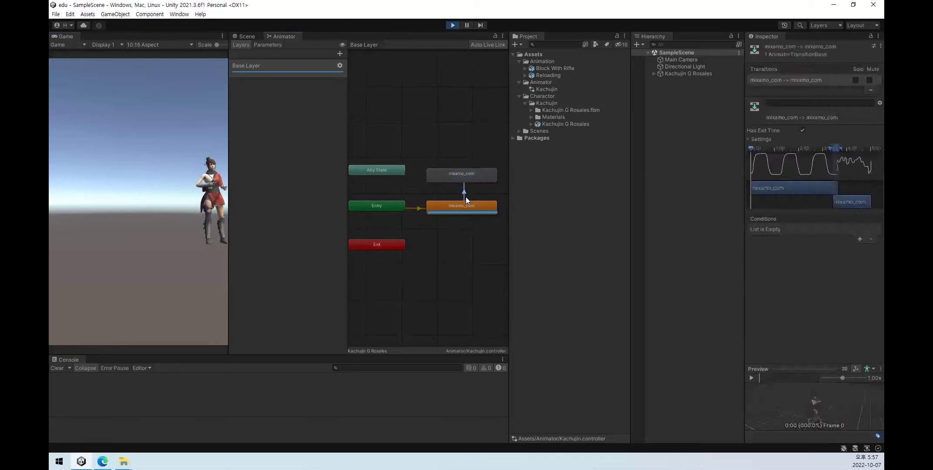
{"action": "left_click", "coordinate": [472, 276]}
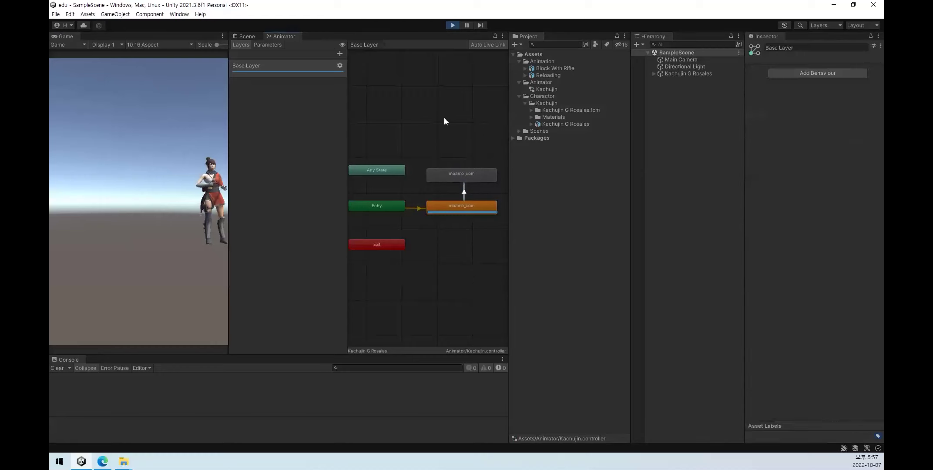
Stop and restart the game to retest the mixamo_com transition, then stop it again.
{"action": "left_click", "coordinate": [453, 25]}
{"action": "left_click", "coordinate": [474, 173]}
{"action": "left_click", "coordinate": [466, 129]}
{"action": "left_click", "coordinate": [453, 25]}
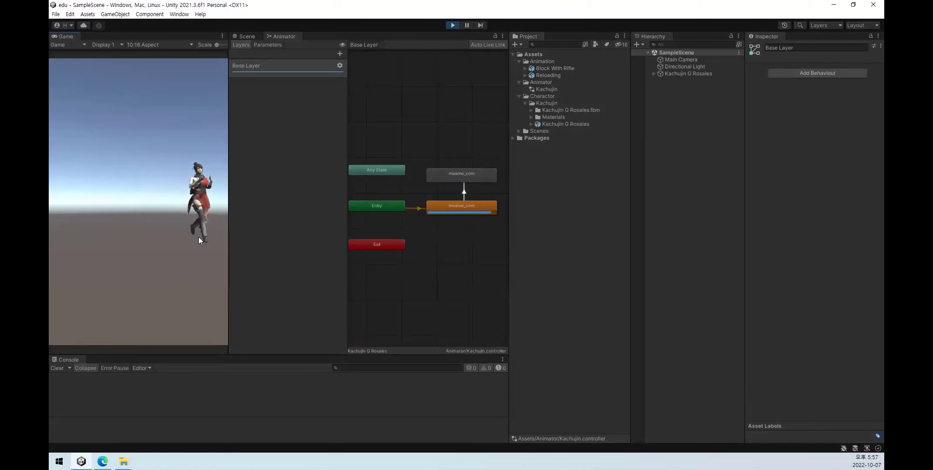
{"action": "left_click", "coordinate": [453, 26]}
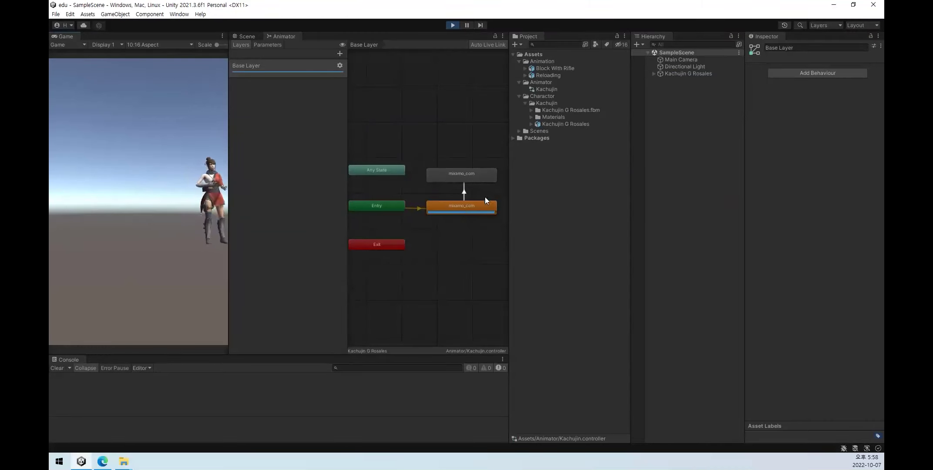
{"action": "left_click", "coordinate": [464, 192]}
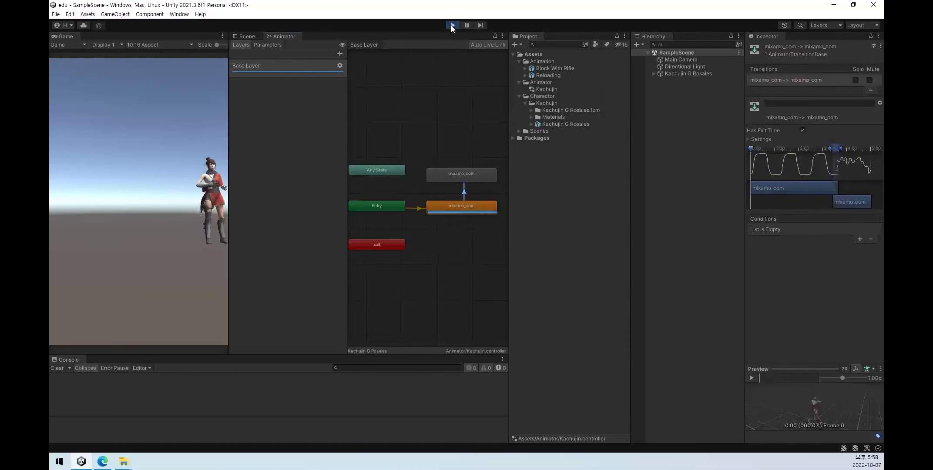
{"action": "left_click", "coordinate": [451, 25]}
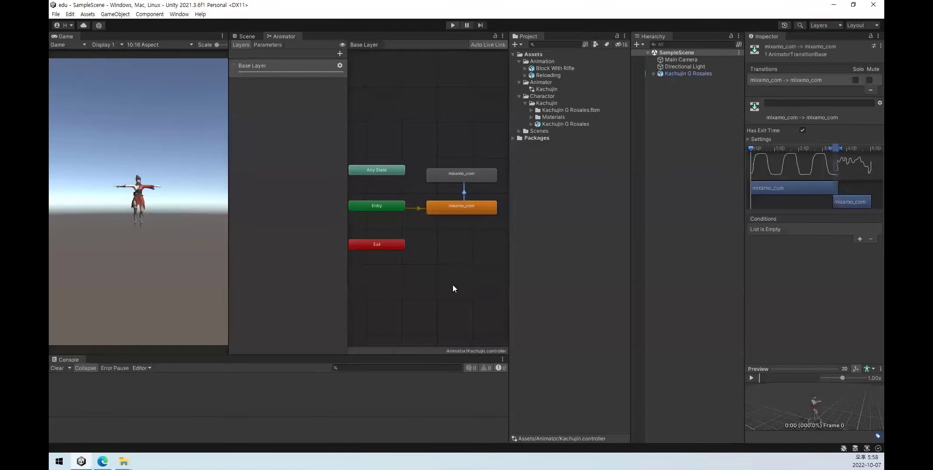
Browse the Reloading and Block With Rifle clips and drag an animation asset into the graph as a state.
{"action": "left_click", "coordinate": [466, 180]}
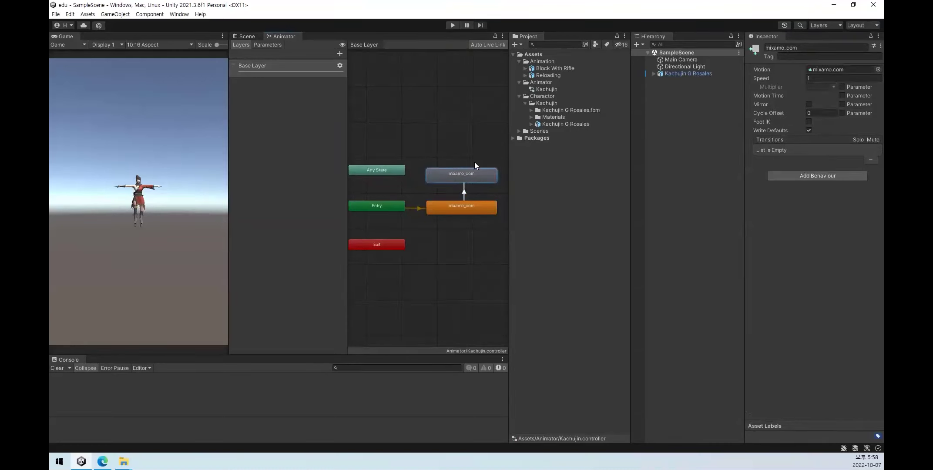
{"action": "left_click", "coordinate": [550, 76]}
{"action": "left_click", "coordinate": [553, 67]}
{"action": "left_click", "coordinate": [462, 174]}
{"action": "left_click_drag", "start_coordinate": [561, 70], "coordinate": [448, 179]}
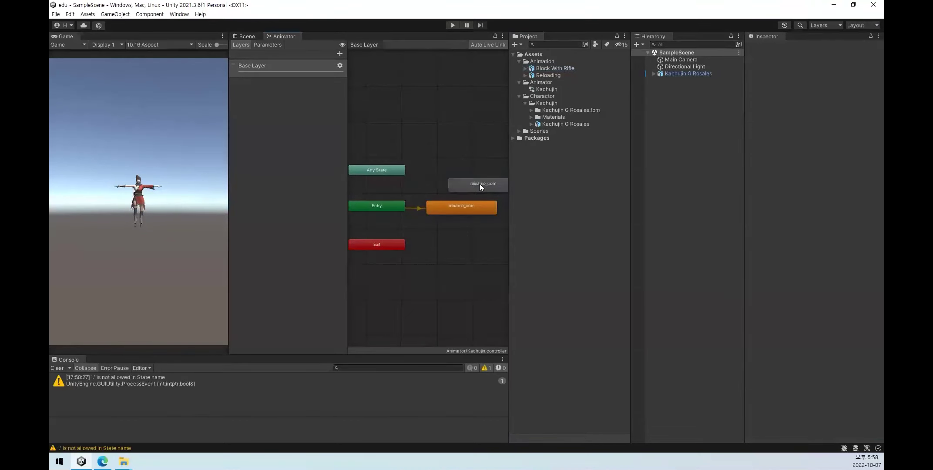
Create a transition from the orange mixamo_com state to the grey one and inspect it.
{"action": "right_click", "coordinate": [453, 207]}
{"action": "left_click", "coordinate": [466, 209]}
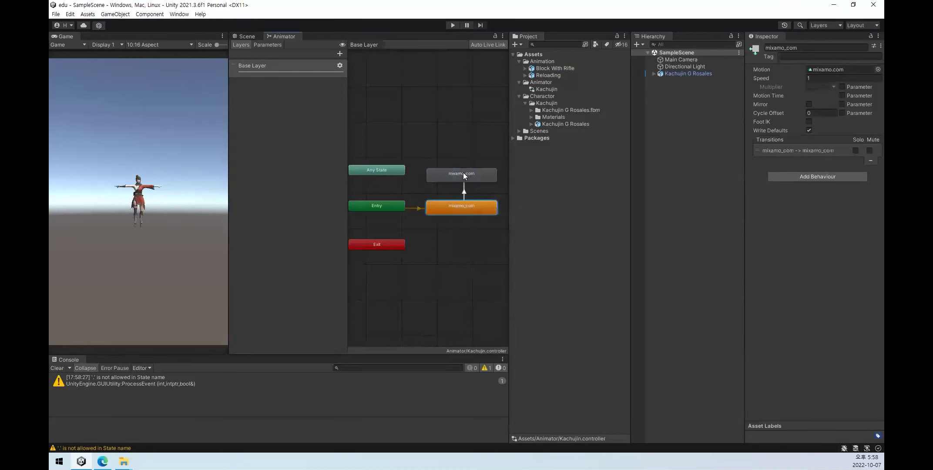
{"action": "left_click", "coordinate": [465, 172]}
{"action": "left_click", "coordinate": [470, 208]}
{"action": "left_click", "coordinate": [464, 193]}
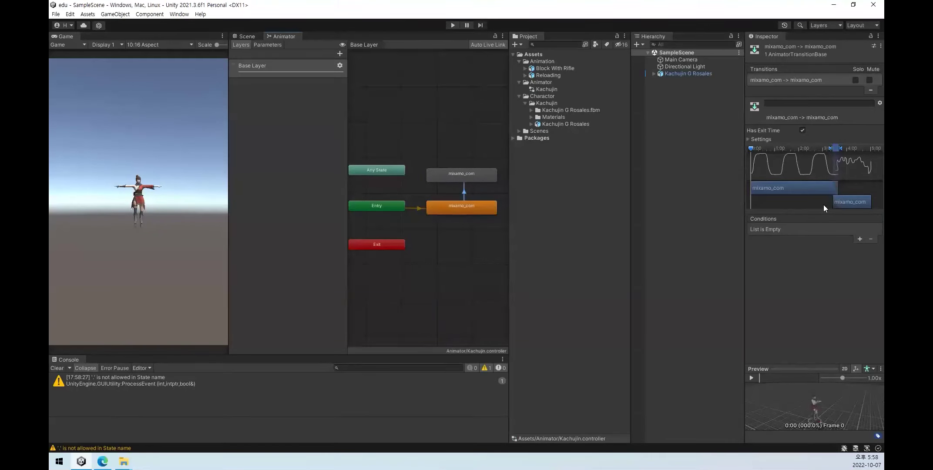
Play-test the transition, stop the game, and glance at the Parameters list before returning to Layers.
{"action": "left_click", "coordinate": [453, 26]}
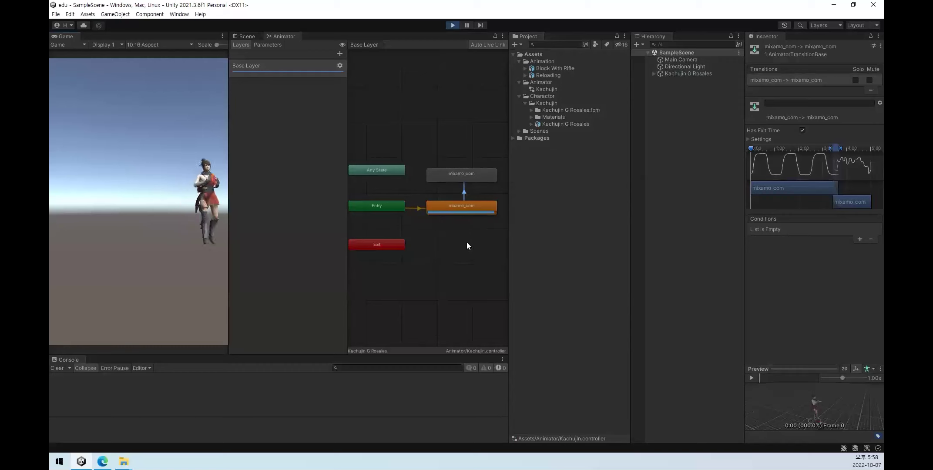
{"action": "left_click", "coordinate": [453, 25]}
{"action": "left_click", "coordinate": [475, 191]}
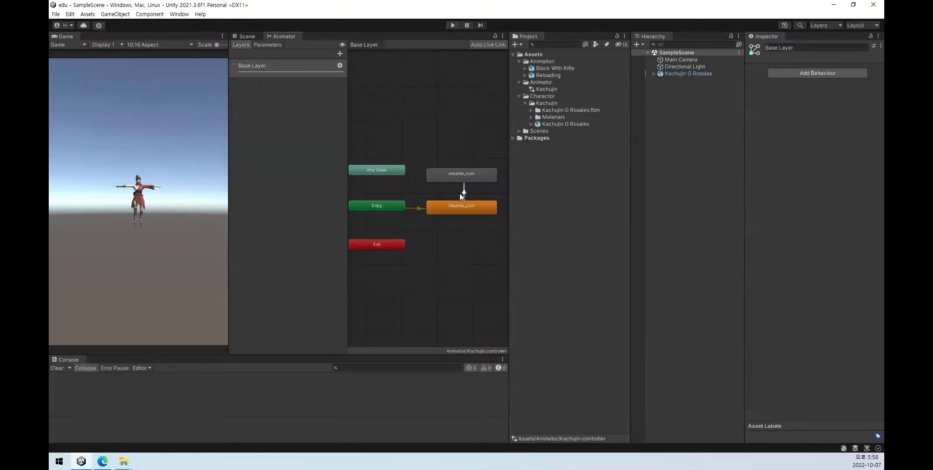
{"action": "left_click", "coordinate": [269, 45]}
{"action": "left_click", "coordinate": [239, 45]}
Move the second mixamo_com state below the first, transition it to Exit, and start Play mode.
{"action": "left_click_drag", "start_coordinate": [465, 173], "coordinate": [464, 245]}
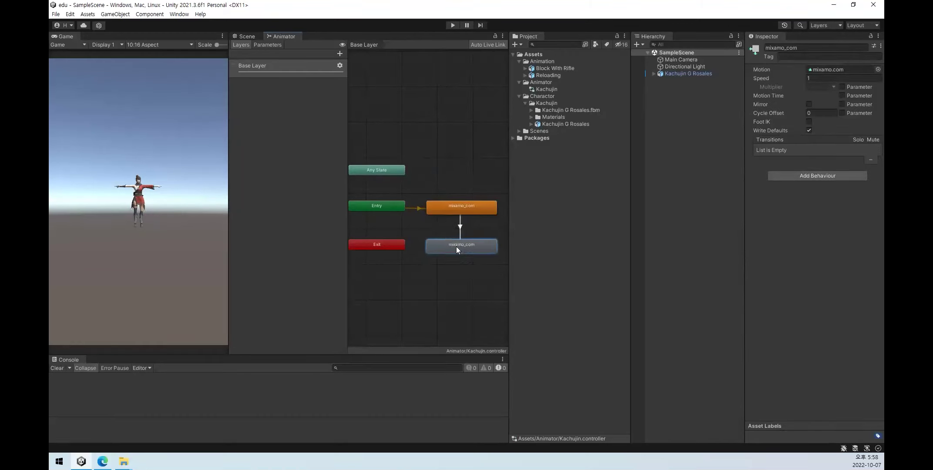
{"action": "right_click", "coordinate": [458, 245]}
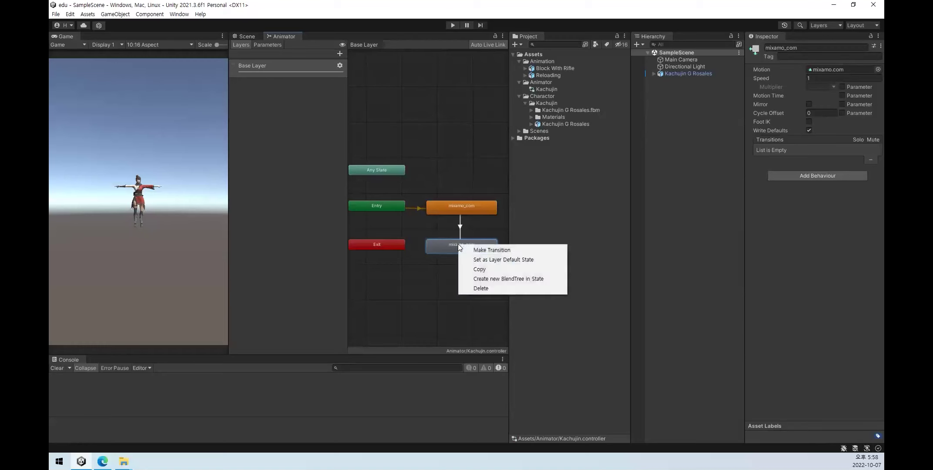
{"action": "left_click", "coordinate": [484, 251]}
{"action": "left_click", "coordinate": [379, 243]}
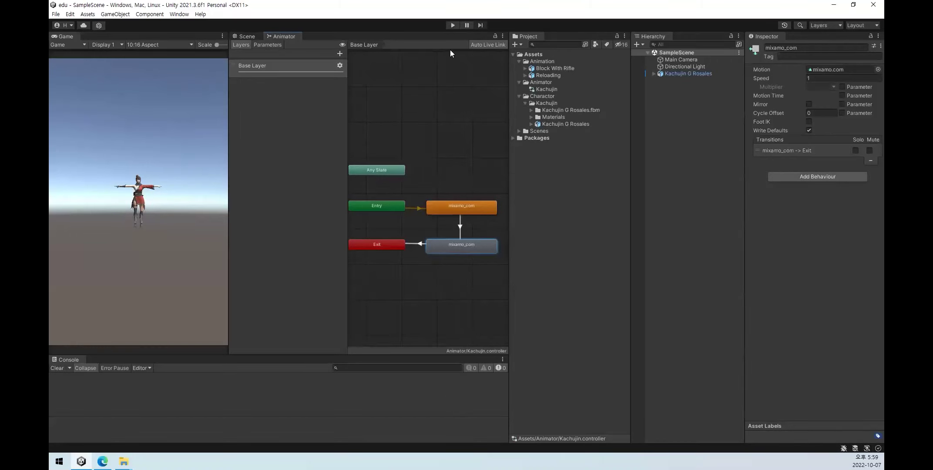
{"action": "left_click", "coordinate": [453, 25]}
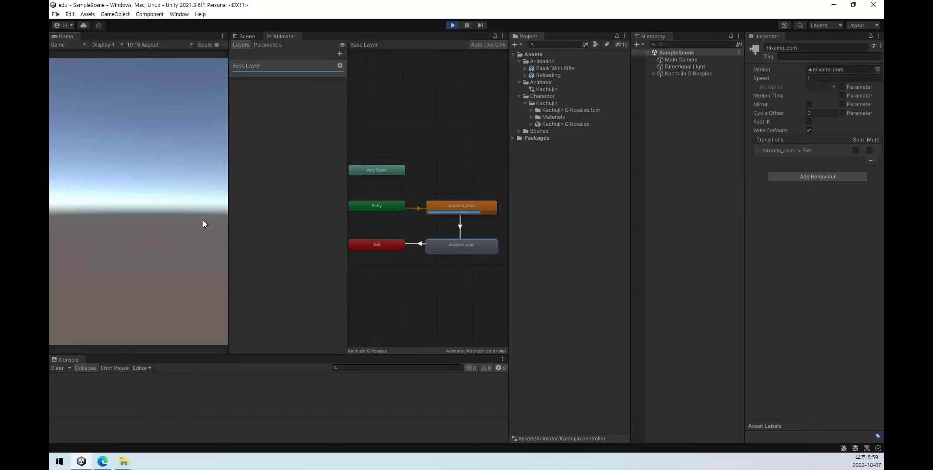
Select Kachujin G Rosales in the Scene view, stop the game with Ctrl+P, and return to the Animator graph.
{"action": "left_click", "coordinate": [241, 36]}
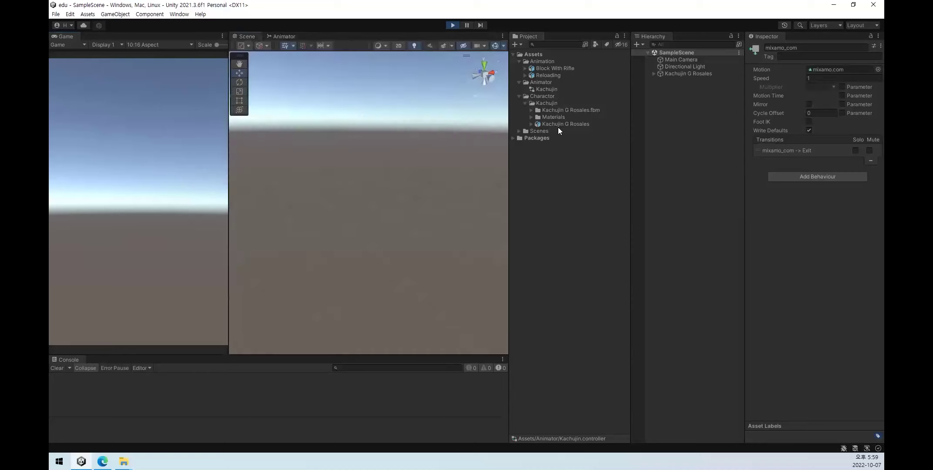
{"action": "left_click", "coordinate": [674, 73]}
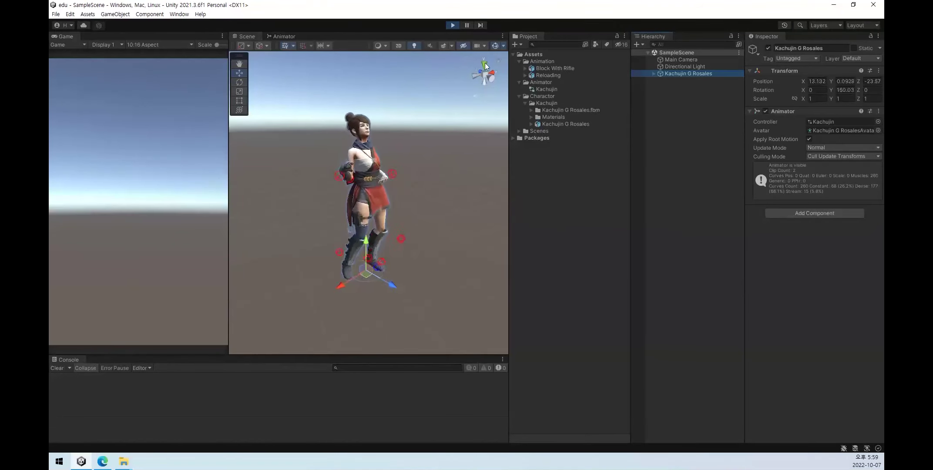
{"action": "key", "text": "ctrl+p"}
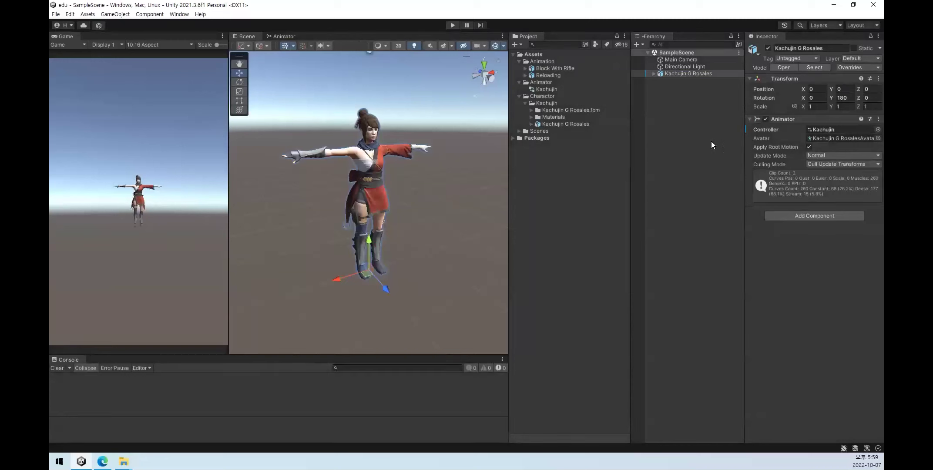
{"action": "left_click", "coordinate": [271, 37]}
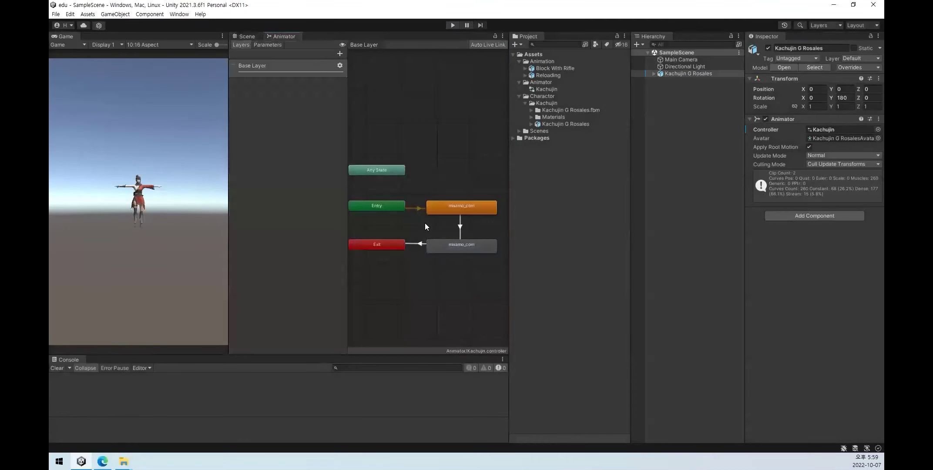
Delete the Exit transition, link the lower mixamo_com state back to the orange one, and play-test it.
{"action": "left_click", "coordinate": [414, 244]}
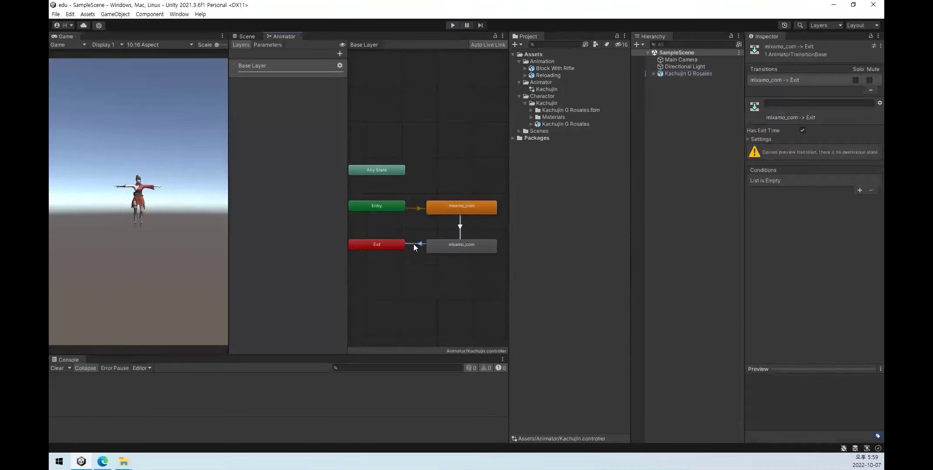
{"action": "key", "text": "Delete"}
{"action": "right_click", "coordinate": [454, 246]}
{"action": "left_click", "coordinate": [470, 250]}
{"action": "left_click", "coordinate": [448, 204]}
{"action": "left_click", "coordinate": [453, 26]}
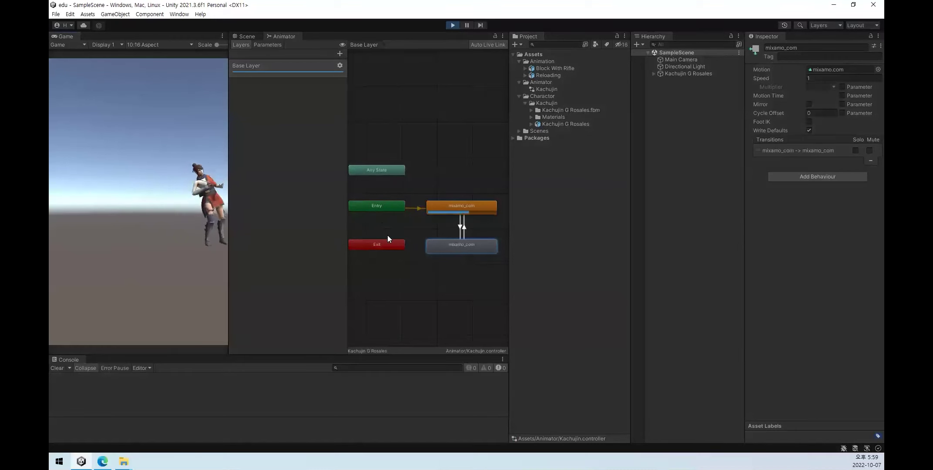
{"action": "left_click", "coordinate": [453, 25]}
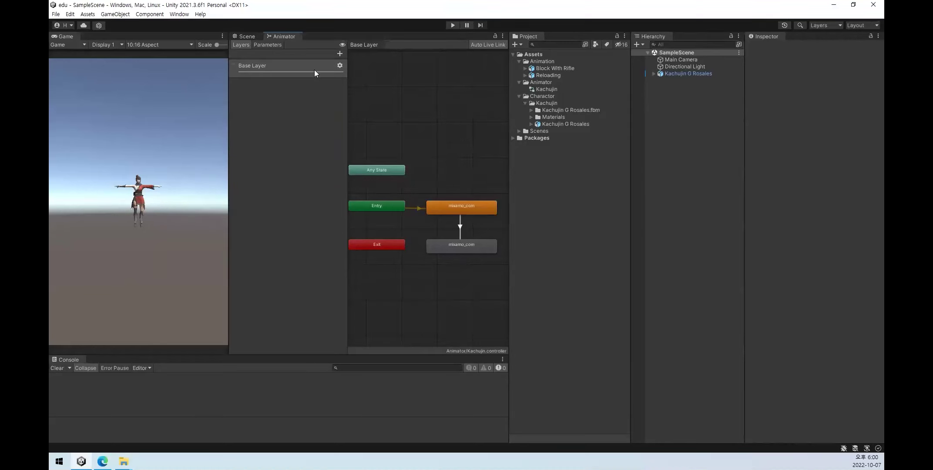
Select the transition, switch to the Parameters list, and show the Float, Int, Bool, Trigger options.
{"action": "left_click", "coordinate": [461, 226]}
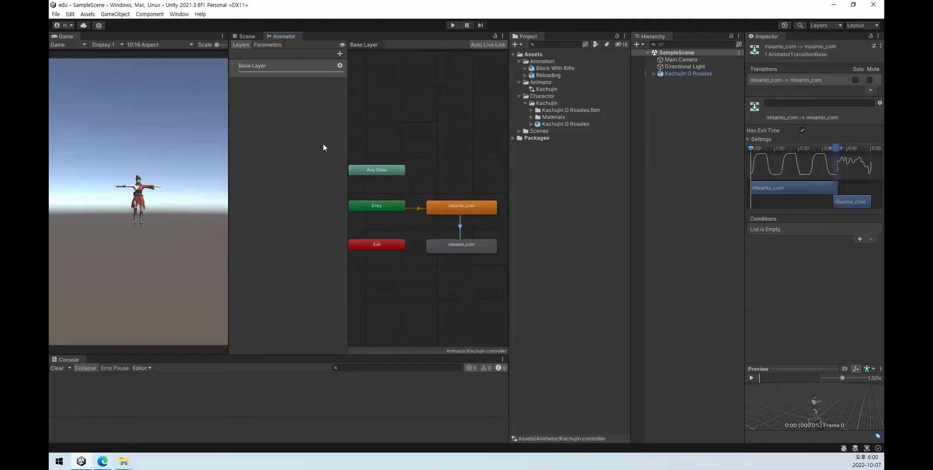
{"action": "left_click", "coordinate": [269, 45]}
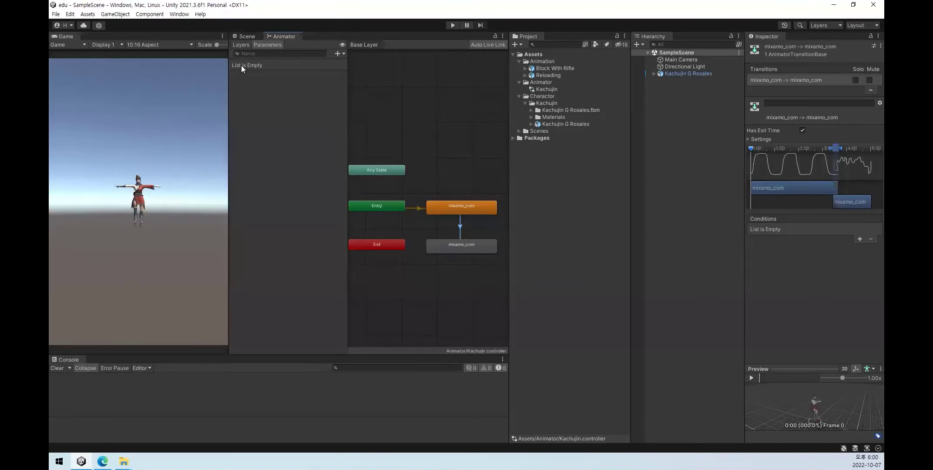
{"action": "left_click", "coordinate": [338, 54]}
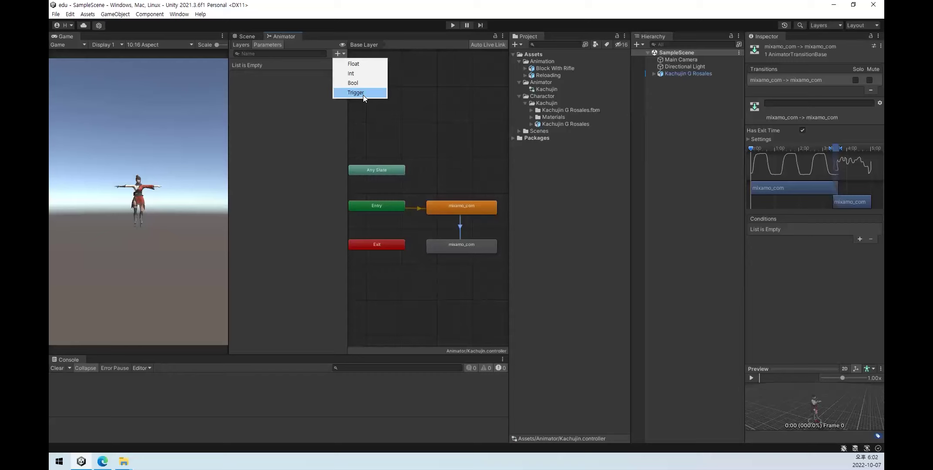
Add a trigger parameter named Next, then select the transition between the mixamo_com states.
{"action": "left_click", "coordinate": [363, 94]}
{"action": "left_click", "coordinate": [268, 100]}
{"action": "double_click", "coordinate": [260, 69]}
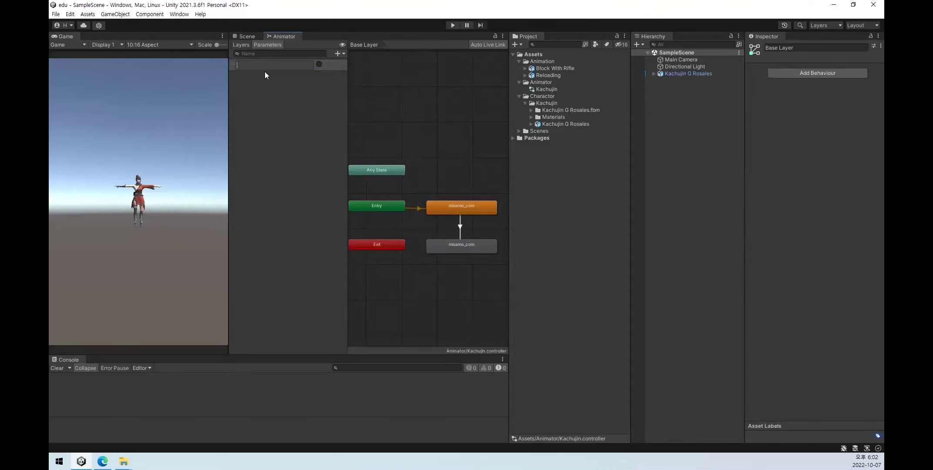
{"action": "type", "text": "Next"}
{"action": "key", "text": "Return"}
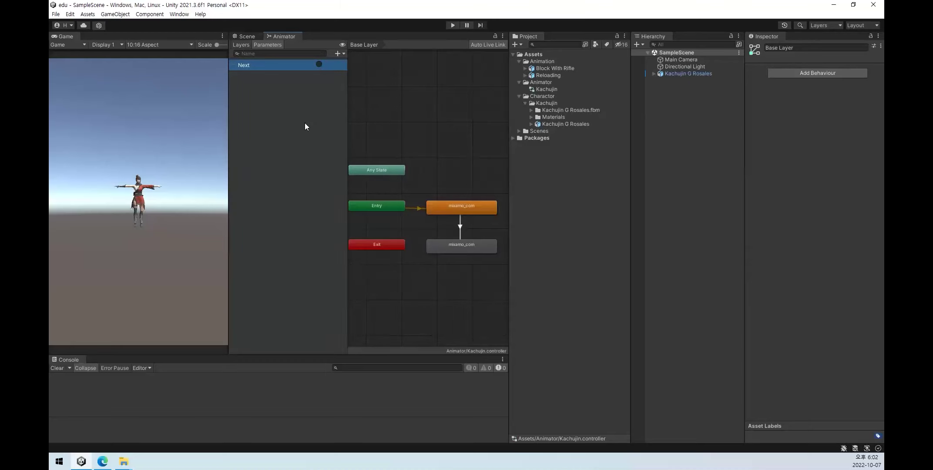
{"action": "left_click", "coordinate": [460, 225]}
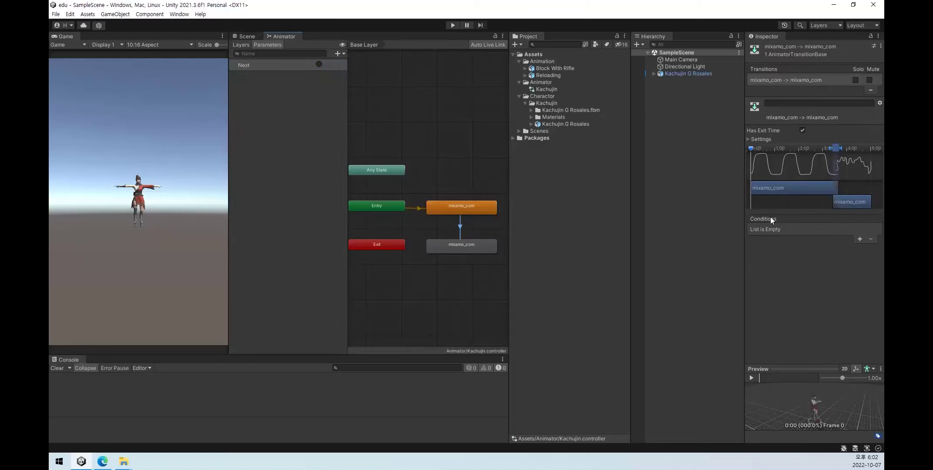
Give the mixamo_com transition a single Next trigger condition, removing the accidental duplicate.
{"action": "left_click", "coordinate": [860, 239]}
{"action": "left_click", "coordinate": [789, 230]}
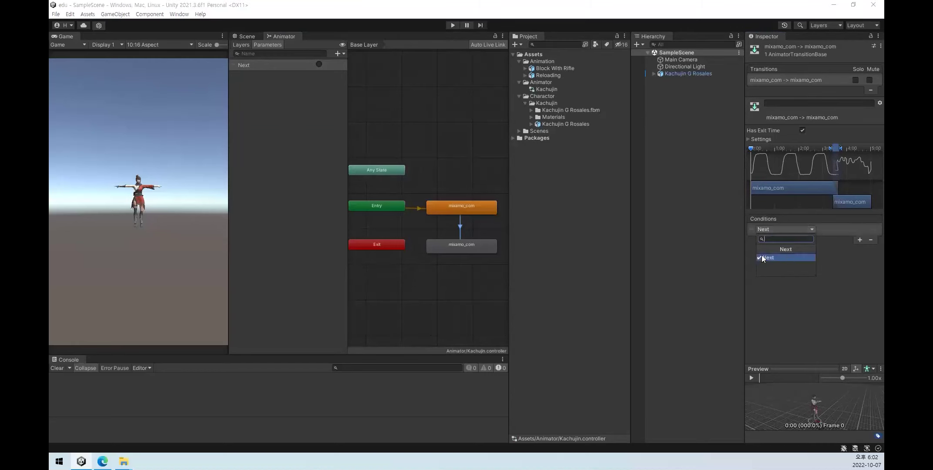
{"action": "left_click", "coordinate": [804, 307]}
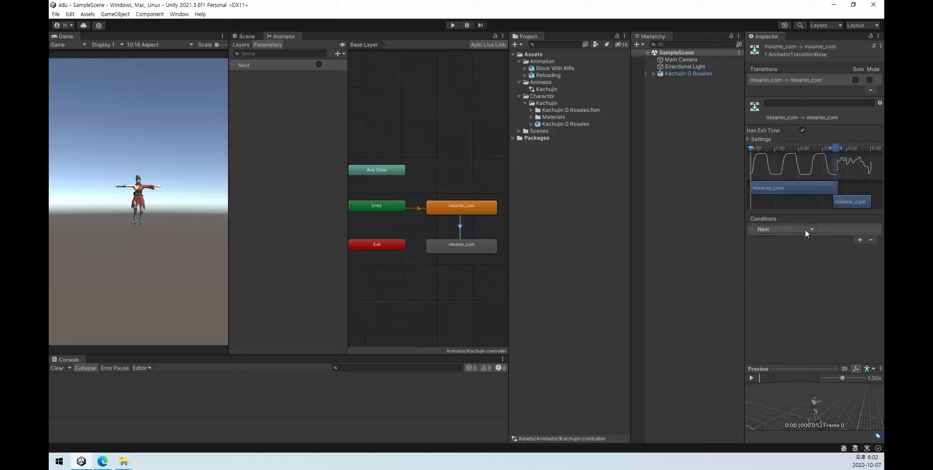
{"action": "left_click", "coordinate": [860, 239]}
{"action": "left_click", "coordinate": [794, 240]}
{"action": "left_click", "coordinate": [804, 267]}
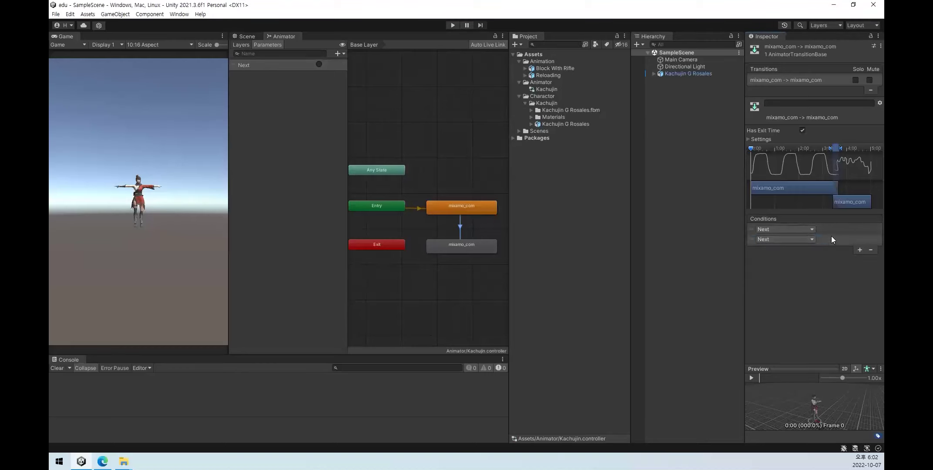
{"action": "left_click", "coordinate": [871, 250]}
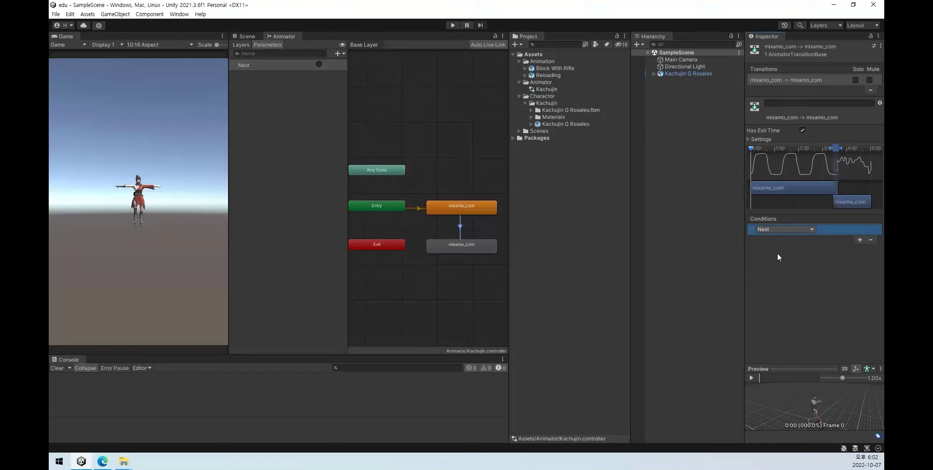
Play-test the animator by firing the Next trigger, then stop Play mode.
{"action": "left_click", "coordinate": [452, 26]}
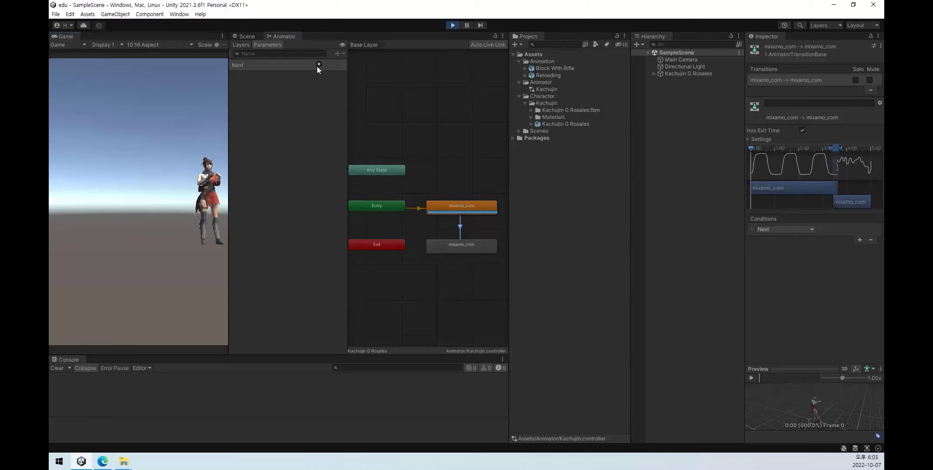
{"action": "left_click", "coordinate": [299, 127]}
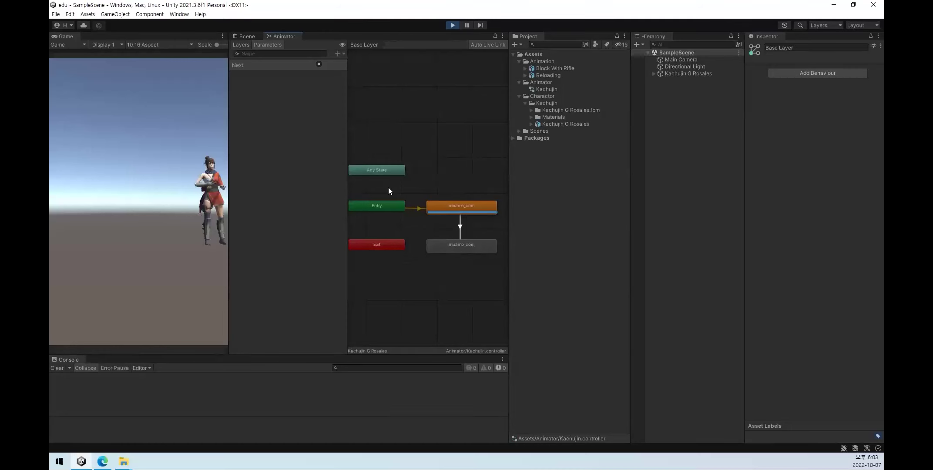
{"action": "left_click", "coordinate": [453, 25]}
Add a transition from the lower mixamo_com state to Exit.
{"action": "left_click", "coordinate": [451, 247]}
{"action": "right_click", "coordinate": [451, 244]}
{"action": "left_click", "coordinate": [461, 249]}
{"action": "left_click", "coordinate": [380, 244]}
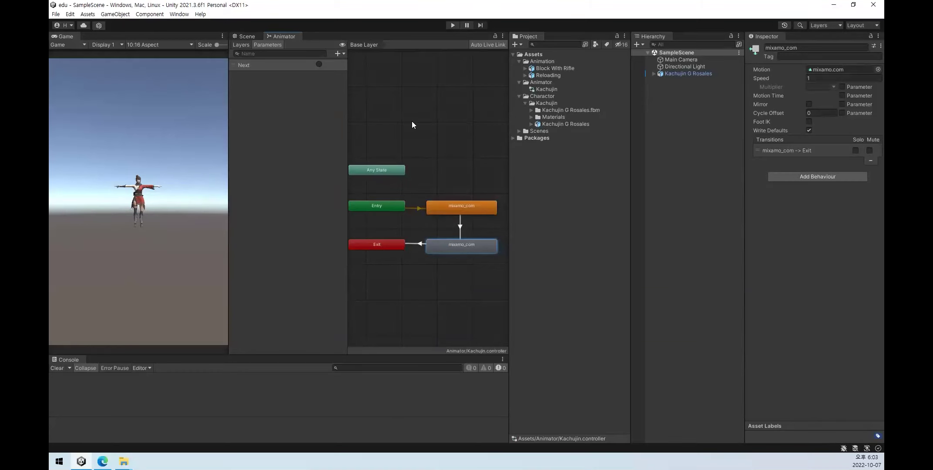
Enter Play mode, fire Next, and dock the Scene view beside the Game view.
{"action": "left_click", "coordinate": [452, 25]}
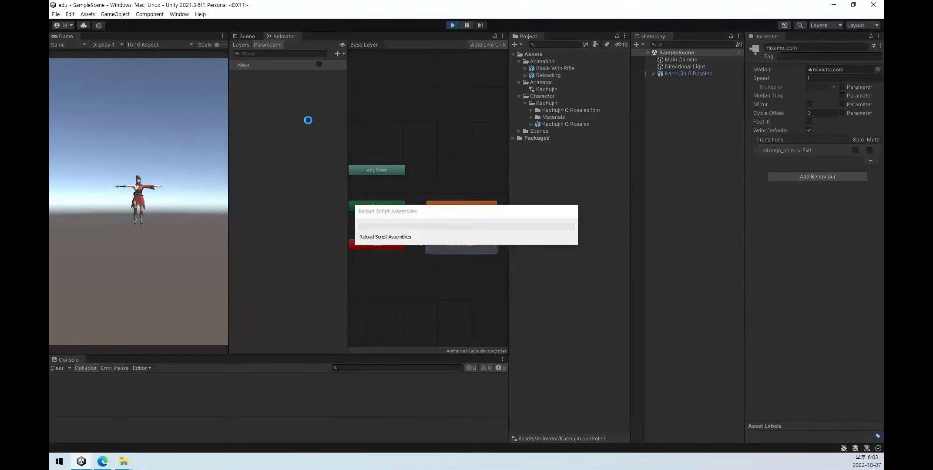
{"action": "left_click", "coordinate": [319, 65]}
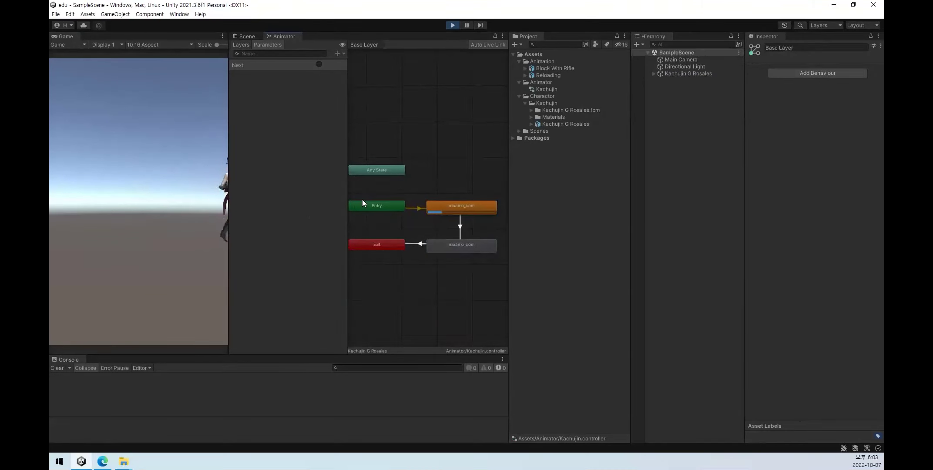
{"action": "left_click", "coordinate": [246, 36]}
{"action": "left_click_drag", "start_coordinate": [242, 36], "coordinate": [107, 37]}
Frame the Kachujin character, select the mixamo_com transition, and stop Play mode.
{"action": "double_click", "coordinate": [688, 74]}
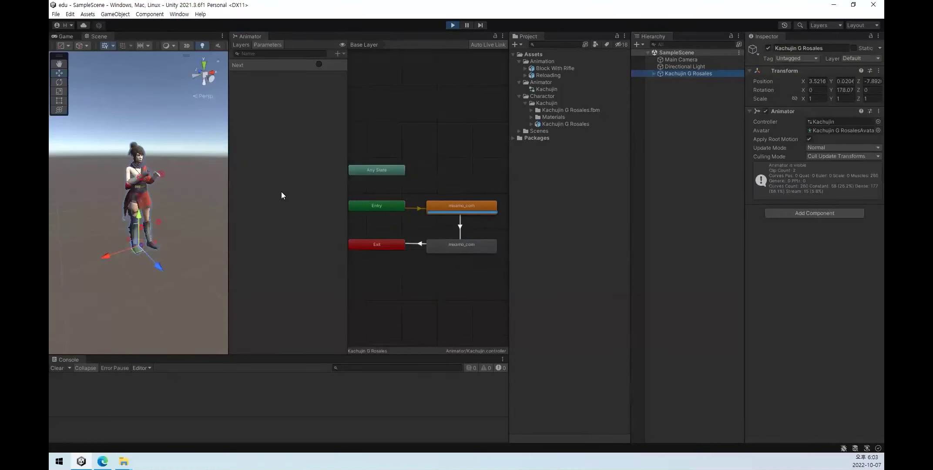
{"action": "left_click", "coordinate": [397, 183]}
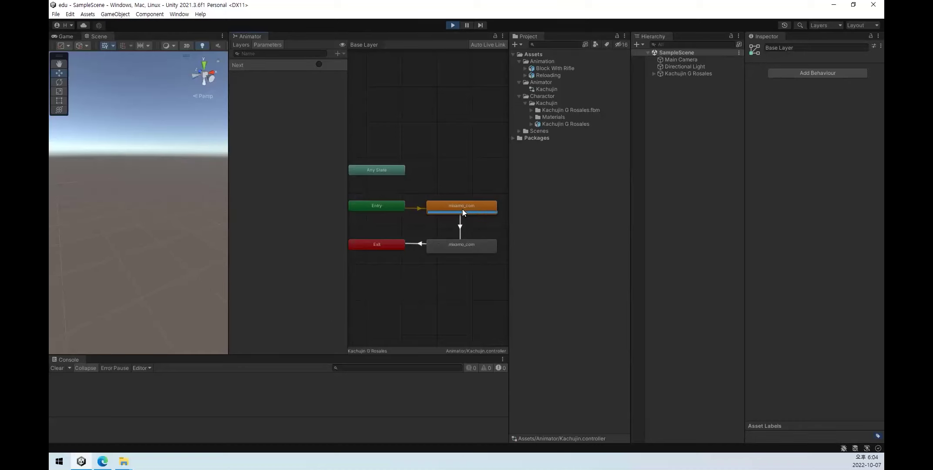
{"action": "left_click", "coordinate": [460, 238]}
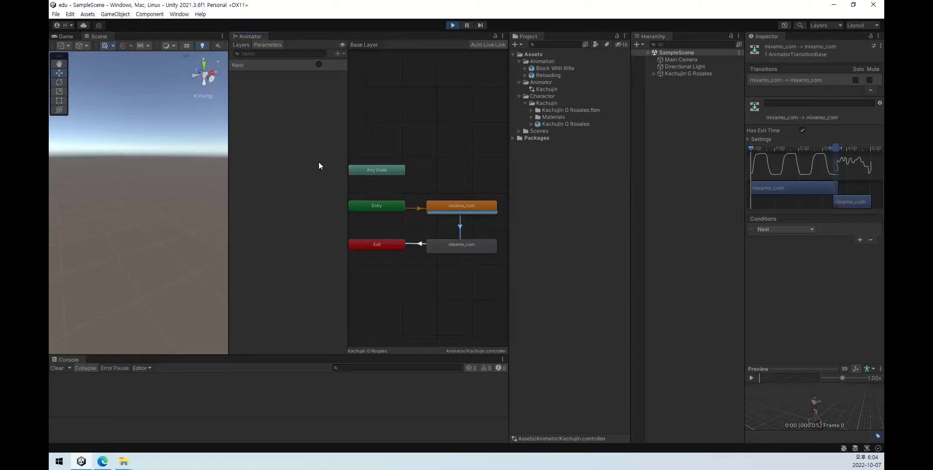
{"action": "left_click", "coordinate": [453, 25]}
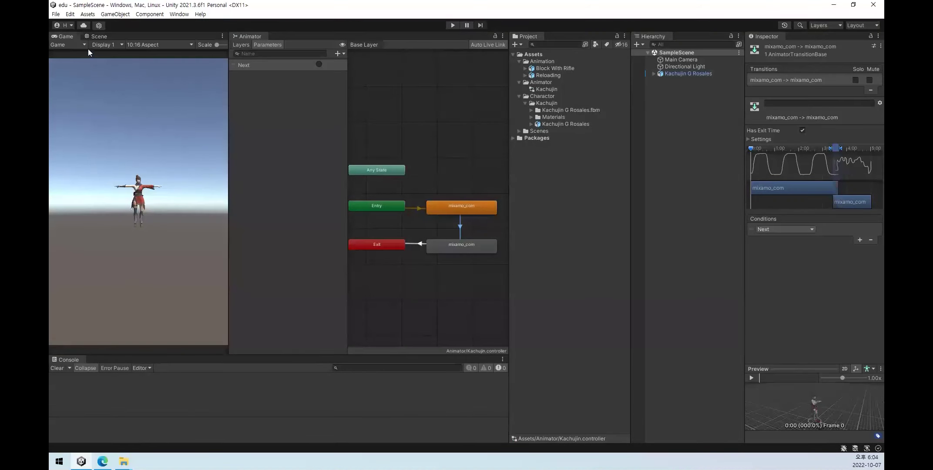
{"action": "left_click", "coordinate": [95, 37]}
{"action": "left_click", "coordinate": [66, 36]}
{"action": "left_click", "coordinate": [677, 95]}
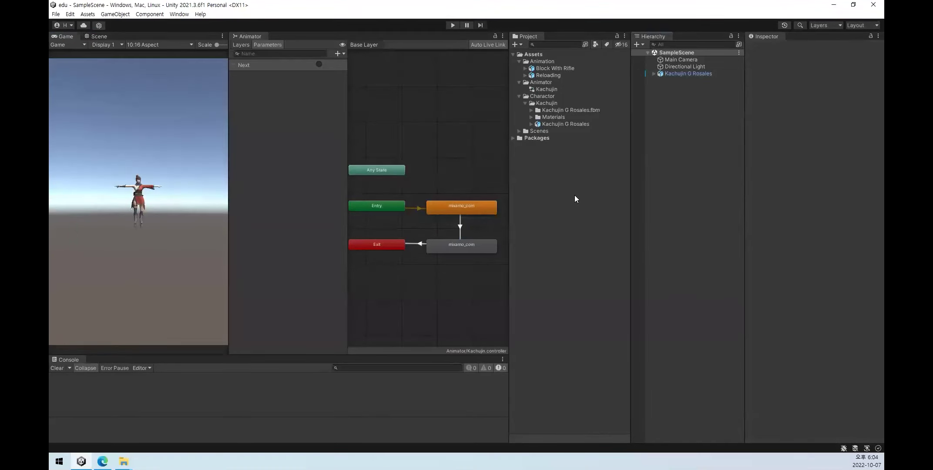
{"action": "left_click", "coordinate": [459, 239]}
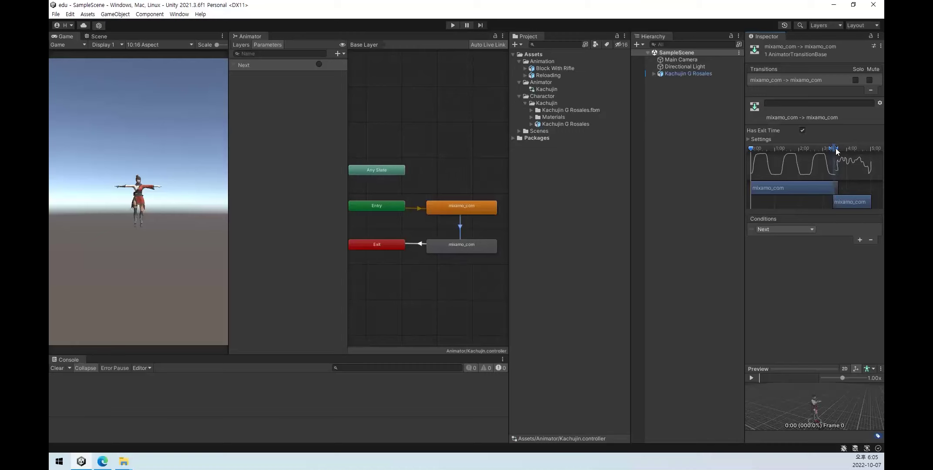
Move the transition start earlier on the timeline, then play-test Next in the Scene view.
{"action": "left_click_drag", "start_coordinate": [826, 149], "coordinate": [815, 149]}
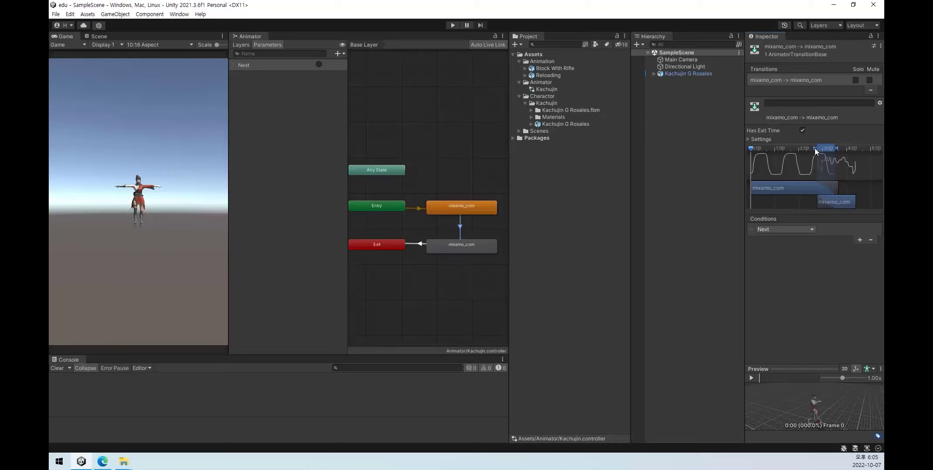
{"action": "left_click_drag", "start_coordinate": [814, 149], "coordinate": [810, 149]}
{"action": "left_click", "coordinate": [452, 25]}
{"action": "left_click", "coordinate": [319, 65]}
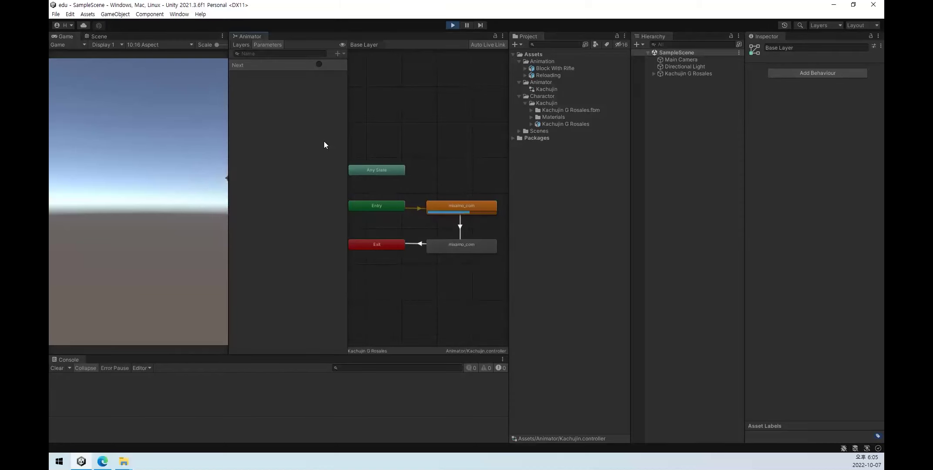
{"action": "left_click", "coordinate": [100, 36]}
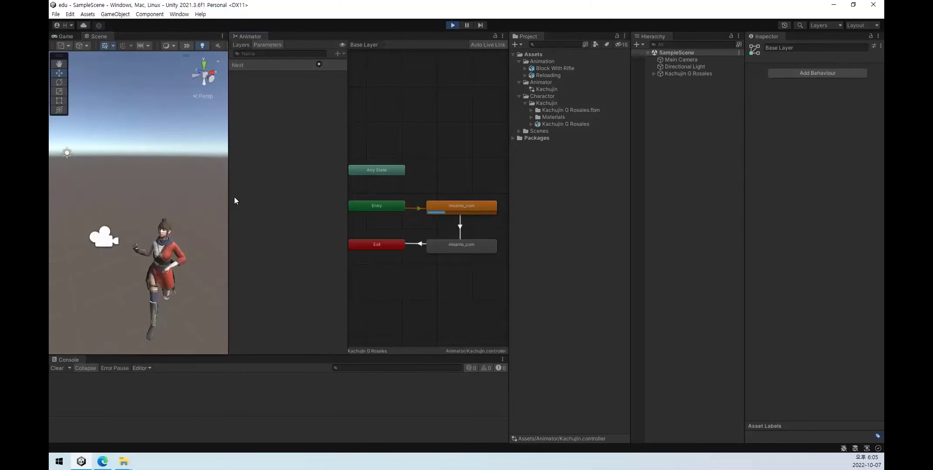
{"action": "scroll", "coordinate": [174, 252], "scroll_direction": "down", "scroll_amount": 3}
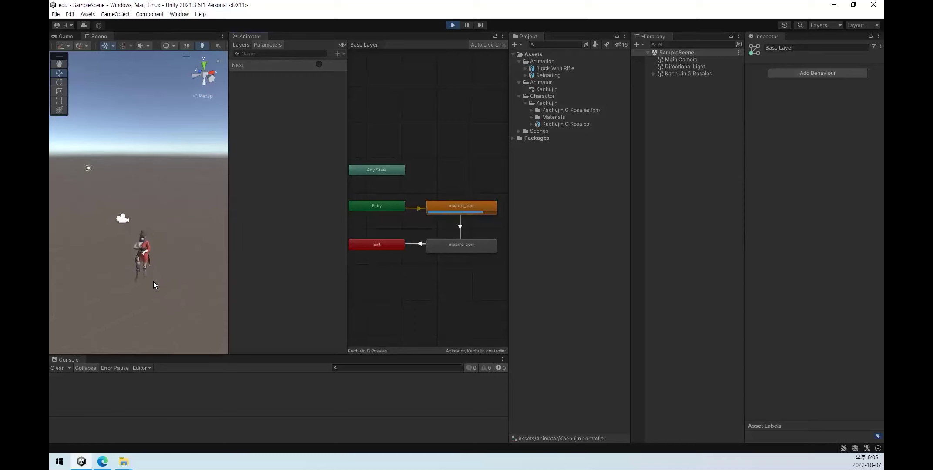
Set the mixamo_com transition's Exit Time to 1 and Transition Offset to 0.
{"action": "left_click", "coordinate": [453, 26]}
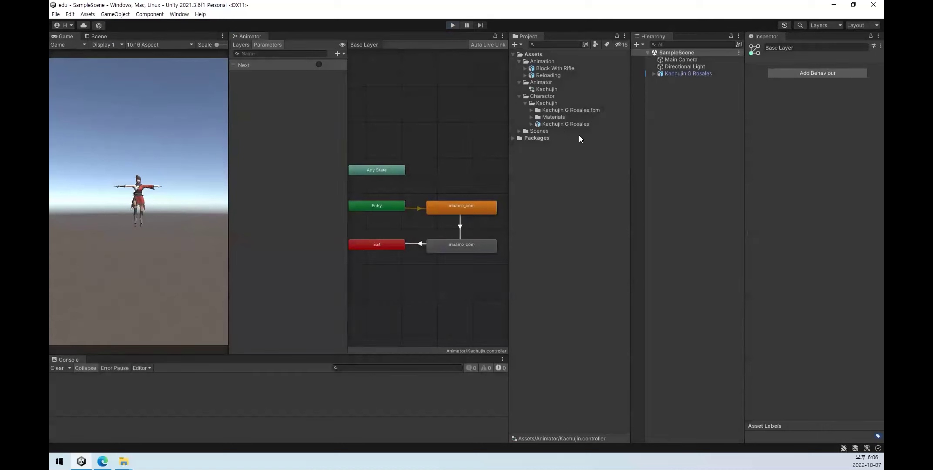
{"action": "left_click", "coordinate": [463, 227]}
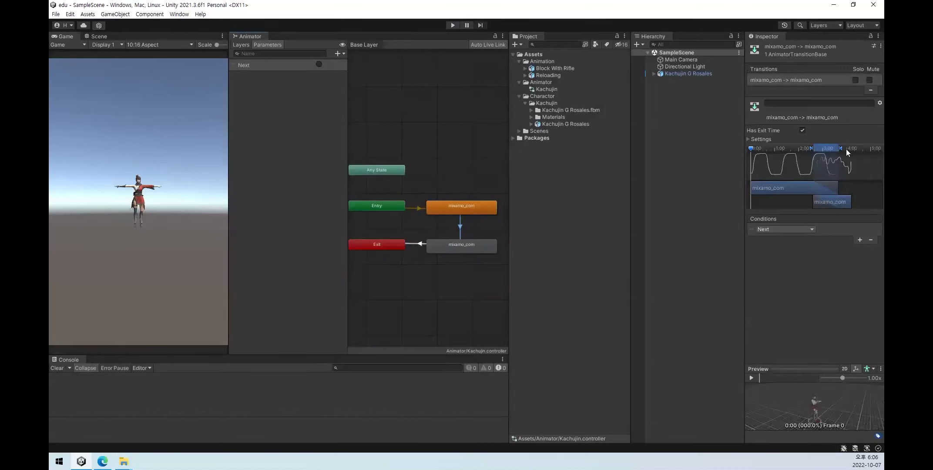
{"action": "left_click_drag", "start_coordinate": [842, 148], "coordinate": [817, 151]}
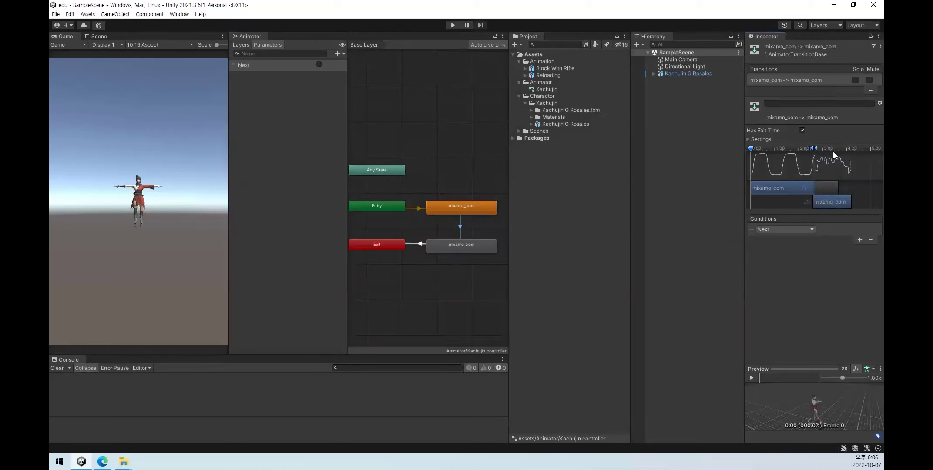
{"action": "left_click", "coordinate": [749, 139]}
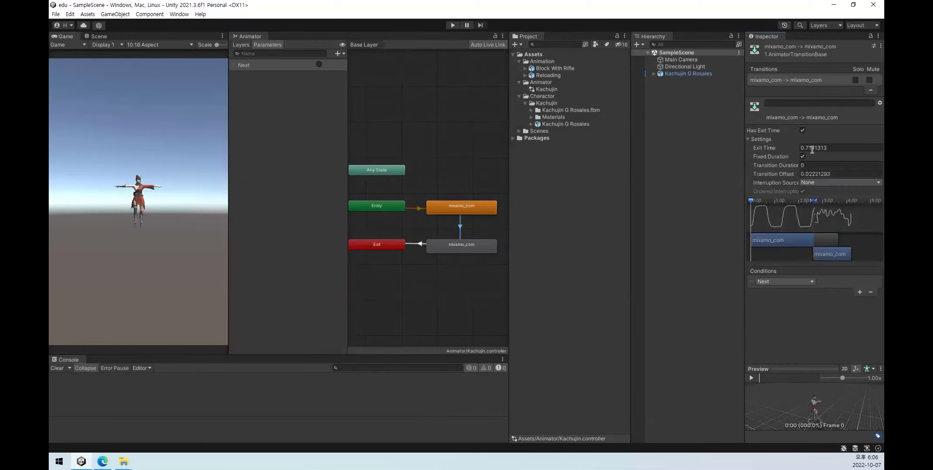
{"action": "left_click", "coordinate": [849, 147]}
{"action": "type", "text": "1"}
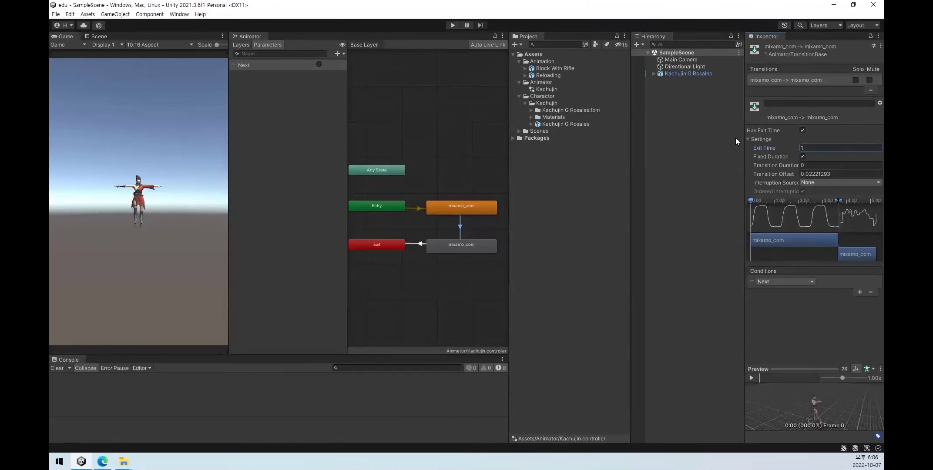
{"action": "left_click", "coordinate": [840, 174]}
{"action": "type", "text": "0"}
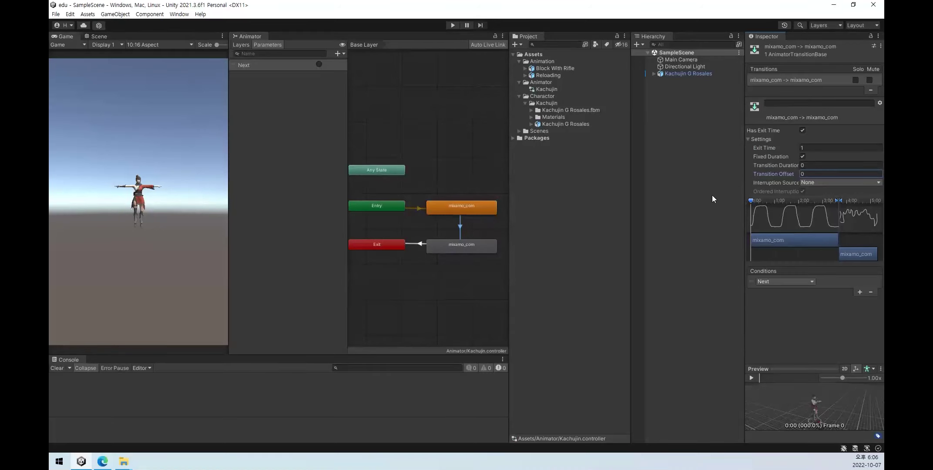
Play-test the change, stop Play mode, and select the Kachujin animator controller.
{"action": "left_click", "coordinate": [453, 25]}
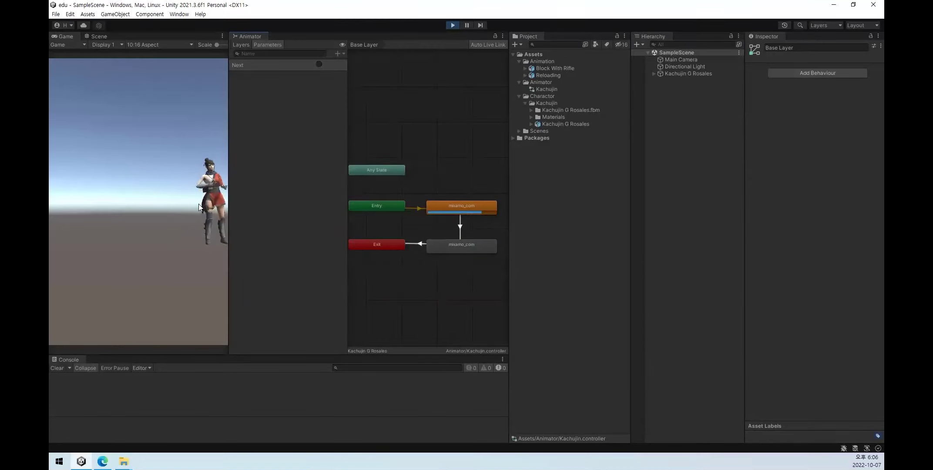
{"action": "left_click", "coordinate": [451, 25]}
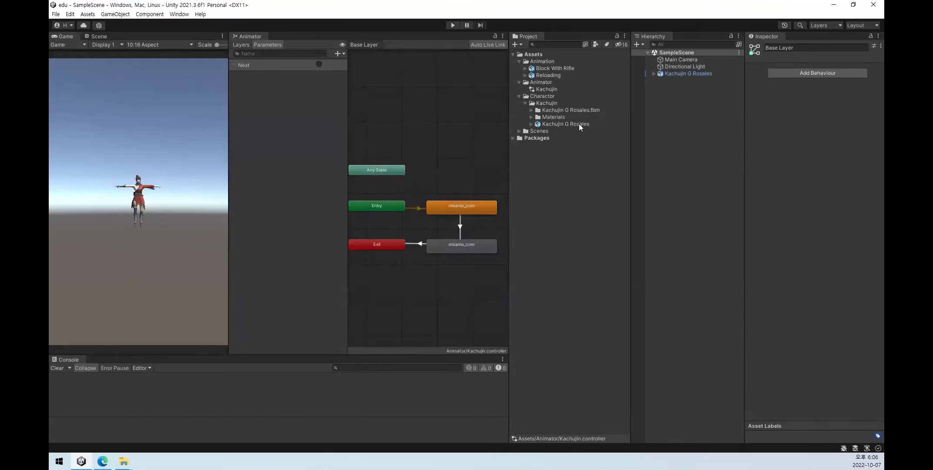
{"action": "left_click", "coordinate": [565, 89]}
Start the transition earlier in the source clip, setting Exit Time to about 0.87.
{"action": "left_click", "coordinate": [460, 224]}
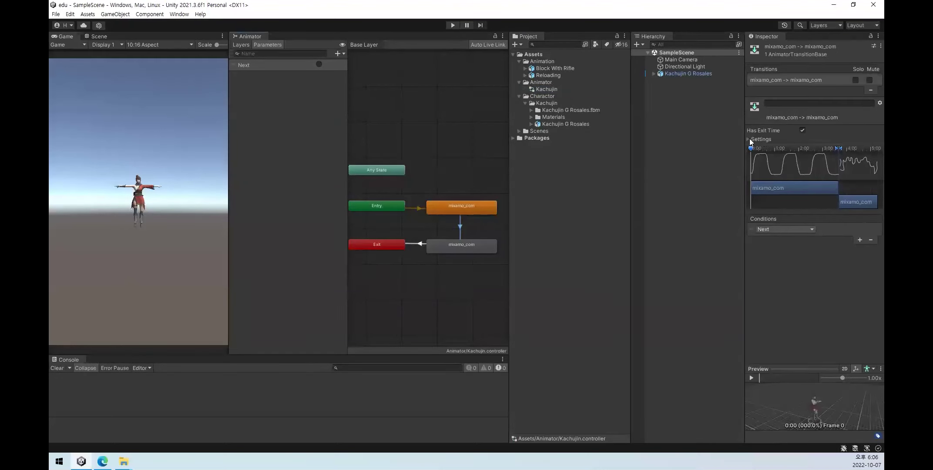
{"action": "left_click", "coordinate": [749, 139]}
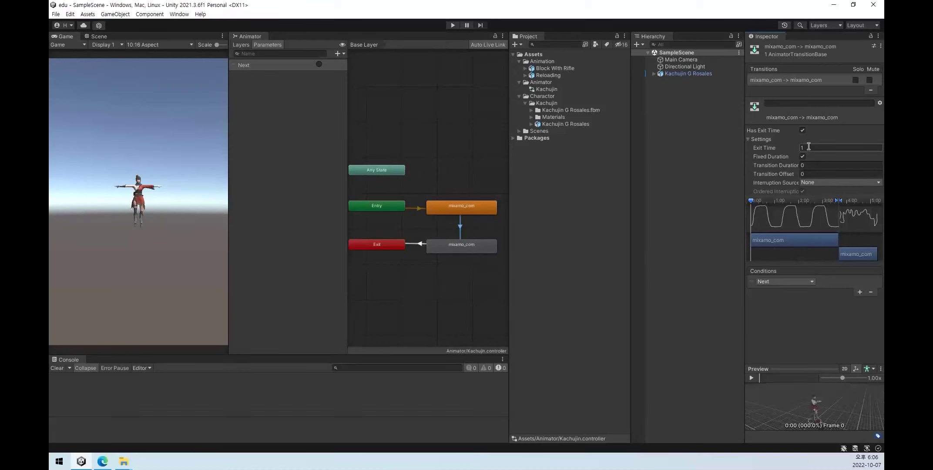
{"action": "left_click_drag", "start_coordinate": [835, 201], "coordinate": [831, 201]}
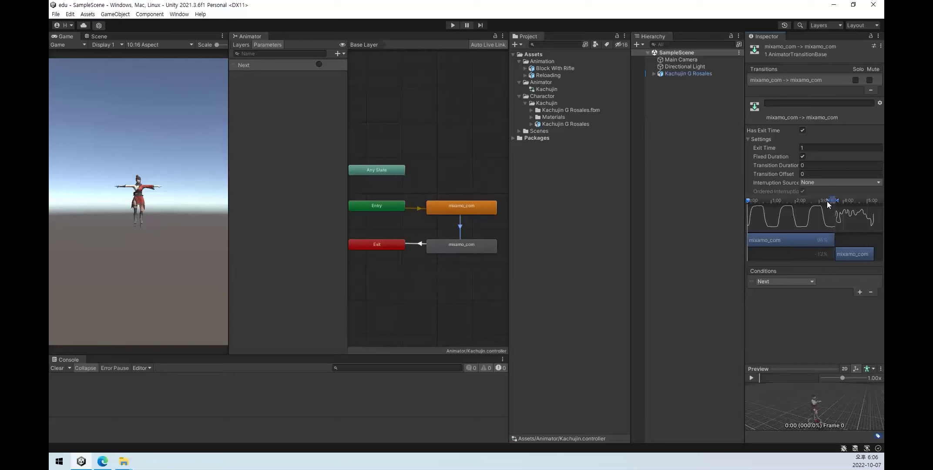
{"action": "left_click_drag", "start_coordinate": [822, 201], "coordinate": [836, 219]}
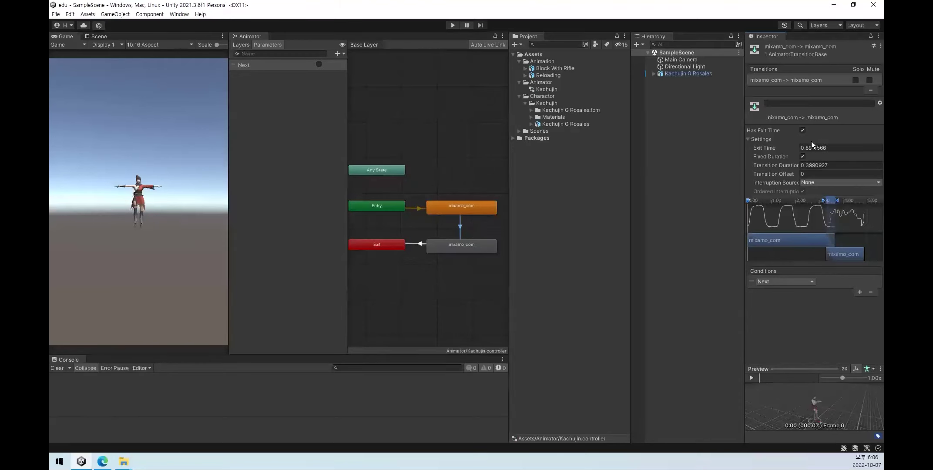
{"action": "double_click", "coordinate": [820, 148]}
{"action": "type", "text": "8"}
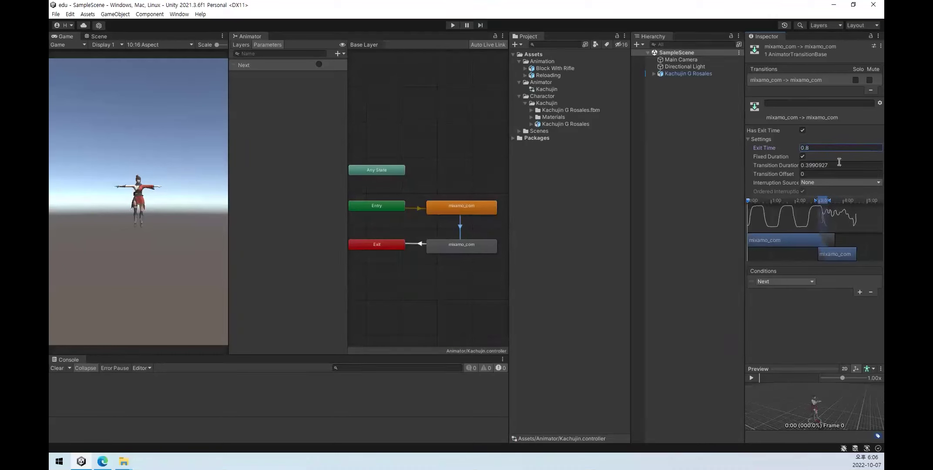
Adjust the Transition Duration to about 0.45 and reset Transition Offset to 0.
{"action": "left_click", "coordinate": [836, 165]}
{"action": "type", "text": "0"}
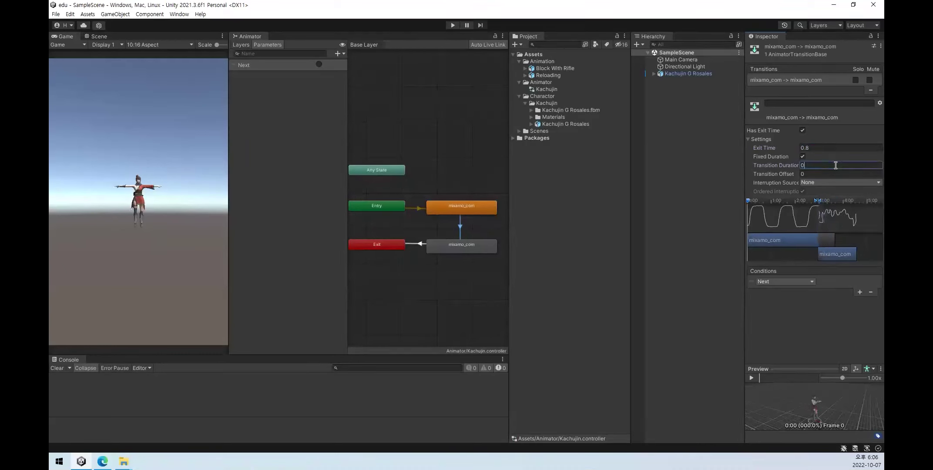
{"action": "key", "text": "BackSpace"}
{"action": "type", "text": "0.2"}
{"action": "mouse_move", "coordinate": [843, 251]}
{"action": "left_mouse_down"}
{"action": "mouse_move", "coordinate": [863, 255]}
{"action": "mouse_move", "coordinate": [855, 256]}
{"action": "left_mouse_up"}
{"action": "mouse_move", "coordinate": [825, 202]}
{"action": "left_mouse_down"}
{"action": "mouse_move", "coordinate": [836, 201]}
{"action": "mouse_move", "coordinate": [822, 199]}
{"action": "left_mouse_up"}
{"action": "left_click_drag", "start_coordinate": [855, 254], "coordinate": [860, 255]}
{"action": "left_click_drag", "start_coordinate": [859, 254], "coordinate": [860, 255]}
{"action": "left_click", "coordinate": [860, 255]}
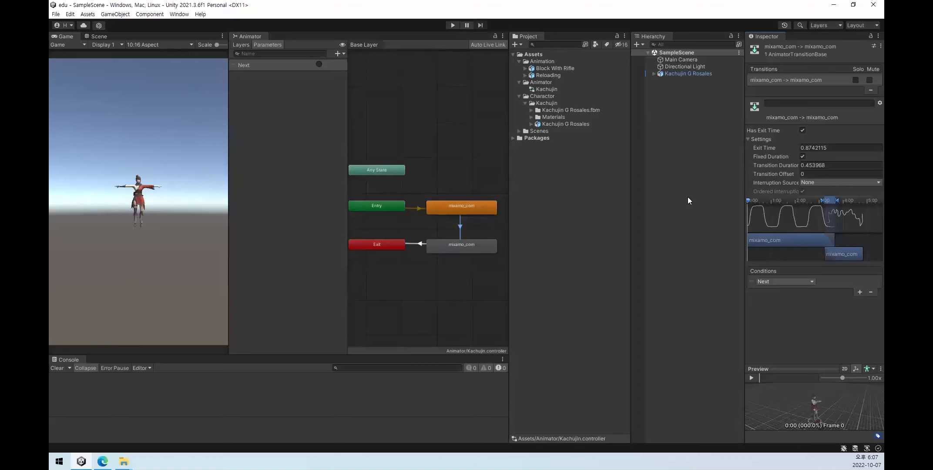
Uncheck Has Exit Time, then play-test that firing Next twice switches the animation.
{"action": "left_click", "coordinate": [804, 131]}
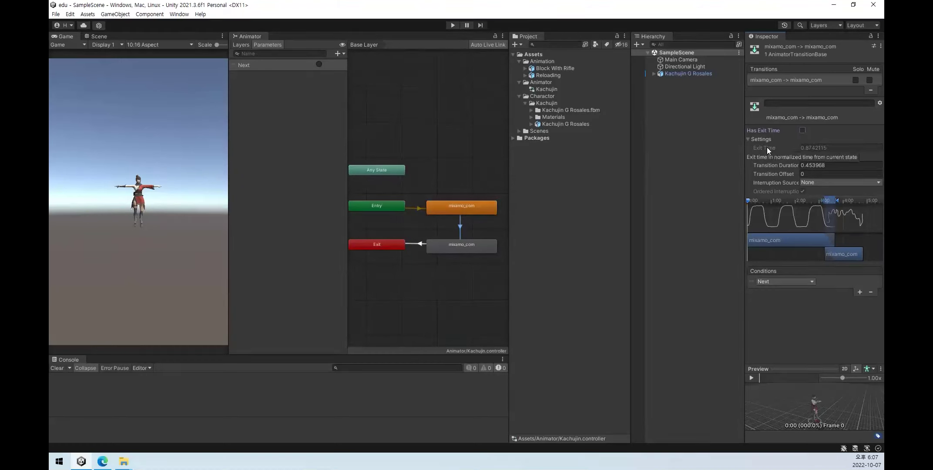
{"action": "left_click", "coordinate": [454, 25]}
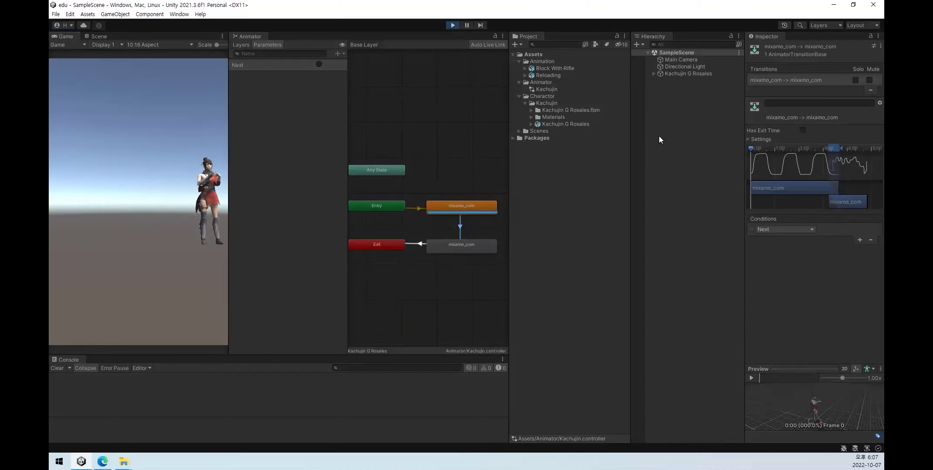
{"action": "left_click", "coordinate": [319, 65]}
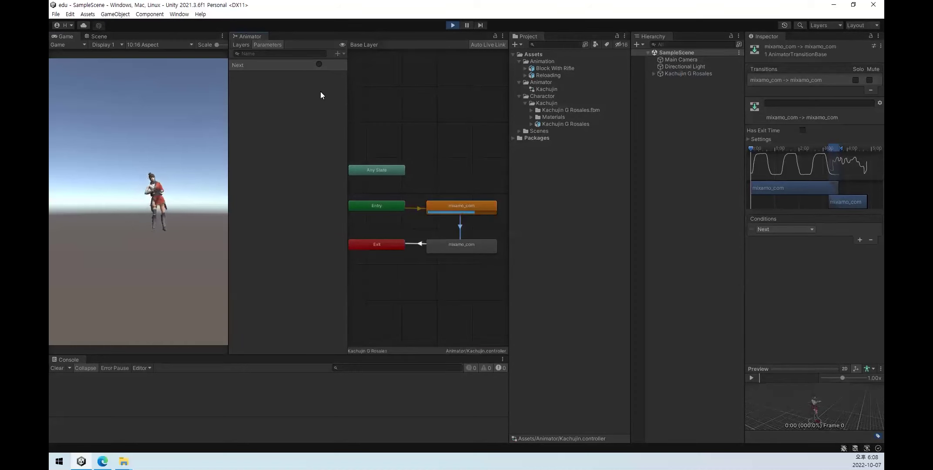
{"action": "left_click", "coordinate": [319, 64]}
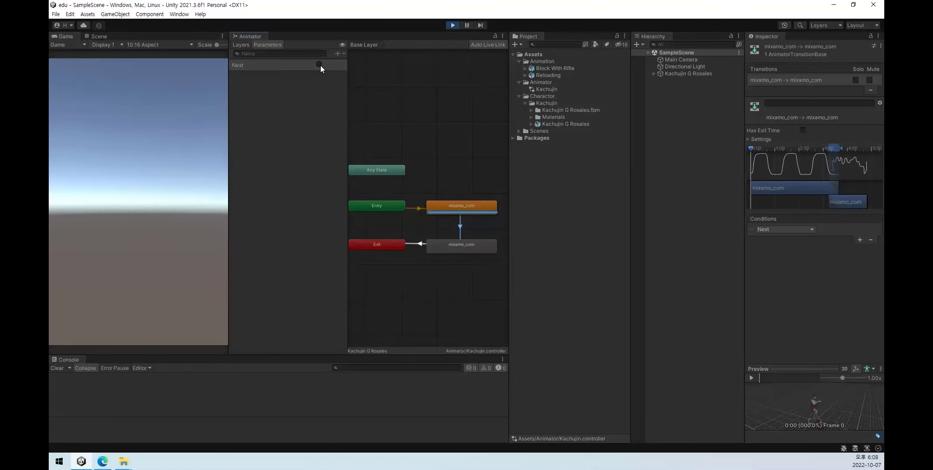
{"action": "left_click", "coordinate": [453, 26]}
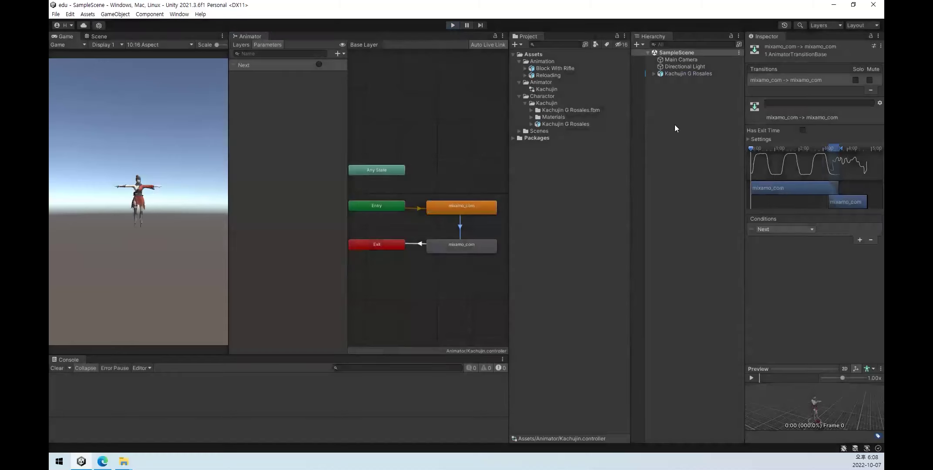
Reselect the mixamo_com transition and show the Animator's Layers list with Base Layer.
{"action": "left_click", "coordinate": [702, 147]}
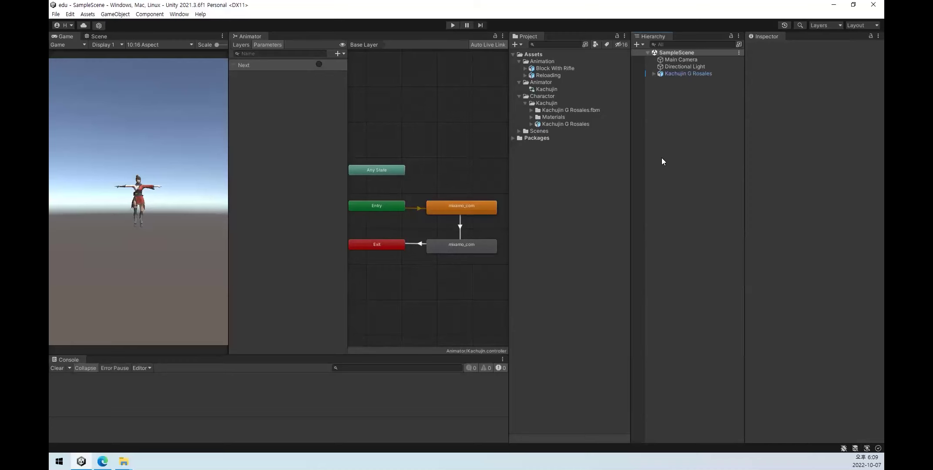
{"action": "left_click", "coordinate": [459, 226]}
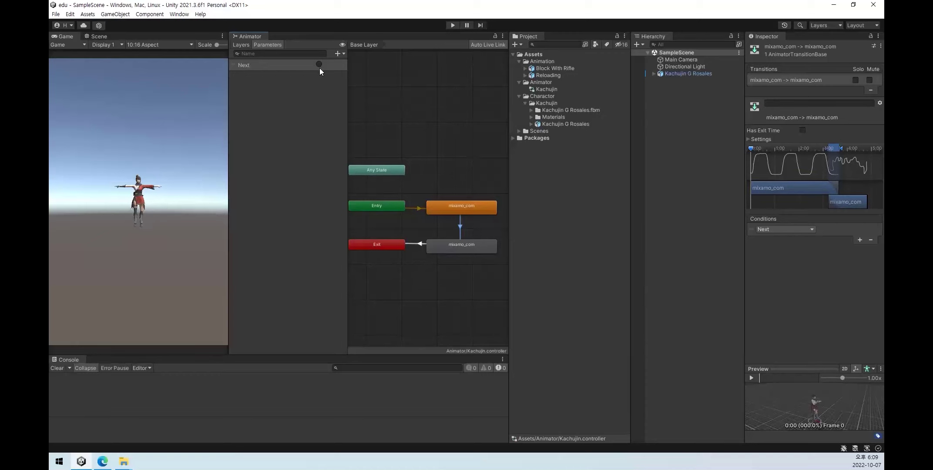
{"action": "left_click", "coordinate": [242, 45]}
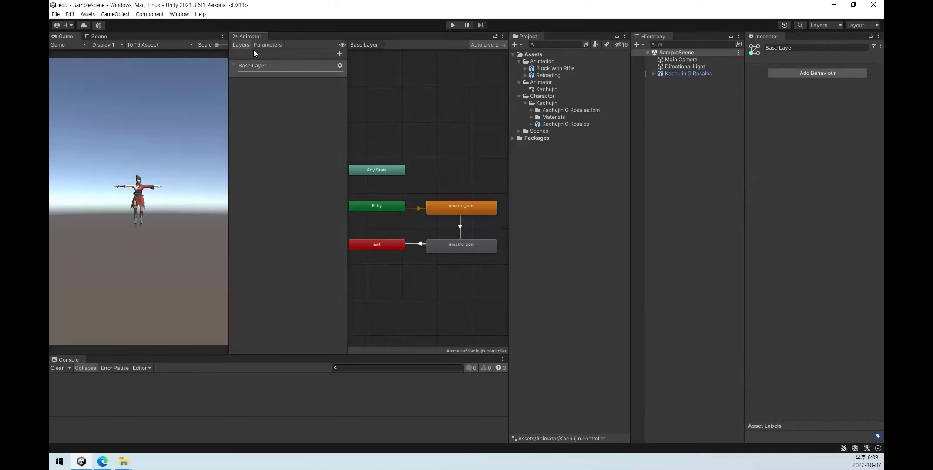
Dock the Scene view beside the Animator and add a Button - TextMeshPro to the scene.
{"action": "left_click", "coordinate": [96, 34]}
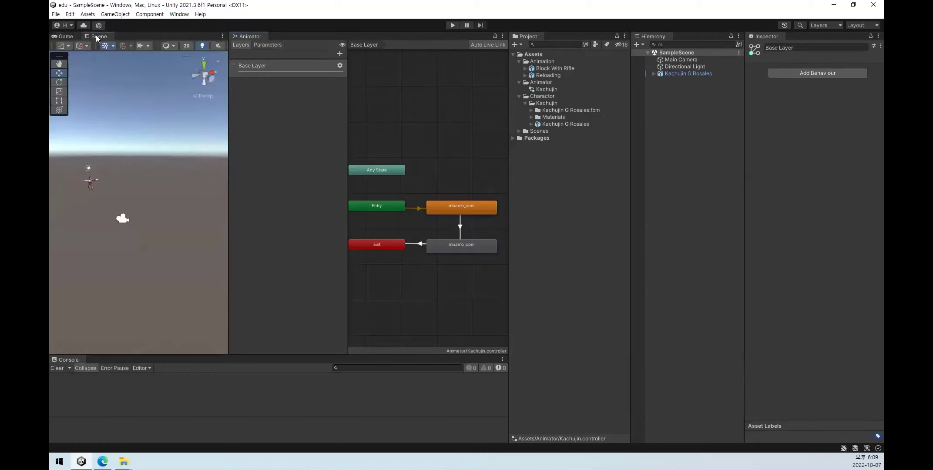
{"action": "left_click_drag", "start_coordinate": [99, 36], "coordinate": [331, 41]}
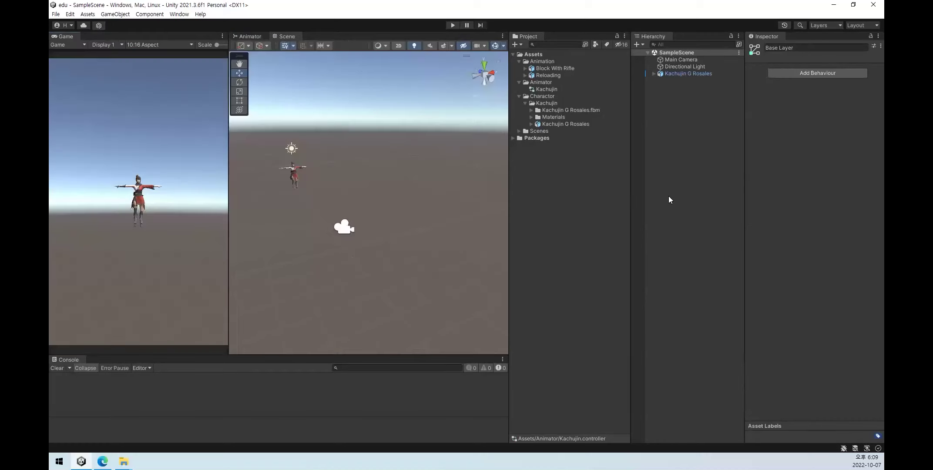
{"action": "right_click", "coordinate": [686, 160]}
{"action": "mouse_move", "coordinate": [740, 322]}
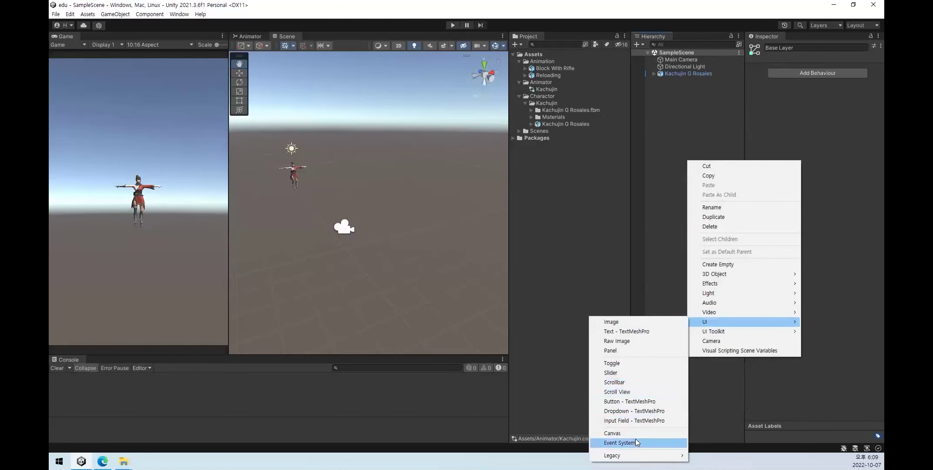
{"action": "left_click", "coordinate": [642, 402]}
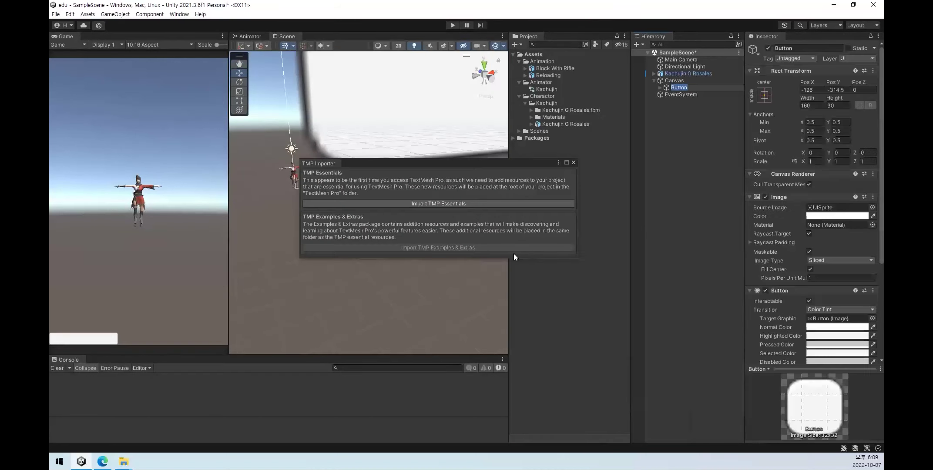
Import the TMP Essentials, close the importer, and select the Button in the Hierarchy.
{"action": "left_click", "coordinate": [478, 203]}
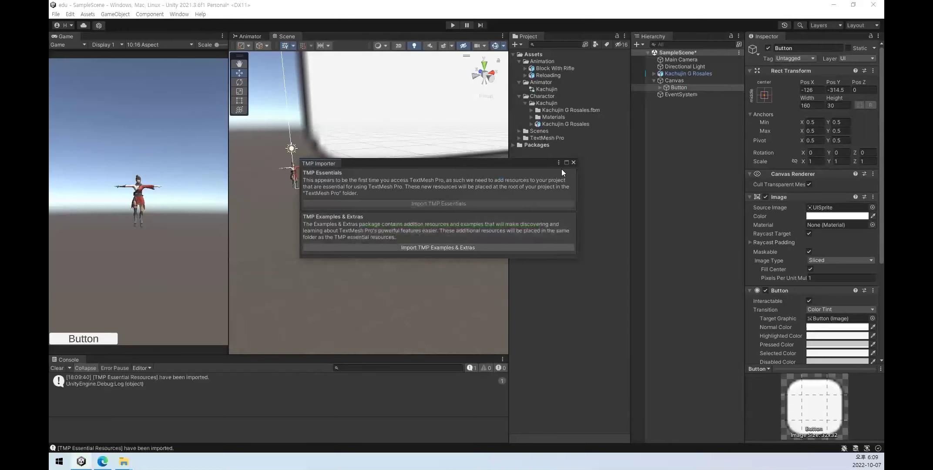
{"action": "left_click", "coordinate": [573, 163]}
{"action": "left_click", "coordinate": [683, 88]}
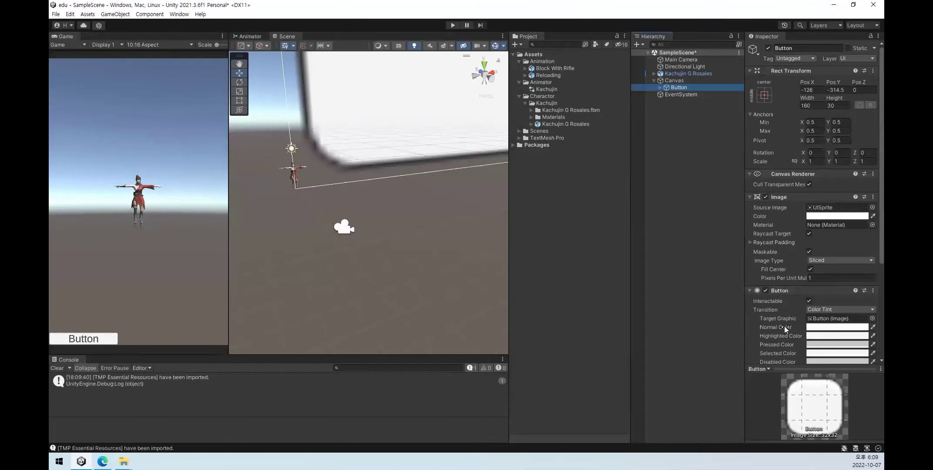
Add a Button On Click entry that calls Kachujin's Animator SetTrigger with 'Next'.
{"action": "scroll", "coordinate": [787, 329], "scroll_direction": "down", "scroll_amount": 3}
{"action": "left_click", "coordinate": [852, 307]}
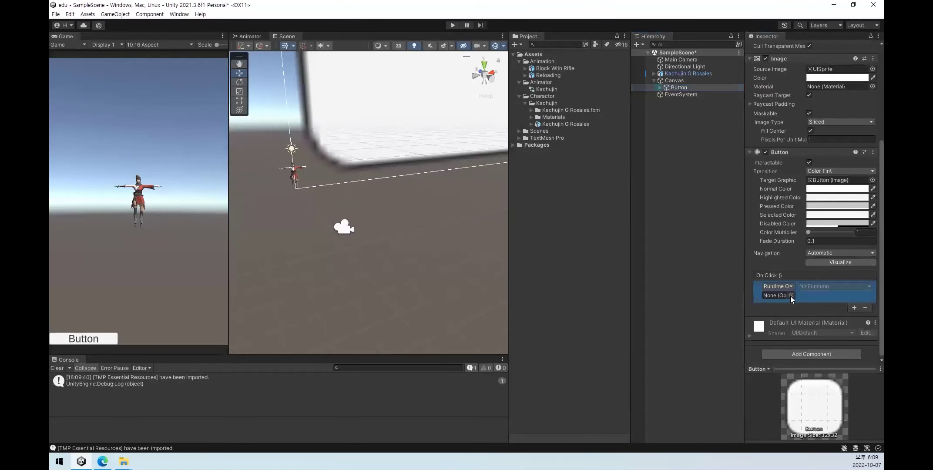
{"action": "mouse_move", "coordinate": [679, 74]}
{"action": "left_mouse_down"}
{"action": "mouse_move", "coordinate": [790, 256]}
{"action": "mouse_move", "coordinate": [785, 295]}
{"action": "left_mouse_up"}
{"action": "left_click", "coordinate": [813, 287]}
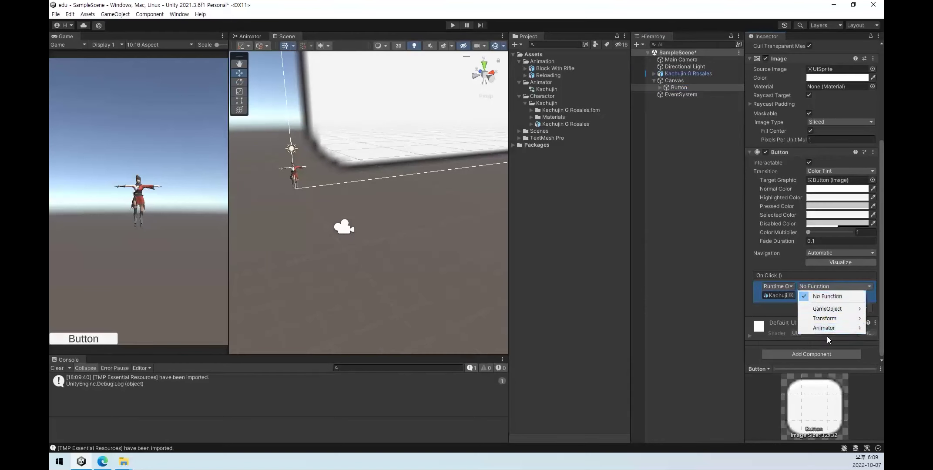
{"action": "mouse_move", "coordinate": [826, 332]}
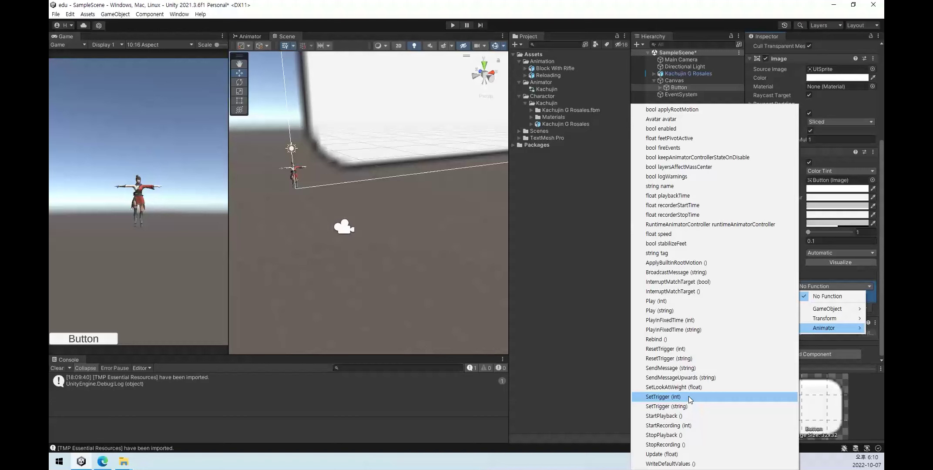
{"action": "left_click", "coordinate": [678, 410]}
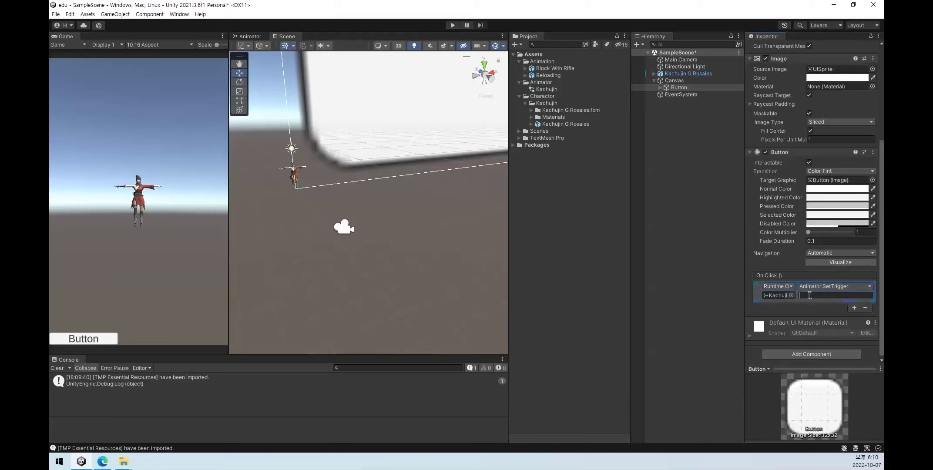
{"action": "type", "text": "Next"}
{"action": "left_click", "coordinate": [665, 200]}
Save the scene, press the Button in Play mode to fire Next, then stop and reselect Button.
{"action": "key", "text": "ctrl+s"}
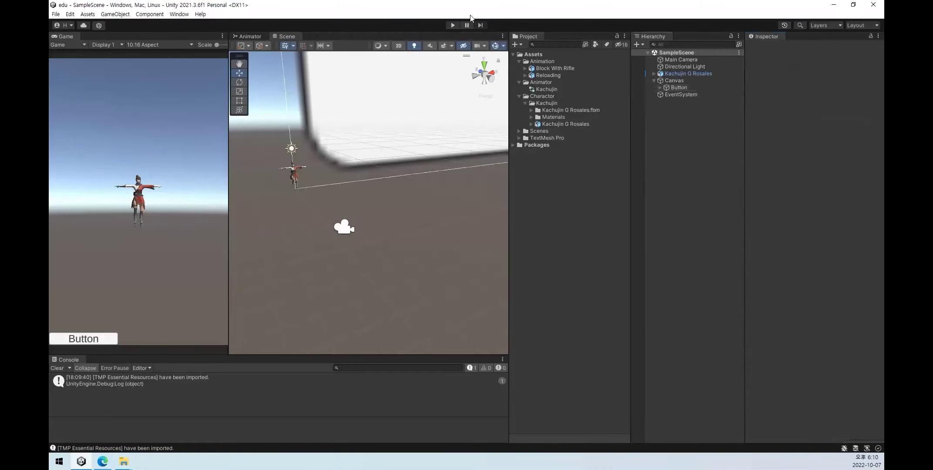
{"action": "left_click", "coordinate": [452, 24]}
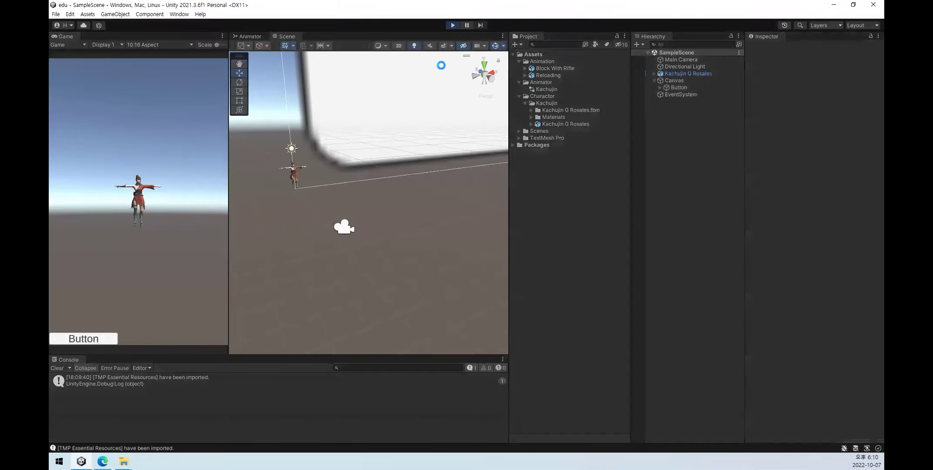
{"action": "left_click", "coordinate": [93, 340]}
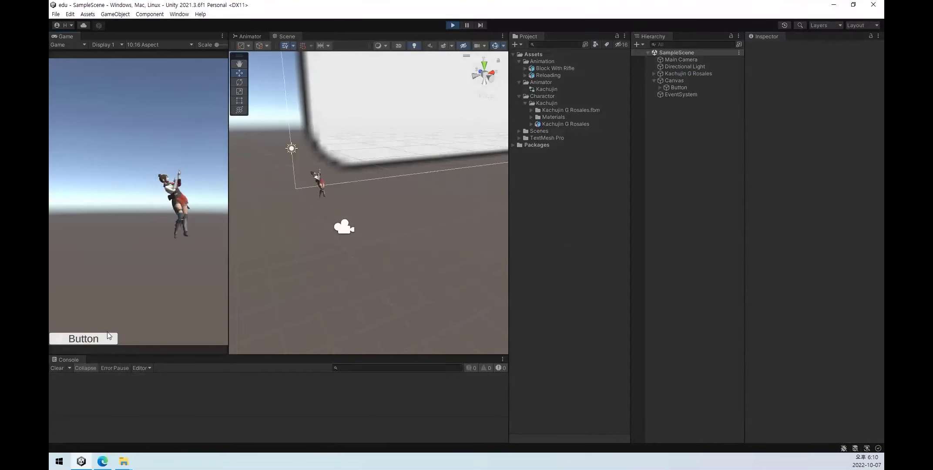
{"action": "left_click", "coordinate": [453, 25]}
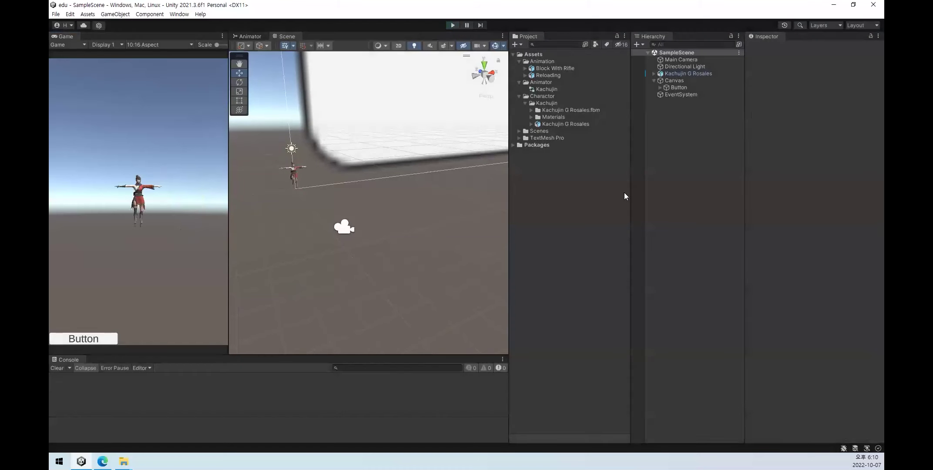
{"action": "left_click", "coordinate": [685, 86]}
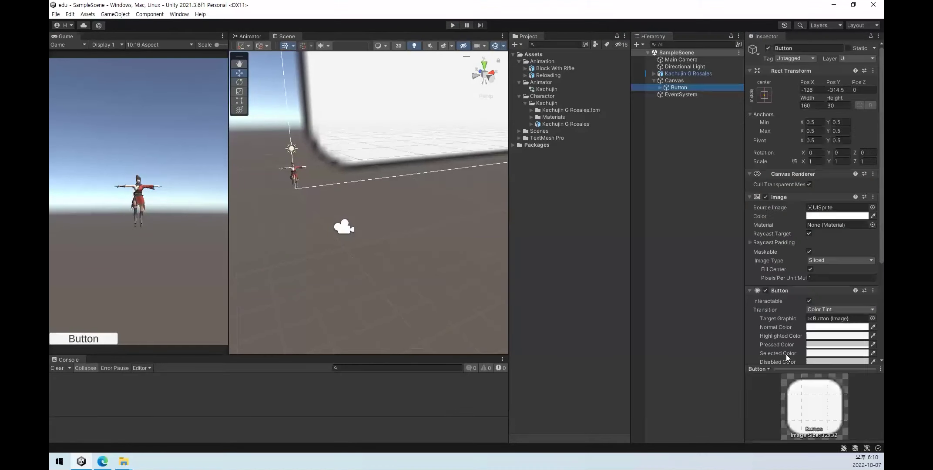
Switch the Button's On Click to a different Animator SetTrigger variant.
{"action": "scroll", "coordinate": [784, 339], "scroll_direction": "down", "scroll_amount": 5}
{"action": "left_click", "coordinate": [822, 287]}
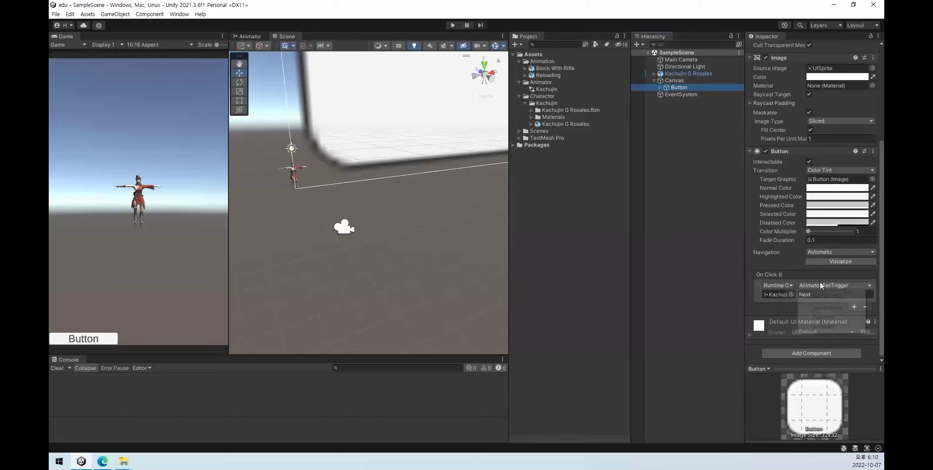
{"action": "mouse_move", "coordinate": [833, 326]}
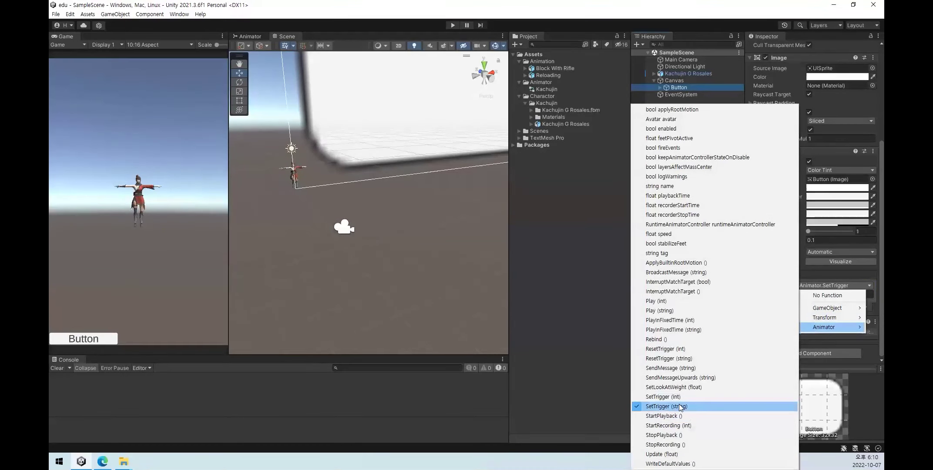
{"action": "left_click", "coordinate": [701, 407]}
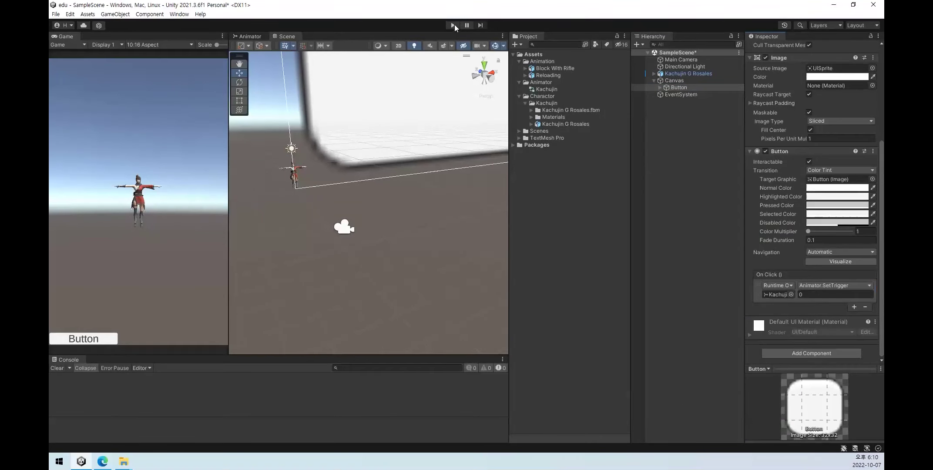
Test in Play mode by pressing the in-game Button twice, then stop playing.
{"action": "left_click", "coordinate": [453, 25]}
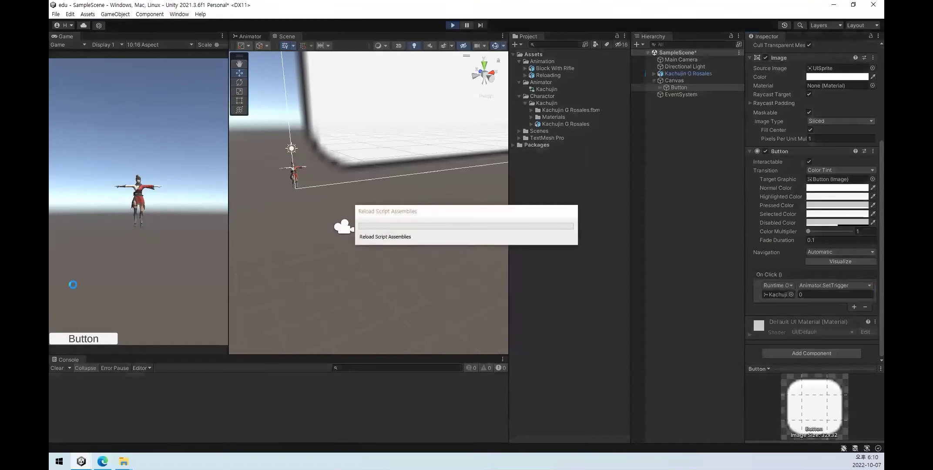
{"action": "left_click", "coordinate": [97, 338]}
{"action": "left_click", "coordinate": [97, 338]}
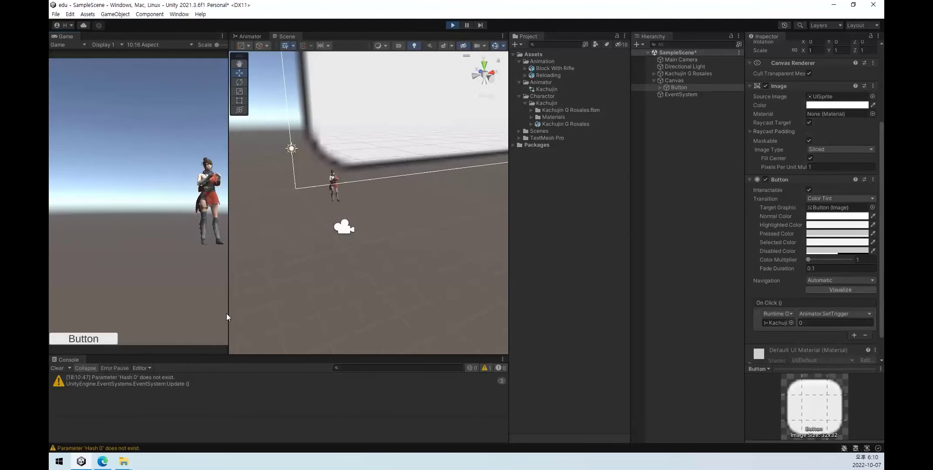
{"action": "left_click", "coordinate": [453, 25]}
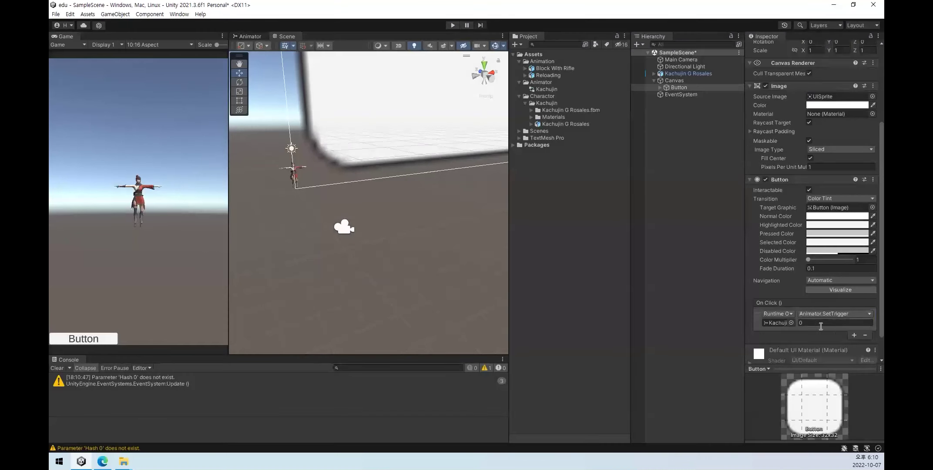
Choose the string SetTrigger for the Button's click event and save the scene.
{"action": "left_click", "coordinate": [843, 314]}
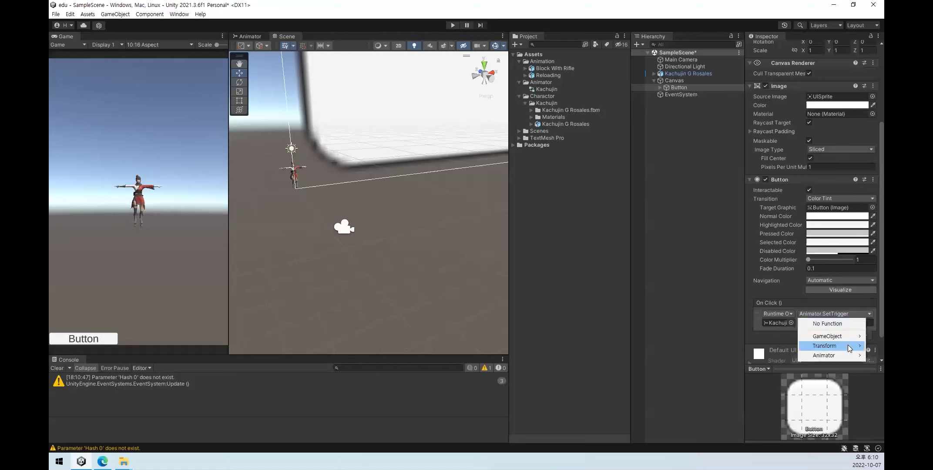
{"action": "mouse_move", "coordinate": [847, 346]}
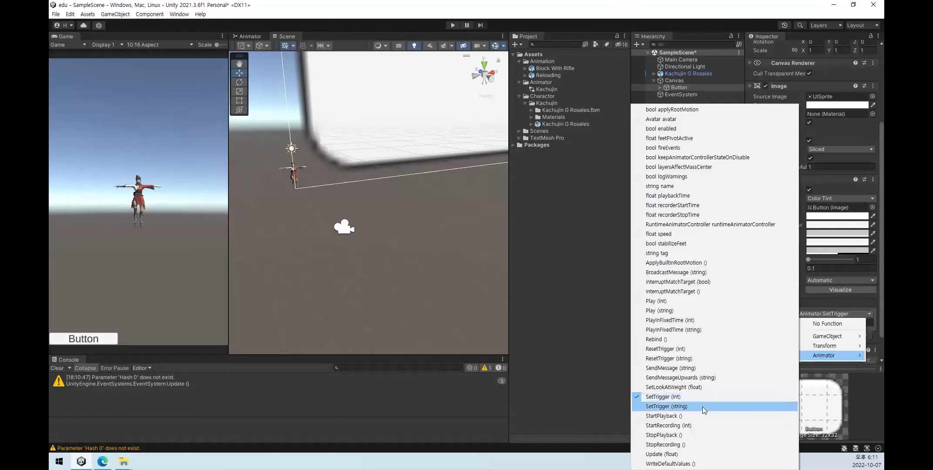
{"action": "left_click", "coordinate": [700, 405]}
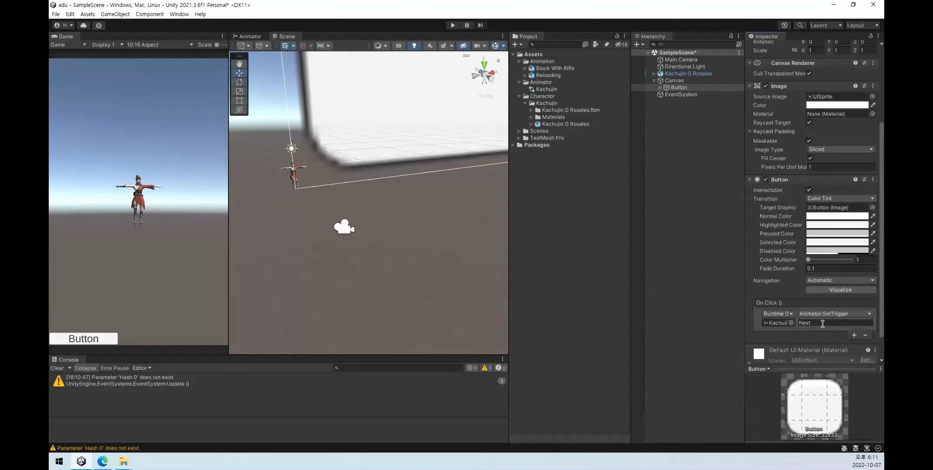
{"action": "left_click", "coordinate": [693, 224]}
{"action": "key", "text": "ctrl+s"}
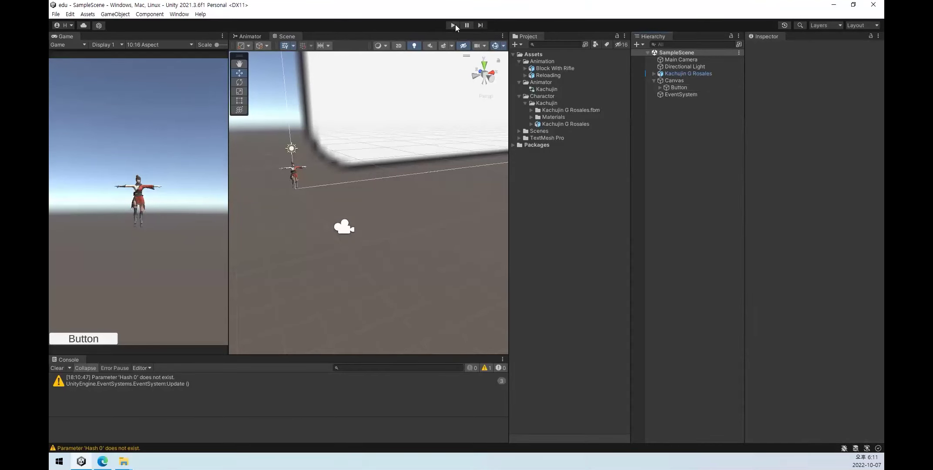
Run Play mode briefly, then review the Kachujin Animator's parameters, layers and both mixamo_com states.
{"action": "left_click", "coordinate": [452, 25]}
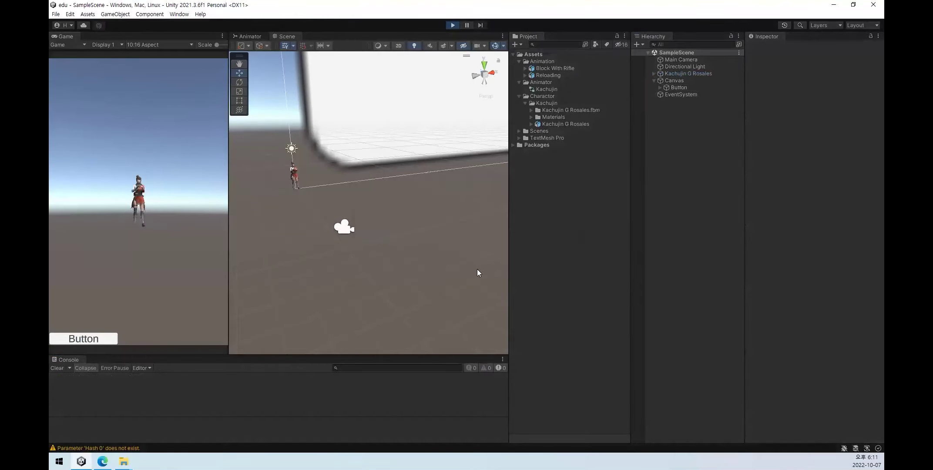
{"action": "left_click", "coordinate": [453, 25]}
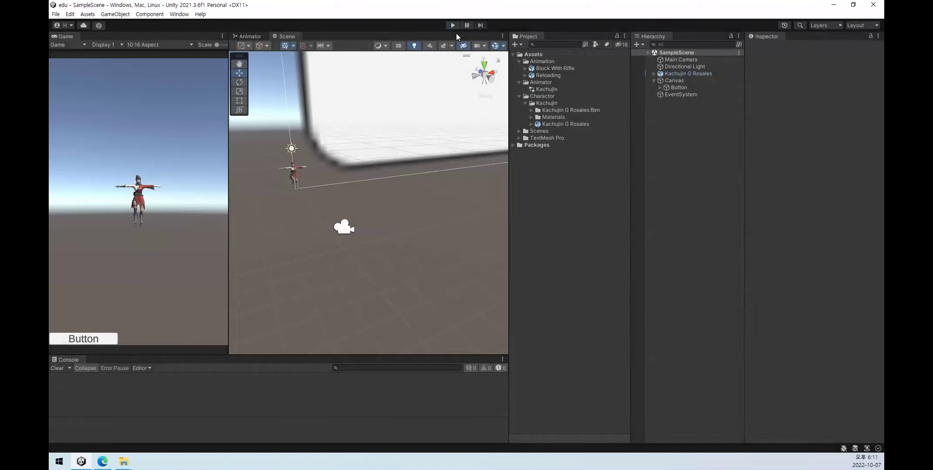
{"action": "left_click", "coordinate": [248, 36]}
{"action": "left_click", "coordinate": [265, 44]}
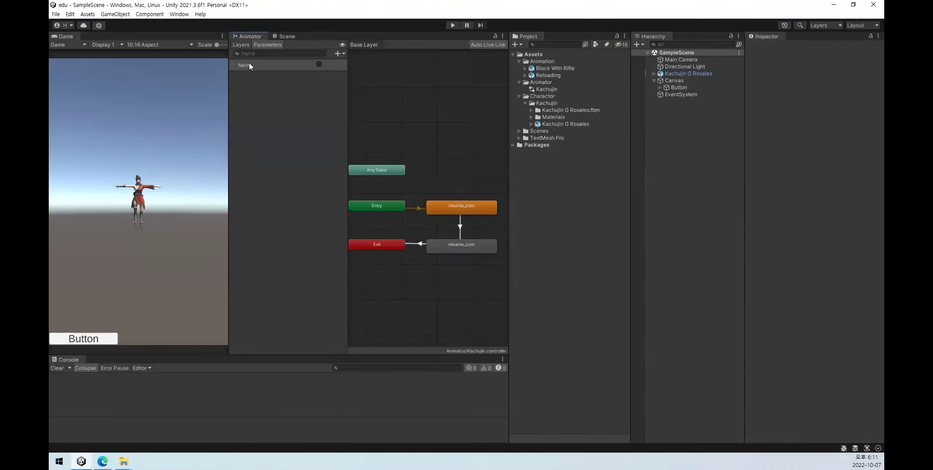
{"action": "left_click", "coordinate": [241, 45]}
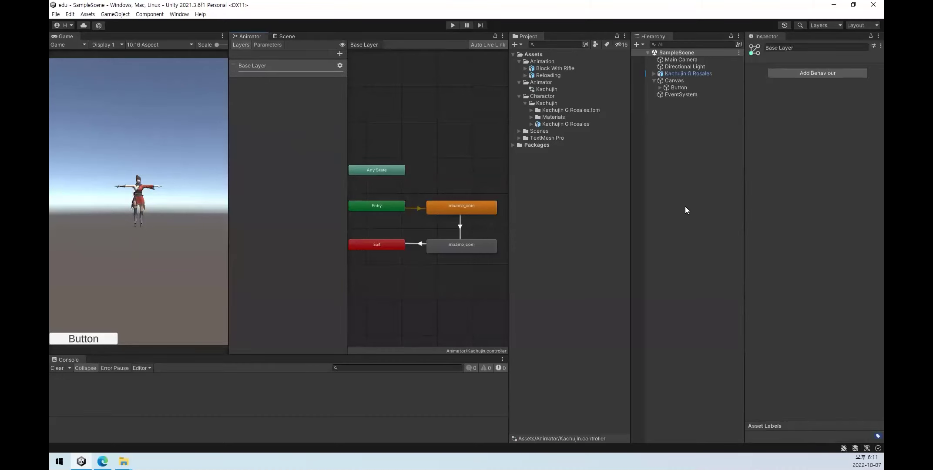
{"action": "left_click", "coordinate": [674, 220]}
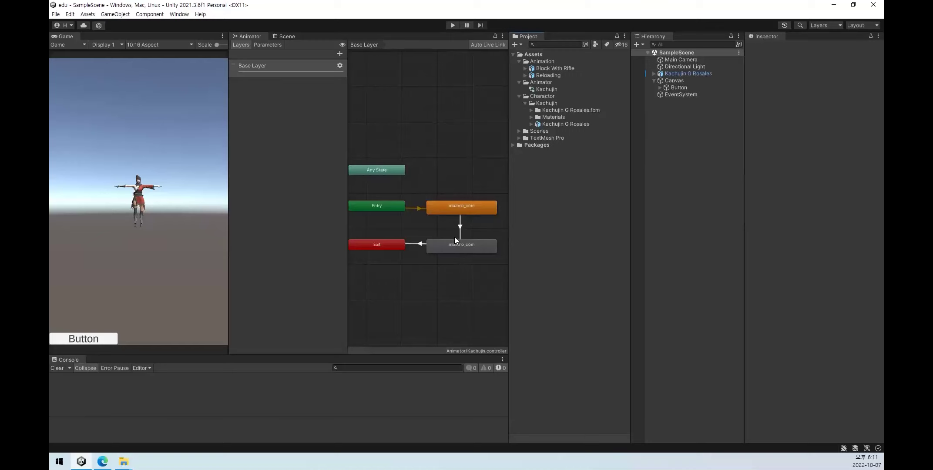
{"action": "left_click", "coordinate": [459, 207]}
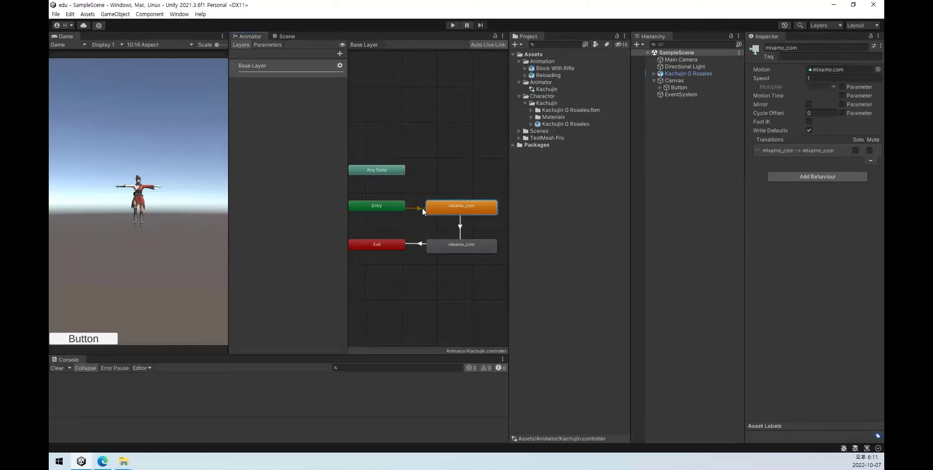
{"action": "left_click", "coordinate": [455, 252]}
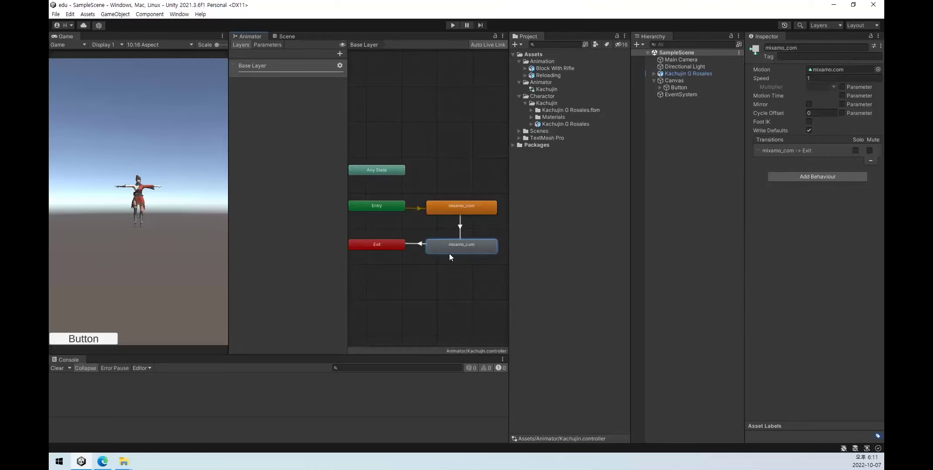
{"action": "left_click", "coordinate": [452, 24]}
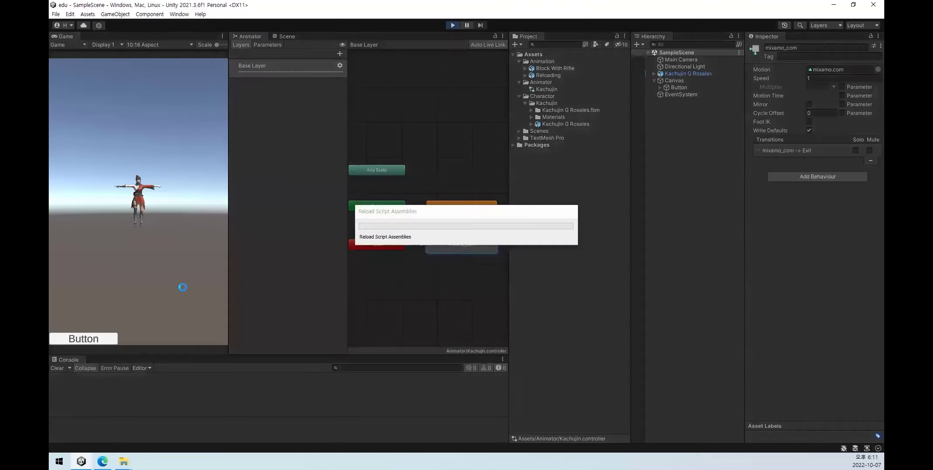
{"action": "left_click", "coordinate": [269, 45]}
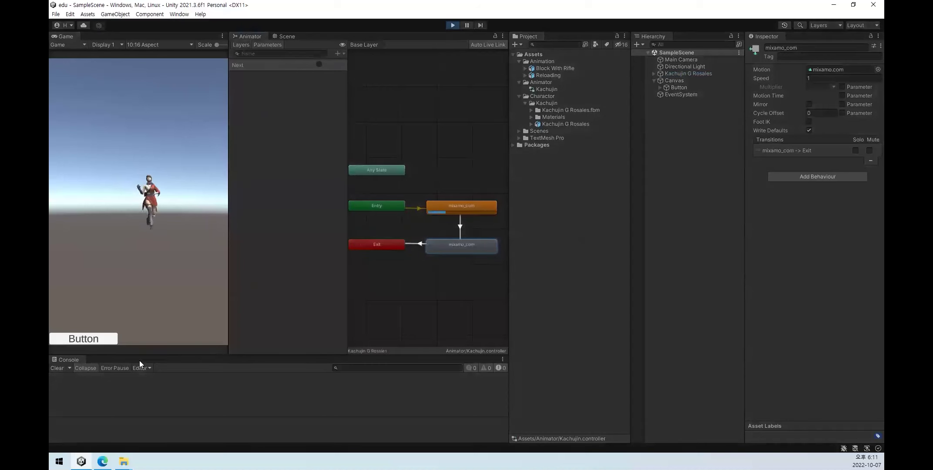
{"action": "left_click", "coordinate": [94, 338]}
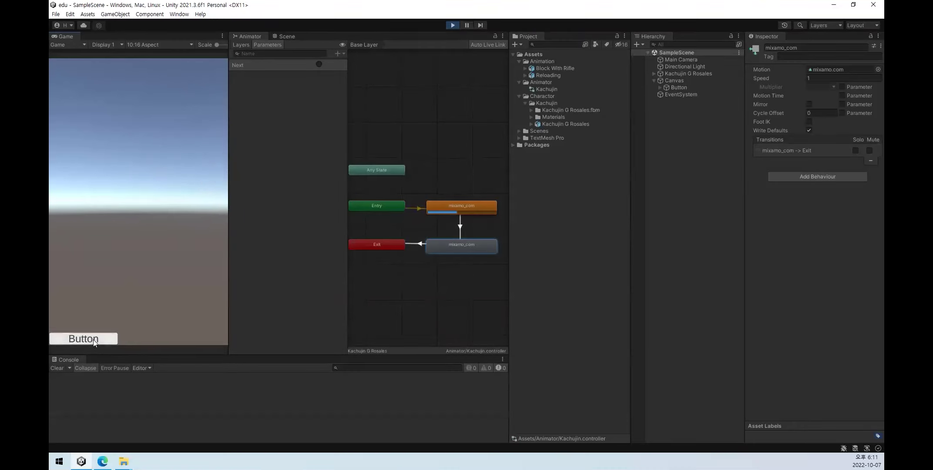
{"action": "left_click", "coordinate": [454, 25]}
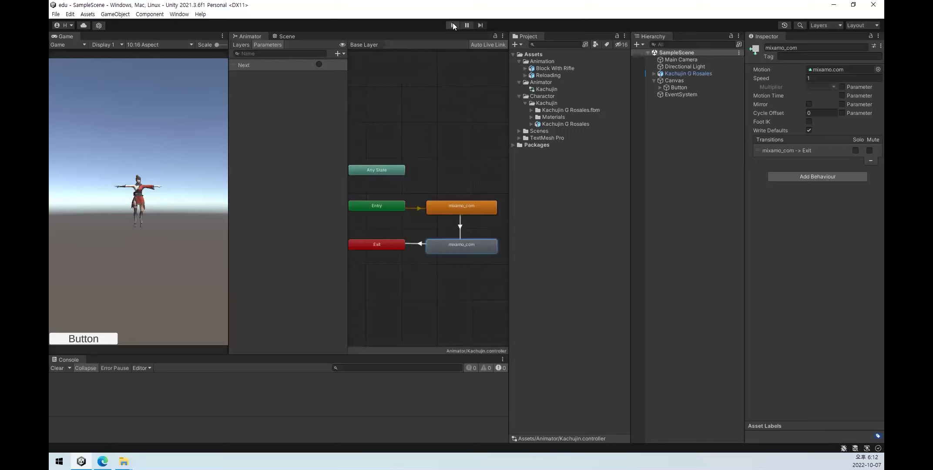
Inspect and reposition the two mixamo_com states, then begin a new transition from Entry.
{"action": "left_click", "coordinate": [457, 207]}
{"action": "left_click", "coordinate": [453, 247]}
{"action": "left_click_drag", "start_coordinate": [455, 209], "coordinate": [454, 206]}
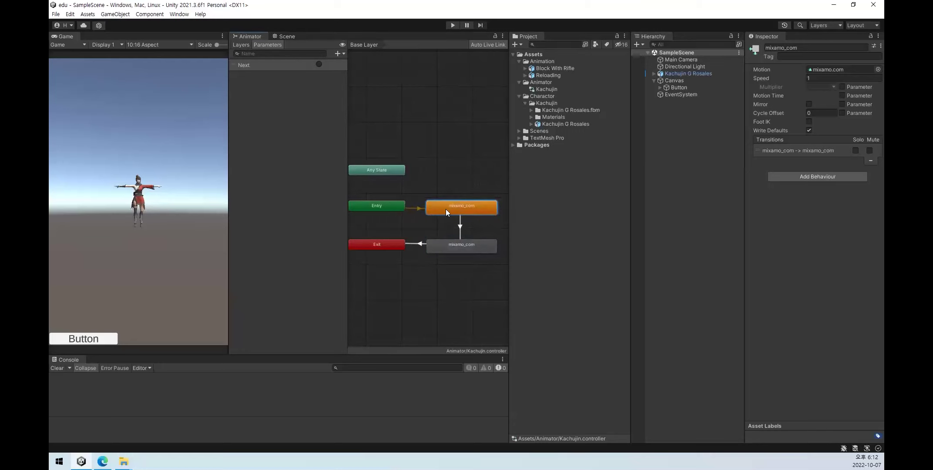
{"action": "left_click", "coordinate": [462, 253]}
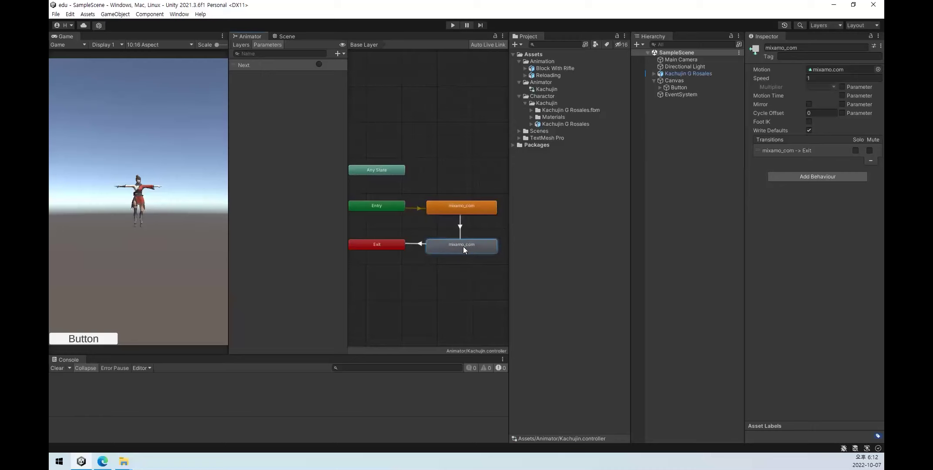
{"action": "left_click", "coordinate": [462, 209]}
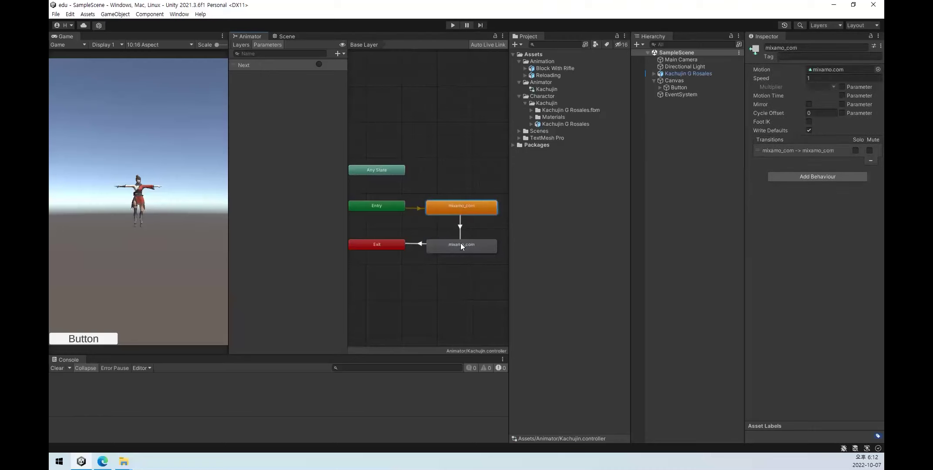
{"action": "left_click", "coordinate": [433, 246]}
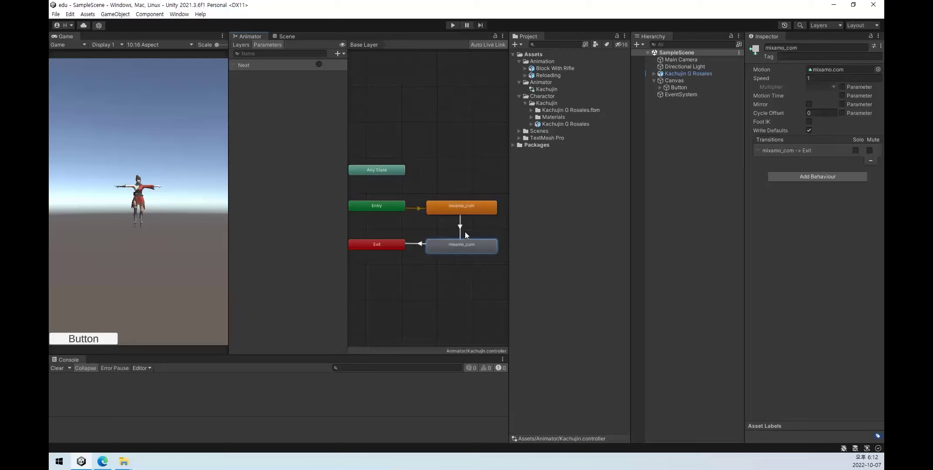
{"action": "right_click", "coordinate": [393, 205]}
{"action": "left_click", "coordinate": [405, 209]}
Link Entry to the lower mixamo_com state, then delete that transition and the lower state.
{"action": "left_click", "coordinate": [454, 245]}
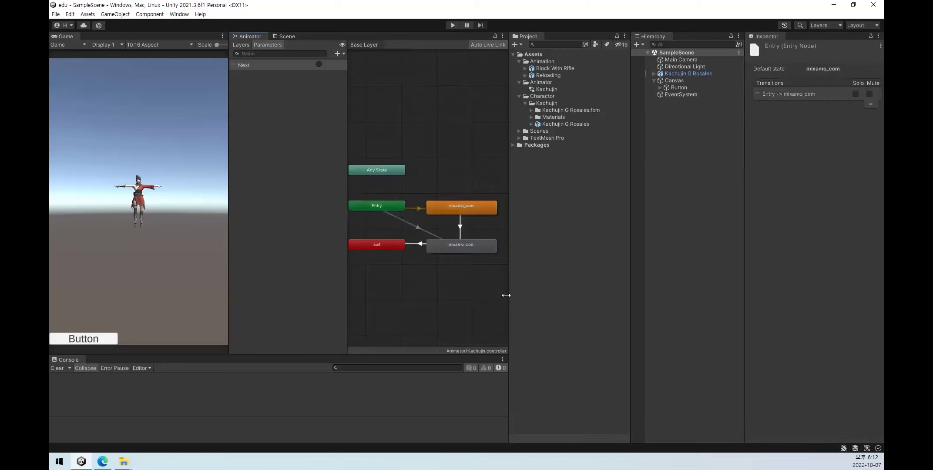
{"action": "left_click", "coordinate": [427, 229]}
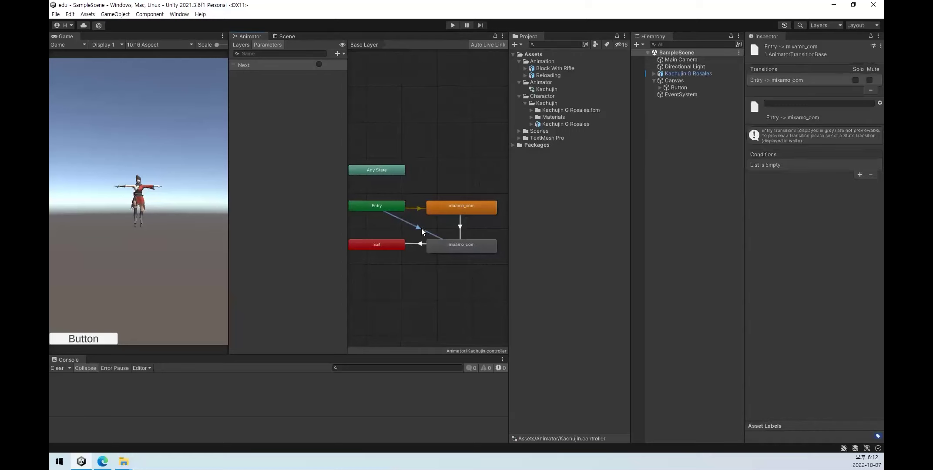
{"action": "key", "text": "Delete"}
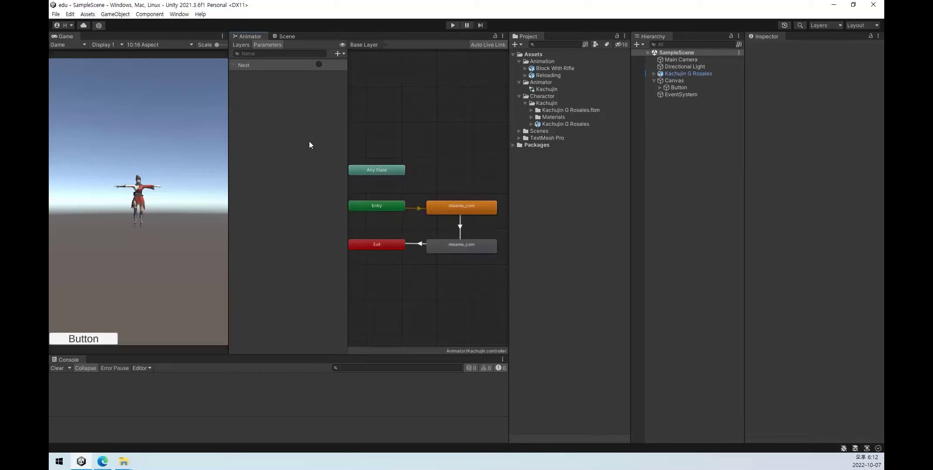
{"action": "left_click", "coordinate": [241, 45]}
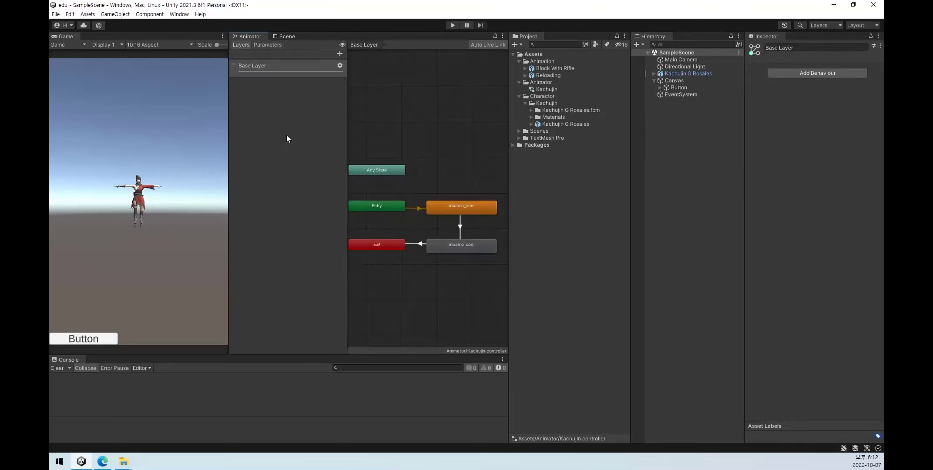
{"action": "left_click", "coordinate": [467, 248]}
{"action": "key", "text": "Delete"}
Add a transition from the remaining mixamo_com state to Exit, then delete it.
{"action": "right_click", "coordinate": [462, 212]}
{"action": "left_click", "coordinate": [476, 210]}
{"action": "left_click", "coordinate": [385, 247]}
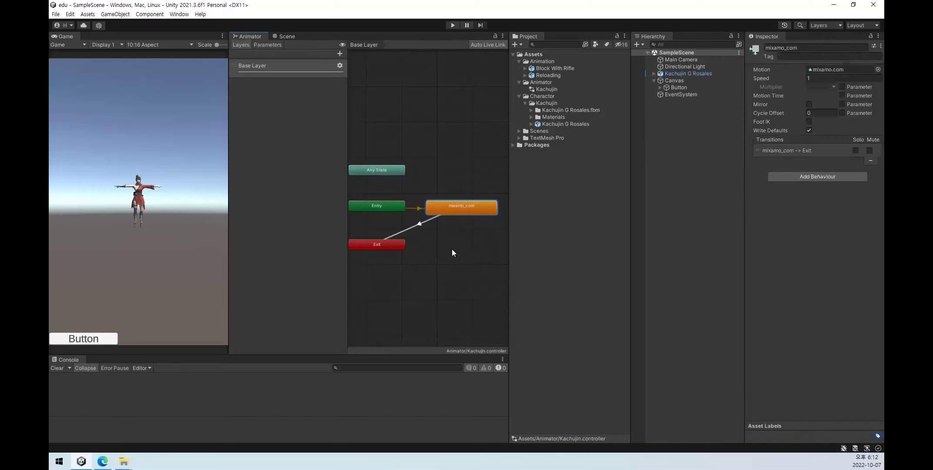
{"action": "left_click", "coordinate": [419, 229]}
{"action": "key", "text": "Delete"}
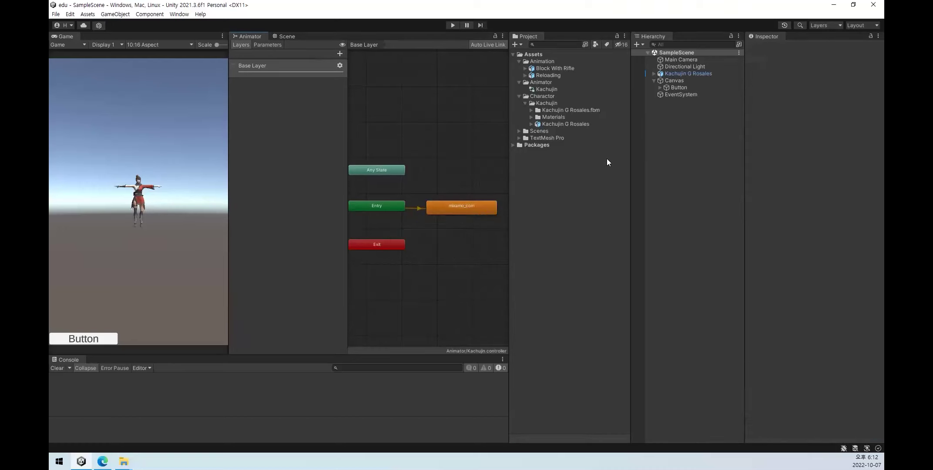
Turn on Loop Time for the Reloading clip and apply the import settings.
{"action": "left_click", "coordinate": [560, 75]}
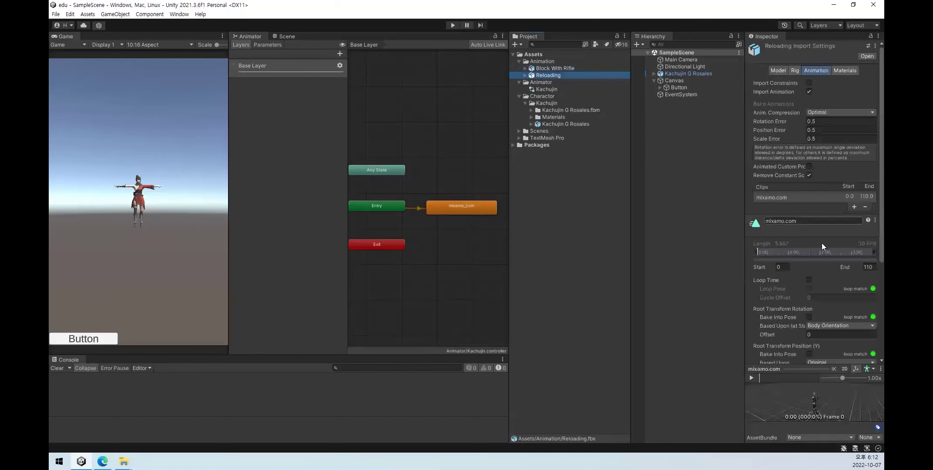
{"action": "left_click", "coordinate": [809, 280]}
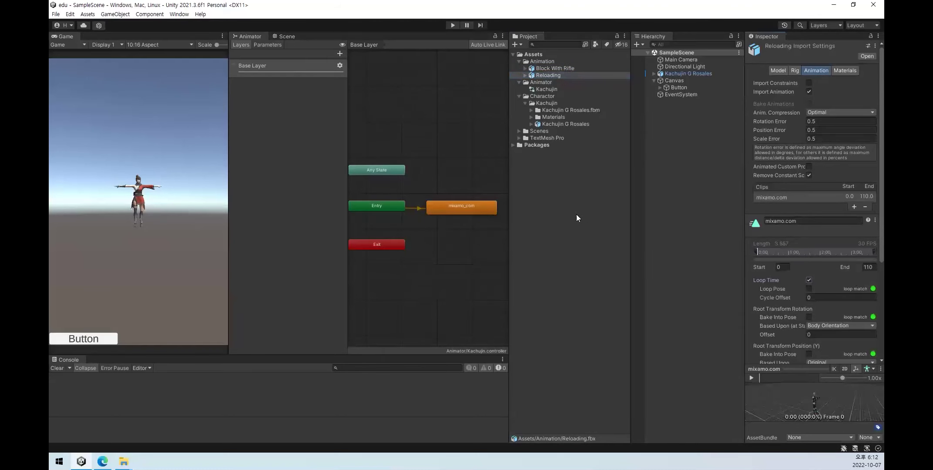
{"action": "scroll", "coordinate": [852, 358], "scroll_direction": "down", "scroll_amount": 5}
{"action": "left_click", "coordinate": [862, 356]}
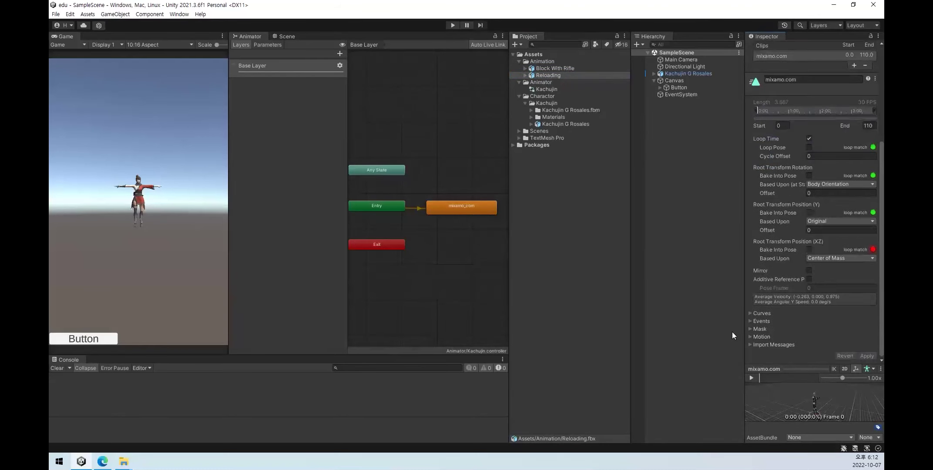
{"action": "scroll", "coordinate": [759, 276], "scroll_direction": "up", "scroll_amount": 5}
{"action": "left_click", "coordinate": [564, 203]}
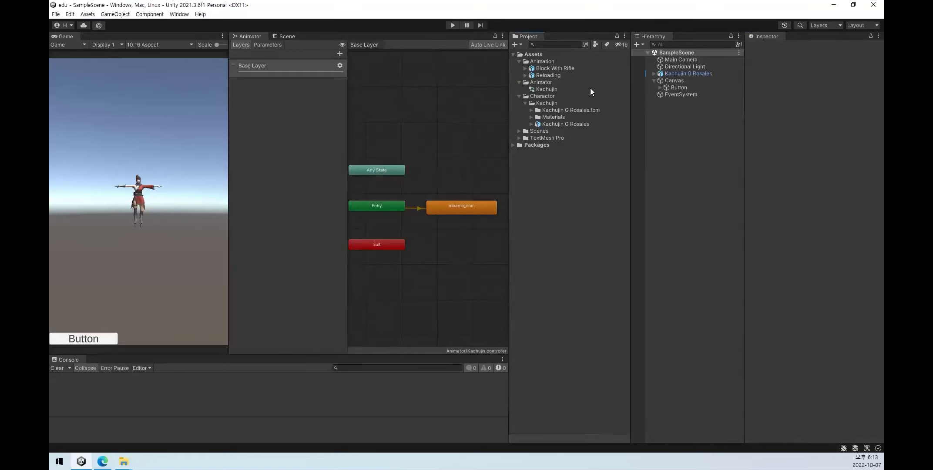
Play the Block With Rifle clip's preview, then deselect it.
{"action": "left_click", "coordinate": [566, 69]}
{"action": "left_click", "coordinate": [753, 379]}
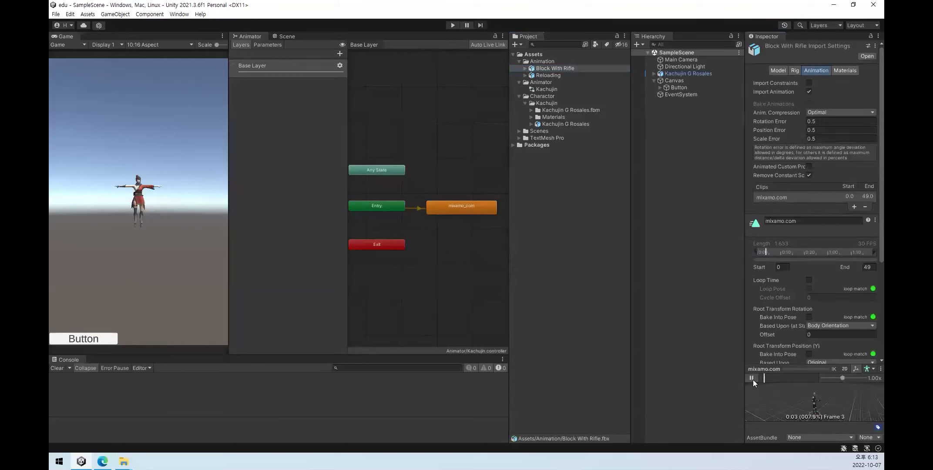
{"action": "left_click", "coordinate": [518, 173]}
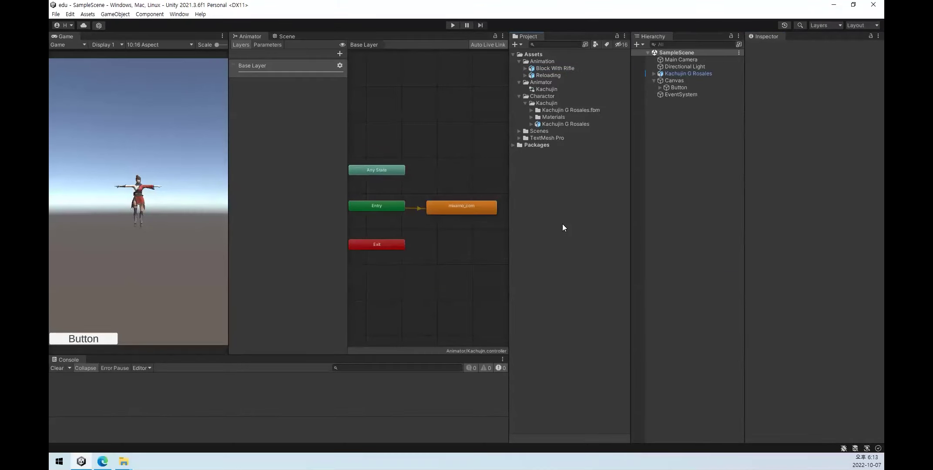
Add a New Layer, compare its settings with Base Layer, and set its Weight to 1.
{"action": "left_click", "coordinate": [270, 167]}
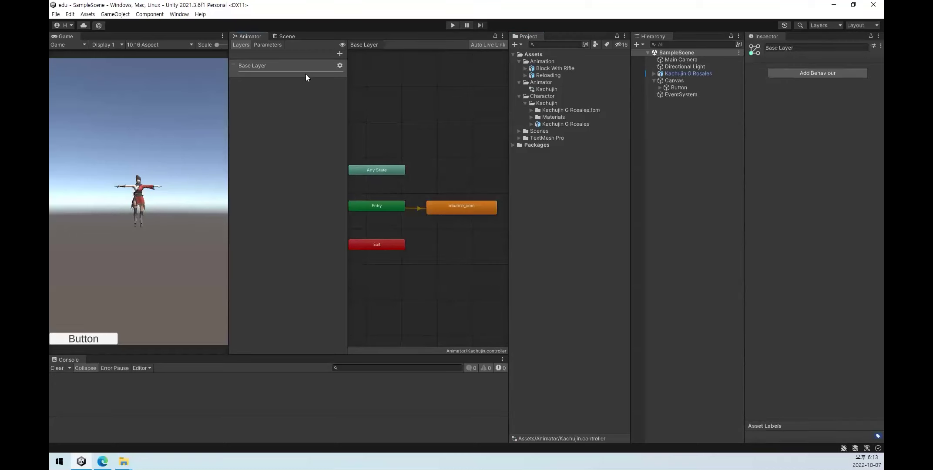
{"action": "left_click", "coordinate": [339, 54]}
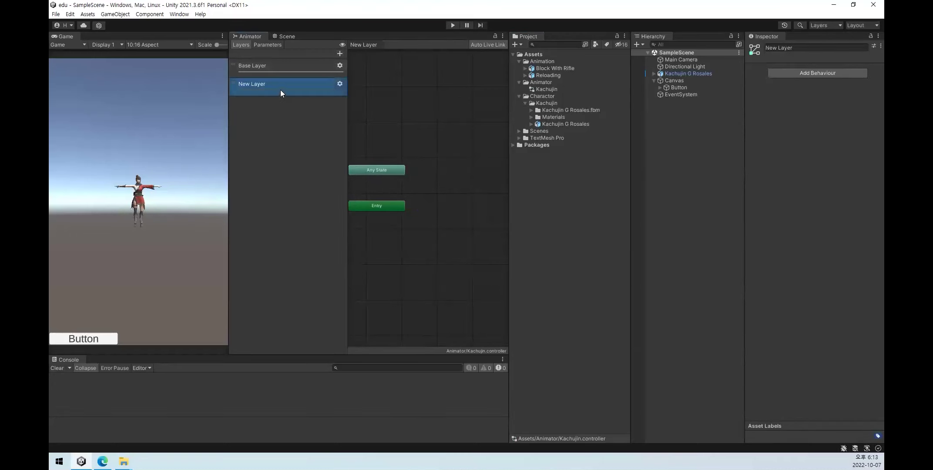
{"action": "left_click", "coordinate": [338, 85]}
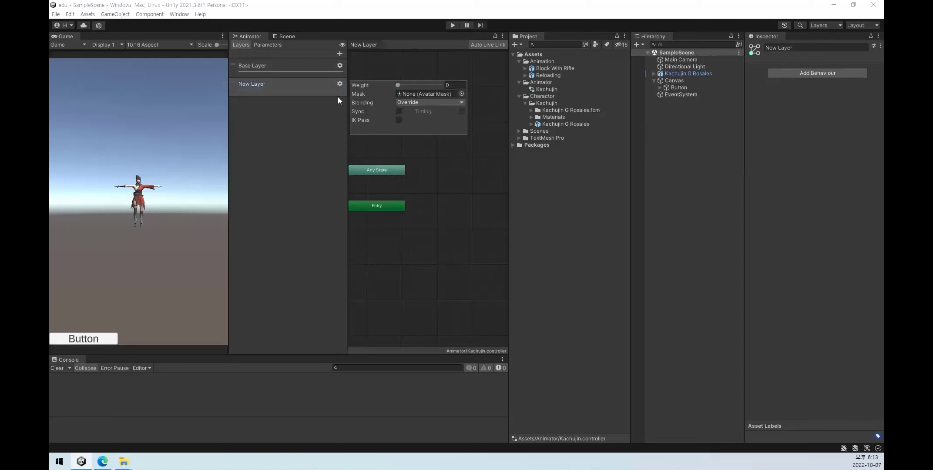
{"action": "left_click", "coordinate": [339, 65]}
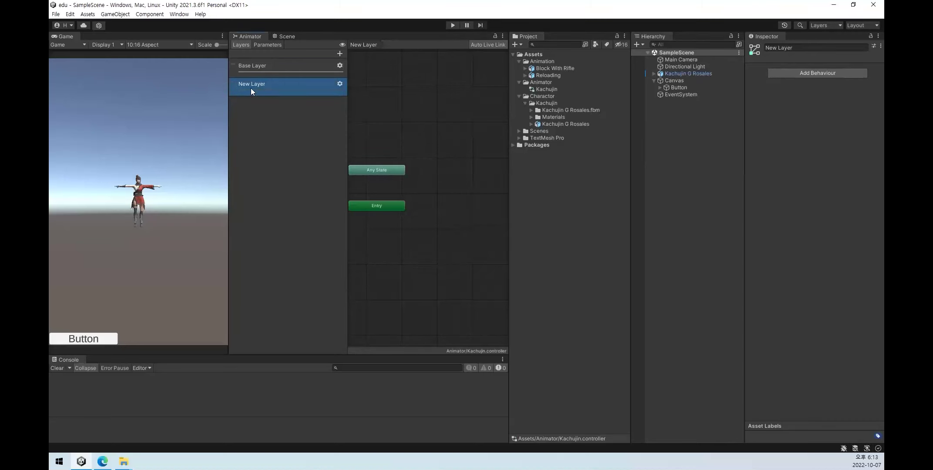
{"action": "left_click", "coordinate": [342, 67]}
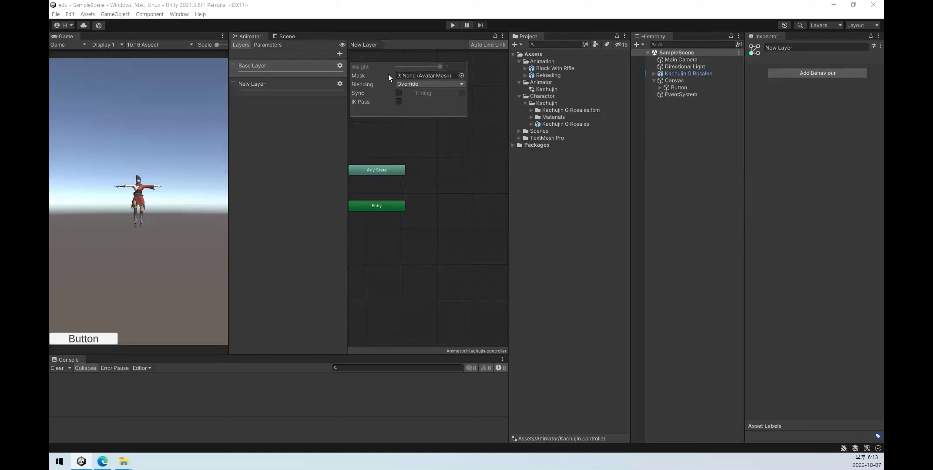
{"action": "left_click", "coordinate": [299, 176]}
{"action": "left_click", "coordinate": [339, 84]}
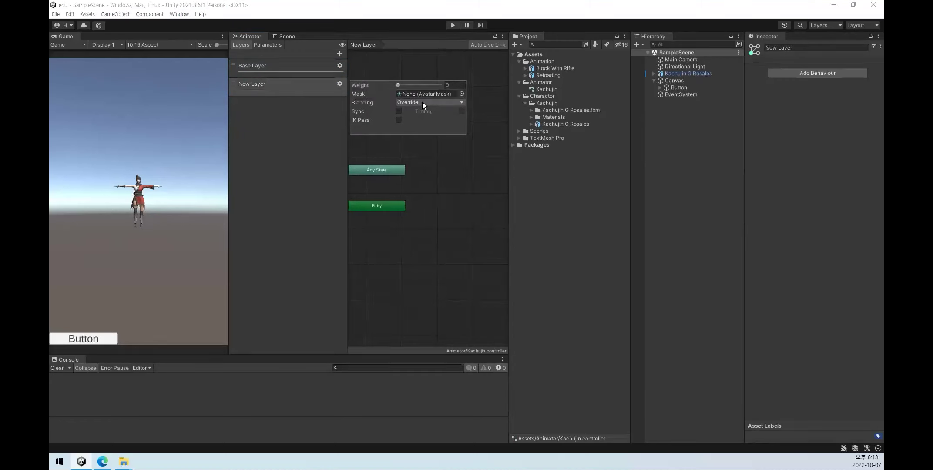
{"action": "left_click", "coordinate": [340, 65]}
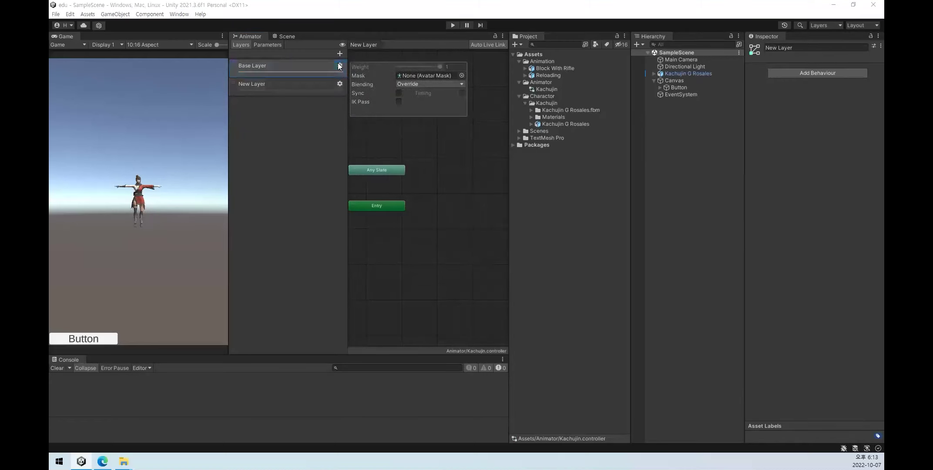
{"action": "left_click", "coordinate": [340, 84]}
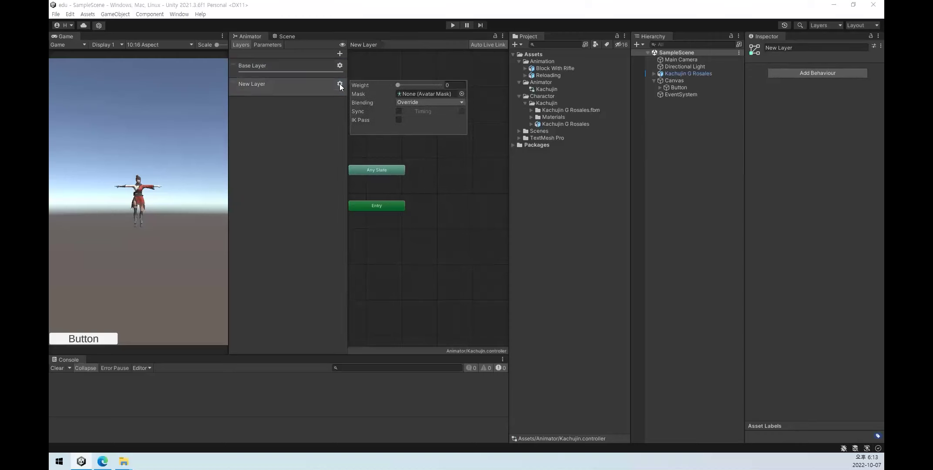
{"action": "left_click_drag", "start_coordinate": [398, 85], "coordinate": [548, 101]}
Drag an animation clip into the New Layer graph as a mixamo_com state beside Entry.
{"action": "left_click", "coordinate": [316, 154]}
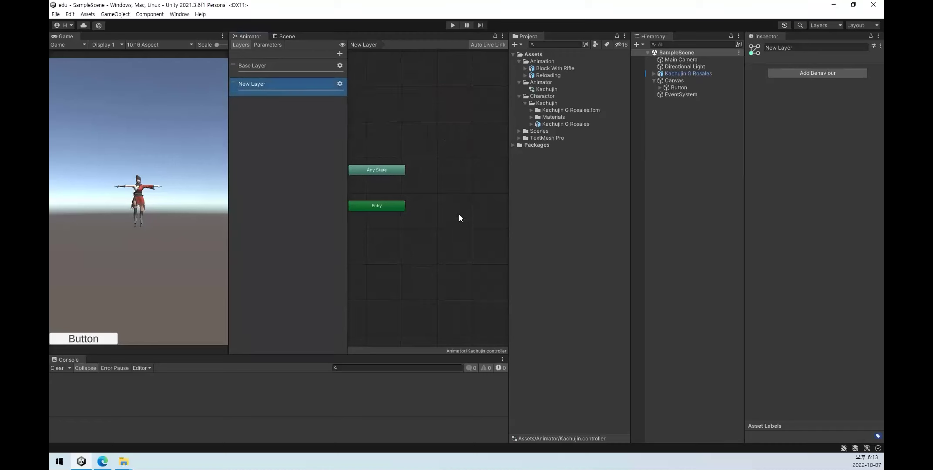
{"action": "scroll", "coordinate": [475, 201], "scroll_direction": "down", "scroll_amount": 3}
{"action": "scroll", "coordinate": [427, 200], "scroll_direction": "down", "scroll_amount": 2}
{"action": "scroll", "coordinate": [426, 196], "scroll_direction": "up", "scroll_amount": 1}
{"action": "scroll", "coordinate": [431, 183], "scroll_direction": "up", "scroll_amount": 2}
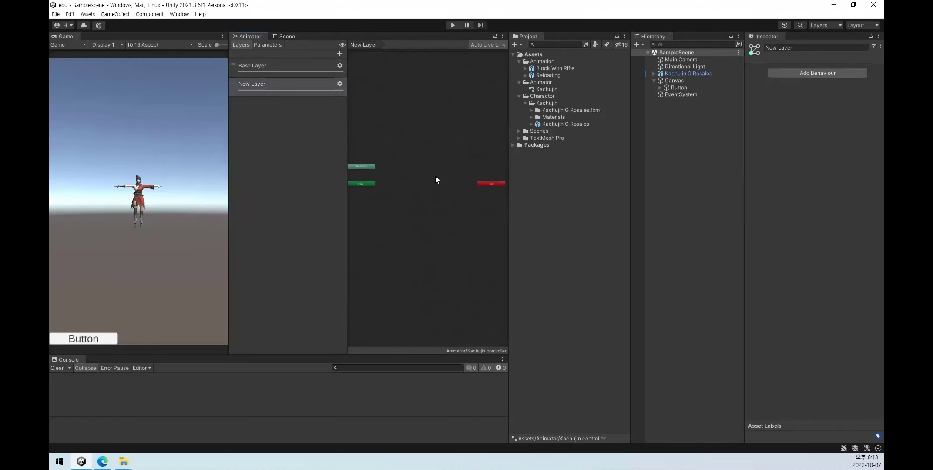
{"action": "left_click_drag", "start_coordinate": [553, 66], "coordinate": [420, 182]}
{"action": "left_click_drag", "start_coordinate": [488, 182], "coordinate": [360, 201]}
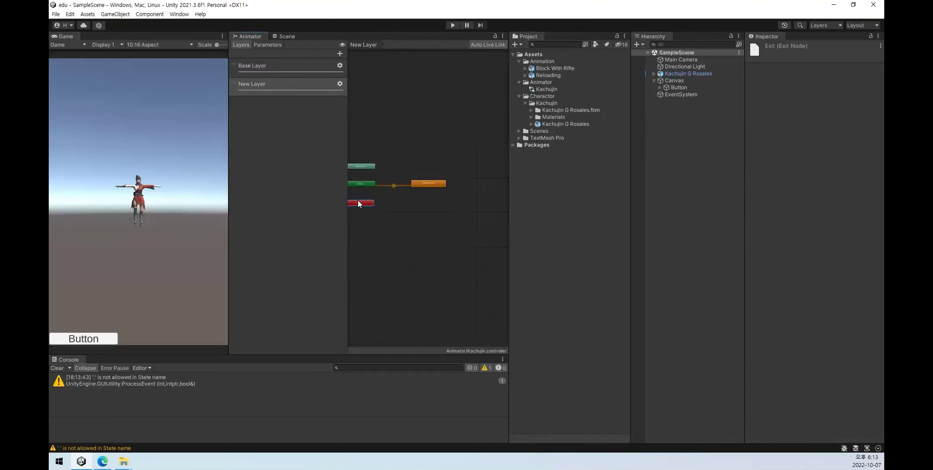
{"action": "middle_click_drag", "start_coordinate": [403, 198], "coordinate": [457, 195]}
{"action": "scroll", "coordinate": [451, 185], "scroll_direction": "up", "scroll_amount": 2}
{"action": "scroll", "coordinate": [457, 182], "scroll_direction": "down", "scroll_amount": 1}
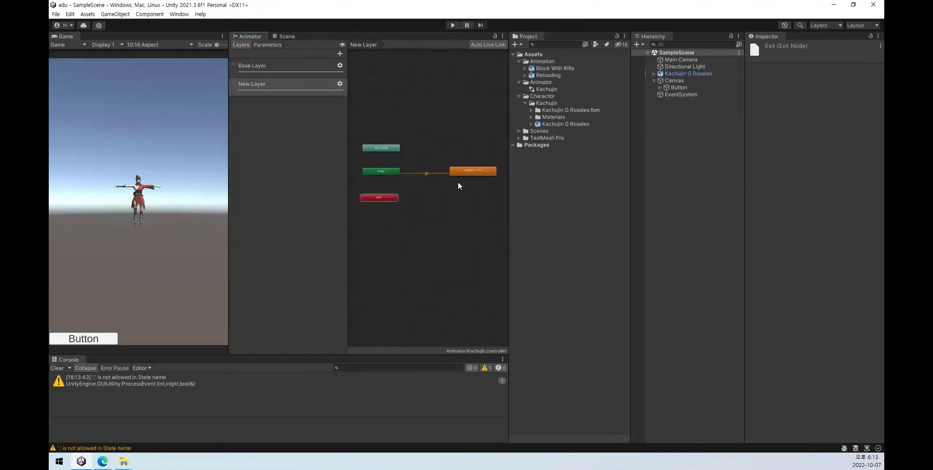
{"action": "left_click_drag", "start_coordinate": [473, 173], "coordinate": [435, 171]}
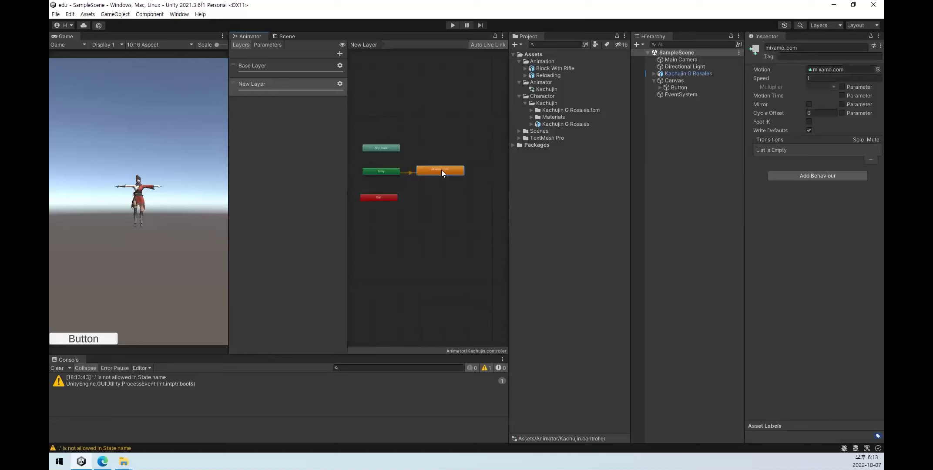
Connect the mixamo_com state to Exit with a transition and settle its position.
{"action": "right_click", "coordinate": [441, 169]}
{"action": "left_click", "coordinate": [452, 177]}
{"action": "left_click", "coordinate": [382, 198]}
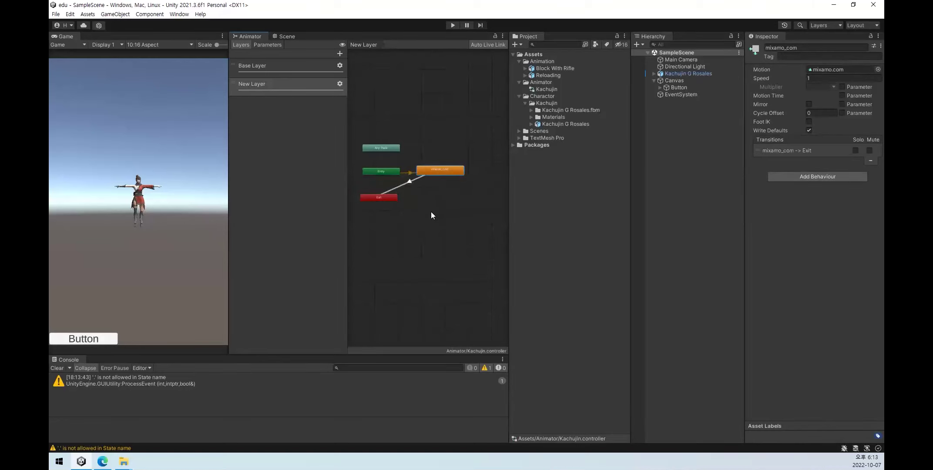
{"action": "left_click", "coordinate": [437, 214]}
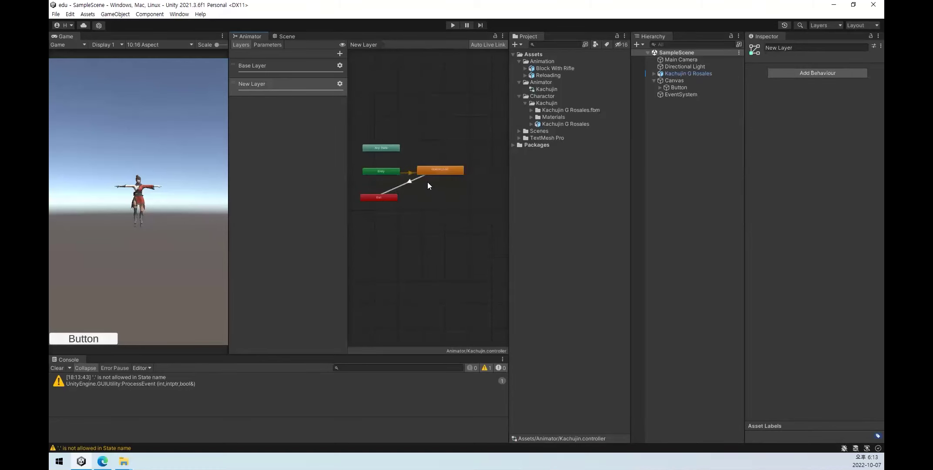
{"action": "left_click", "coordinate": [445, 173]}
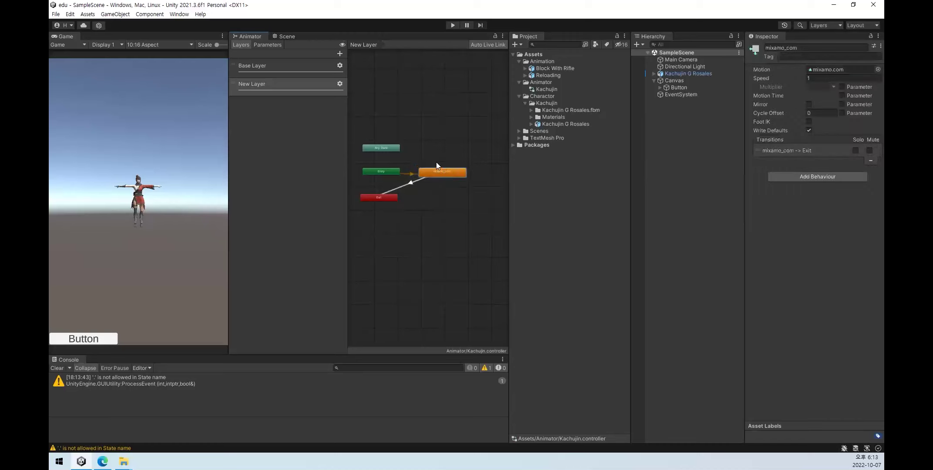
{"action": "left_click_drag", "start_coordinate": [443, 177], "coordinate": [439, 174]}
{"action": "left_click", "coordinate": [445, 134]}
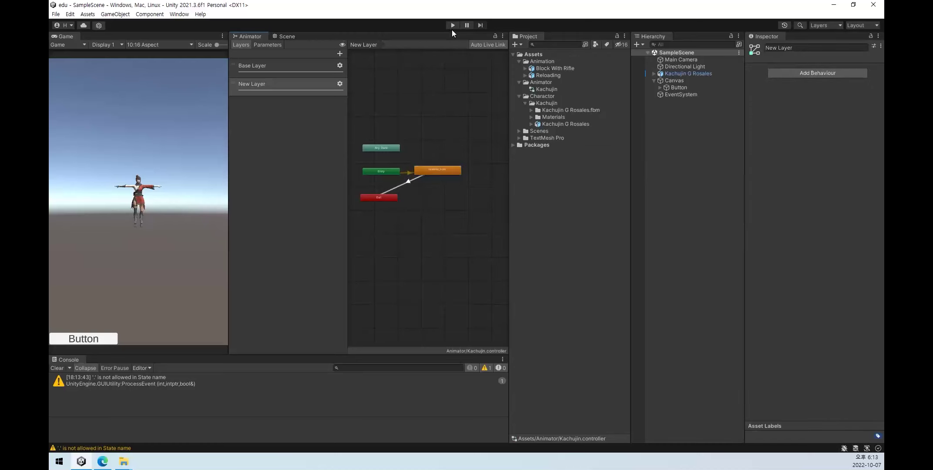
{"action": "left_click", "coordinate": [453, 25]}
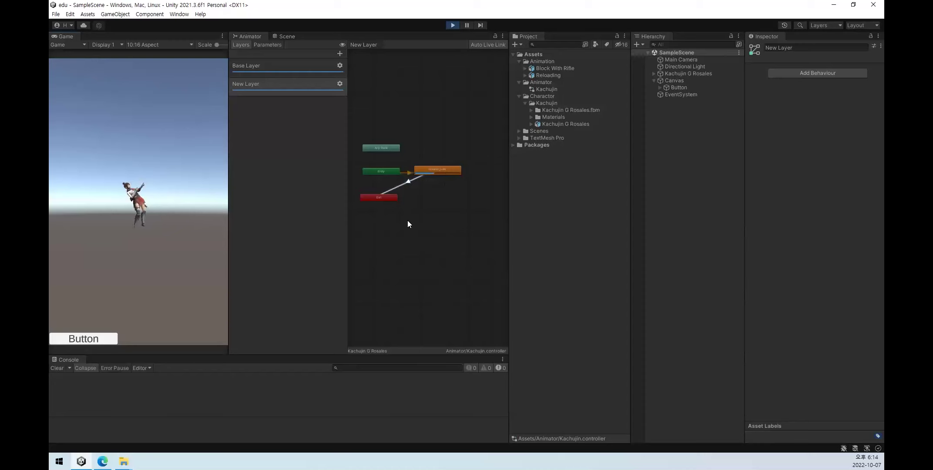
{"action": "left_click", "coordinate": [263, 65]}
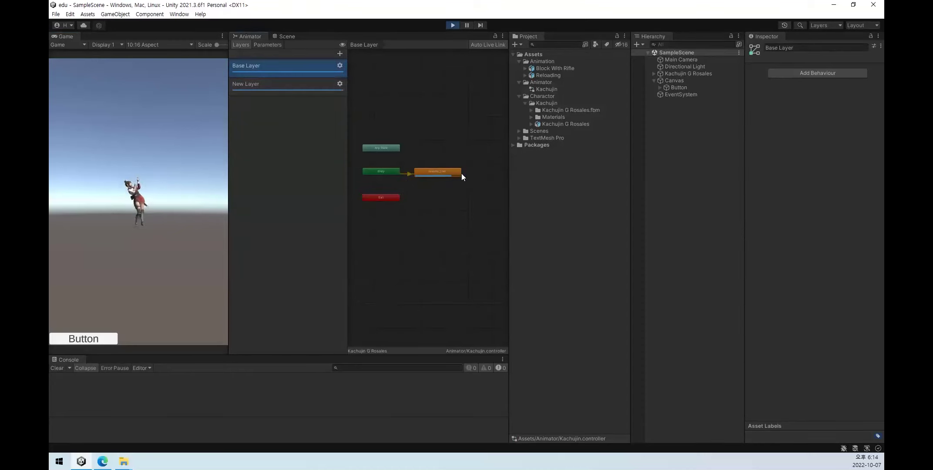
{"action": "left_click", "coordinate": [279, 87]}
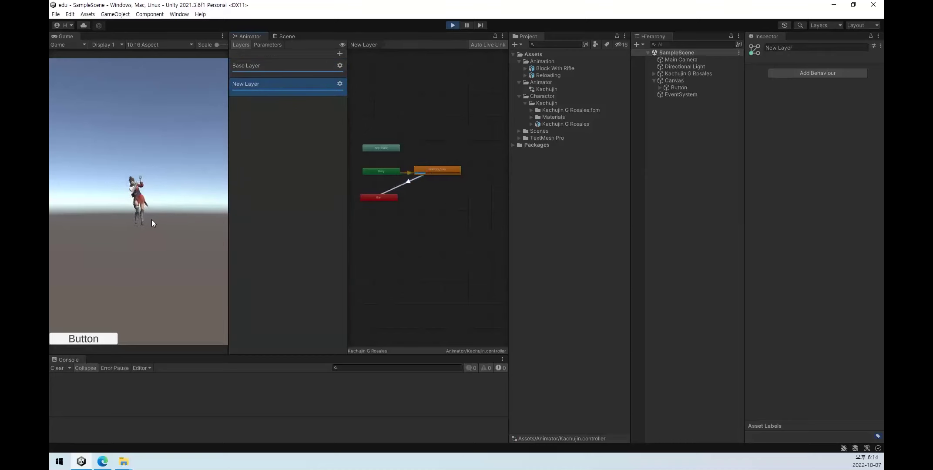
{"action": "left_click", "coordinate": [273, 66]}
{"action": "left_click", "coordinate": [271, 91]}
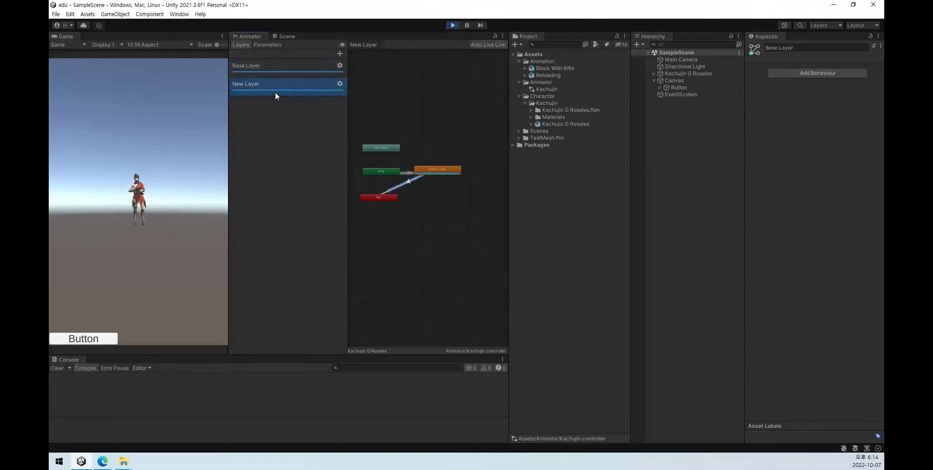
{"action": "left_click", "coordinate": [452, 25]}
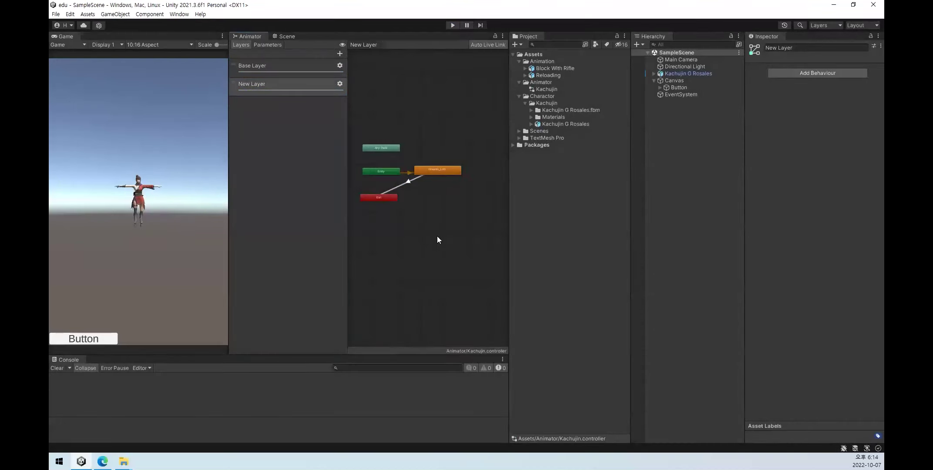
{"action": "left_click", "coordinate": [266, 66]}
{"action": "left_click", "coordinate": [272, 91]}
{"action": "left_click", "coordinate": [607, 237]}
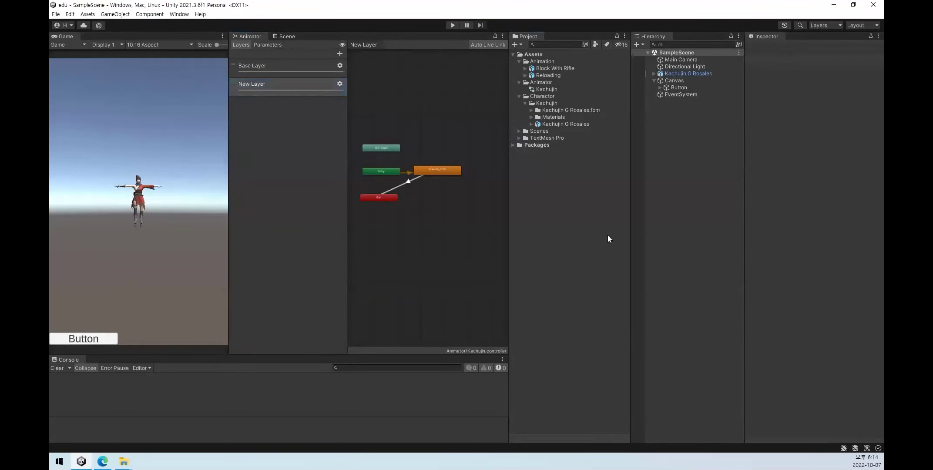
Create an Avatar Mask asset in the Animator folder called 'Kachujin Mask'.
{"action": "right_click", "coordinate": [541, 83]}
{"action": "mouse_move", "coordinate": [542, 85]}
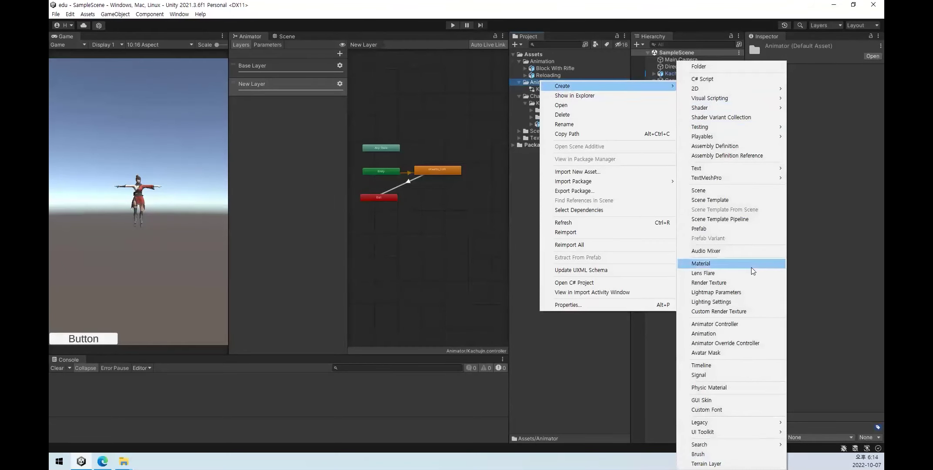
{"action": "left_click", "coordinate": [705, 355]}
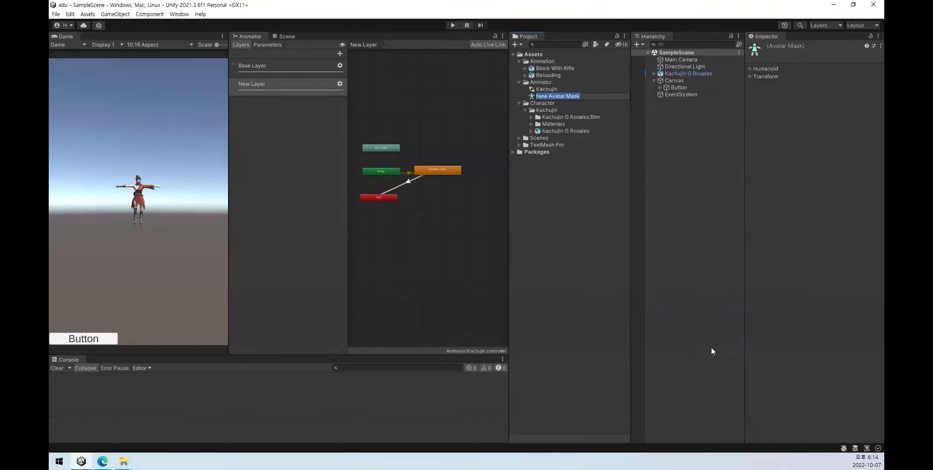
{"action": "type", "text": "Kachujin"}
{"action": "type", "text": " Mask"}
{"action": "key", "text": "Return"}
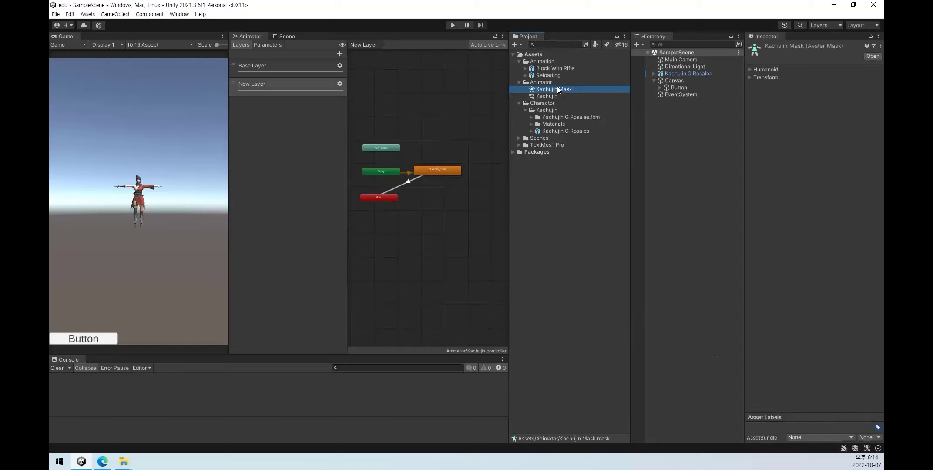
Assign Kachujin Mask as the New Layer's avatar mask.
{"action": "left_click", "coordinate": [340, 84]}
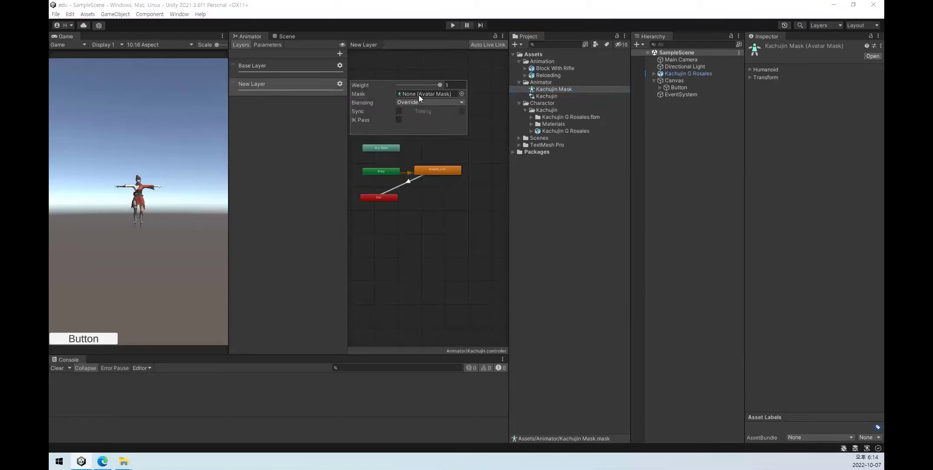
{"action": "left_click", "coordinate": [462, 94]}
{"action": "left_click", "coordinate": [514, 150]}
{"action": "left_click", "coordinate": [545, 88]}
Run a quick Play-mode test of the masked layer, then stop playing.
{"action": "left_click", "coordinate": [300, 172]}
{"action": "key", "text": "ctrl+p"}
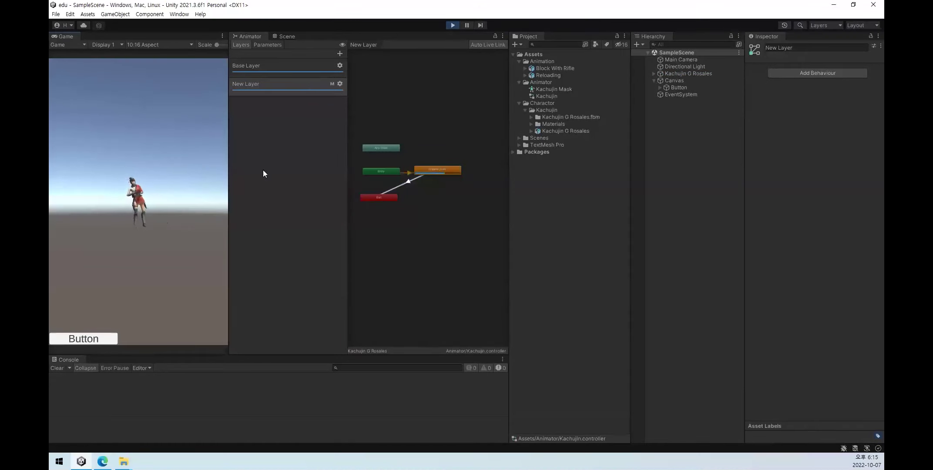
{"action": "left_click", "coordinate": [455, 25]}
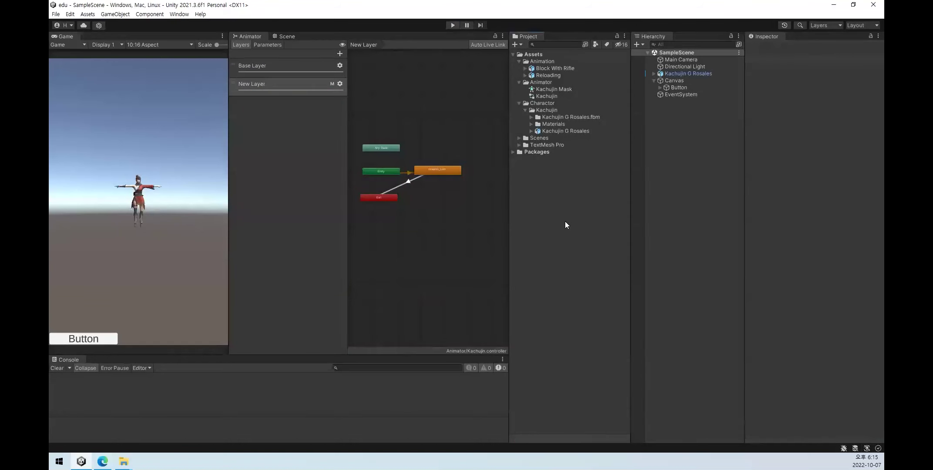
Disable every body part in the Kachujin Mask's humanoid figure.
{"action": "left_click", "coordinate": [561, 89]}
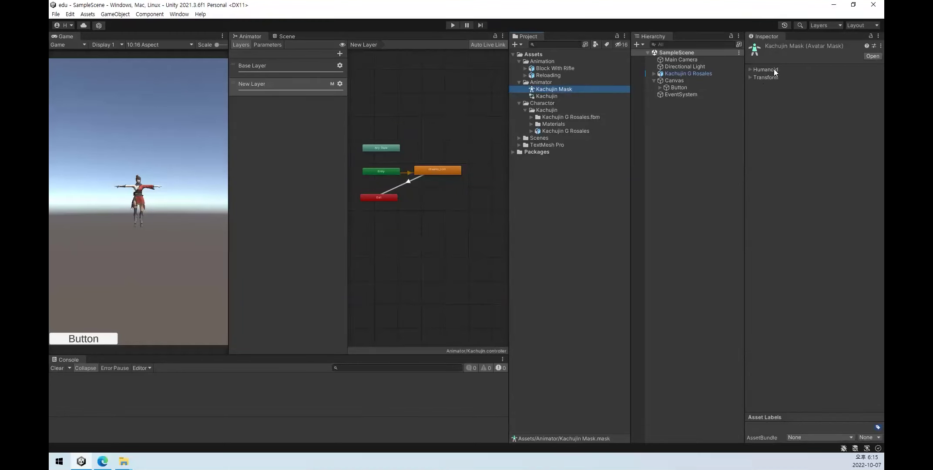
{"action": "left_click", "coordinate": [749, 70]}
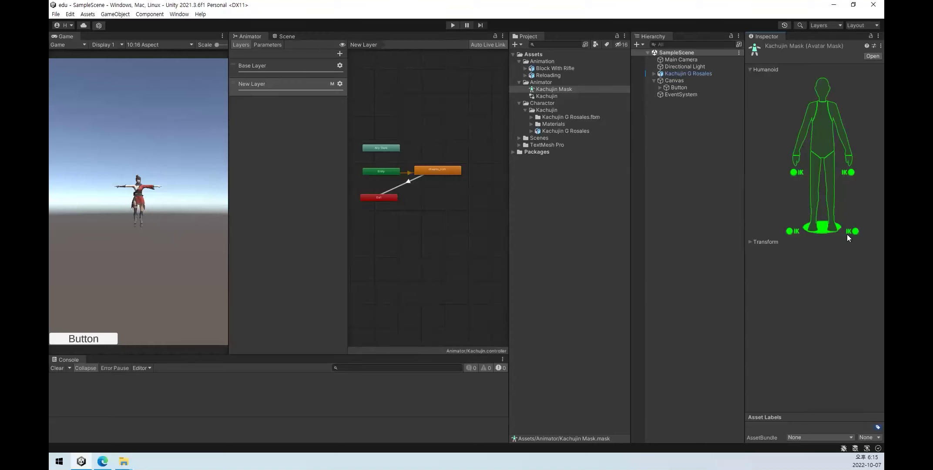
{"action": "left_click", "coordinate": [795, 172]}
{"action": "left_click", "coordinate": [791, 231]}
{"action": "left_click", "coordinate": [854, 231]}
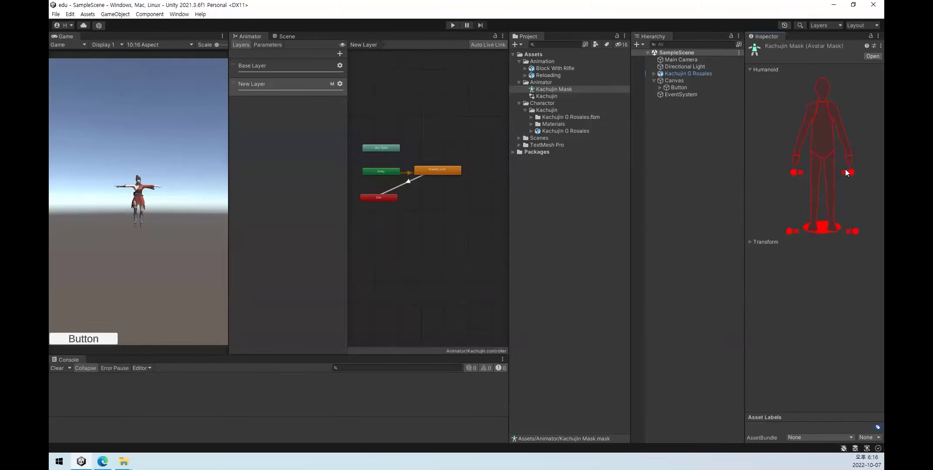
Re-enable both arms, the torso and one hand in the mask, then start Play mode.
{"action": "left_click", "coordinate": [811, 108]}
{"action": "left_click", "coordinate": [834, 112]}
{"action": "left_click", "coordinate": [822, 124]}
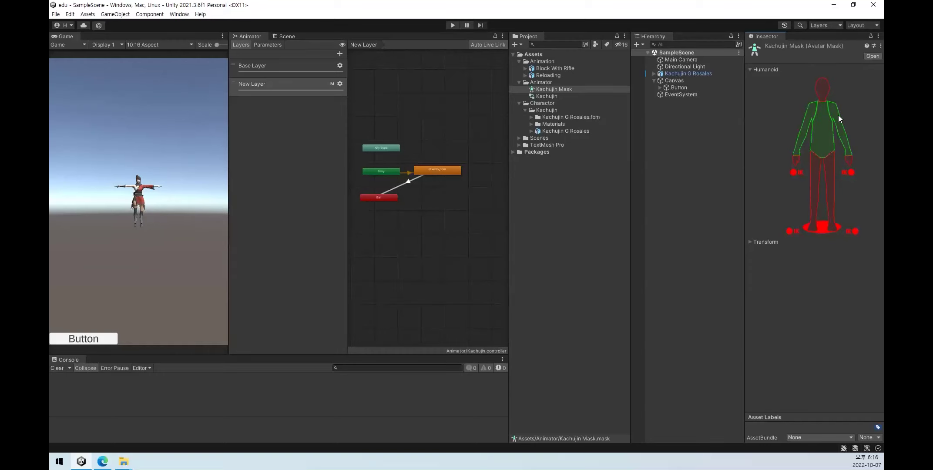
{"action": "left_click", "coordinate": [849, 161]}
{"action": "left_click", "coordinate": [452, 26]}
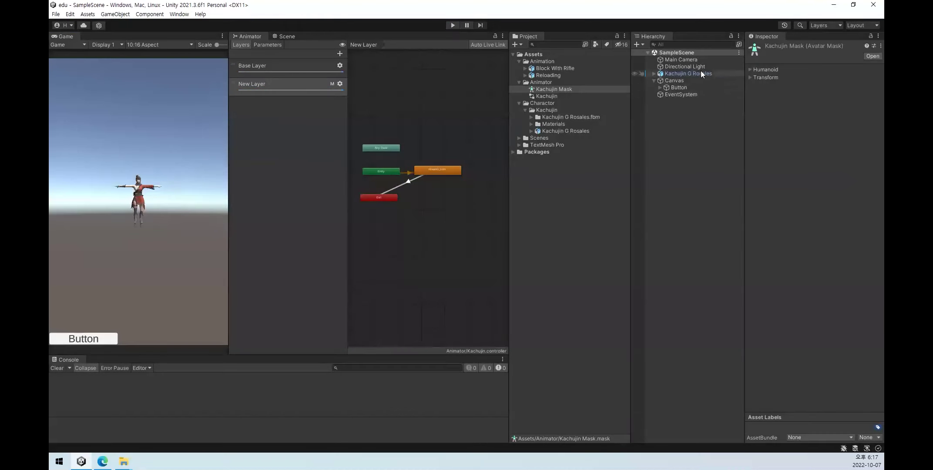
Uncheck Apply Root Motion on Kachujin G Rosales and enter Play mode.
{"action": "left_click", "coordinate": [698, 73]}
{"action": "left_click", "coordinate": [809, 147]}
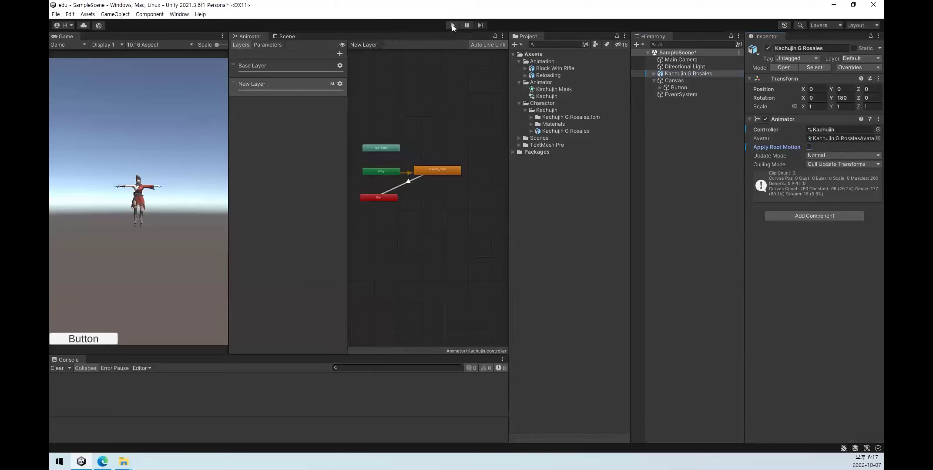
{"action": "left_click", "coordinate": [452, 25]}
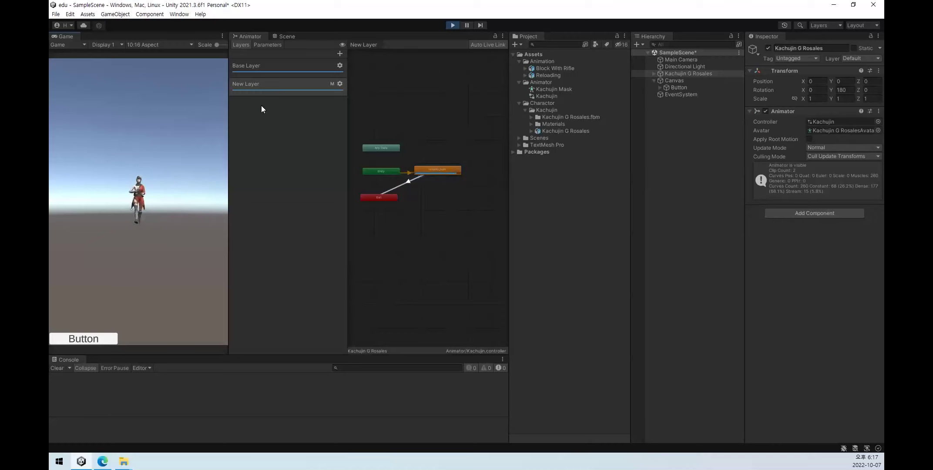
Drop the New Layer weight to 0, raise it back to 1, then select Kachujin Mask.
{"action": "left_click", "coordinate": [253, 90]}
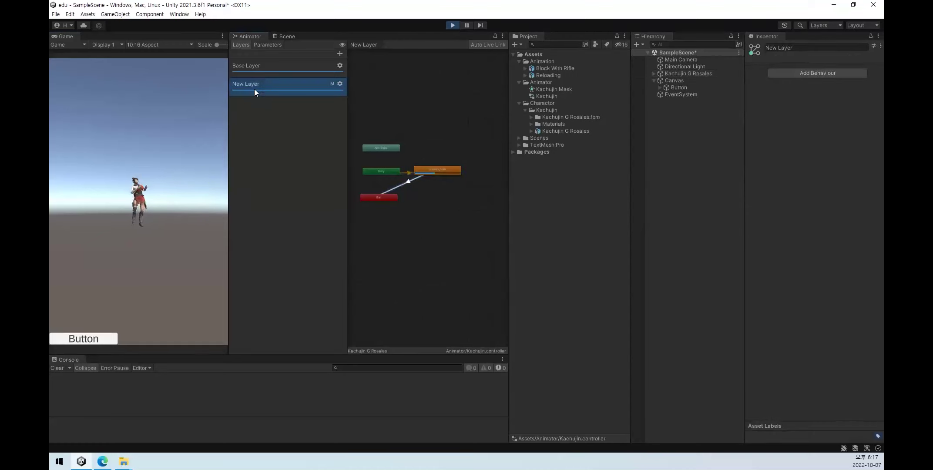
{"action": "left_click", "coordinate": [258, 63]}
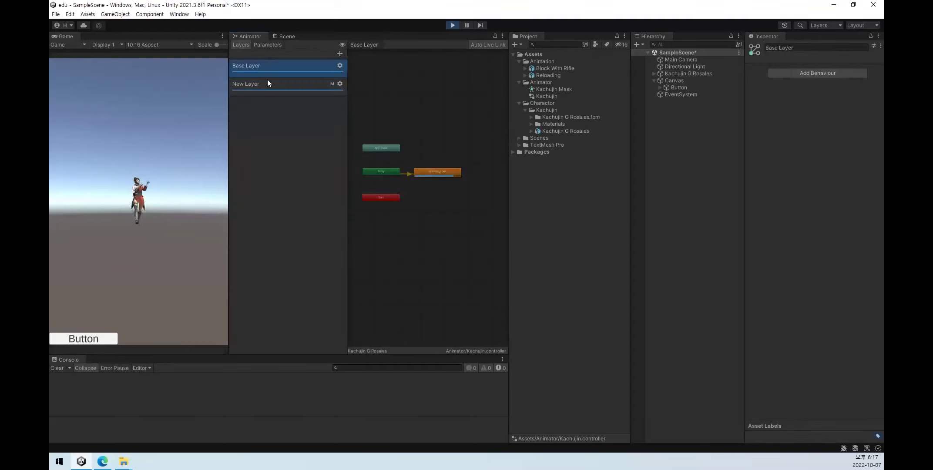
{"action": "left_click", "coordinate": [317, 87]}
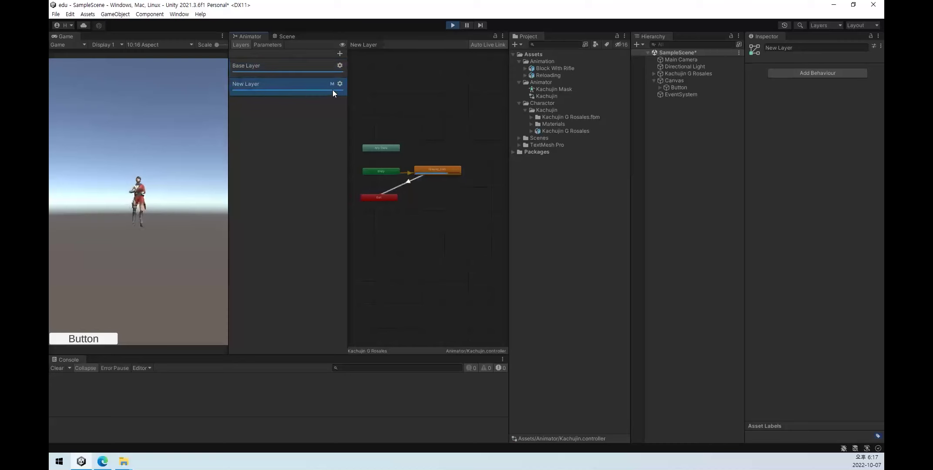
{"action": "left_click", "coordinate": [340, 83]}
{"action": "left_click_drag", "start_coordinate": [440, 85], "coordinate": [394, 85]}
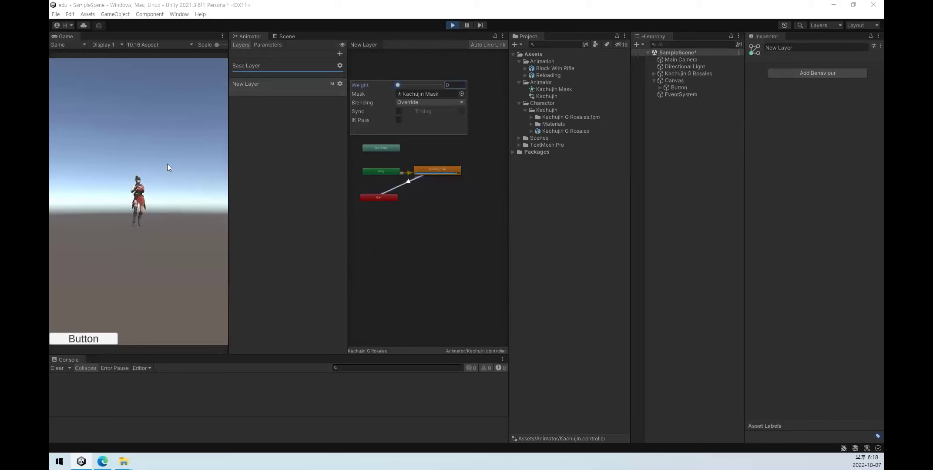
{"action": "left_click_drag", "start_coordinate": [397, 85], "coordinate": [466, 84]}
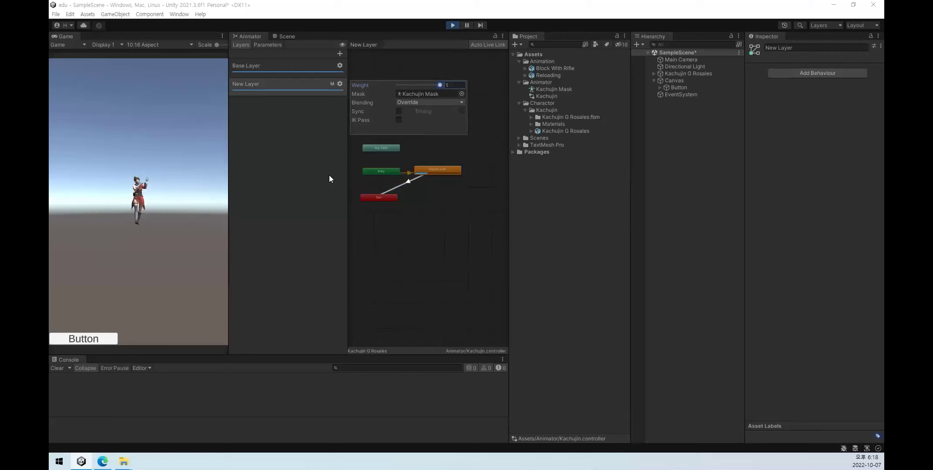
{"action": "left_click", "coordinate": [559, 88]}
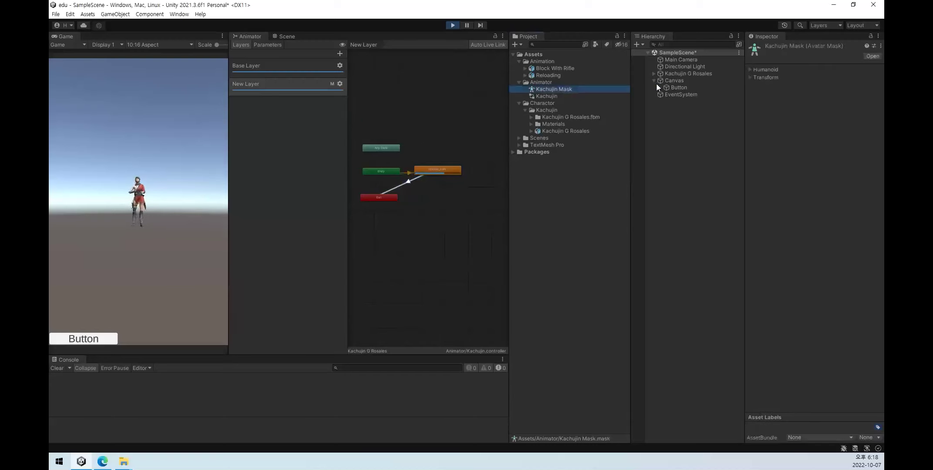
Disable the arms, hands and torso in Kachujin Mask and enable only the head.
{"action": "left_click", "coordinate": [830, 136]}
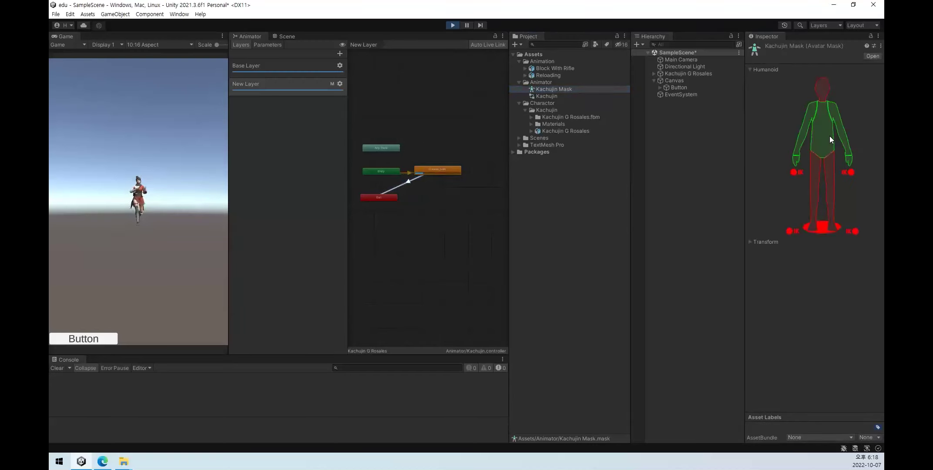
{"action": "left_click", "coordinate": [848, 159]}
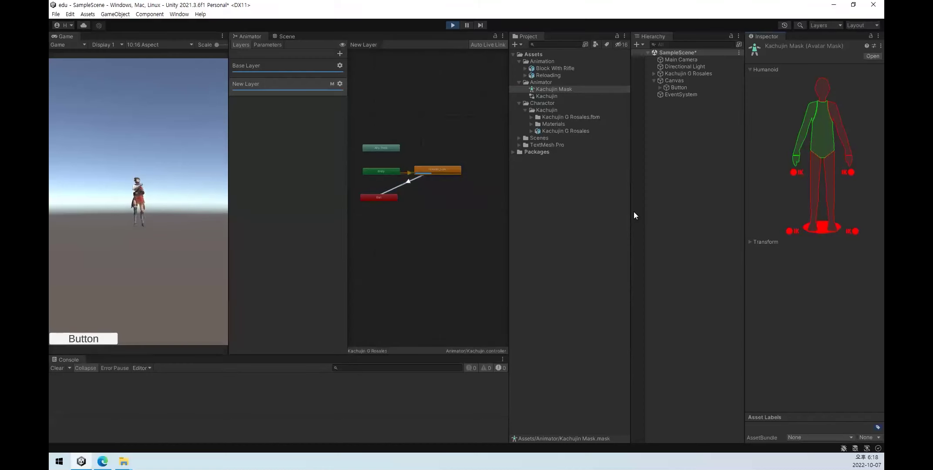
{"action": "left_click", "coordinate": [826, 144]}
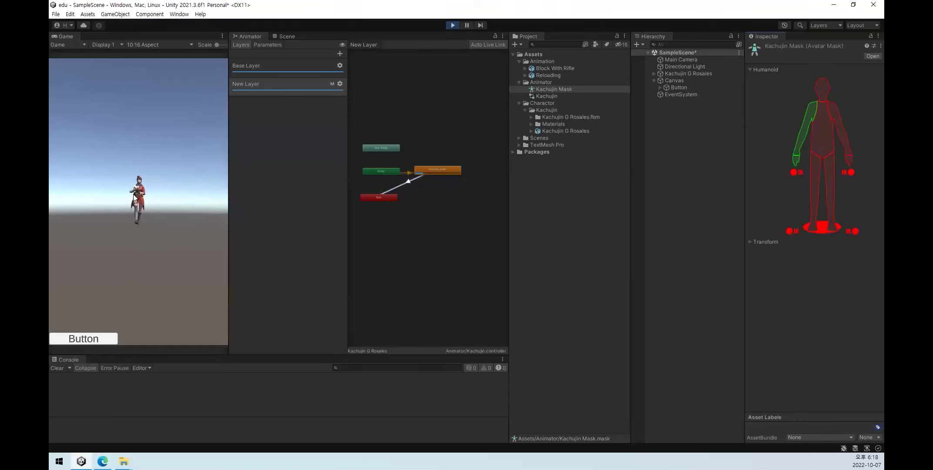
{"action": "left_click", "coordinate": [806, 131]}
{"action": "left_click", "coordinate": [794, 159]}
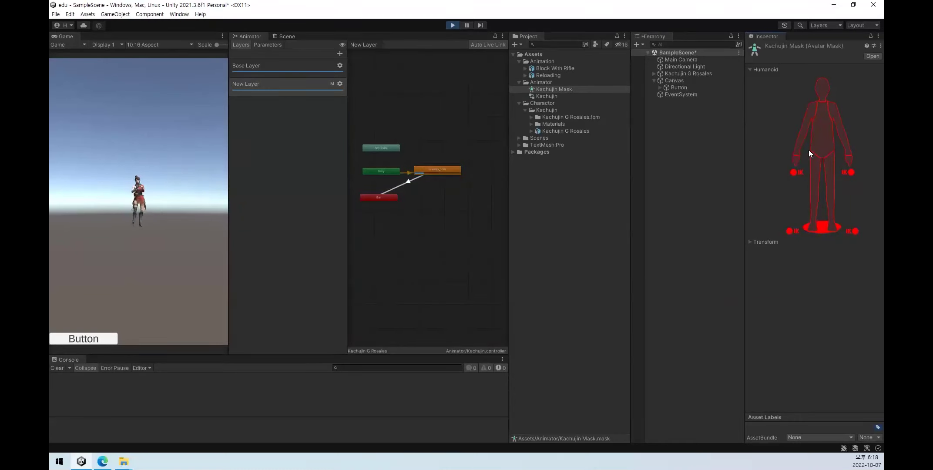
{"action": "left_click", "coordinate": [821, 91]}
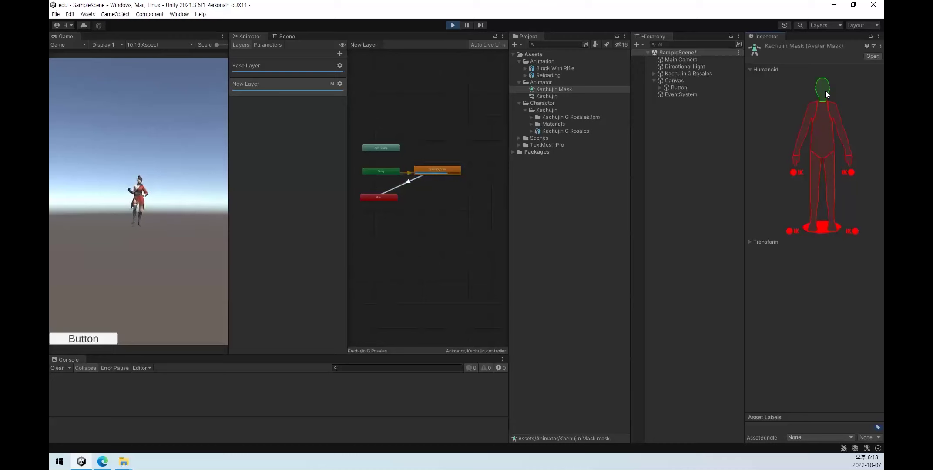
Restore torso, both arms and right hand, drop the head, and stop Play mode.
{"action": "left_click", "coordinate": [824, 91]}
{"action": "left_click", "coordinate": [818, 134]}
{"action": "left_click", "coordinate": [801, 136]}
{"action": "left_click", "coordinate": [840, 136]}
{"action": "left_click", "coordinate": [847, 159]}
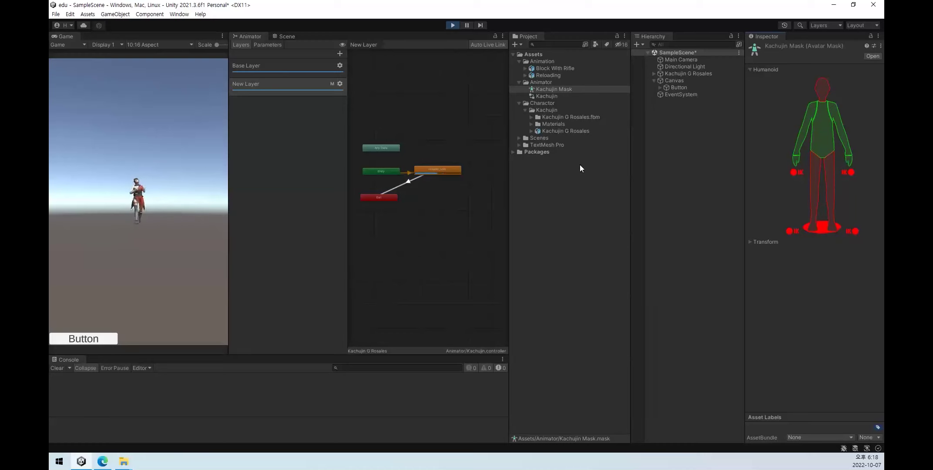
{"action": "left_click", "coordinate": [455, 24]}
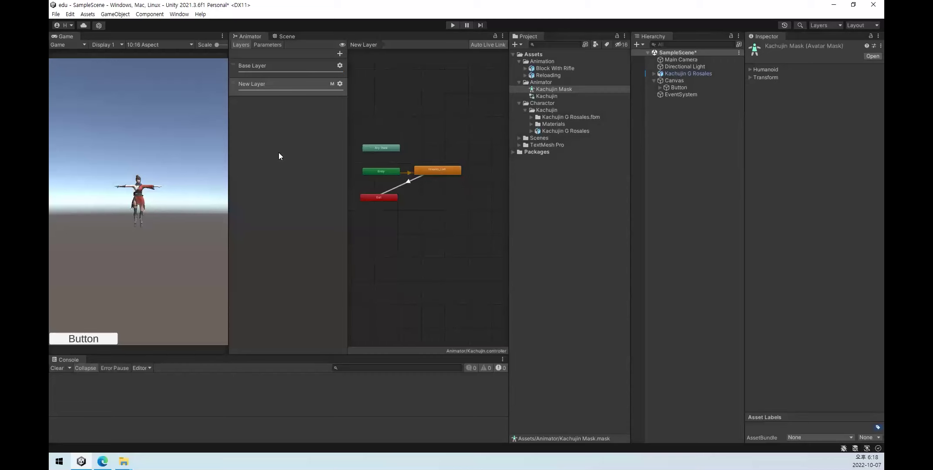
Select New Layer and inspect the mixamo_com state and its entry transition.
{"action": "left_click", "coordinate": [280, 68]}
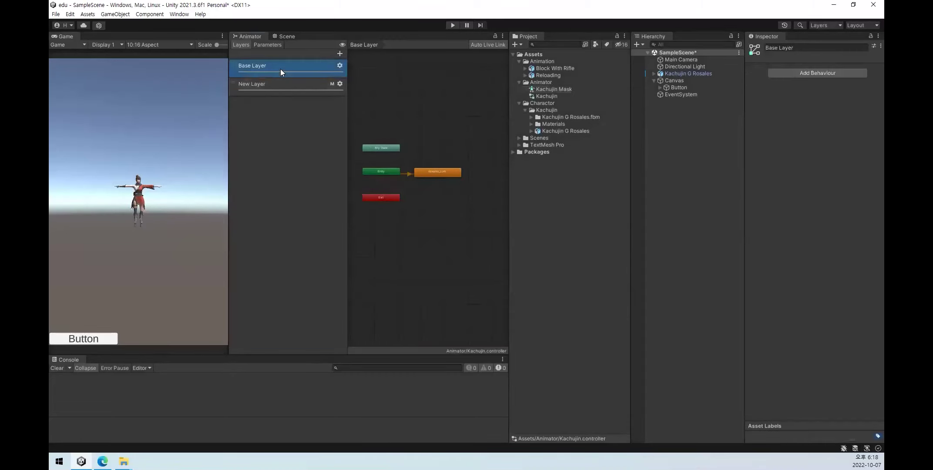
{"action": "left_click", "coordinate": [276, 89]}
{"action": "left_click", "coordinate": [266, 45]}
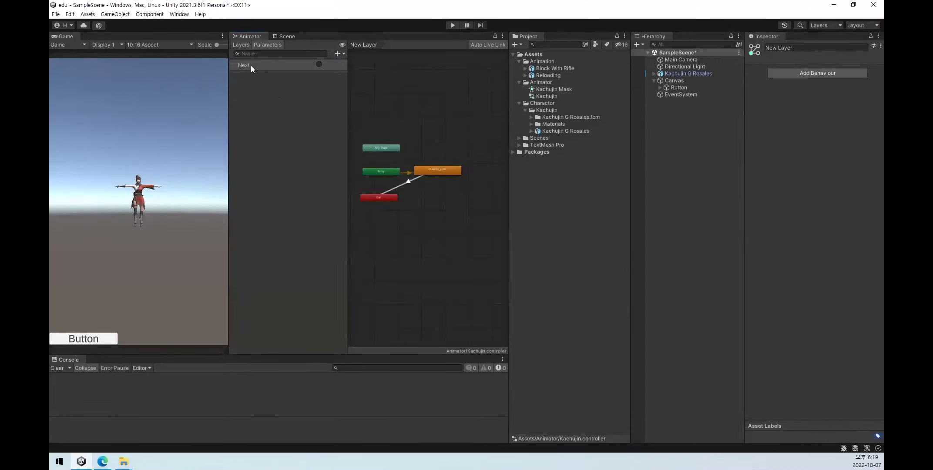
{"action": "left_click", "coordinate": [239, 46]}
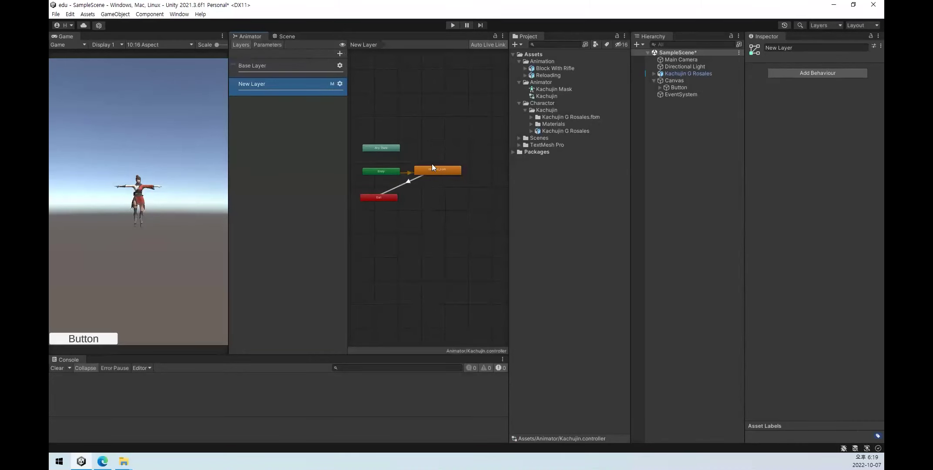
{"action": "mouse_move", "coordinate": [438, 172]}
{"action": "left_mouse_down"}
{"action": "mouse_move", "coordinate": [433, 178]}
{"action": "mouse_move", "coordinate": [448, 173]}
{"action": "left_mouse_up"}
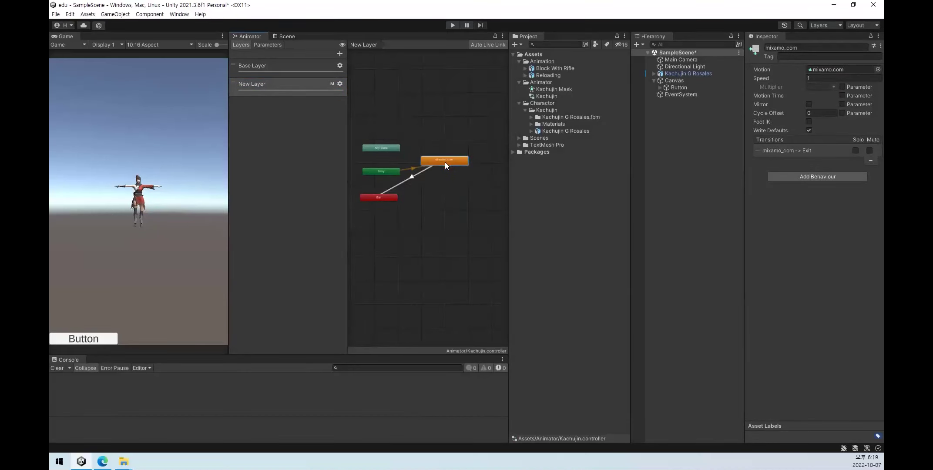
{"action": "left_click", "coordinate": [412, 174]}
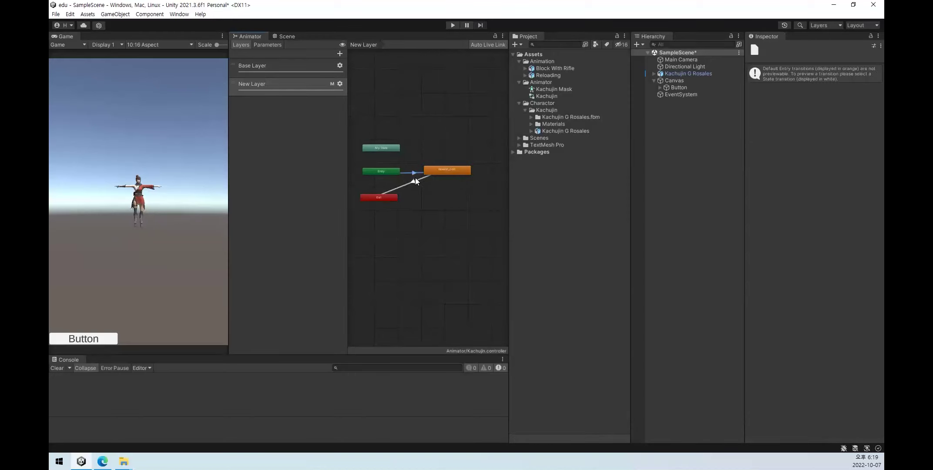
{"action": "left_click", "coordinate": [437, 143]}
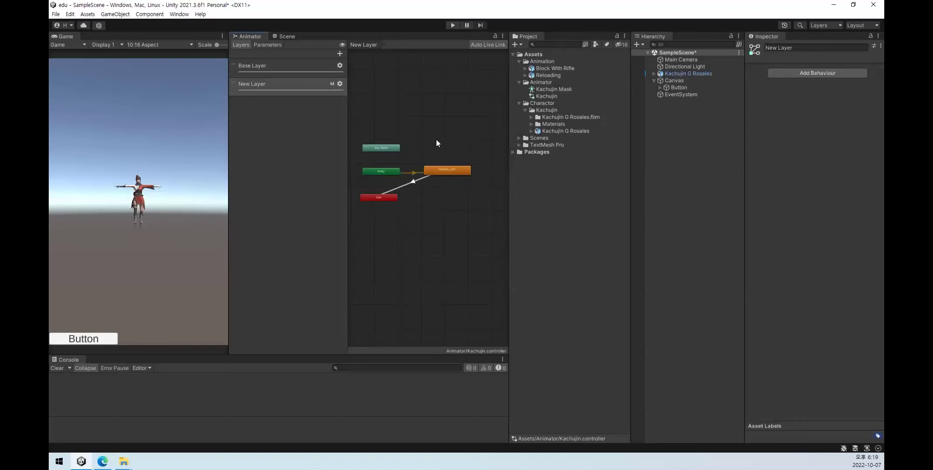
Create an empty New State and place it below mixamo_com.
{"action": "right_click", "coordinate": [435, 109]}
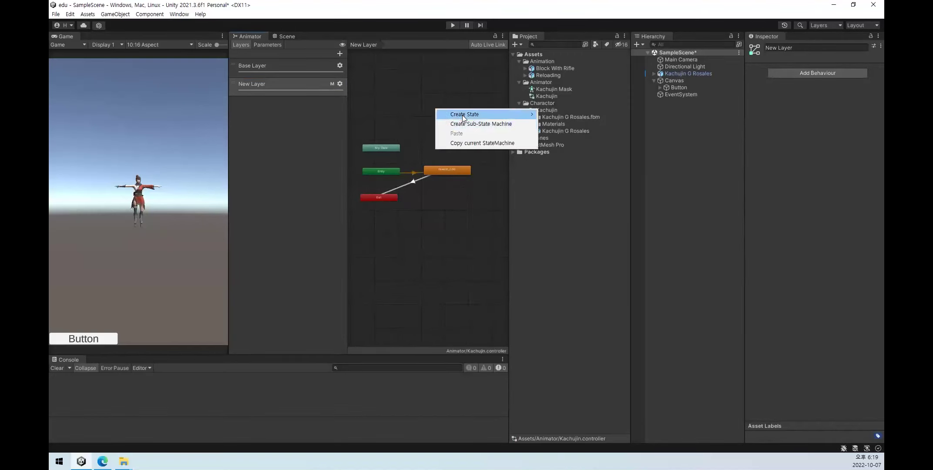
{"action": "mouse_move", "coordinate": [462, 117]}
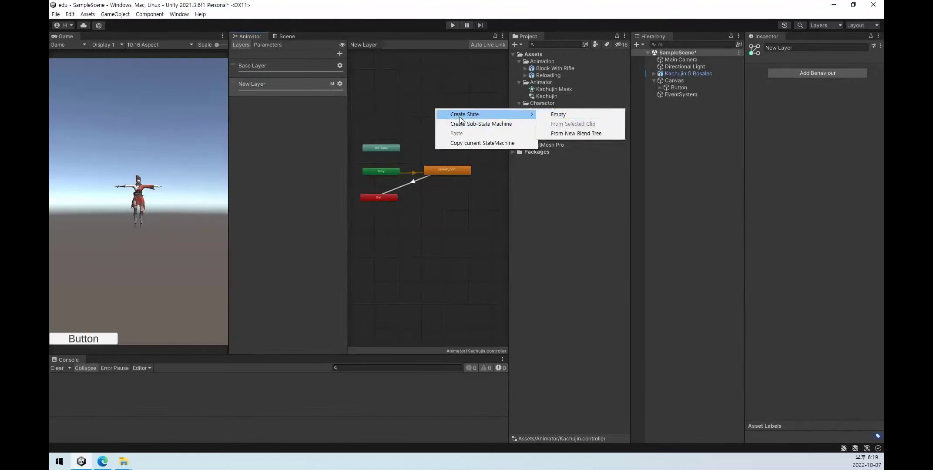
{"action": "left_click", "coordinate": [356, 125]}
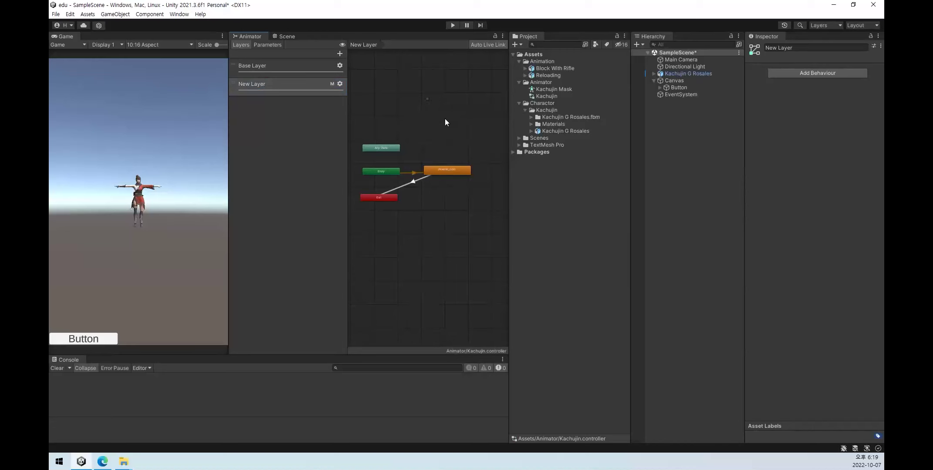
{"action": "right_click", "coordinate": [431, 118]}
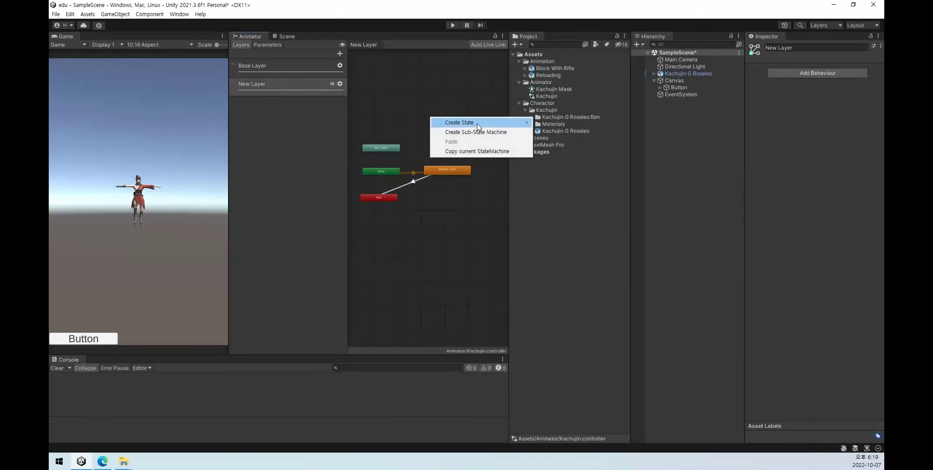
{"action": "mouse_move", "coordinate": [471, 124]}
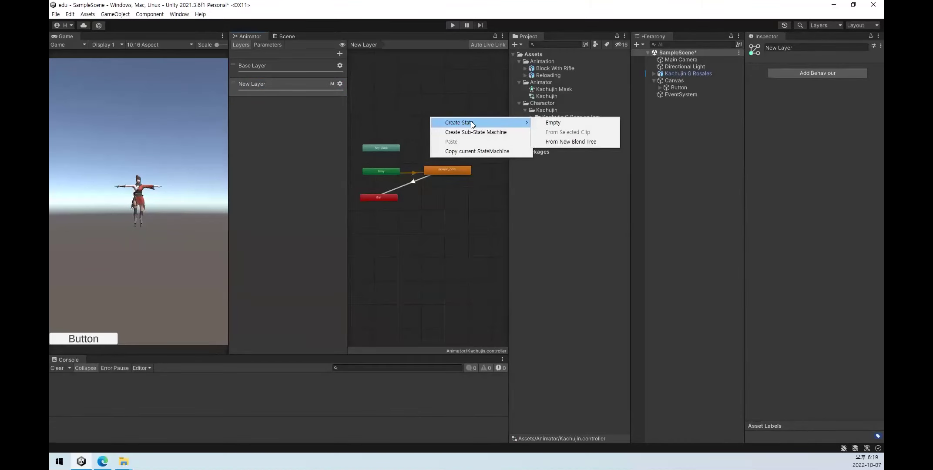
{"action": "left_click", "coordinate": [560, 124]}
{"action": "left_click_drag", "start_coordinate": [458, 119], "coordinate": [458, 139]}
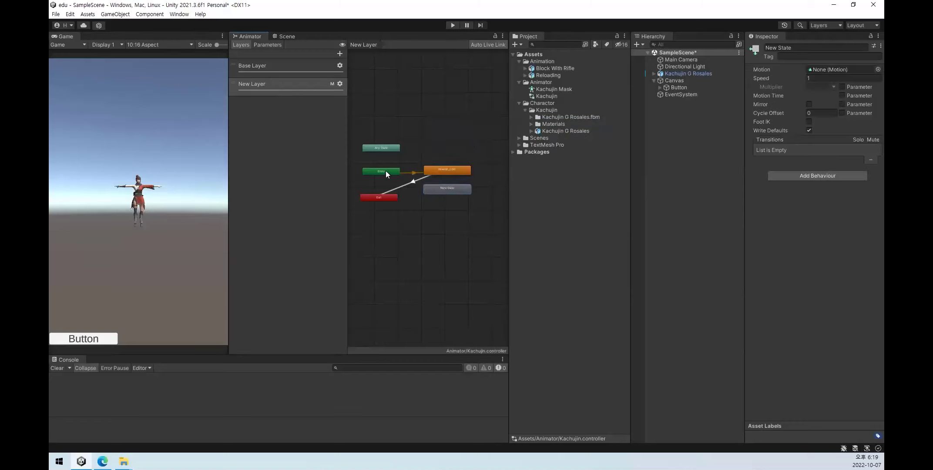
Rename the new state to 'Empty' and set it as New Layer's default state.
{"action": "right_click", "coordinate": [451, 191]}
{"action": "left_click", "coordinate": [446, 202]}
{"action": "left_click", "coordinate": [779, 47]}
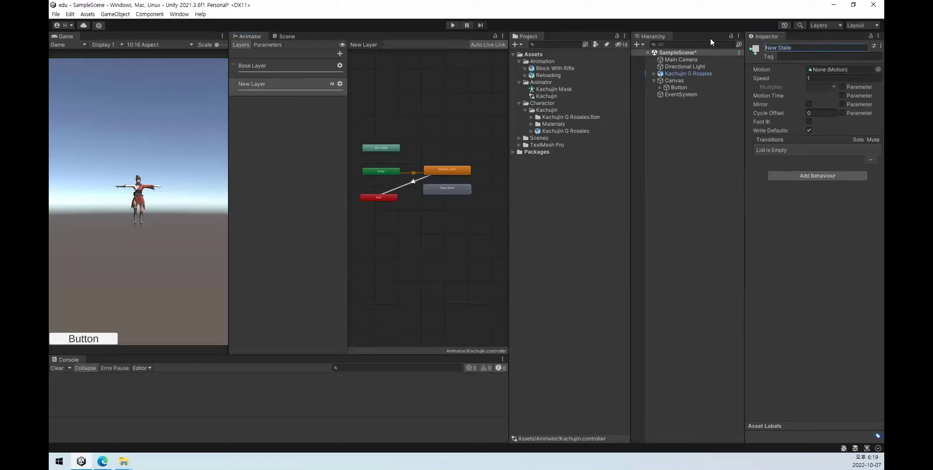
{"action": "type", "text": "Empty"}
{"action": "key", "text": "Return"}
{"action": "right_click", "coordinate": [447, 190]}
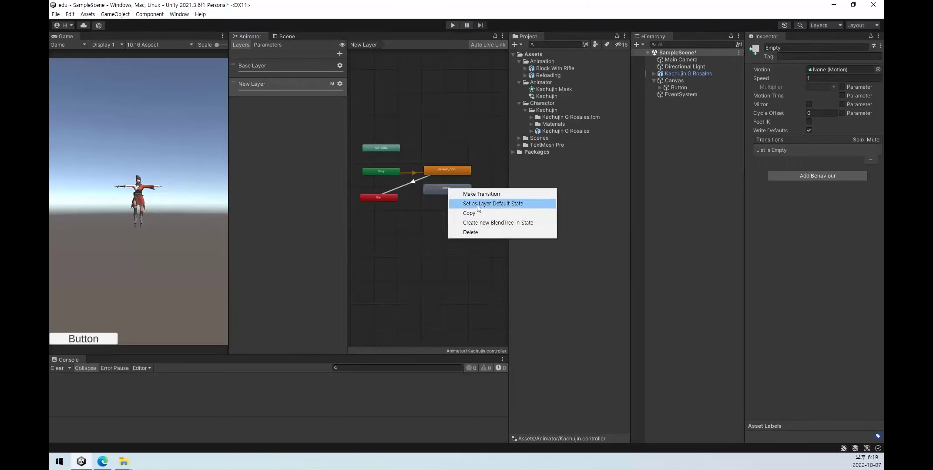
{"action": "left_click", "coordinate": [488, 204]}
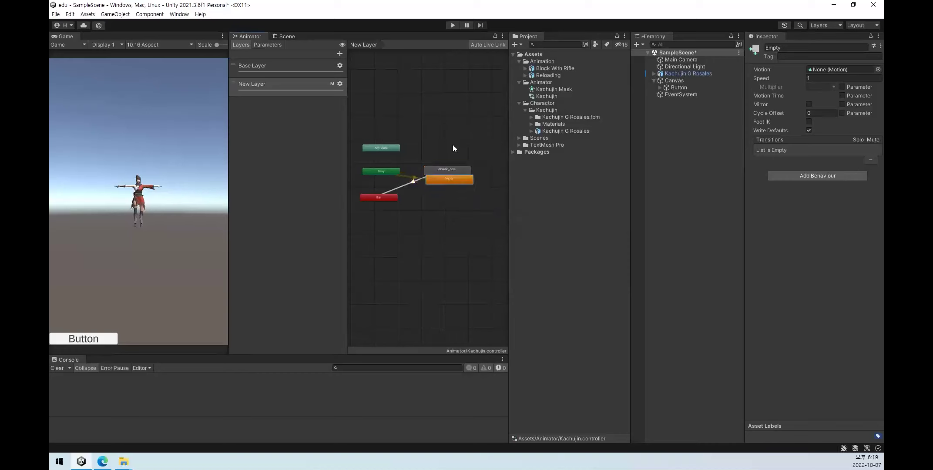
Arrange Empty beside Entry and move mixamo_com close to it.
{"action": "left_click_drag", "start_coordinate": [453, 148], "coordinate": [453, 149]}
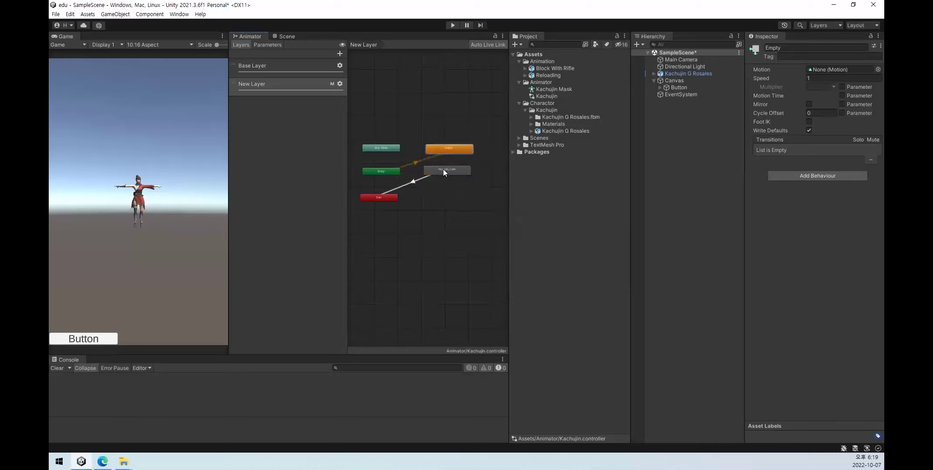
{"action": "left_click_drag", "start_coordinate": [436, 174], "coordinate": [477, 177]}
{"action": "left_click_drag", "start_coordinate": [457, 149], "coordinate": [438, 171]}
{"action": "left_click", "coordinate": [492, 175]}
{"action": "left_click_drag", "start_coordinate": [479, 196], "coordinate": [488, 175]}
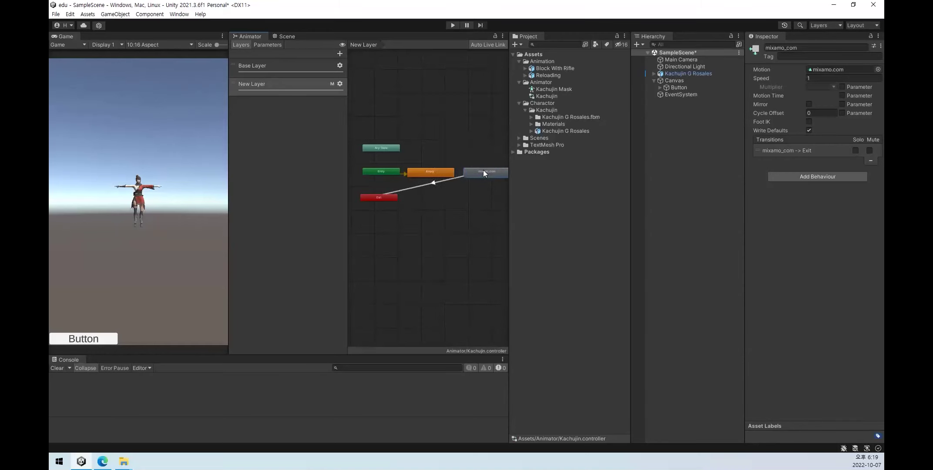
{"action": "left_click_drag", "start_coordinate": [483, 171], "coordinate": [429, 149]}
Make a transition from Any State to mixamo_com.
{"action": "left_click", "coordinate": [377, 147]}
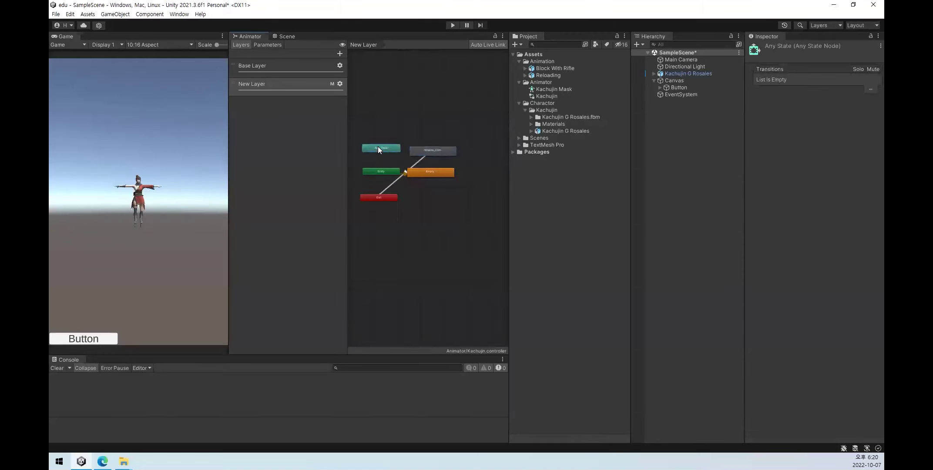
{"action": "right_click", "coordinate": [384, 150]}
{"action": "left_click", "coordinate": [394, 152]}
{"action": "left_click", "coordinate": [425, 153]}
{"action": "left_click_drag", "start_coordinate": [439, 152], "coordinate": [467, 139]}
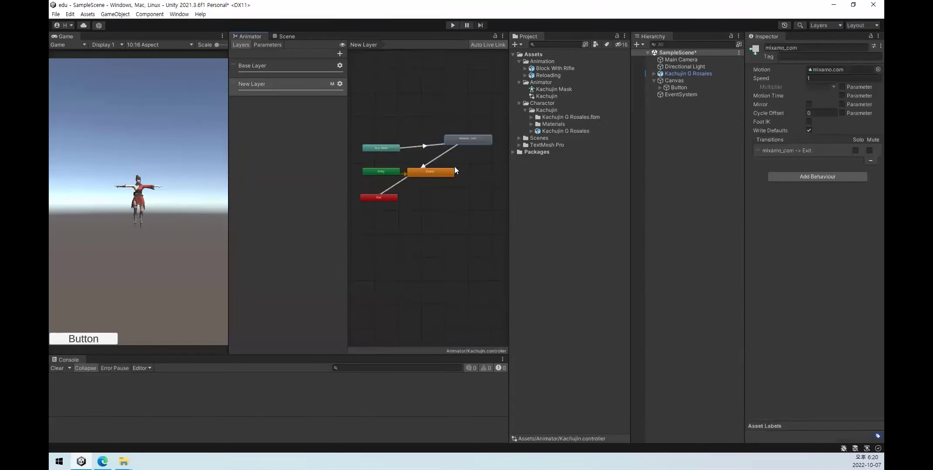
Give that transition the Next condition and start Play mode.
{"action": "left_click", "coordinate": [423, 146]}
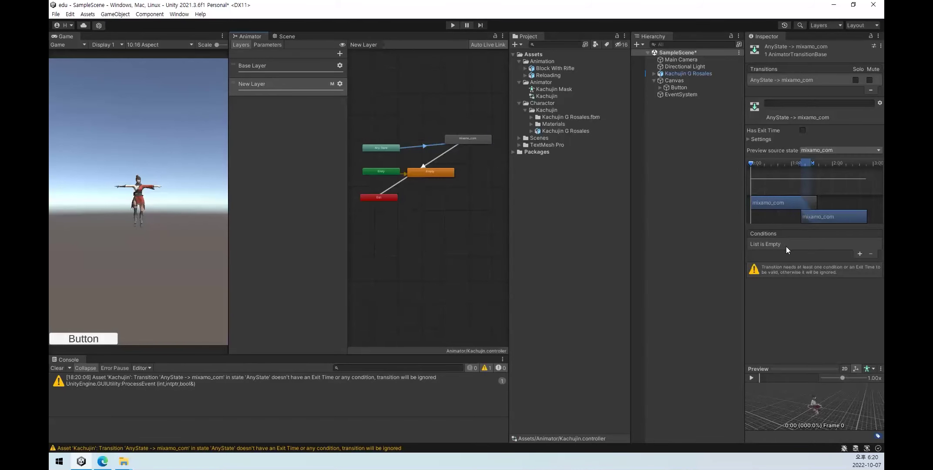
{"action": "left_click", "coordinate": [859, 254]}
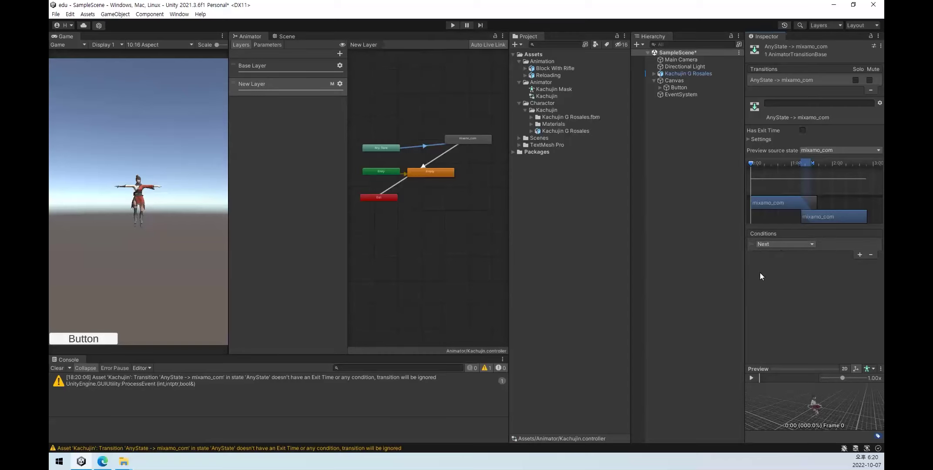
{"action": "left_click", "coordinate": [263, 45]}
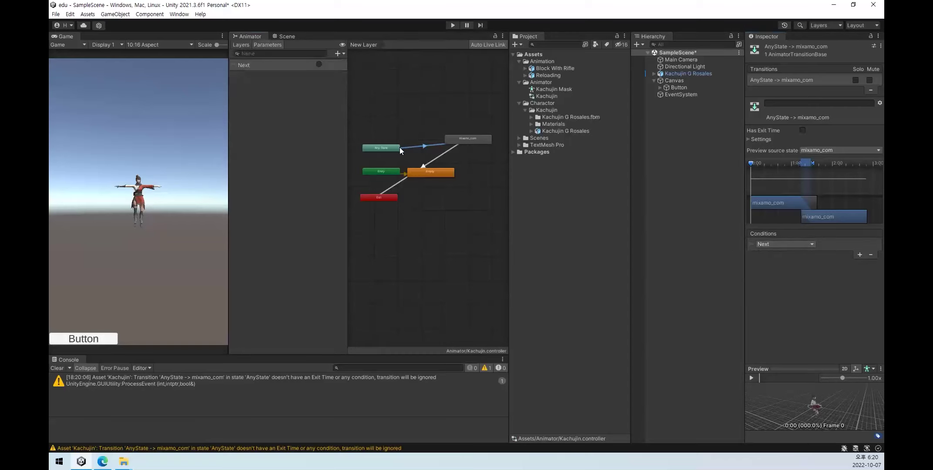
{"action": "left_click", "coordinate": [452, 26]}
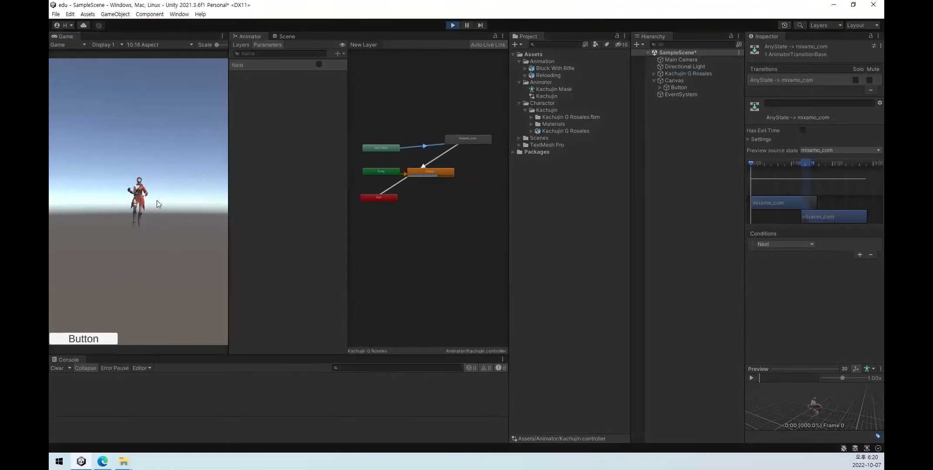
Select New Layer, show parameters, and press the game's Button twice to trigger mixamo_com.
{"action": "left_click", "coordinate": [243, 45]}
{"action": "left_click", "coordinate": [260, 84]}
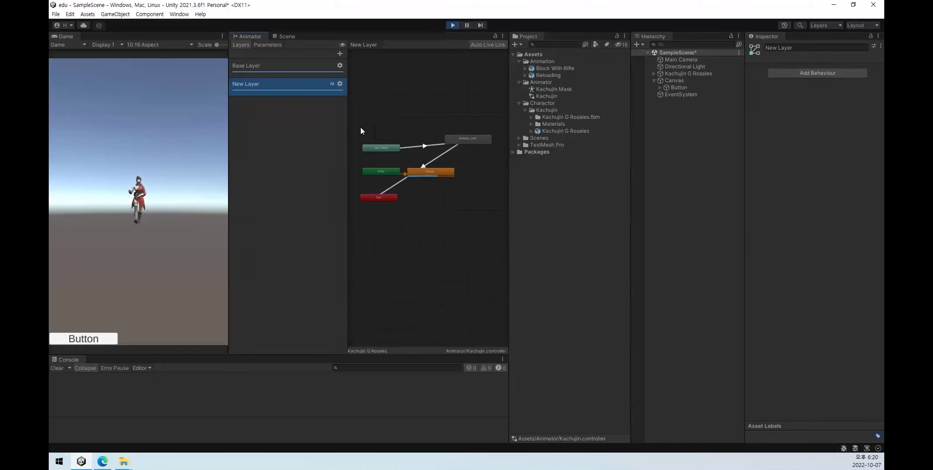
{"action": "left_click", "coordinate": [274, 44]}
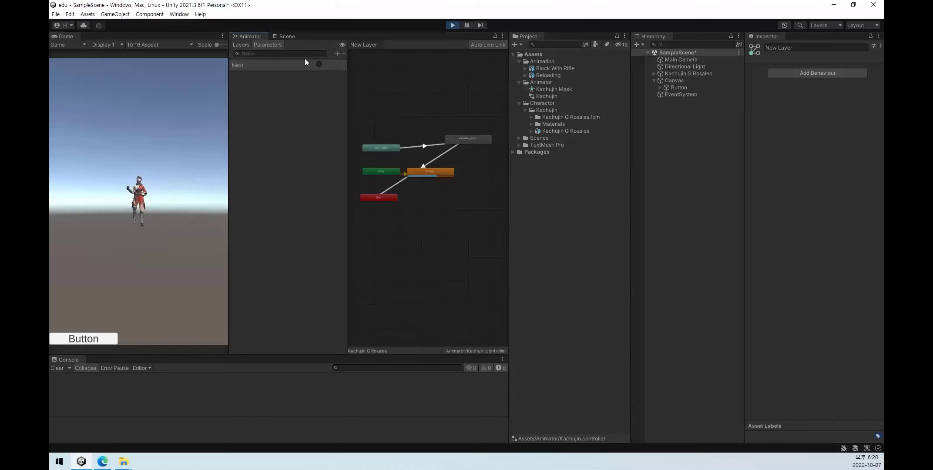
{"action": "left_click", "coordinate": [94, 344]}
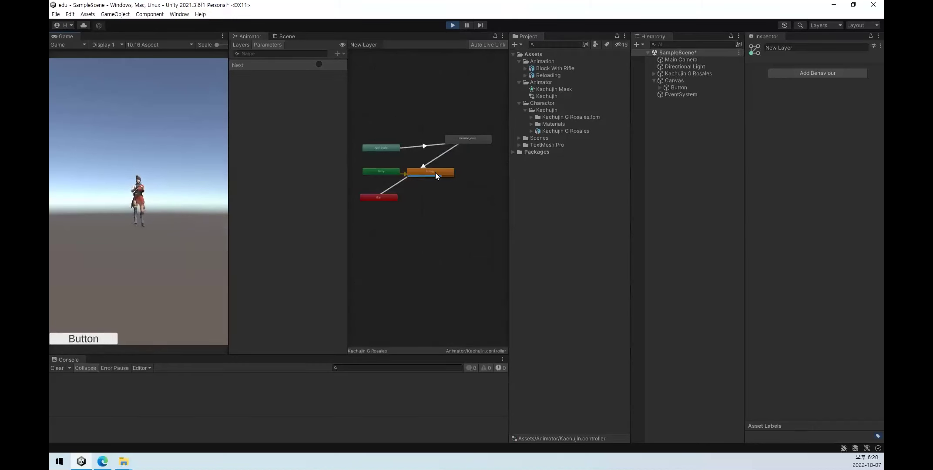
{"action": "left_click", "coordinate": [100, 338]}
Inspect the Any State to mixamo_com transition, then press the Button four more times.
{"action": "scroll", "coordinate": [381, 153], "scroll_direction": "up", "scroll_amount": 5}
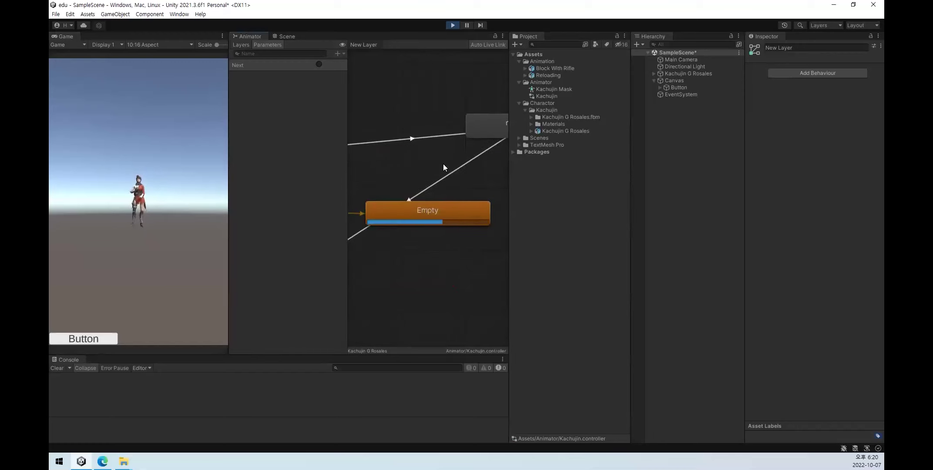
{"action": "scroll", "coordinate": [417, 160], "scroll_direction": "down", "scroll_amount": 5}
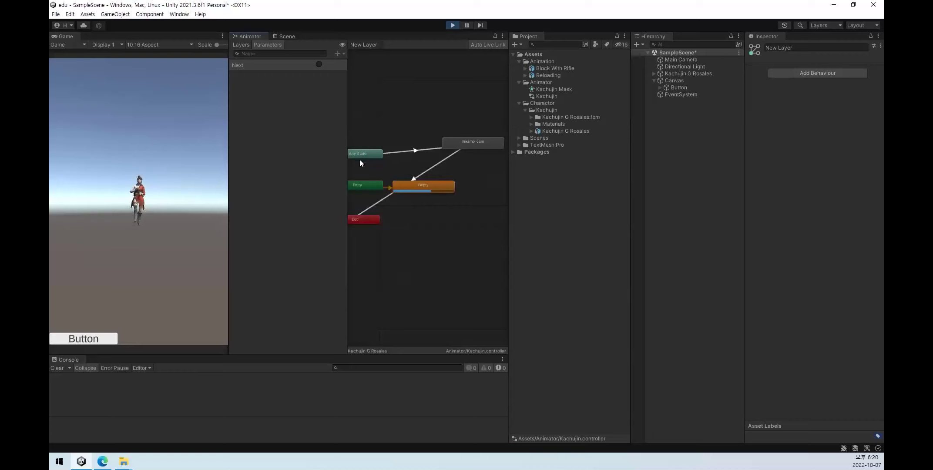
{"action": "left_click", "coordinate": [416, 150]}
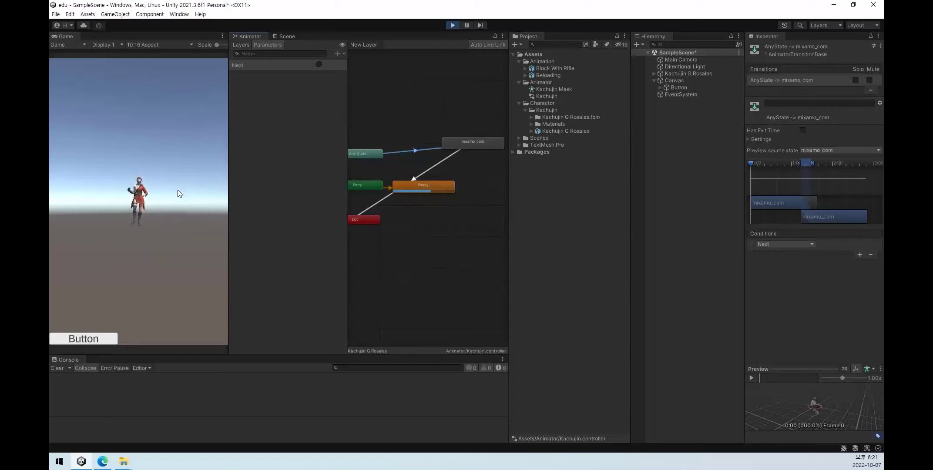
{"action": "left_click", "coordinate": [389, 287]}
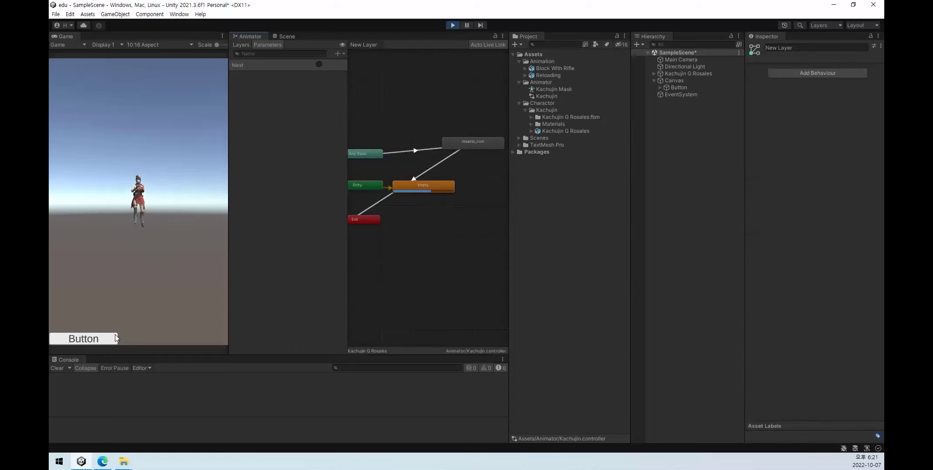
{"action": "left_click", "coordinate": [100, 336]}
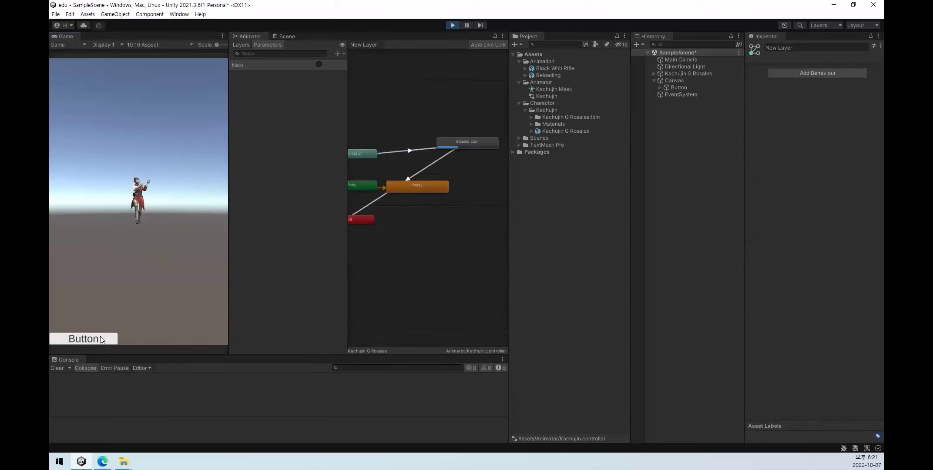
{"action": "left_click", "coordinate": [99, 336]}
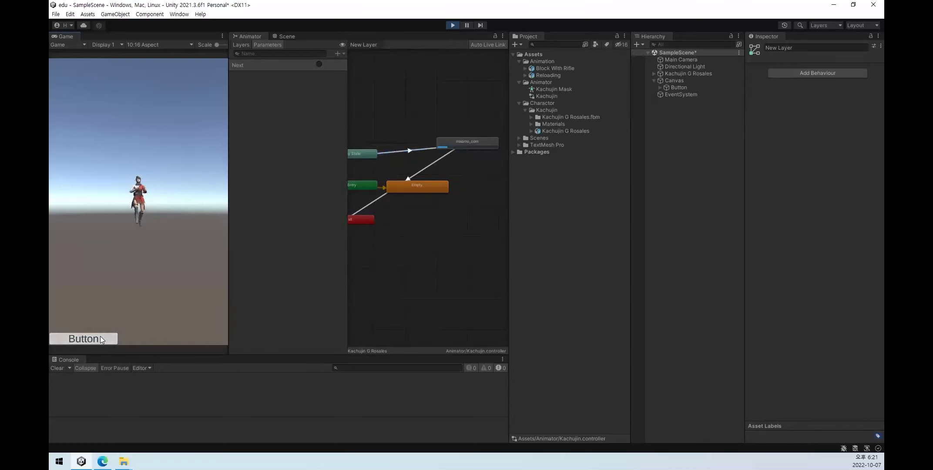
{"action": "left_click", "coordinate": [100, 336]}
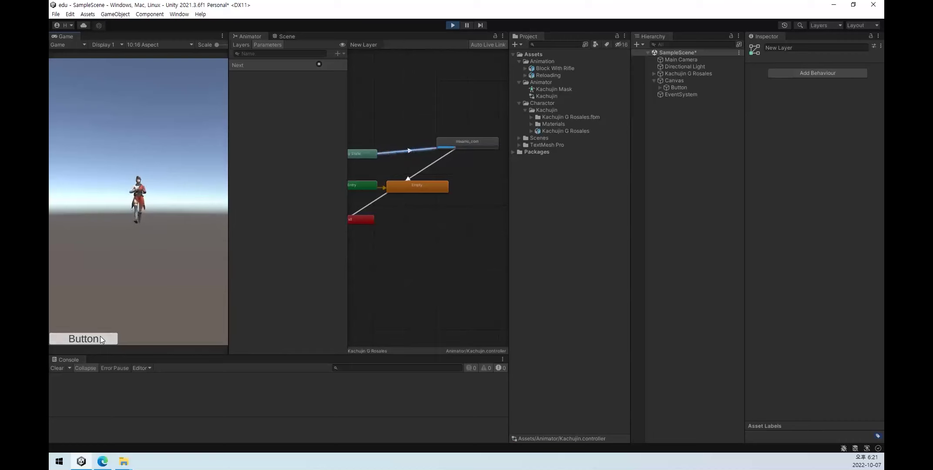
{"action": "left_click", "coordinate": [100, 336]}
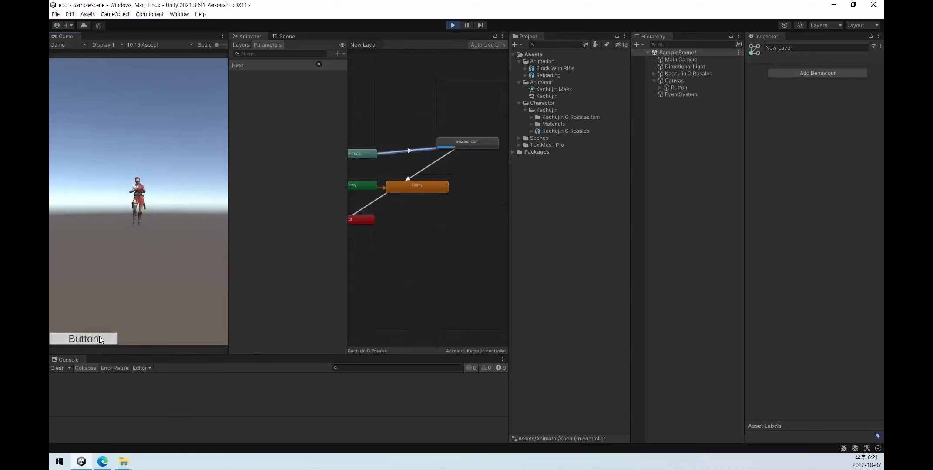
Check the transition again and press the Button twice more to replay mixamo_com.
{"action": "left_click", "coordinate": [409, 155]}
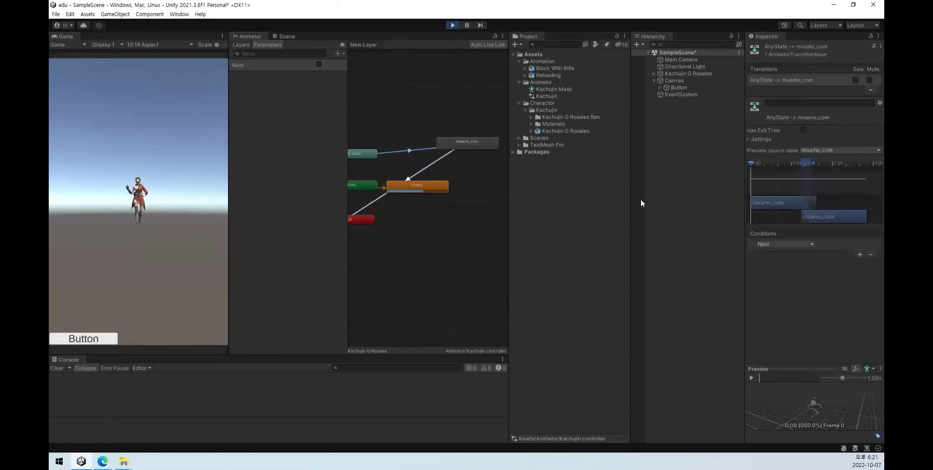
{"action": "left_click", "coordinate": [461, 220]}
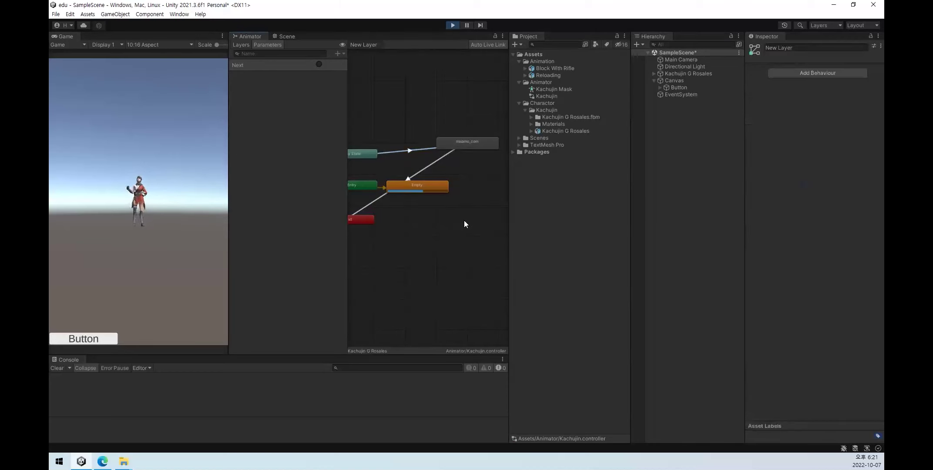
{"action": "left_click", "coordinate": [97, 338]}
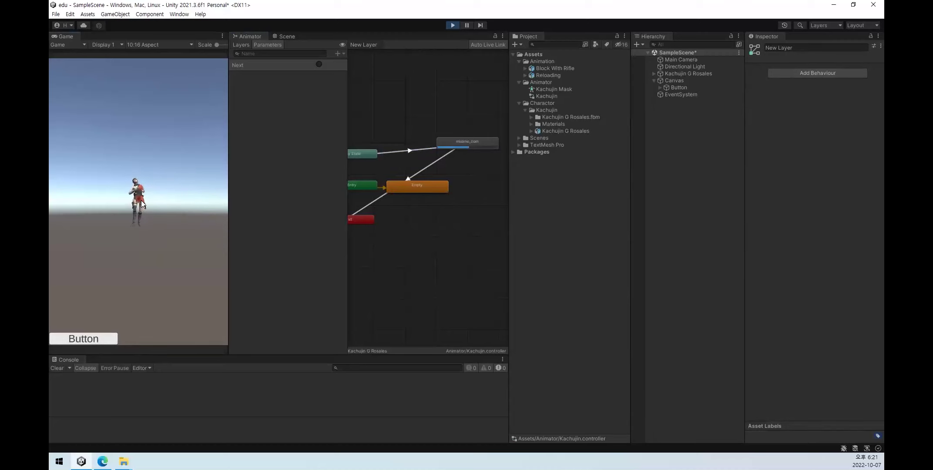
{"action": "left_click", "coordinate": [93, 341]}
{"action": "left_click", "coordinate": [530, 183]}
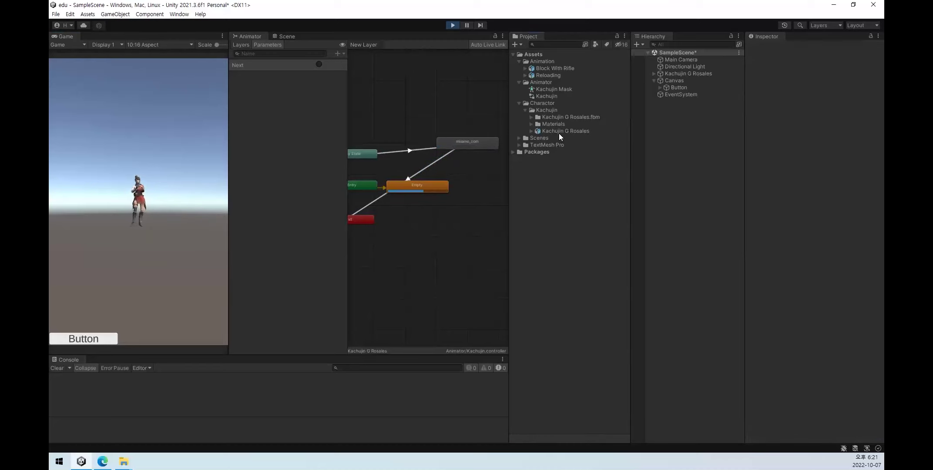
Switch the New Layer's blending from Override to Additive.
{"action": "left_click", "coordinate": [558, 89]}
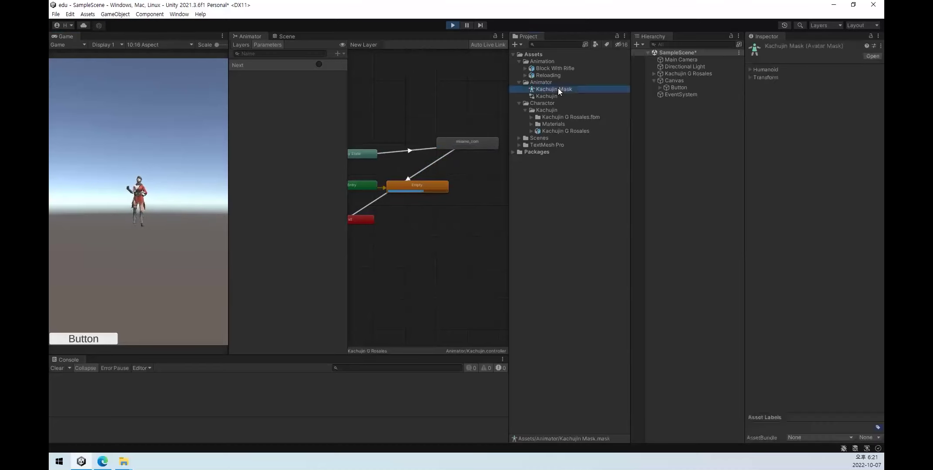
{"action": "left_click", "coordinate": [750, 69]}
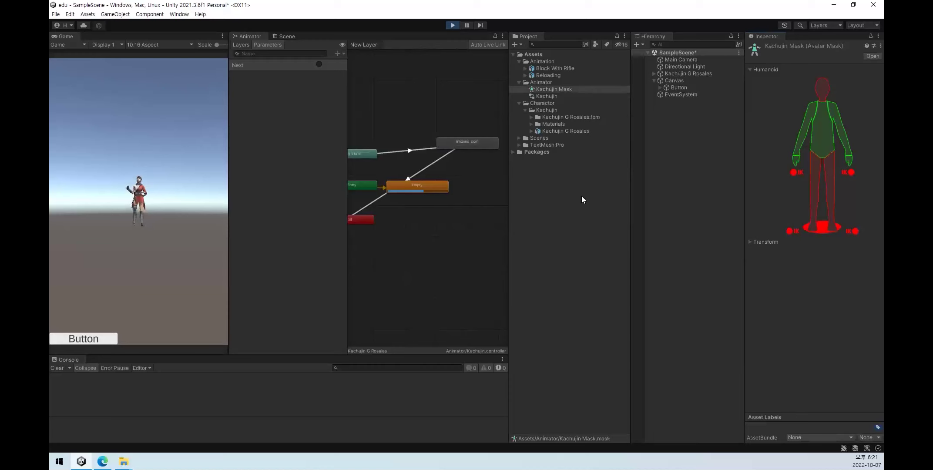
{"action": "left_click", "coordinate": [241, 44]}
{"action": "left_click", "coordinate": [340, 83]}
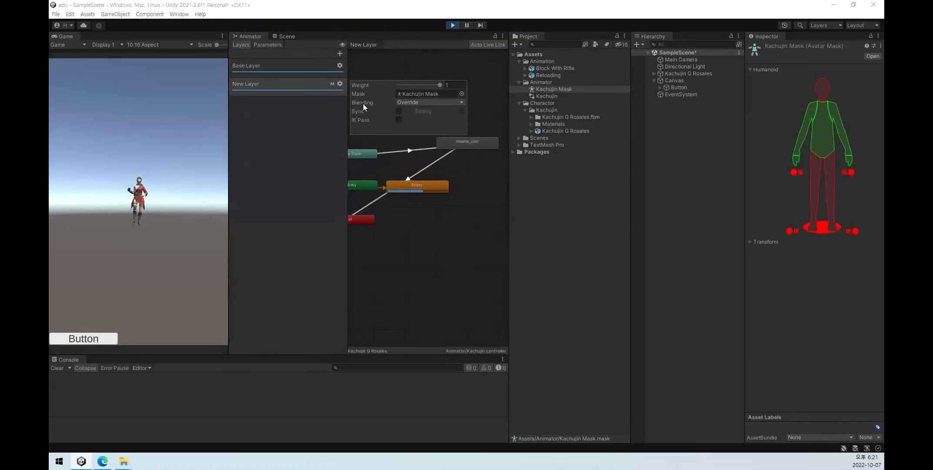
{"action": "left_click", "coordinate": [419, 104]}
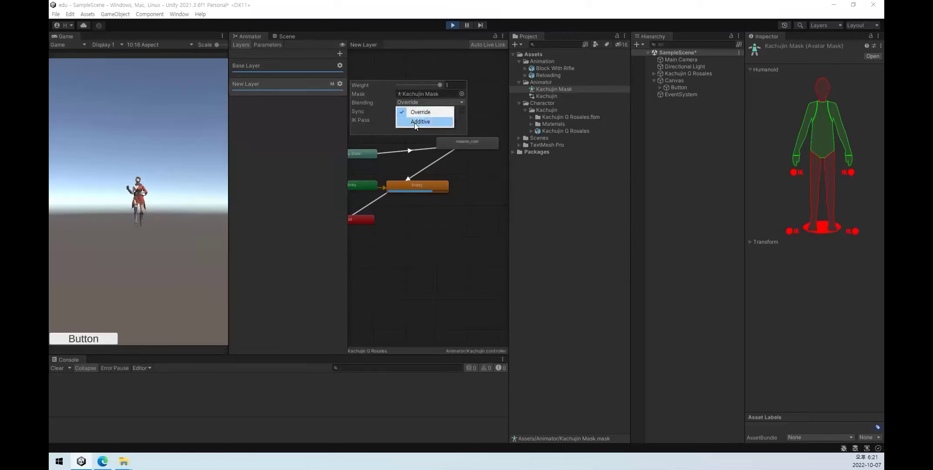
{"action": "left_click", "coordinate": [420, 122]}
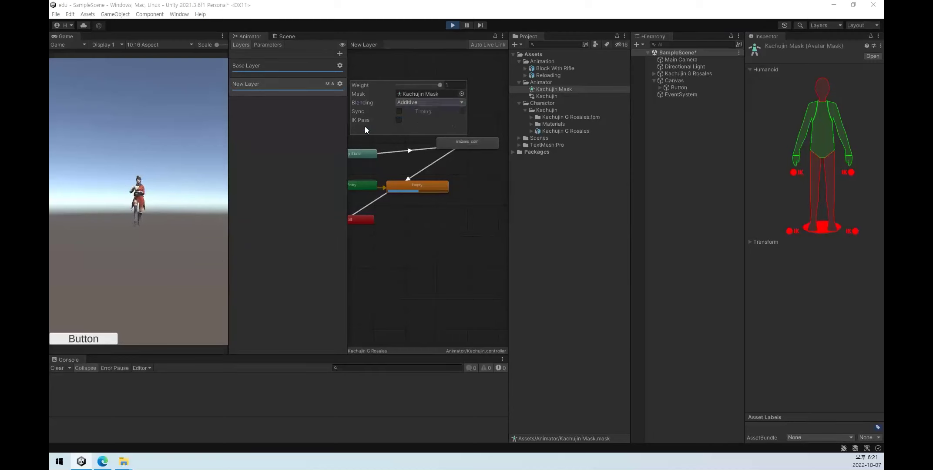
{"action": "left_click", "coordinate": [304, 138]}
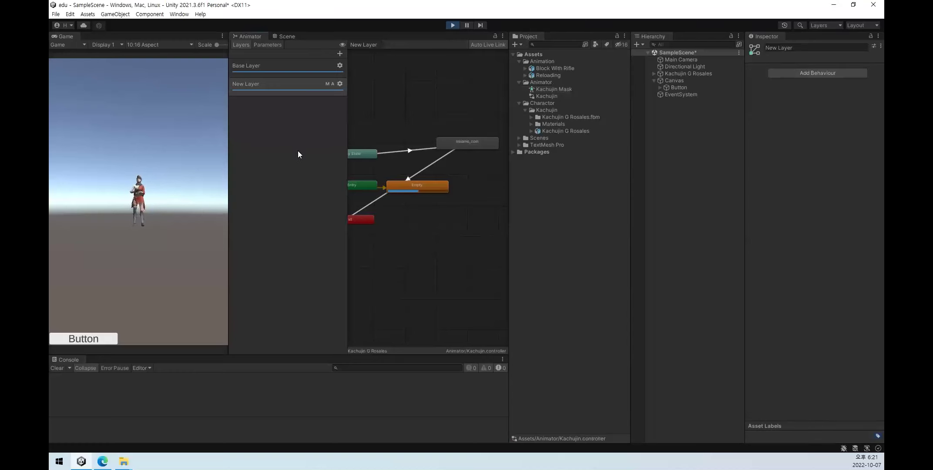
Press the game's Button four times to test the Additive layer.
{"action": "left_click", "coordinate": [99, 341]}
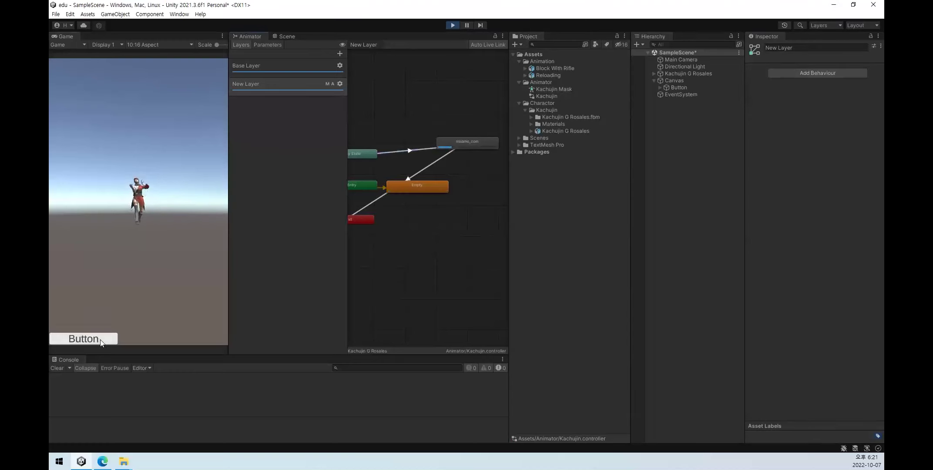
{"action": "left_click", "coordinate": [100, 343]}
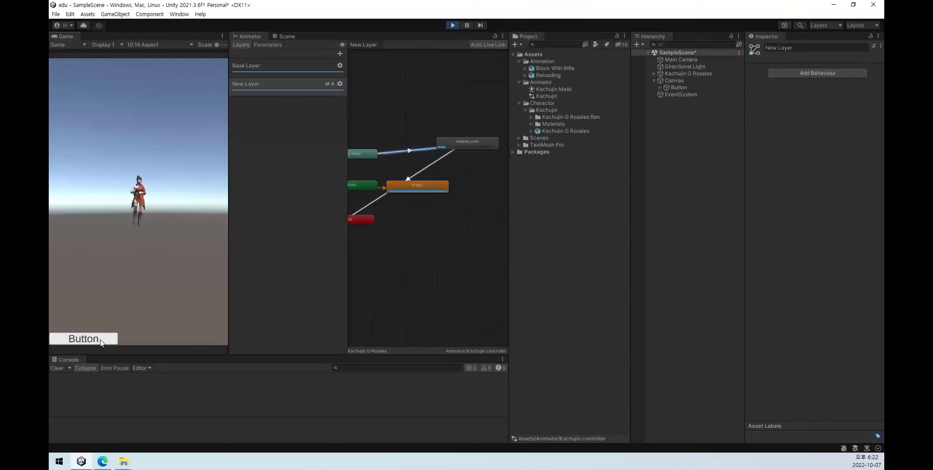
{"action": "left_click", "coordinate": [101, 341]}
{"action": "left_click", "coordinate": [93, 338]}
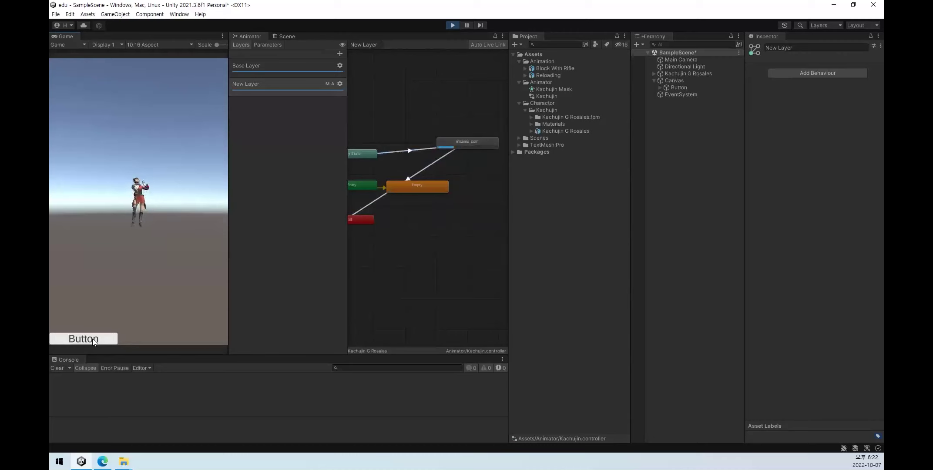
Frame Kachujin G Rosales in the Scene view and press the game's Button twice.
{"action": "left_click", "coordinate": [287, 36]}
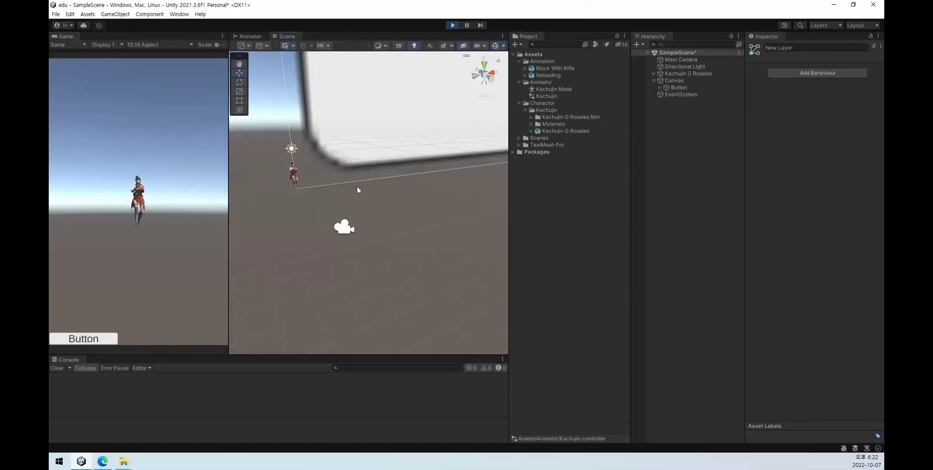
{"action": "double_click", "coordinate": [682, 75]}
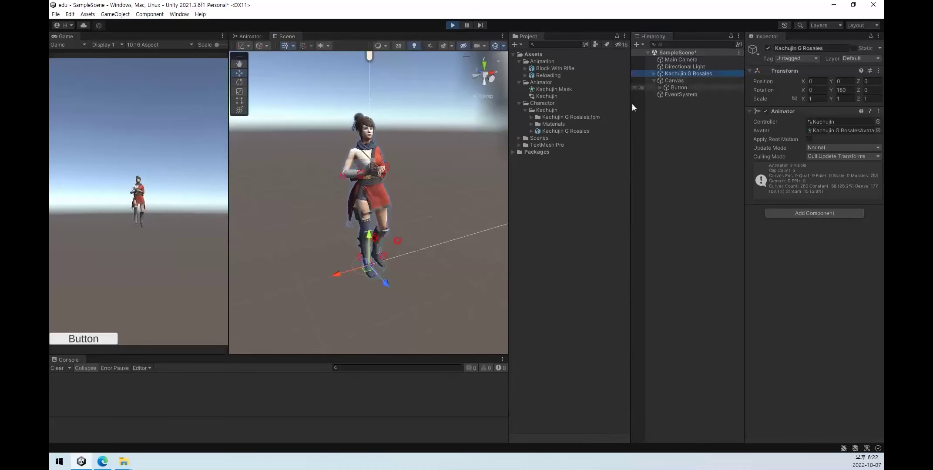
{"action": "left_click", "coordinate": [80, 339]}
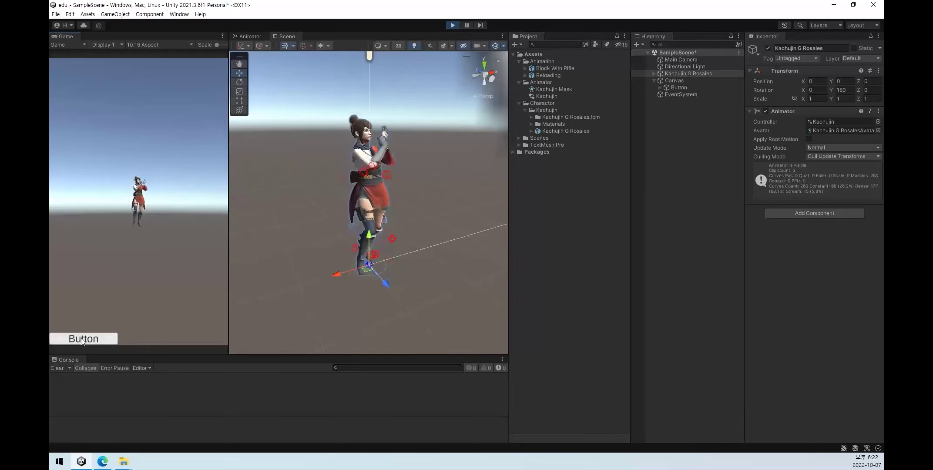
{"action": "left_click", "coordinate": [81, 337]}
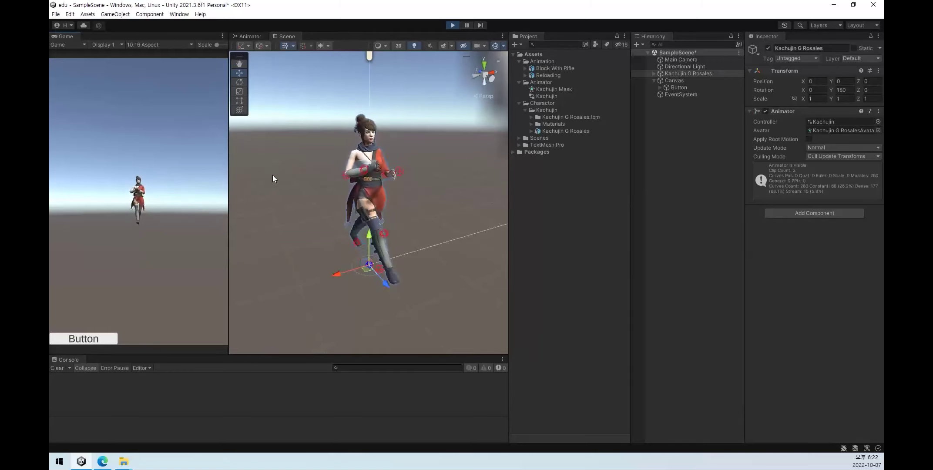
Set the New Layer's blending back to Override.
{"action": "left_click", "coordinate": [257, 36]}
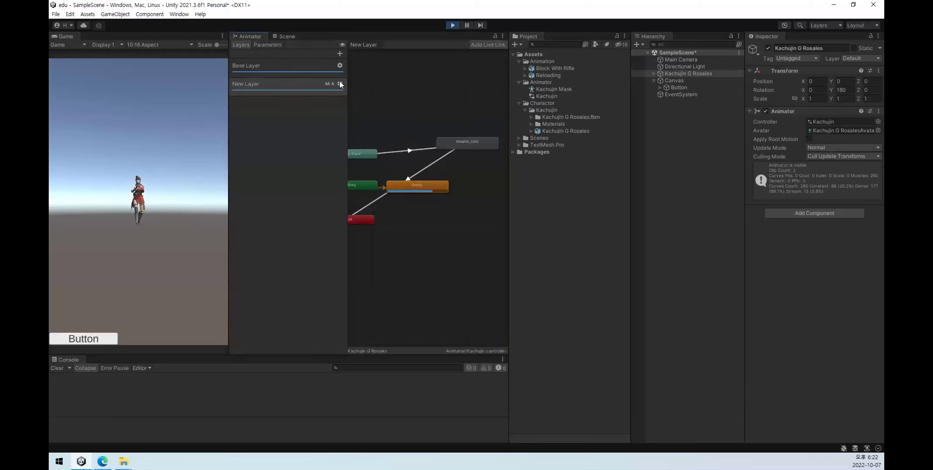
{"action": "left_click", "coordinate": [340, 83]}
{"action": "left_click", "coordinate": [431, 103]}
{"action": "left_click", "coordinate": [420, 112]}
Watch Kachujin in the Scene view while pressing the game's Button four times.
{"action": "left_click", "coordinate": [278, 36]}
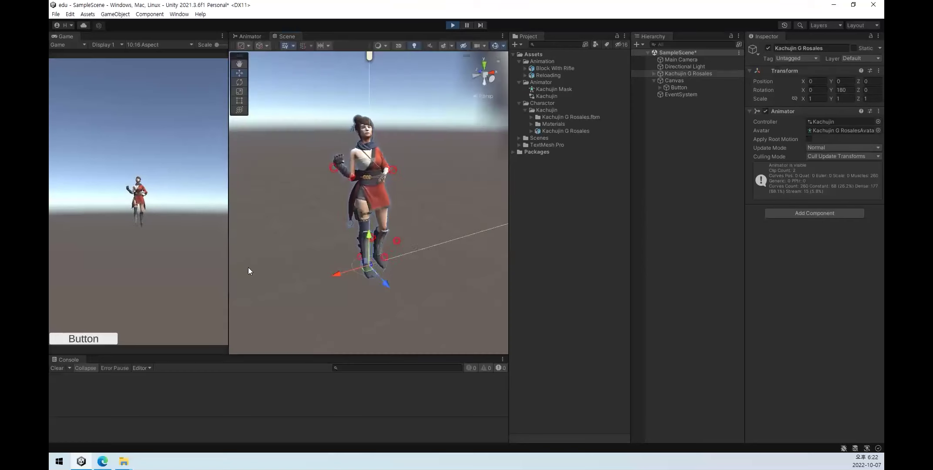
{"action": "left_click", "coordinate": [101, 339]}
{"action": "left_click", "coordinate": [100, 339]}
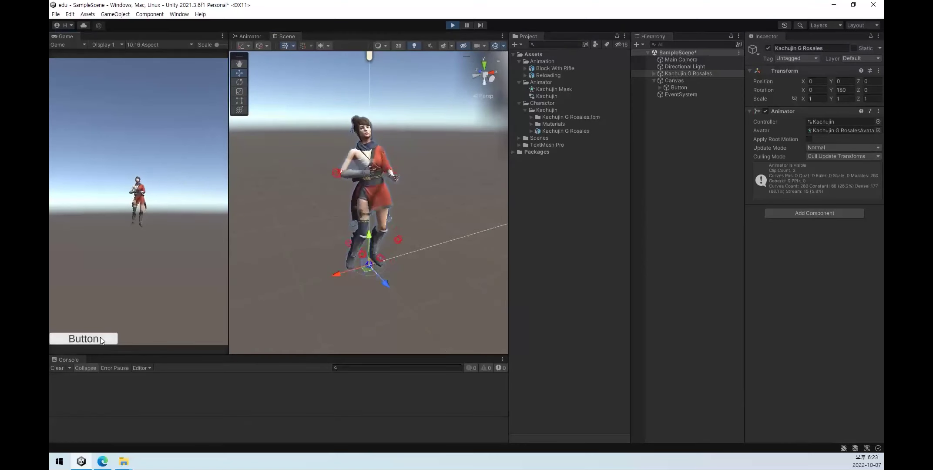
{"action": "left_click", "coordinate": [101, 339]}
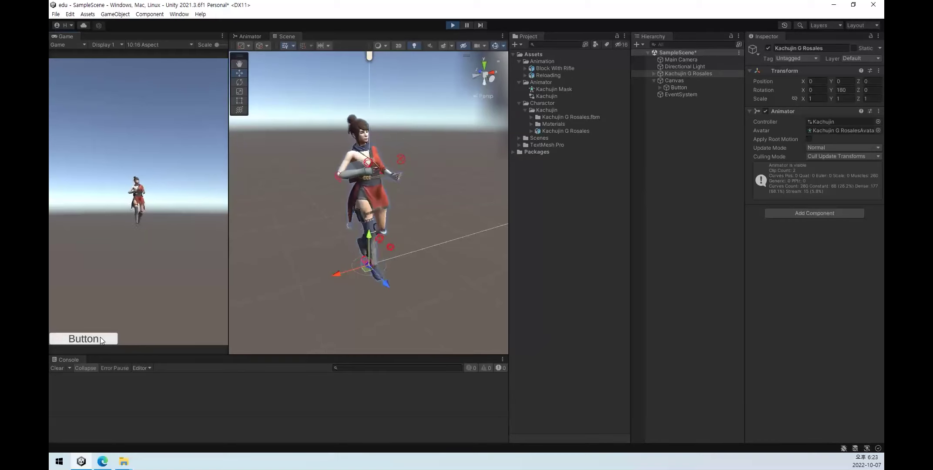
{"action": "left_click", "coordinate": [101, 339]}
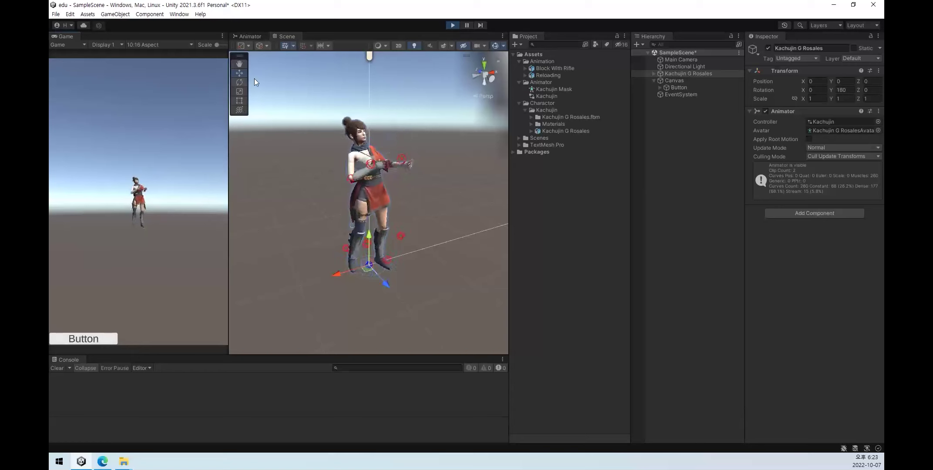
{"action": "left_click", "coordinate": [253, 34]}
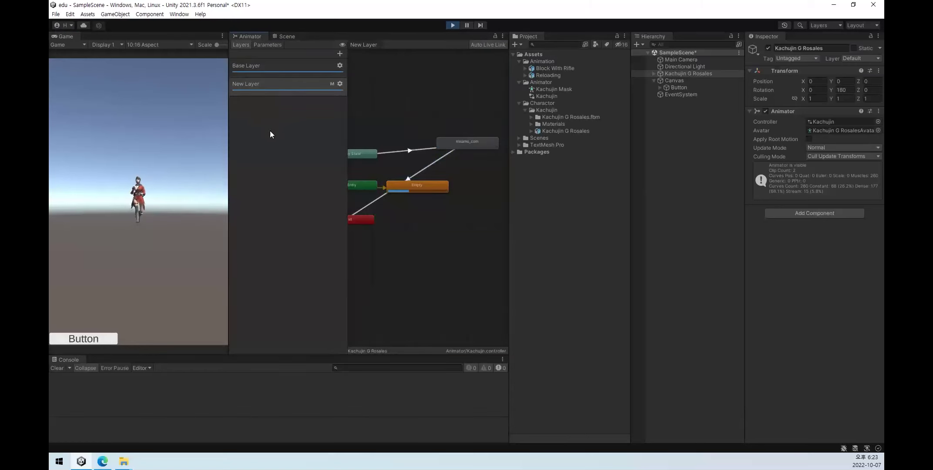
Inspect the Kachujin Mask assigned to New Layer from its layer settings.
{"action": "left_click", "coordinate": [279, 85]}
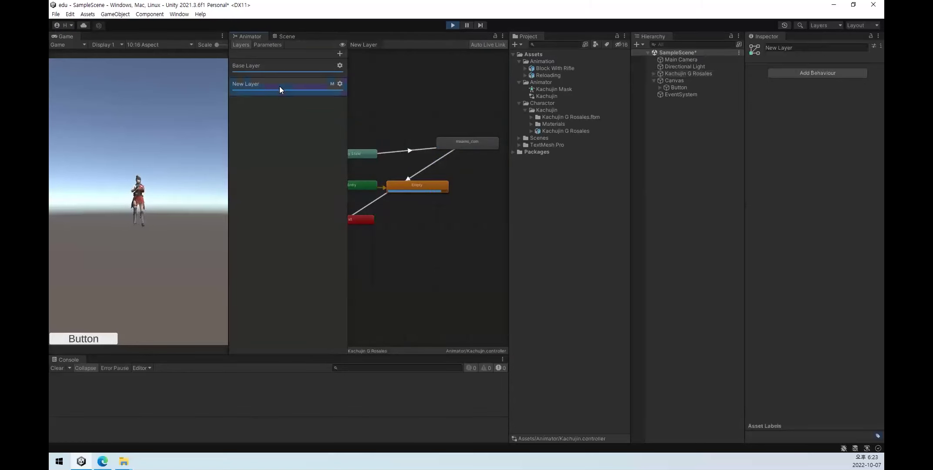
{"action": "left_click", "coordinate": [340, 84]}
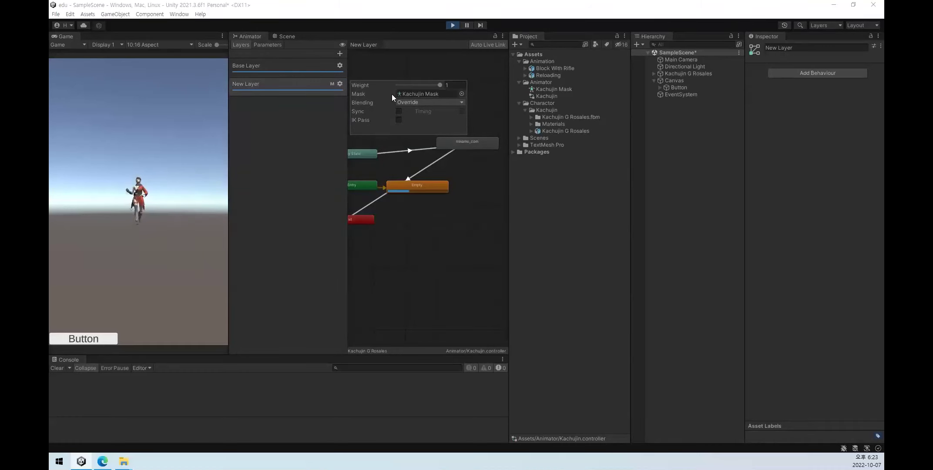
{"action": "left_click", "coordinate": [551, 89]}
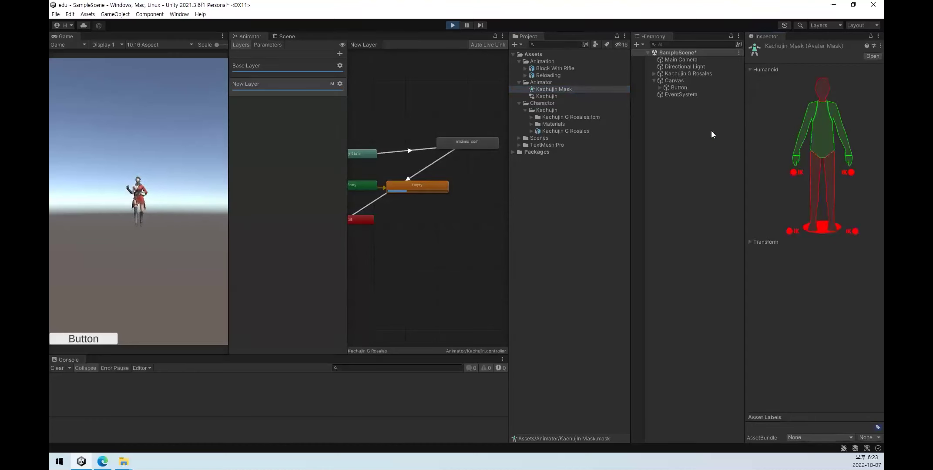
{"action": "left_click", "coordinate": [248, 122]}
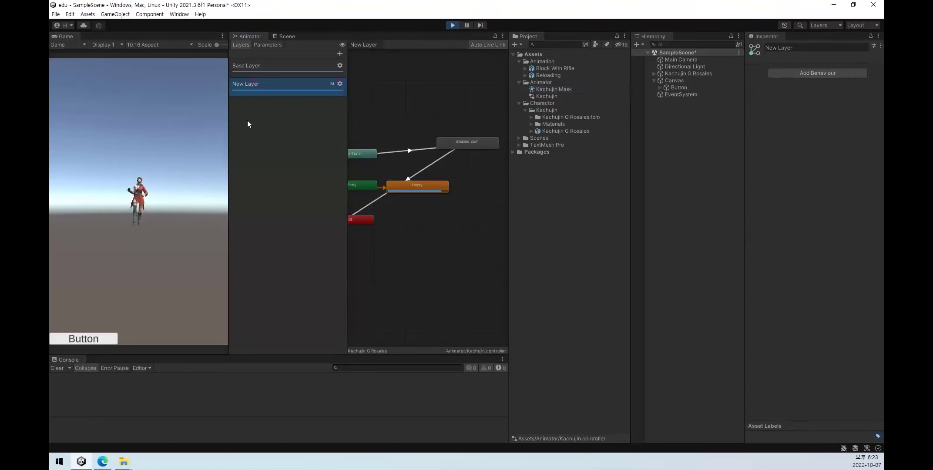
{"action": "left_click", "coordinate": [340, 84]}
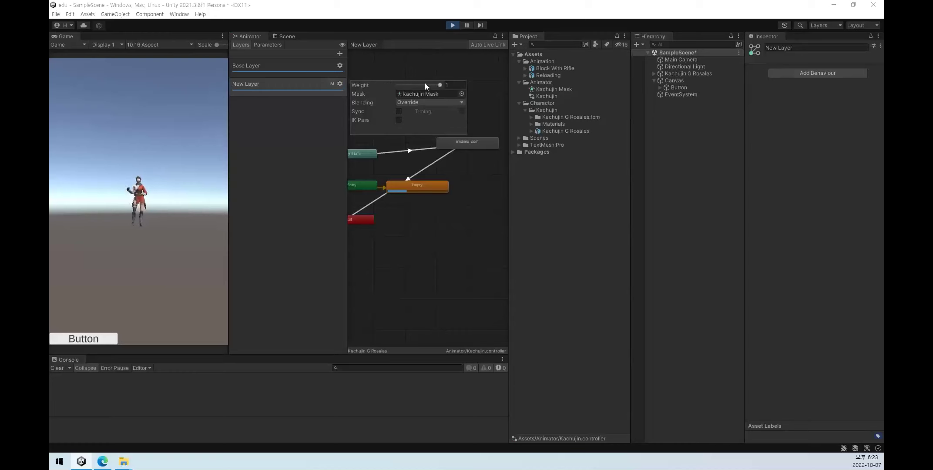
Lower New Layer's weight to 0.6 and test it with the game's Button.
{"action": "left_click_drag", "start_coordinate": [434, 85], "coordinate": [424, 86]}
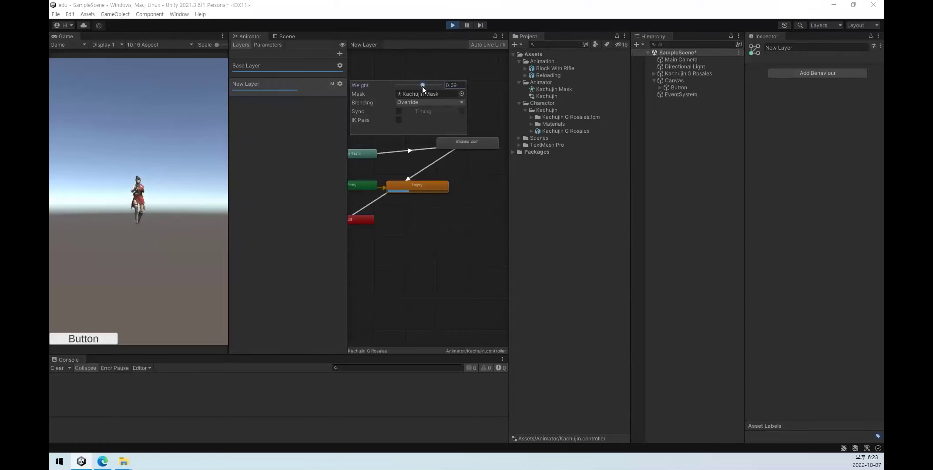
{"action": "left_click_drag", "start_coordinate": [423, 86], "coordinate": [422, 87]}
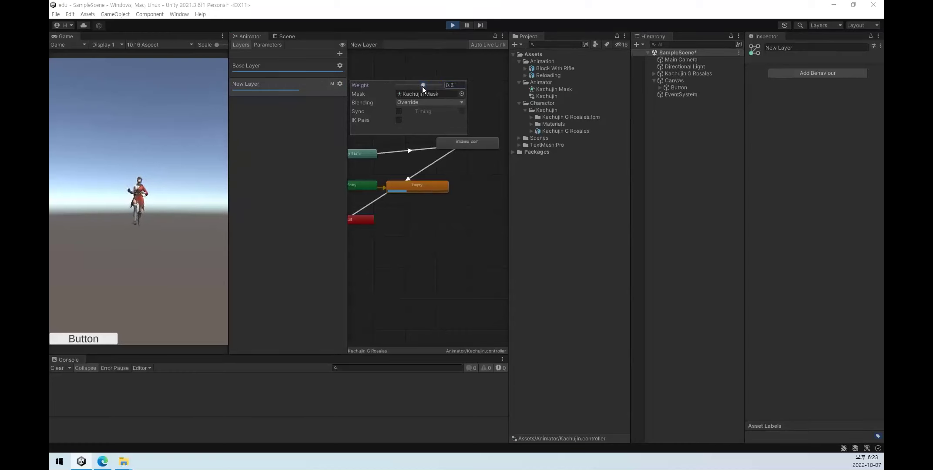
{"action": "left_click", "coordinate": [295, 179]}
{"action": "left_click", "coordinate": [93, 338]}
{"action": "left_click", "coordinate": [98, 338]}
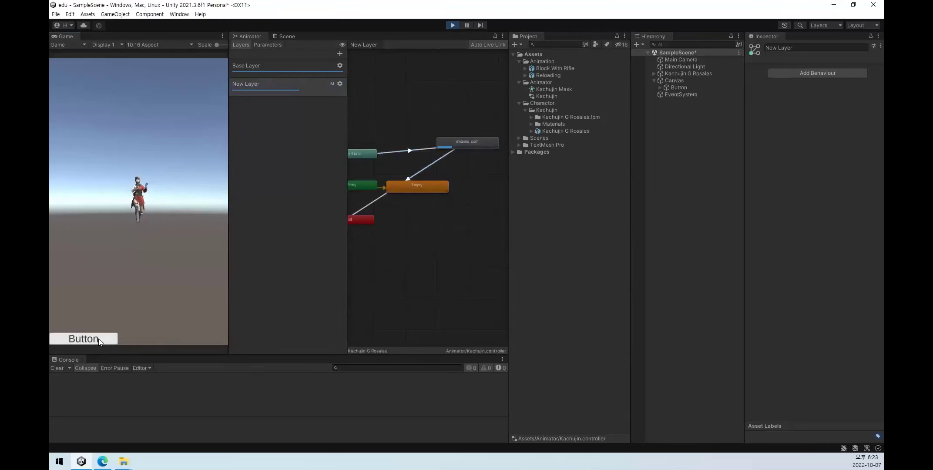
{"action": "left_click", "coordinate": [95, 338]}
{"action": "left_click", "coordinate": [95, 337]}
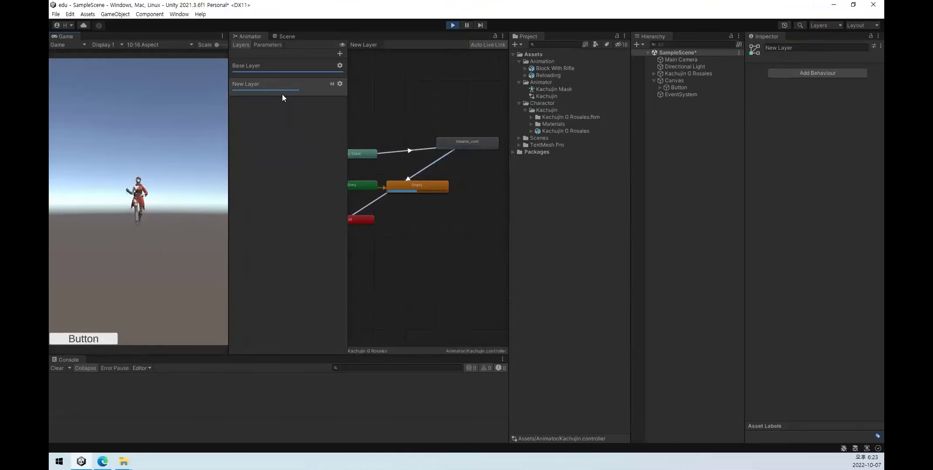
Restore New Layer's weight to 1 and enable IK Pass.
{"action": "left_click", "coordinate": [340, 84]}
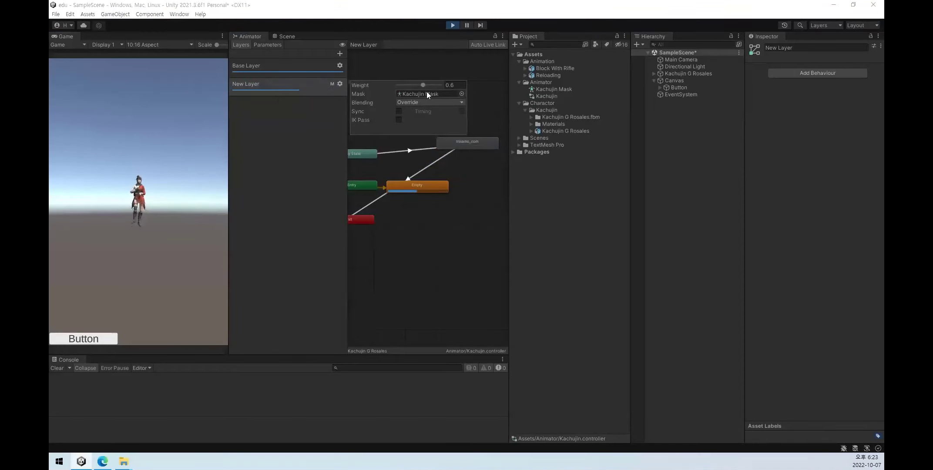
{"action": "left_click_drag", "start_coordinate": [424, 85], "coordinate": [470, 89]}
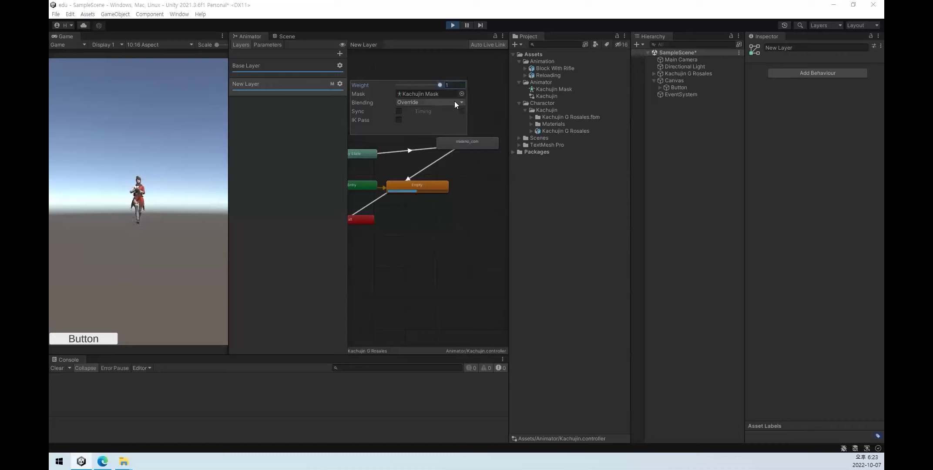
{"action": "left_click", "coordinate": [399, 120]}
{"action": "left_click", "coordinate": [312, 164]}
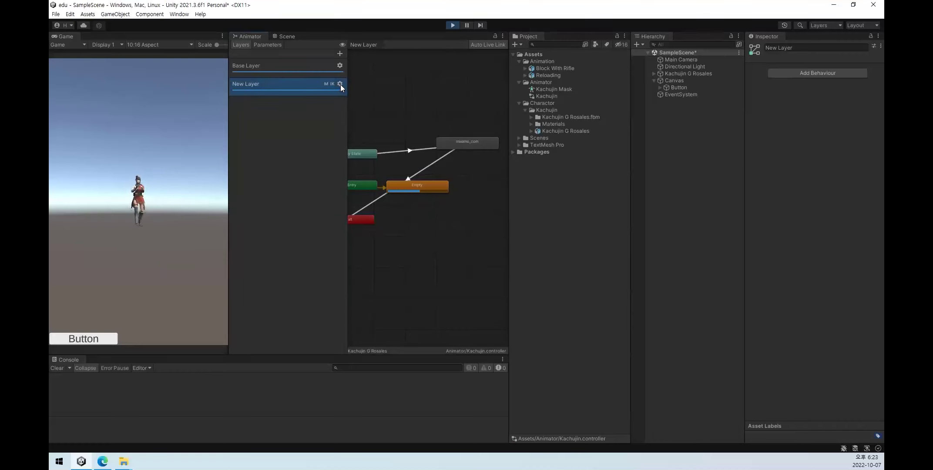
Review the Kachujin Mask's humanoid body figure and recheck New Layer's settings.
{"action": "left_click", "coordinate": [549, 91]}
{"action": "left_click", "coordinate": [766, 70]}
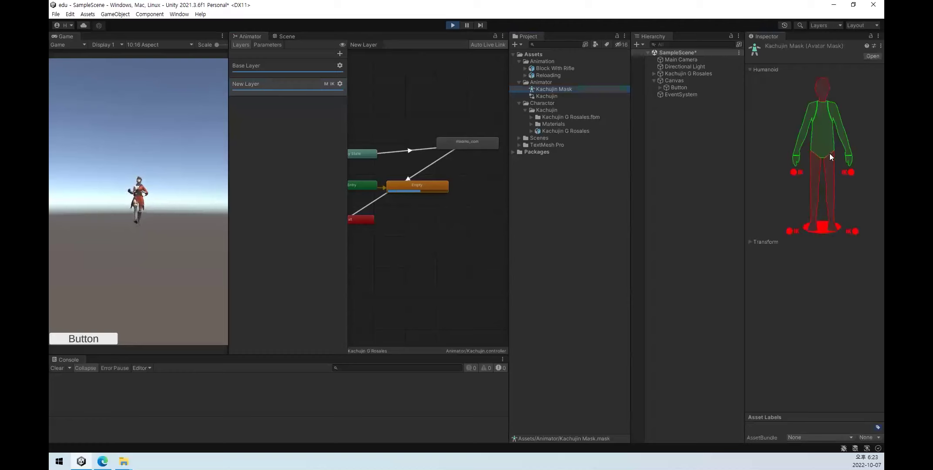
{"action": "double_click", "coordinate": [285, 87]}
{"action": "left_click", "coordinate": [335, 83]}
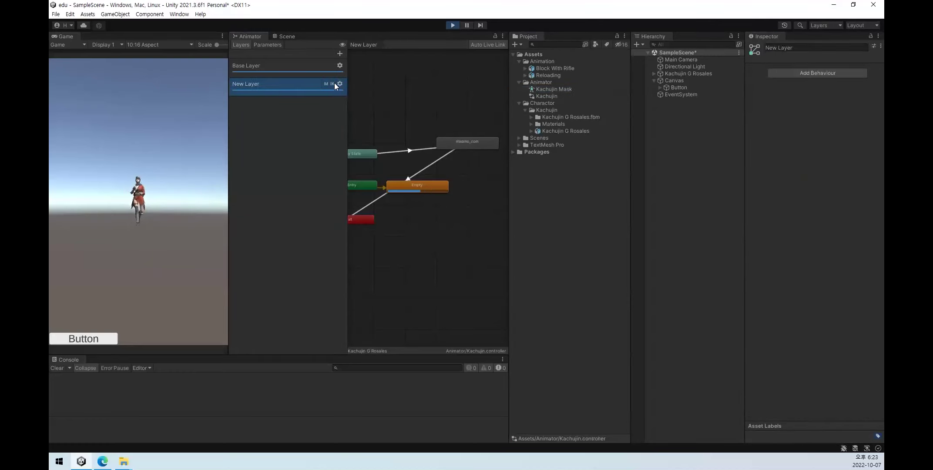
{"action": "left_click", "coordinate": [339, 83]}
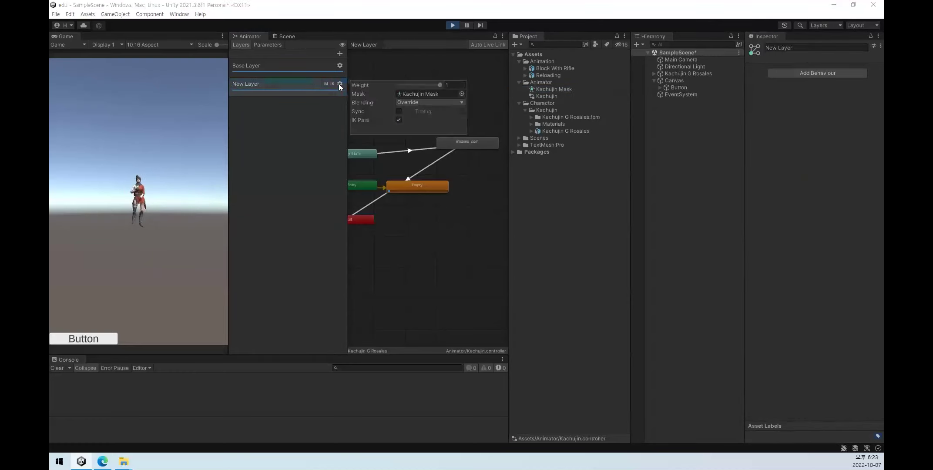
{"action": "left_click", "coordinate": [277, 152]}
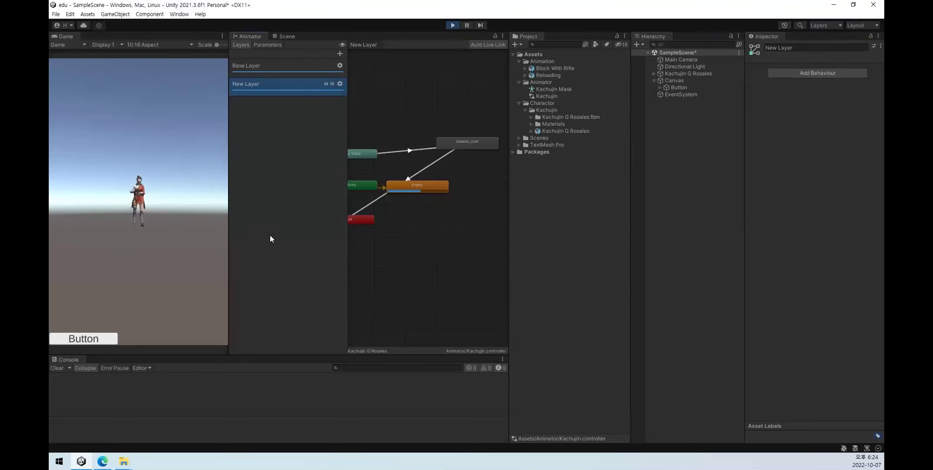
Test the full-weight IK layer with the game's Button, then stop Play mode.
{"action": "left_click", "coordinate": [102, 335]}
{"action": "left_click", "coordinate": [103, 336]}
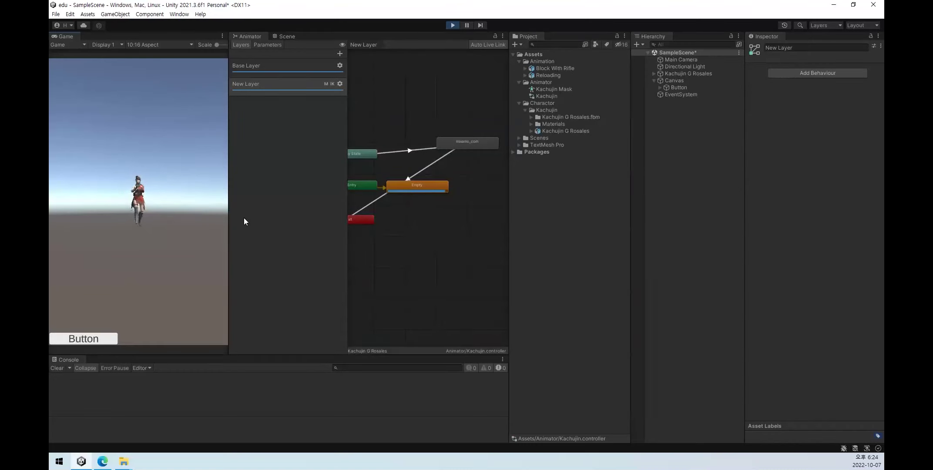
{"action": "left_click", "coordinate": [93, 337]}
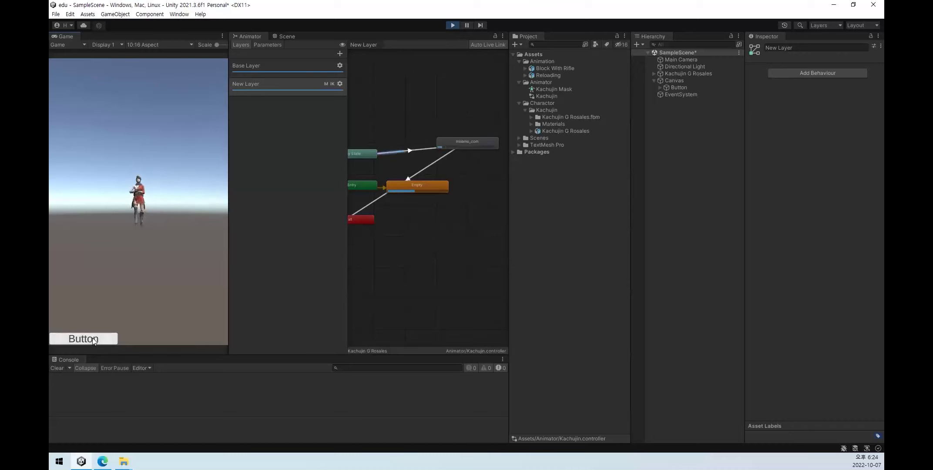
{"action": "left_click", "coordinate": [295, 218]}
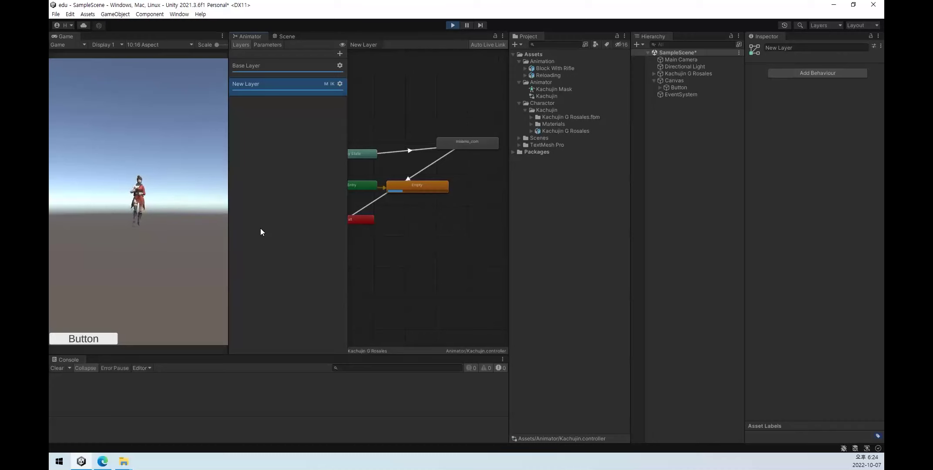
{"action": "left_click", "coordinate": [453, 25]}
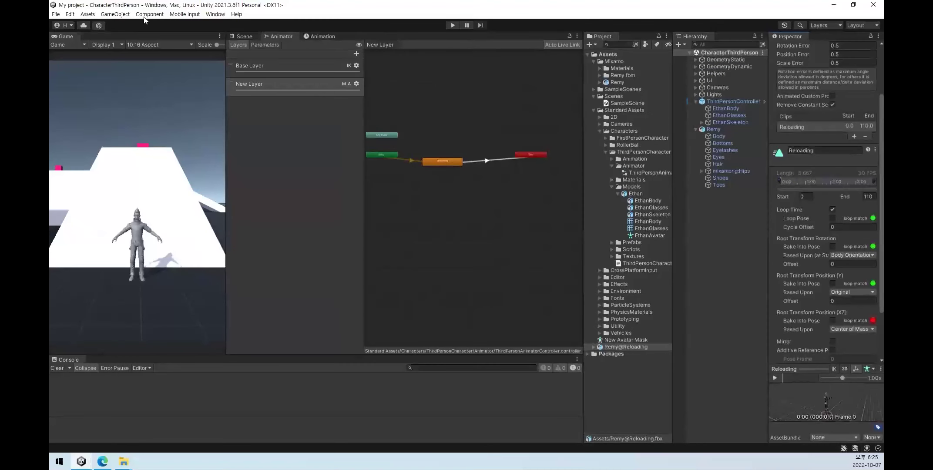
In the Scene view, frame ThirdPersonController and delete the Remy object from the Hierarchy.
{"action": "left_click", "coordinate": [300, 204]}
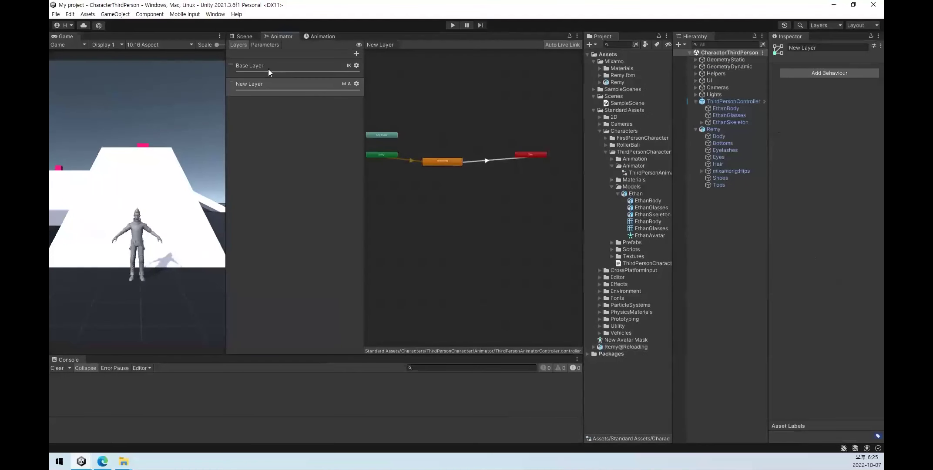
{"action": "left_click", "coordinate": [245, 37]}
{"action": "scroll", "coordinate": [430, 200], "scroll_direction": "down", "scroll_amount": 5}
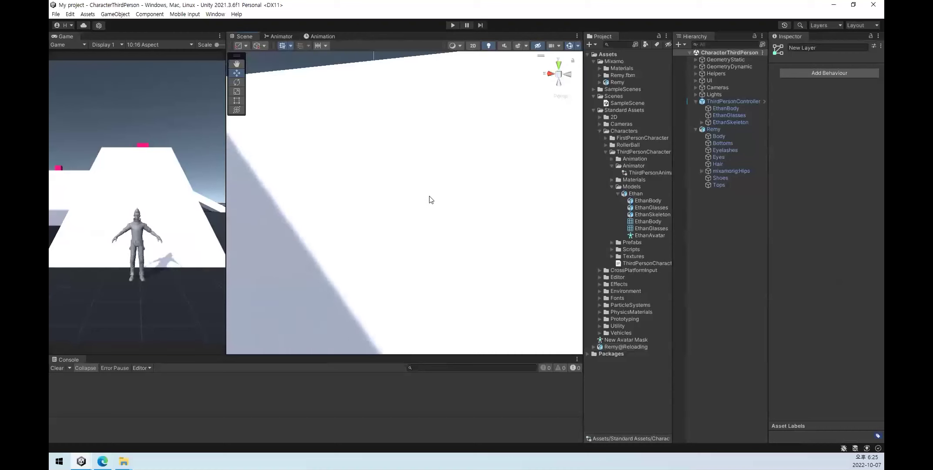
{"action": "scroll", "coordinate": [474, 214], "scroll_direction": "down", "scroll_amount": 3}
{"action": "scroll", "coordinate": [415, 219], "scroll_direction": "down", "scroll_amount": 3}
{"action": "scroll", "coordinate": [568, 187], "scroll_direction": "down", "scroll_amount": 2}
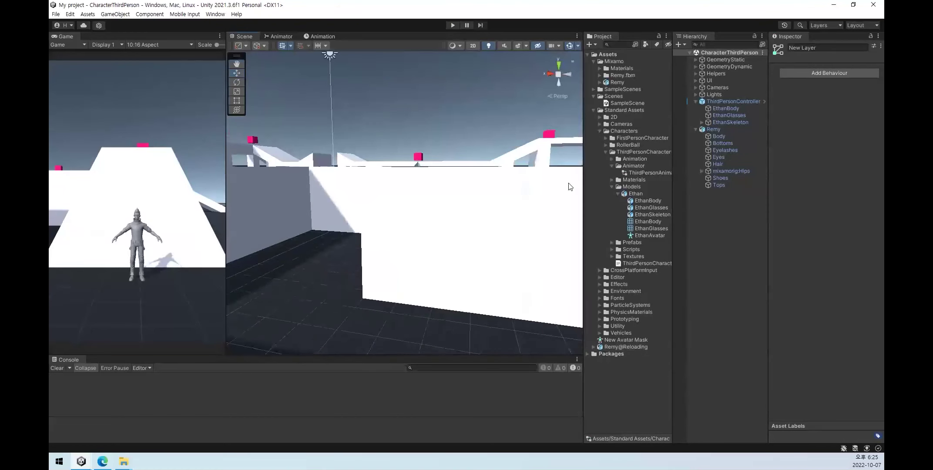
{"action": "double_click", "coordinate": [736, 102]}
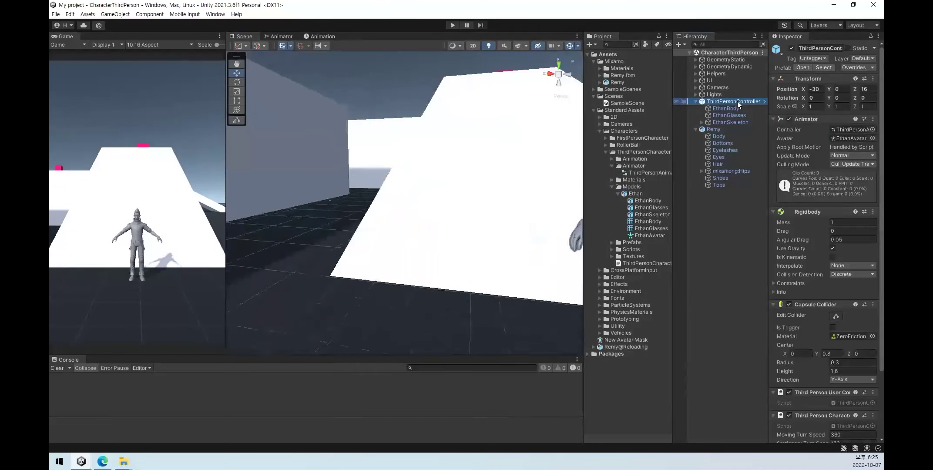
{"action": "left_click", "coordinate": [719, 130]}
{"action": "key", "text": "Delete"}
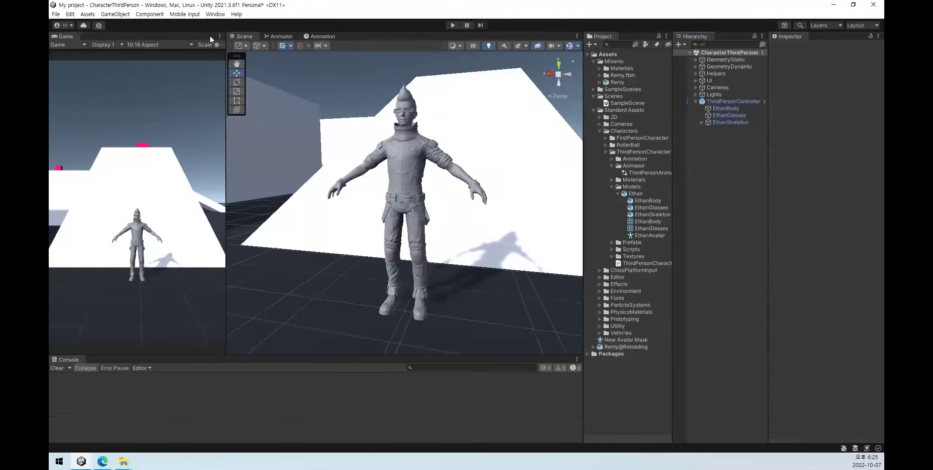
Open the Package Manager and list all 72 purchased packages under My Assets.
{"action": "left_click", "coordinate": [184, 14]}
{"action": "mouse_move", "coordinate": [215, 14]}
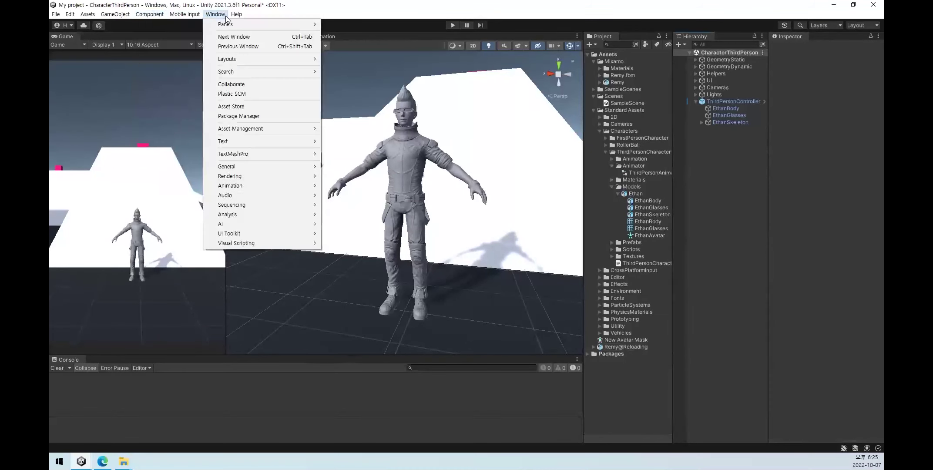
{"action": "left_click", "coordinate": [260, 117]}
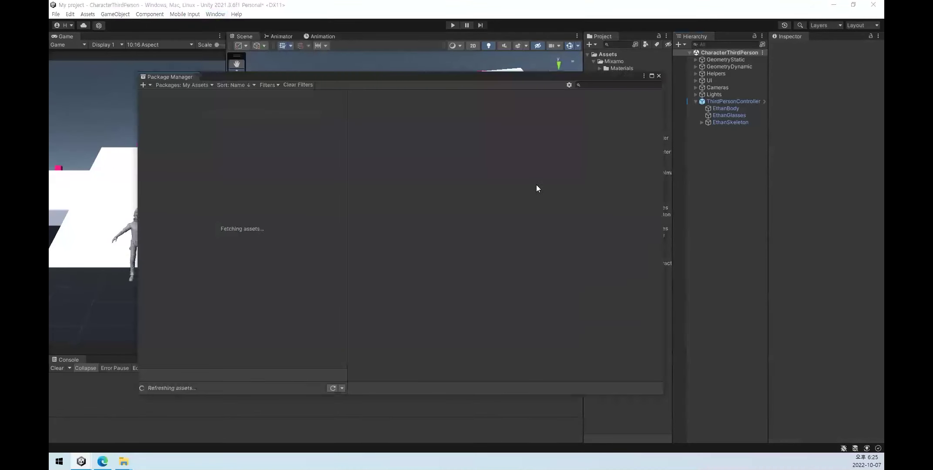
{"action": "left_click", "coordinate": [203, 87]}
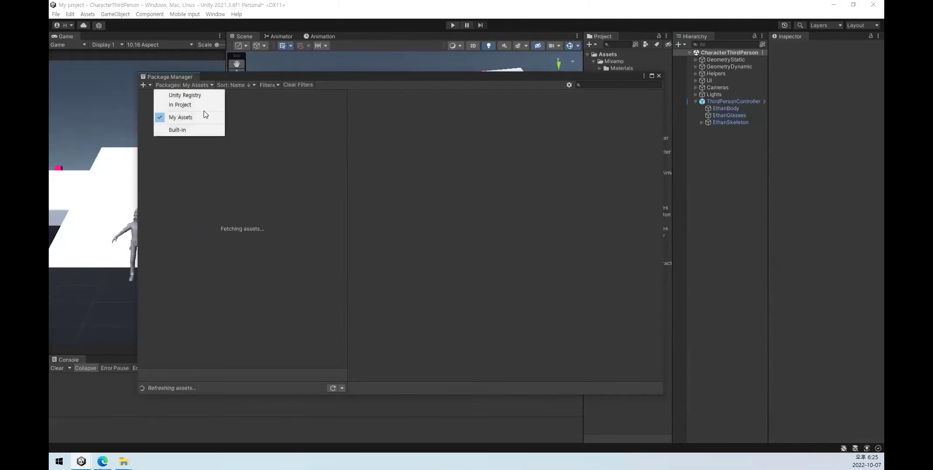
{"action": "left_click", "coordinate": [203, 108]}
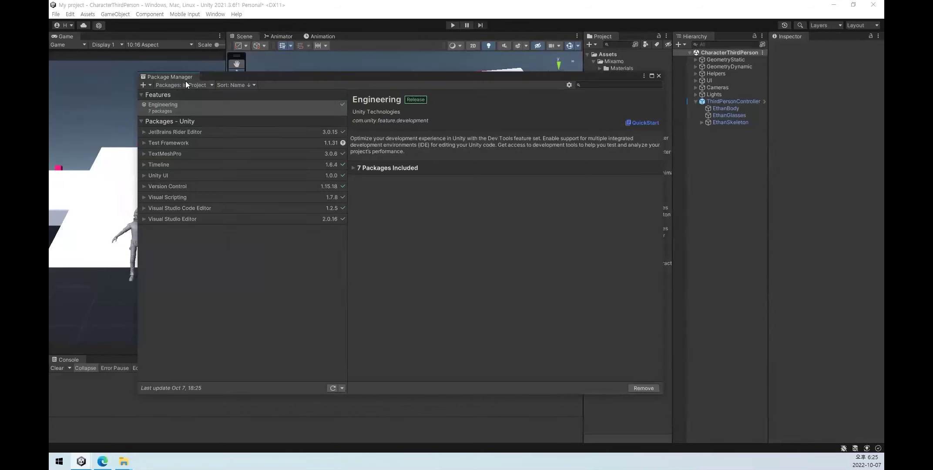
{"action": "left_click", "coordinate": [199, 86]}
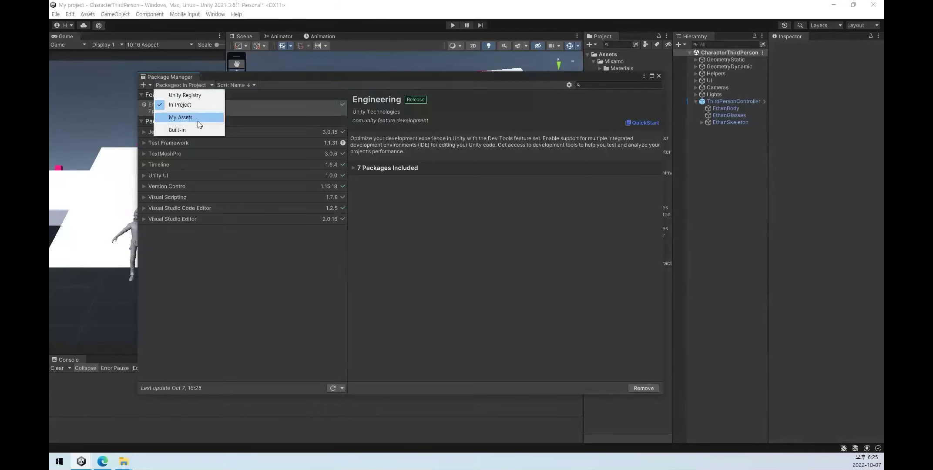
{"action": "left_click", "coordinate": [196, 116]}
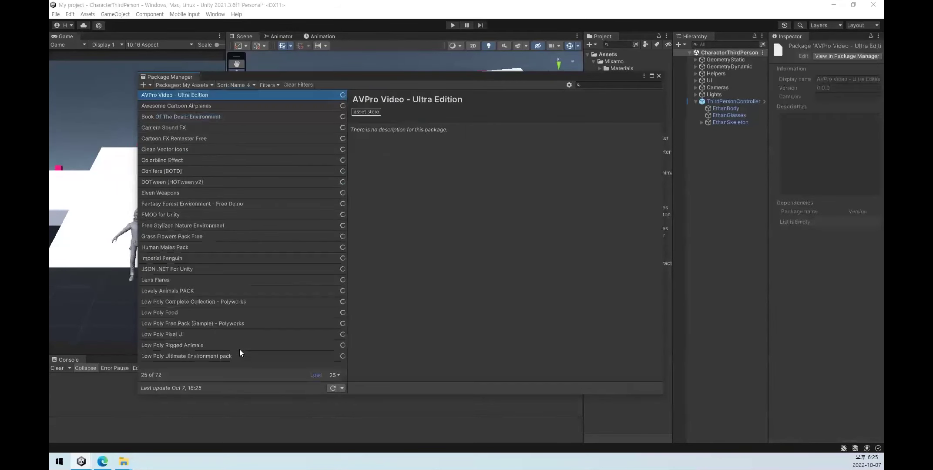
{"action": "left_click", "coordinate": [315, 375]}
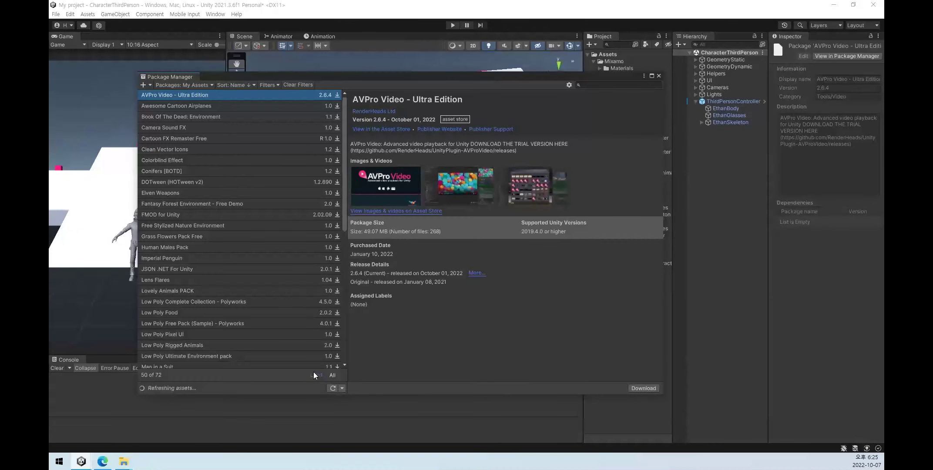
Select Standard Assets (for Unity 2018.4), check its supported version, and close the window.
{"action": "scroll", "coordinate": [286, 317], "scroll_direction": "down", "scroll_amount": 10}
{"action": "scroll", "coordinate": [284, 315], "scroll_direction": "down", "scroll_amount": 3}
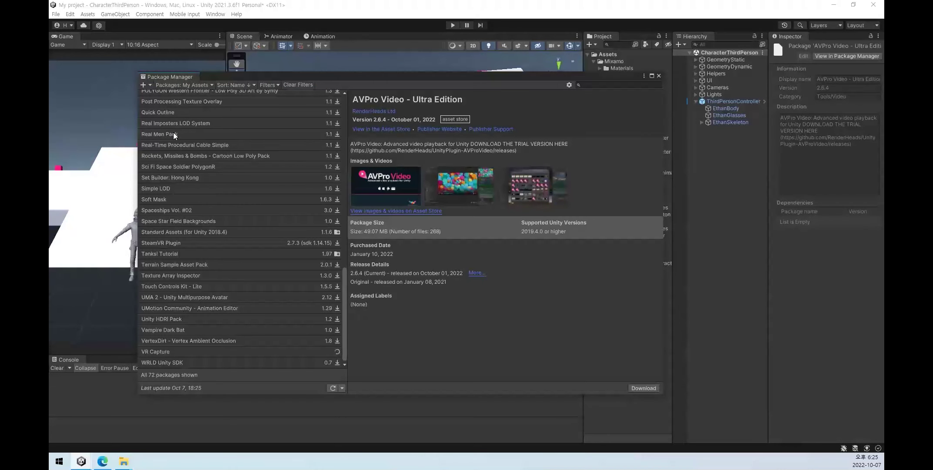
{"action": "left_click", "coordinate": [188, 233]}
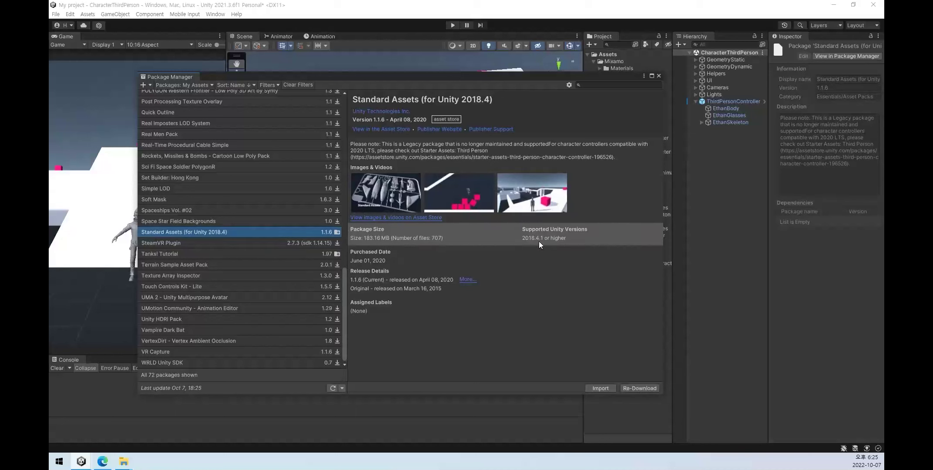
{"action": "mouse_move", "coordinate": [537, 241]}
{"action": "left_click_drag", "start_coordinate": [543, 241], "coordinate": [521, 240]}
{"action": "left_click", "coordinate": [517, 239]}
{"action": "double_click", "coordinate": [485, 238]}
{"action": "left_click", "coordinate": [485, 239]}
{"action": "left_click", "coordinate": [660, 76]}
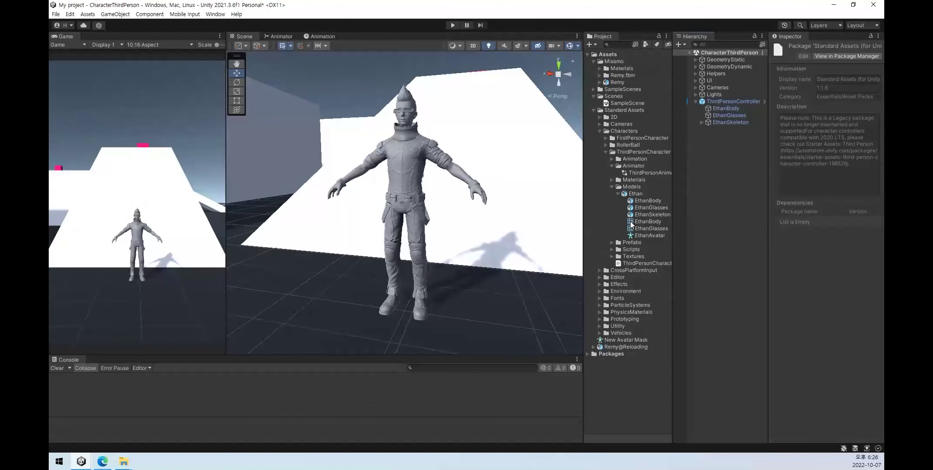
Read the Starter Assets: Third Person recommendation in the Package Manager, then enter Play mode.
{"action": "left_click", "coordinate": [216, 14]}
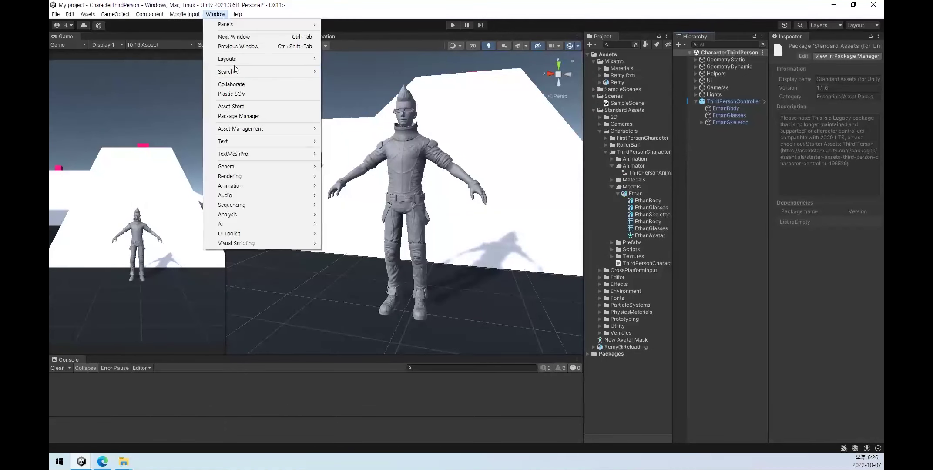
{"action": "left_click", "coordinate": [247, 117]}
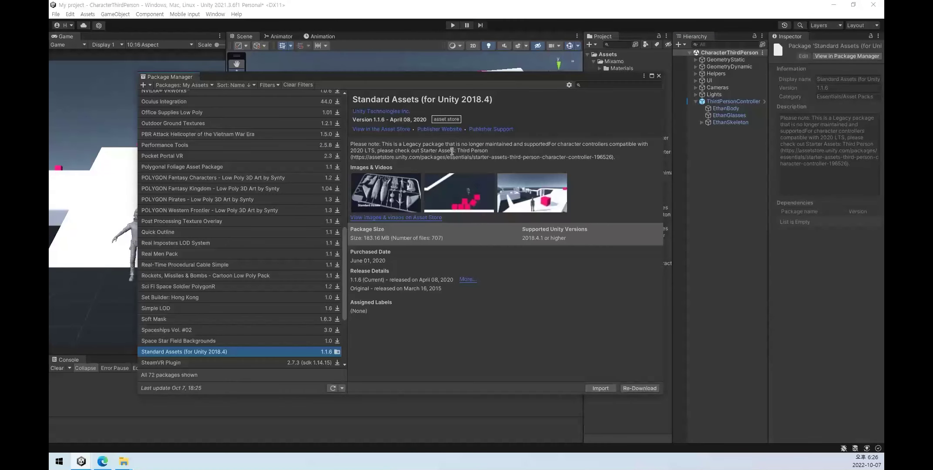
{"action": "mouse_move", "coordinate": [421, 150]}
{"action": "left_mouse_down"}
{"action": "mouse_move", "coordinate": [496, 151]}
{"action": "mouse_move", "coordinate": [417, 151]}
{"action": "left_mouse_up"}
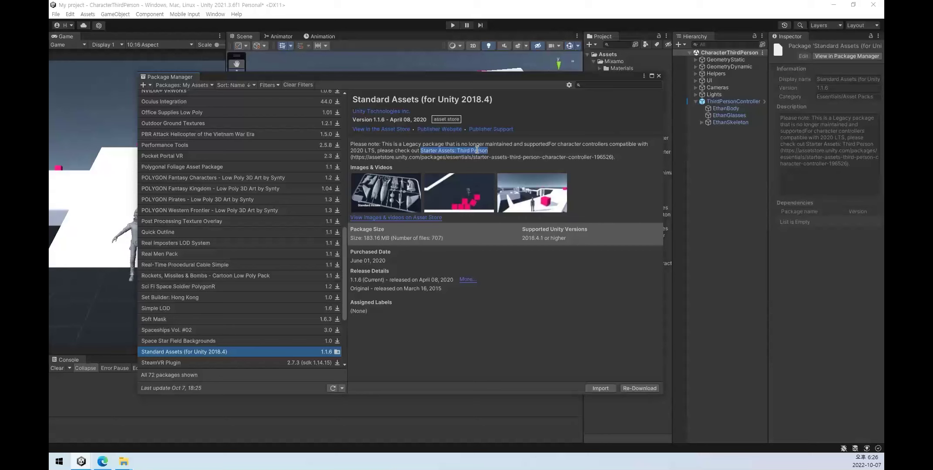
{"action": "left_click", "coordinate": [659, 76]}
{"action": "left_click", "coordinate": [452, 25]}
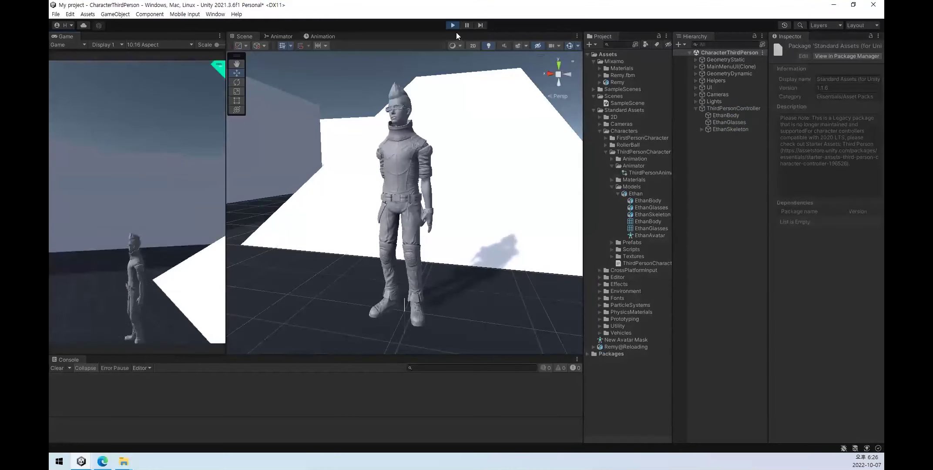
Stop Play, delete New Layer from ThirdPersonAnimatorController, and play the scene again.
{"action": "left_click", "coordinate": [453, 25]}
{"action": "left_click", "coordinate": [724, 102]}
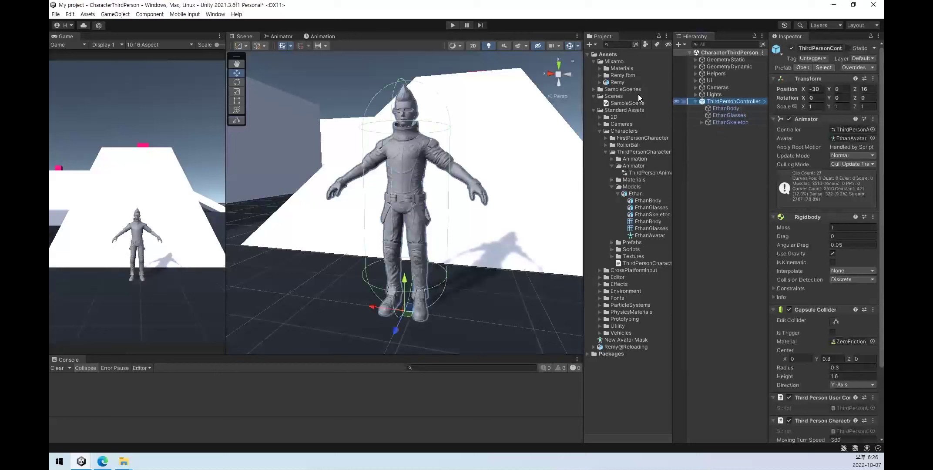
{"action": "double_click", "coordinate": [638, 174]}
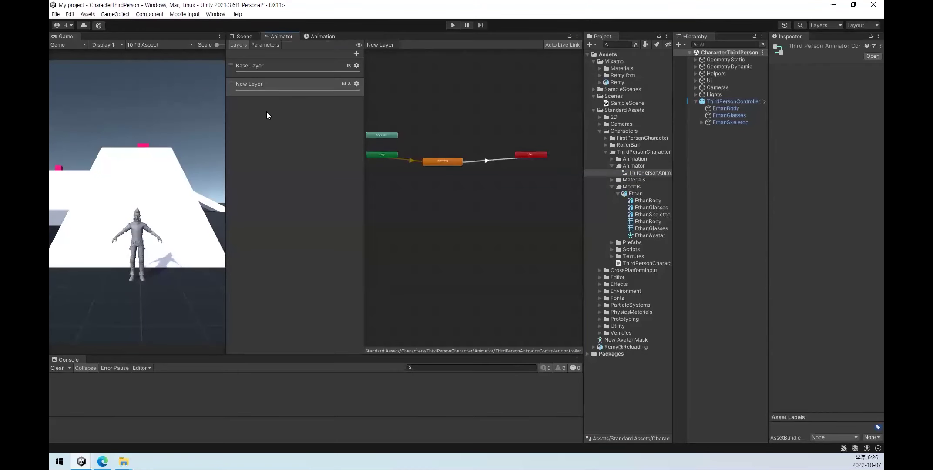
{"action": "left_click", "coordinate": [265, 85]}
{"action": "right_click", "coordinate": [252, 85]}
{"action": "left_click", "coordinate": [274, 94]}
{"action": "left_click", "coordinate": [452, 25]}
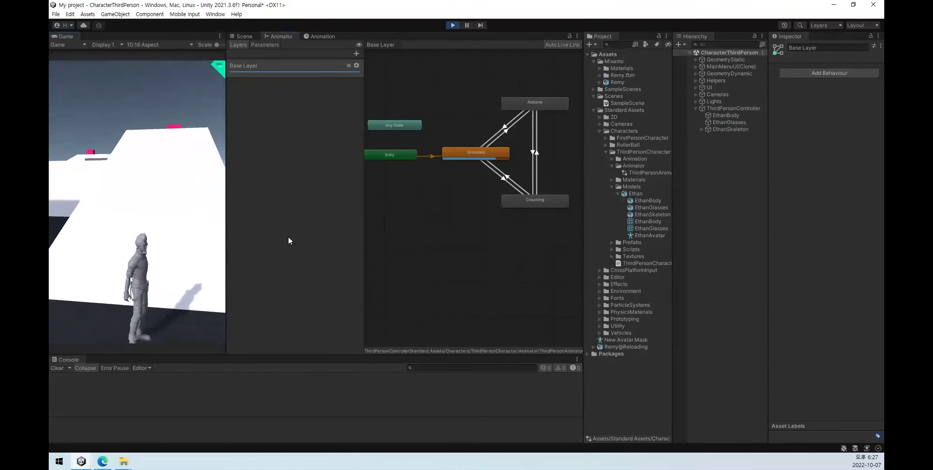
Run Ethan along the path with W, jump onto the red cube with Space, and crouch with C.
{"action": "key", "text": "w"}
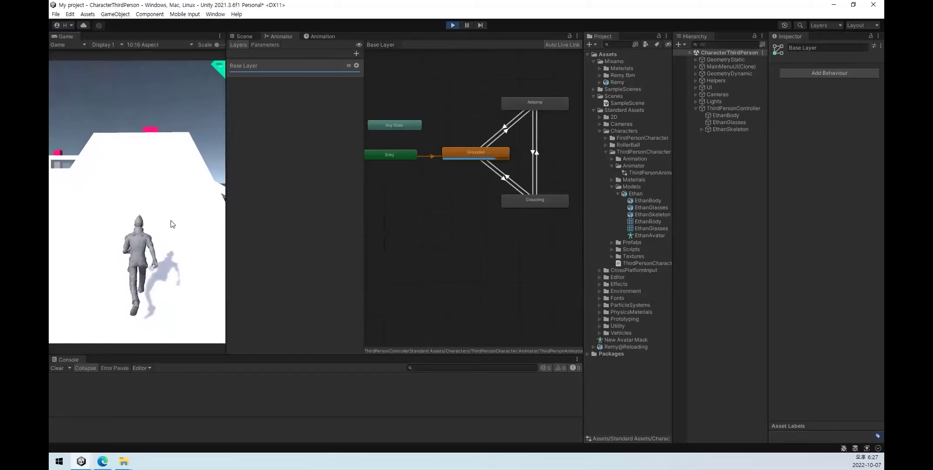
{"action": "key", "text": "w"}
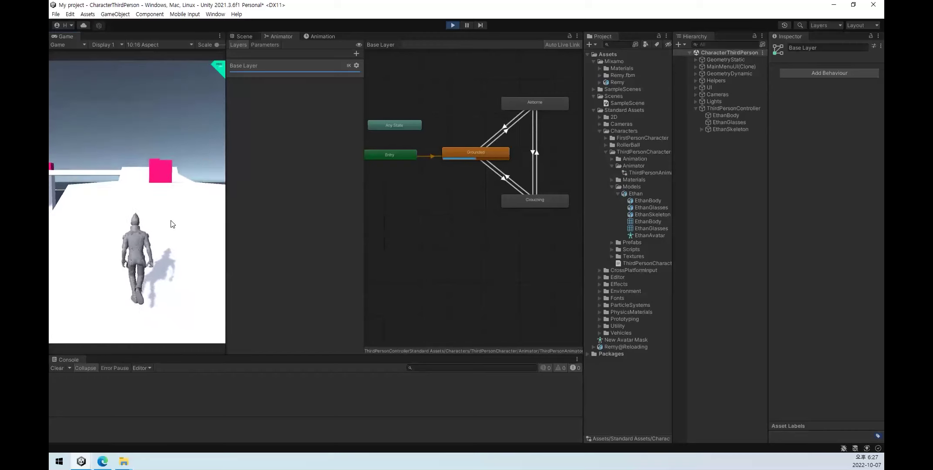
{"action": "key", "text": "w"}
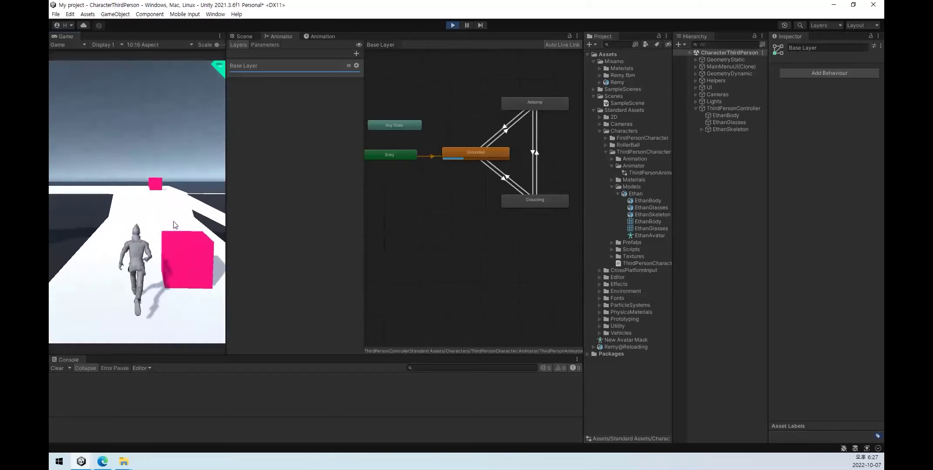
{"action": "key", "text": "w"}
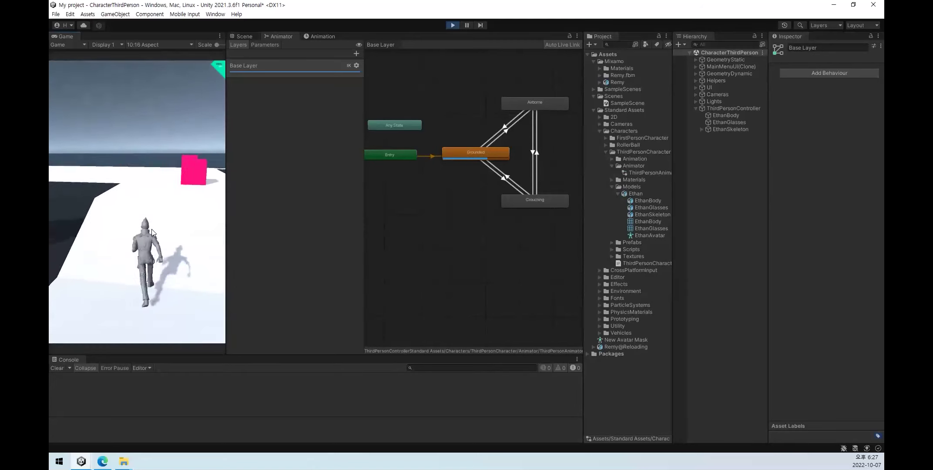
{"action": "key", "text": "w"}
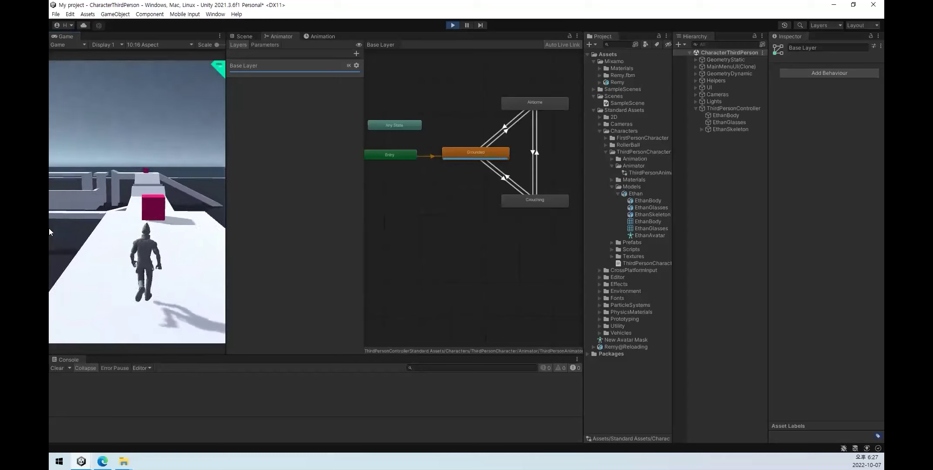
{"action": "key", "text": "space"}
{"action": "key", "text": "w"}
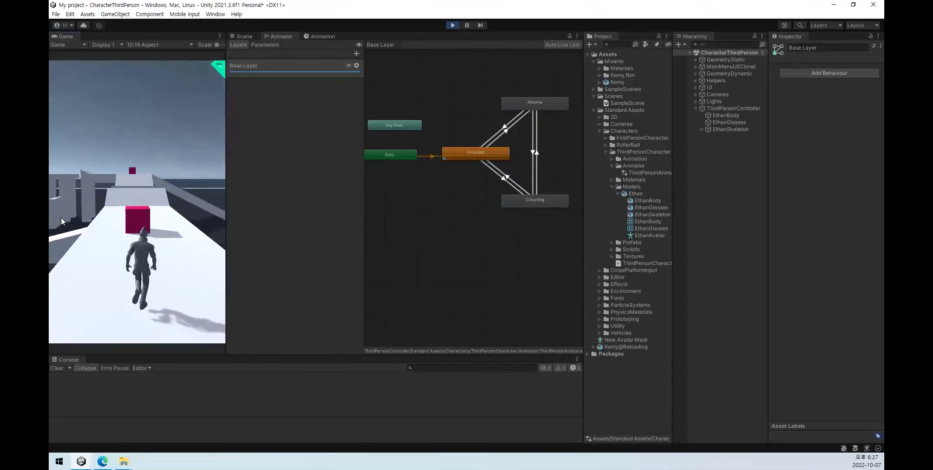
{"action": "key", "text": "space"}
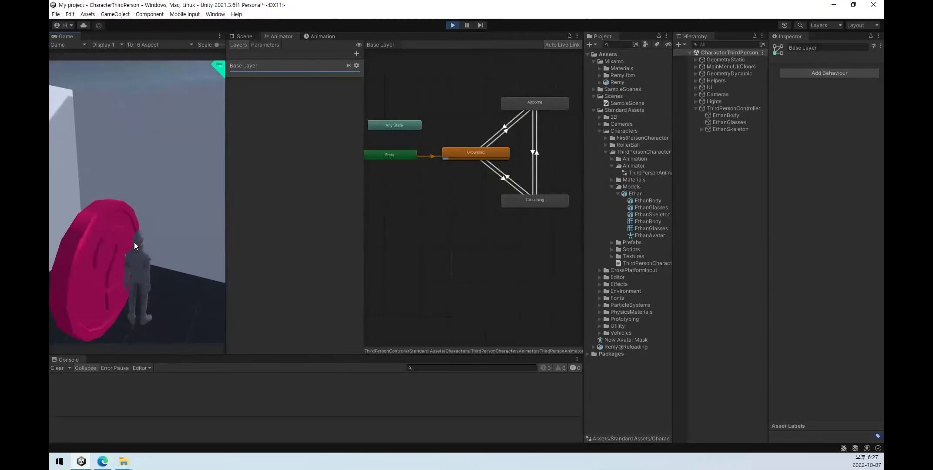
{"action": "key", "text": "c"}
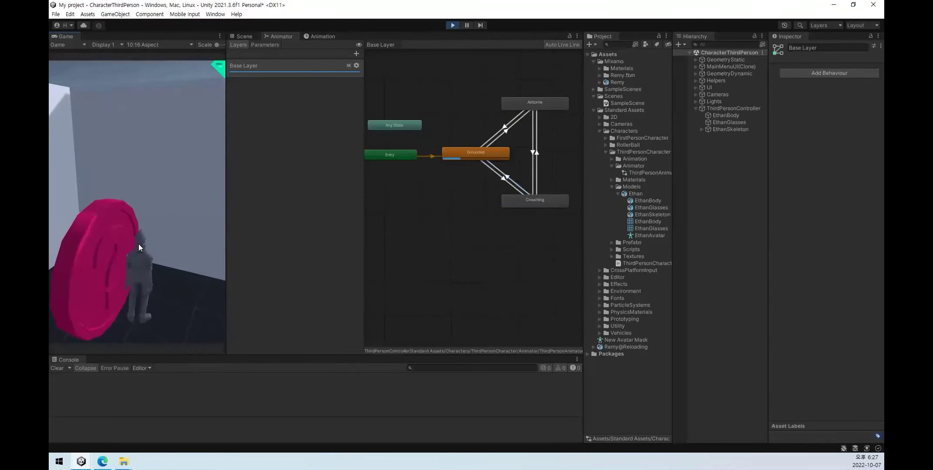
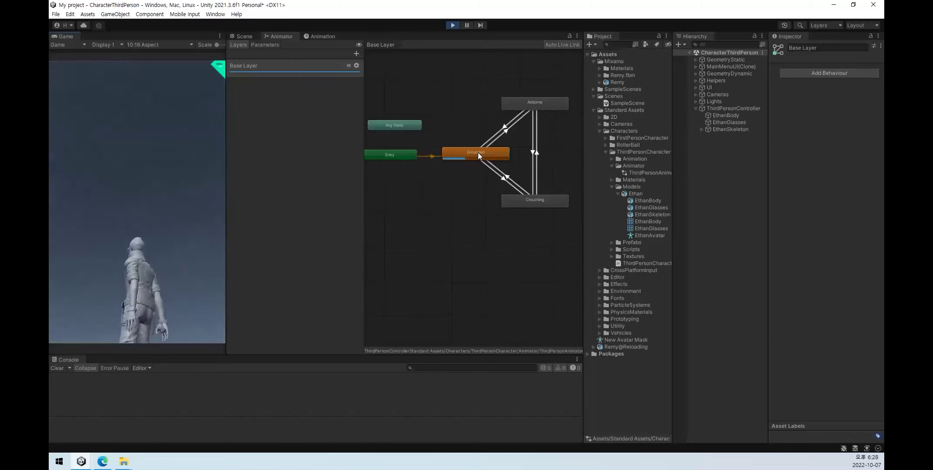
Inspect the Grounded, Airborne and Crouching states' settings, then clear the state selection.
{"action": "left_click", "coordinate": [469, 151]}
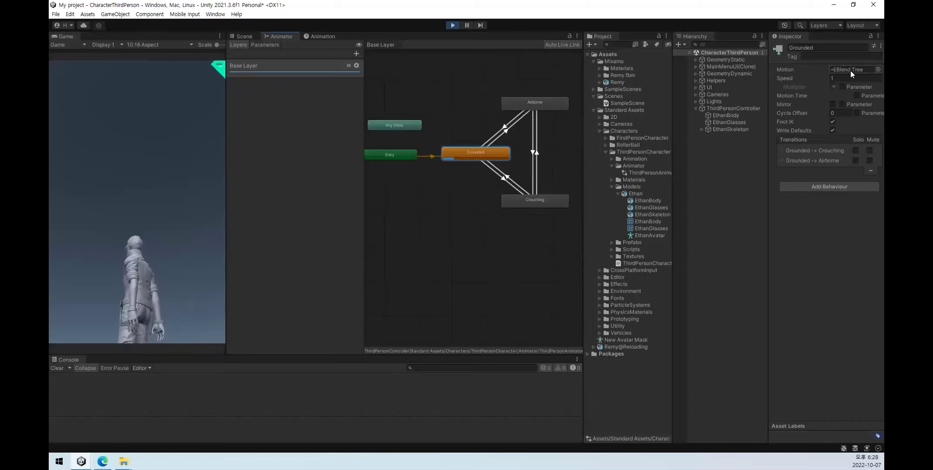
{"action": "left_click", "coordinate": [534, 105]}
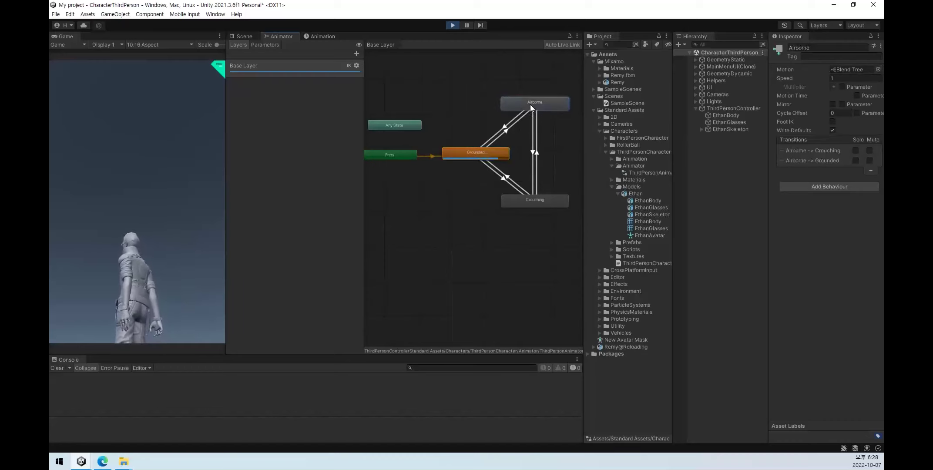
{"action": "left_click", "coordinate": [543, 205]}
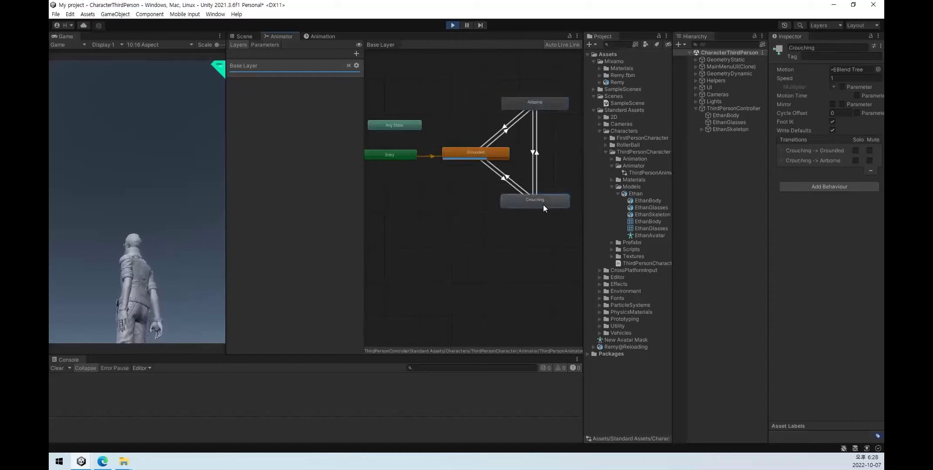
{"action": "left_click", "coordinate": [378, 208]}
{"action": "left_click", "coordinate": [149, 208]}
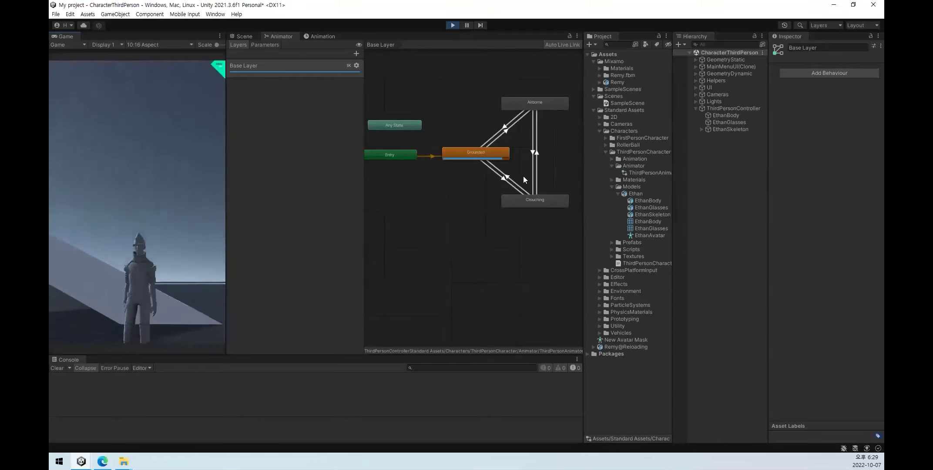
Review both Grounded–Airborne transitions, keep the Jump condition on Greater, and show the live Parameters list.
{"action": "left_click", "coordinate": [505, 132]}
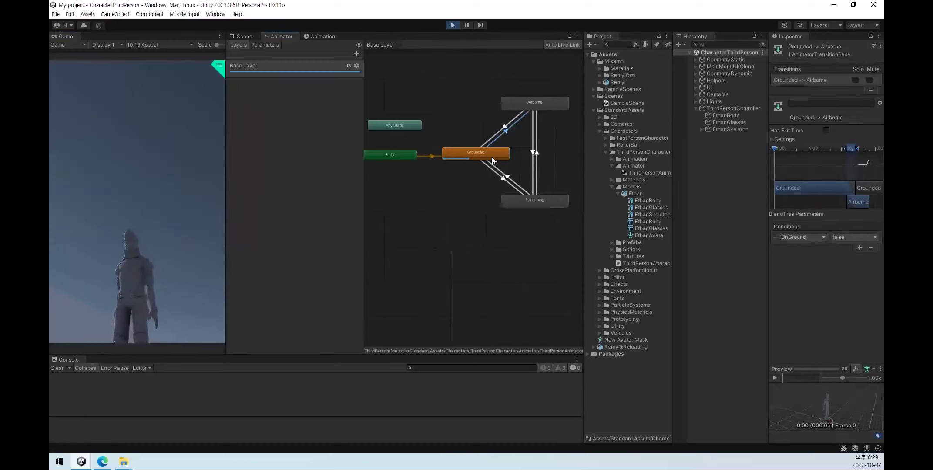
{"action": "left_click", "coordinate": [542, 103]}
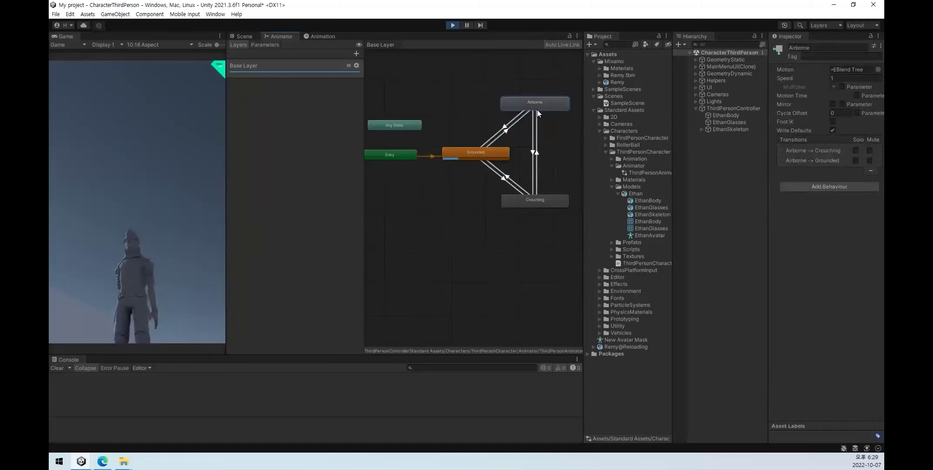
{"action": "left_click", "coordinate": [505, 127]}
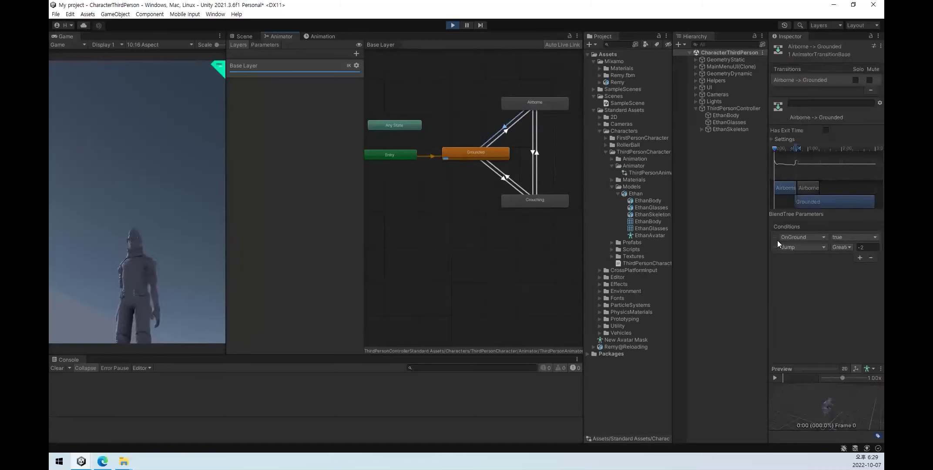
{"action": "left_click", "coordinate": [840, 247]}
{"action": "left_click", "coordinate": [832, 298]}
{"action": "left_click", "coordinate": [258, 70]}
{"action": "left_click", "coordinate": [263, 45]}
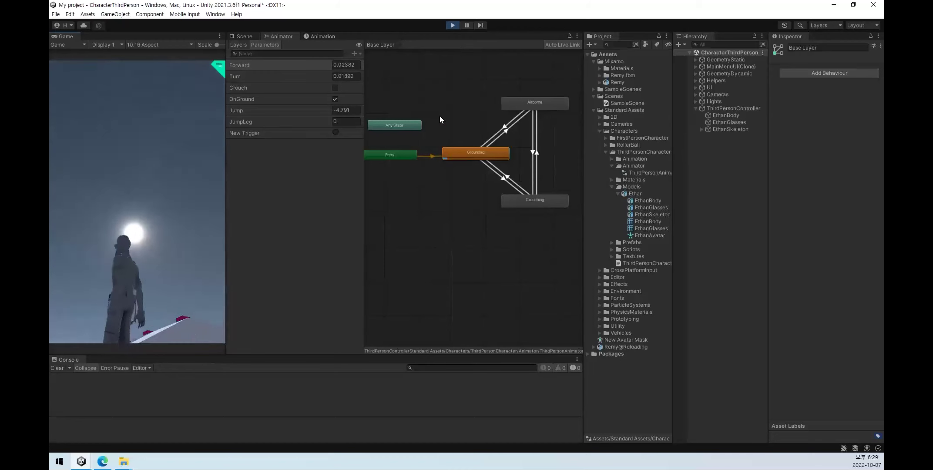
Exit Play mode so Forward resets to 0, and clear the selection.
{"action": "left_click", "coordinate": [452, 25]}
{"action": "left_click", "coordinate": [726, 220]}
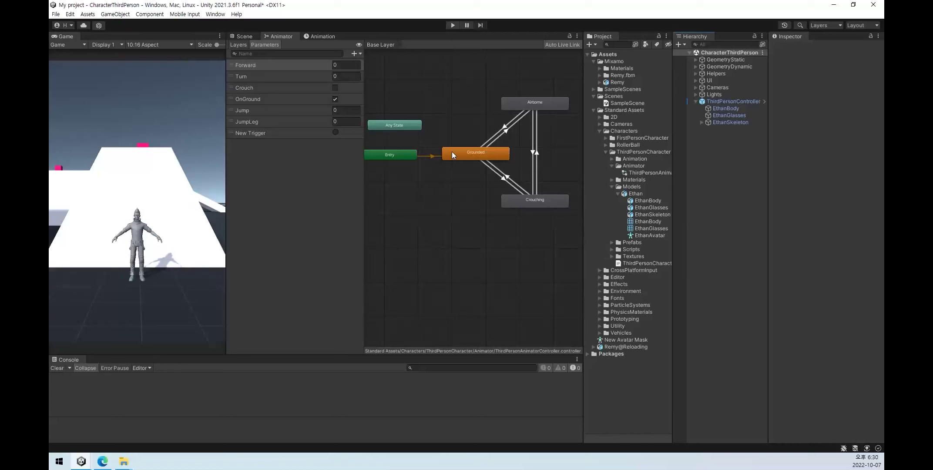
Inspect ThirdPersonController and EthanBody, then frame EthanBody closely in the Scene view.
{"action": "left_click", "coordinate": [742, 102]}
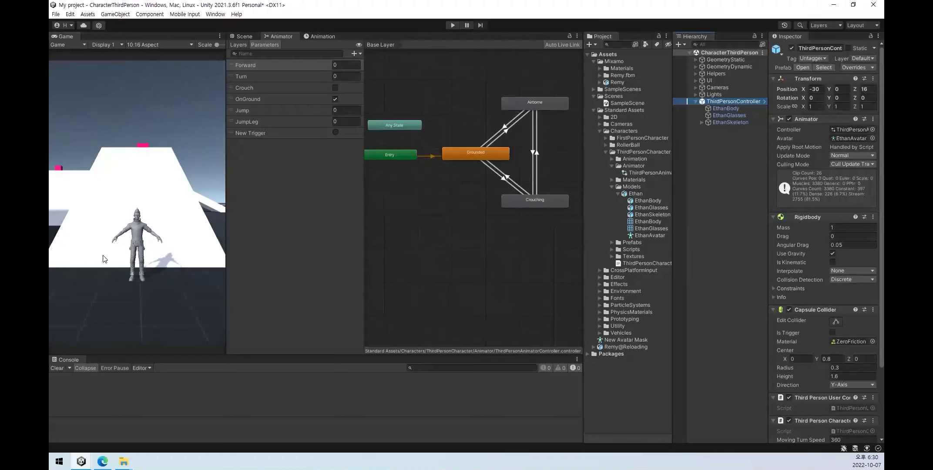
{"action": "left_click", "coordinate": [731, 109]}
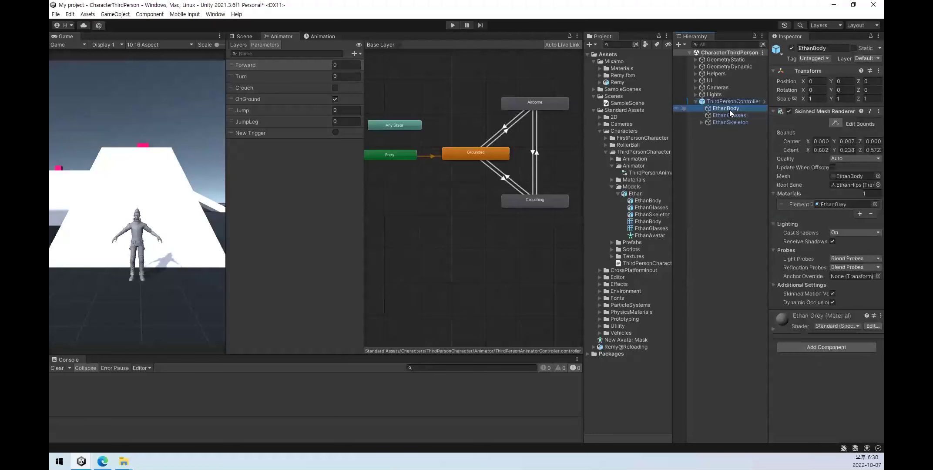
{"action": "left_click", "coordinate": [242, 35]}
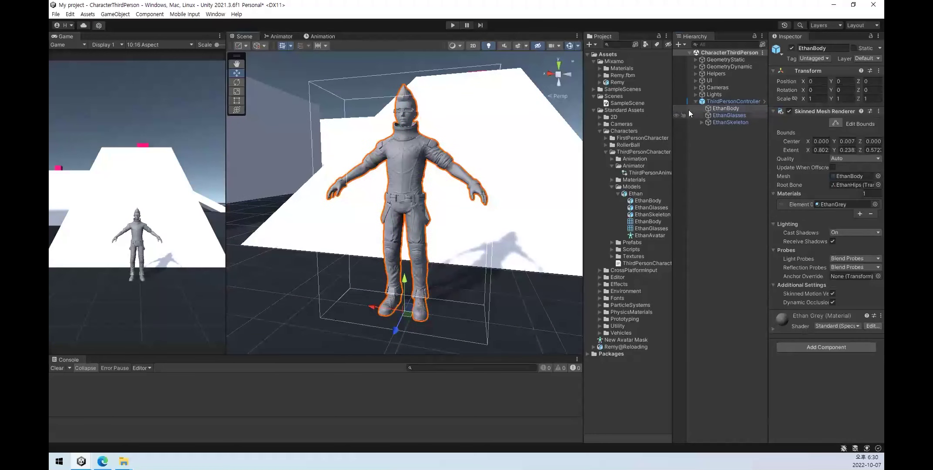
{"action": "double_click", "coordinate": [731, 109]}
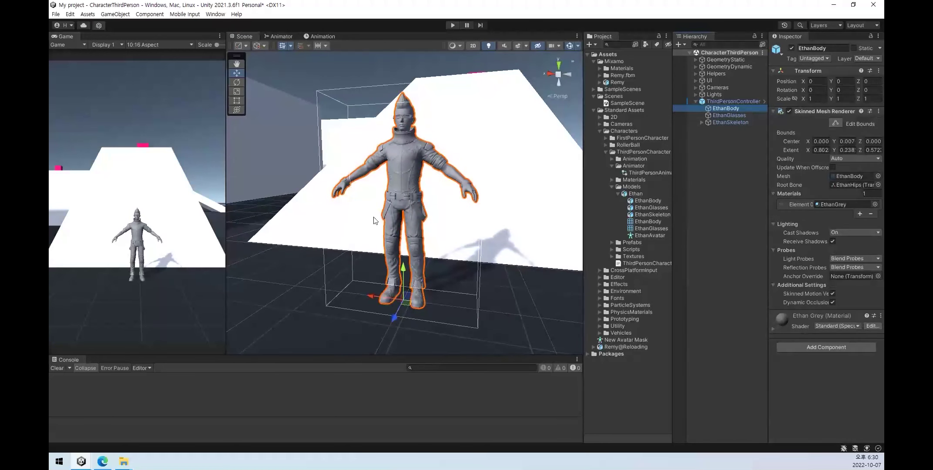
{"action": "left_click", "coordinate": [731, 155]}
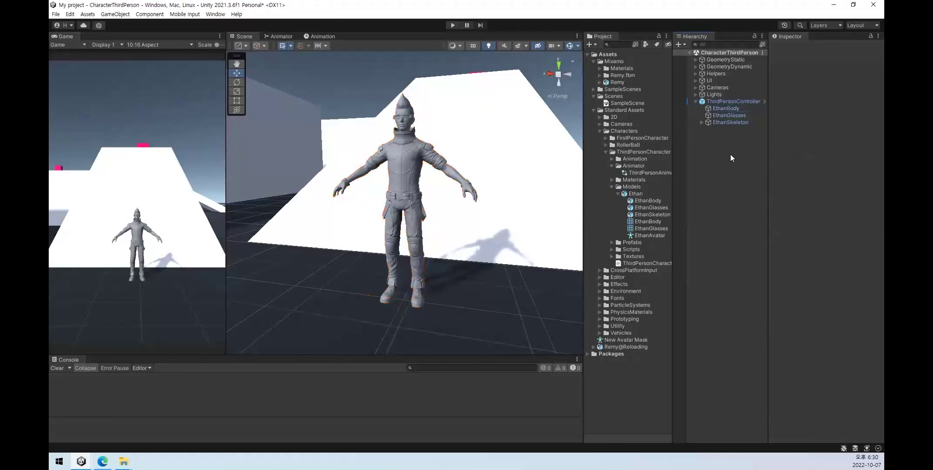
Look through ThirdPersonController's components again, then clear the selection.
{"action": "left_click", "coordinate": [735, 101]}
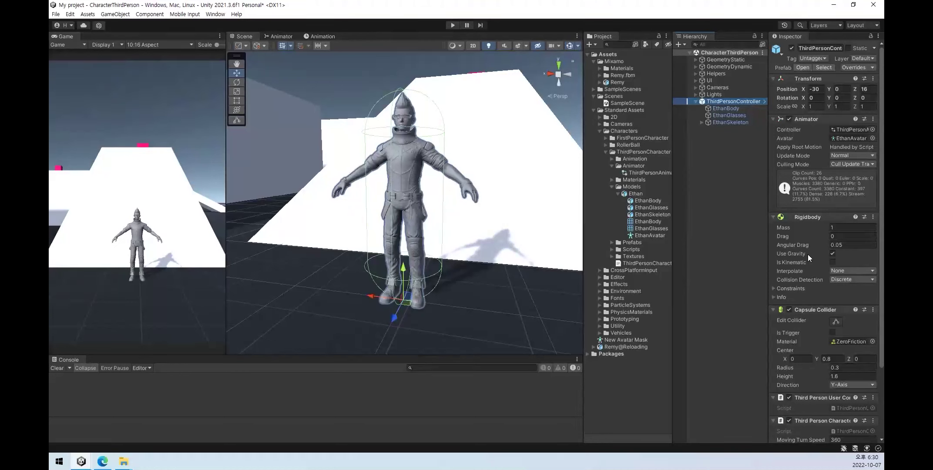
{"action": "scroll", "coordinate": [801, 248], "scroll_direction": "down", "scroll_amount": 3}
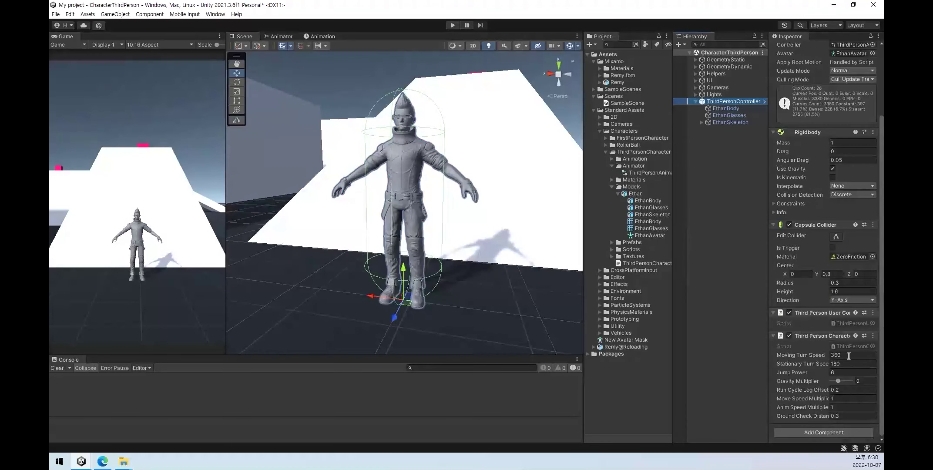
{"action": "scroll", "coordinate": [834, 294], "scroll_direction": "up", "scroll_amount": 3}
{"action": "scroll", "coordinate": [824, 285], "scroll_direction": "down", "scroll_amount": 3}
{"action": "left_click", "coordinate": [718, 171]}
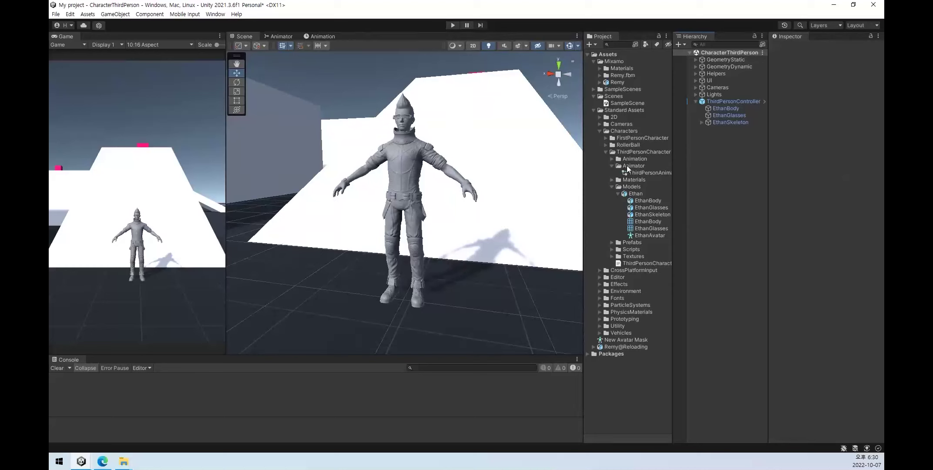
Use Prefab > Select Asset on ThirdPersonController to reveal its prefab in the Prefabs folder.
{"action": "left_click", "coordinate": [617, 193]}
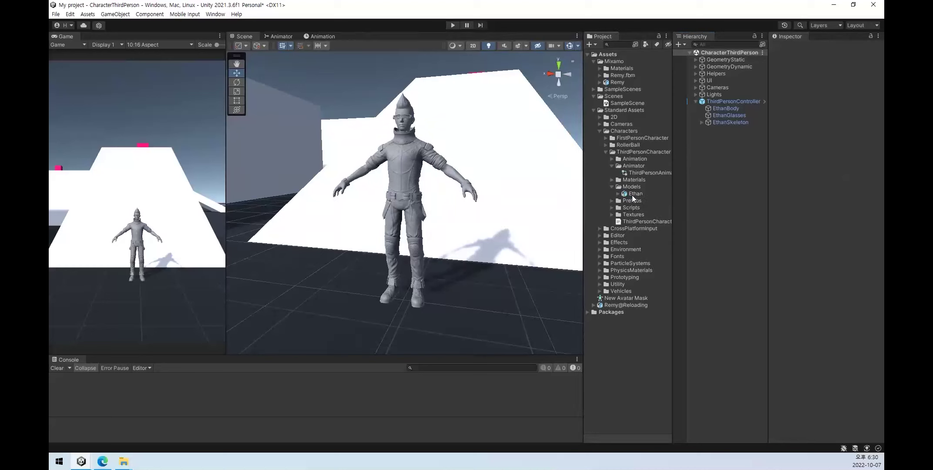
{"action": "left_click", "coordinate": [635, 195]}
{"action": "right_click", "coordinate": [638, 196]}
{"action": "left_click", "coordinate": [722, 153]}
{"action": "left_click", "coordinate": [725, 103]}
{"action": "right_click", "coordinate": [725, 103]}
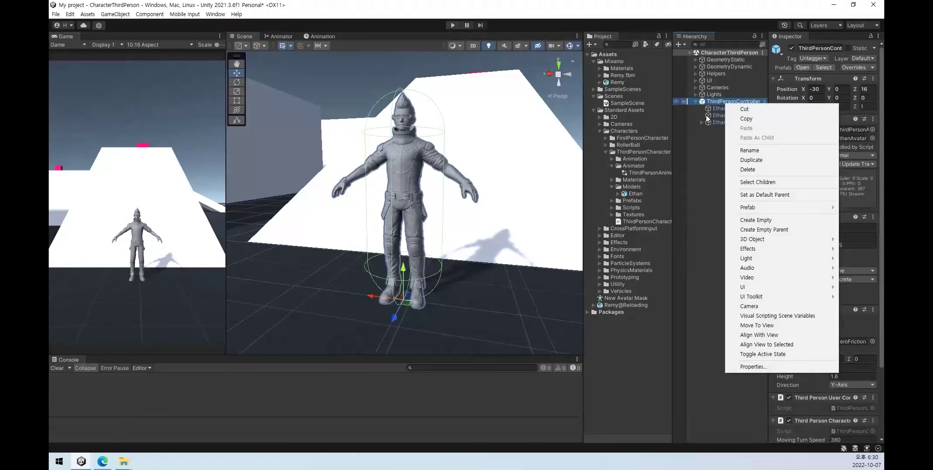
{"action": "mouse_move", "coordinate": [762, 209]}
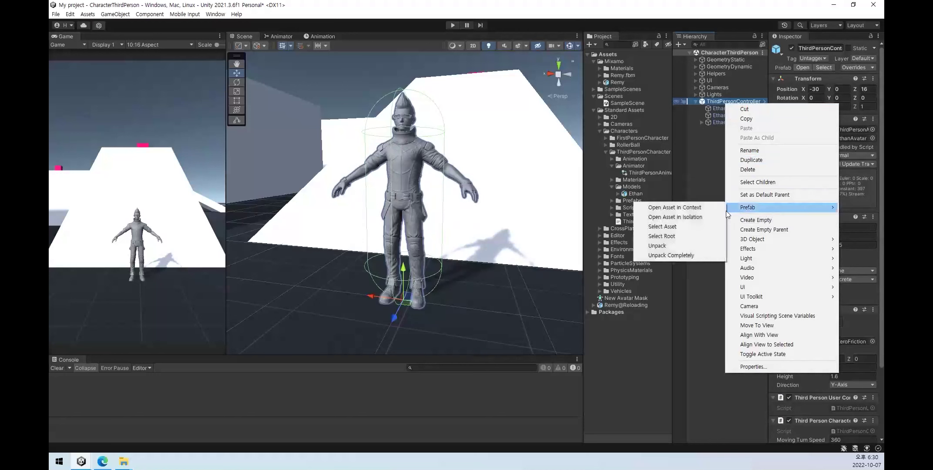
{"action": "left_click", "coordinate": [678, 227]}
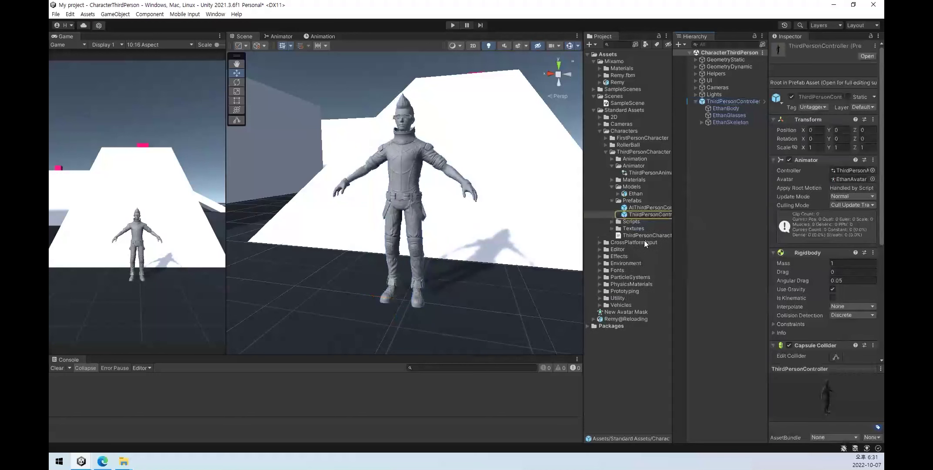
{"action": "right_click", "coordinate": [651, 214]}
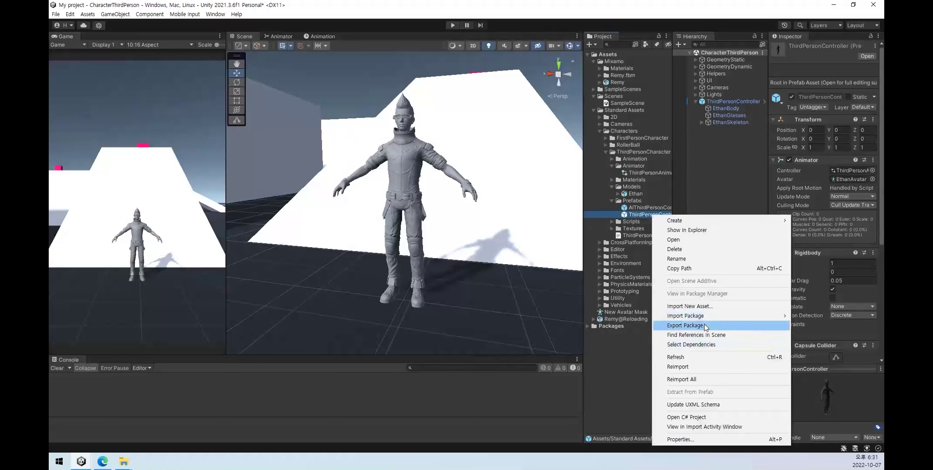
{"action": "left_click", "coordinate": [705, 324]}
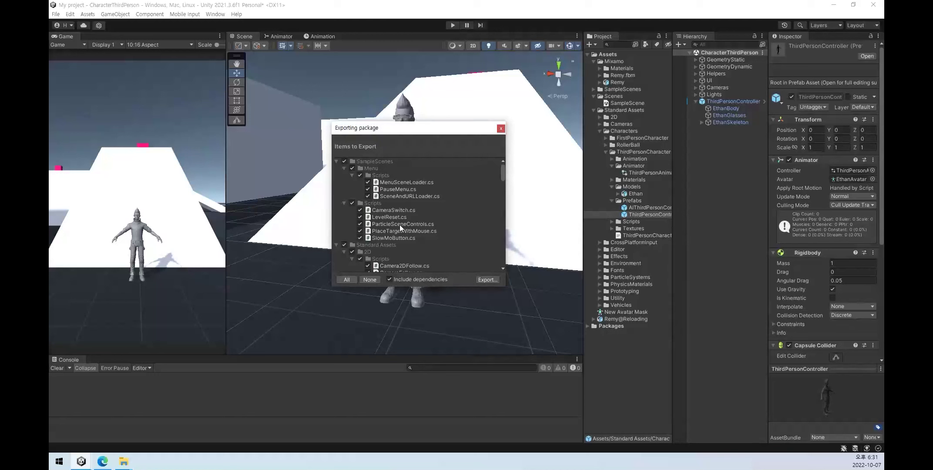
{"action": "scroll", "coordinate": [400, 225], "scroll_direction": "down", "scroll_amount": 5}
{"action": "scroll", "coordinate": [403, 216], "scroll_direction": "down", "scroll_amount": 5}
{"action": "scroll", "coordinate": [404, 216], "scroll_direction": "down", "scroll_amount": 5}
{"action": "scroll", "coordinate": [404, 216], "scroll_direction": "down", "scroll_amount": 5}
{"action": "scroll", "coordinate": [404, 216], "scroll_direction": "up", "scroll_amount": 3}
{"action": "scroll", "coordinate": [405, 213], "scroll_direction": "down", "scroll_amount": 3}
{"action": "scroll", "coordinate": [404, 214], "scroll_direction": "up", "scroll_amount": 3}
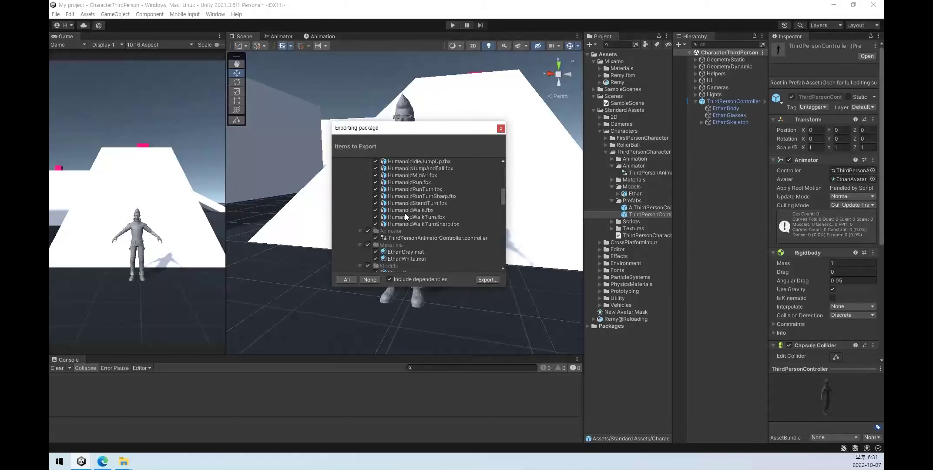
{"action": "left_click", "coordinate": [501, 129]}
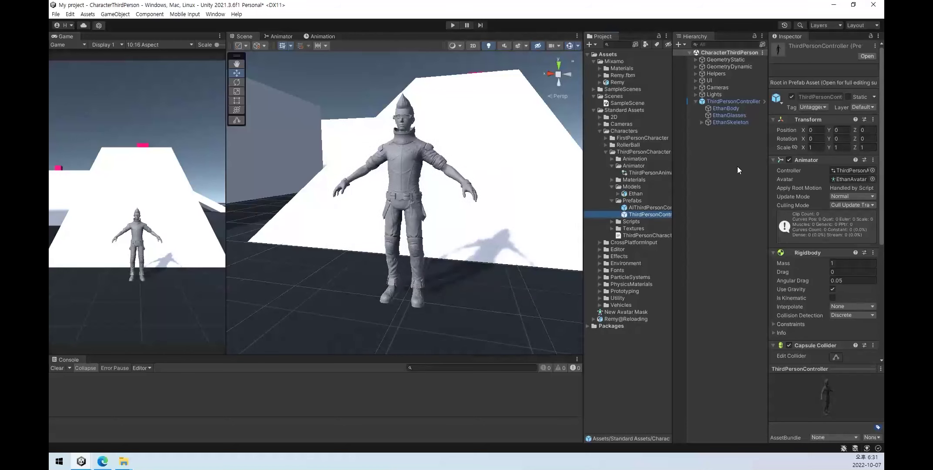
{"action": "scroll", "coordinate": [818, 356], "scroll_direction": "down", "scroll_amount": 5}
{"action": "scroll", "coordinate": [808, 345], "scroll_direction": "down", "scroll_amount": 5}
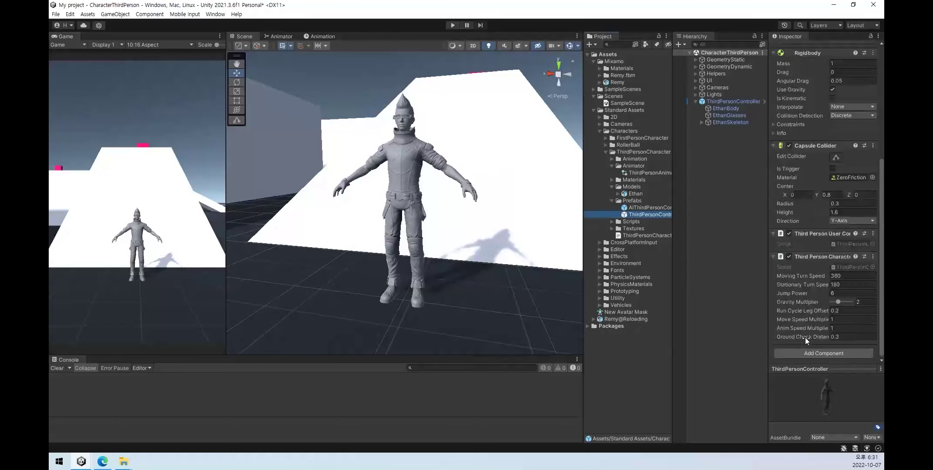
{"action": "left_click", "coordinate": [726, 105]}
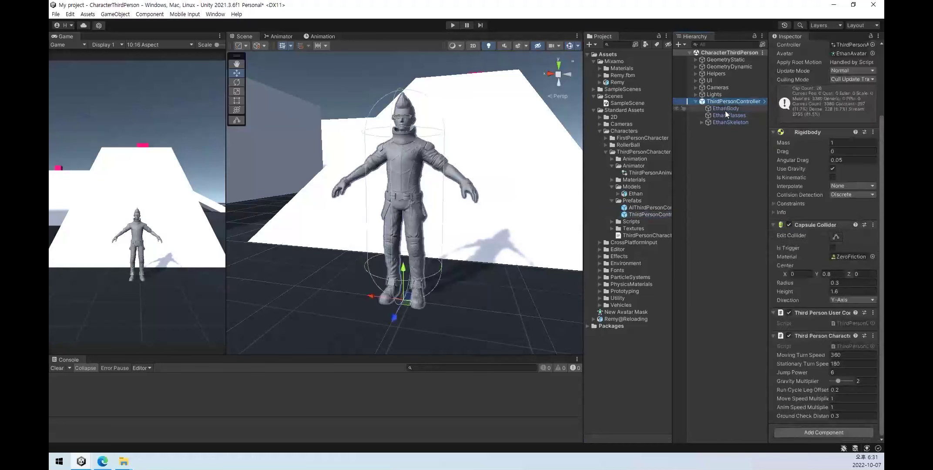
{"action": "left_click", "coordinate": [731, 115]}
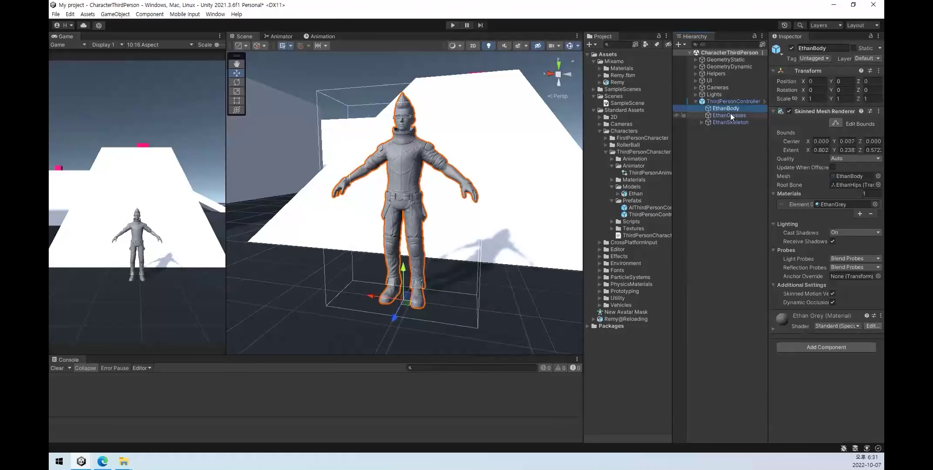
{"action": "left_click", "coordinate": [732, 122]}
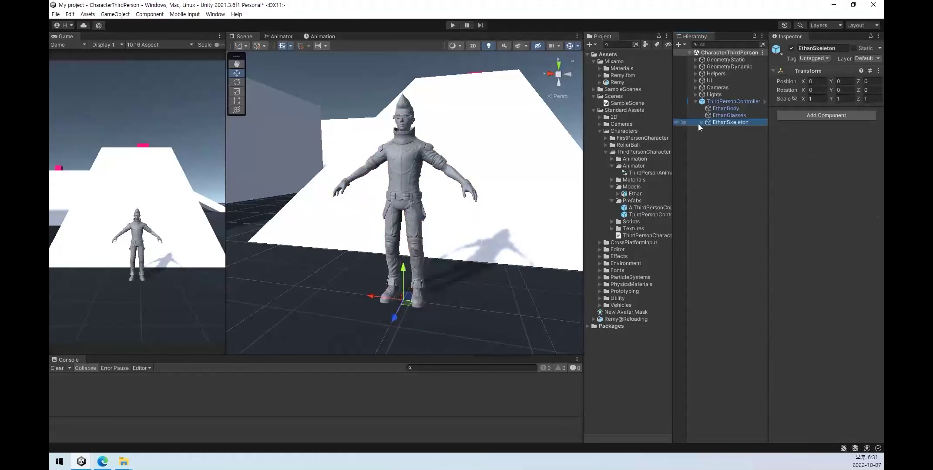
{"action": "left_click", "coordinate": [721, 102]}
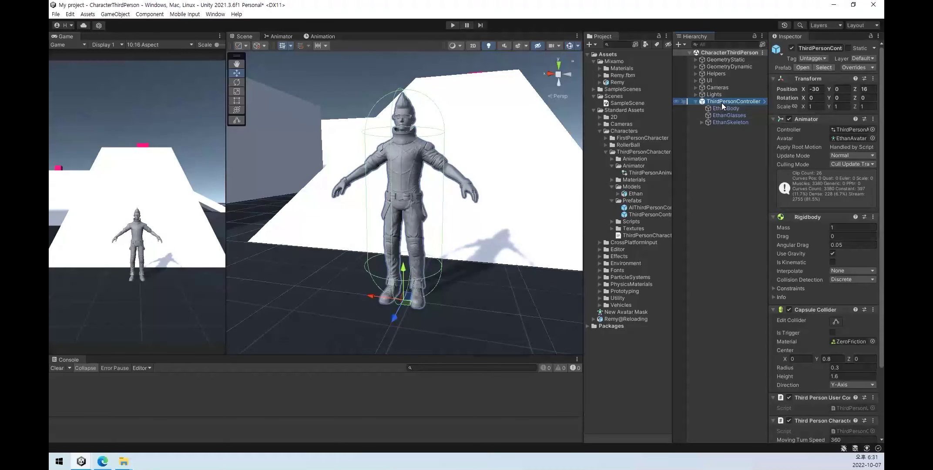
{"action": "scroll", "coordinate": [798, 261], "scroll_direction": "down", "scroll_amount": 4}
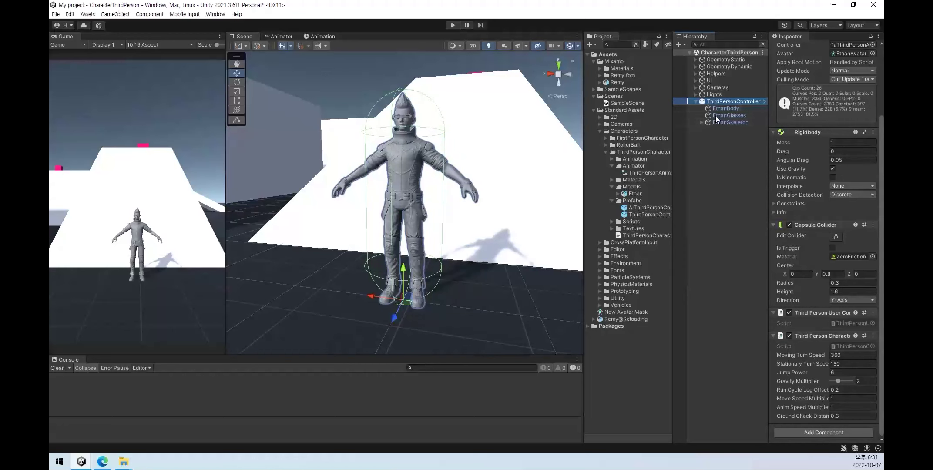
{"action": "left_click", "coordinate": [719, 242]}
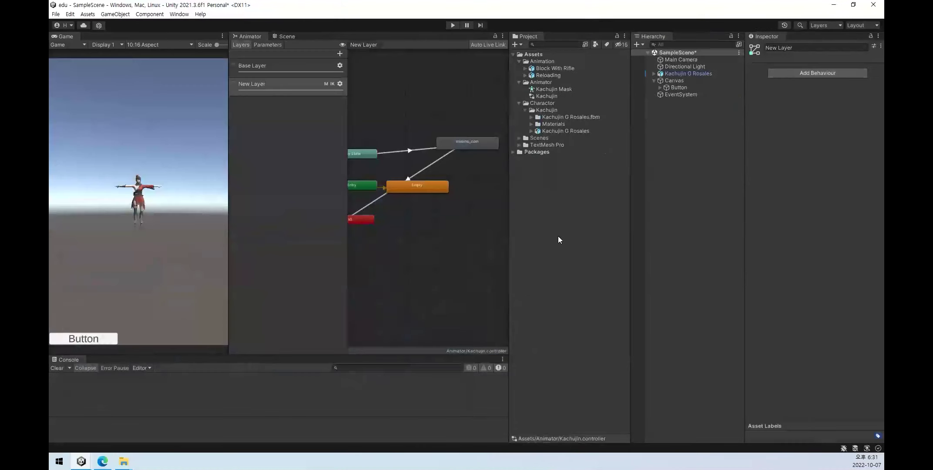
Ping and select the ThirdPersonAnimatorController asset from ThirdPersonController's Animator Controller field.
{"action": "left_click", "coordinate": [564, 242]}
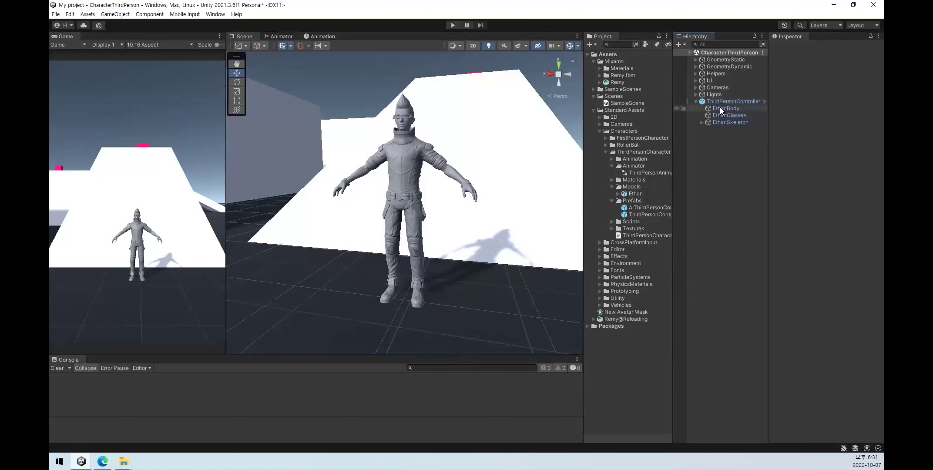
{"action": "left_click", "coordinate": [722, 102]}
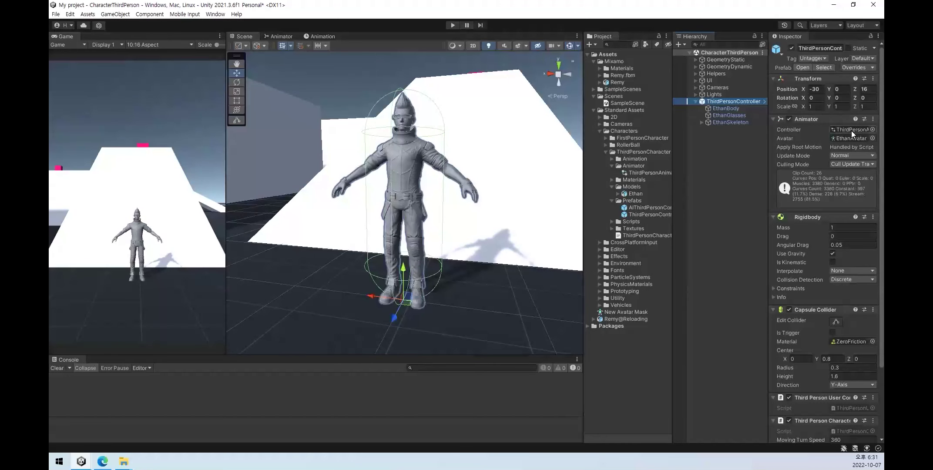
{"action": "left_click", "coordinate": [851, 130]}
{"action": "left_click", "coordinate": [645, 172]}
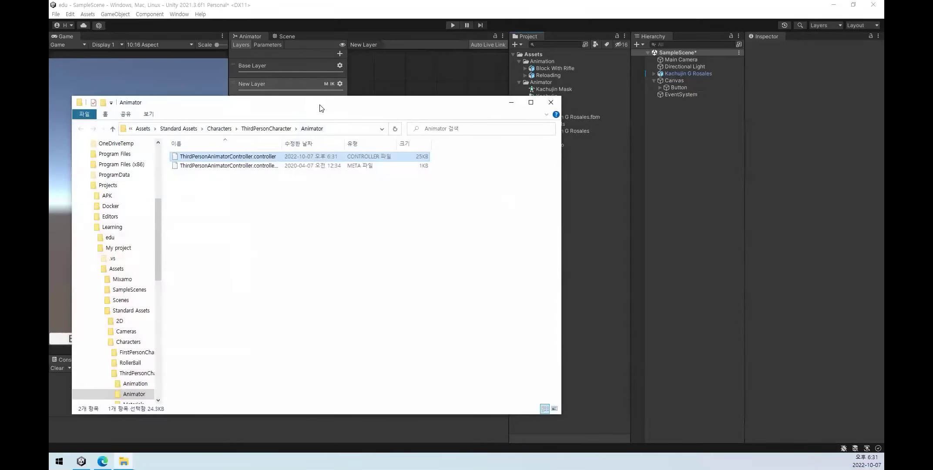
Move the Animator folder window off the Unity panels and close it.
{"action": "left_click_drag", "start_coordinate": [320, 108], "coordinate": [628, 84]}
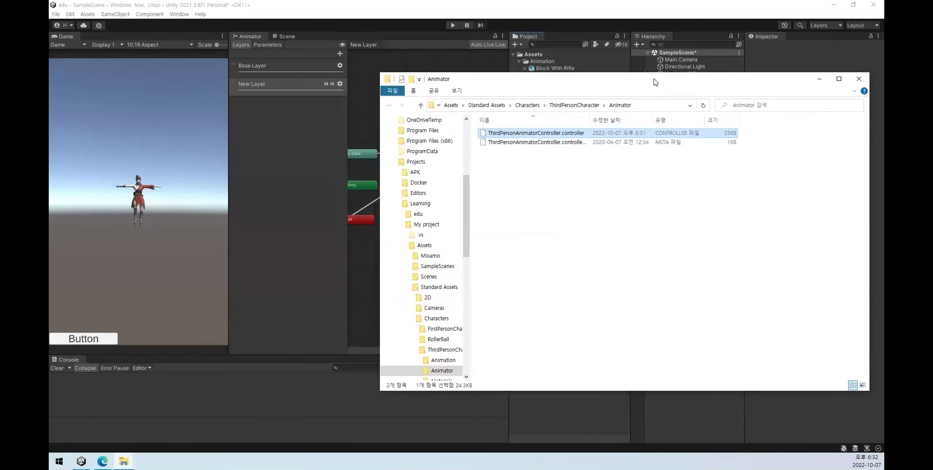
{"action": "left_click_drag", "start_coordinate": [658, 79], "coordinate": [620, 85]}
{"action": "left_click", "coordinate": [829, 86]}
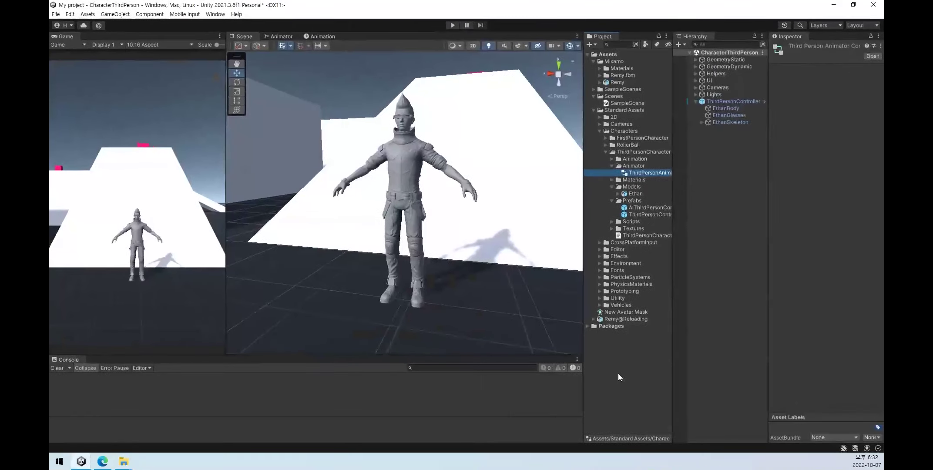
Set the Kachujin G Rosales model's rig to Humanoid and apply.
{"action": "left_click", "coordinate": [618, 374]}
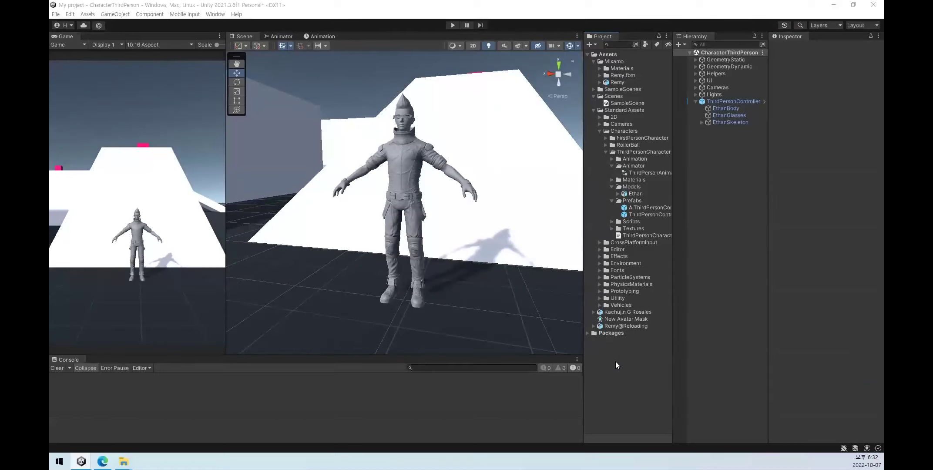
{"action": "left_click", "coordinate": [616, 313]}
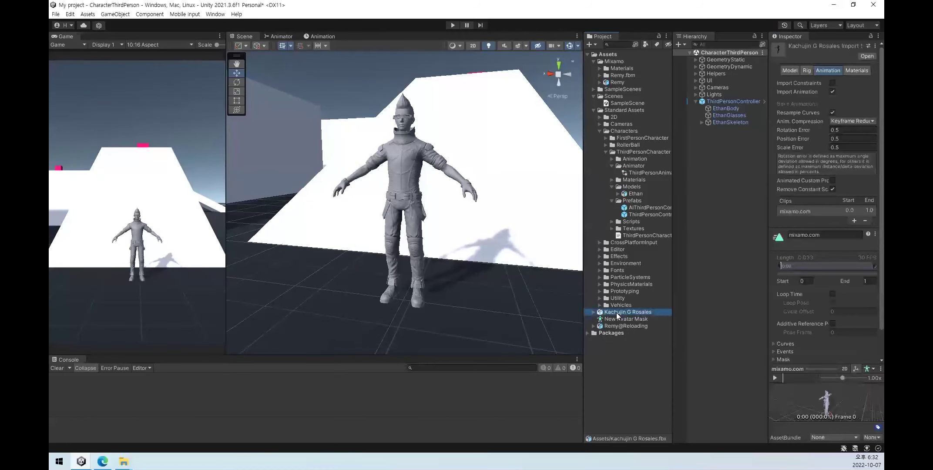
{"action": "left_click", "coordinate": [806, 70]}
{"action": "left_click", "coordinate": [855, 83]}
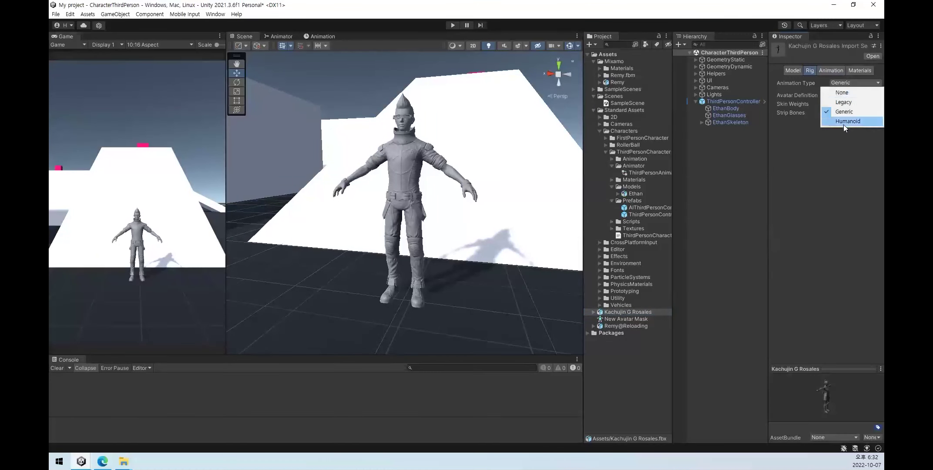
{"action": "left_click", "coordinate": [844, 124]}
{"action": "left_click", "coordinate": [872, 160]}
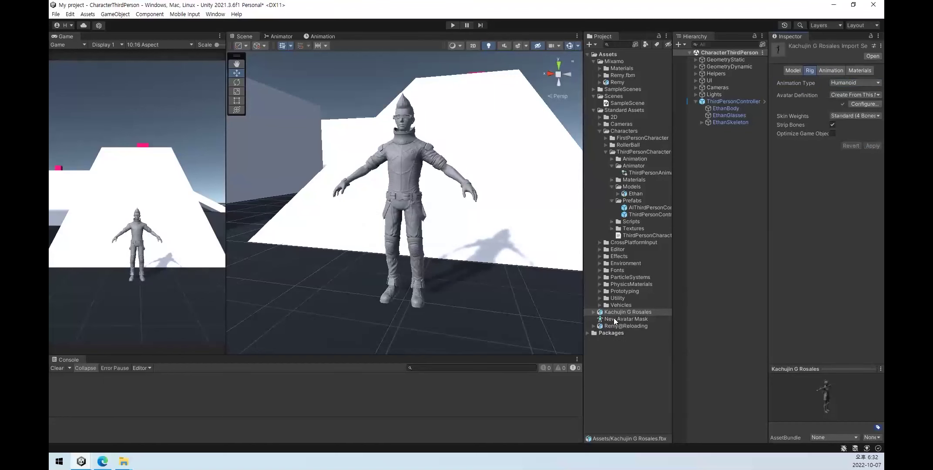
Import its materials as external Standard (Legacy) materials and fix the normal-map texture.
{"action": "left_click", "coordinate": [860, 70]}
{"action": "left_click", "coordinate": [861, 82]}
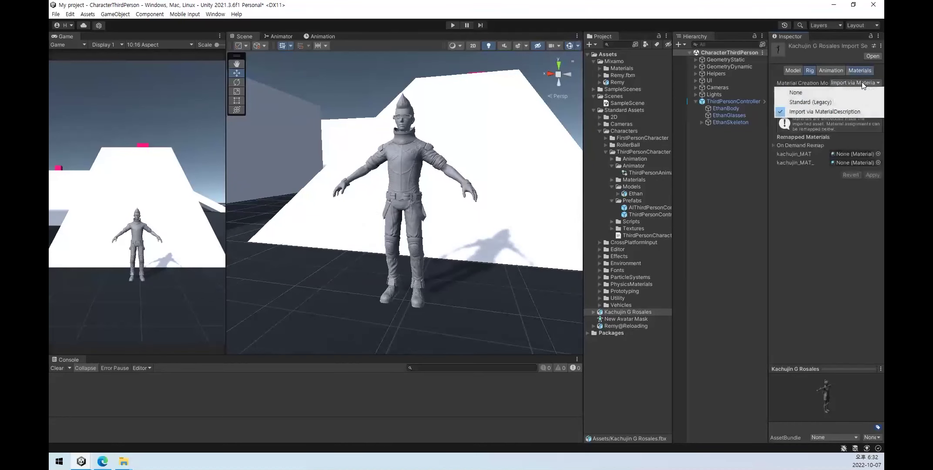
{"action": "left_click", "coordinate": [832, 100]}
{"action": "left_click", "coordinate": [854, 100]}
{"action": "left_click", "coordinate": [849, 117]}
{"action": "left_click", "coordinate": [872, 175]}
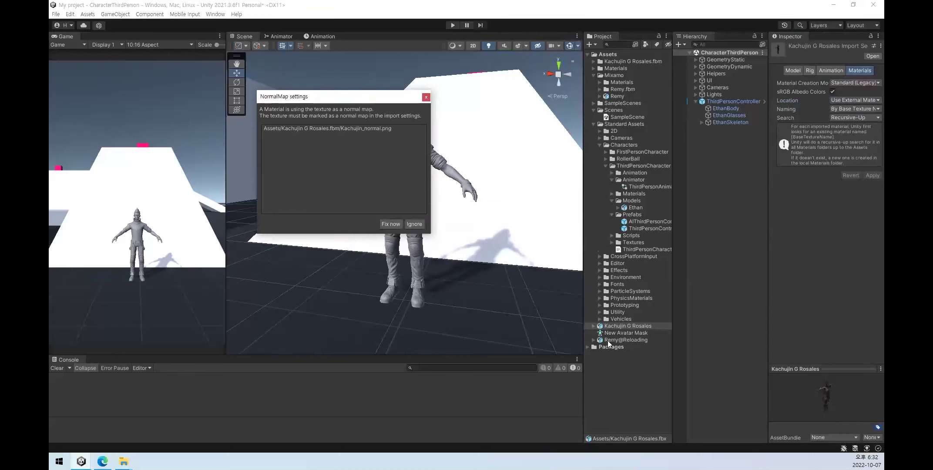
{"action": "left_click", "coordinate": [392, 222]}
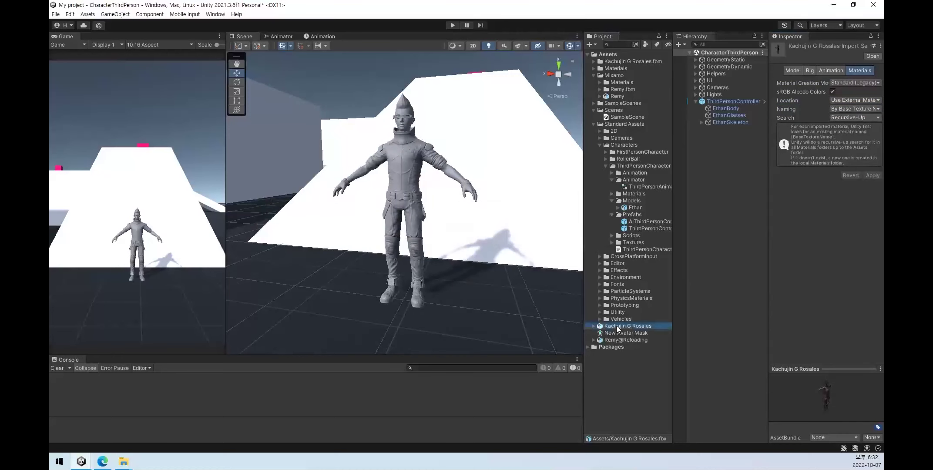
Place Kachujin G Rosales in the scene, toggling ThirdPersonController off and back on.
{"action": "left_click_drag", "start_coordinate": [616, 326], "coordinate": [714, 269]}
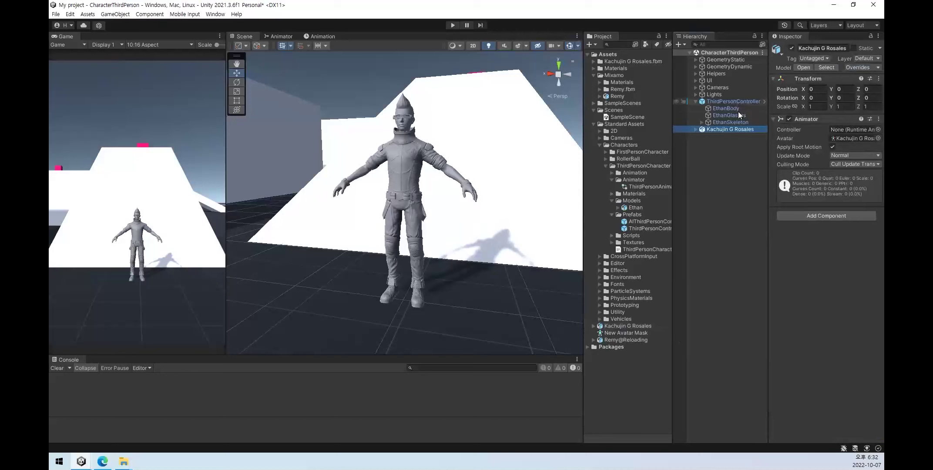
{"action": "left_click", "coordinate": [696, 101]}
{"action": "left_click", "coordinate": [719, 101]}
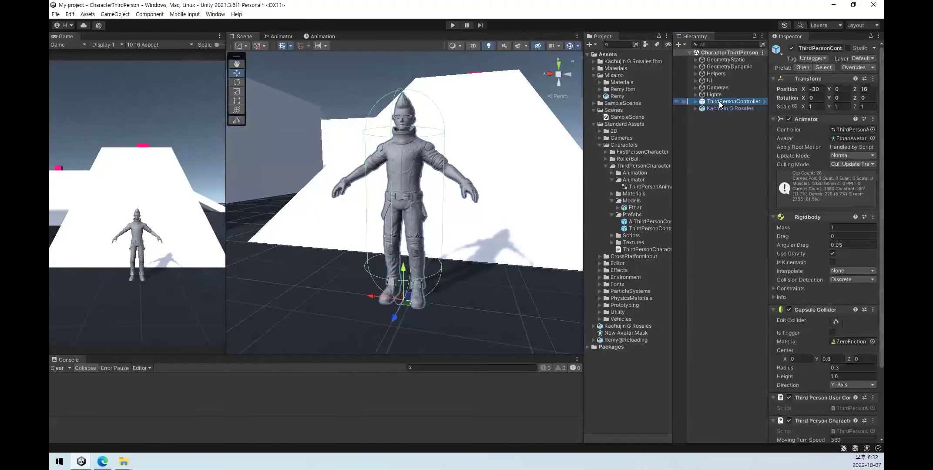
{"action": "left_click", "coordinate": [790, 48]}
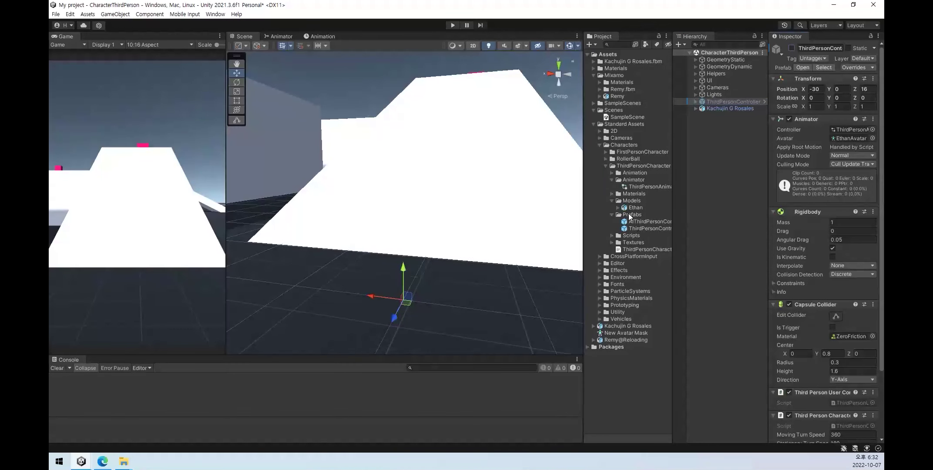
{"action": "left_click", "coordinate": [791, 48]}
{"action": "left_click", "coordinate": [719, 108]}
Remove Kachujin from this scene, create and open a New Scene, and place Kachujin there.
{"action": "key", "text": "Delete"}
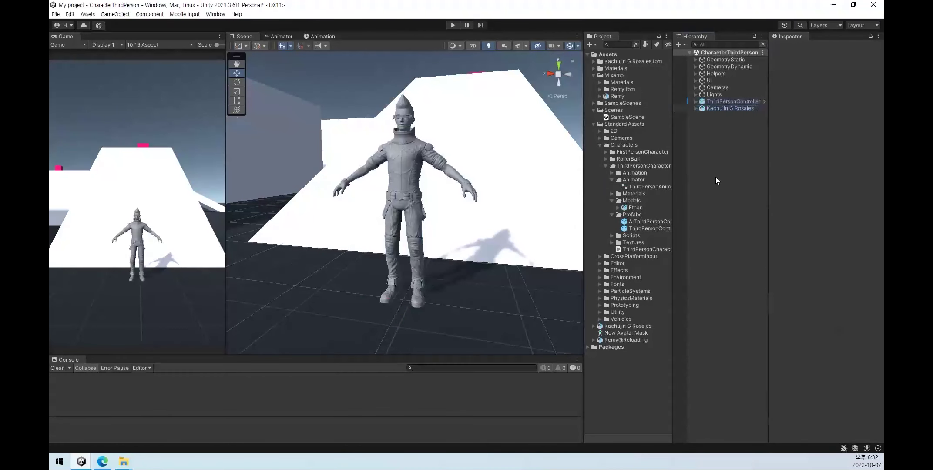
{"action": "right_click", "coordinate": [621, 391]}
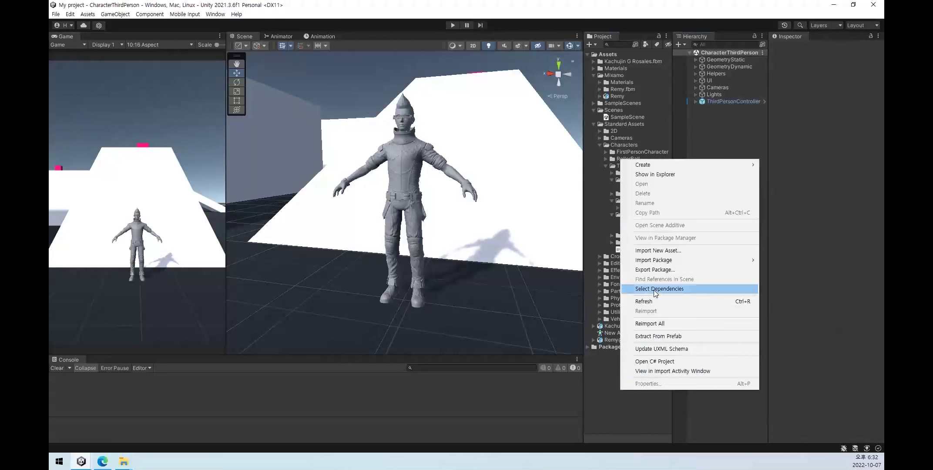
{"action": "mouse_move", "coordinate": [696, 165]}
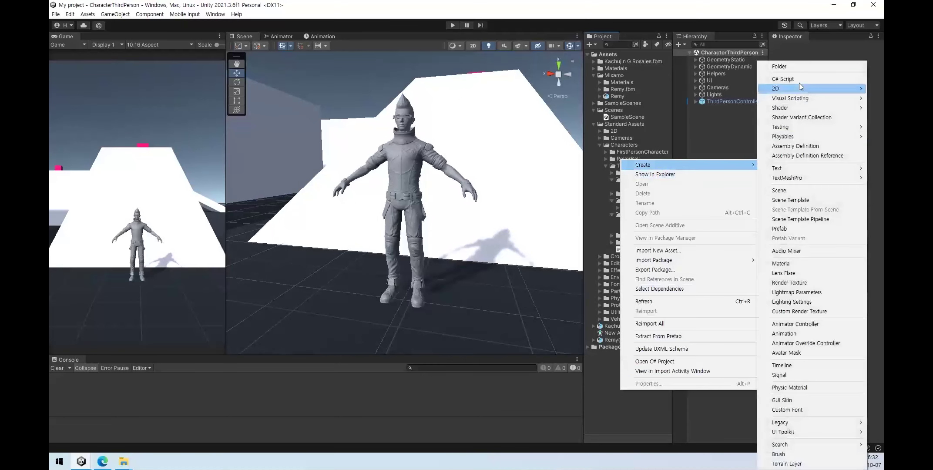
{"action": "left_click", "coordinate": [808, 191]}
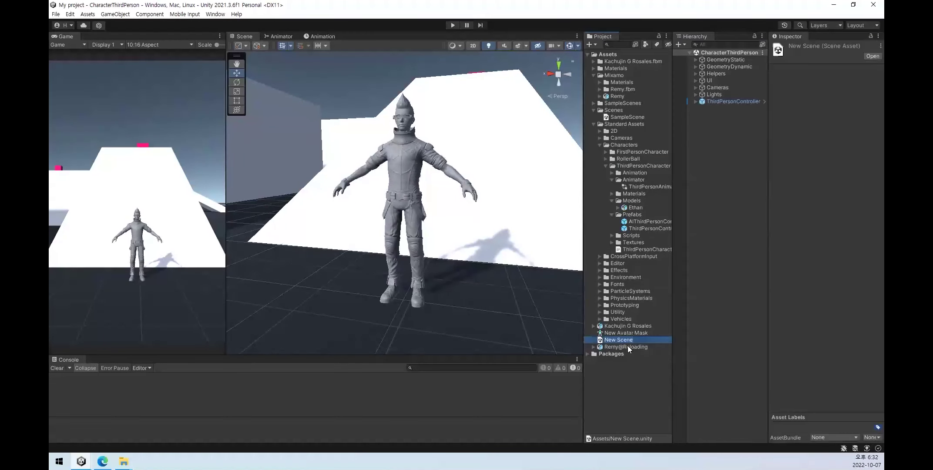
{"action": "double_click", "coordinate": [624, 339]}
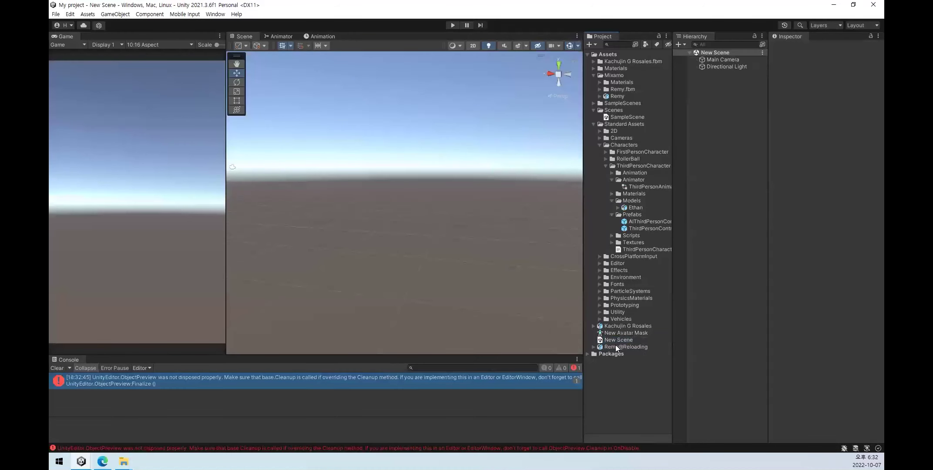
{"action": "left_click_drag", "start_coordinate": [620, 326], "coordinate": [722, 215]}
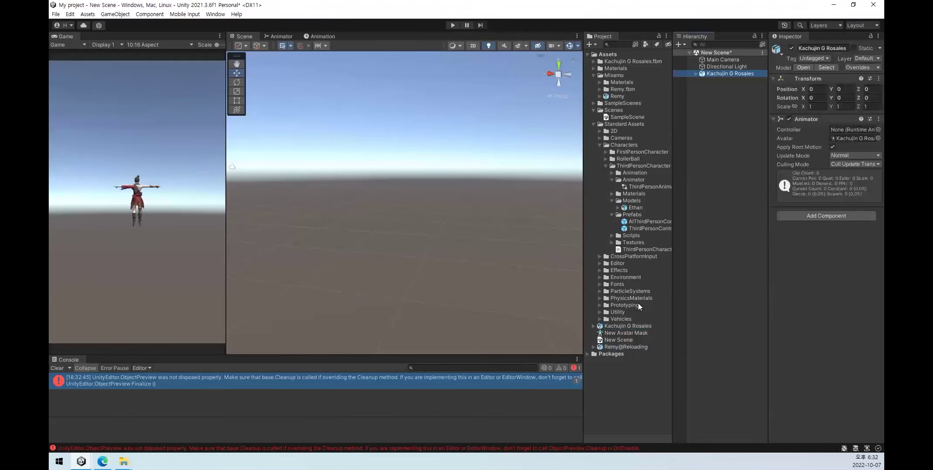
{"action": "left_click", "coordinate": [695, 132]}
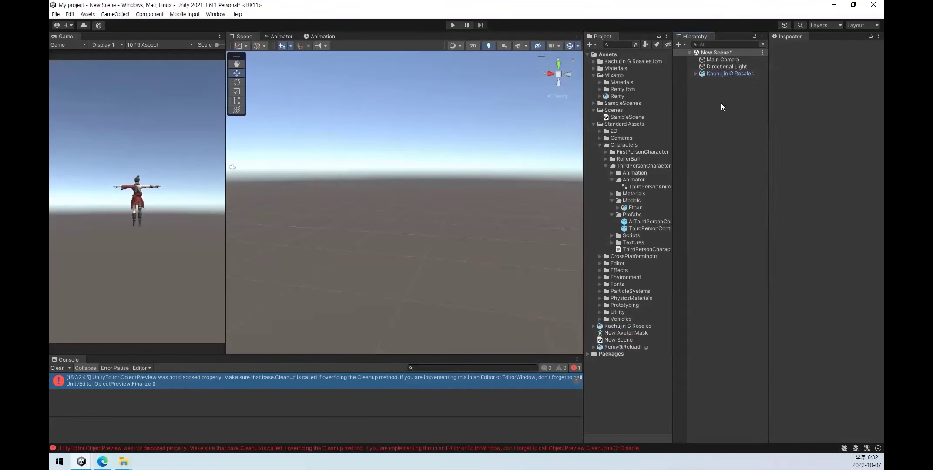
Add a 3D Plane and reset its transform to the origin.
{"action": "right_click", "coordinate": [721, 103]}
{"action": "mouse_move", "coordinate": [754, 218]}
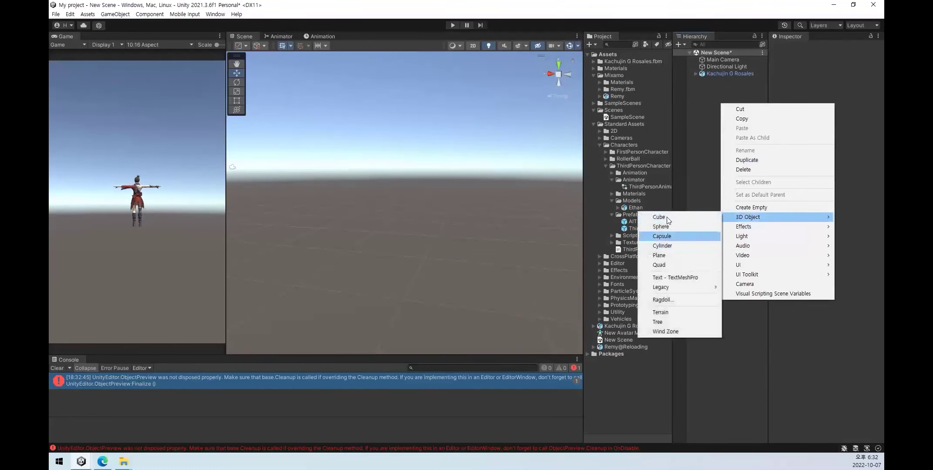
{"action": "left_click", "coordinate": [661, 255]}
{"action": "left_click", "coordinate": [725, 86]}
{"action": "left_click", "coordinate": [723, 82]}
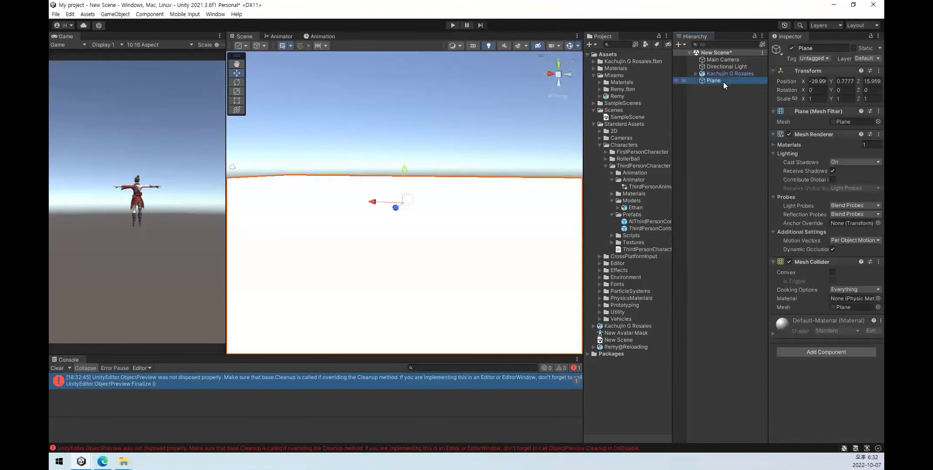
{"action": "left_click", "coordinate": [878, 70]}
{"action": "left_click", "coordinate": [847, 118]}
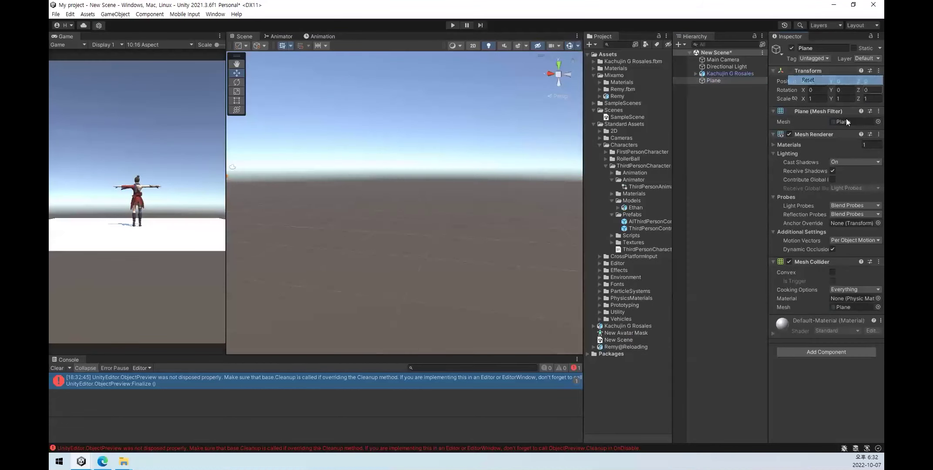
{"action": "left_click", "coordinate": [733, 147]}
{"action": "left_click", "coordinate": [739, 72]}
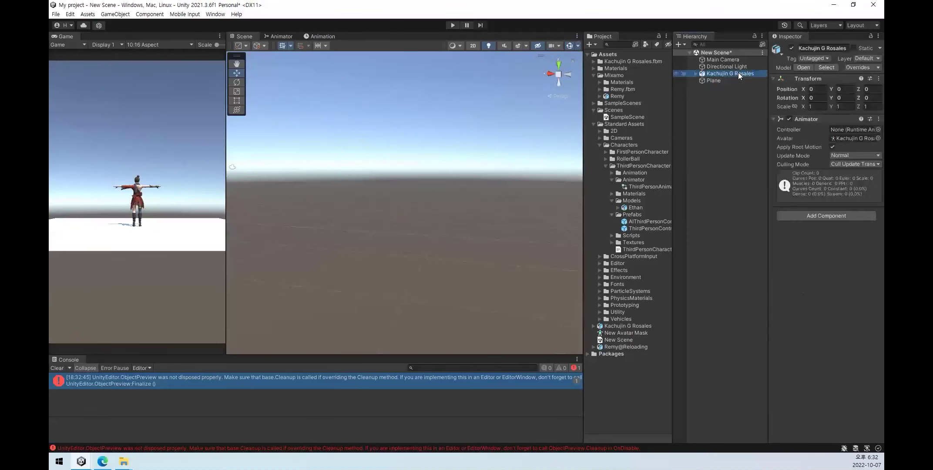
{"action": "left_click", "coordinate": [736, 82]}
{"action": "left_click", "coordinate": [721, 72]}
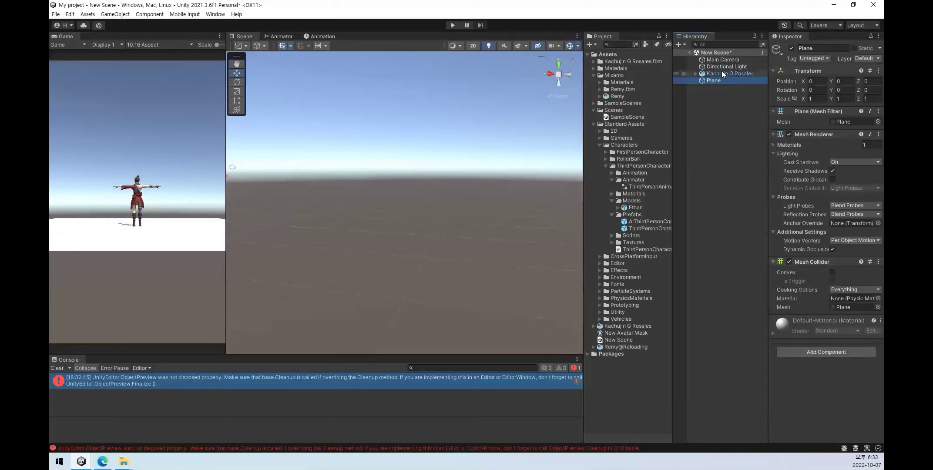
Open the ThirdPersonController prefab's Properties in a separate window, with Kachujin selected.
{"action": "left_click", "coordinate": [824, 218]}
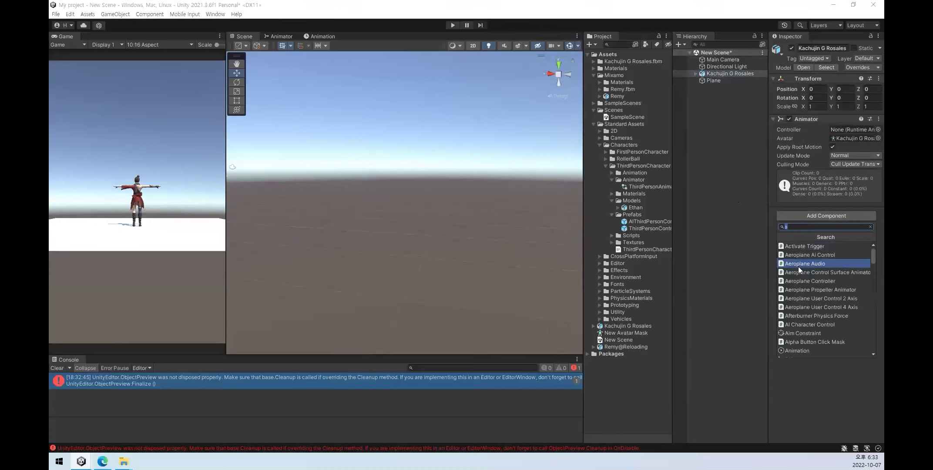
{"action": "left_click", "coordinate": [718, 174]}
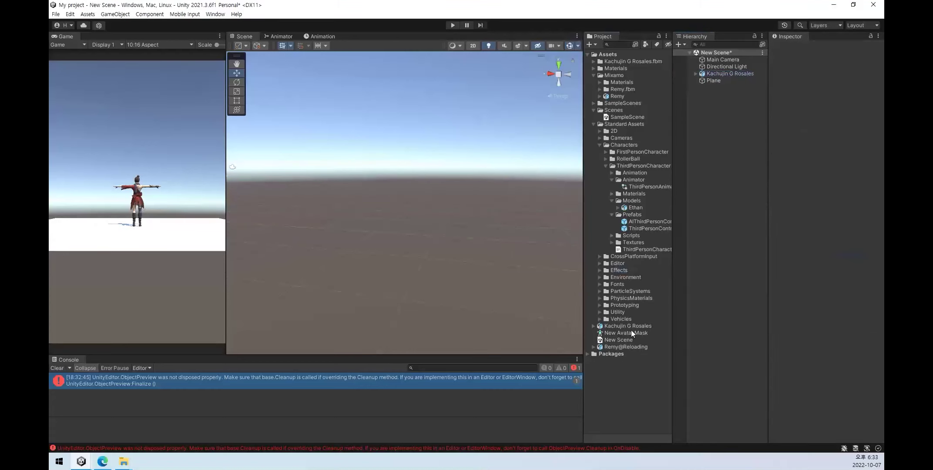
{"action": "left_click", "coordinate": [641, 228]}
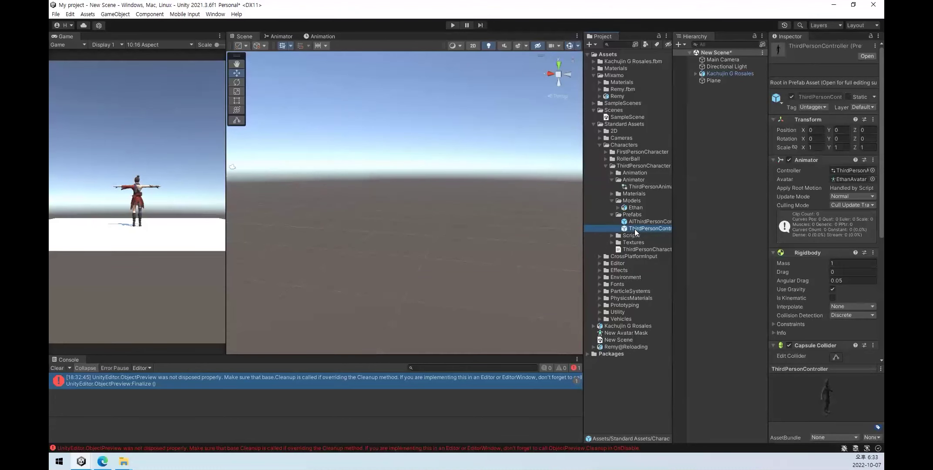
{"action": "right_click", "coordinate": [651, 229]}
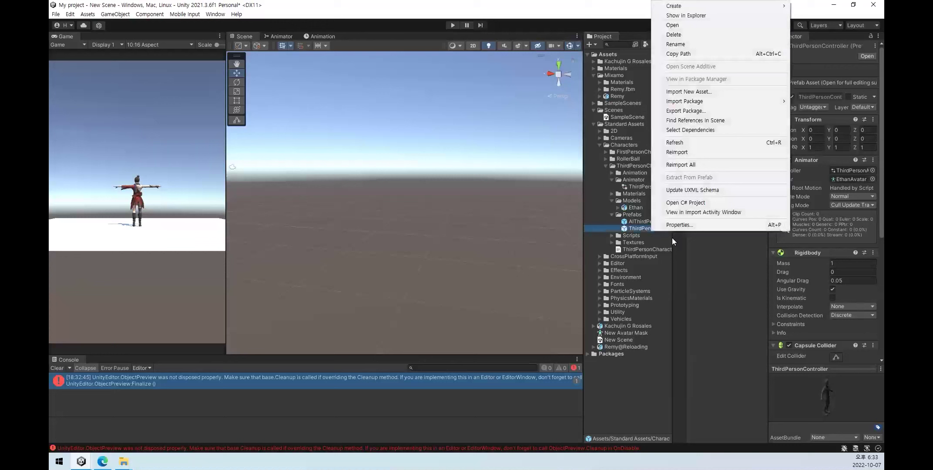
{"action": "left_click", "coordinate": [679, 225]}
{"action": "left_click", "coordinate": [718, 80]}
{"action": "left_click", "coordinate": [719, 73]}
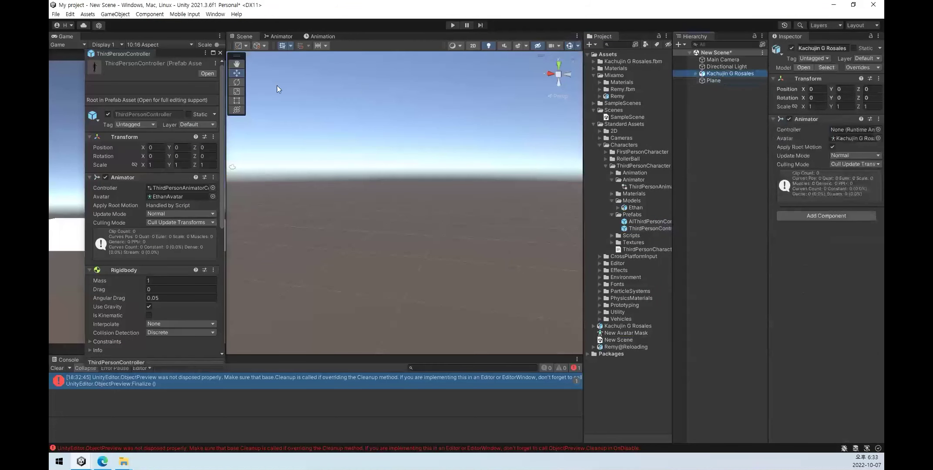
Dock the prefab's Properties window and give Kachujin's Animator the ThirdPersonAnimatorController.
{"action": "left_click_drag", "start_coordinate": [147, 54], "coordinate": [187, 57]}
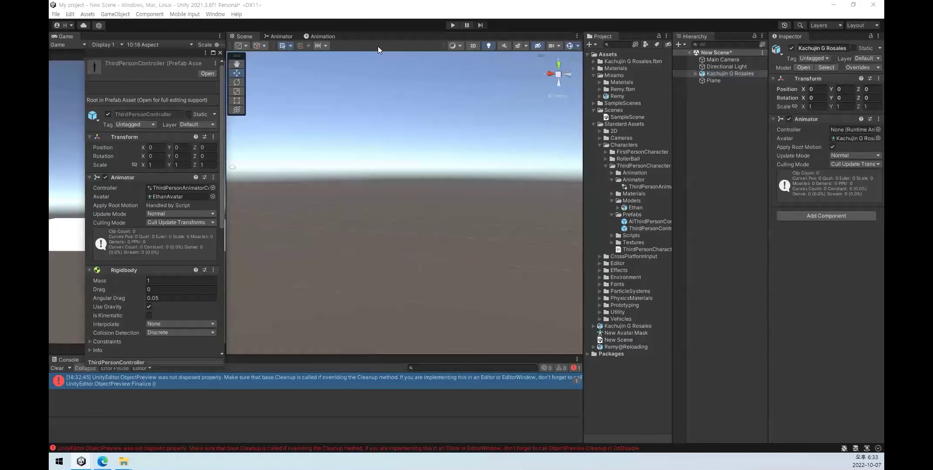
{"action": "left_click_drag", "start_coordinate": [179, 55], "coordinate": [618, 28]}
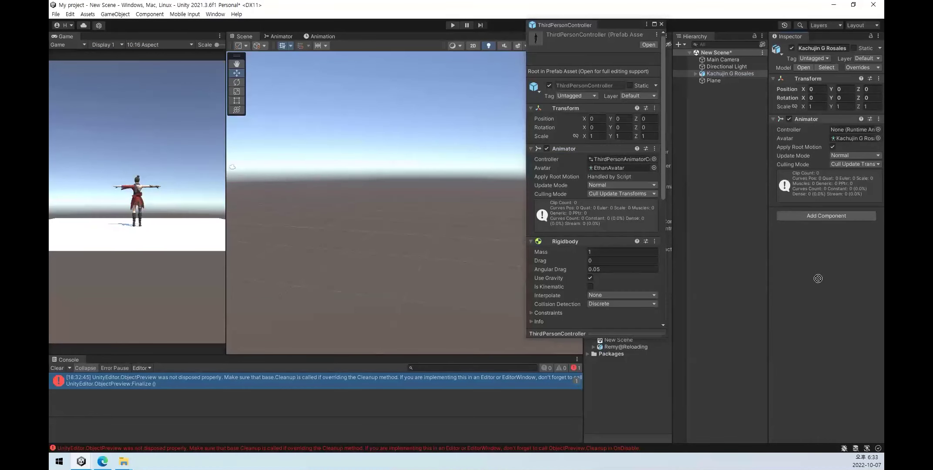
{"action": "left_click", "coordinate": [601, 159]}
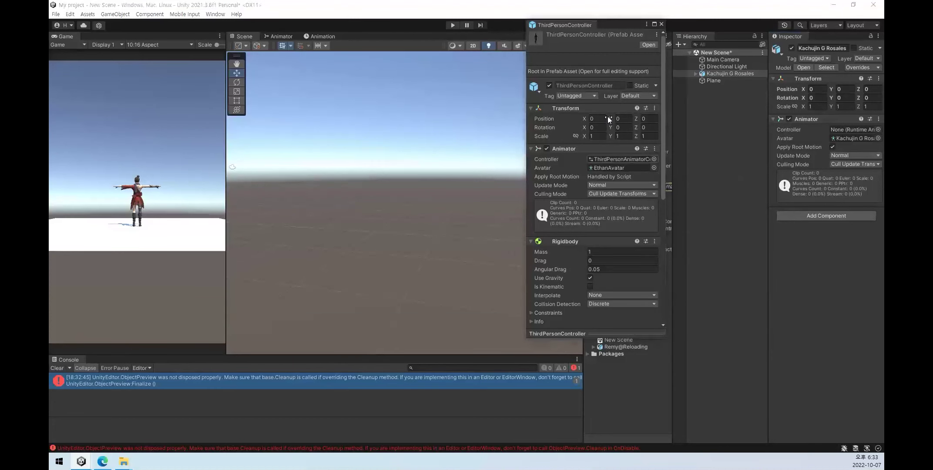
{"action": "left_click_drag", "start_coordinate": [611, 25], "coordinate": [602, 111]}
{"action": "left_click_drag", "start_coordinate": [642, 187], "coordinate": [851, 130]}
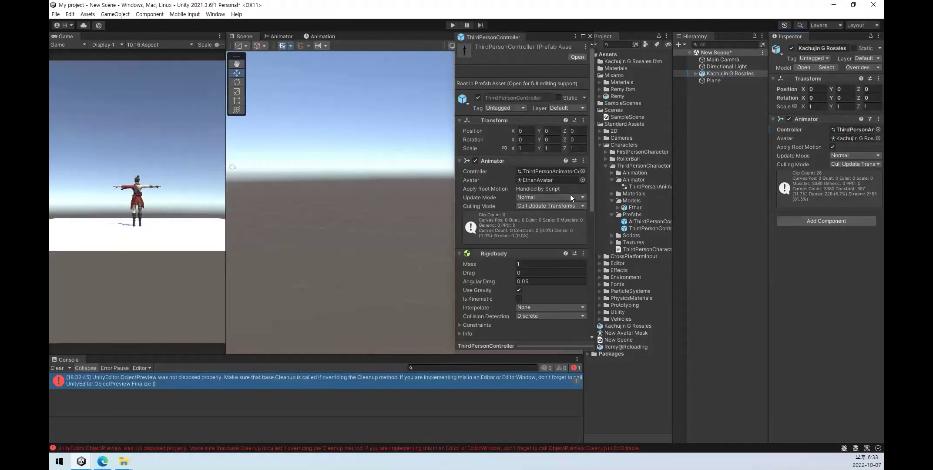
Add a Rigidbody and a Capsule Collider to Kachujin.
{"action": "left_click", "coordinate": [830, 221]}
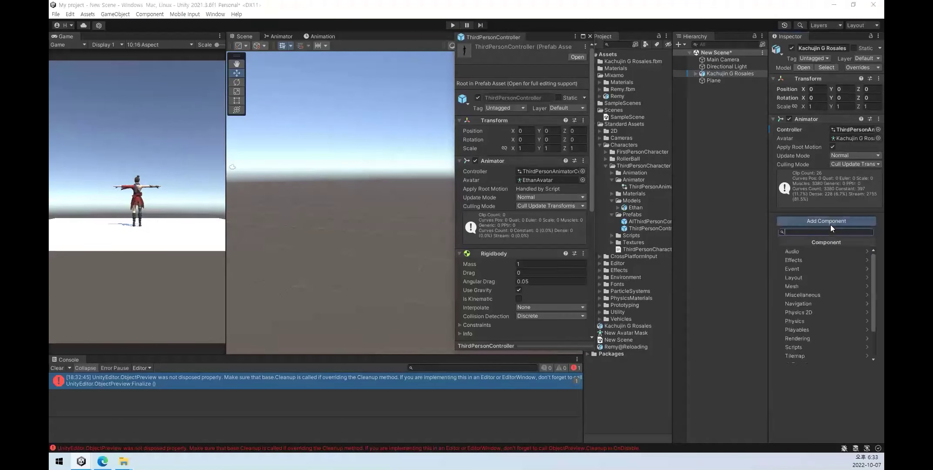
{"action": "type", "text": "rigi"}
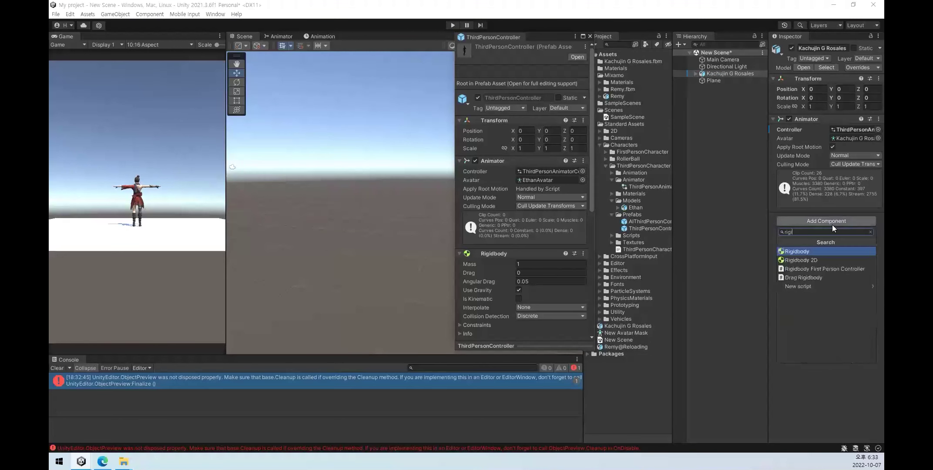
{"action": "left_click", "coordinate": [795, 252]}
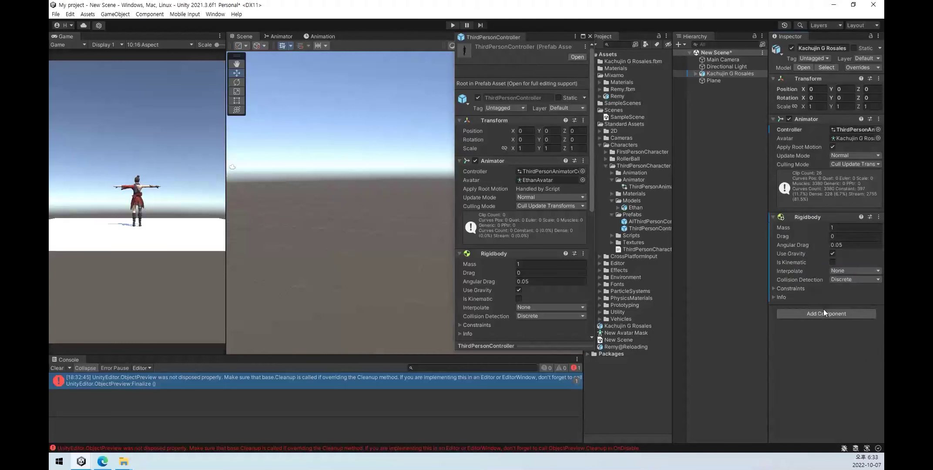
{"action": "scroll", "coordinate": [499, 295], "scroll_direction": "down", "scroll_amount": 3}
{"action": "scroll", "coordinate": [501, 294], "scroll_direction": "down", "scroll_amount": 1}
{"action": "scroll", "coordinate": [503, 291], "scroll_direction": "down", "scroll_amount": 3}
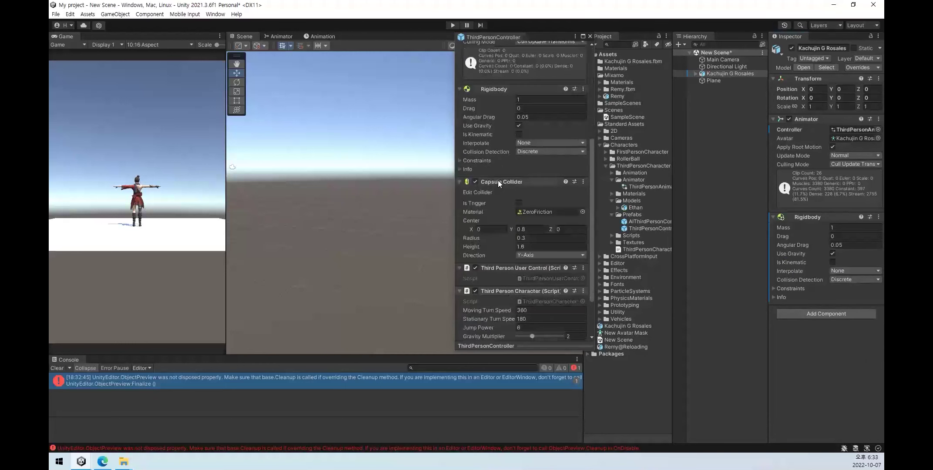
{"action": "left_click", "coordinate": [828, 313]}
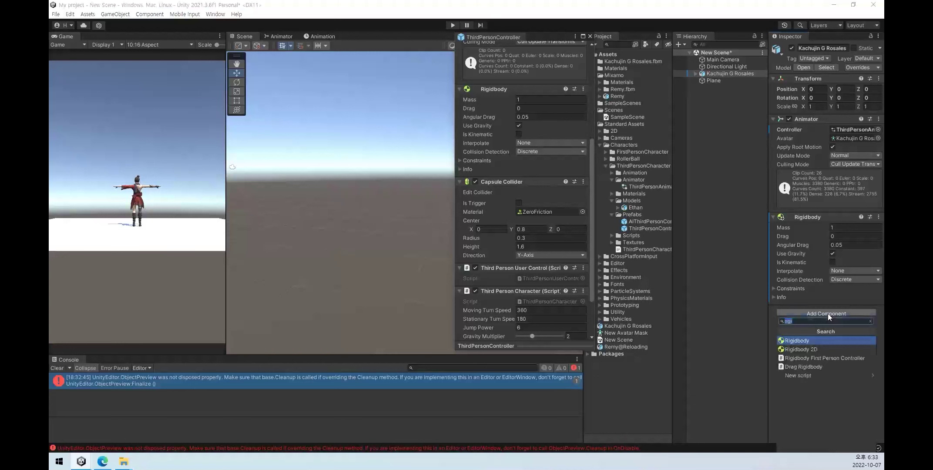
{"action": "type", "text": "cap"}
{"action": "key", "text": "Return"}
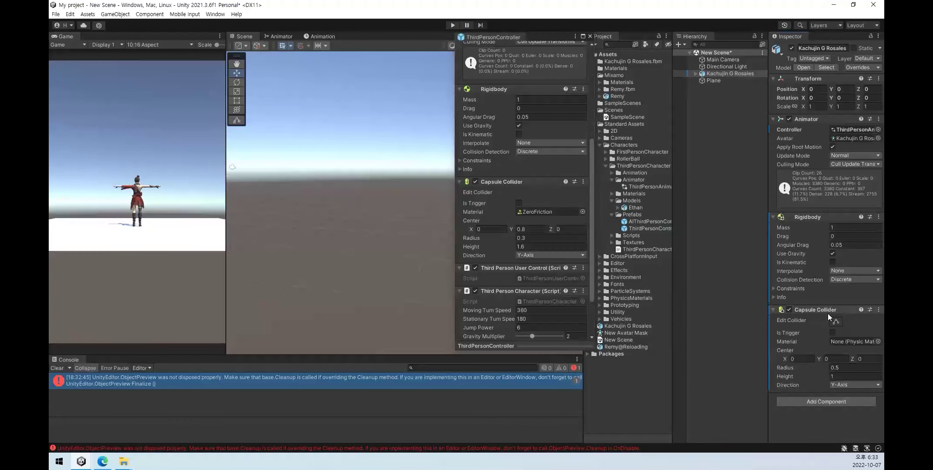
{"action": "scroll", "coordinate": [494, 222], "scroll_direction": "down", "scroll_amount": 1}
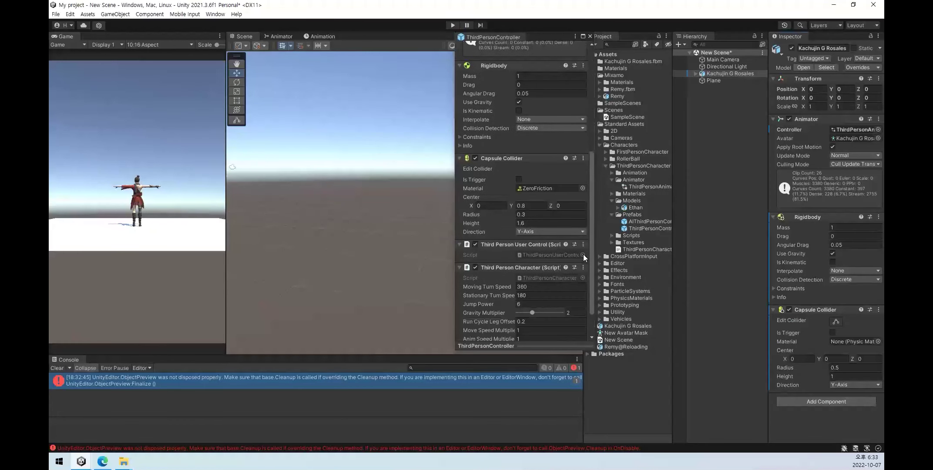
Give Kachujin's collider the ZeroFriction material and the prefab's values: center Y 0.8, radius 0.3, height 1.6.
{"action": "left_click", "coordinate": [538, 189]}
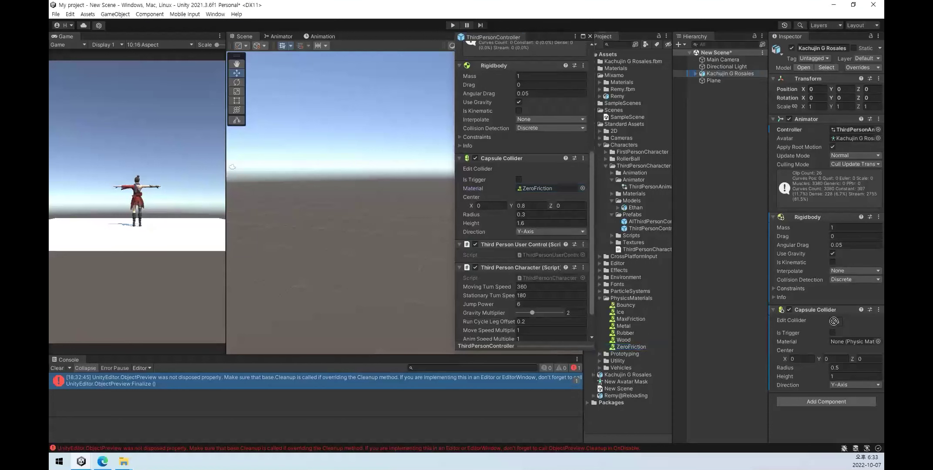
{"action": "left_click_drag", "start_coordinate": [833, 320], "coordinate": [853, 342]}
{"action": "left_click", "coordinate": [583, 159]}
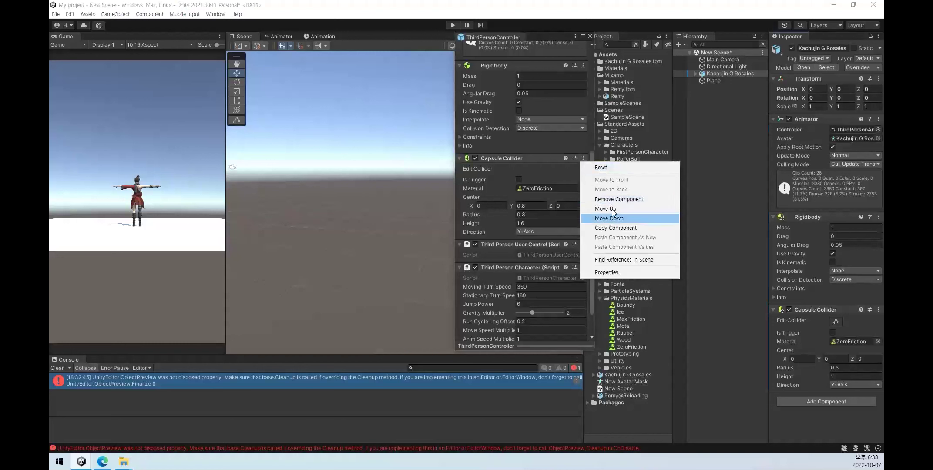
{"action": "left_click", "coordinate": [615, 228]}
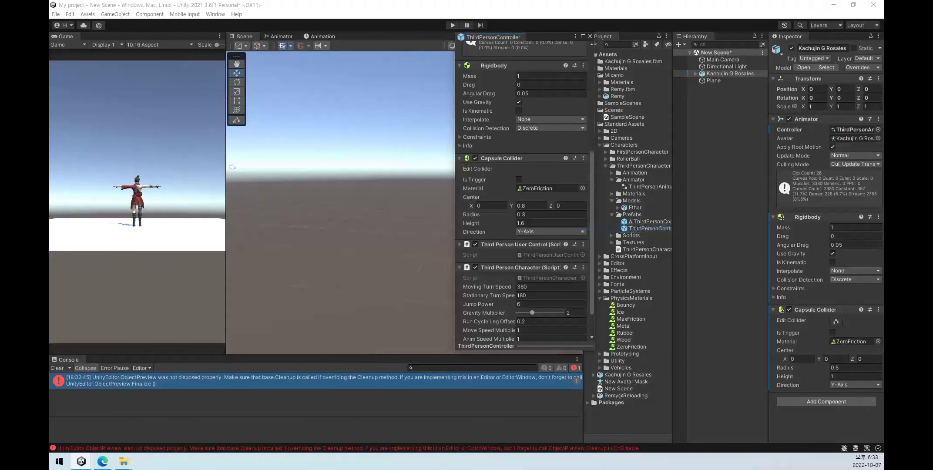
{"action": "left_click", "coordinate": [879, 310]}
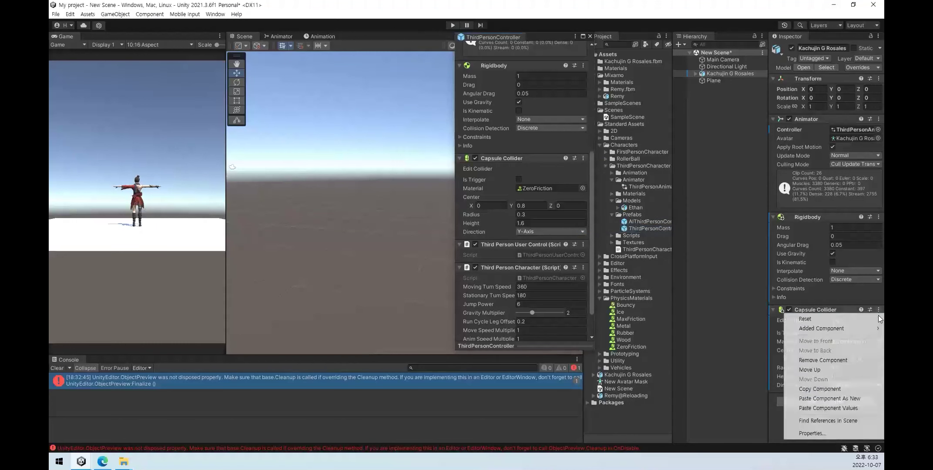
{"action": "left_click", "coordinate": [836, 407]}
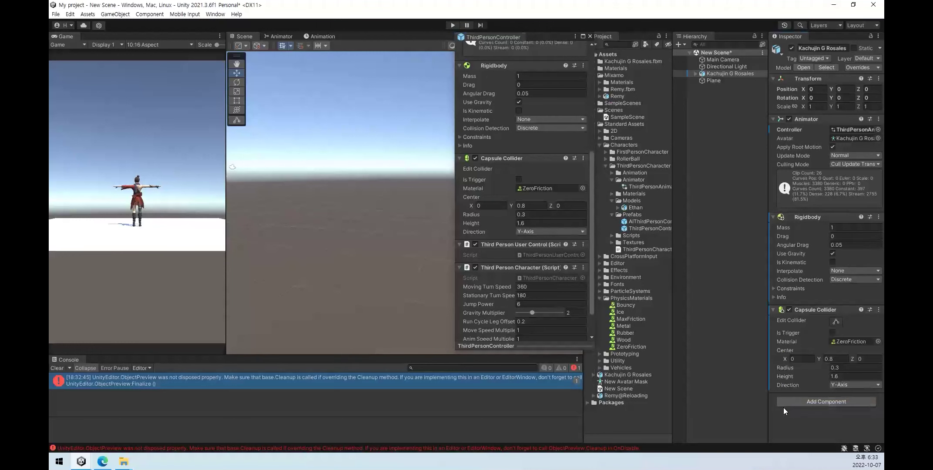
{"action": "scroll", "coordinate": [486, 283], "scroll_direction": "down", "scroll_amount": 3}
{"action": "left_click_drag", "start_coordinate": [496, 224], "coordinate": [803, 413]}
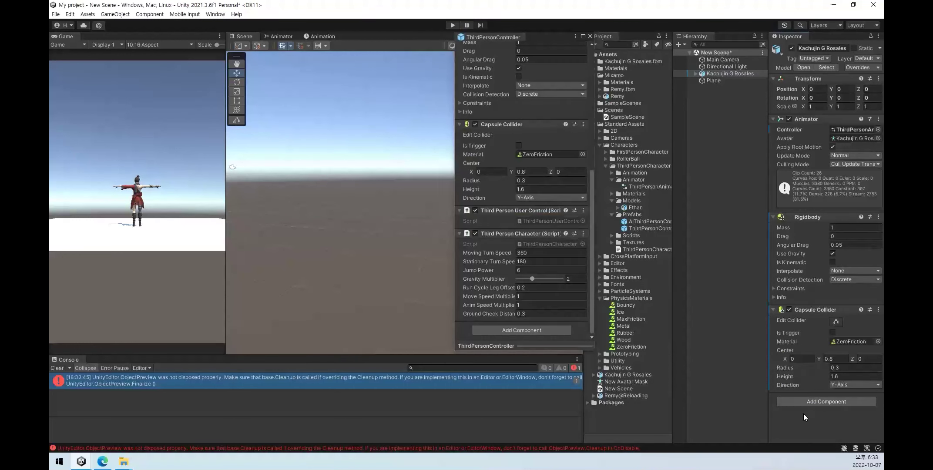
Add the Third Person User Control and Third Person Character scripts to Kachujin.
{"action": "left_click", "coordinate": [808, 401]}
{"action": "type", "text": "th"}
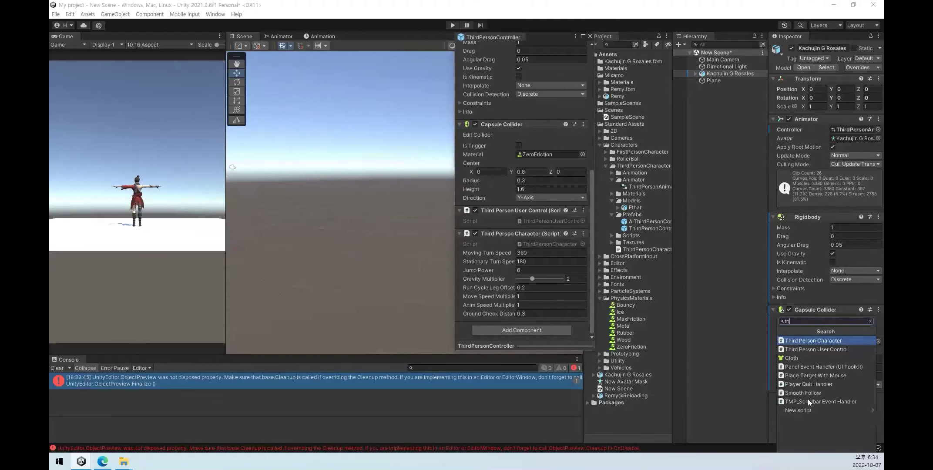
{"action": "left_click", "coordinate": [817, 348]}
{"action": "scroll", "coordinate": [776, 352], "scroll_direction": "down", "scroll_amount": 3}
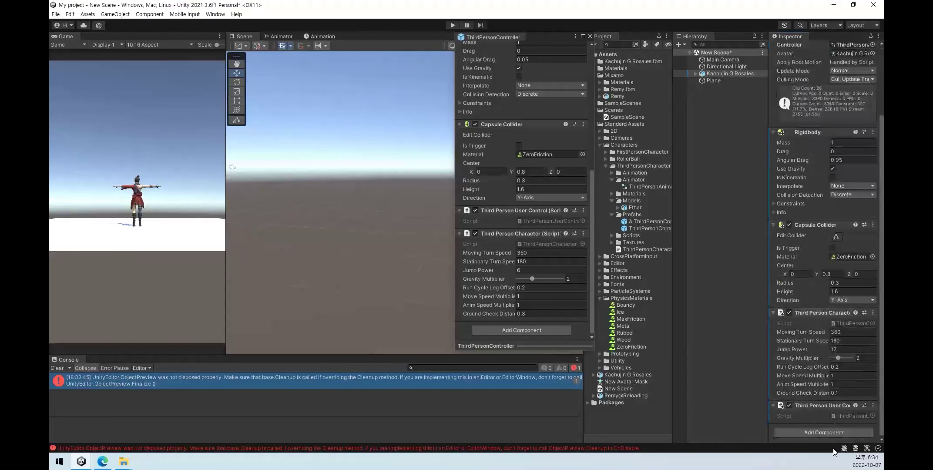
{"action": "left_click", "coordinate": [819, 431]}
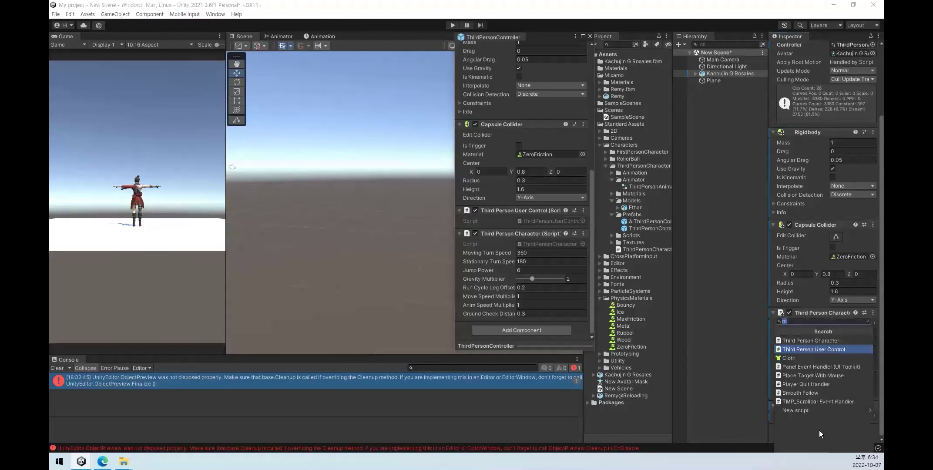
{"action": "left_click", "coordinate": [820, 342]}
{"action": "scroll", "coordinate": [797, 405], "scroll_direction": "down", "scroll_amount": 3}
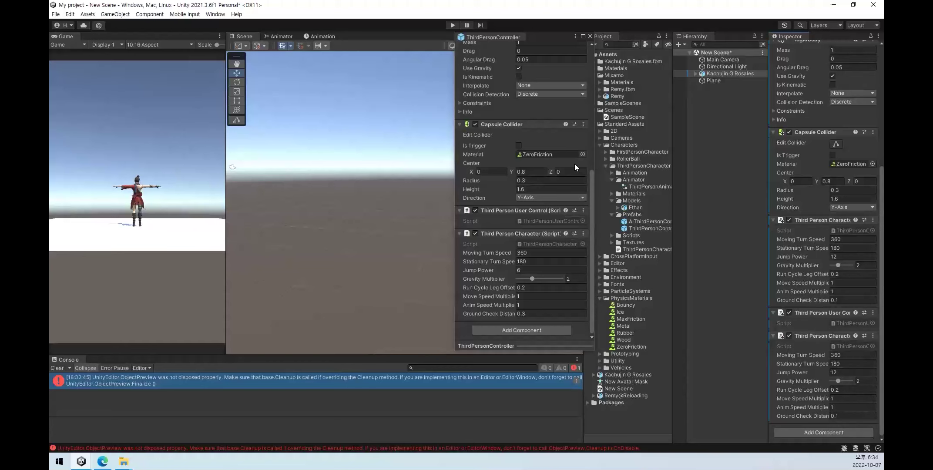
Run Play mode briefly to test Kachujin, then stop it.
{"action": "left_click", "coordinate": [453, 25]}
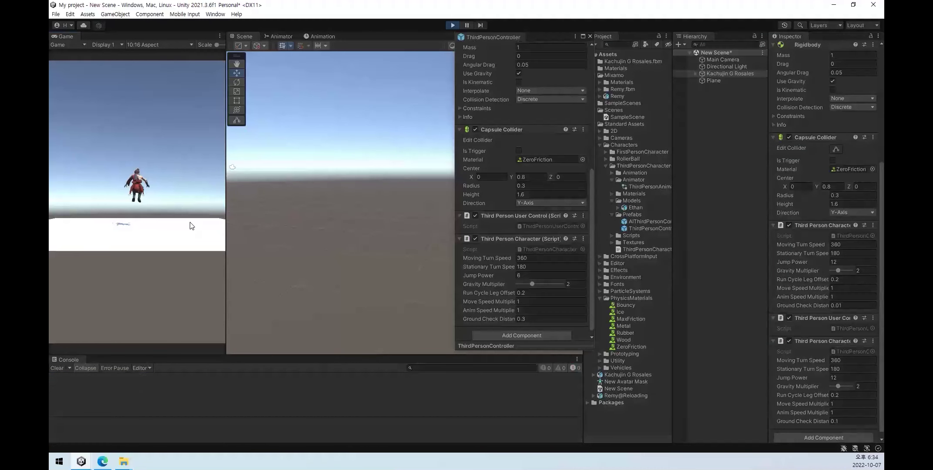
{"action": "left_click", "coordinate": [452, 25]}
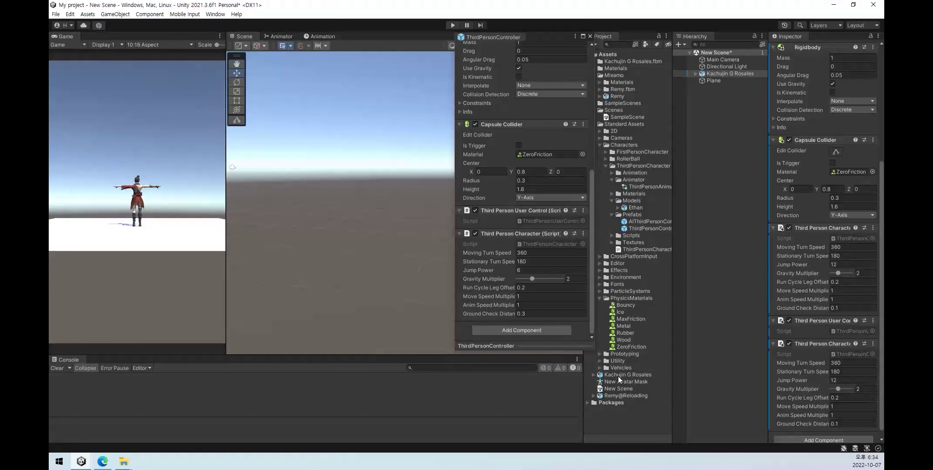
{"action": "scroll", "coordinate": [793, 313], "scroll_direction": "up", "scroll_amount": 5}
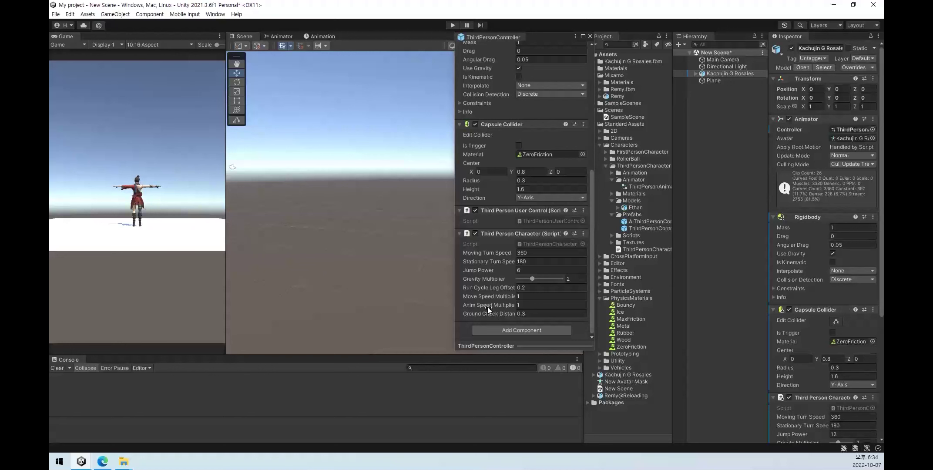
{"action": "scroll", "coordinate": [486, 300], "scroll_direction": "up", "scroll_amount": 3}
{"action": "scroll", "coordinate": [485, 295], "scroll_direction": "up", "scroll_amount": 3}
{"action": "scroll", "coordinate": [485, 293], "scroll_direction": "up", "scroll_amount": 2}
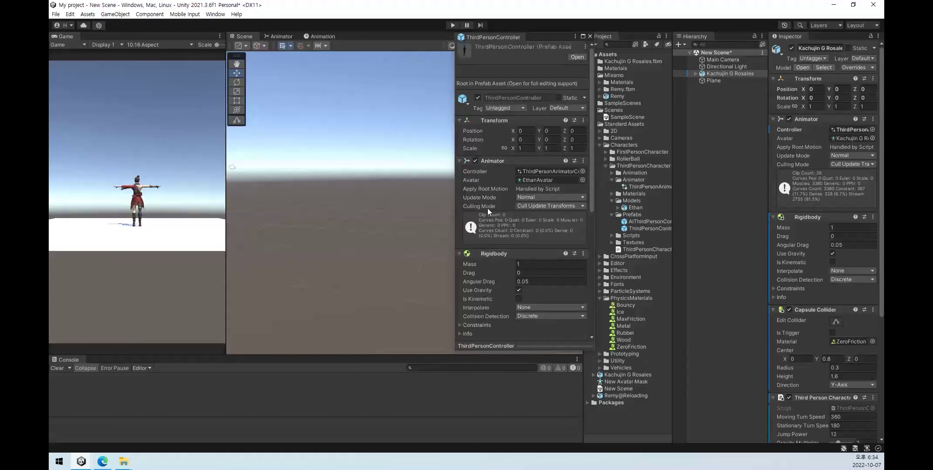
Open ThirdPersonAnimatorController's state graph showing its Layers view.
{"action": "left_click", "coordinate": [855, 130]}
{"action": "left_click", "coordinate": [641, 187]}
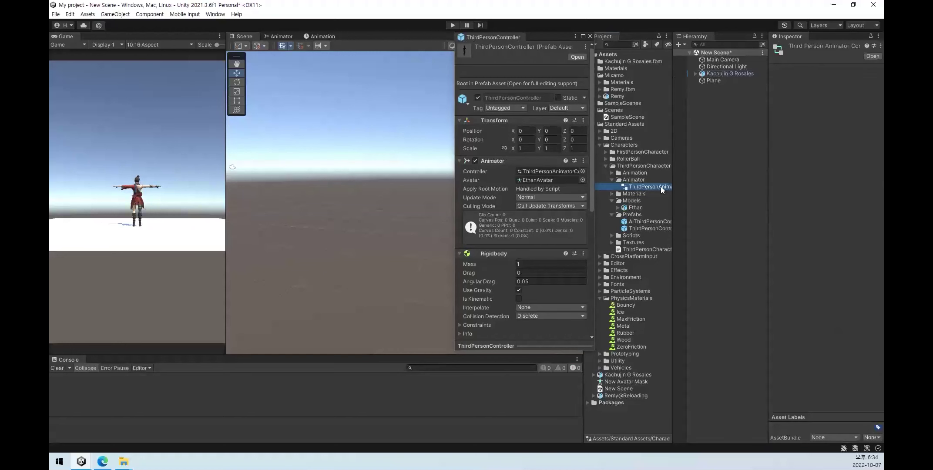
{"action": "double_click", "coordinate": [648, 186]}
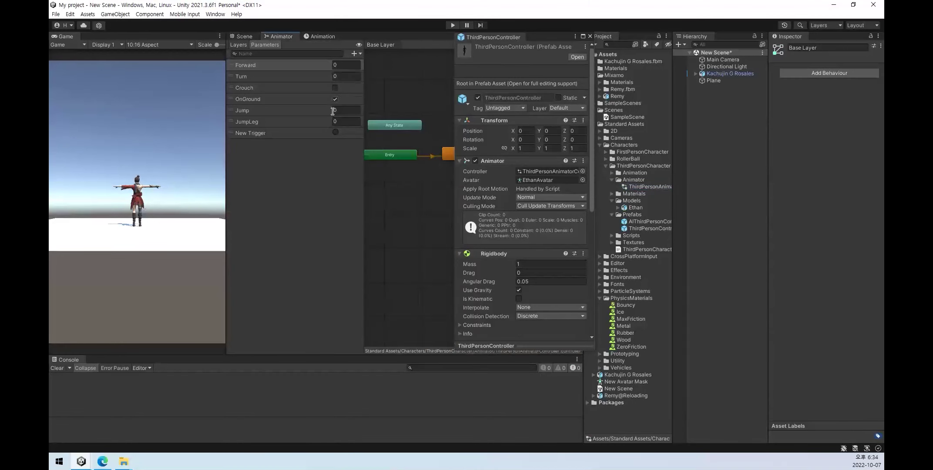
{"action": "left_click", "coordinate": [238, 45]}
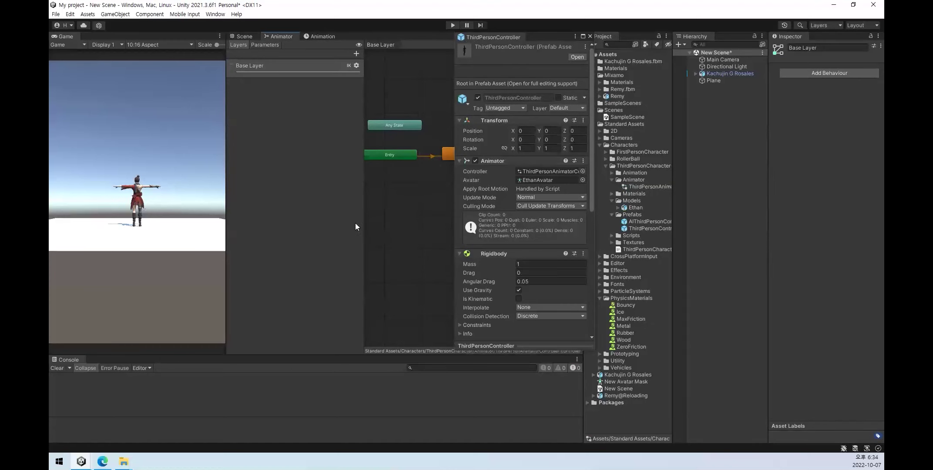
Close the floating prefab inspector and compare Kachujin G Rosales with the ThirdPersonController prefab.
{"action": "left_click_drag", "start_coordinate": [556, 37], "coordinate": [370, 105]}
{"action": "left_click", "coordinate": [384, 113]}
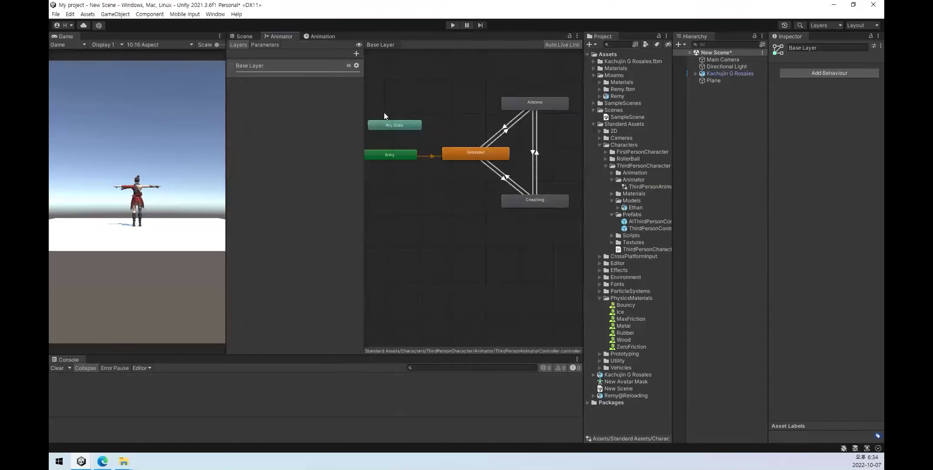
{"action": "left_click", "coordinate": [732, 155]}
{"action": "left_click", "coordinate": [732, 74]}
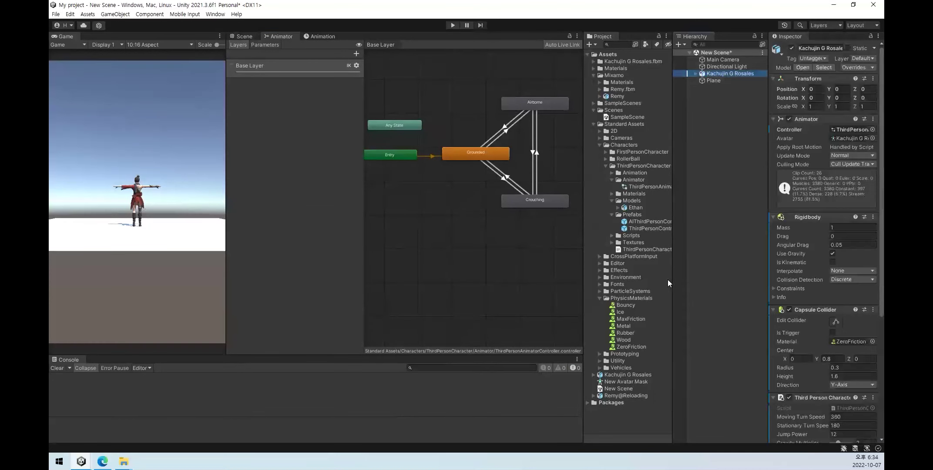
{"action": "left_click", "coordinate": [649, 229]}
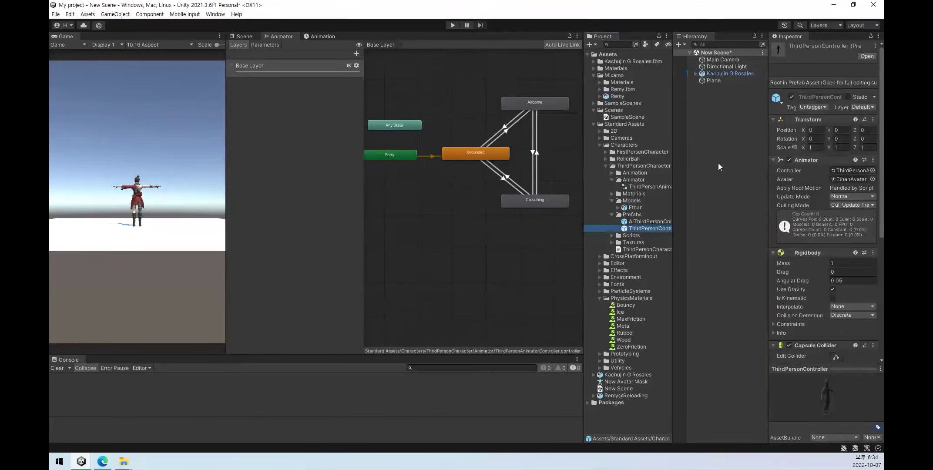
{"action": "left_click", "coordinate": [719, 74]}
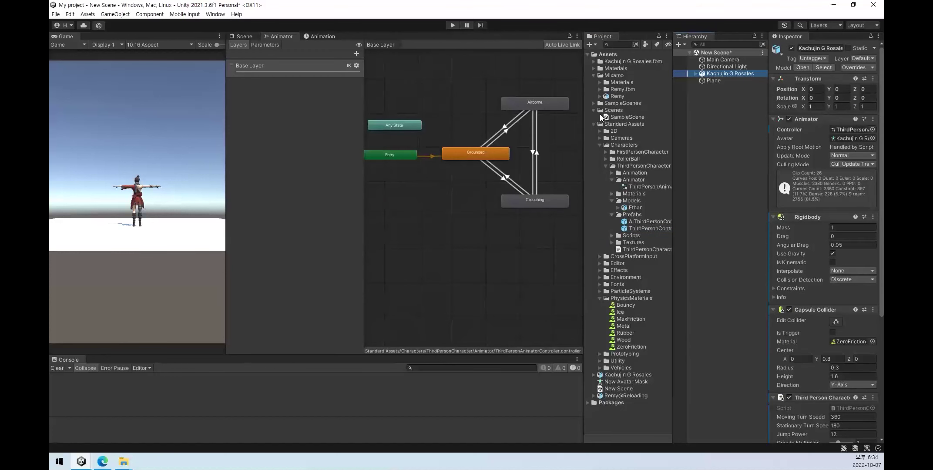
Open SampleScene, answering the unsaved-changes prompt.
{"action": "left_click", "coordinate": [631, 116]}
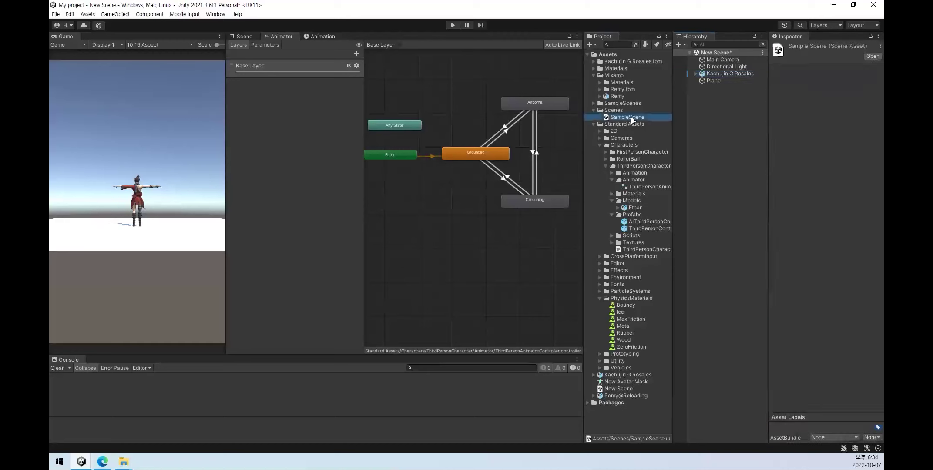
{"action": "double_click", "coordinate": [631, 117]}
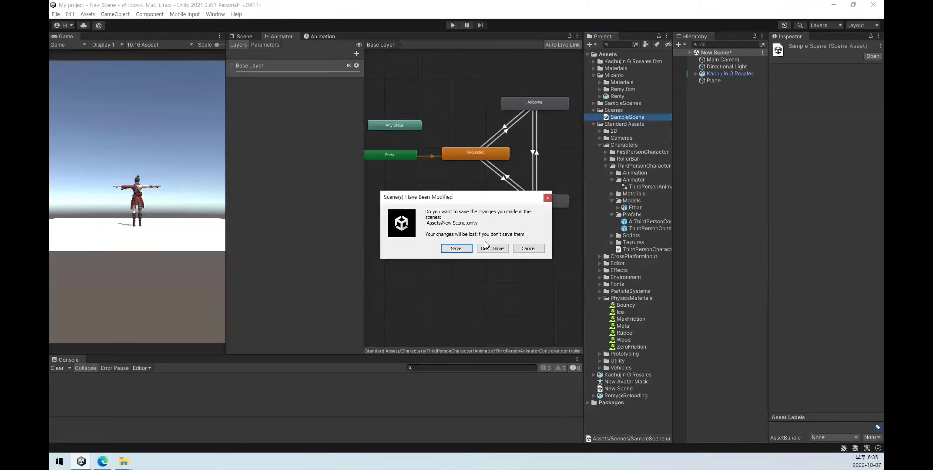
{"action": "left_click", "coordinate": [465, 249]}
Expand SampleScenes > Scenes and select a CharacterThirdPerson demo scene.
{"action": "left_click", "coordinate": [589, 104]}
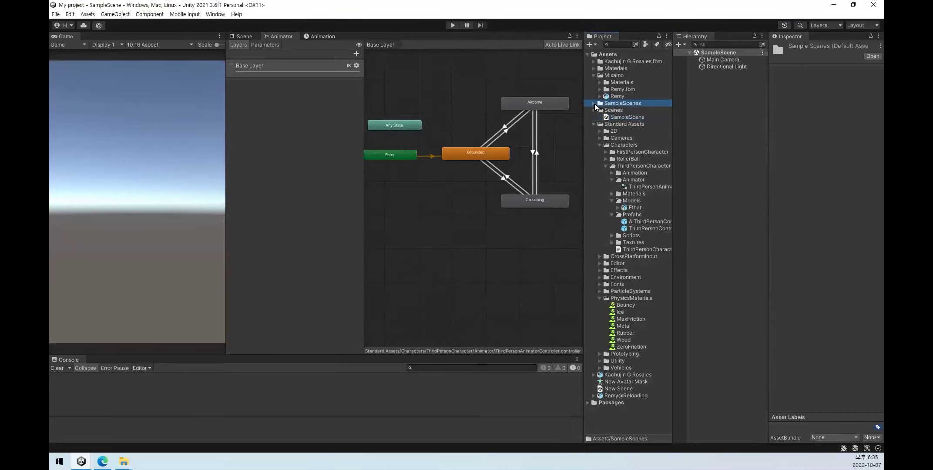
{"action": "left_click", "coordinate": [594, 103]}
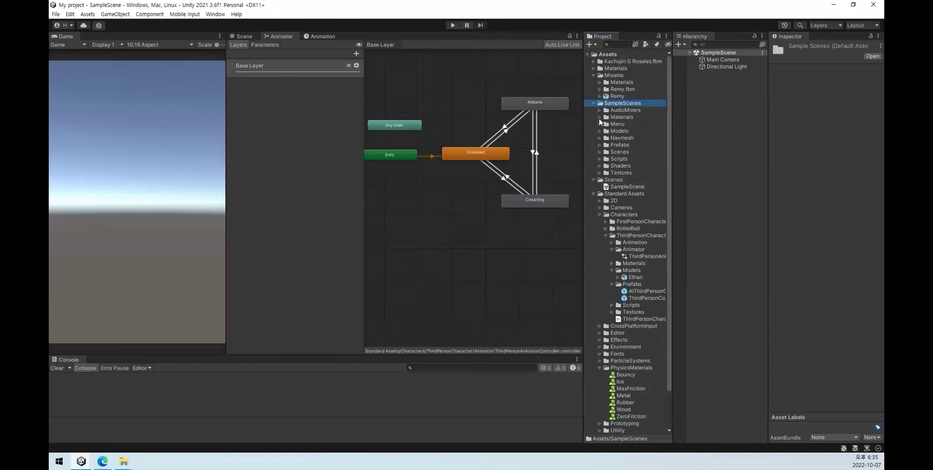
{"action": "left_click", "coordinate": [600, 152]}
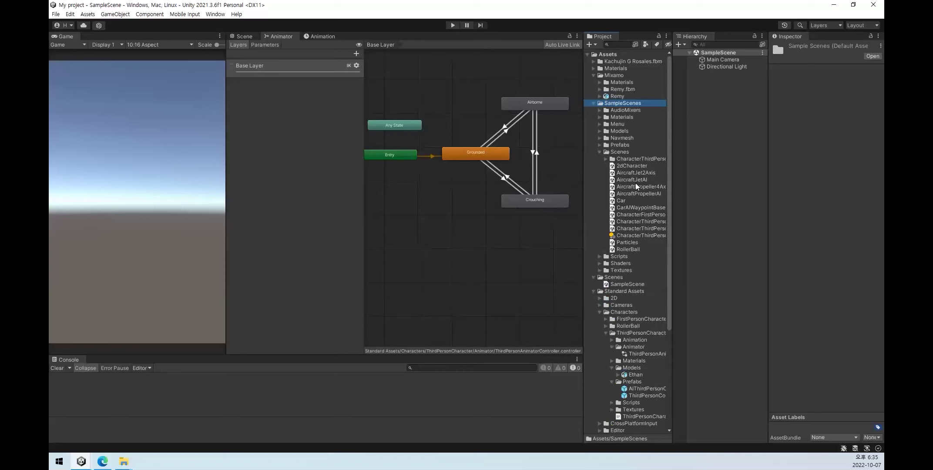
{"action": "left_click", "coordinate": [641, 228]}
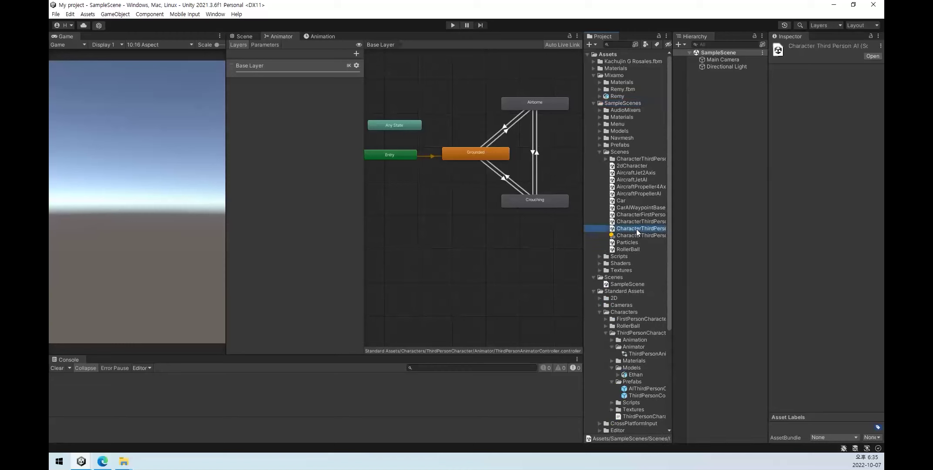
Open the CharacterThirdPerson demo and inspect its ThirdPersonController's tag, layer and components.
{"action": "double_click", "coordinate": [638, 222]}
{"action": "left_click", "coordinate": [724, 100]}
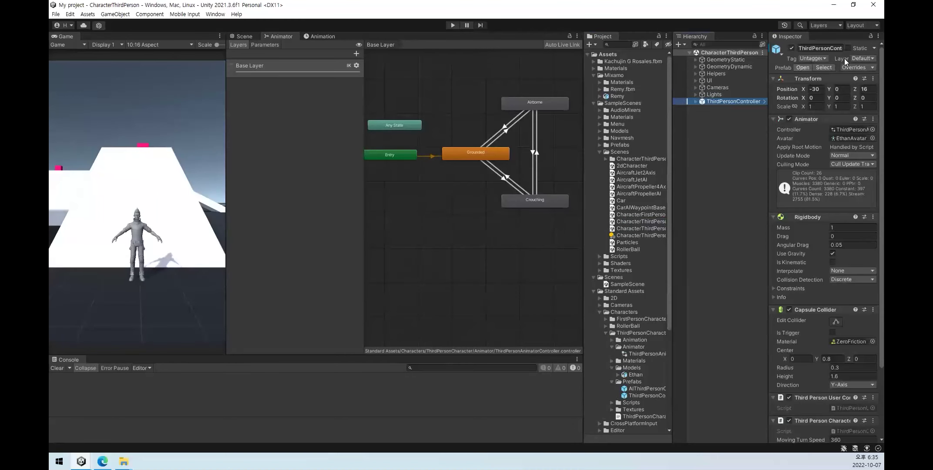
{"action": "left_click", "coordinate": [818, 58]}
{"action": "left_click", "coordinate": [863, 58]}
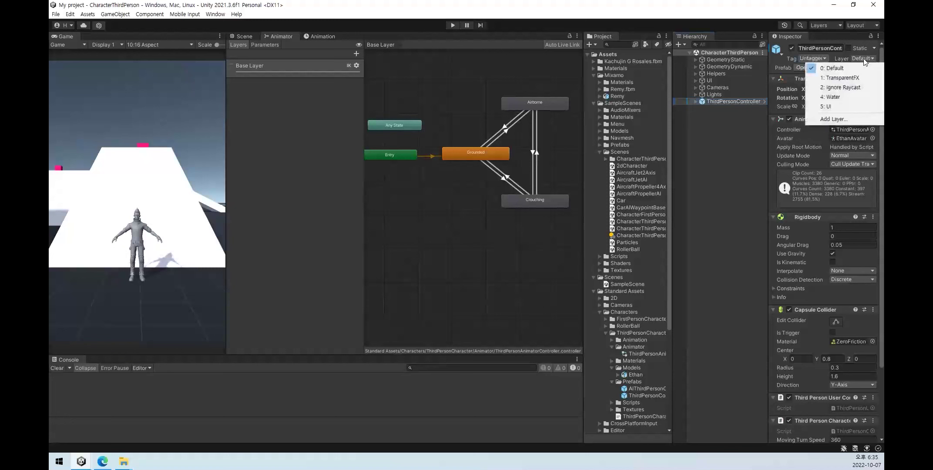
{"action": "left_click", "coordinate": [721, 179]}
{"action": "left_click", "coordinate": [726, 101]}
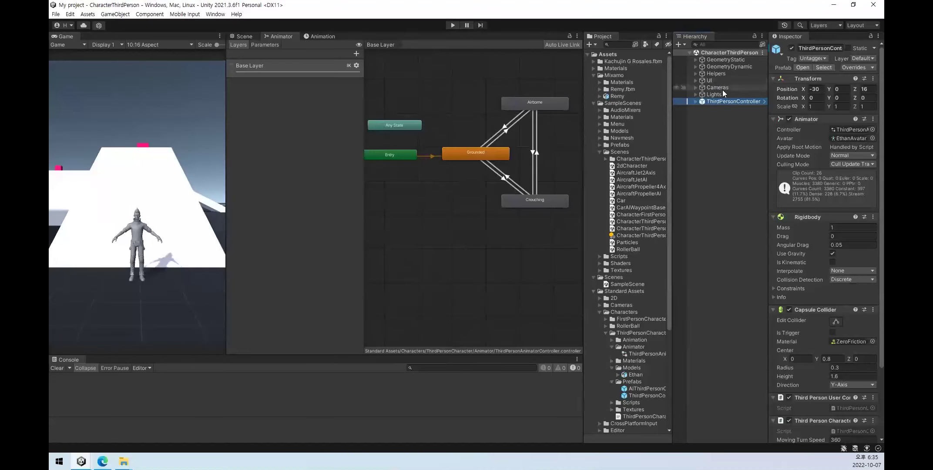
{"action": "scroll", "coordinate": [788, 342], "scroll_direction": "down", "scroll_amount": 5}
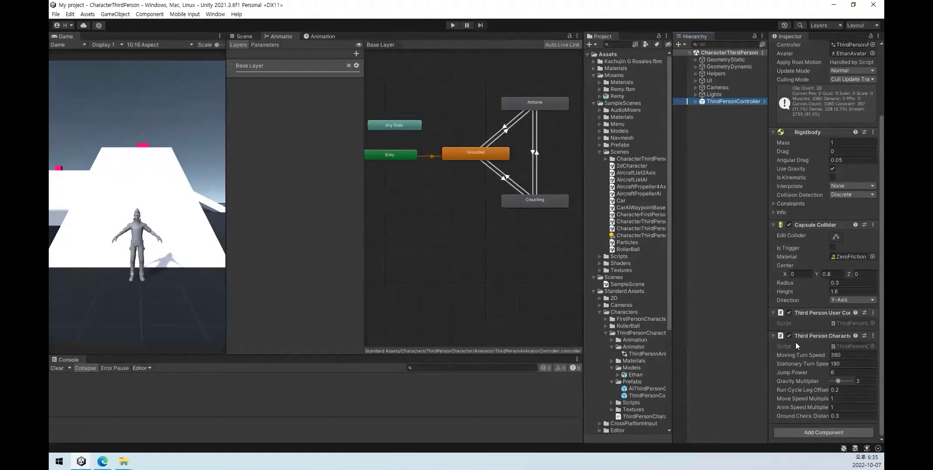
Return to New Scene with Kachujin G Rosales.
{"action": "left_click", "coordinate": [708, 248]}
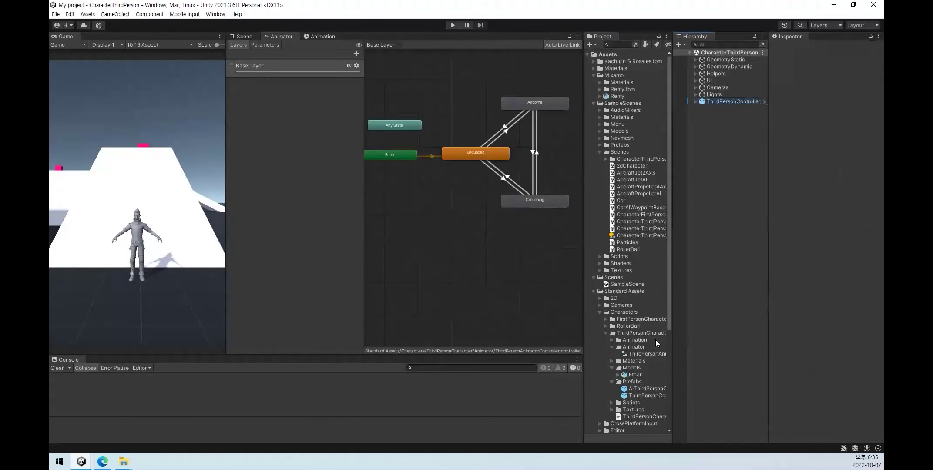
{"action": "scroll", "coordinate": [635, 361], "scroll_direction": "down", "scroll_amount": 6}
{"action": "double_click", "coordinate": [618, 416]}
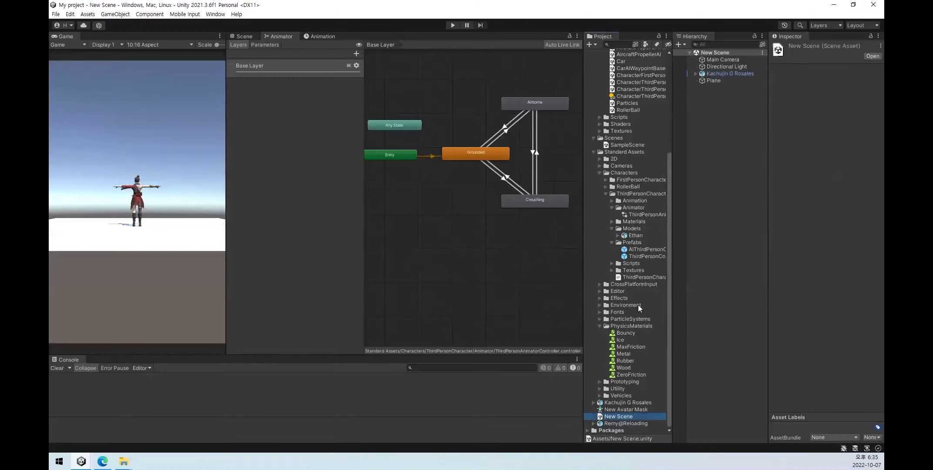
Play-test Kachujin G Rosales in New Scene, then open the CharacterThirdPerson demo scene.
{"action": "left_click", "coordinate": [452, 25]}
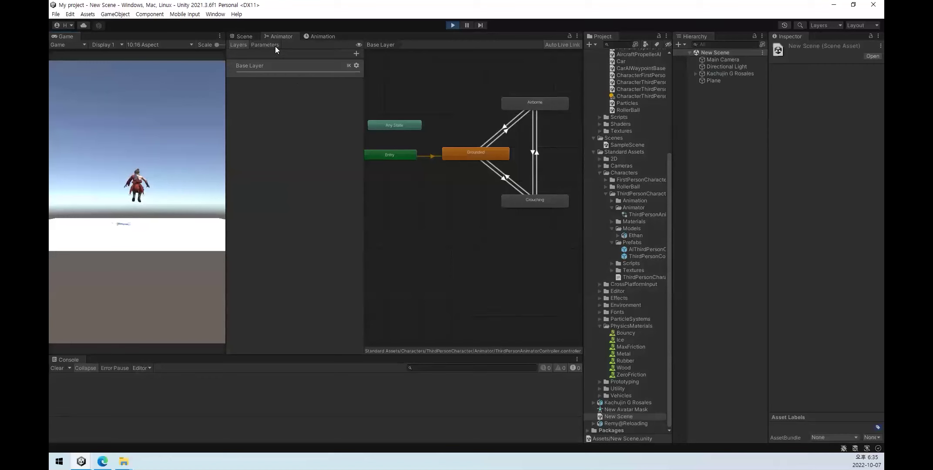
{"action": "left_click", "coordinate": [730, 74]}
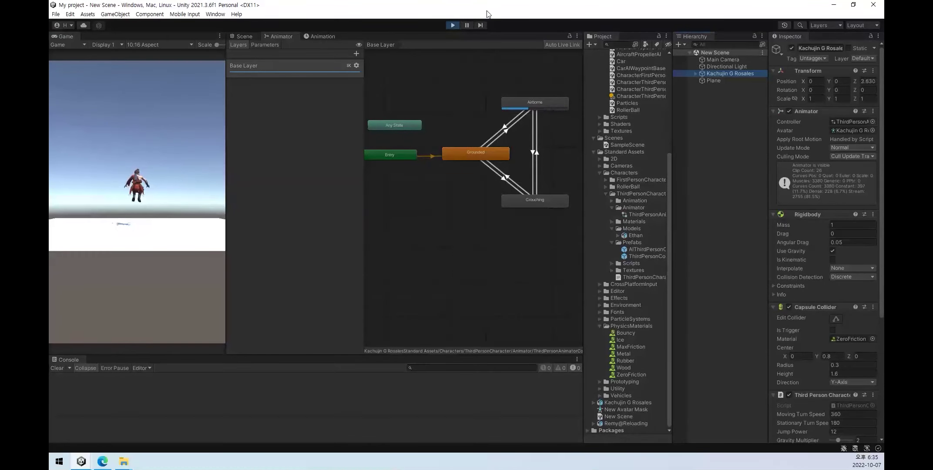
{"action": "left_click", "coordinate": [453, 26]}
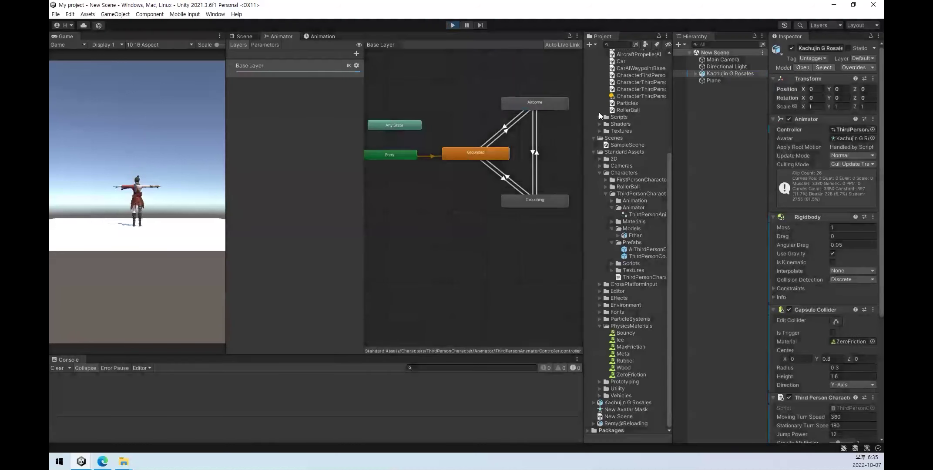
{"action": "double_click", "coordinate": [643, 82]}
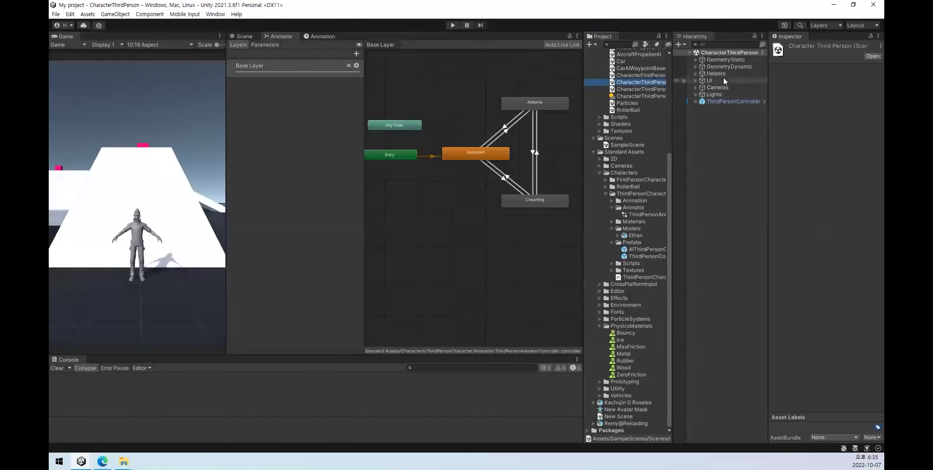
Inspect the demo's GeometryDynamic, Helpers, Lights and ThirdPersonController objects in the Hierarchy.
{"action": "left_click", "coordinate": [728, 66]}
{"action": "left_click", "coordinate": [727, 73]}
{"action": "left_click", "coordinate": [726, 80]}
{"action": "left_click", "coordinate": [725, 87]}
{"action": "left_click", "coordinate": [726, 94]}
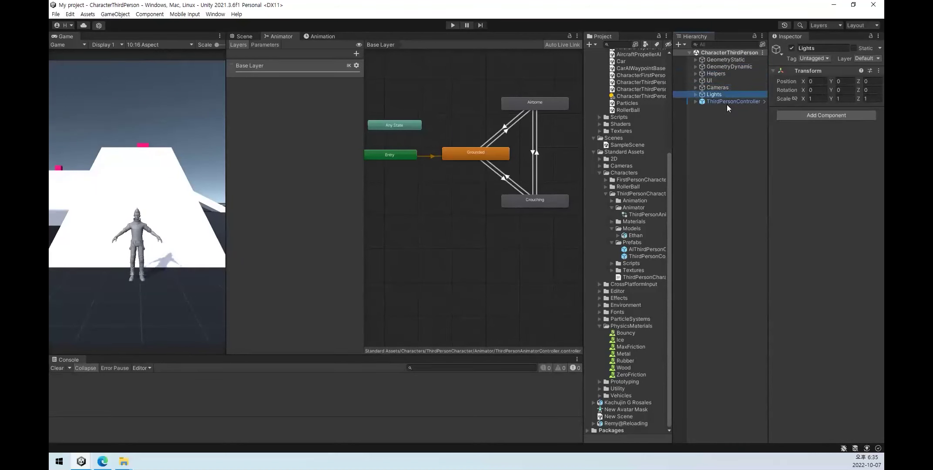
{"action": "left_click", "coordinate": [726, 102]}
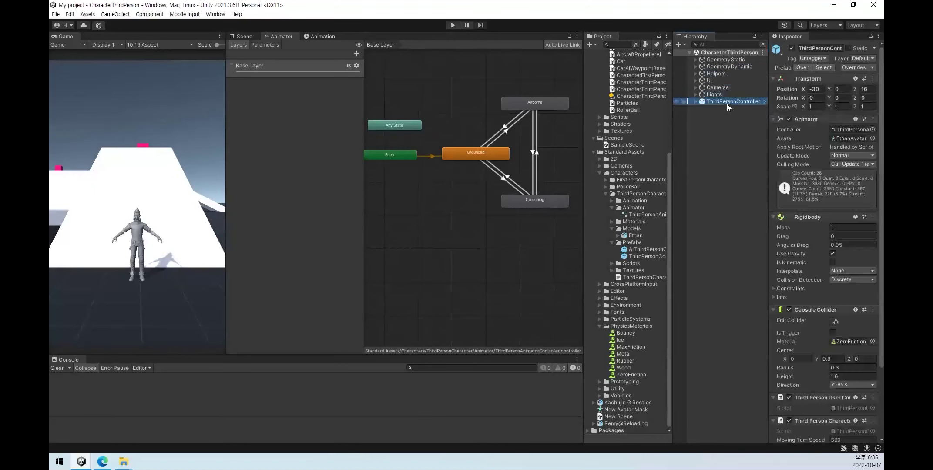
{"action": "left_click", "coordinate": [729, 168]}
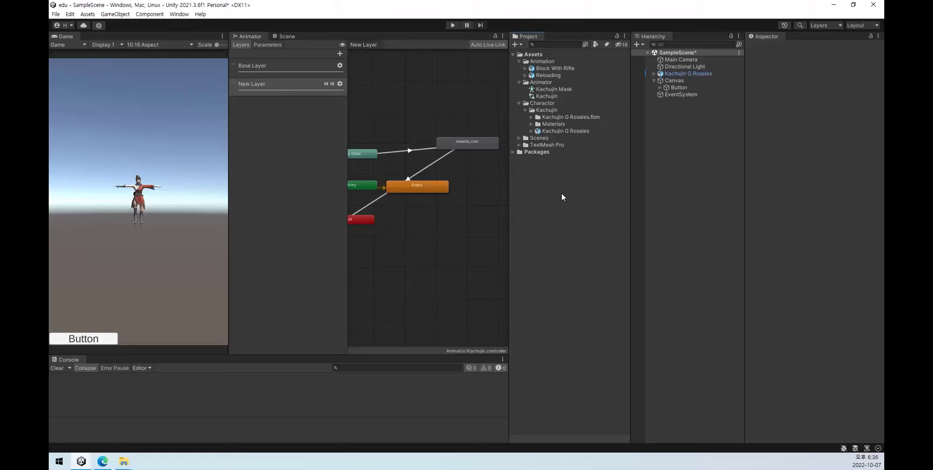
Save SampleScene with Ctrl+S.
{"action": "key", "text": "ctrl+s"}
Drag Remy.fbx and Ch46_nonPBR.fbx from the downloads folder into Unity's Project panel.
{"action": "mouse_move", "coordinate": [124, 460]}
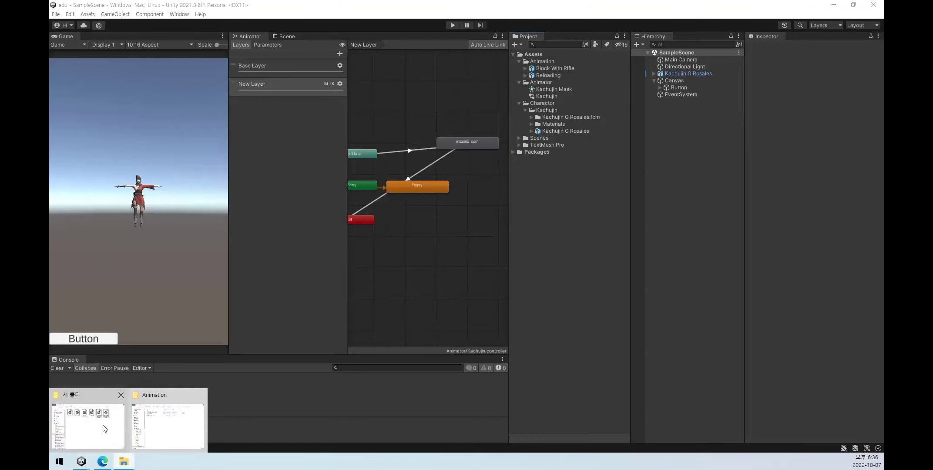
{"action": "left_click", "coordinate": [104, 428]}
{"action": "left_click", "coordinate": [360, 192]}
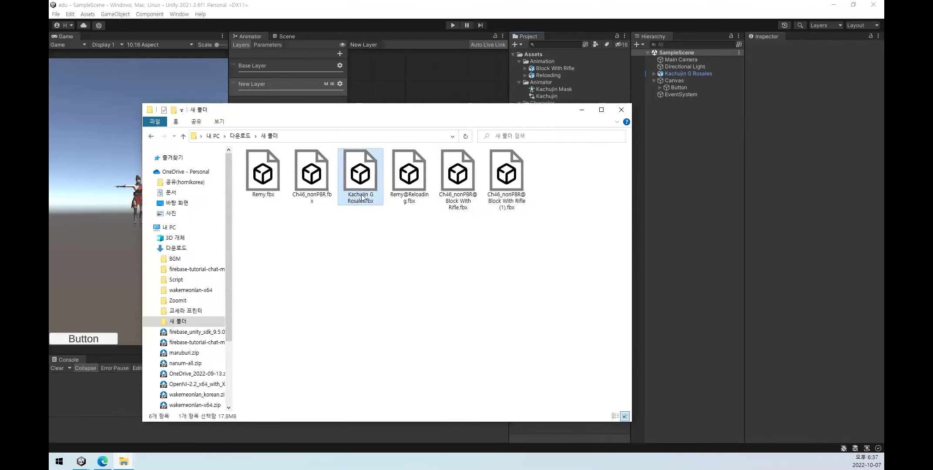
{"action": "left_click_drag", "start_coordinate": [324, 237], "coordinate": [242, 149]}
{"action": "left_click", "coordinate": [322, 240]}
{"action": "left_click_drag", "start_coordinate": [410, 113], "coordinate": [727, 264]}
{"action": "left_click_drag", "start_coordinate": [617, 411], "coordinate": [553, 300]}
{"action": "left_click", "coordinate": [606, 410]}
{"action": "left_click_drag", "start_coordinate": [606, 410], "coordinate": [553, 300]}
{"action": "left_click", "coordinate": [685, 334], "text": "ctrl"}
{"action": "left_click", "coordinate": [685, 335], "text": "ctrl"}
{"action": "left_click_drag", "start_coordinate": [568, 343], "coordinate": [555, 174]}
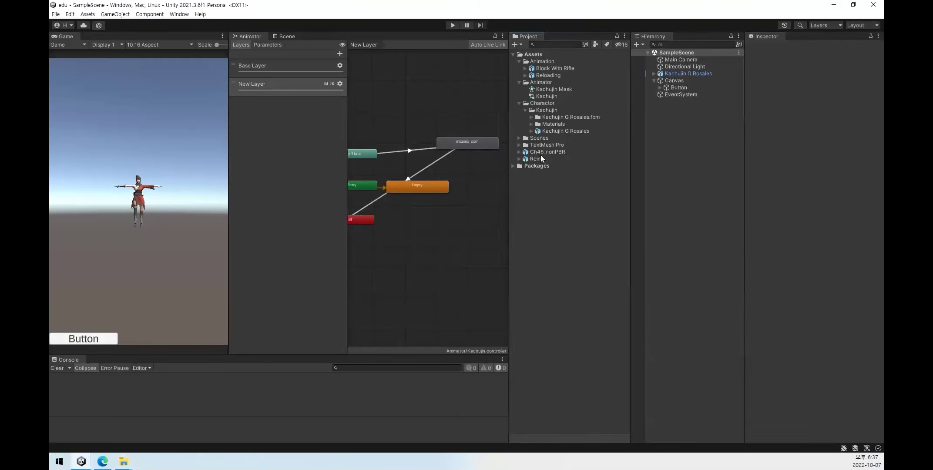
Create an Amy folder inside the Charactor folder.
{"action": "left_click_drag", "start_coordinate": [547, 105], "coordinate": [547, 104]}
{"action": "right_click", "coordinate": [548, 104]}
{"action": "left_click", "coordinate": [720, 66]}
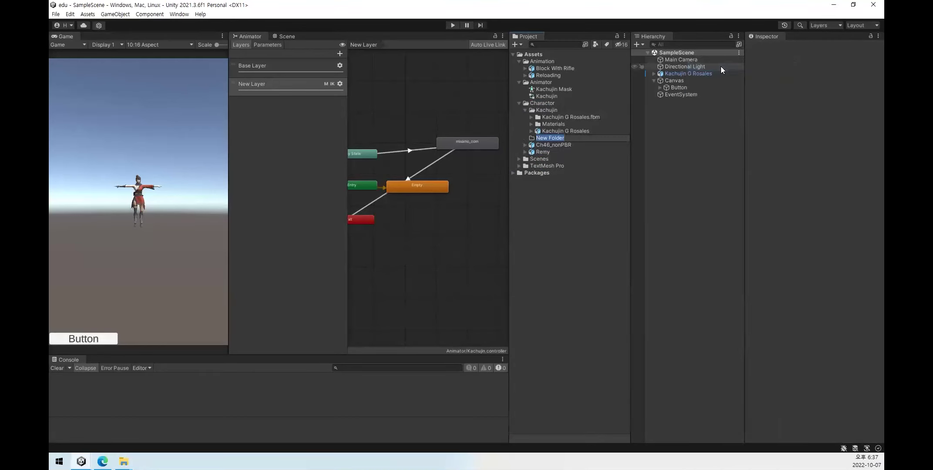
{"action": "type", "text": "Amy"}
{"action": "key", "text": "Return"}
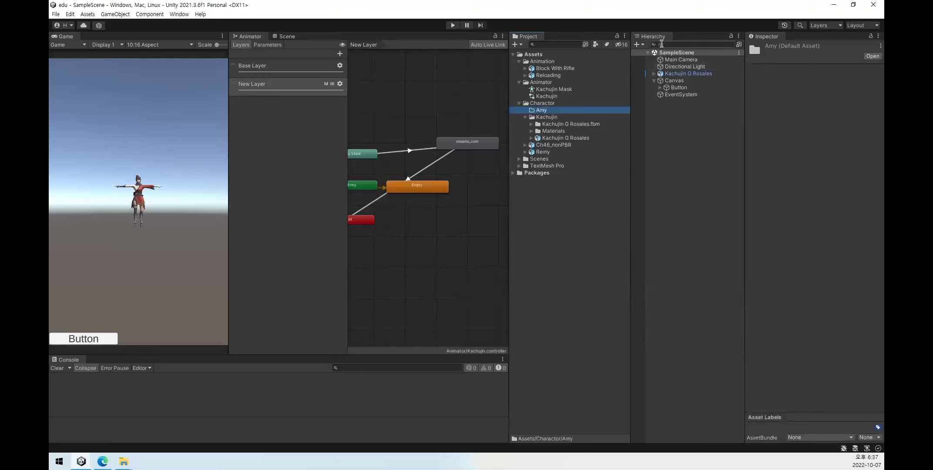
Create a Remy folder under Charactor and move Ch46_nonPBR into Amy.
{"action": "right_click", "coordinate": [552, 101]}
{"action": "mouse_move", "coordinate": [566, 106]}
{"action": "left_click", "coordinate": [718, 66]}
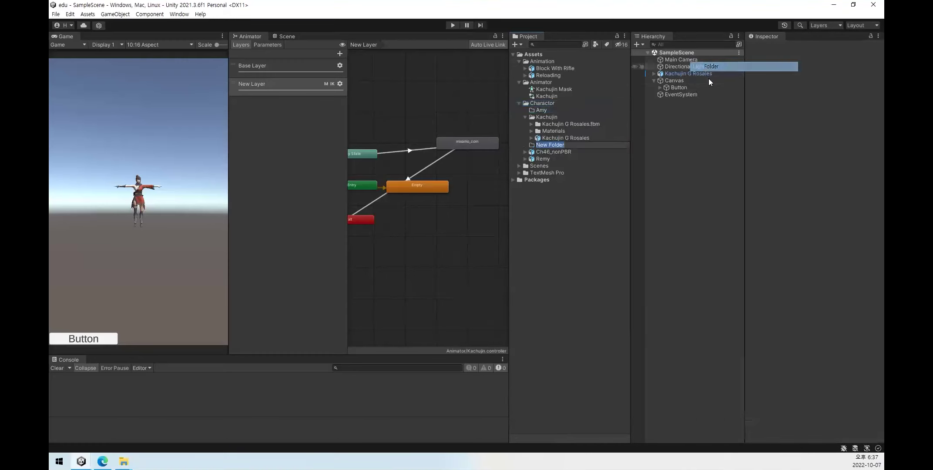
{"action": "type", "text": "Remy"}
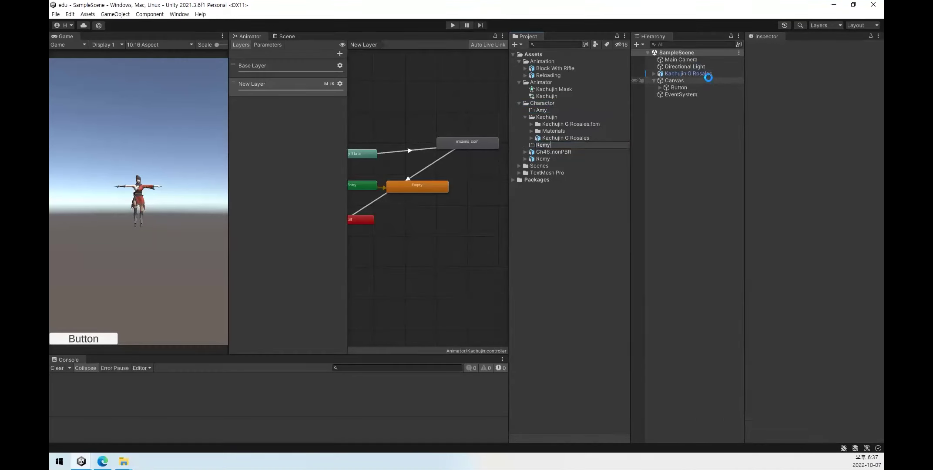
{"action": "key", "text": "Return"}
{"action": "left_click", "coordinate": [525, 116]}
{"action": "mouse_move", "coordinate": [544, 131]}
{"action": "left_mouse_down"}
{"action": "mouse_move", "coordinate": [544, 112]}
{"action": "mouse_move", "coordinate": [542, 125]}
{"action": "left_mouse_up"}
Set Ch46_nonPBR's rig Animation Type to Humanoid and apply.
{"action": "left_click", "coordinate": [526, 110]}
{"action": "left_click", "coordinate": [560, 117]}
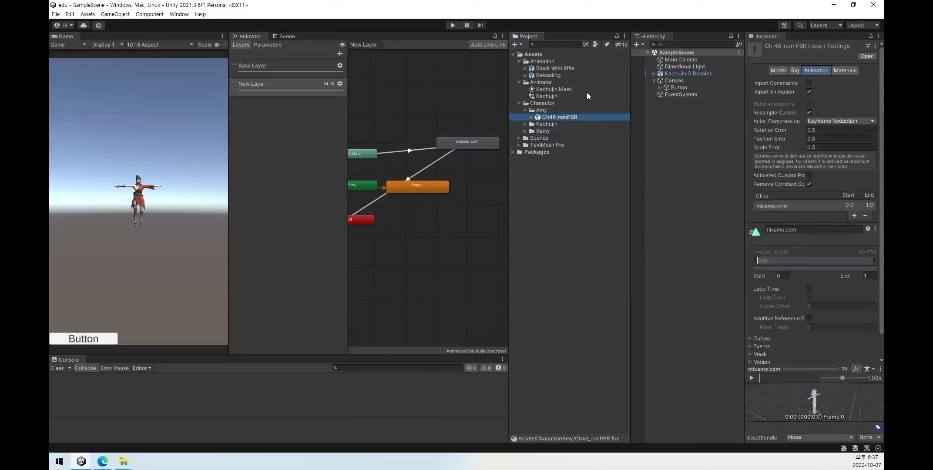
{"action": "left_click", "coordinate": [795, 70]}
{"action": "left_click", "coordinate": [819, 84]}
{"action": "left_click", "coordinate": [829, 120]}
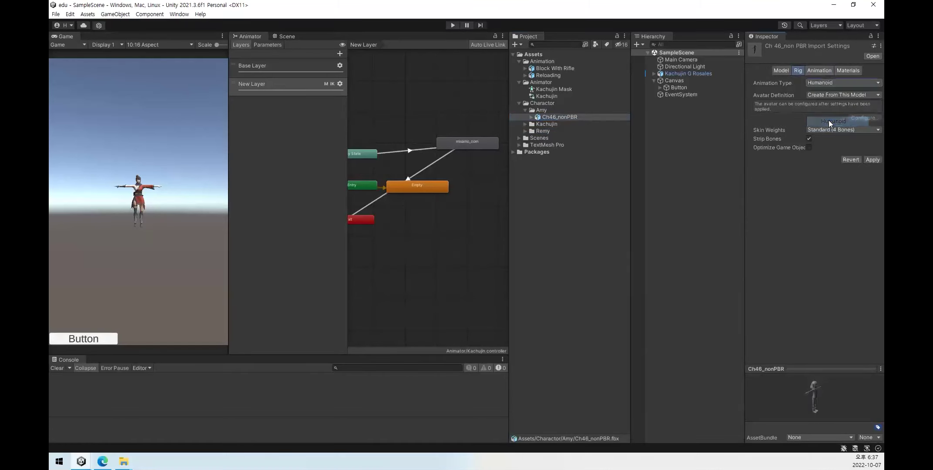
{"action": "left_click", "coordinate": [872, 161]}
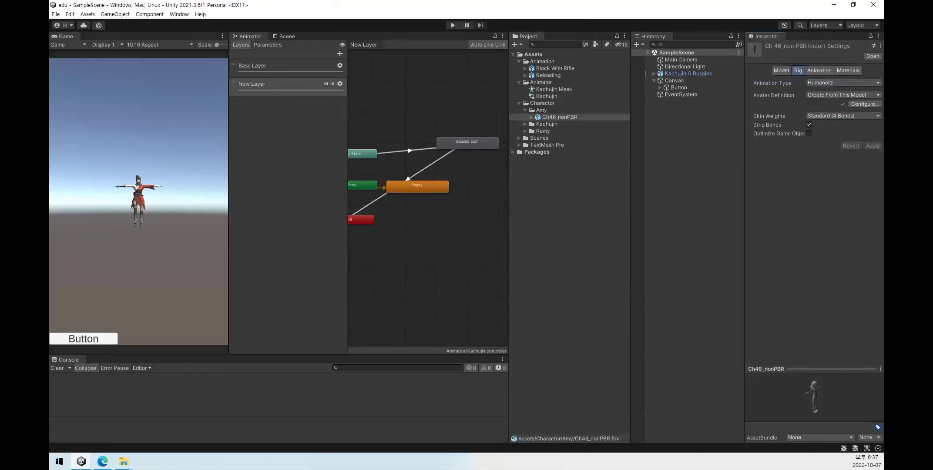
Set its materials to Standard (Legacy) with Use External Materials (Legacy), apply, and fix normal maps.
{"action": "left_click", "coordinate": [848, 70]}
{"action": "left_click", "coordinate": [832, 83]}
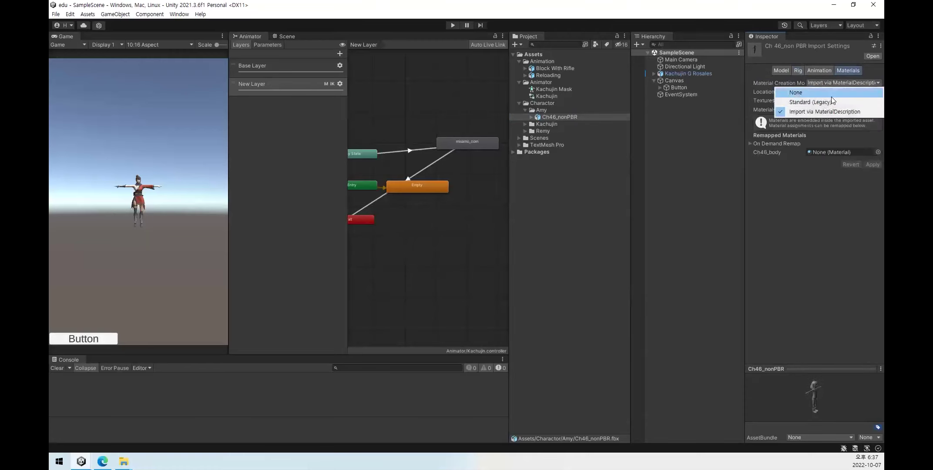
{"action": "left_click", "coordinate": [822, 101]}
{"action": "left_click", "coordinate": [835, 83]}
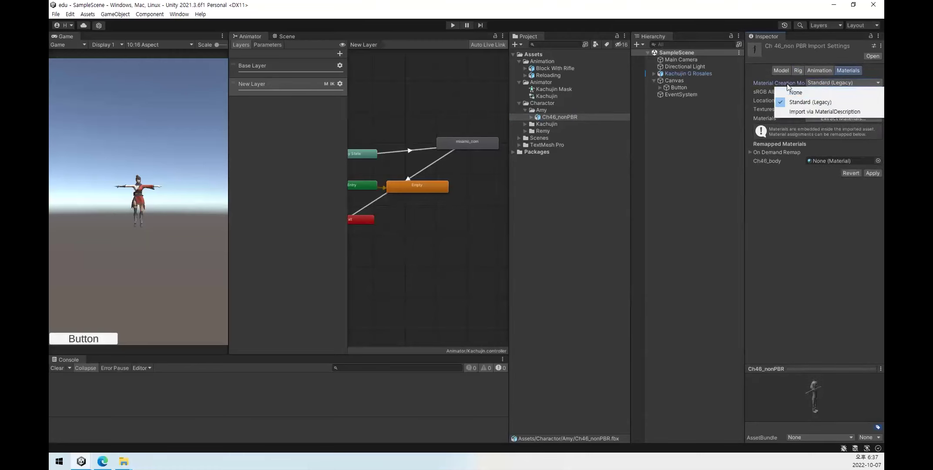
{"action": "left_click", "coordinate": [764, 83]}
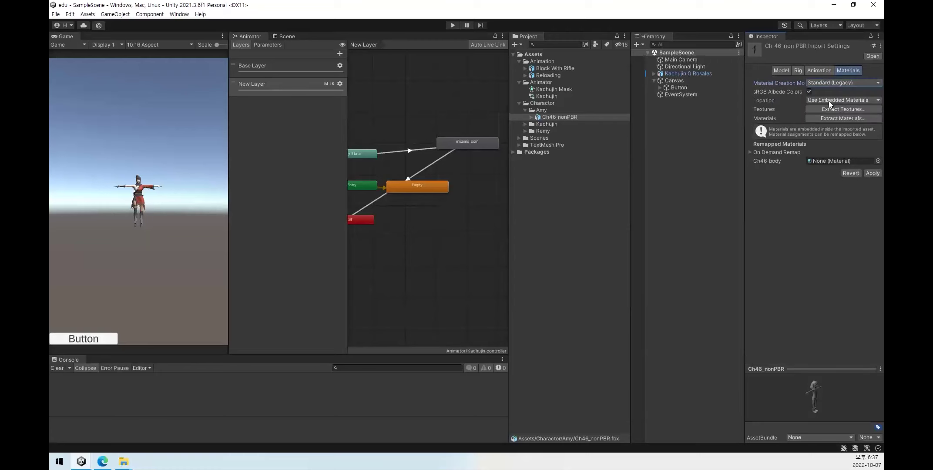
{"action": "left_click", "coordinate": [836, 100]}
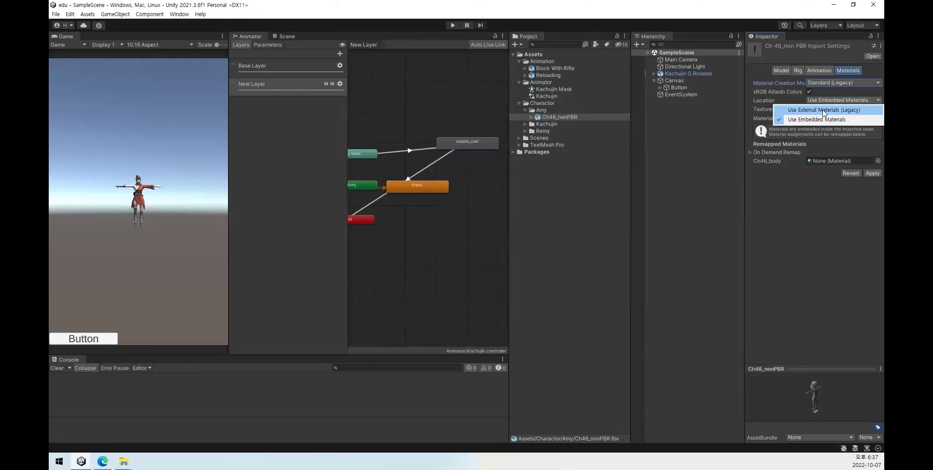
{"action": "left_click", "coordinate": [805, 112]}
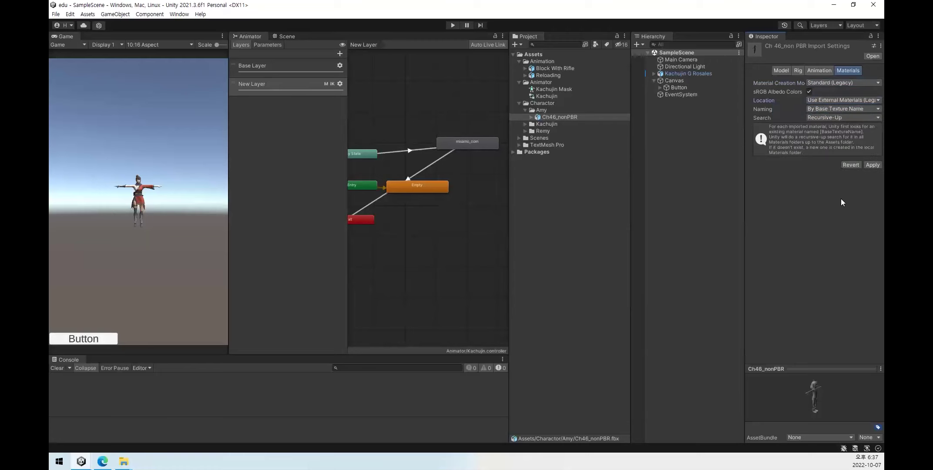
{"action": "left_click", "coordinate": [872, 166]}
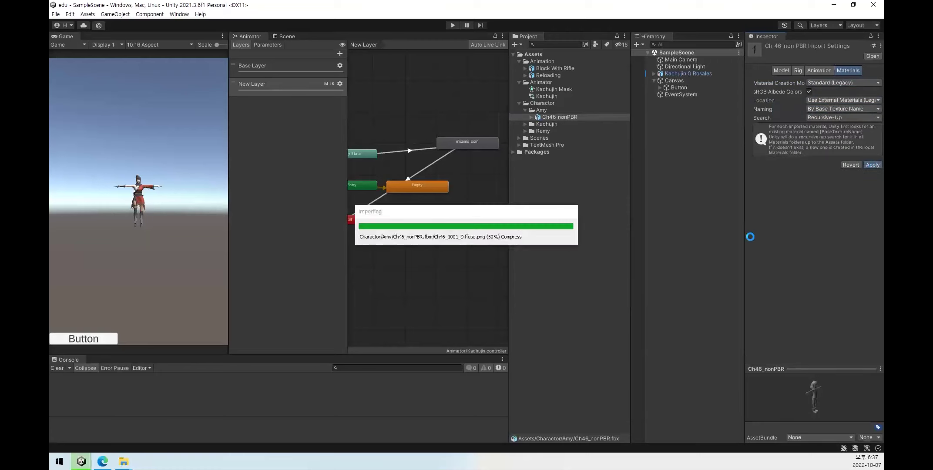
{"action": "left_click", "coordinate": [388, 223]}
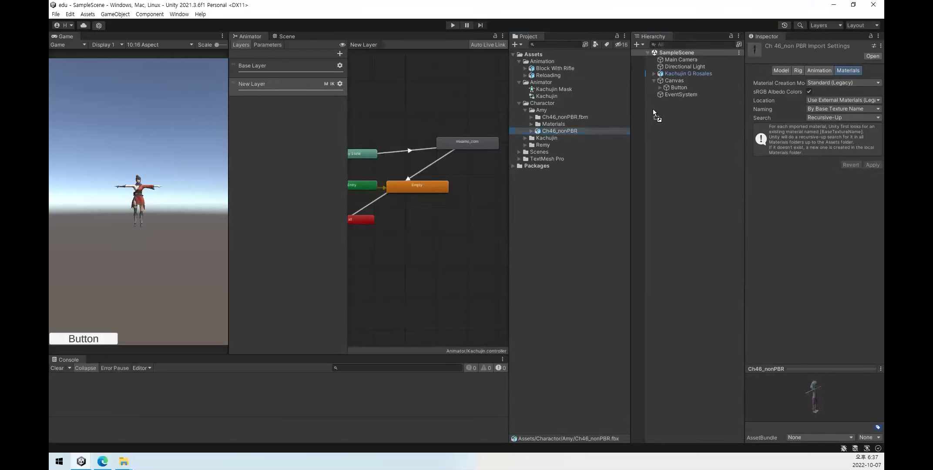
Add the Ch46_nonPBR character to the scene and frame it beside Kachujin.
{"action": "left_click_drag", "start_coordinate": [557, 131], "coordinate": [672, 120]}
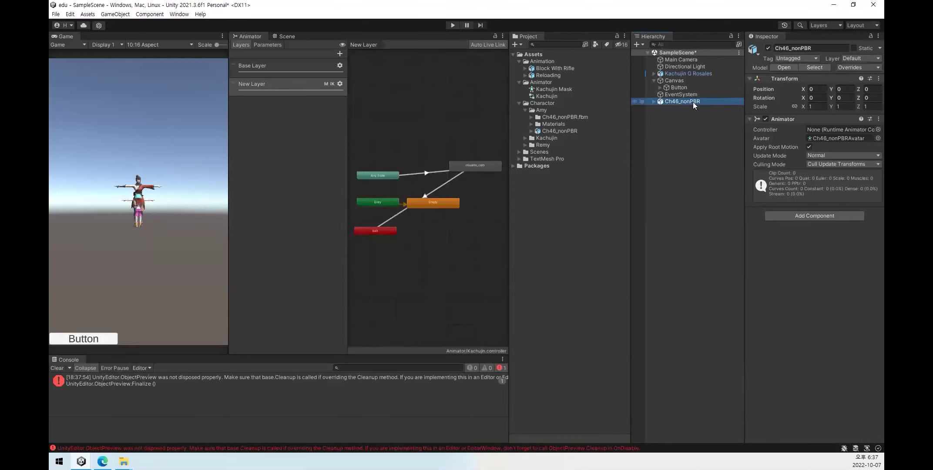
{"action": "left_click", "coordinate": [282, 38]}
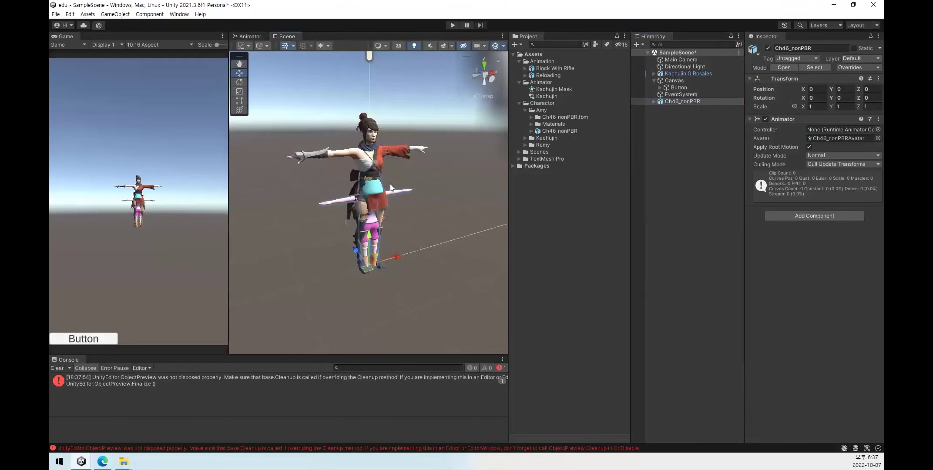
{"action": "double_click", "coordinate": [687, 102]}
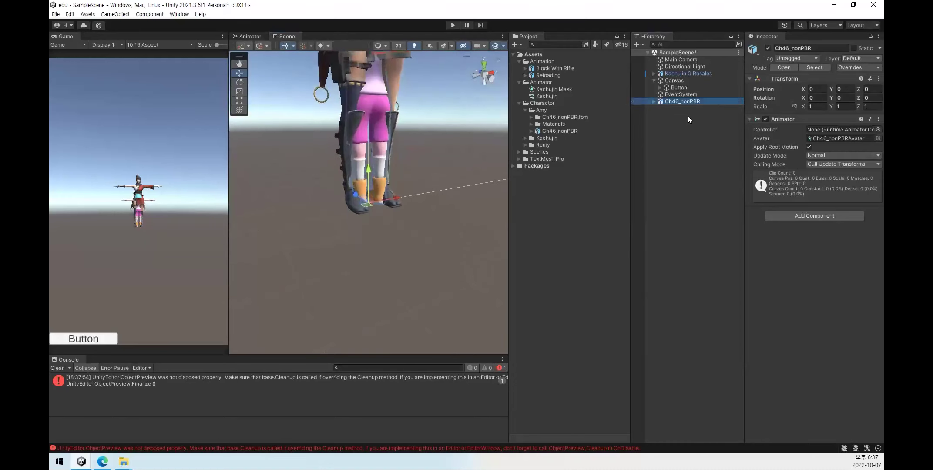
{"action": "scroll", "coordinate": [389, 138], "scroll_direction": "down", "scroll_amount": 3}
{"action": "scroll", "coordinate": [383, 144], "scroll_direction": "down", "scroll_amount": 3}
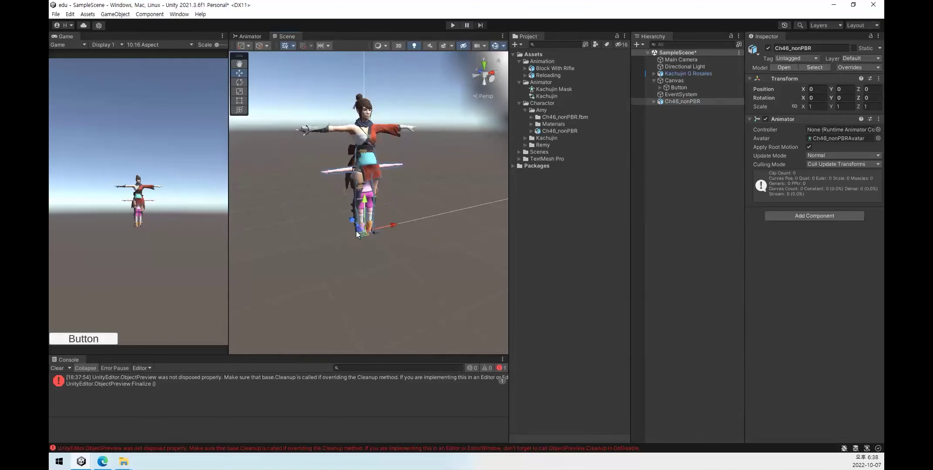
{"action": "left_click_drag", "start_coordinate": [389, 225], "coordinate": [440, 214]}
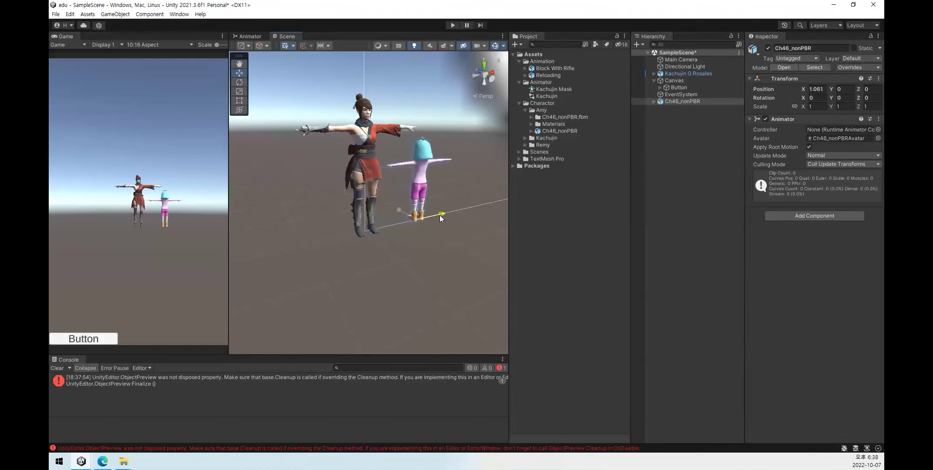
Turn Ch46_nonPBR to Y rotation 180 and set its X position to 1.5.
{"action": "left_click", "coordinate": [843, 97]}
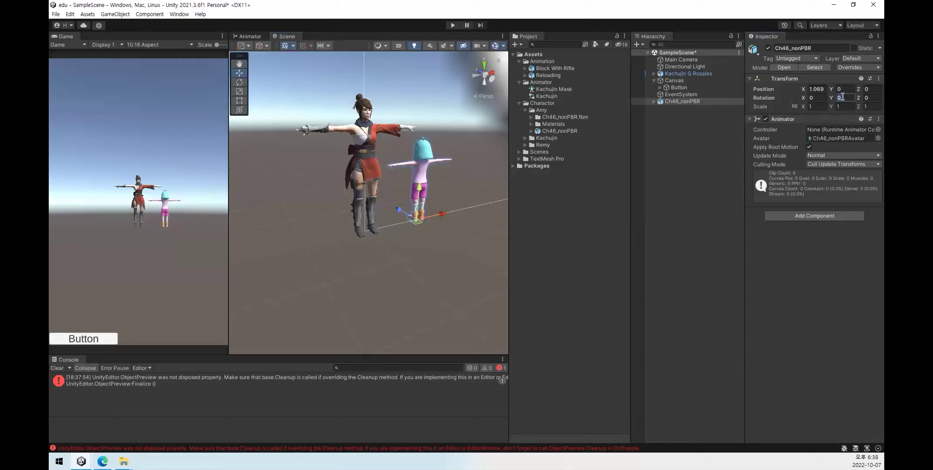
{"action": "type", "text": "180"}
{"action": "left_click", "coordinate": [817, 89]}
{"action": "type", "text": "1.5"}
{"action": "key", "text": "Return"}
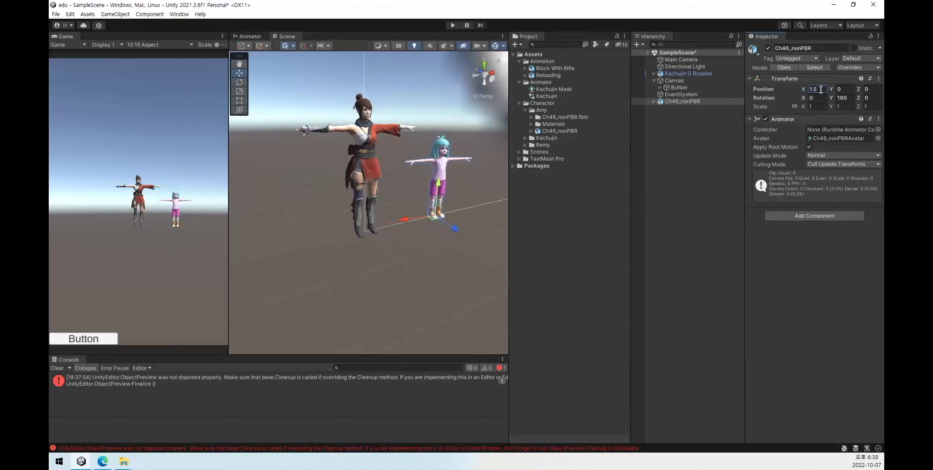
{"action": "left_click", "coordinate": [696, 239]}
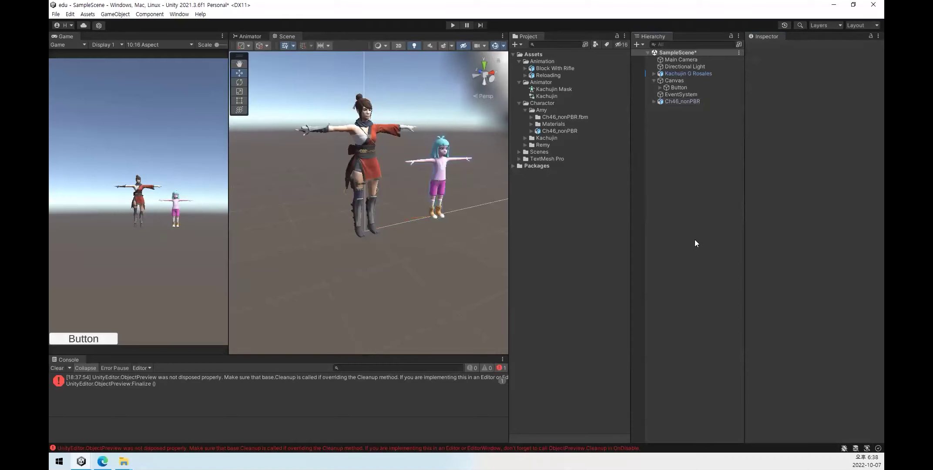
Select the Remy model and apply a Humanoid animation type to its rig.
{"action": "left_click", "coordinate": [526, 110]}
{"action": "left_click", "coordinate": [525, 124]}
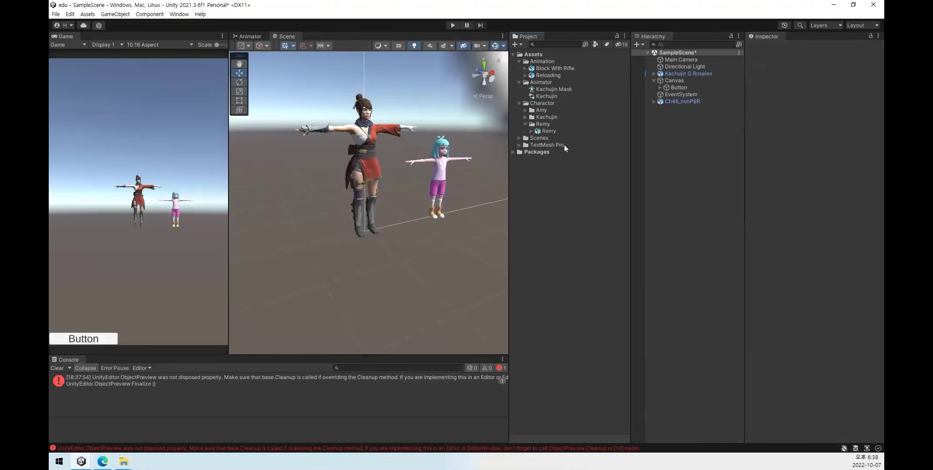
{"action": "left_click", "coordinate": [566, 131]}
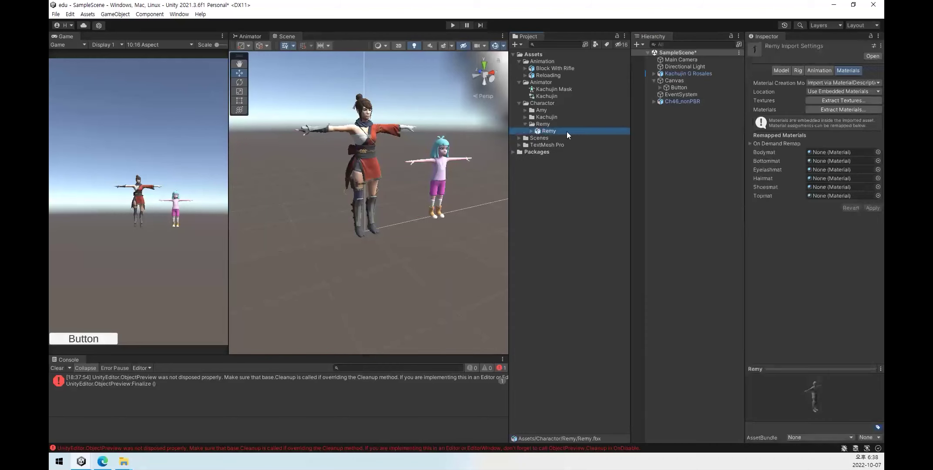
{"action": "left_click", "coordinate": [799, 70]}
{"action": "left_click", "coordinate": [847, 83]}
{"action": "left_click", "coordinate": [842, 121]}
{"action": "left_click", "coordinate": [871, 158]}
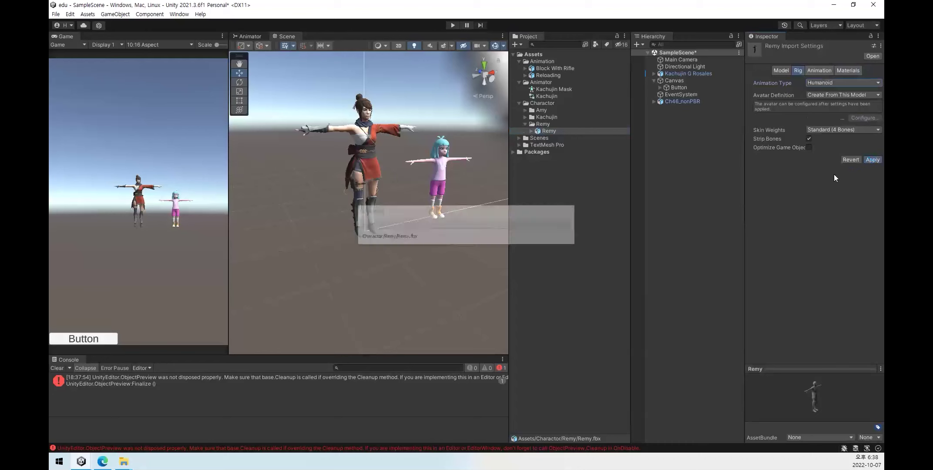
Apply Standard (Legacy) materials with Use External Materials (Legacy) to Remy, and fix its normal maps.
{"action": "left_click", "coordinate": [845, 70]}
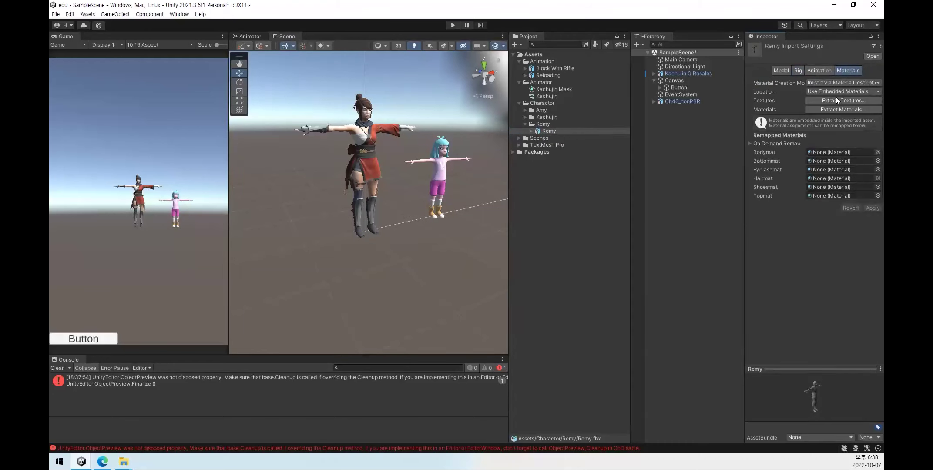
{"action": "left_click", "coordinate": [840, 83]}
{"action": "left_click", "coordinate": [813, 103]}
{"action": "left_click", "coordinate": [842, 101]}
{"action": "left_click", "coordinate": [837, 125]}
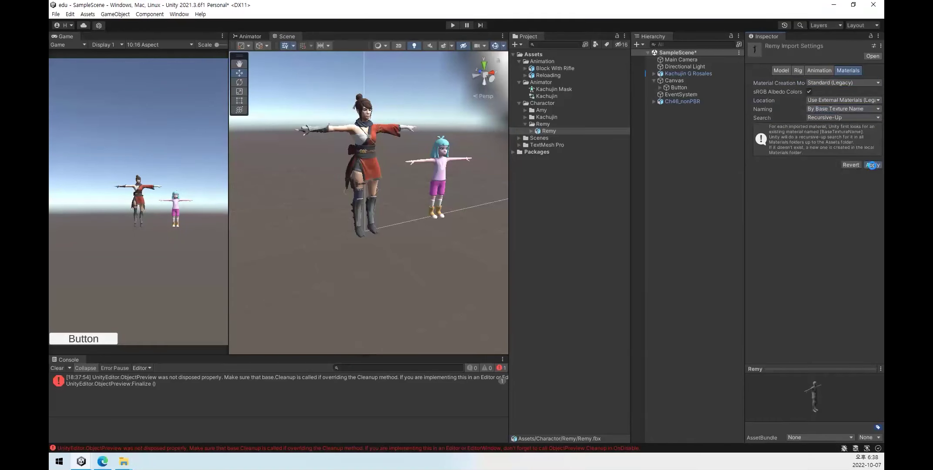
{"action": "left_click", "coordinate": [872, 165]}
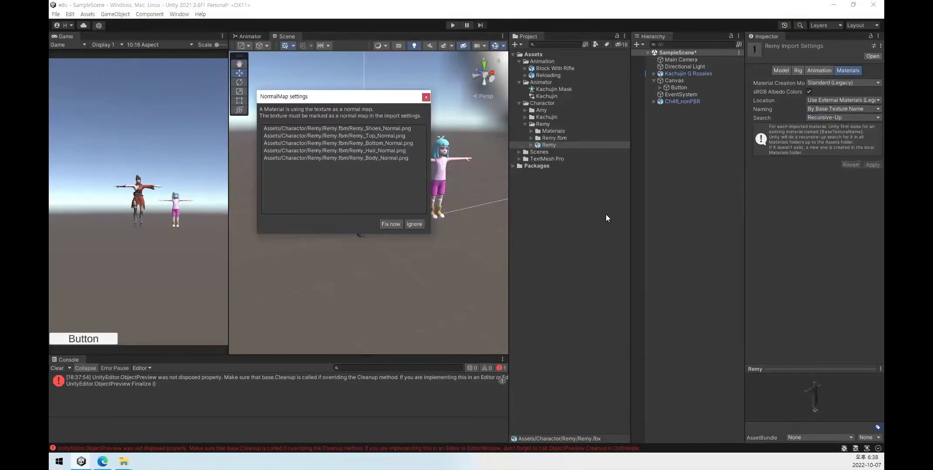
{"action": "left_click", "coordinate": [395, 224]}
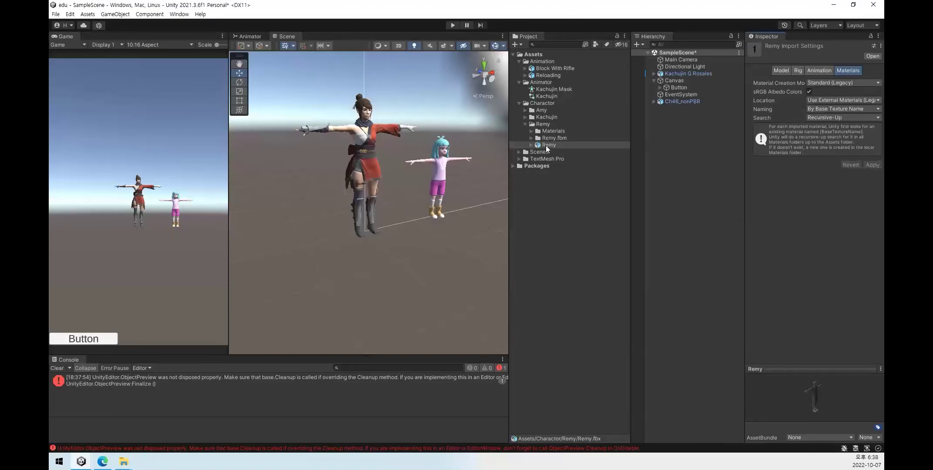
Add Remy to the scene with Y rotation 180 and X position -1.5.
{"action": "left_click_drag", "start_coordinate": [547, 145], "coordinate": [691, 138]}
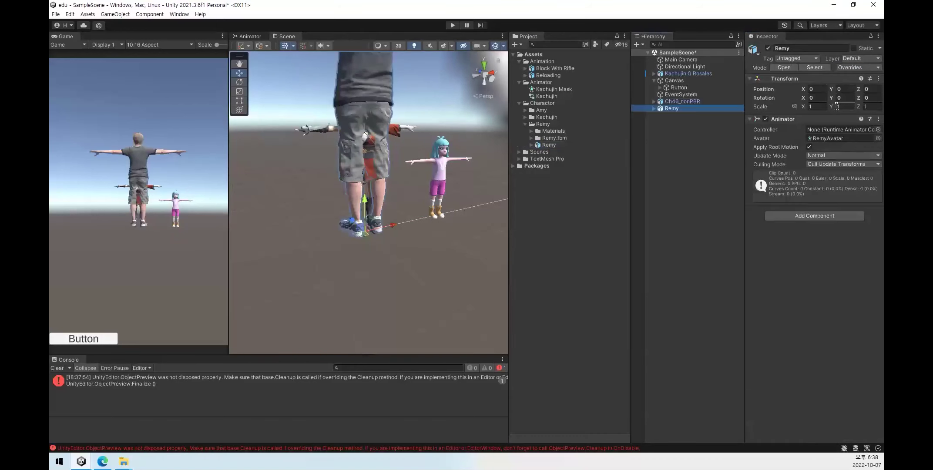
{"action": "left_click", "coordinate": [848, 97]}
{"action": "type", "text": "180"}
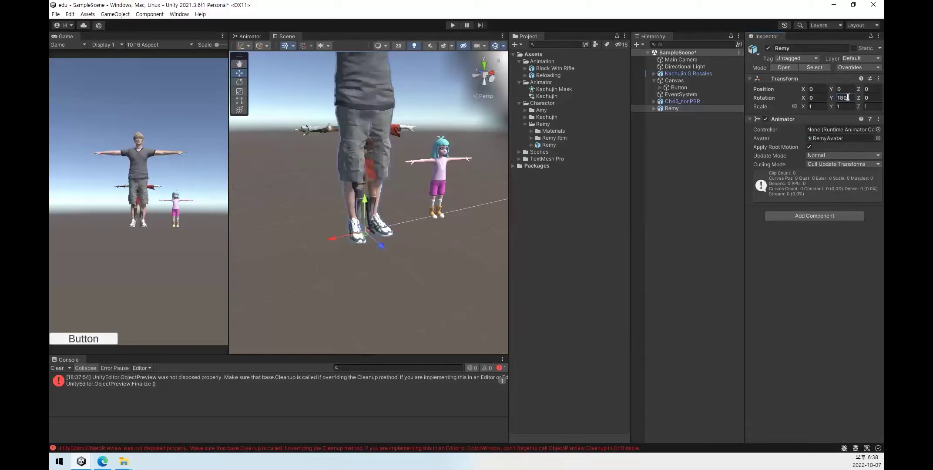
{"action": "left_click", "coordinate": [821, 88]}
{"action": "type", "text": "1.5"}
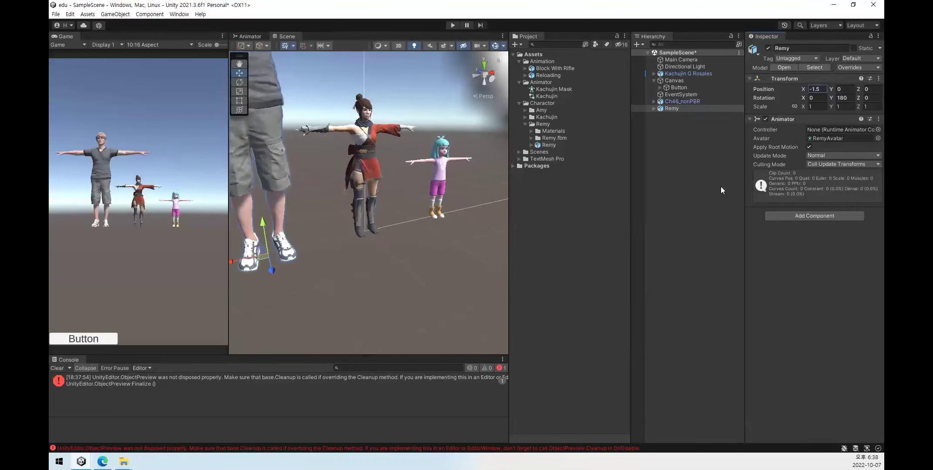
{"action": "left_click", "coordinate": [721, 190]}
Zoom out in the Scene view and save SampleScene with Ctrl+S.
{"action": "scroll", "coordinate": [390, 161], "scroll_direction": "down", "scroll_amount": 3}
{"action": "scroll", "coordinate": [391, 163], "scroll_direction": "down", "scroll_amount": 2}
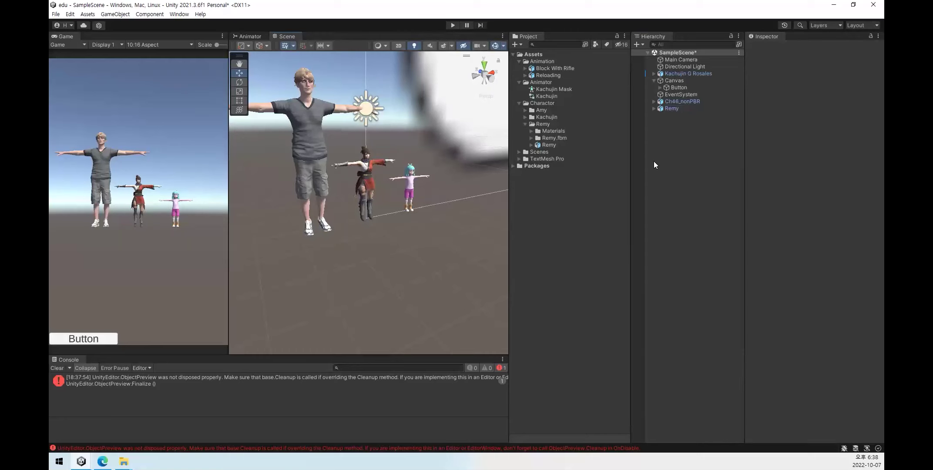
{"action": "key", "text": "ctrl+s"}
Try Remy's transform scale at 0.45 and then 0.5 on all axes.
{"action": "left_click", "coordinate": [678, 107]}
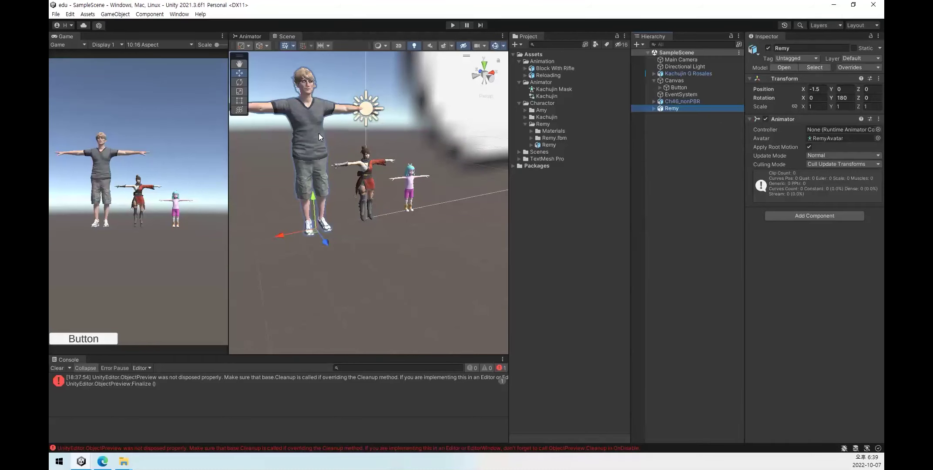
{"action": "left_click", "coordinate": [825, 107]}
{"action": "type", "text": "0.45"}
{"action": "key", "text": "Tab"}
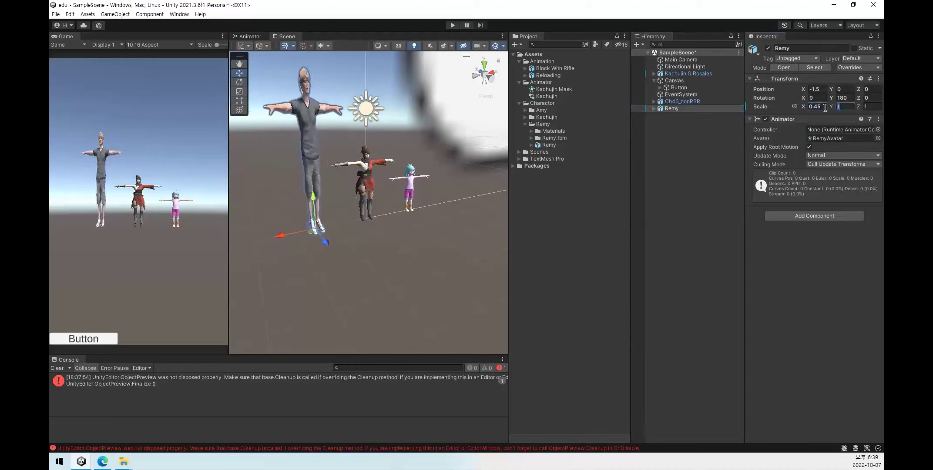
{"action": "type", "text": "0.45"}
{"action": "key", "text": "Tab"}
{"action": "type", "text": "0.45"}
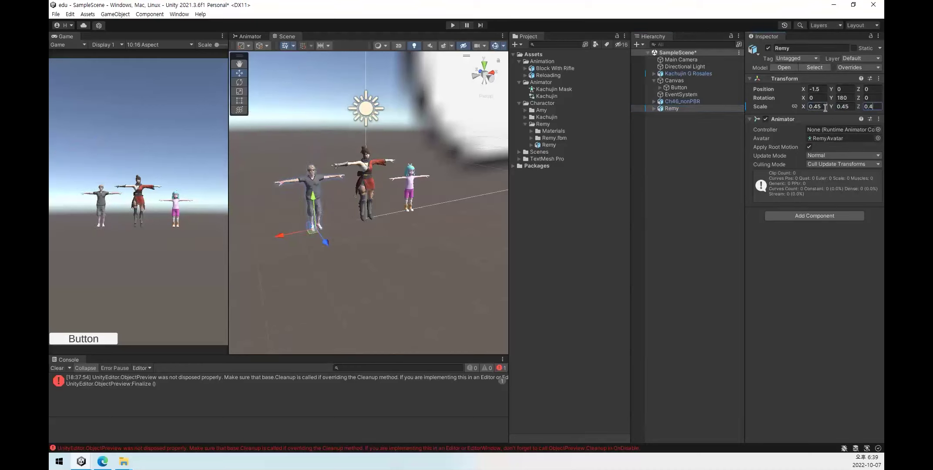
{"action": "left_click", "coordinate": [821, 107]}
{"action": "type", "text": "0.5"}
{"action": "key", "text": "Tab"}
{"action": "type", "text": "0.5"}
{"action": "key", "text": "Tab"}
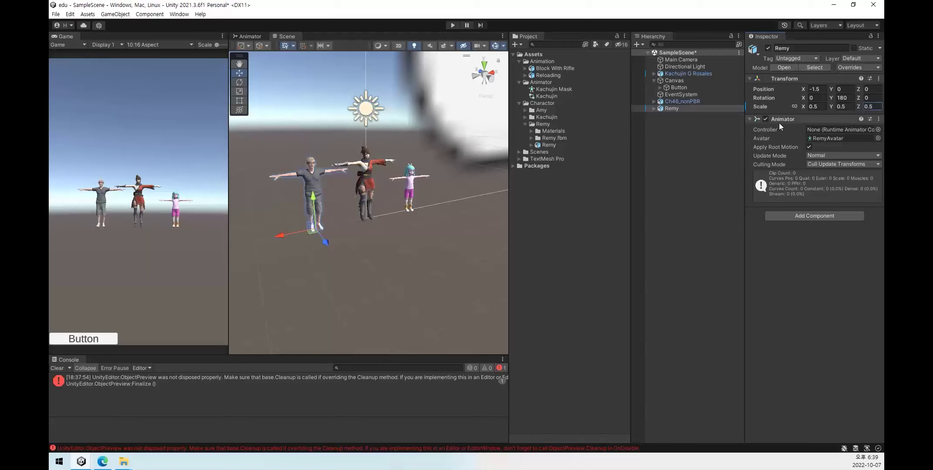
{"action": "left_click", "coordinate": [696, 151]}
Test Remy's scale at 0.7 and 0.6, settling on 0.55 for X, Y and Z.
{"action": "left_click", "coordinate": [397, 46]}
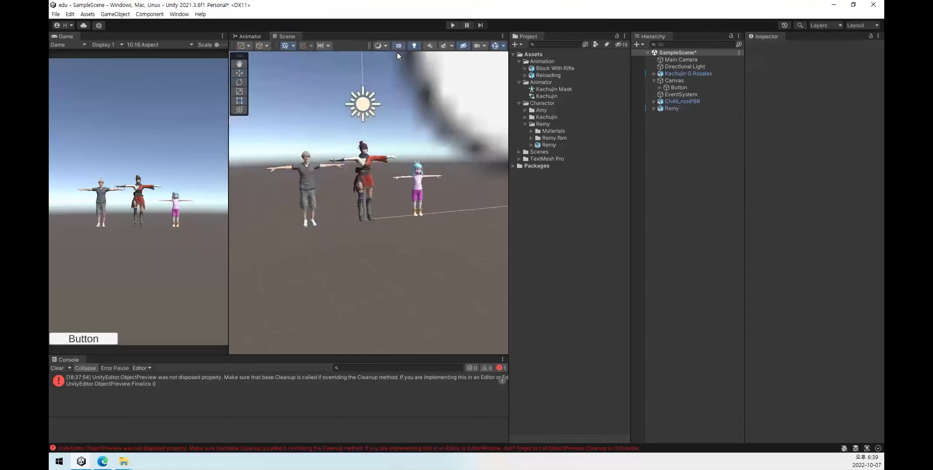
{"action": "left_click", "coordinate": [678, 108]}
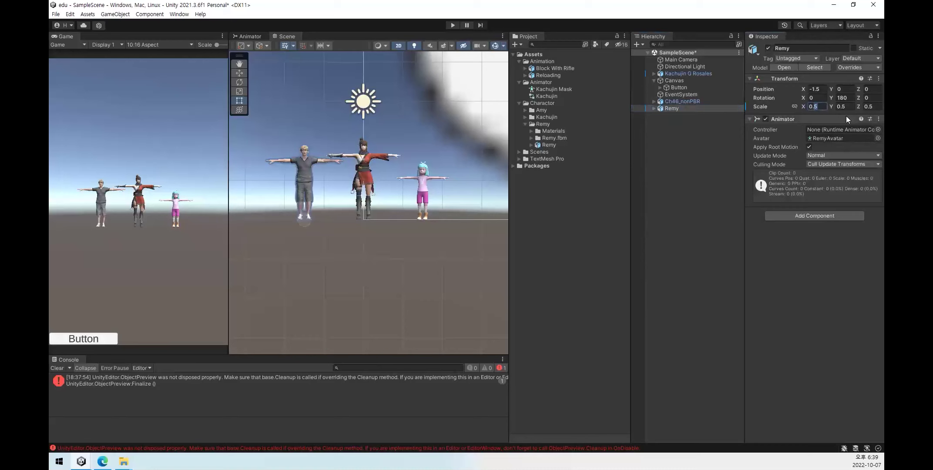
{"action": "type", "text": ".7"}
{"action": "key", "text": "Tab"}
{"action": "type", "text": ".7"}
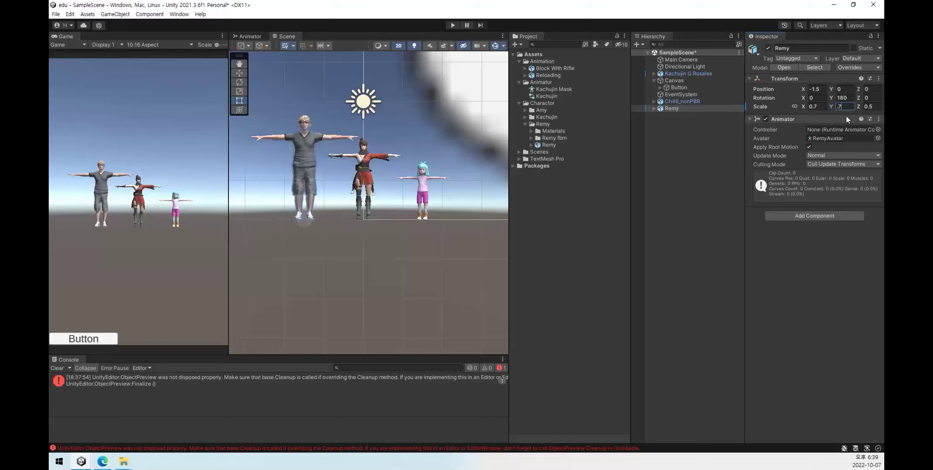
{"action": "key", "text": "shift+Tab"}
{"action": "type", "text": ".6"}
{"action": "key", "text": "Tab"}
{"action": "type", "text": ".6"}
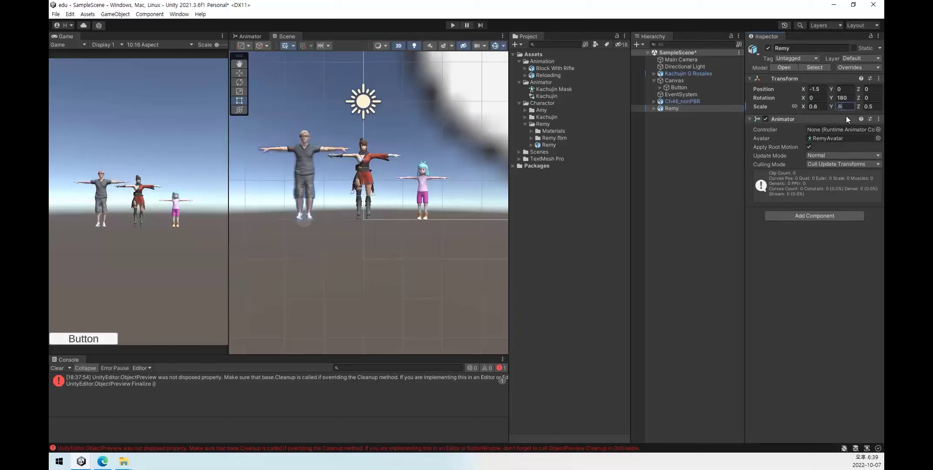
{"action": "key", "text": "shift+Tab"}
{"action": "type", "text": ".55"}
{"action": "key", "text": "Tab"}
{"action": "type", "text": ".55"}
{"action": "key", "text": "Tab"}
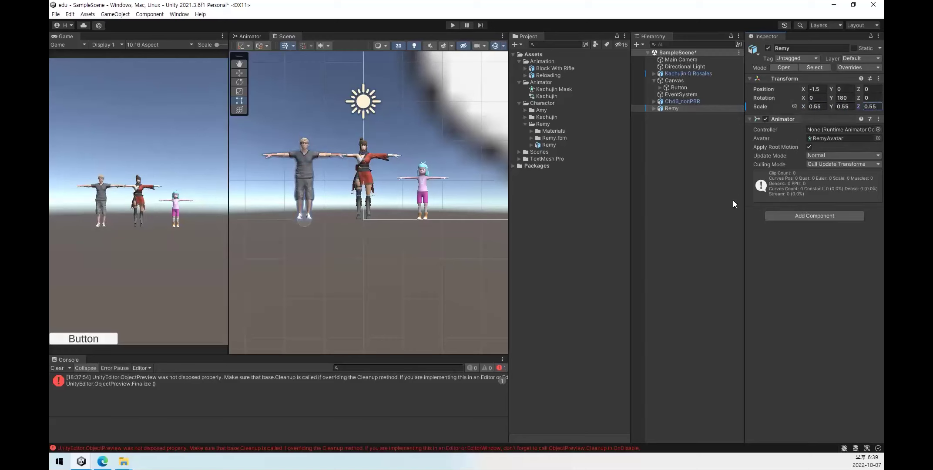
{"action": "left_click", "coordinate": [695, 192]}
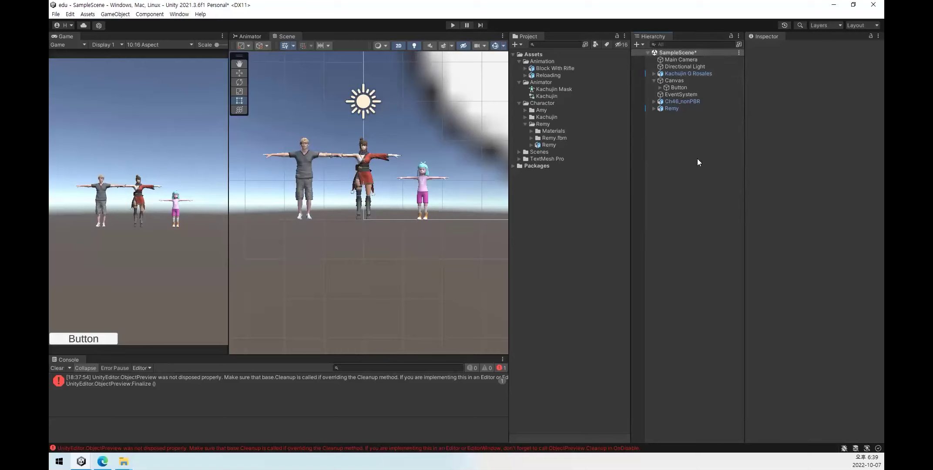
Delete both the scaled Remy and the duplicate Remy (1) from the scene.
{"action": "left_click", "coordinate": [671, 109]}
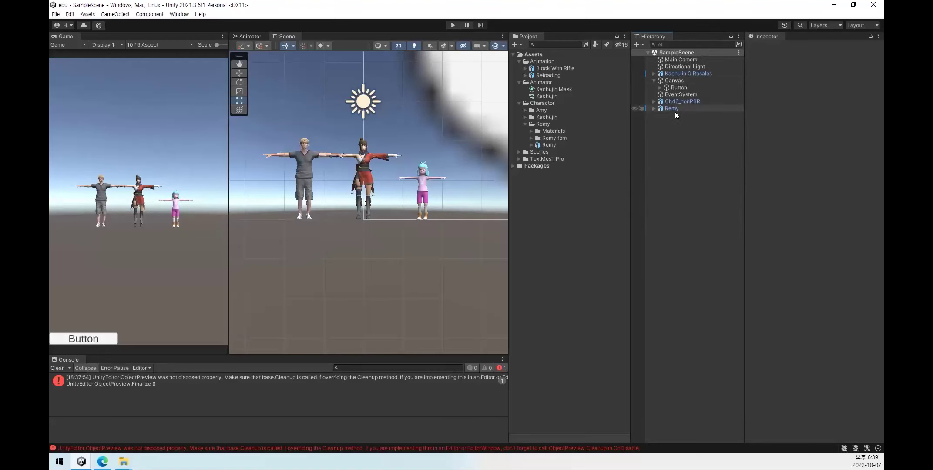
{"action": "left_click_drag", "start_coordinate": [549, 144], "coordinate": [679, 154]}
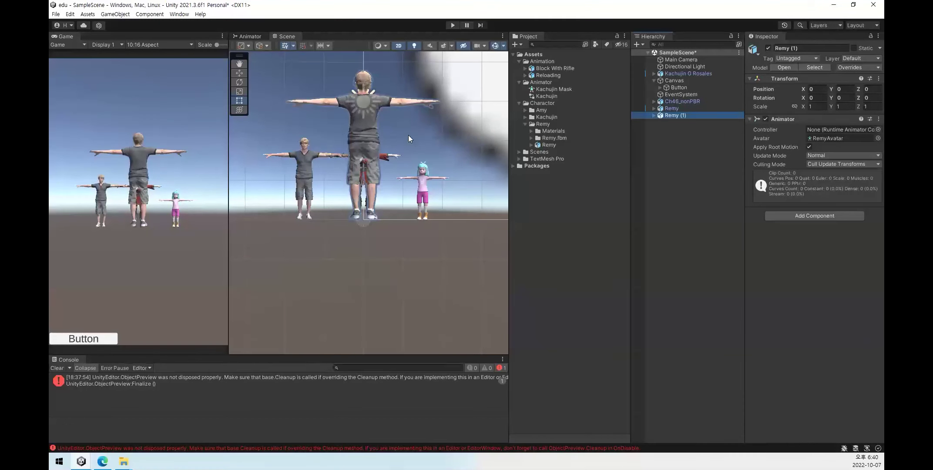
{"action": "left_click", "coordinate": [675, 109]}
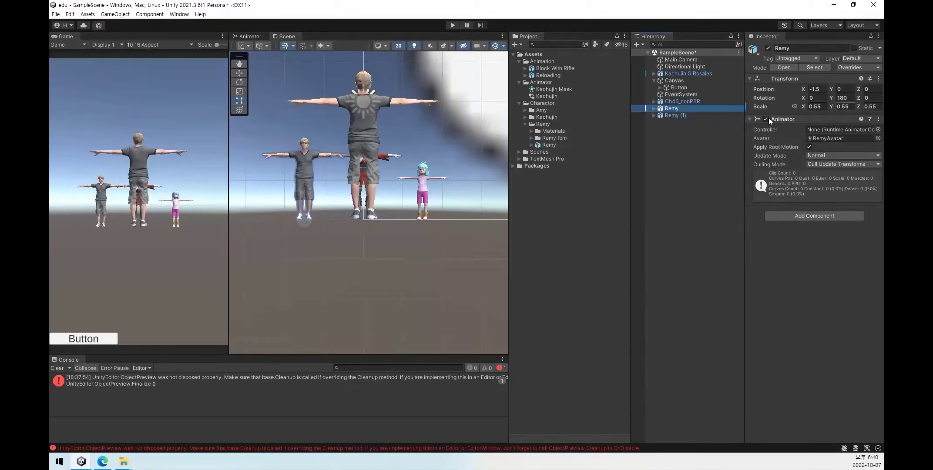
{"action": "left_click", "coordinate": [682, 117]}
{"action": "key", "text": "Delete"}
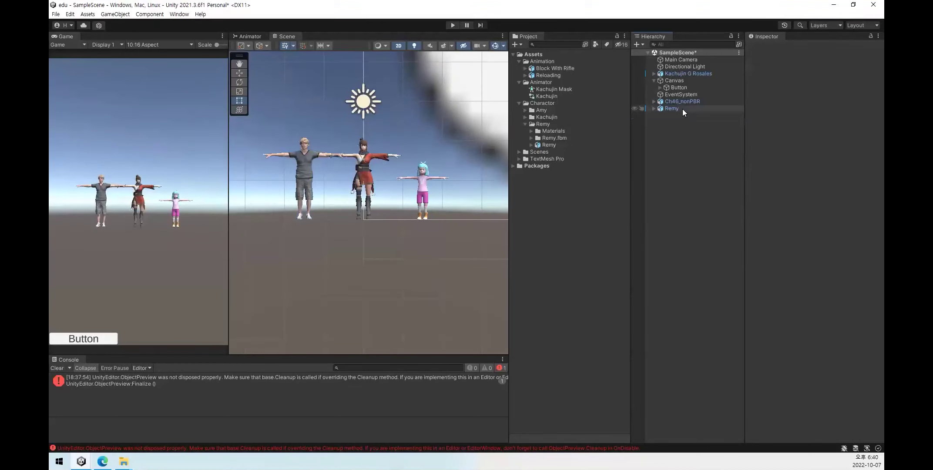
{"action": "key", "text": "Delete"}
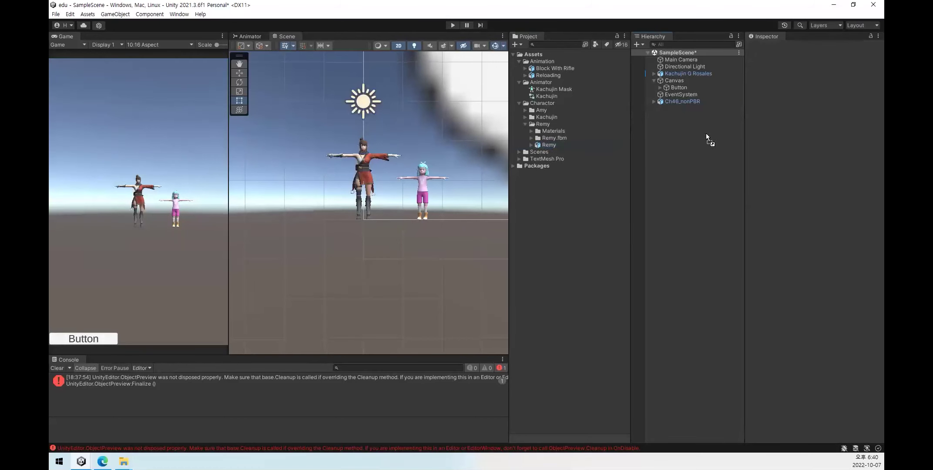
Place a fresh full-size Remy at Y rotation 180 and X -1.5, then select the Remy model asset.
{"action": "left_click_drag", "start_coordinate": [705, 134], "coordinate": [706, 134]}
{"action": "left_click", "coordinate": [842, 100]}
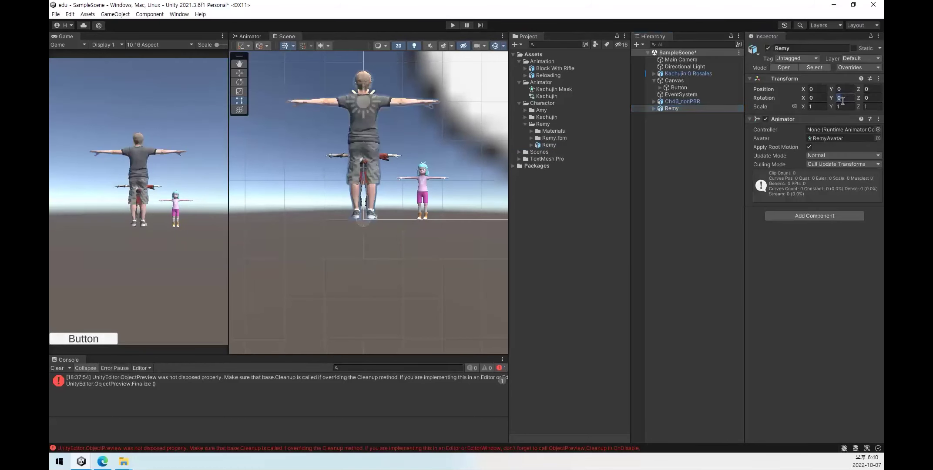
{"action": "type", "text": "80"}
{"action": "key", "text": "shift+Tab"}
{"action": "key", "text": "shift+Tab"}
{"action": "key", "text": "shift+Tab"}
{"action": "key", "text": "shift+Tab"}
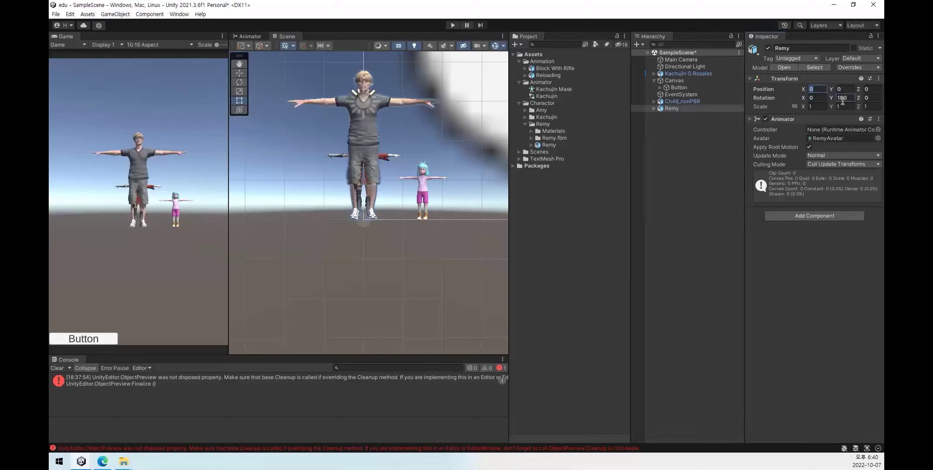
{"action": "type", "text": "1.5"}
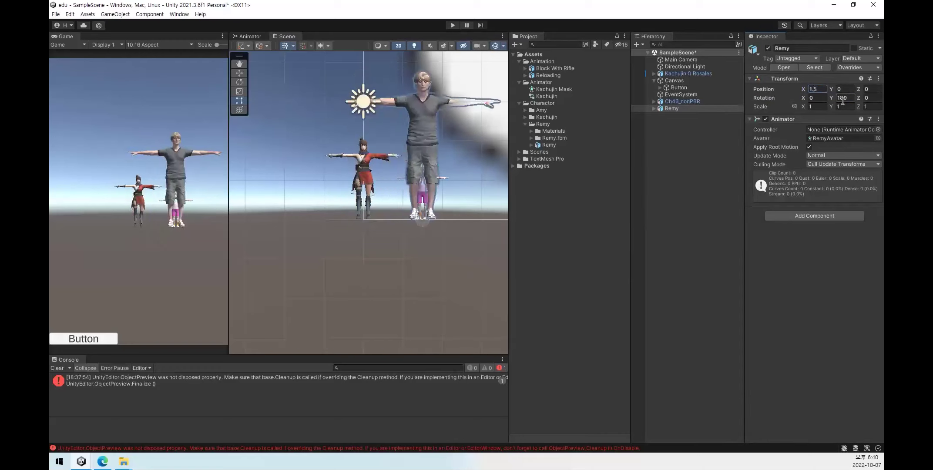
{"action": "type", "text": "-"}
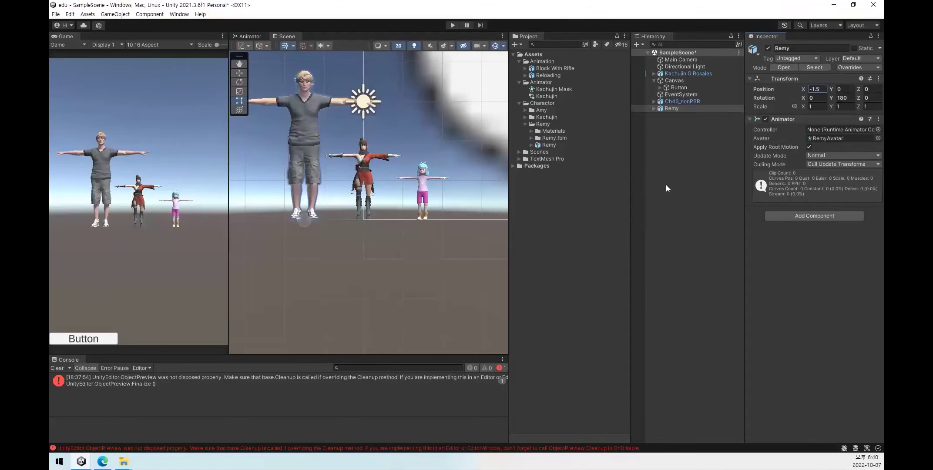
{"action": "left_click", "coordinate": [666, 185]}
{"action": "left_click", "coordinate": [551, 145]}
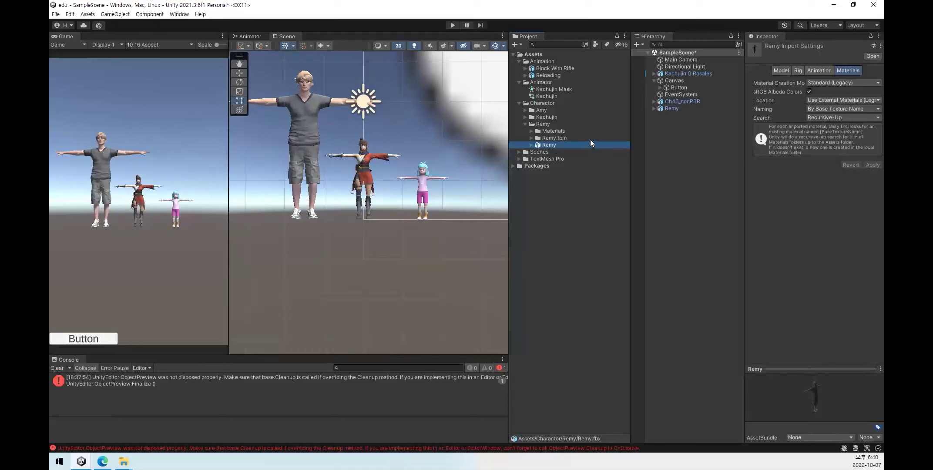
Set the Remy model's import Scale Factor to 0.45, then to 0.55.
{"action": "left_click", "coordinate": [780, 70]}
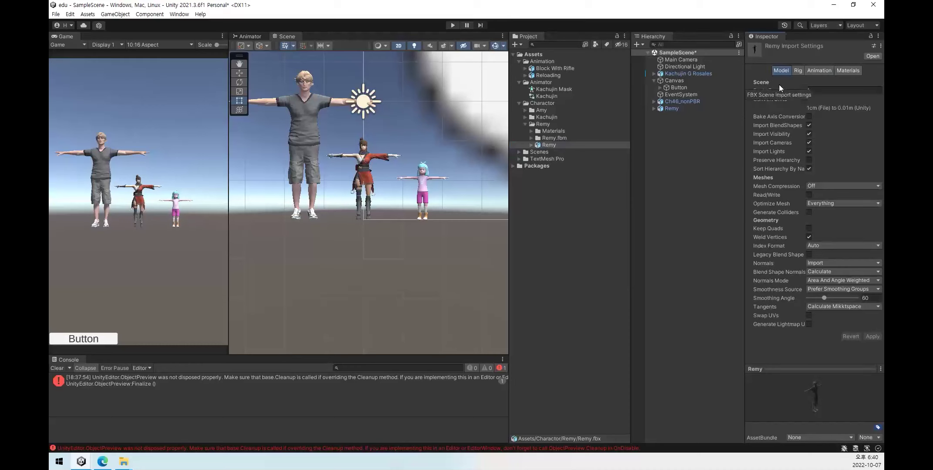
{"action": "left_click", "coordinate": [817, 92]}
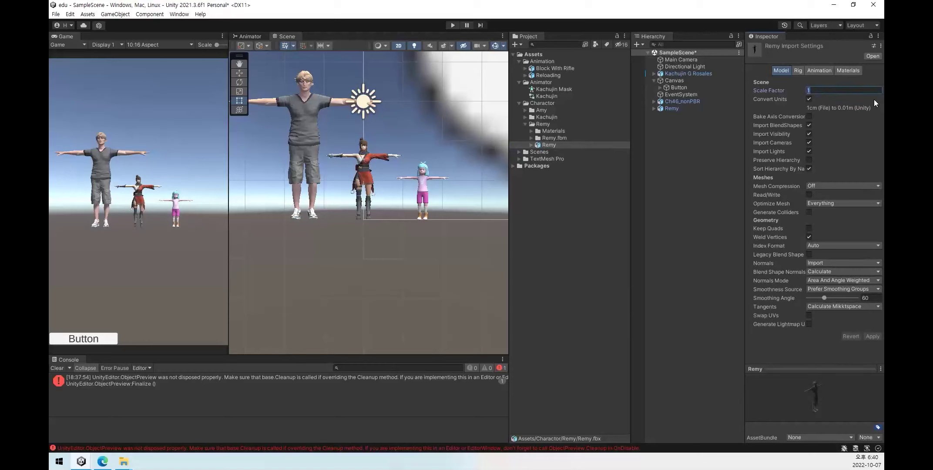
{"action": "type", "text": "0.45"}
{"action": "left_click", "coordinate": [873, 338]}
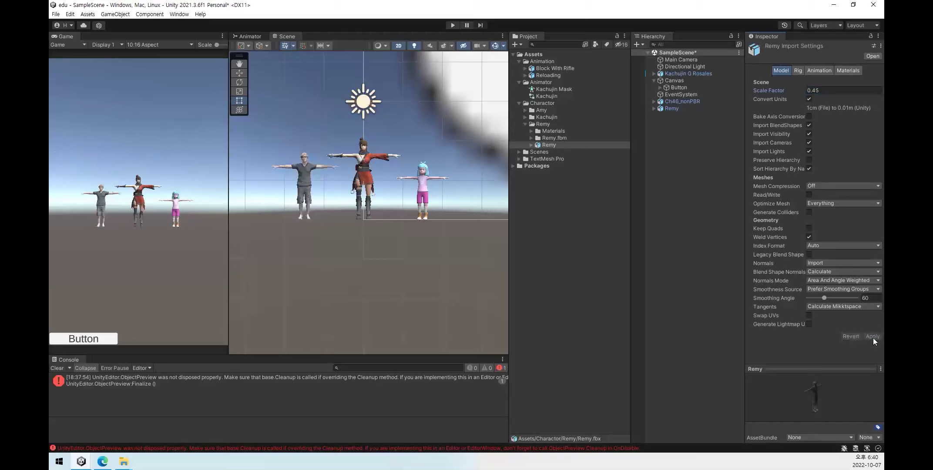
{"action": "left_click", "coordinate": [833, 89]}
{"action": "type", "text": "0.55"}
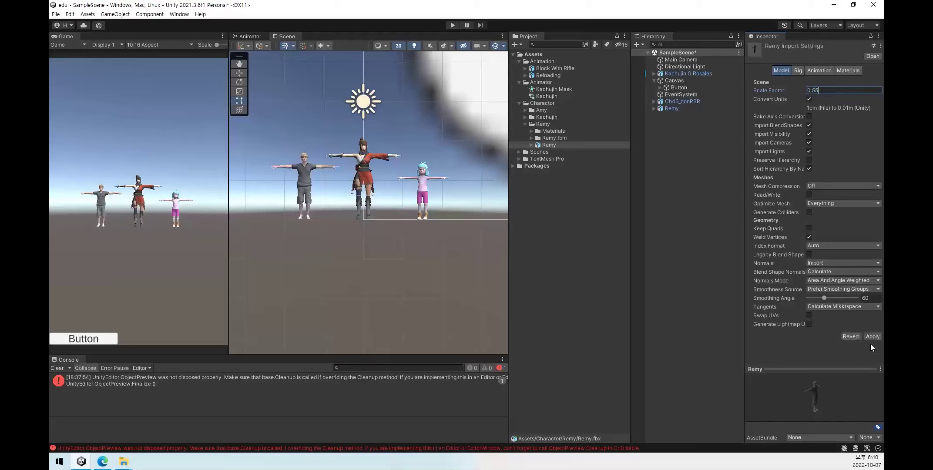
{"action": "left_click", "coordinate": [872, 336]}
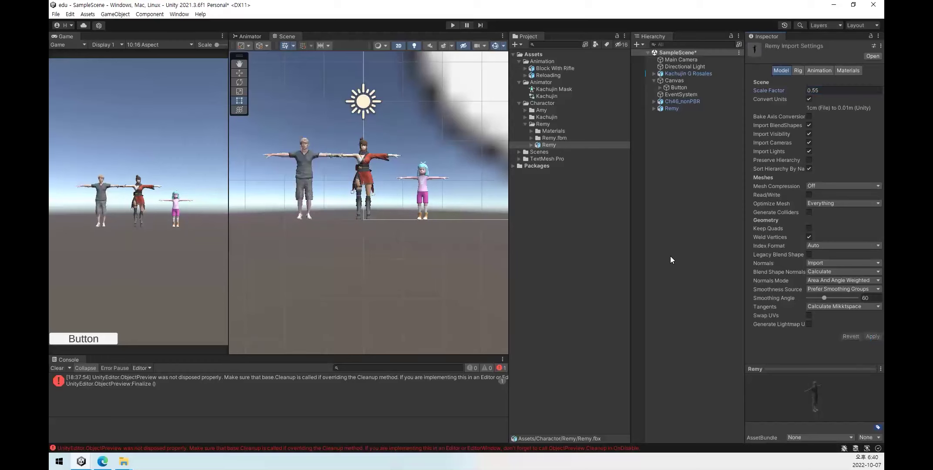
Confirm the 0.55 scale factor on the Remy asset and select Remy in the Hierarchy.
{"action": "left_click", "coordinate": [672, 162]}
{"action": "left_click", "coordinate": [550, 145]}
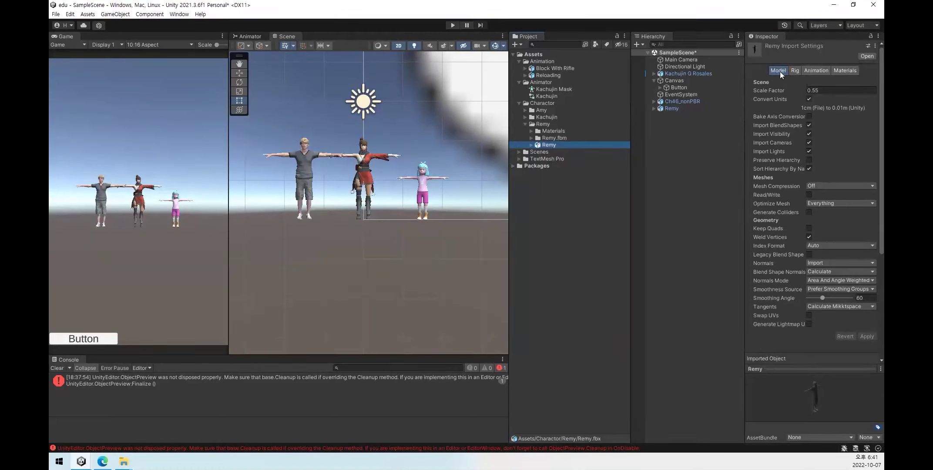
{"action": "left_click", "coordinate": [810, 90]}
{"action": "left_click", "coordinate": [679, 109]}
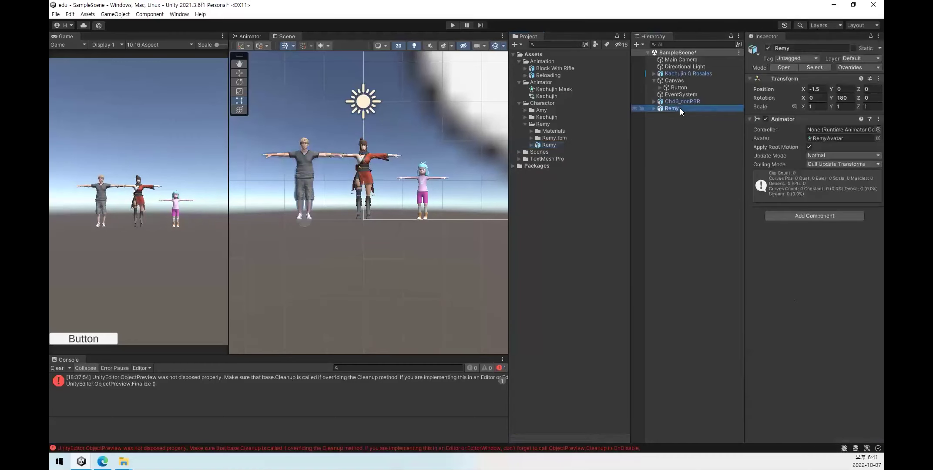
Replace Remy with a new copy at Y rotation 180 and X position -1.5.
{"action": "key", "text": "Delete"}
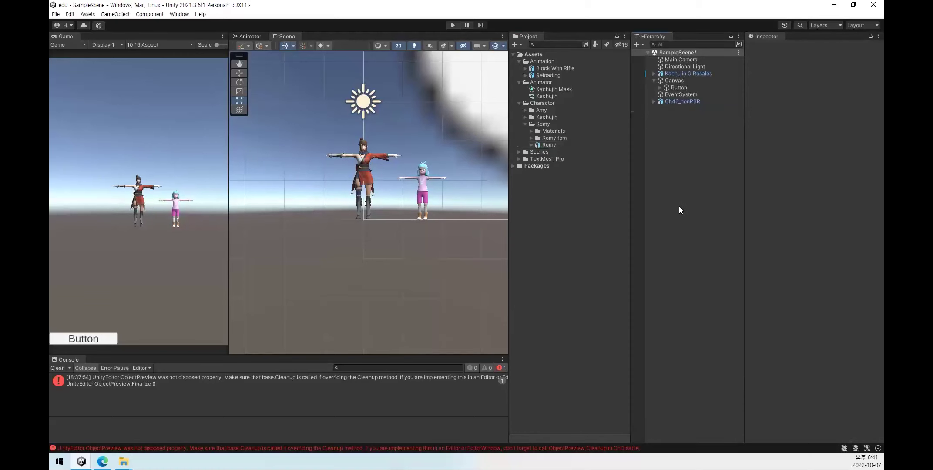
{"action": "left_click_drag", "start_coordinate": [555, 148], "coordinate": [690, 253]}
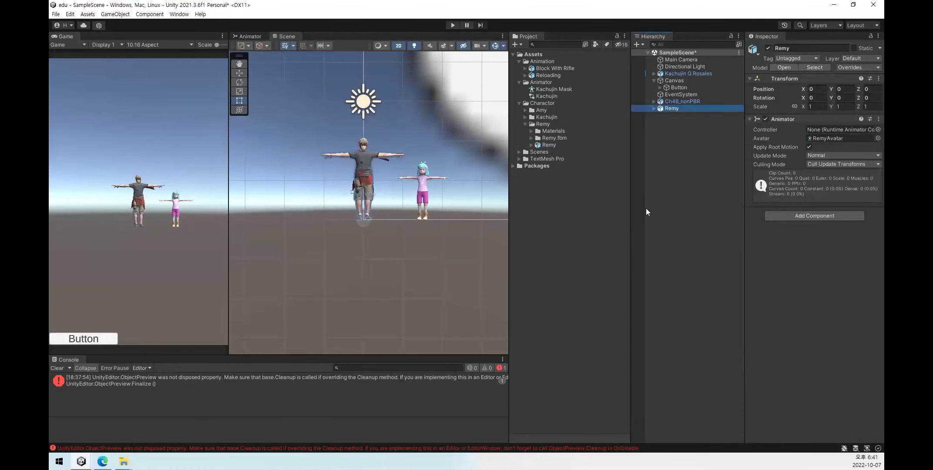
{"action": "left_click", "coordinate": [846, 97]}
{"action": "type", "text": "180"}
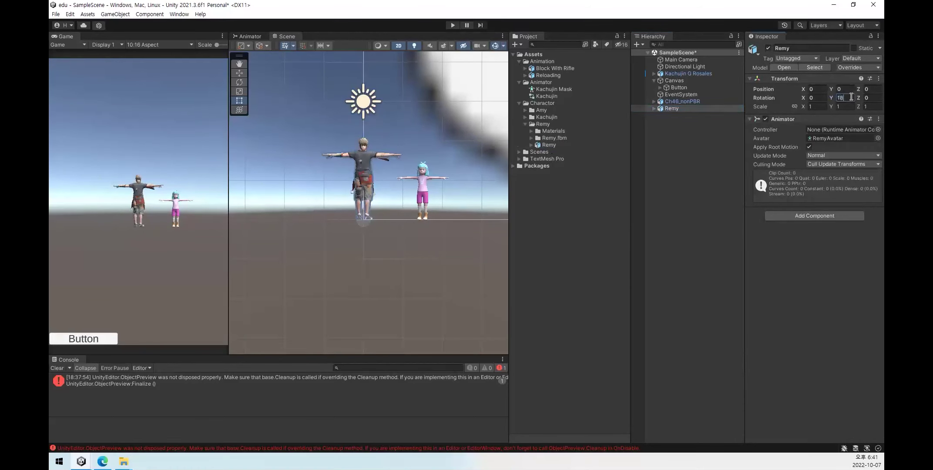
{"action": "left_click", "coordinate": [823, 89]}
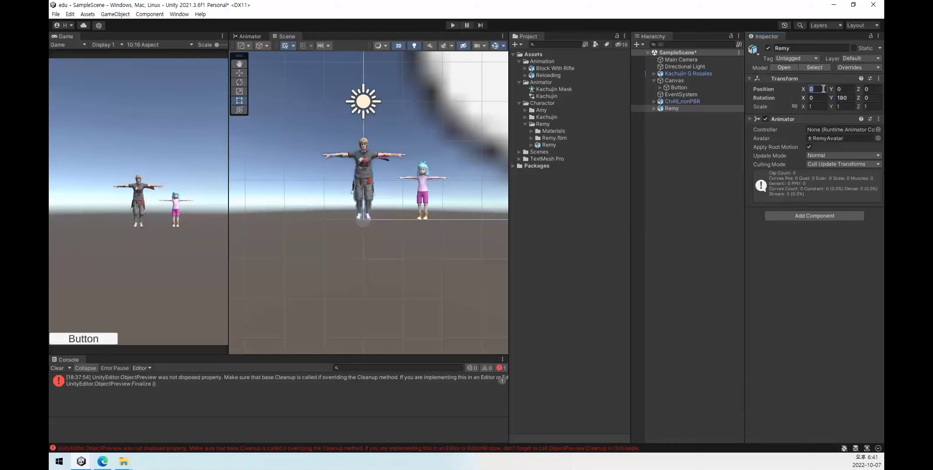
{"action": "type", "text": "-1.5"}
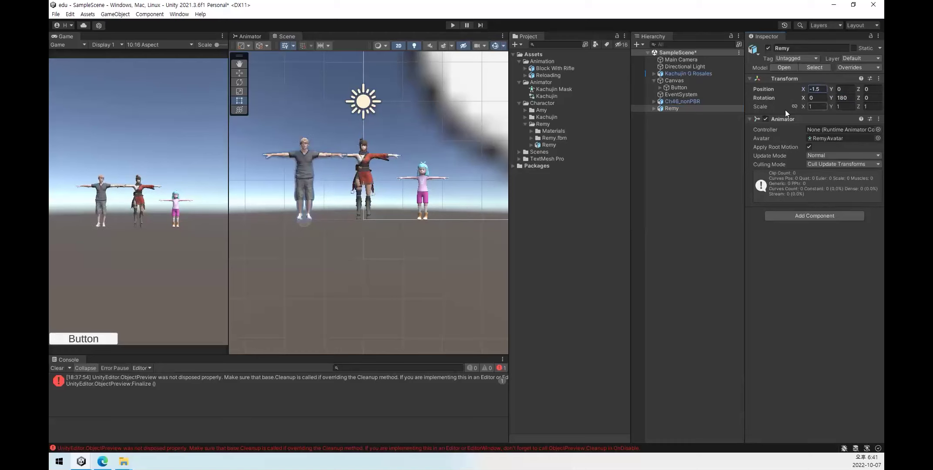
{"action": "left_click", "coordinate": [775, 109]}
{"action": "key", "text": "Tab"}
{"action": "key", "text": "Tab"}
{"action": "left_click", "coordinate": [713, 163]}
Compare the transforms of Ch46_nonPBR, Remy and Kachujin G Rosales.
{"action": "left_click", "coordinate": [686, 101]}
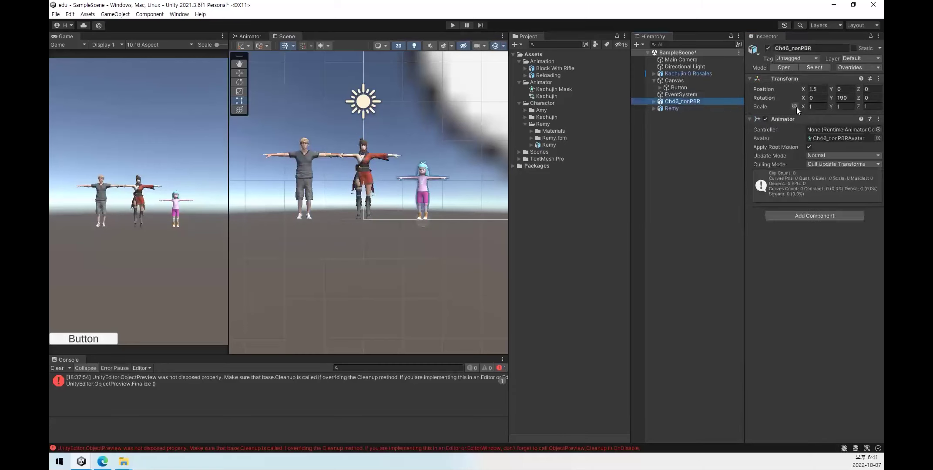
{"action": "left_click", "coordinate": [688, 108]}
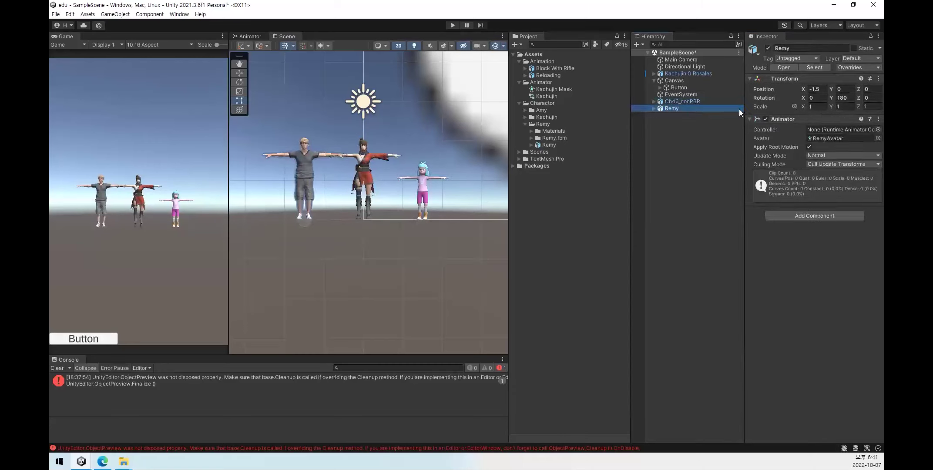
{"action": "left_click", "coordinate": [700, 101]}
{"action": "left_click", "coordinate": [704, 73]}
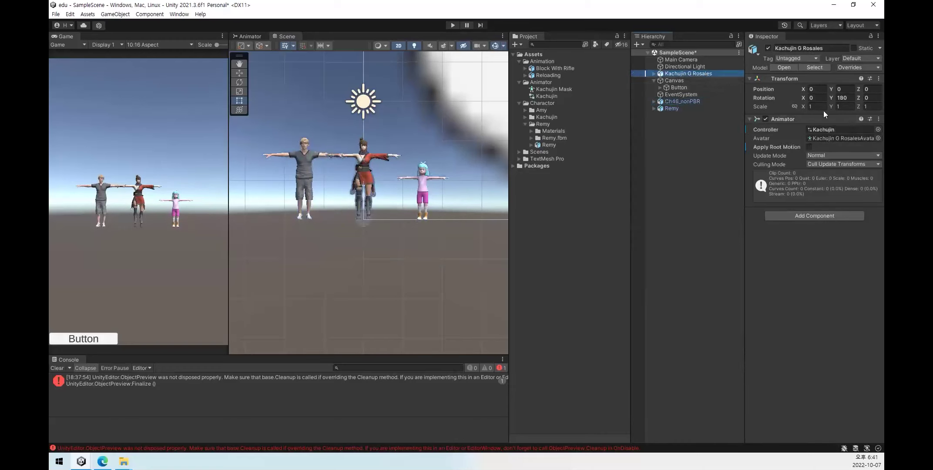
{"action": "left_click", "coordinate": [692, 108]}
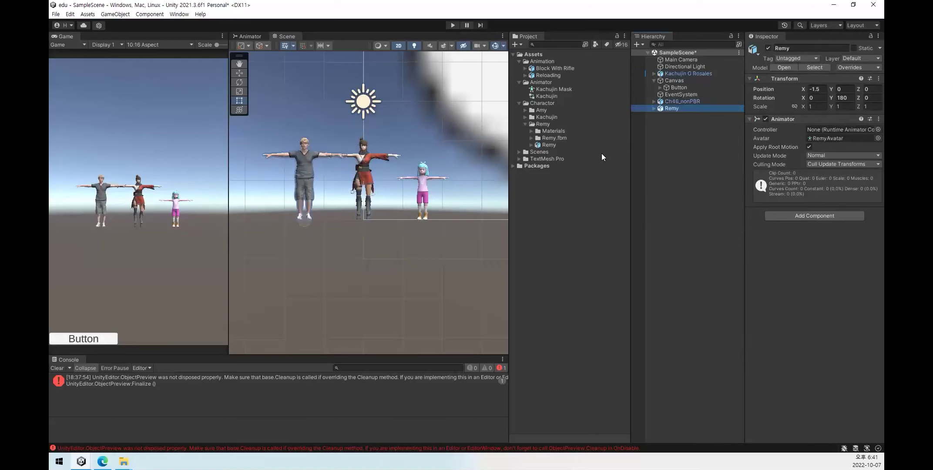
Add a second Remy copy, then delete the extra Remy (1).
{"action": "left_click_drag", "start_coordinate": [540, 144], "coordinate": [682, 168]}
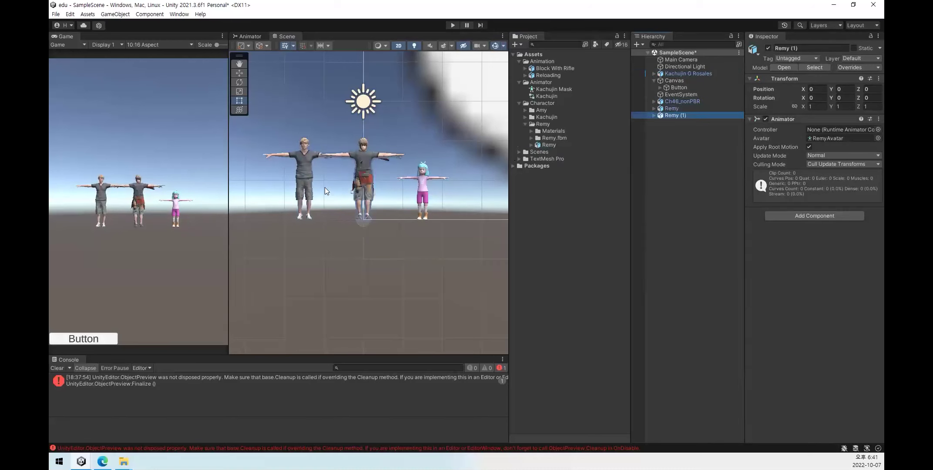
{"action": "left_click", "coordinate": [686, 175]}
{"action": "left_click", "coordinate": [682, 114]}
{"action": "key", "text": "Delete"}
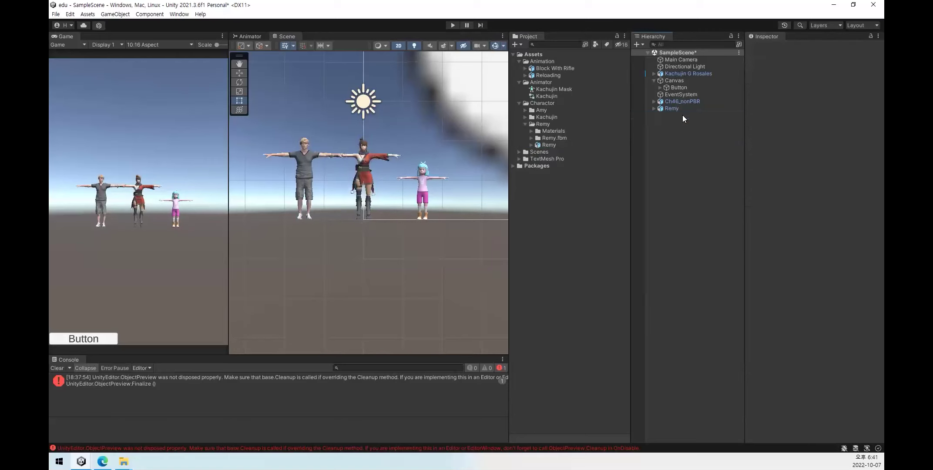
{"action": "left_click", "coordinate": [677, 109]}
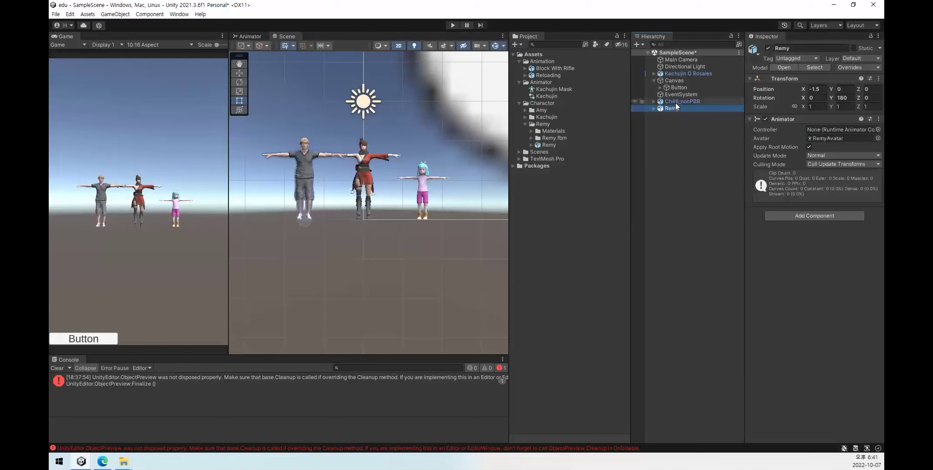
Verify Remy.fbx imports at Scale Factor 0.55, then save the scene with Ctrl+S.
{"action": "left_click", "coordinate": [550, 146]}
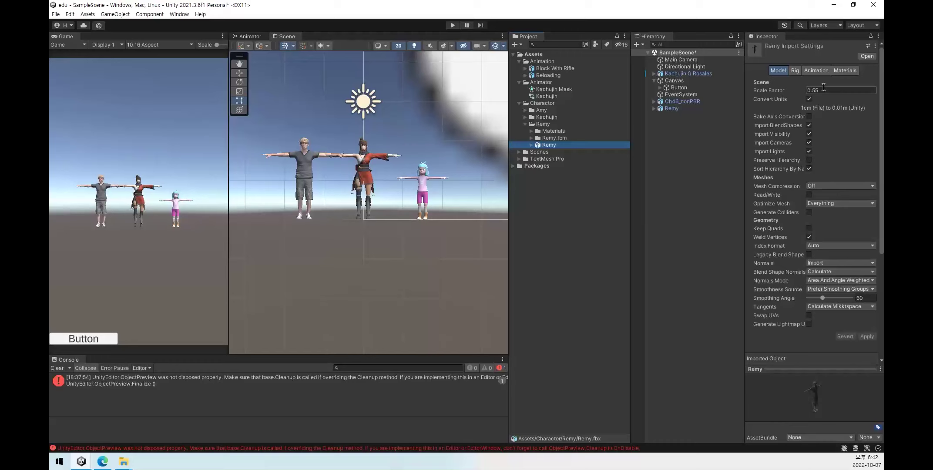
{"action": "left_click", "coordinate": [559, 237]}
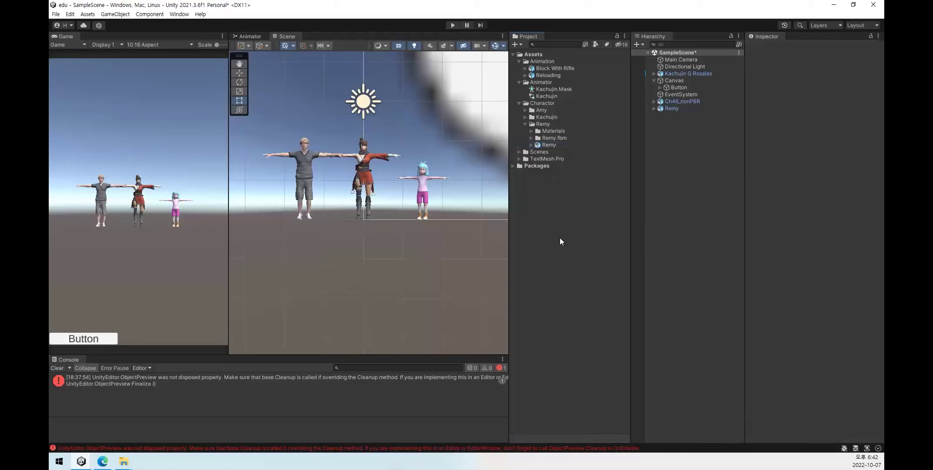
{"action": "left_click", "coordinate": [547, 146]}
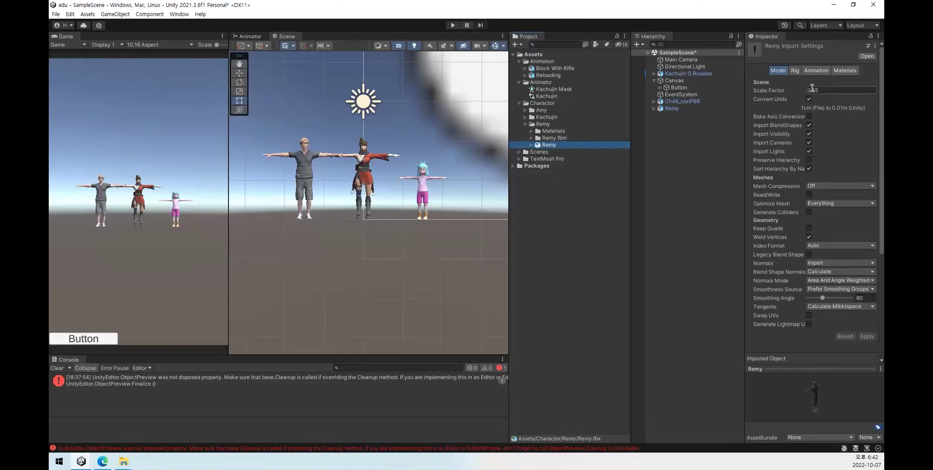
{"action": "left_click", "coordinate": [676, 206]}
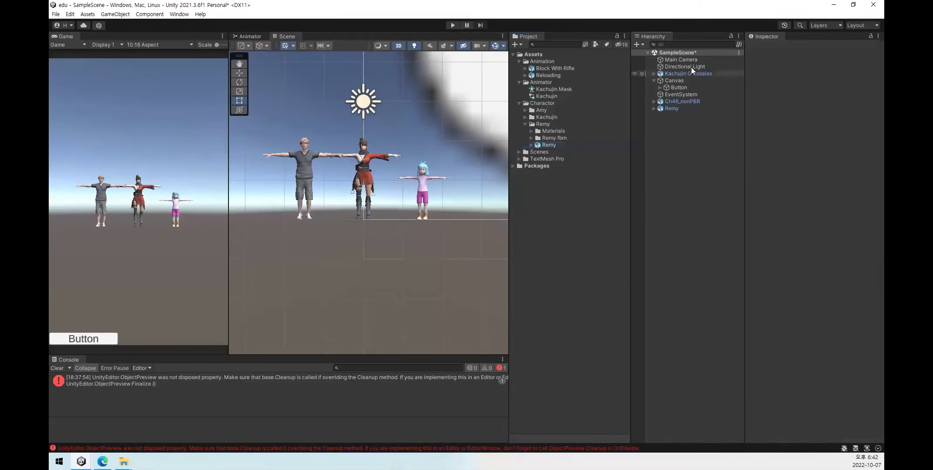
{"action": "key", "text": "ctrl+s"}
{"action": "left_click_drag", "start_coordinate": [560, 140], "coordinate": [661, 149]}
{"action": "left_click", "coordinate": [692, 115]}
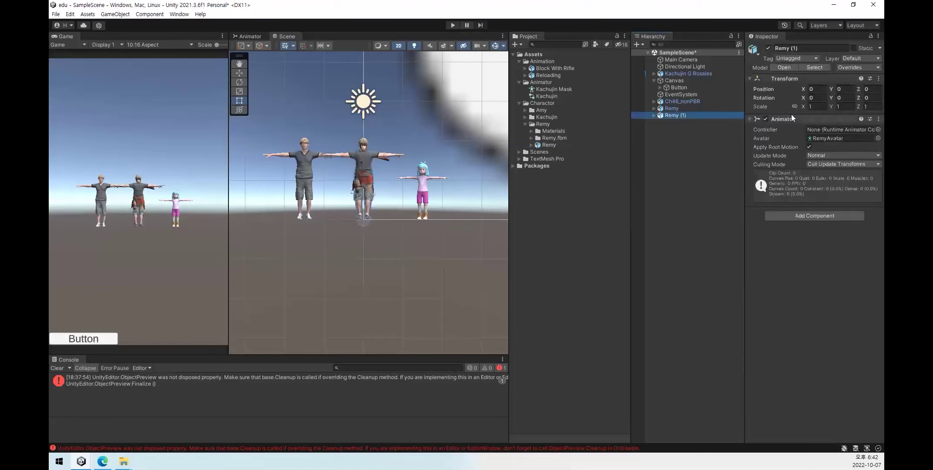
{"action": "left_click", "coordinate": [822, 106]}
{"action": "left_click", "coordinate": [691, 116]}
{"action": "key", "text": "Delete"}
{"action": "left_click", "coordinate": [676, 108]}
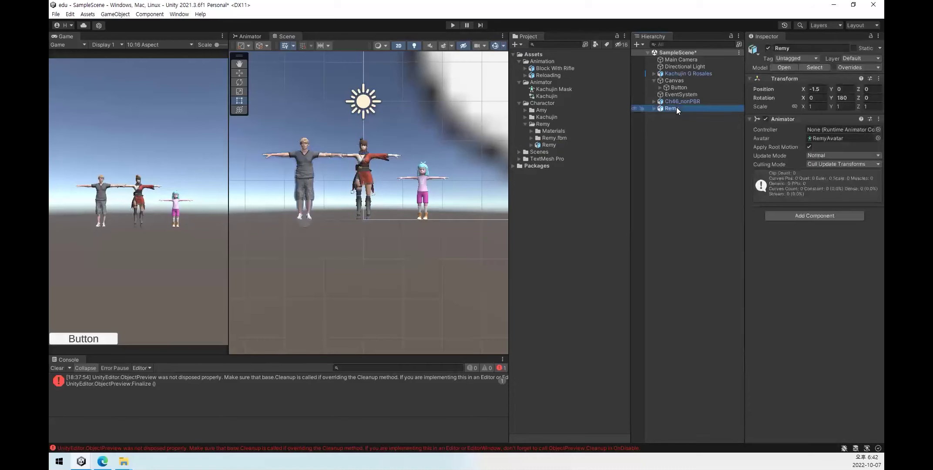
{"action": "left_click", "coordinate": [817, 106]}
{"action": "type", "text": ".58"}
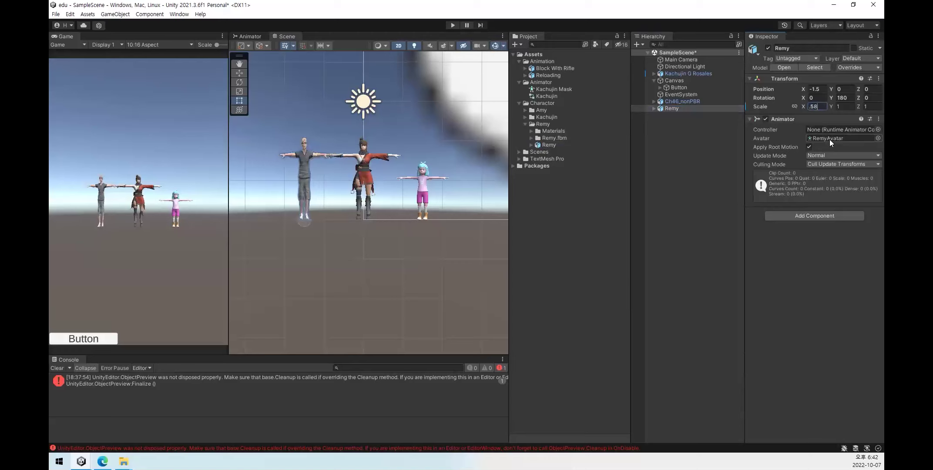
{"action": "type", "text": "2"}
{"action": "key", "text": "Tab"}
{"action": "type", "text": ".2"}
{"action": "key", "text": "Tab"}
{"action": "type", "text": ".2"}
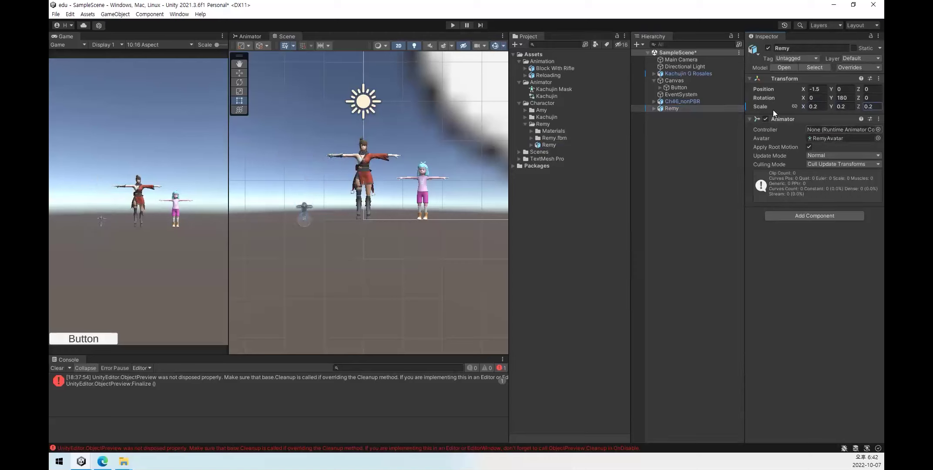
{"action": "left_click", "coordinate": [815, 106]}
{"action": "type", "text": "1"}
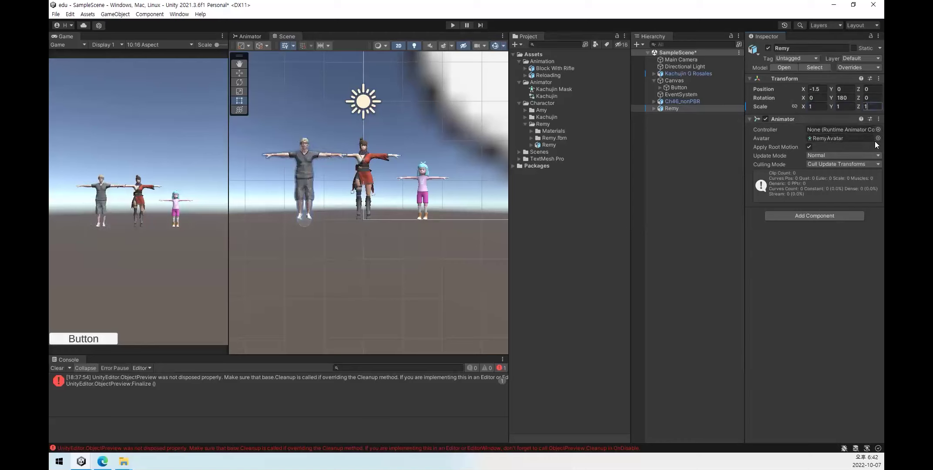
{"action": "type", "text": ".5"}
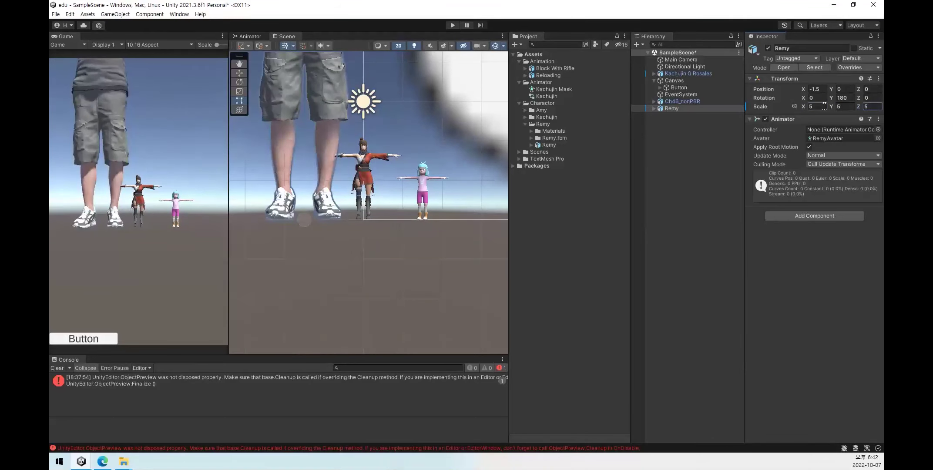
{"action": "left_click", "coordinate": [827, 243]}
{"action": "double_click", "coordinate": [870, 107]}
{"action": "type", "text": "1"}
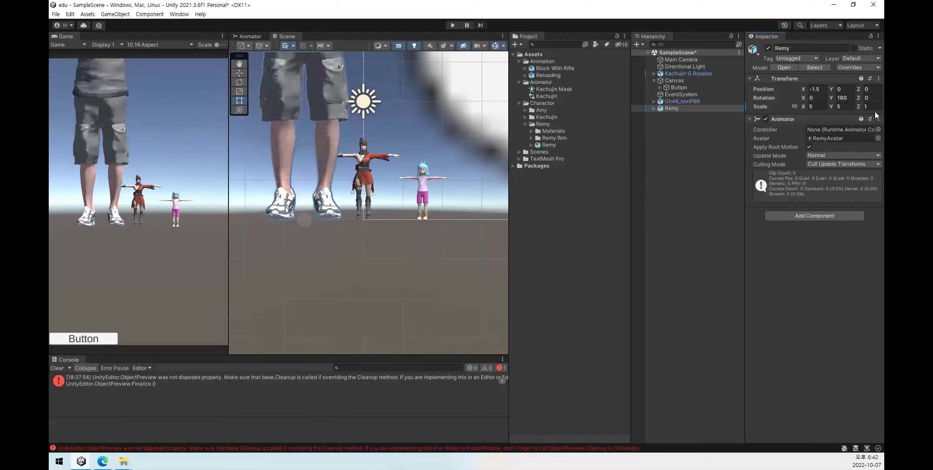
{"action": "key", "text": "Return"}
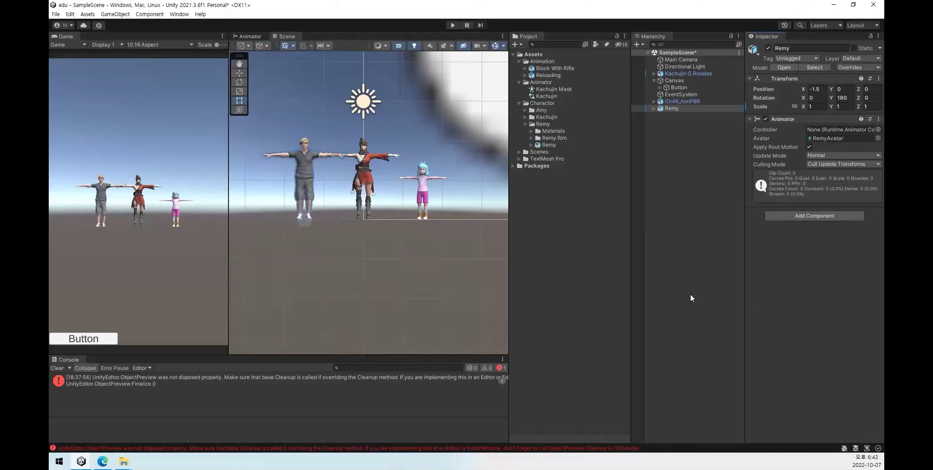
{"action": "left_click", "coordinate": [665, 108]}
{"action": "left_click", "coordinate": [557, 145]}
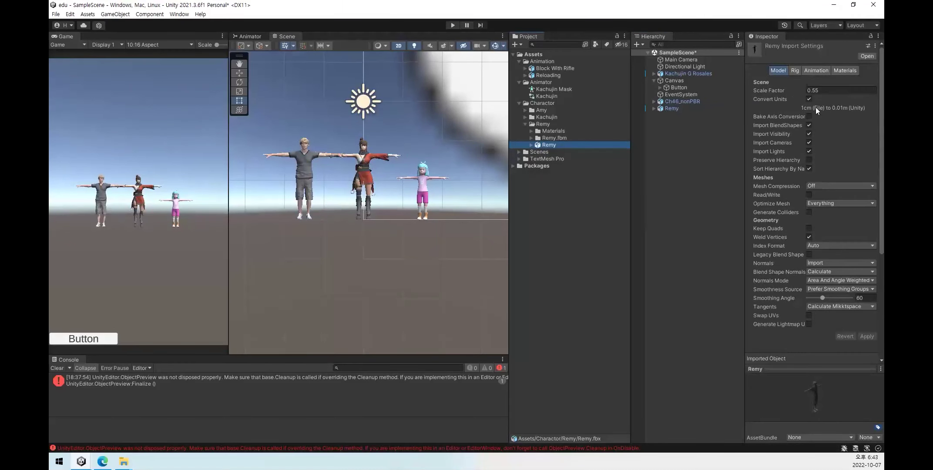
Compare the scene transforms of Remy, Ch46_nonPBR and Kachujin G Rosales.
{"action": "left_click", "coordinate": [679, 108]}
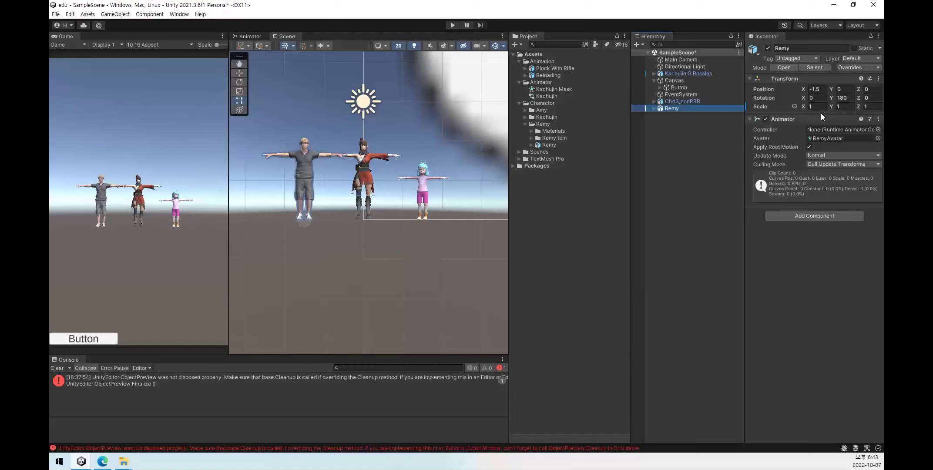
{"action": "left_click", "coordinate": [683, 103]}
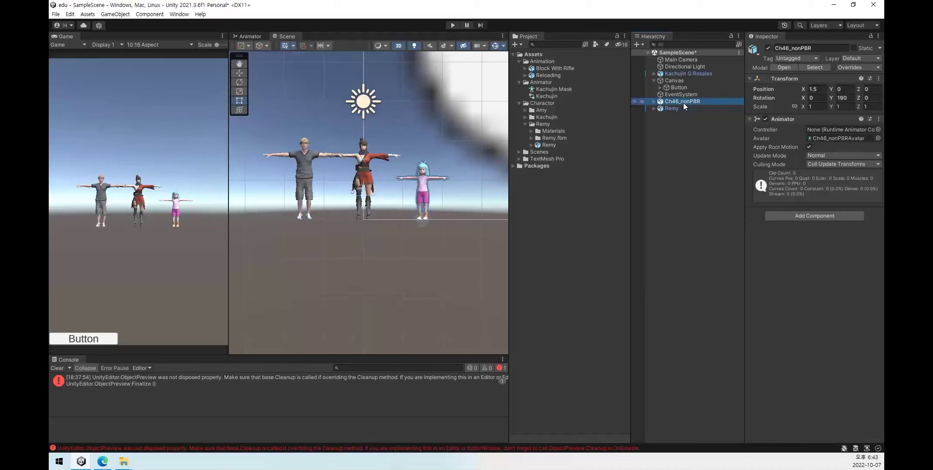
{"action": "left_click", "coordinate": [690, 74]}
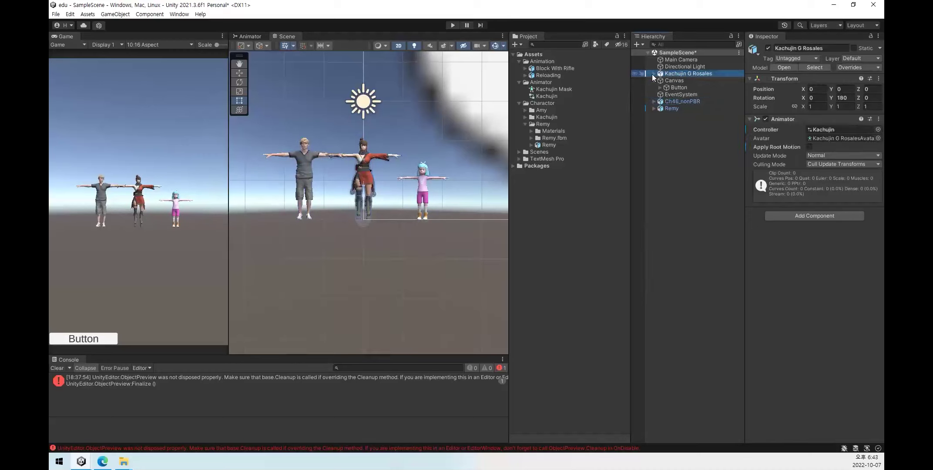
{"action": "left_click", "coordinate": [711, 187]}
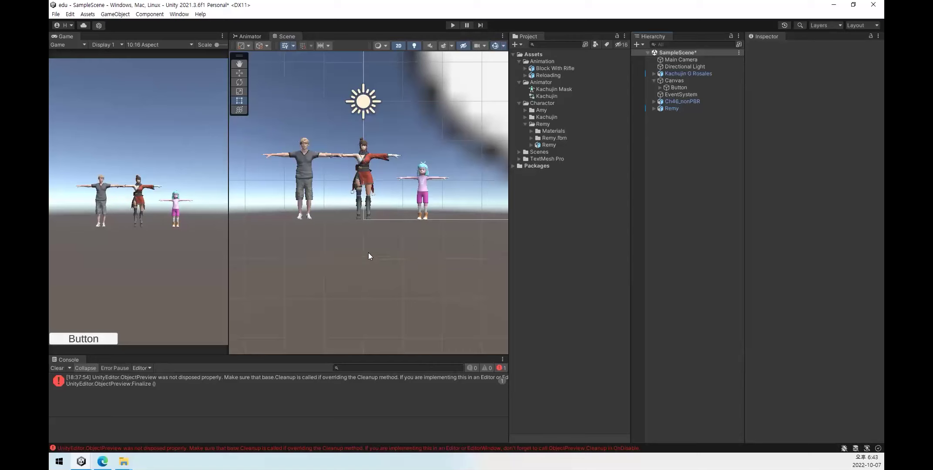
Compare the import Scale Factor of the Remy, Ch46_nonPBR and Kachujin models.
{"action": "left_click", "coordinate": [557, 146]}
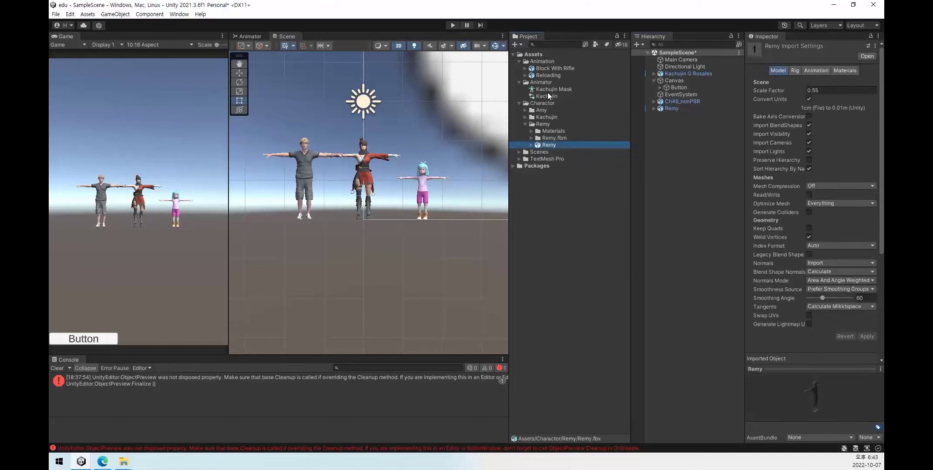
{"action": "left_click", "coordinate": [525, 118]}
{"action": "left_click", "coordinate": [525, 111]}
{"action": "left_click", "coordinate": [561, 132]}
{"action": "left_click", "coordinate": [570, 158]}
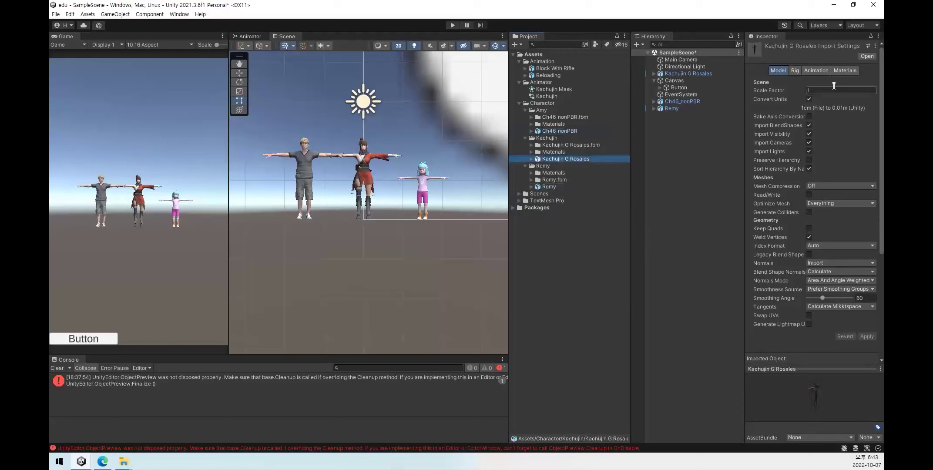
{"action": "left_click", "coordinate": [549, 187]}
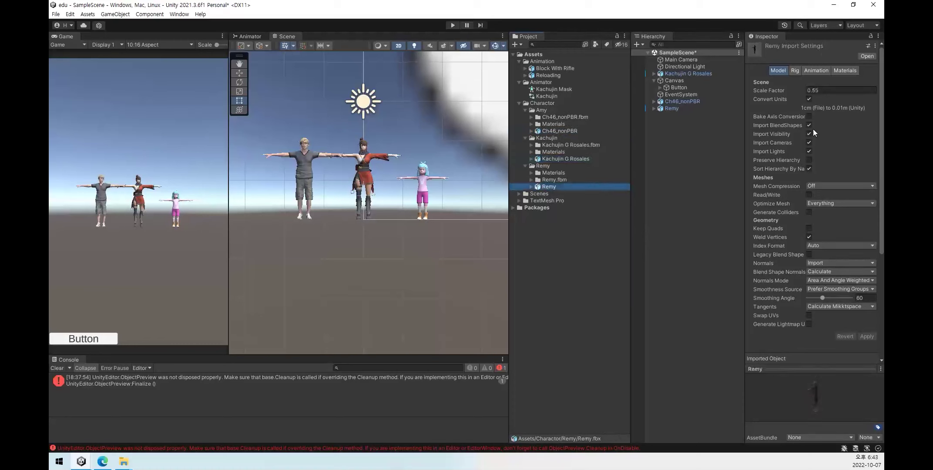
{"action": "left_click", "coordinate": [559, 158]}
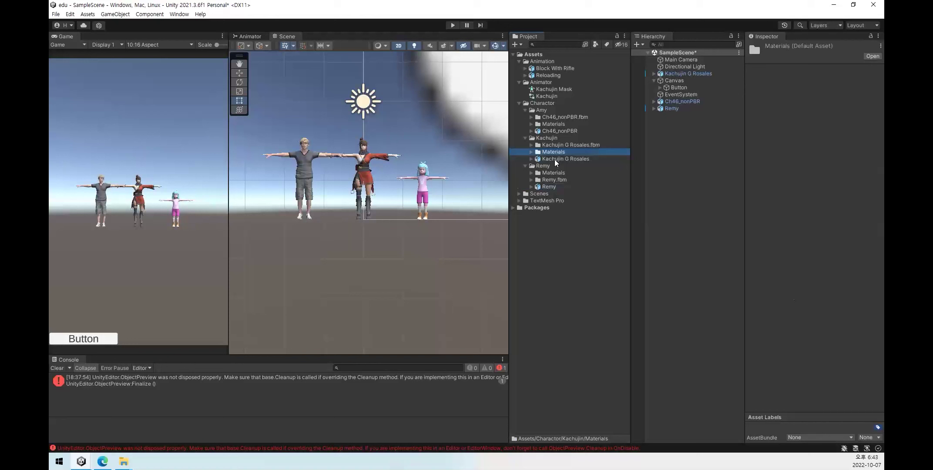
{"action": "left_click", "coordinate": [555, 131]}
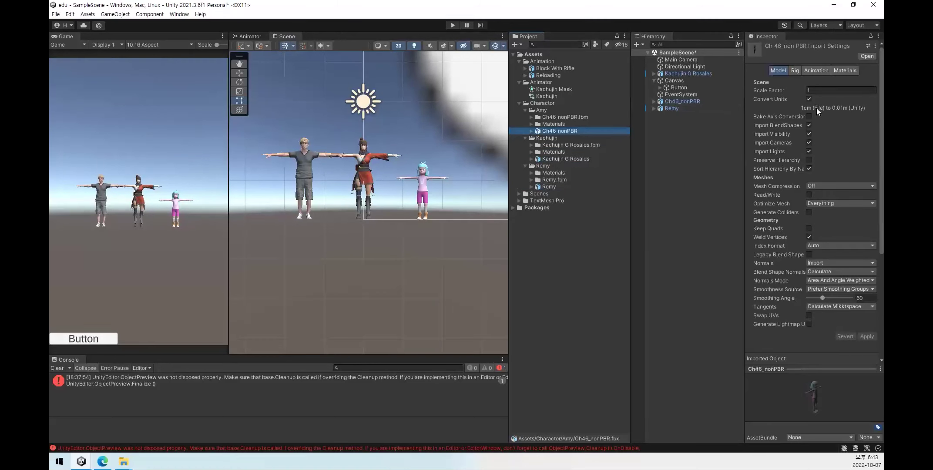
{"action": "left_click", "coordinate": [553, 188]}
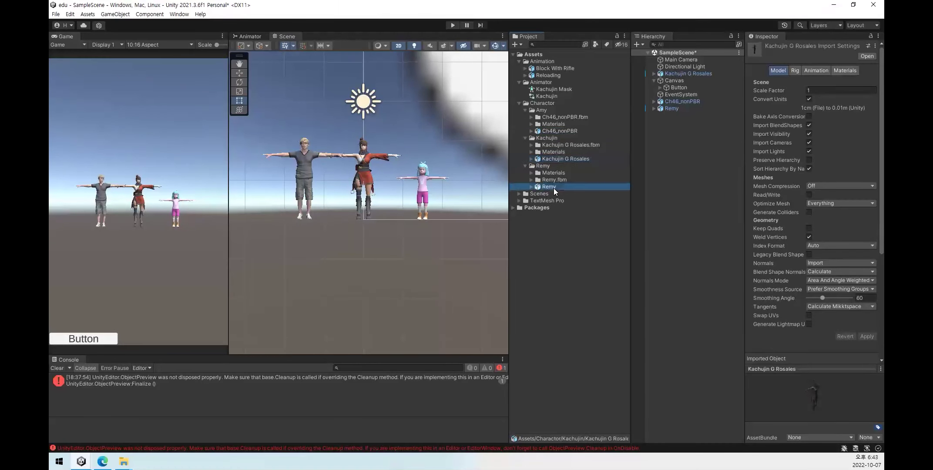
{"action": "left_click", "coordinate": [709, 169]}
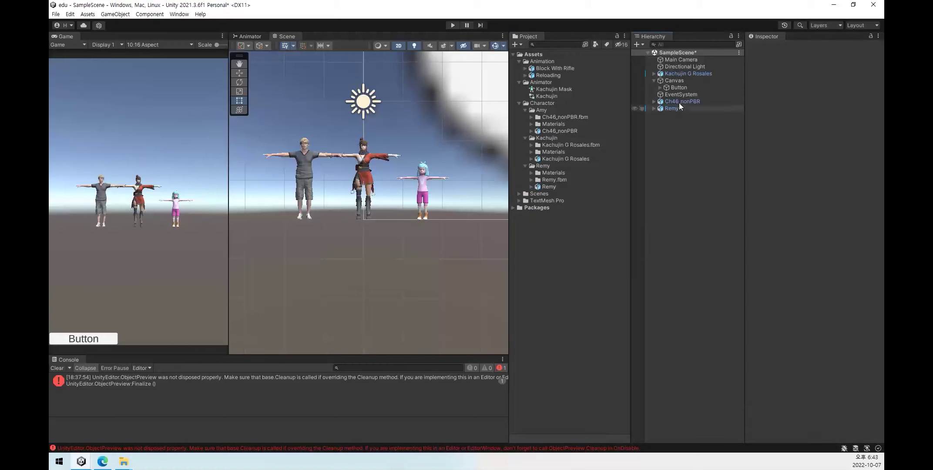
{"action": "left_click", "coordinate": [559, 130]}
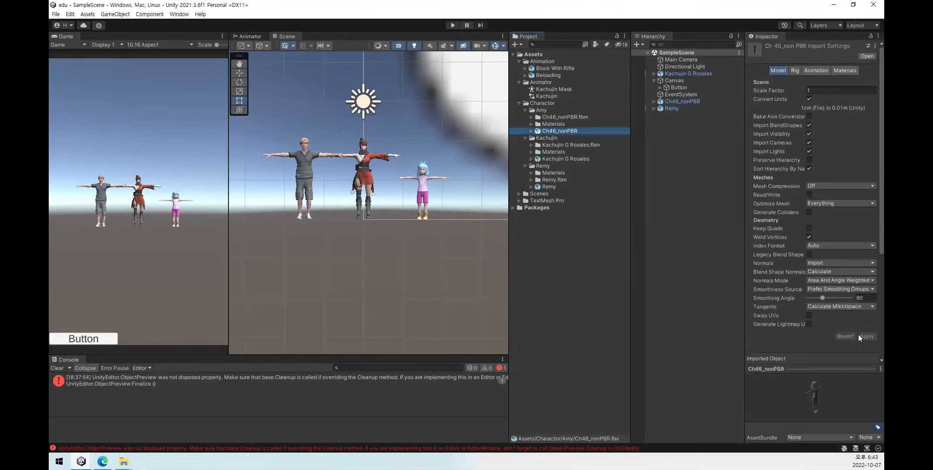
Add a test Kachujin copy, check its scale factor, delete it, and save SampleScene.
{"action": "left_click", "coordinate": [580, 159]}
{"action": "left_click_drag", "start_coordinate": [555, 160], "coordinate": [687, 160]}
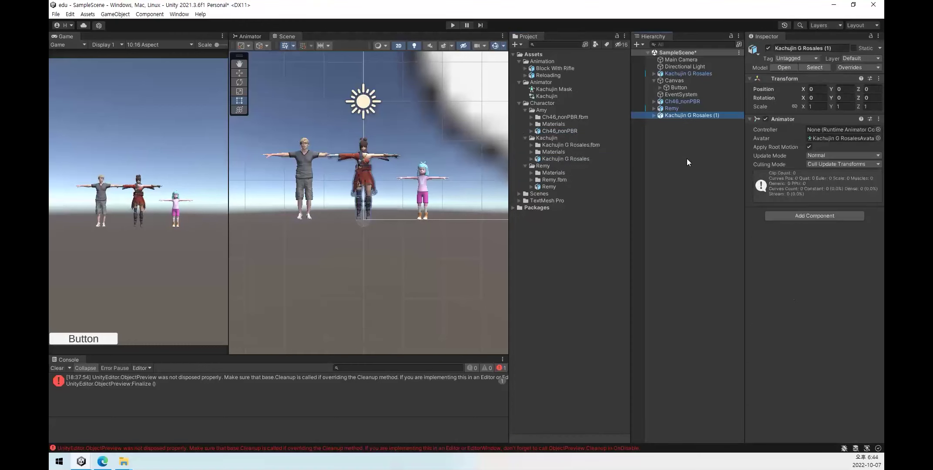
{"action": "left_click", "coordinate": [561, 160]}
{"action": "left_click", "coordinate": [808, 91]}
{"action": "left_click", "coordinate": [810, 90]}
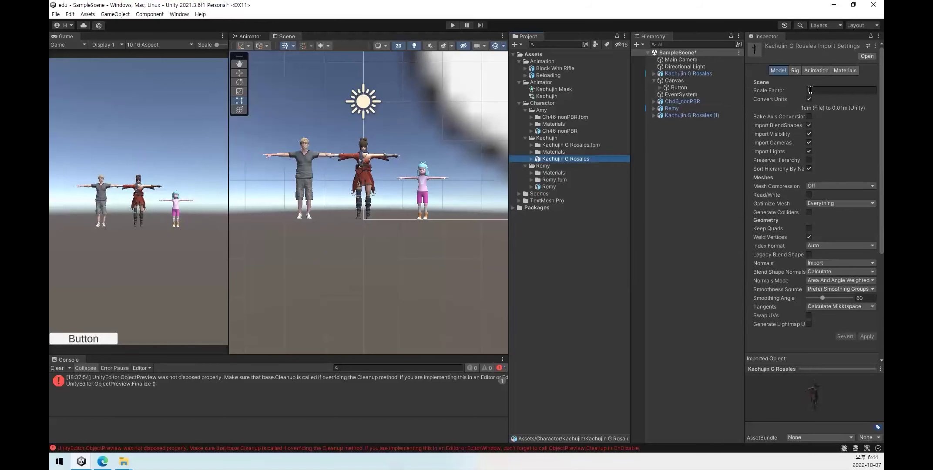
{"action": "left_click", "coordinate": [708, 116]}
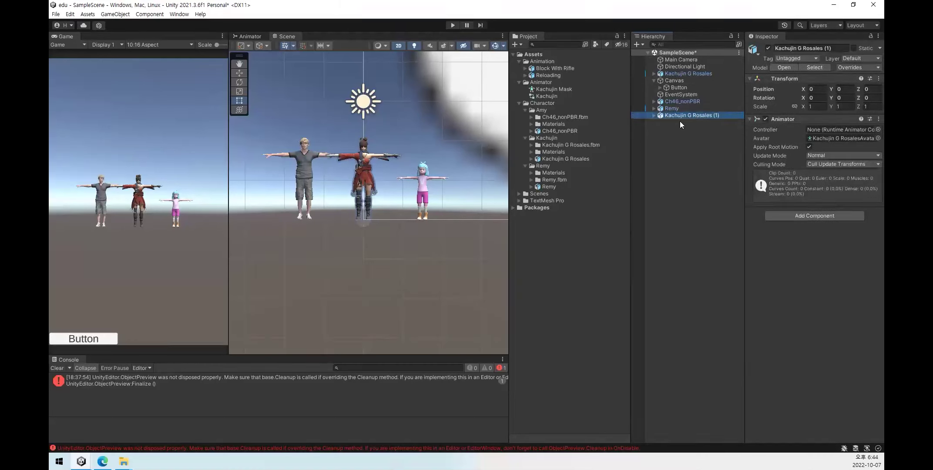
{"action": "key", "text": "Delete"}
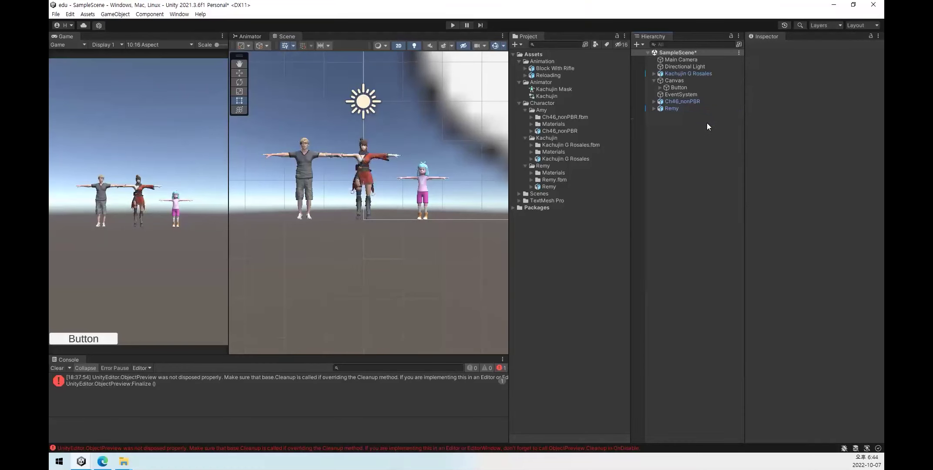
{"action": "key", "text": "ctrl+s"}
Select Remy in the Hierarchy, frame him in the Scene view, and turn off 2D mode.
{"action": "left_click", "coordinate": [678, 102]}
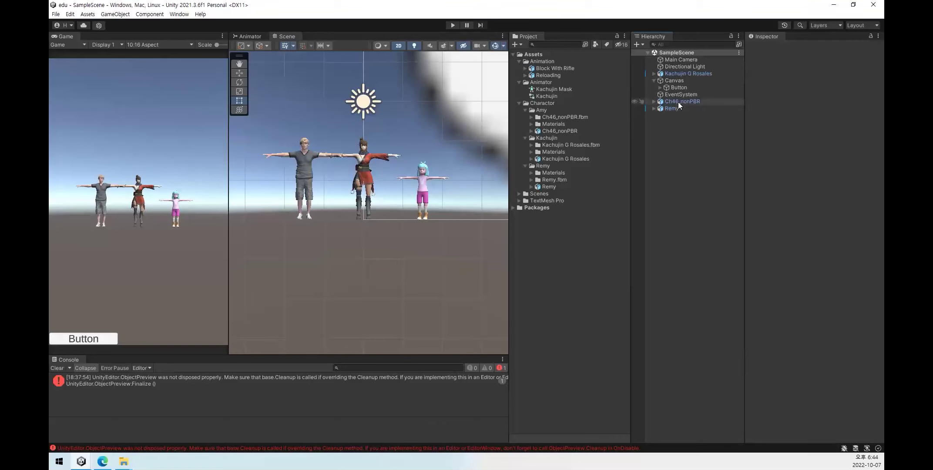
{"action": "left_click", "coordinate": [678, 108]}
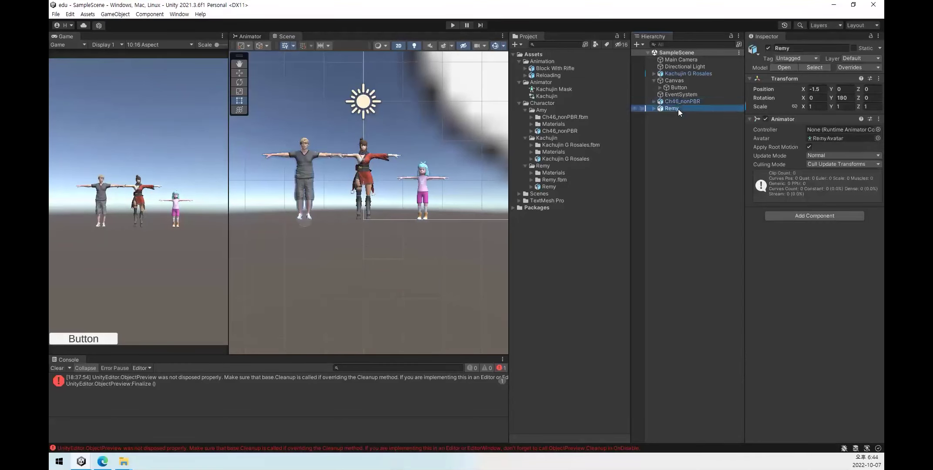
{"action": "double_click", "coordinate": [678, 108]}
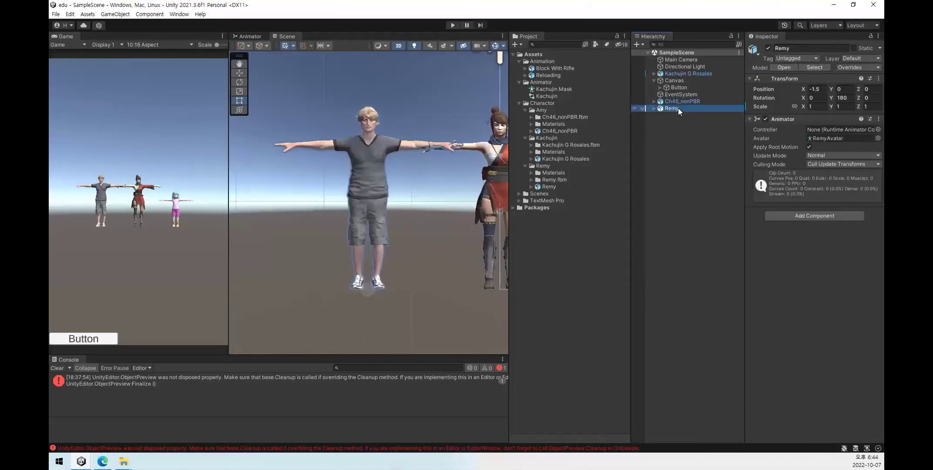
{"action": "left_click", "coordinate": [398, 46]}
Zoom and orbit in on Remy's shorts, then expand Remy's Materials folder.
{"action": "scroll", "coordinate": [413, 187], "scroll_direction": "up", "scroll_amount": 5}
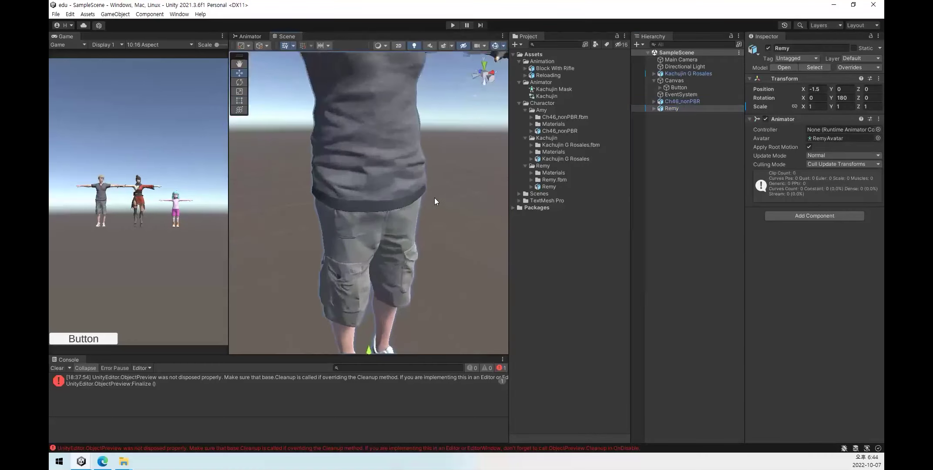
{"action": "scroll", "coordinate": [435, 198], "scroll_direction": "up", "scroll_amount": 2}
{"action": "scroll", "coordinate": [405, 210], "scroll_direction": "up", "scroll_amount": 3}
{"action": "scroll", "coordinate": [405, 214], "scroll_direction": "up", "scroll_amount": 2}
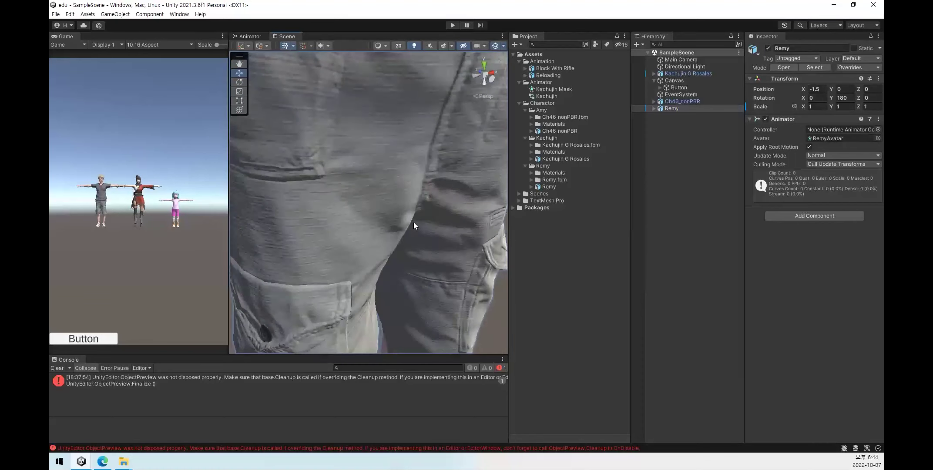
{"action": "middle_click_drag", "start_coordinate": [393, 176], "coordinate": [438, 181]}
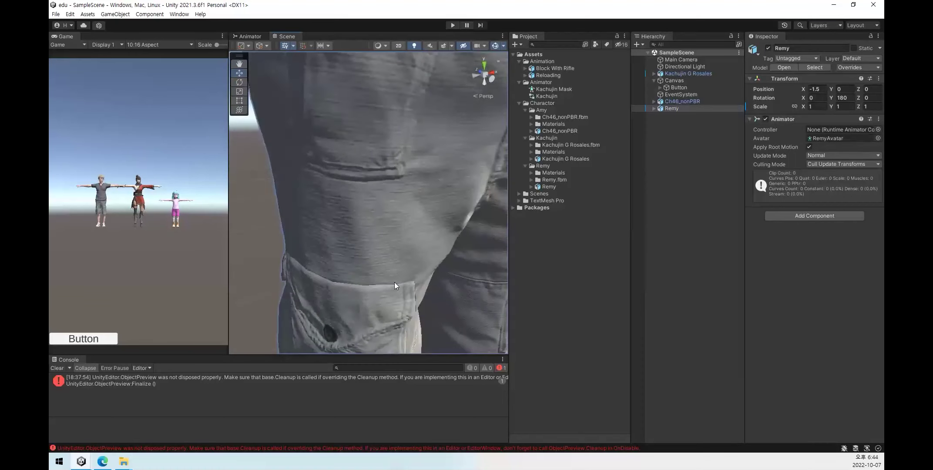
{"action": "scroll", "coordinate": [396, 262], "scroll_direction": "down", "scroll_amount": 2}
{"action": "mouse_move", "coordinate": [398, 219]}
{"action": "left_mouse_down", "text": "alt"}
{"action": "mouse_move", "coordinate": [384, 184]}
{"action": "mouse_move", "coordinate": [399, 166]}
{"action": "left_mouse_up", "text": "alt"}
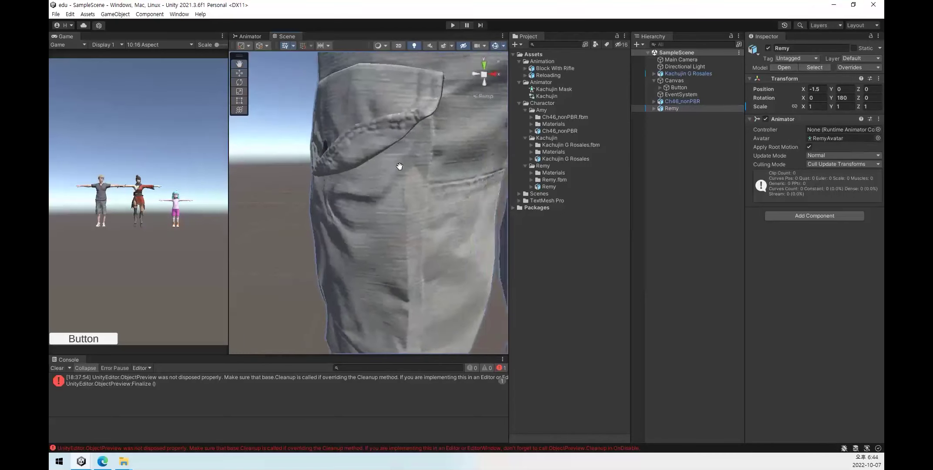
{"action": "middle_click_drag", "start_coordinate": [400, 167], "coordinate": [375, 175]}
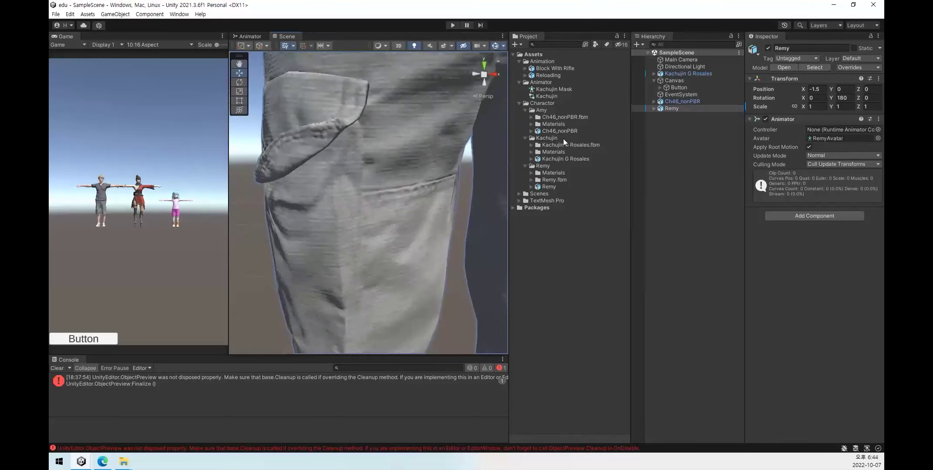
{"action": "left_click", "coordinate": [531, 173]}
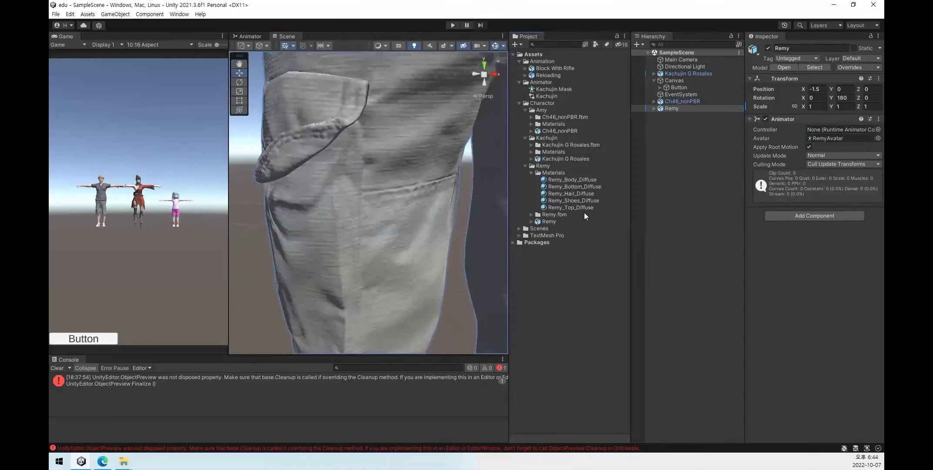
Set Remy_Bottom_Diffuse's normal map strength to 0 and orbit the trousers to compare.
{"action": "left_click", "coordinate": [579, 187]}
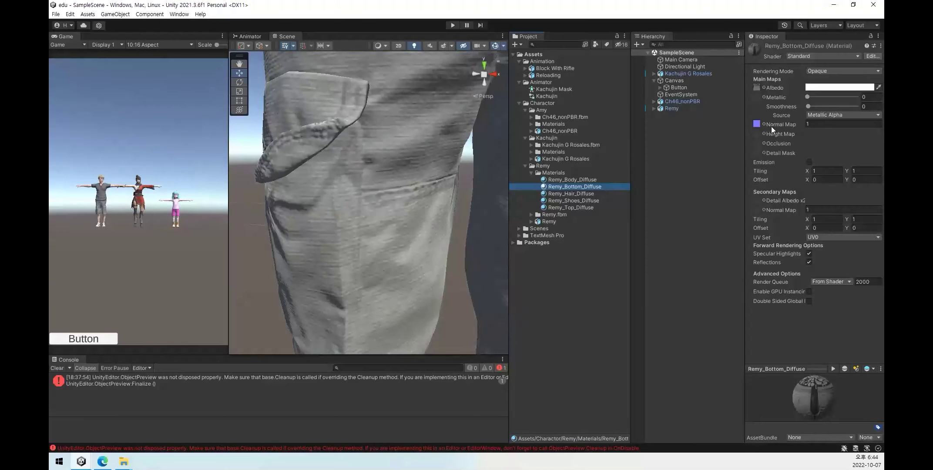
{"action": "left_click", "coordinate": [812, 124]}
{"action": "type", "text": "0"}
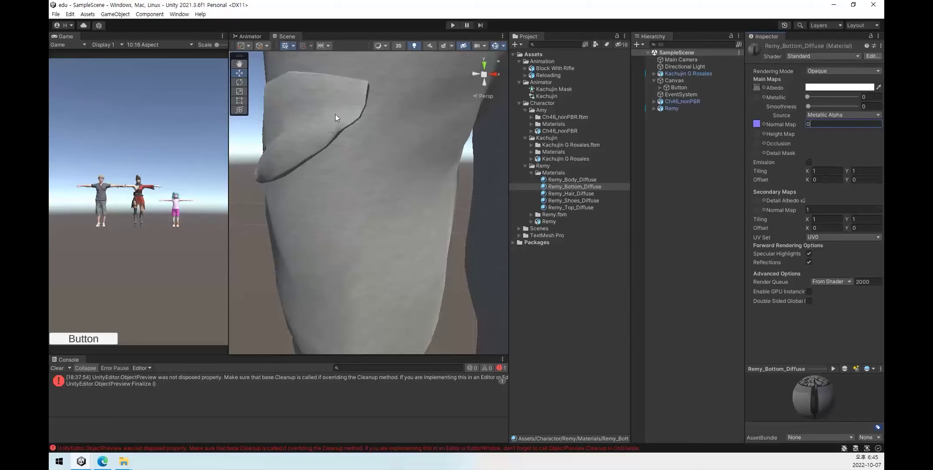
{"action": "left_click_drag", "start_coordinate": [357, 190], "coordinate": [375, 156], "text": "alt"}
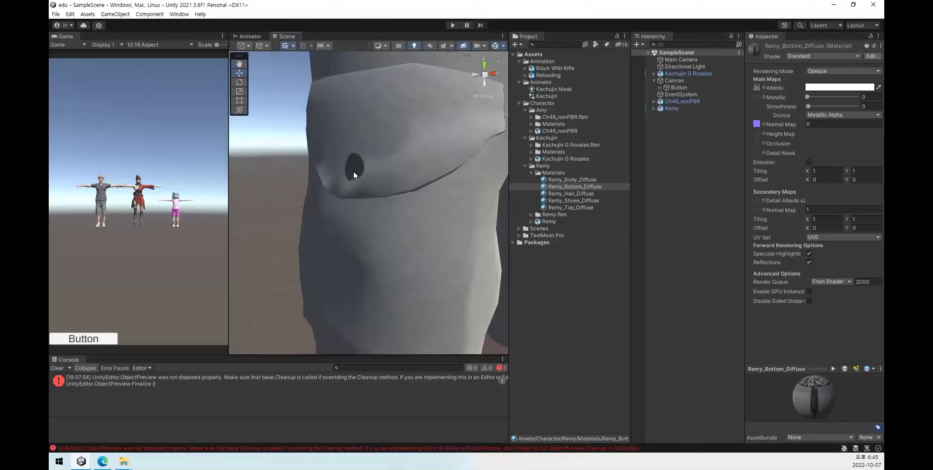
{"action": "mouse_move", "coordinate": [469, 141]}
{"action": "middle_mouse_down"}
{"action": "mouse_move", "coordinate": [386, 216]}
{"action": "mouse_move", "coordinate": [427, 130]}
{"action": "middle_mouse_up"}
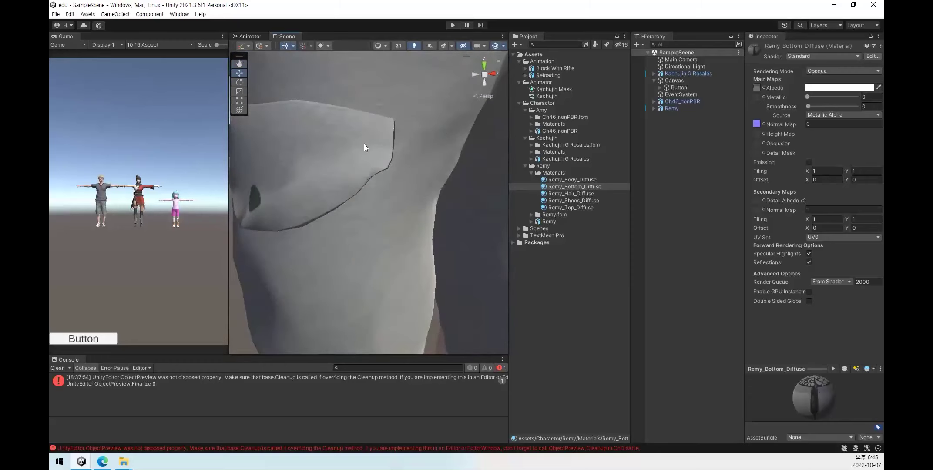
Restore the normal map strength to 1 and view the shorts from wider angles.
{"action": "left_click", "coordinate": [816, 124]}
{"action": "type", "text": "1"}
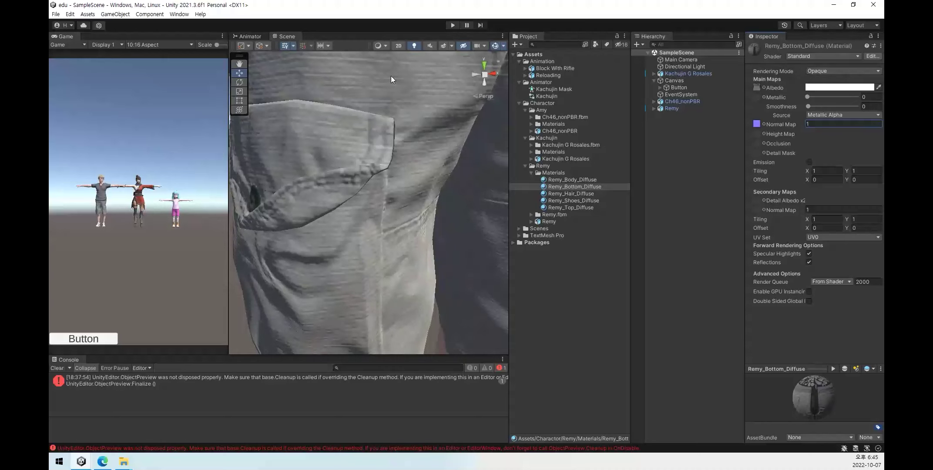
{"action": "middle_click_drag", "start_coordinate": [391, 140], "coordinate": [344, 131]}
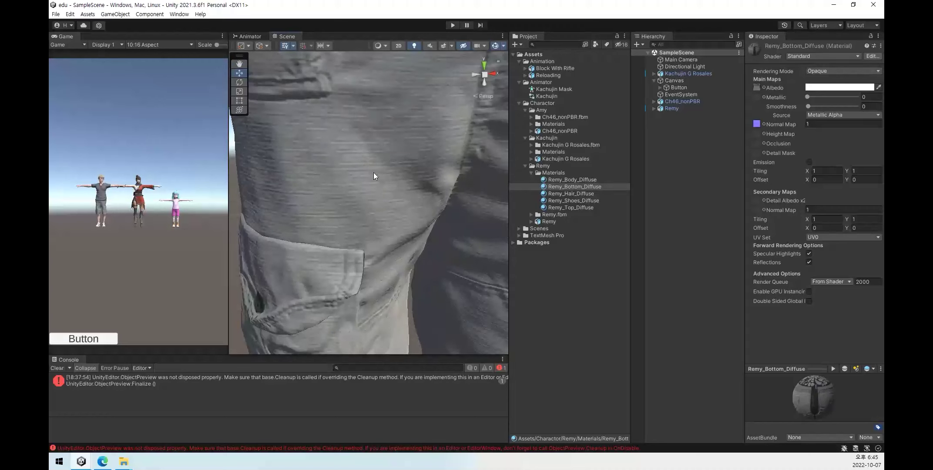
{"action": "middle_click_drag", "start_coordinate": [358, 258], "coordinate": [436, 192]}
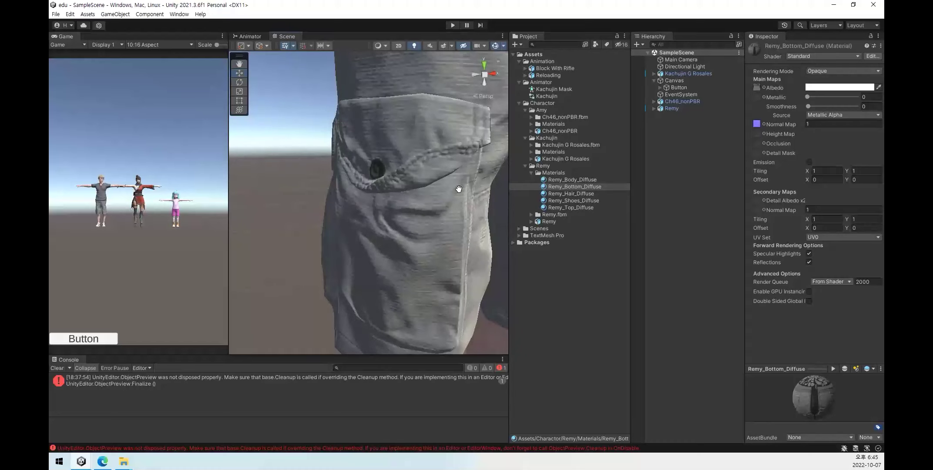
{"action": "scroll", "coordinate": [458, 188], "scroll_direction": "down", "scroll_amount": 3}
{"action": "mouse_move", "coordinate": [435, 183]}
{"action": "middle_mouse_down"}
{"action": "mouse_move", "coordinate": [401, 176]}
{"action": "mouse_move", "coordinate": [380, 135]}
{"action": "middle_mouse_up"}
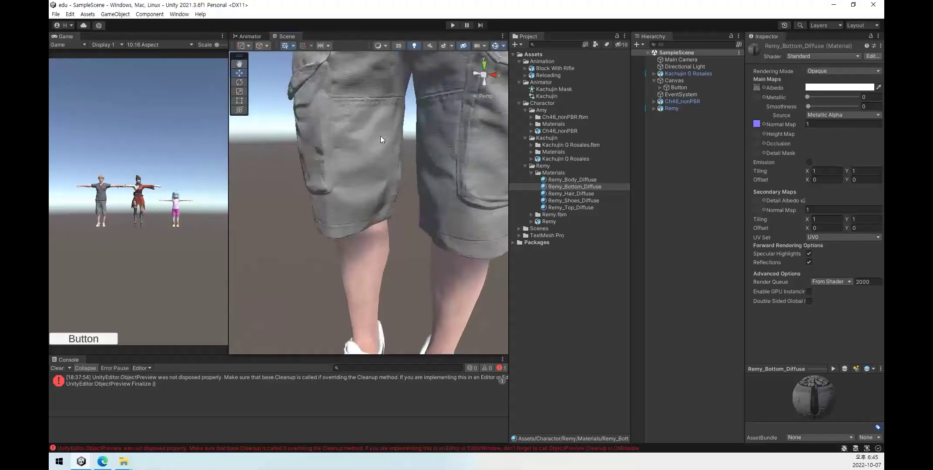
Zoom in on the right-leg cargo pocket and retype the normal map strength to compare again.
{"action": "scroll", "coordinate": [346, 124], "scroll_direction": "up", "scroll_amount": 3}
{"action": "middle_click_drag", "start_coordinate": [346, 124], "coordinate": [442, 219]}
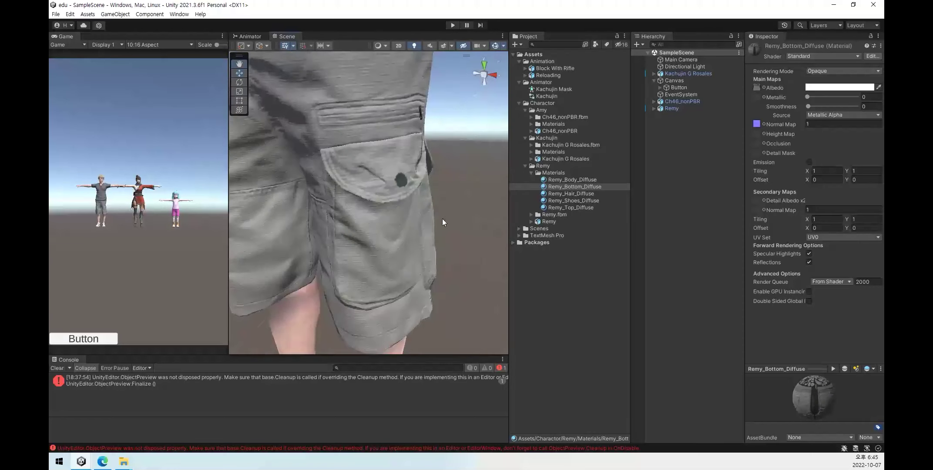
{"action": "left_click_drag", "start_coordinate": [443, 218], "coordinate": [417, 210], "text": "alt"}
{"action": "left_click", "coordinate": [831, 125]}
{"action": "type", "text": "0"}
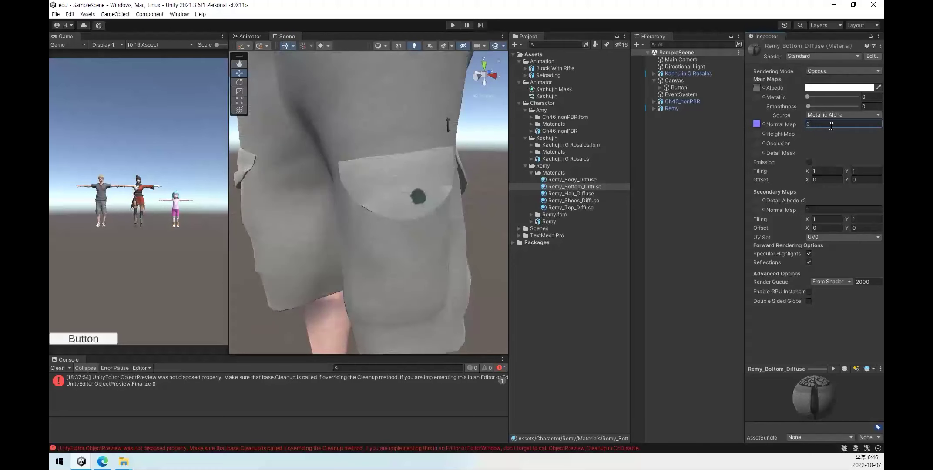
{"action": "type", "text": "1"}
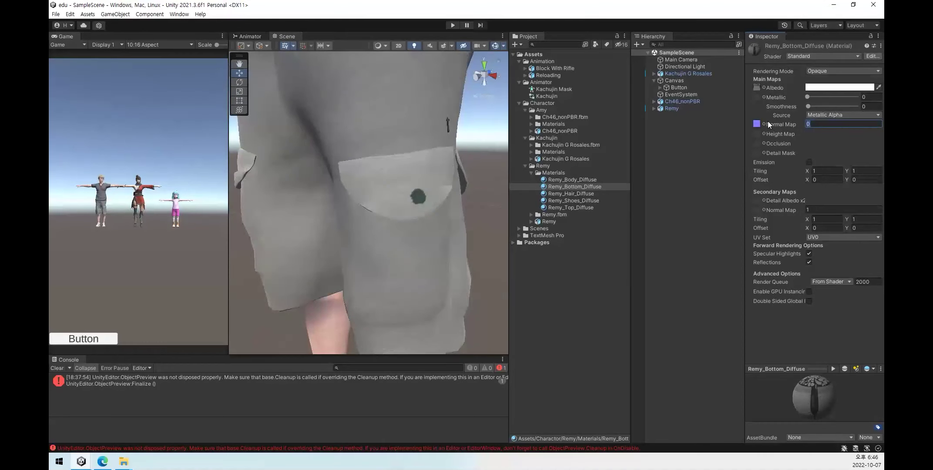
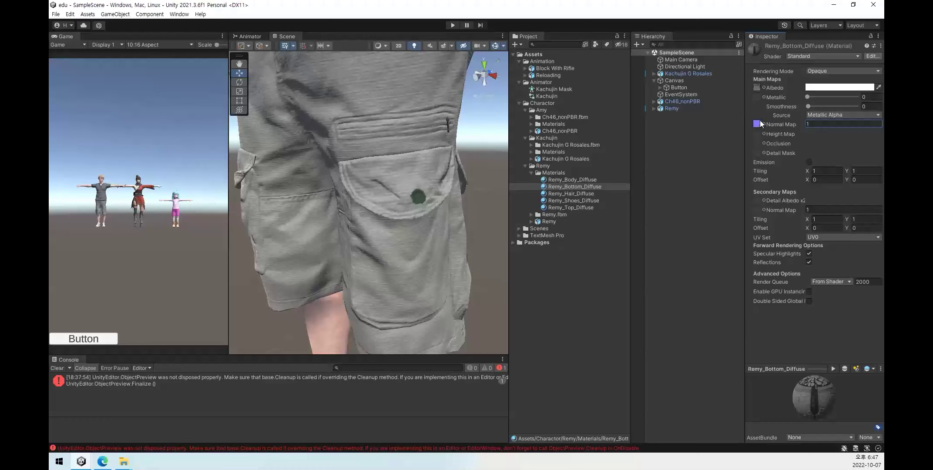
Assign the Remy_Bottom_Gloss texture from Remy.fbm as the Remy_Bottom_Diffuse material's height map.
{"action": "left_click", "coordinate": [780, 134]}
{"action": "left_click", "coordinate": [530, 215]}
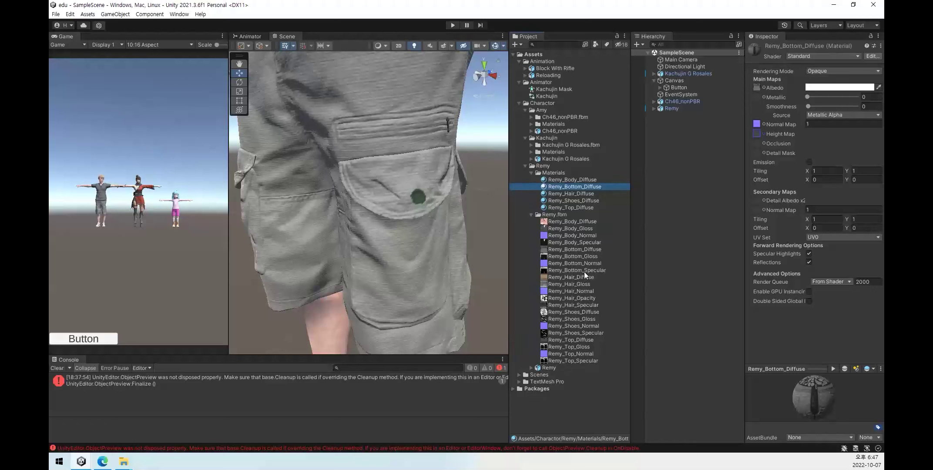
{"action": "left_click", "coordinate": [568, 257]}
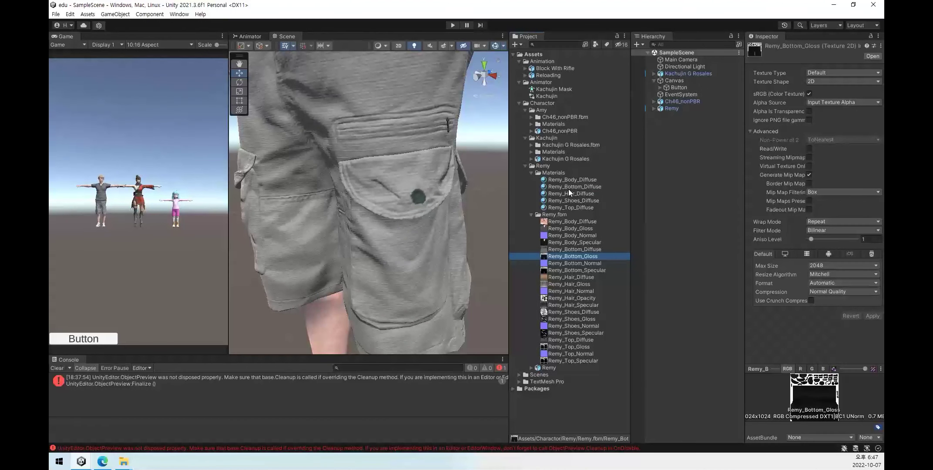
{"action": "left_click", "coordinate": [584, 186]}
{"action": "left_click", "coordinate": [568, 257]}
{"action": "mouse_move", "coordinate": [569, 256]}
{"action": "left_mouse_down"}
{"action": "mouse_move", "coordinate": [713, 159]}
{"action": "mouse_move", "coordinate": [607, 265]}
{"action": "mouse_move", "coordinate": [770, 153]}
{"action": "mouse_move", "coordinate": [756, 134]}
{"action": "left_mouse_up"}
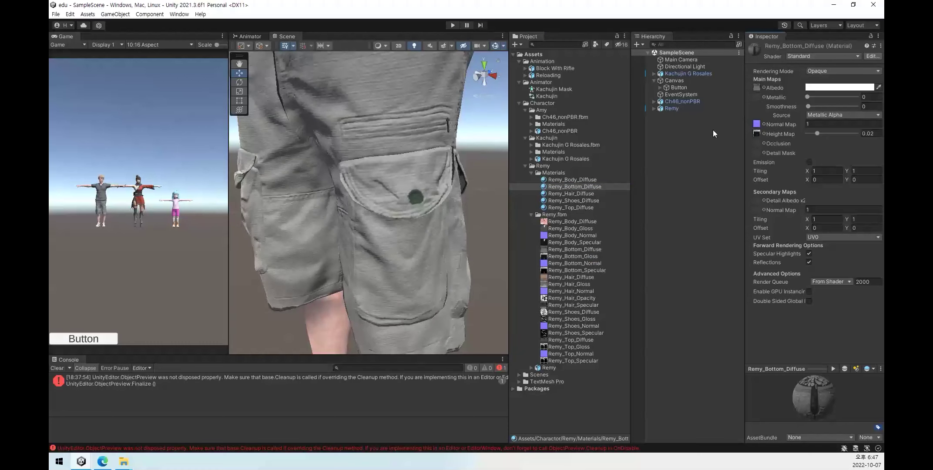
Lower the height map strength to 0.005 and try clearing the texture through the picker.
{"action": "left_click_drag", "start_coordinate": [817, 133], "coordinate": [807, 134]}
{"action": "mouse_move", "coordinate": [480, 189]}
{"action": "middle_mouse_down"}
{"action": "mouse_move", "coordinate": [405, 181]}
{"action": "mouse_move", "coordinate": [402, 197]}
{"action": "mouse_move", "coordinate": [463, 183]}
{"action": "middle_mouse_up"}
{"action": "scroll", "coordinate": [463, 184], "scroll_direction": "up", "scroll_amount": 5}
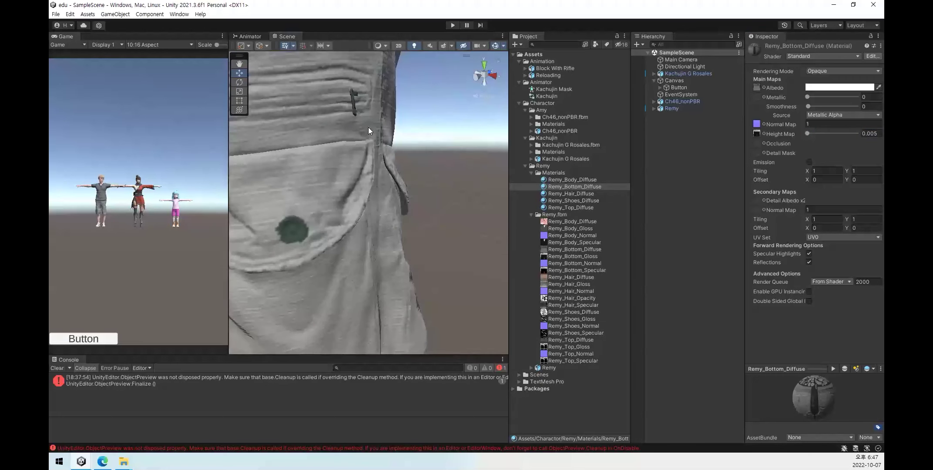
{"action": "left_click", "coordinate": [757, 134]}
{"action": "left_click", "coordinate": [763, 133]}
{"action": "double_click", "coordinate": [793, 169]}
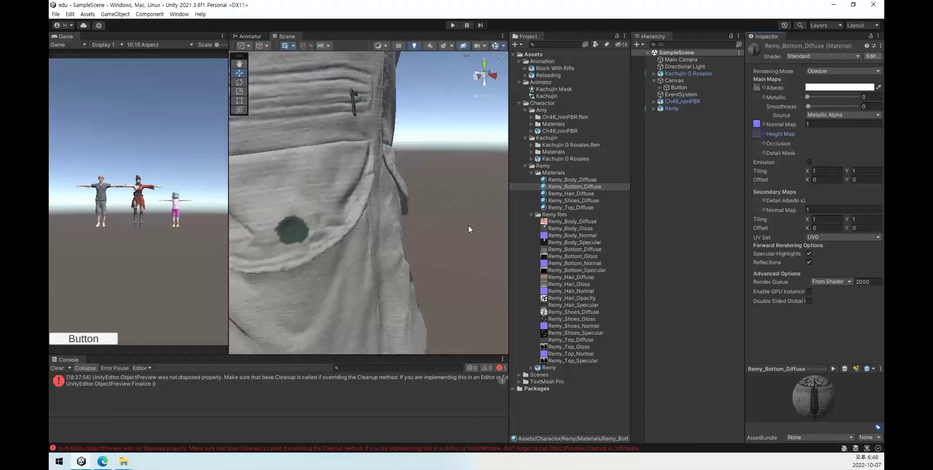
Compare the 0.02 and 0.005 height strengths on Remy's trouser legs using redo and undo.
{"action": "middle_click_drag", "start_coordinate": [299, 221], "coordinate": [400, 207]}
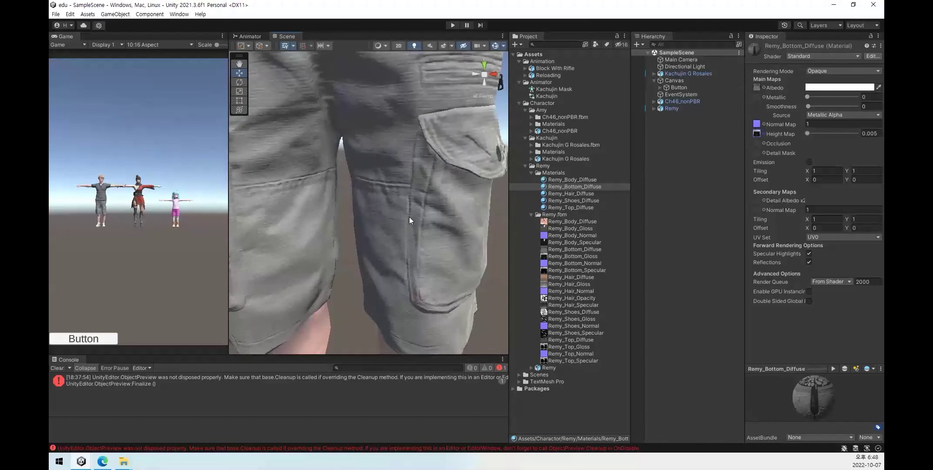
{"action": "scroll", "coordinate": [408, 216], "scroll_direction": "down", "scroll_amount": 2}
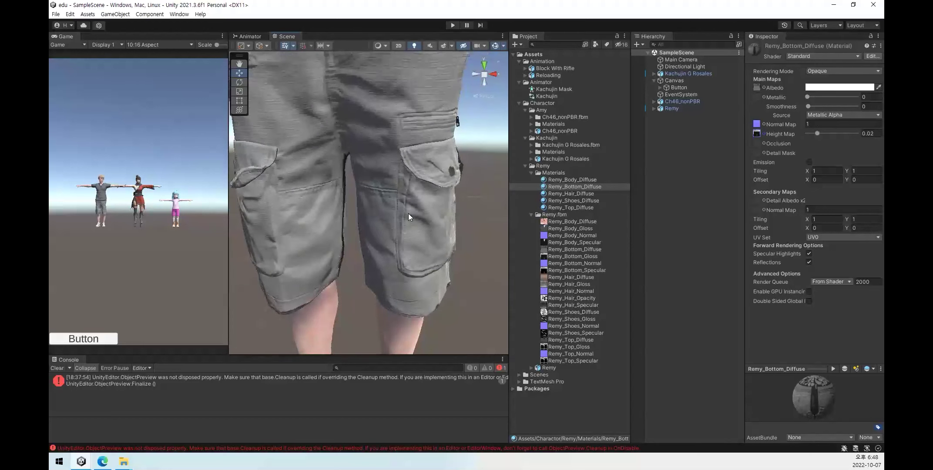
{"action": "key", "text": "ctrl+y"}
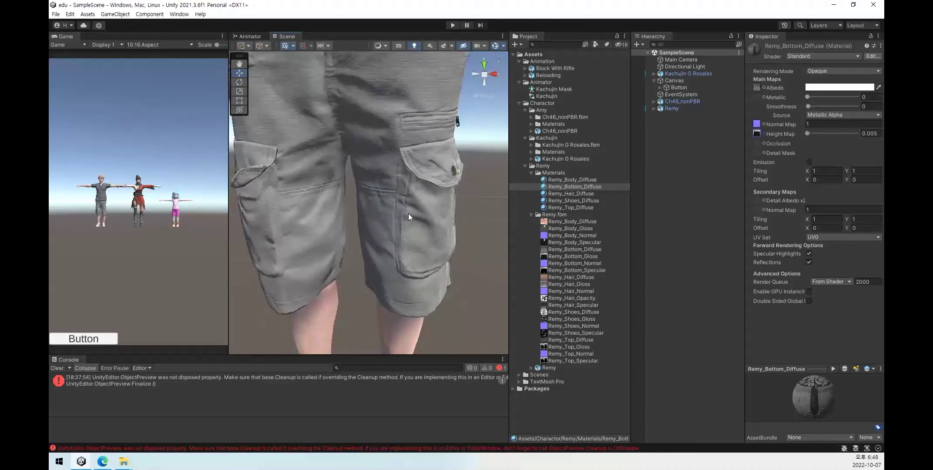
{"action": "key", "text": "ctrl+z"}
Put the gloss texture back in the Height Map slot and frame Remy's shorts and shirt in the Scene view.
{"action": "left_click_drag", "start_coordinate": [758, 135], "coordinate": [758, 134]}
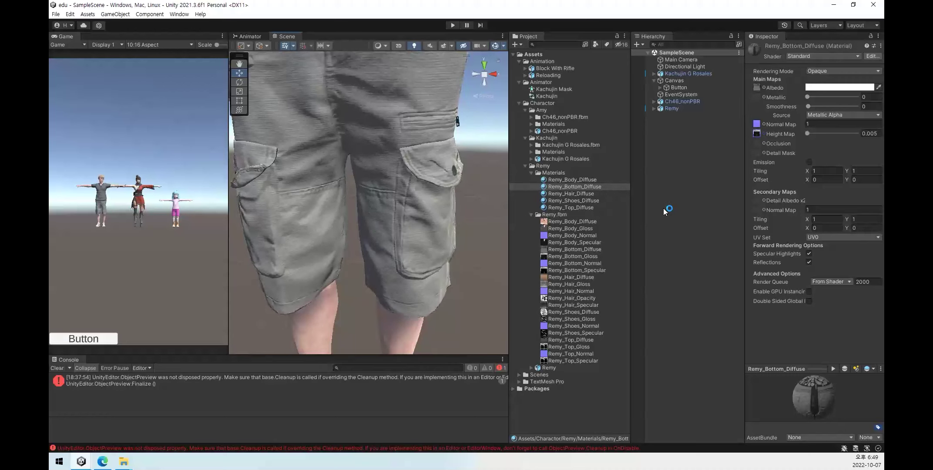
{"action": "scroll", "coordinate": [362, 196], "scroll_direction": "down", "scroll_amount": 5}
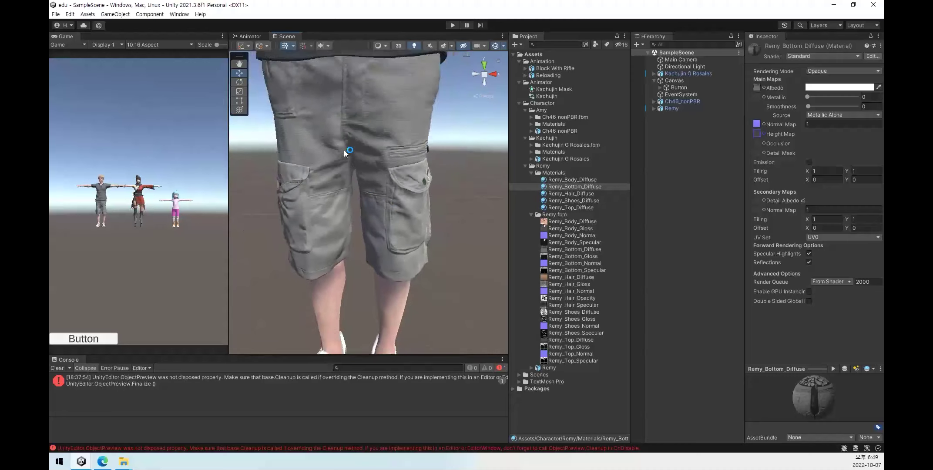
{"action": "middle_click_drag", "start_coordinate": [321, 118], "coordinate": [713, 166]}
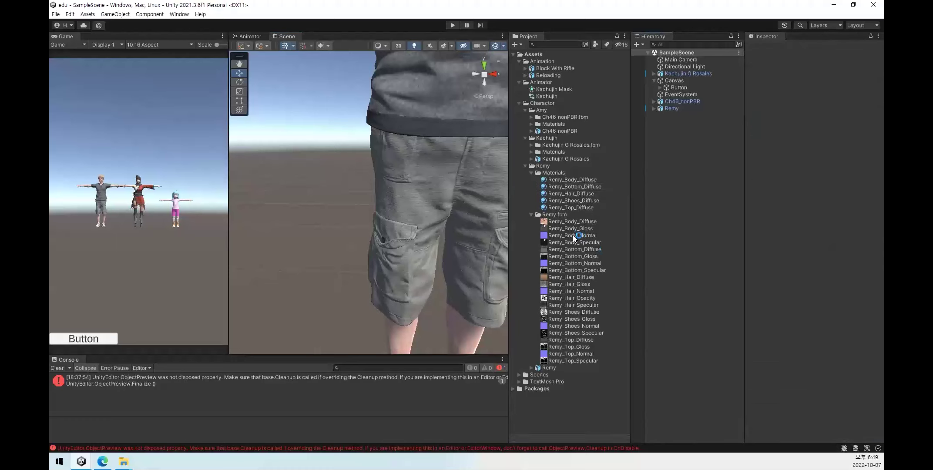
Zoom in on Remy.fbx's shirt and shorts in 3D Viewer, then return to Unity's view of his torso.
{"action": "double_click", "coordinate": [550, 368]}
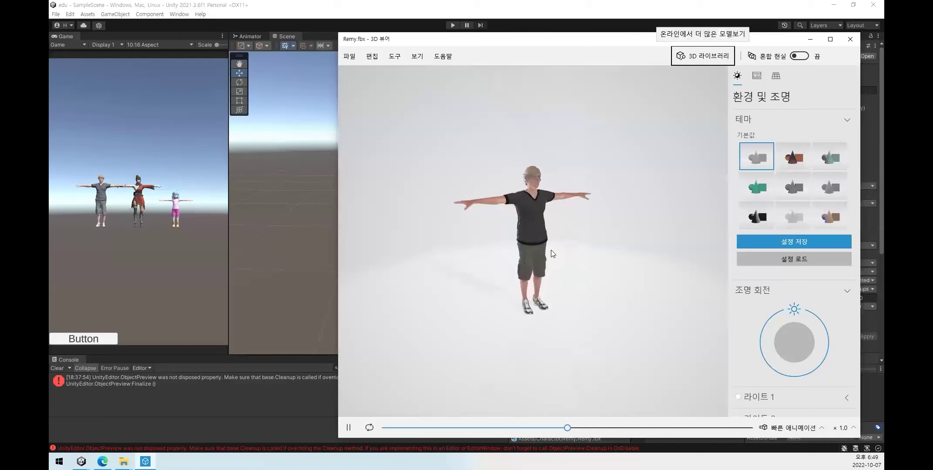
{"action": "scroll", "coordinate": [551, 274], "scroll_direction": "up", "scroll_amount": 5}
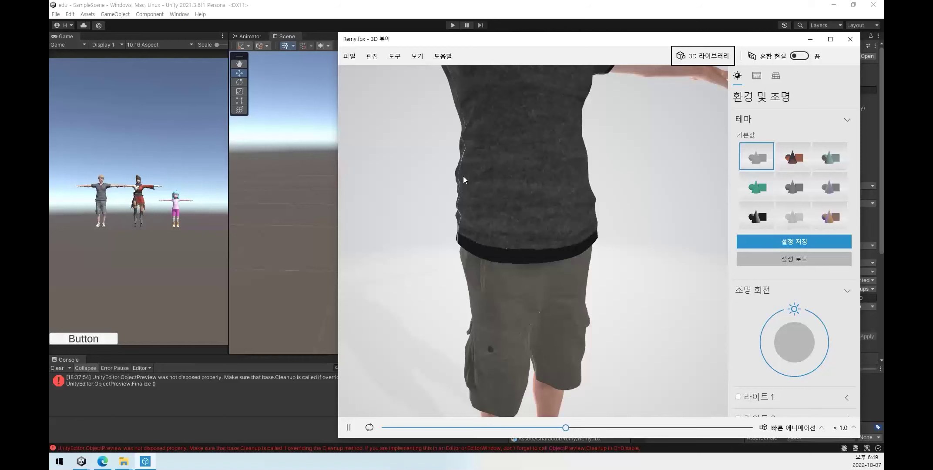
{"action": "left_click", "coordinate": [850, 39]}
{"action": "middle_click_drag", "start_coordinate": [360, 109], "coordinate": [385, 216]}
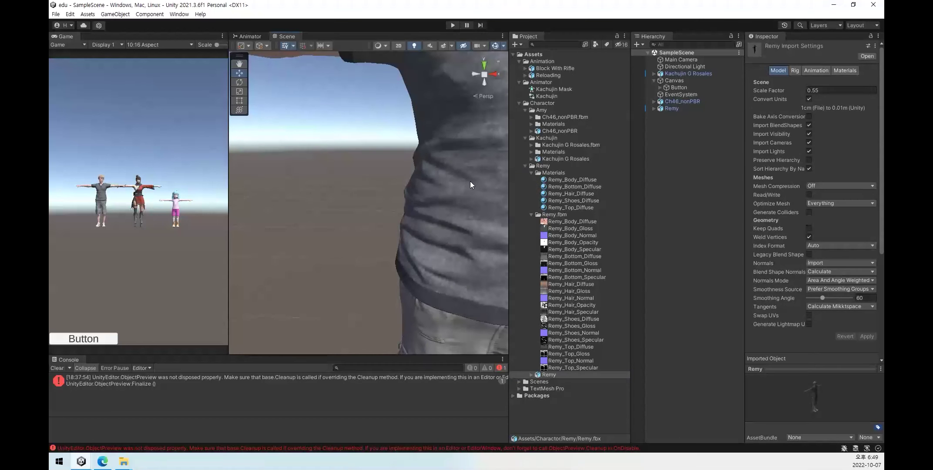
{"action": "left_click", "coordinate": [705, 182]}
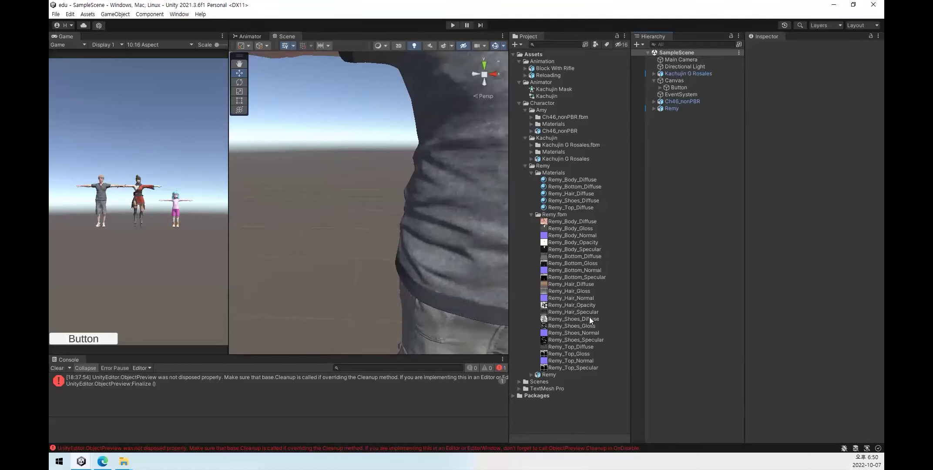
{"action": "left_click", "coordinate": [673, 103]}
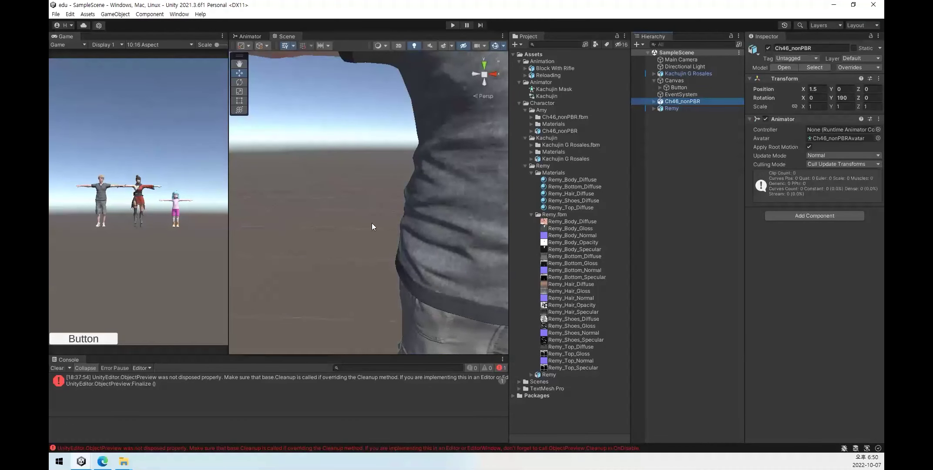
{"action": "left_click", "coordinate": [675, 192]}
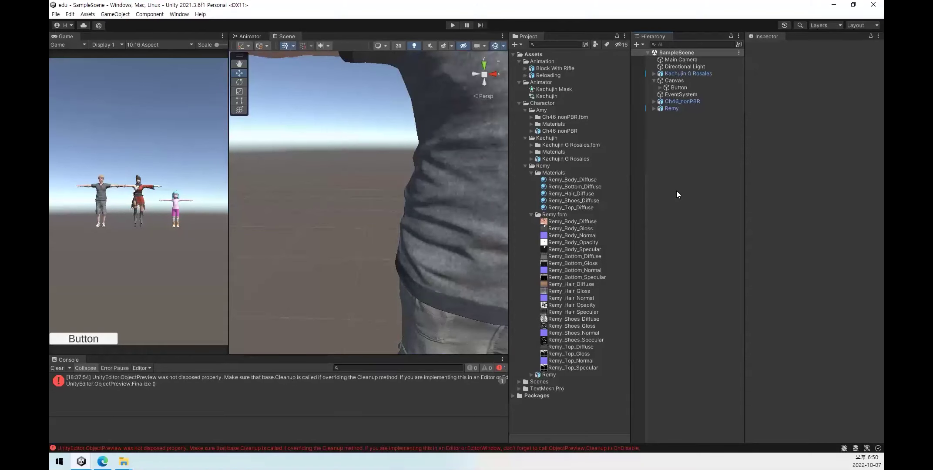
{"action": "left_click", "coordinate": [103, 462]}
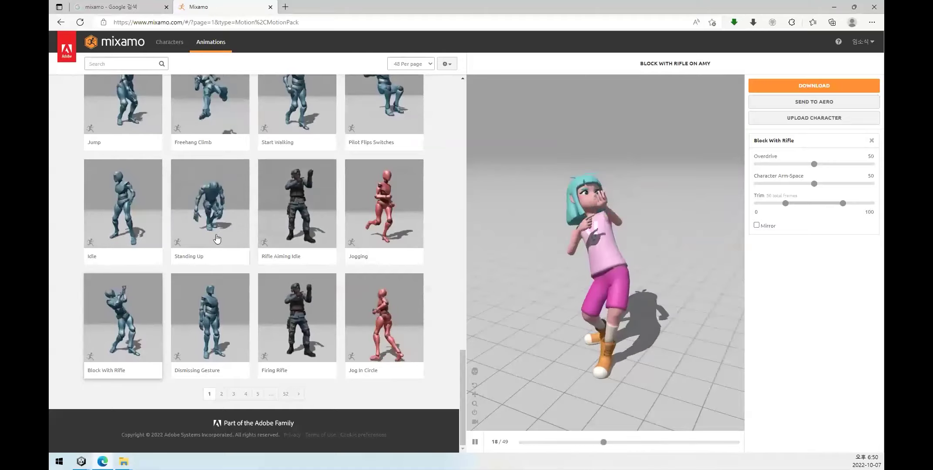
{"action": "scroll", "coordinate": [326, 282], "scroll_direction": "up", "scroll_amount": 5}
{"action": "scroll", "coordinate": [325, 281], "scroll_direction": "up", "scroll_amount": 8}
{"action": "scroll", "coordinate": [354, 287], "scroll_direction": "up", "scroll_amount": 7}
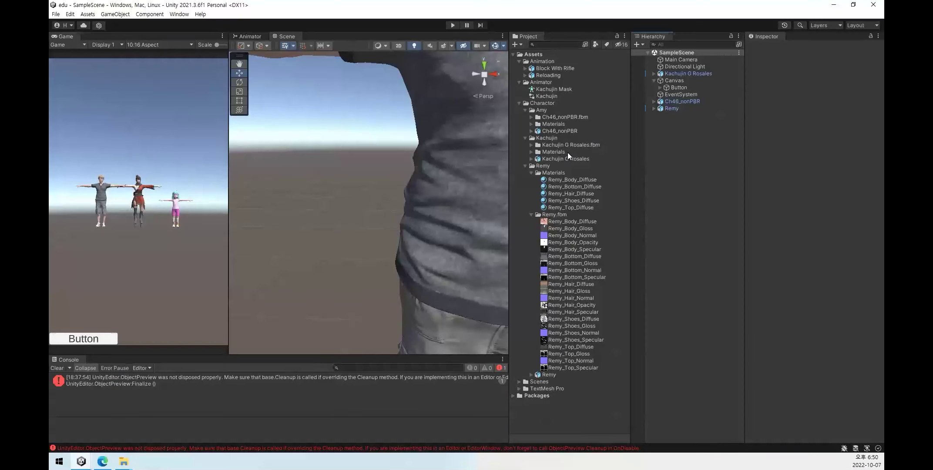
Open the Kachujin controller, view its New Layer, and move the mixamo.com state further right.
{"action": "left_click", "coordinate": [555, 89]}
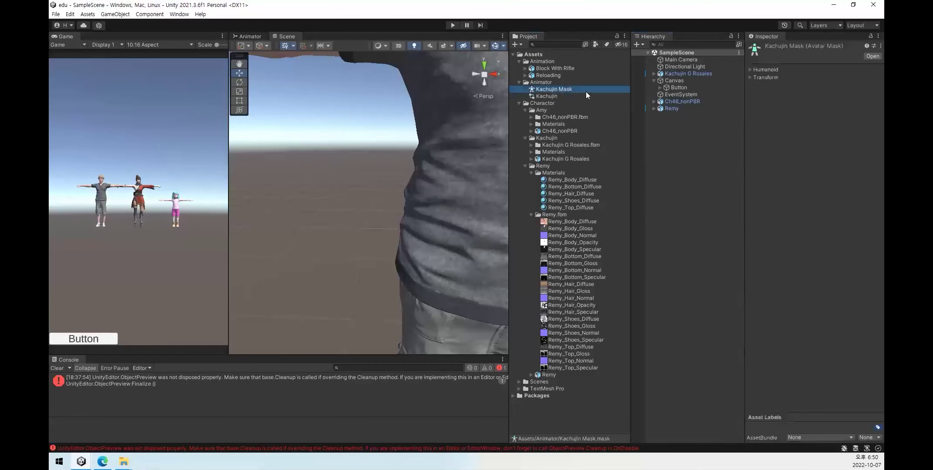
{"action": "left_click", "coordinate": [547, 97]}
{"action": "double_click", "coordinate": [547, 96]}
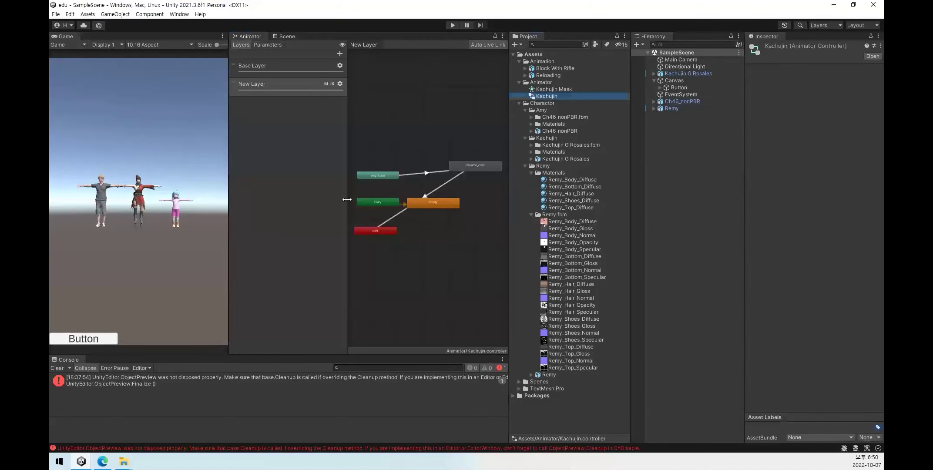
{"action": "left_click", "coordinate": [269, 73]}
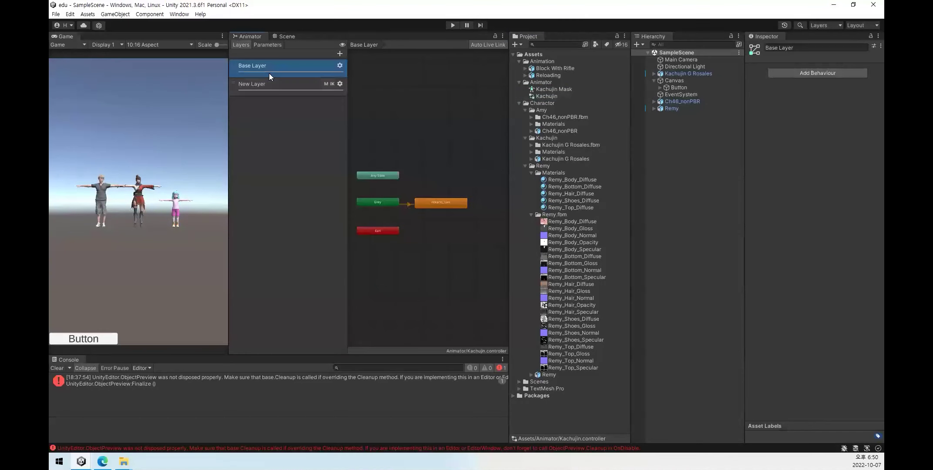
{"action": "left_click", "coordinate": [272, 85]}
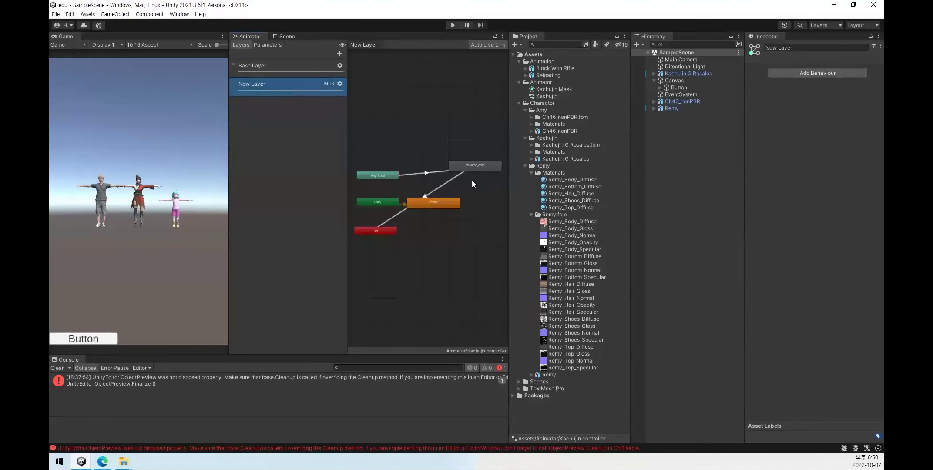
{"action": "mouse_move", "coordinate": [477, 166]}
{"action": "left_mouse_down"}
{"action": "mouse_move", "coordinate": [491, 205]}
{"action": "mouse_move", "coordinate": [476, 202]}
{"action": "left_mouse_up"}
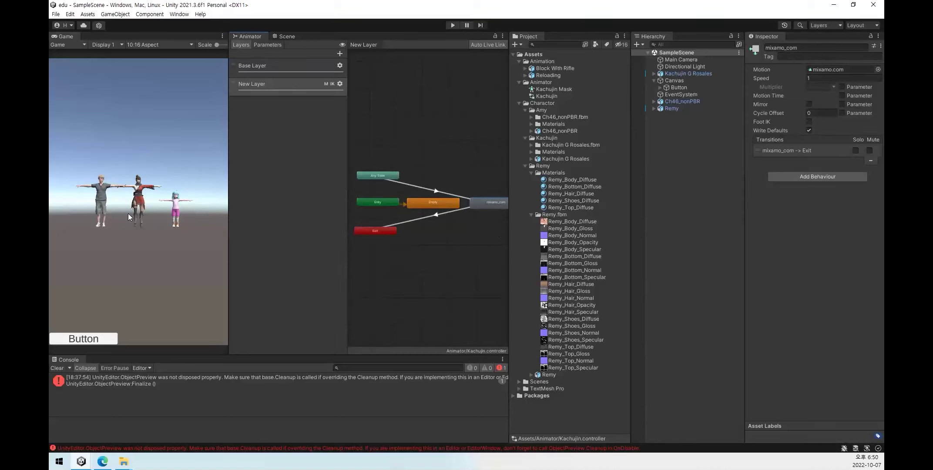
Run the scene in Play mode to test the animations, then stop it.
{"action": "left_click", "coordinate": [453, 26]}
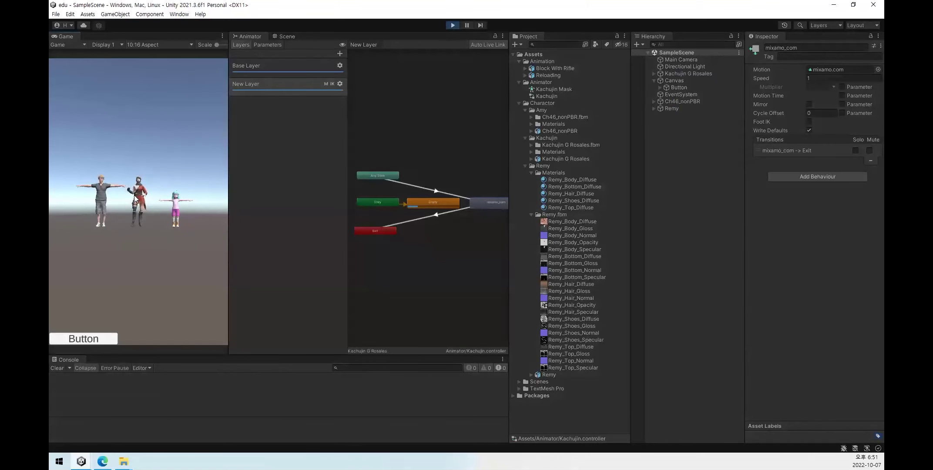
{"action": "left_click", "coordinate": [453, 27]}
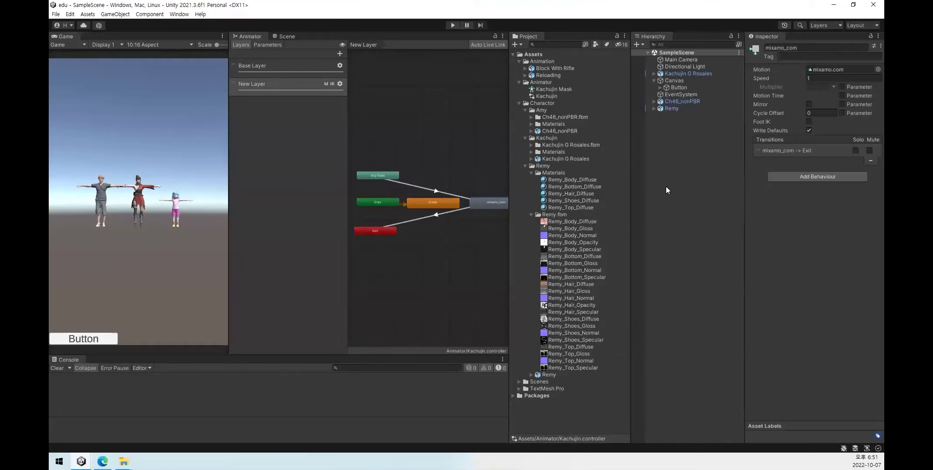
{"action": "left_click", "coordinate": [695, 103]}
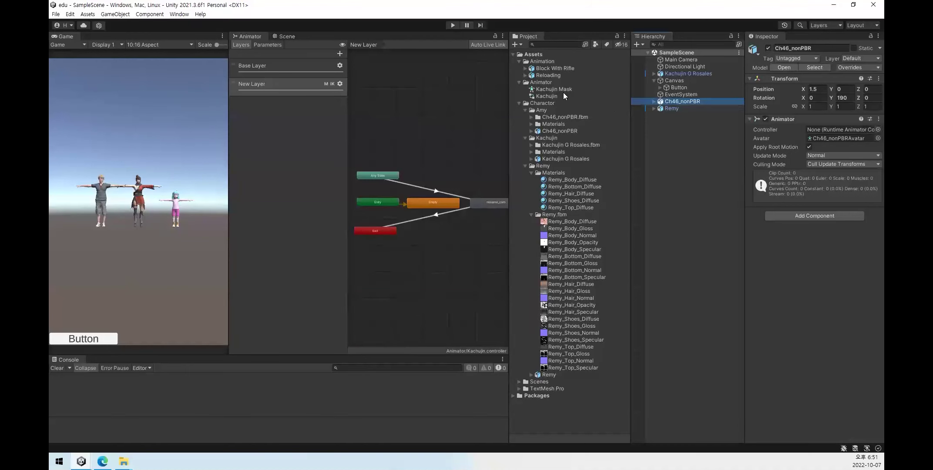
Give Ch46_nonPBR the Kachujin animator controller and turn off its Apply Root Motion.
{"action": "left_click_drag", "start_coordinate": [546, 95], "coordinate": [840, 129]}
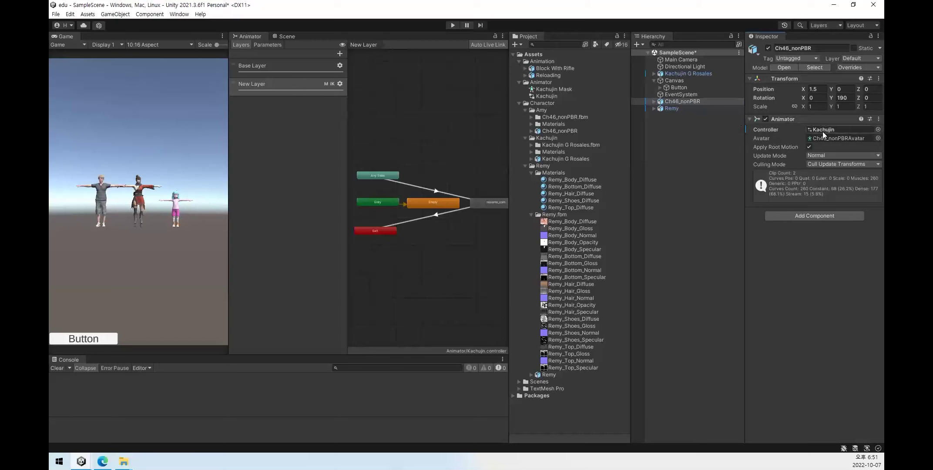
{"action": "left_click", "coordinate": [453, 25]}
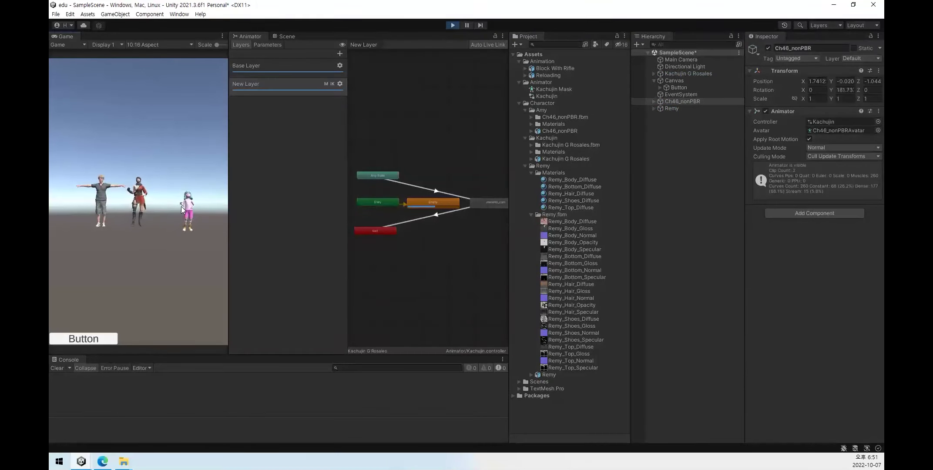
{"action": "left_click", "coordinate": [454, 26]}
{"action": "left_click", "coordinate": [809, 146]}
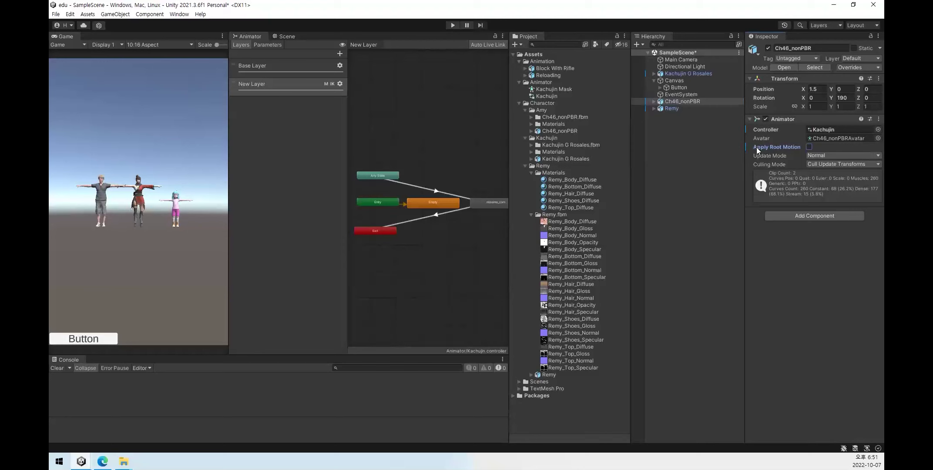
{"action": "mouse_move", "coordinate": [757, 147]}
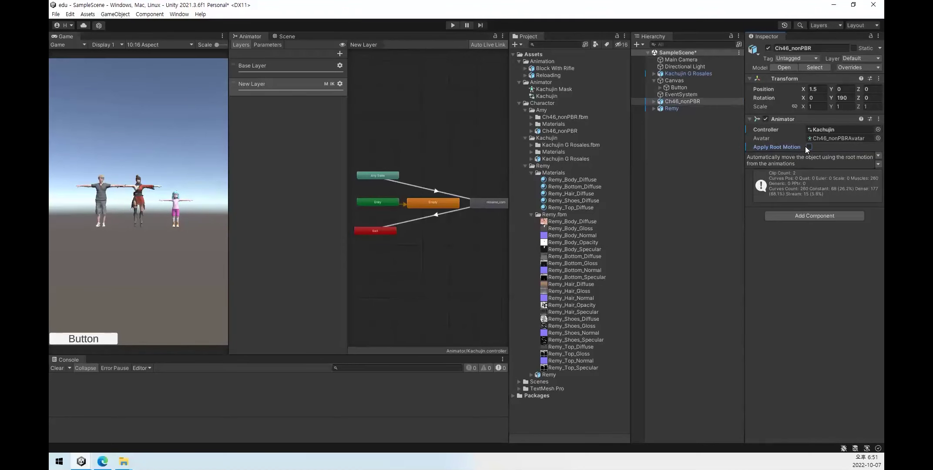
Play the scene and frame the walking Ch46_nonPBR character in the Scene view.
{"action": "left_click", "coordinate": [452, 25]}
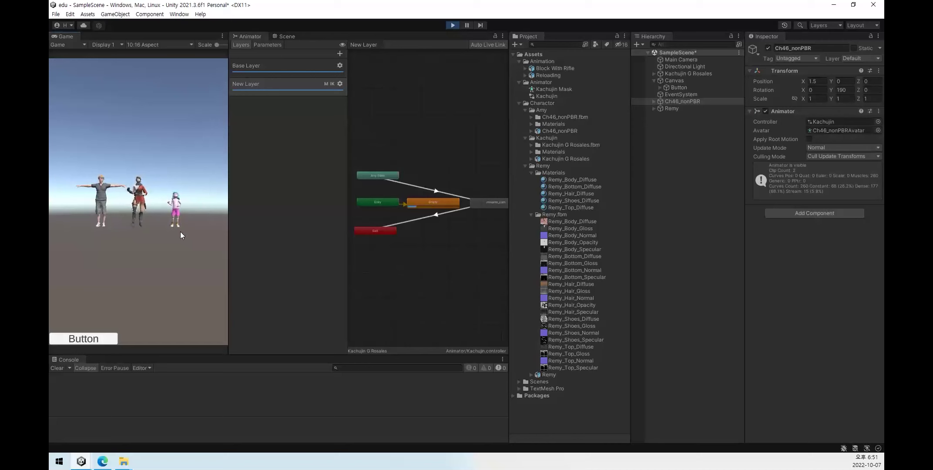
{"action": "left_click", "coordinate": [453, 25]}
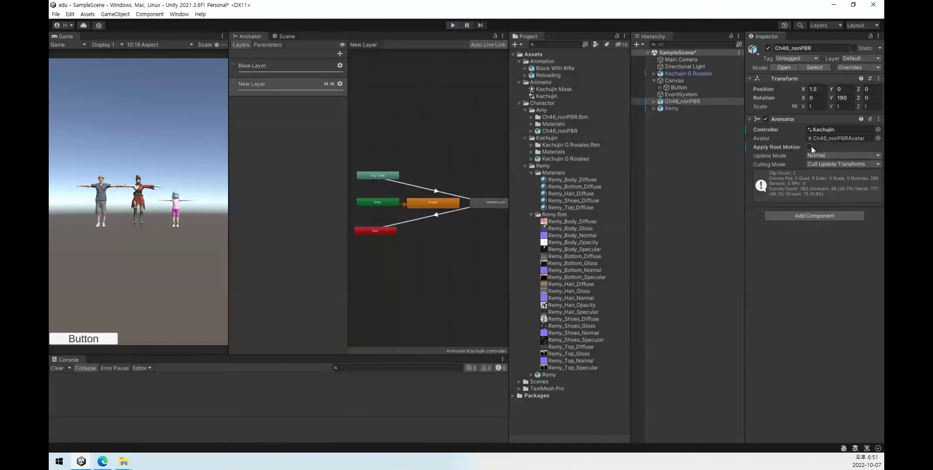
{"action": "left_click", "coordinate": [453, 25]}
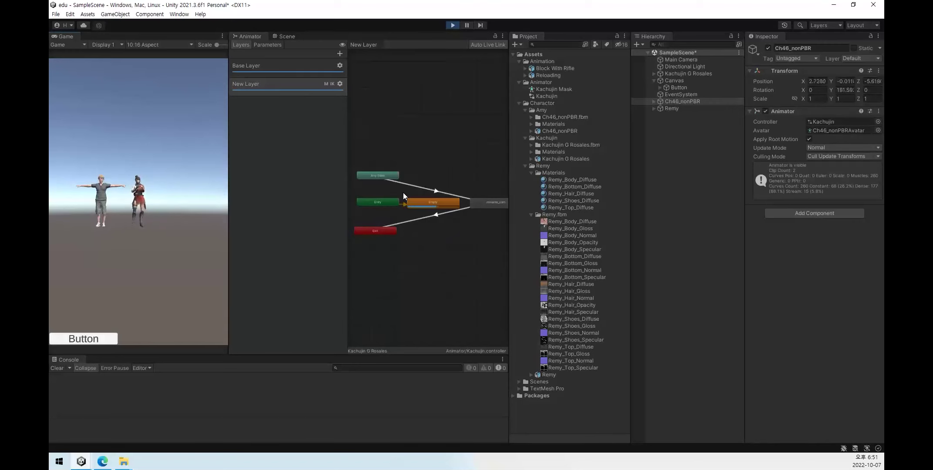
{"action": "left_click", "coordinate": [287, 37]}
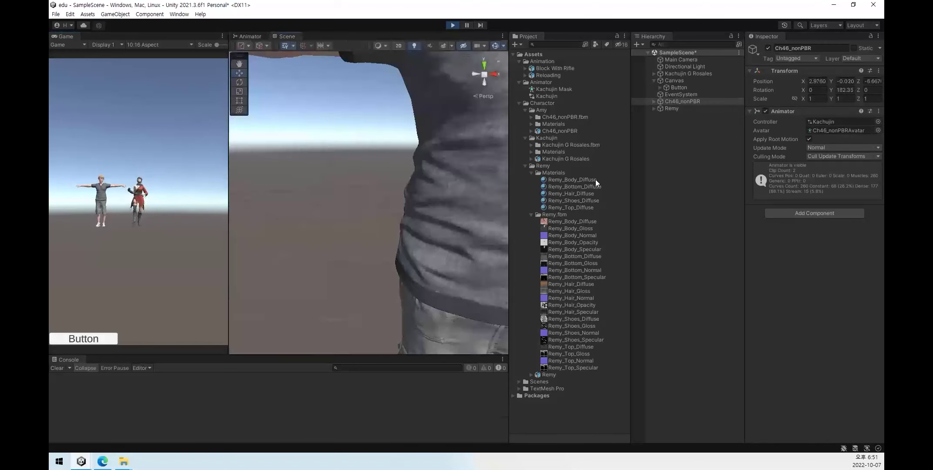
{"action": "double_click", "coordinate": [678, 101]}
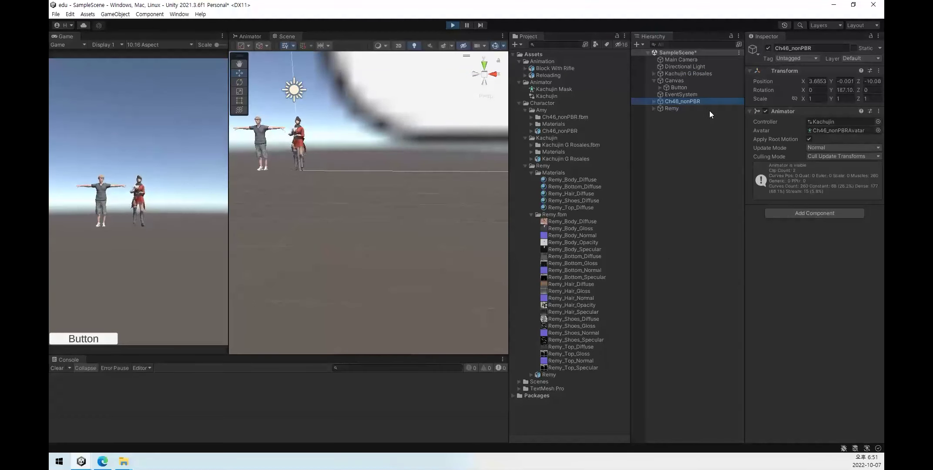
{"action": "double_click", "coordinate": [693, 102]}
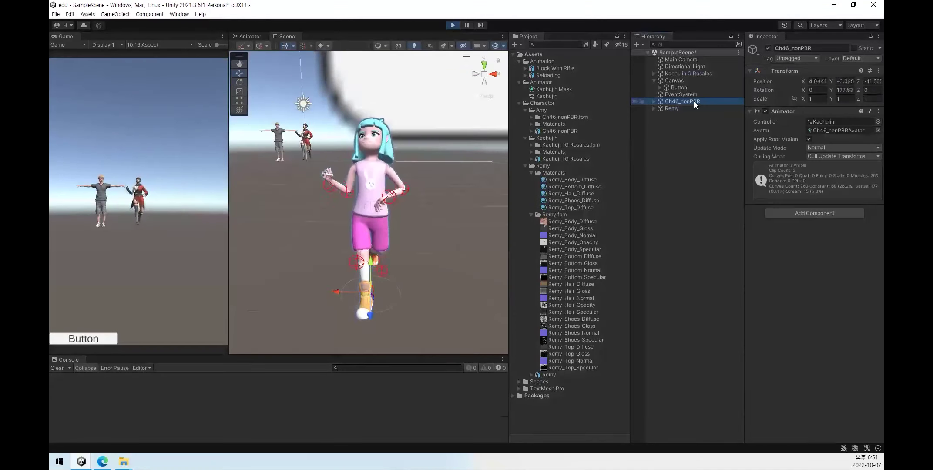
{"action": "double_click", "coordinate": [694, 102]}
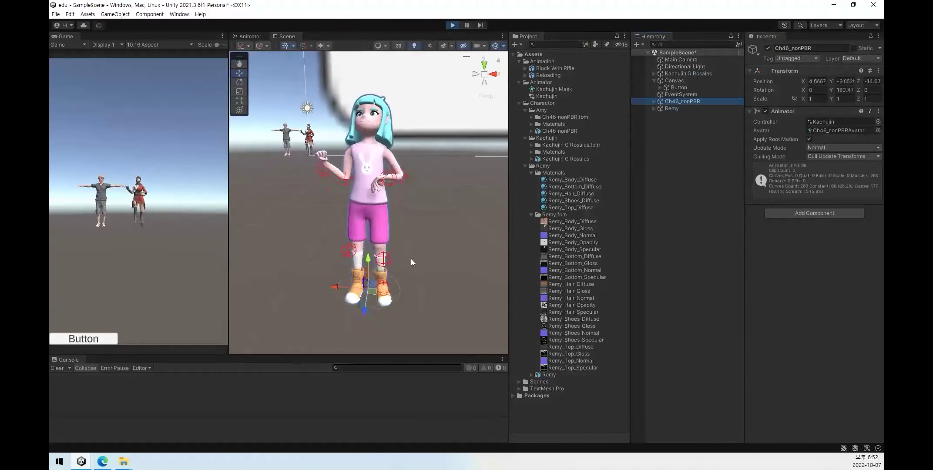
{"action": "left_click", "coordinate": [453, 24]}
Uncheck root motion again, play, and press the in-game Button twice to trigger the animations.
{"action": "left_click", "coordinate": [809, 147]}
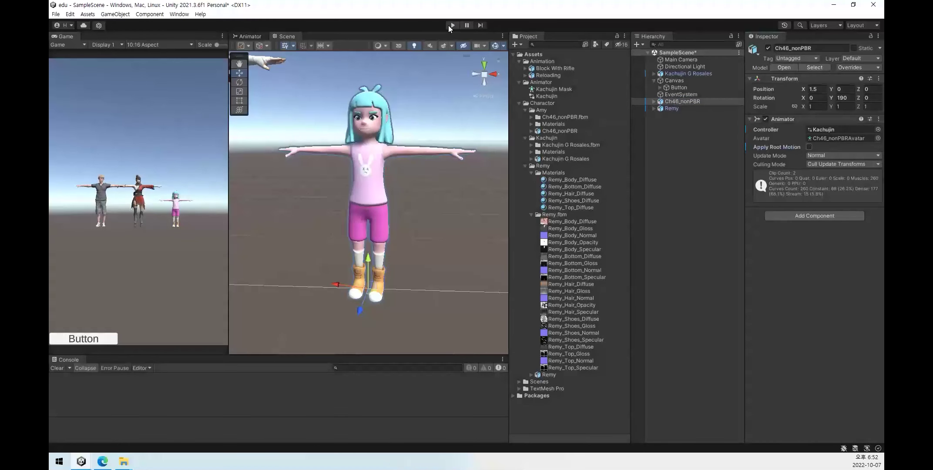
{"action": "left_click", "coordinate": [450, 26]}
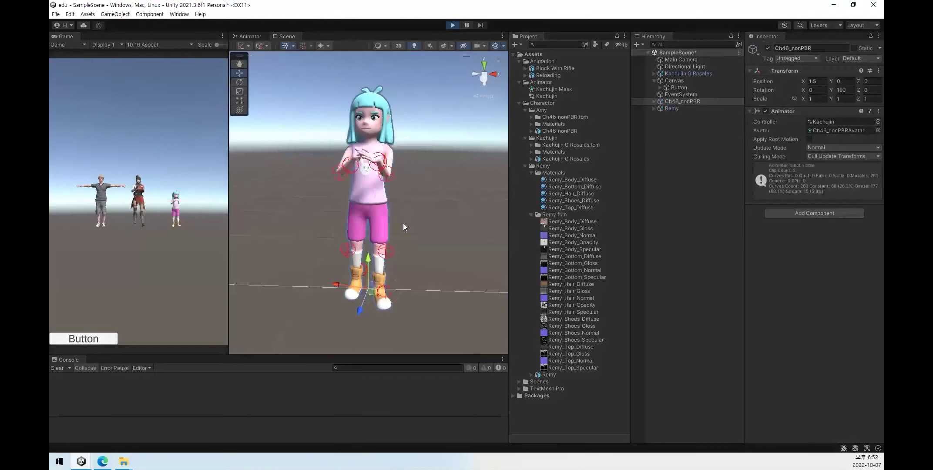
{"action": "scroll", "coordinate": [376, 239], "scroll_direction": "down", "scroll_amount": 5}
{"action": "middle_click_drag", "start_coordinate": [476, 219], "coordinate": [380, 210]}
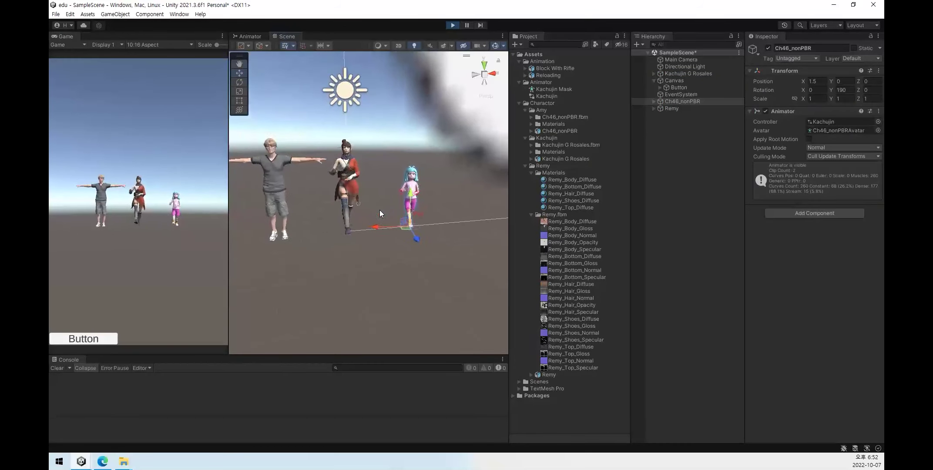
{"action": "left_click", "coordinate": [94, 342]}
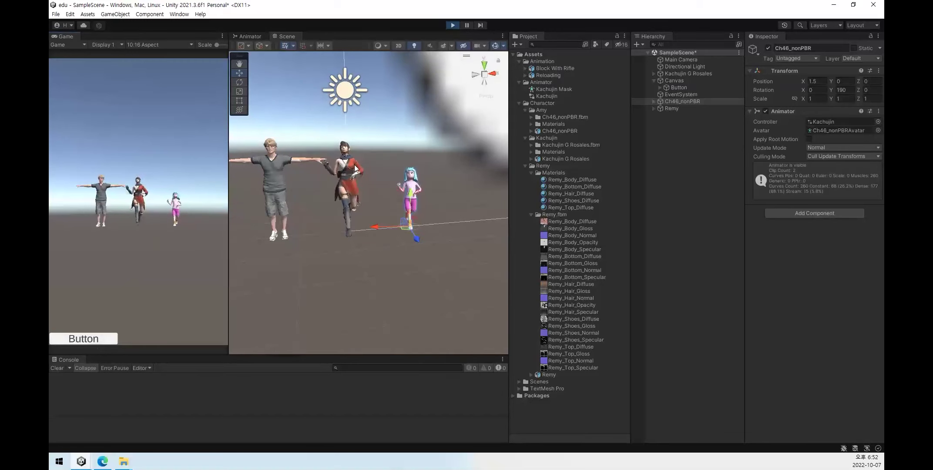
{"action": "left_click", "coordinate": [688, 236]}
{"action": "left_click", "coordinate": [99, 341]}
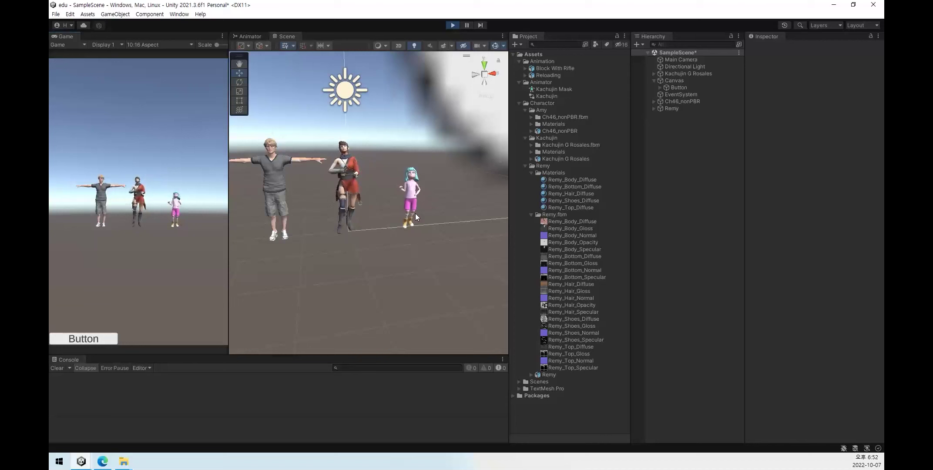
{"action": "key", "text": "ctrl+p"}
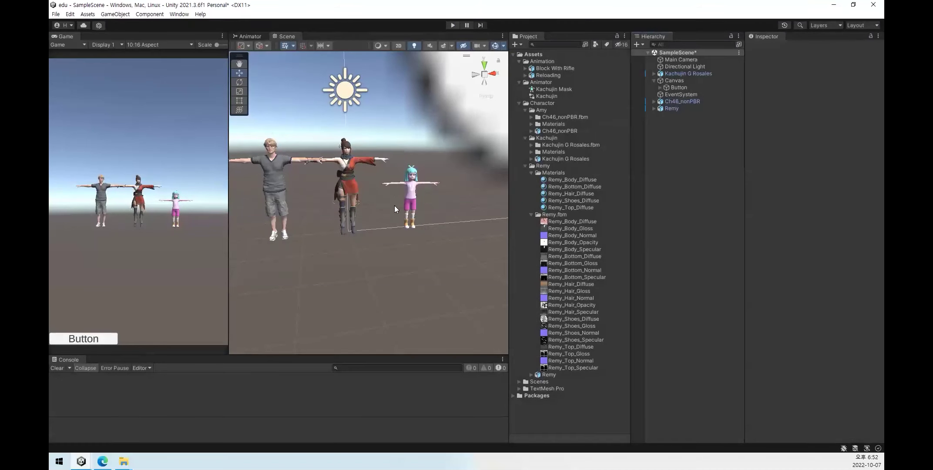
Check the Button's Kachujin click event, then rename Ch46_nonPBR to Amy.
{"action": "left_click", "coordinate": [681, 87]}
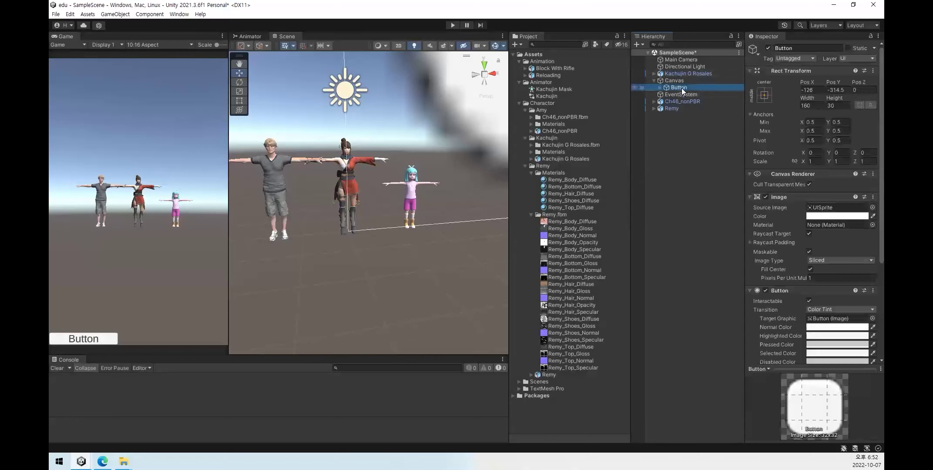
{"action": "left_click", "coordinate": [775, 296]}
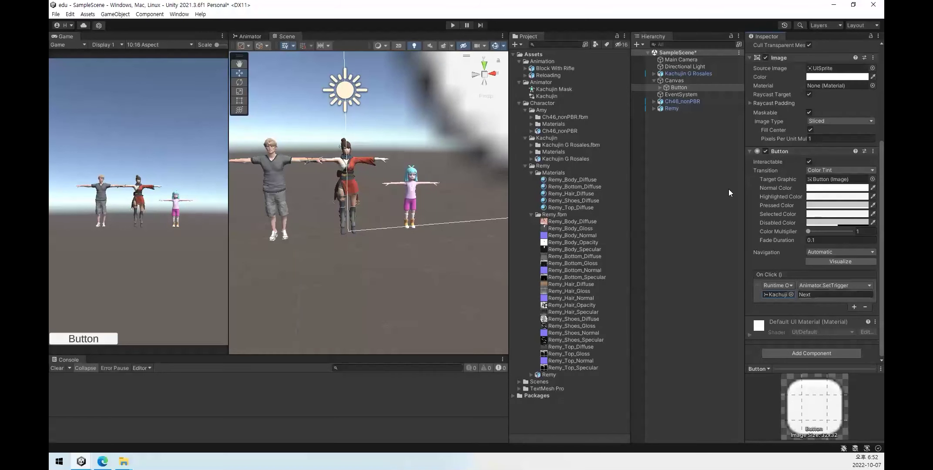
{"action": "left_click", "coordinate": [686, 101]}
{"action": "key", "text": "F2"}
{"action": "type", "text": "Amy"}
{"action": "key", "text": "Return"}
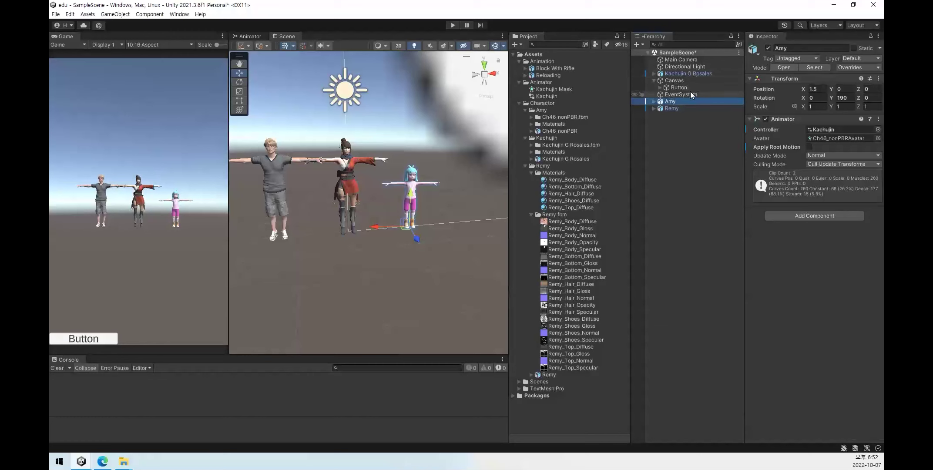
Add a second Button On Click action targeting Amy with Animator.SetTrigger(string).
{"action": "left_click", "coordinate": [690, 89]}
{"action": "scroll", "coordinate": [762, 309], "scroll_direction": "down", "scroll_amount": 5}
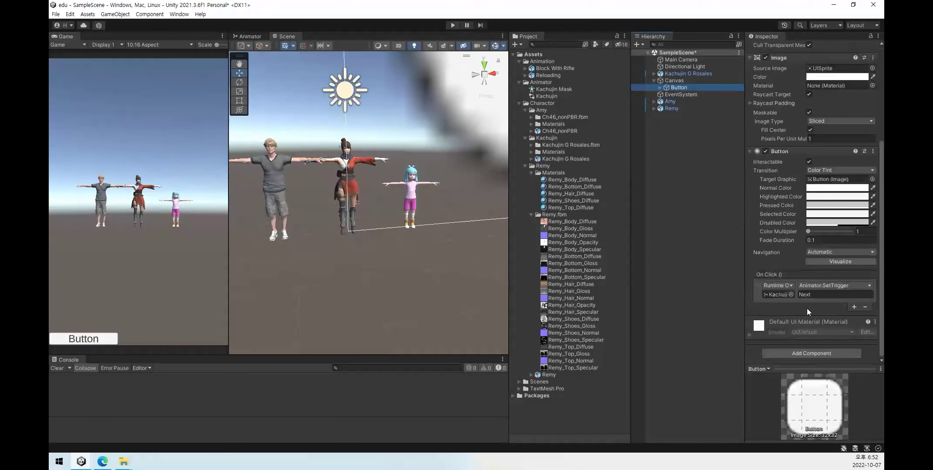
{"action": "left_click", "coordinate": [852, 306]}
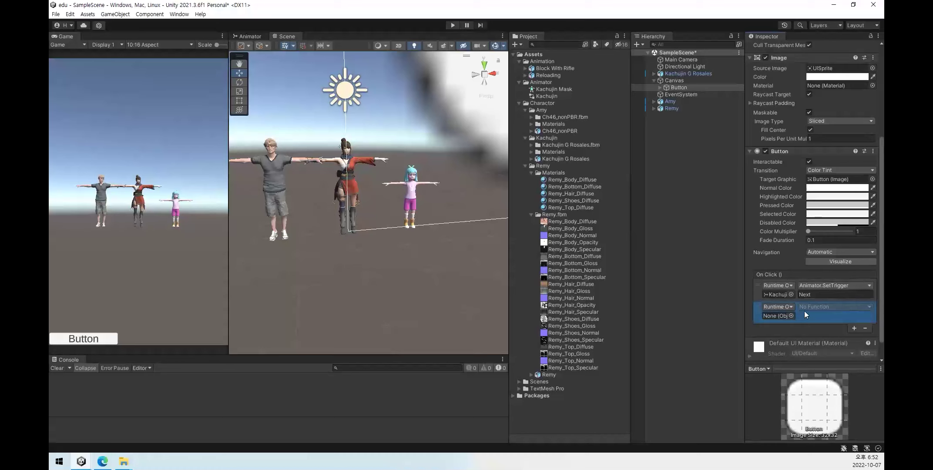
{"action": "left_click_drag", "start_coordinate": [670, 102], "coordinate": [786, 315]}
{"action": "left_click", "coordinate": [820, 306]}
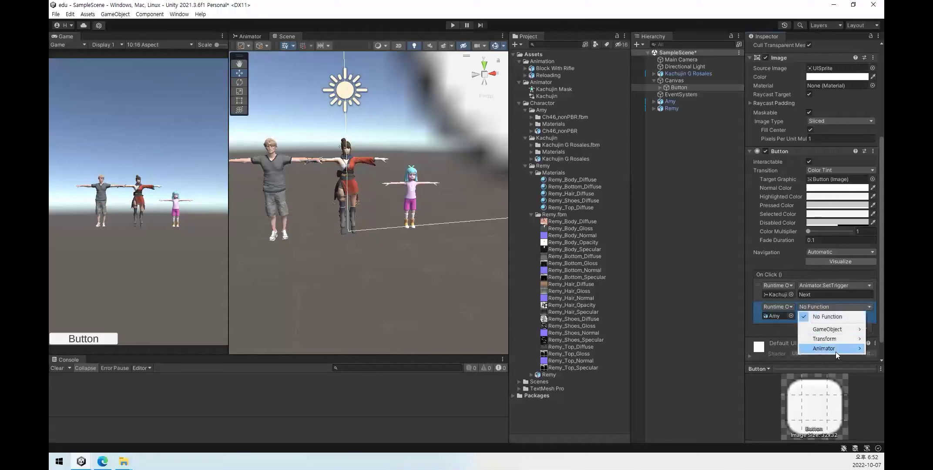
{"action": "mouse_move", "coordinate": [834, 349]}
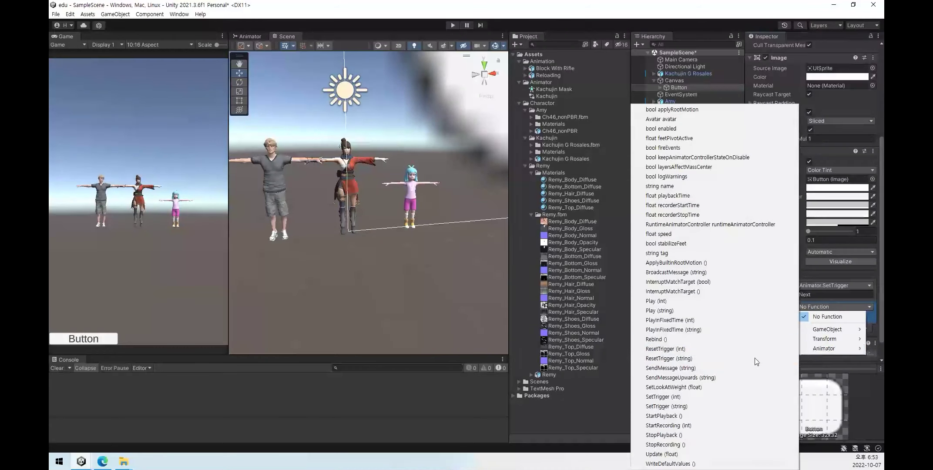
{"action": "left_click", "coordinate": [700, 417]}
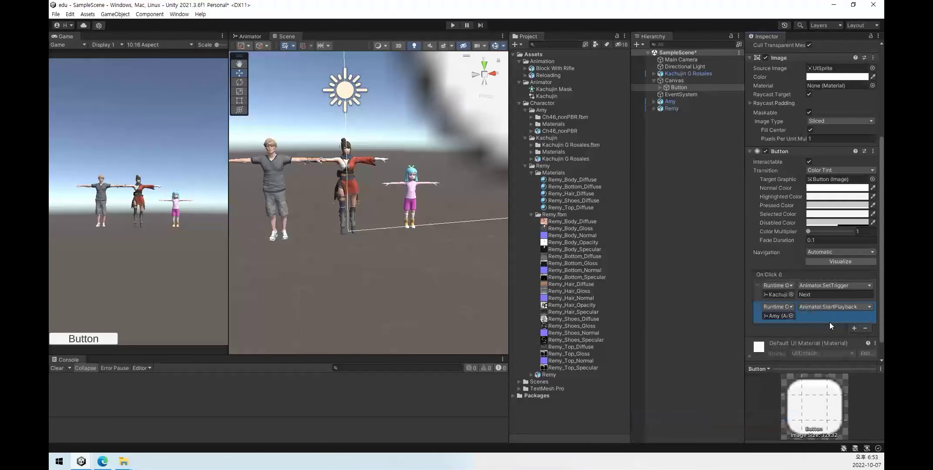
{"action": "left_click", "coordinate": [829, 307]}
{"action": "mouse_move", "coordinate": [836, 351]}
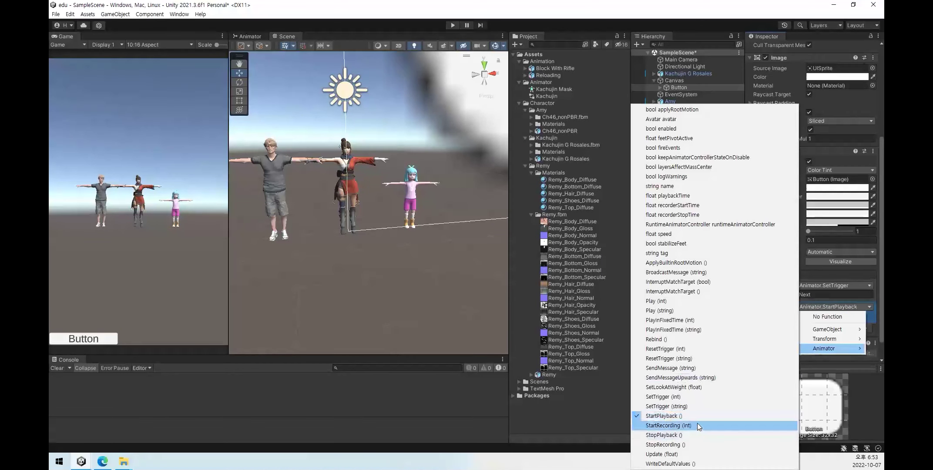
{"action": "left_click", "coordinate": [699, 407]}
{"action": "left_click", "coordinate": [819, 316]}
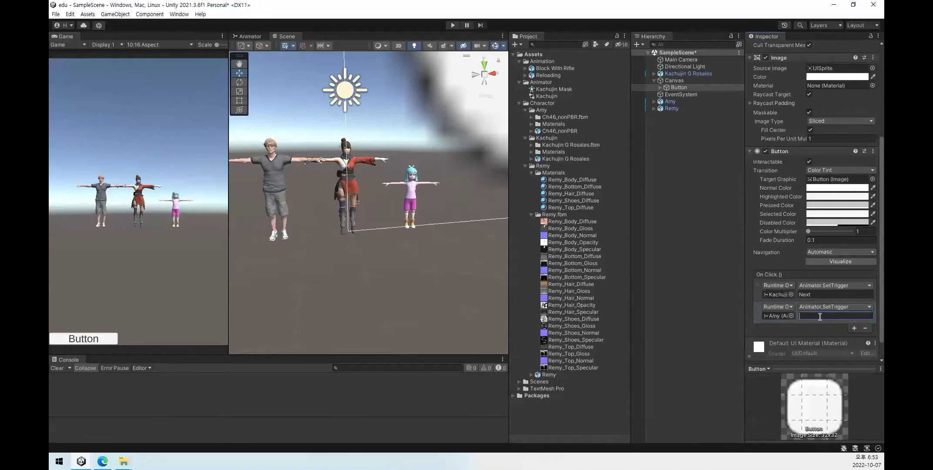
Complete Amy's trigger name as Next, play-test the Button, and save the scene.
{"action": "type", "text": "Next"}
{"action": "left_click", "coordinate": [453, 24]}
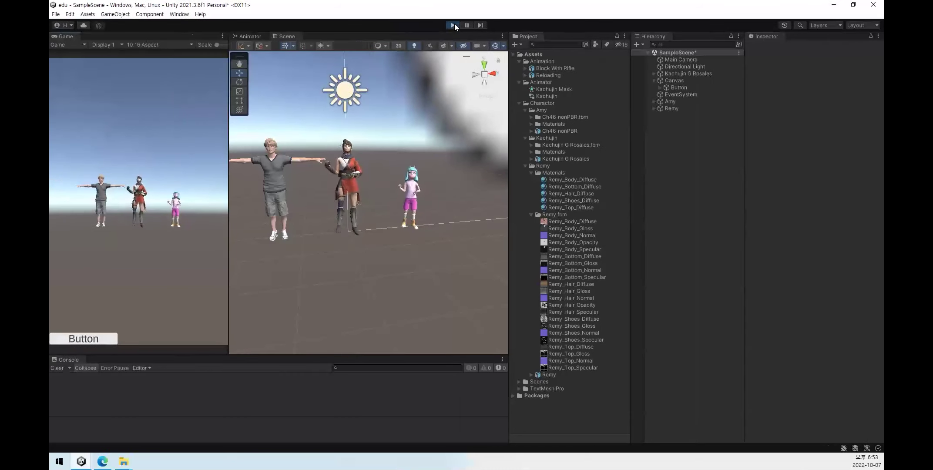
{"action": "left_click", "coordinate": [453, 24]}
{"action": "key", "text": "ctrl+s"}
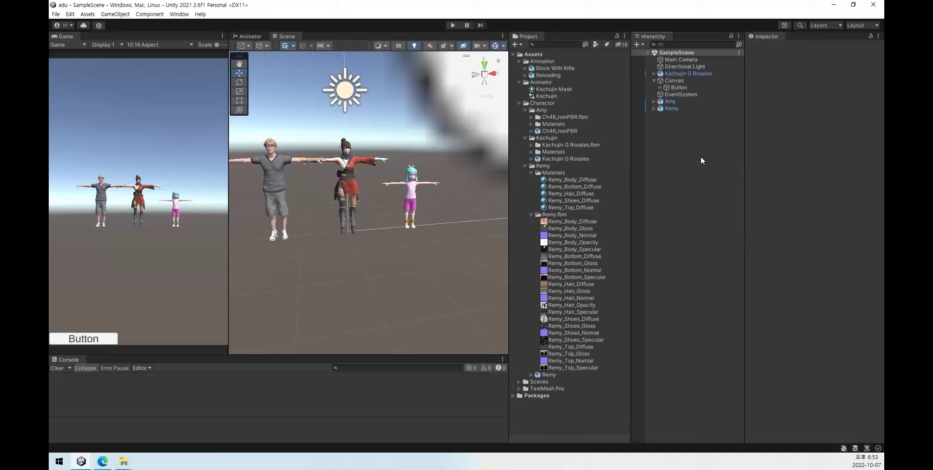
Open the Kachujin controller and inspect its New Layer and Base Layer states and transitions.
{"action": "left_click", "coordinate": [559, 97]}
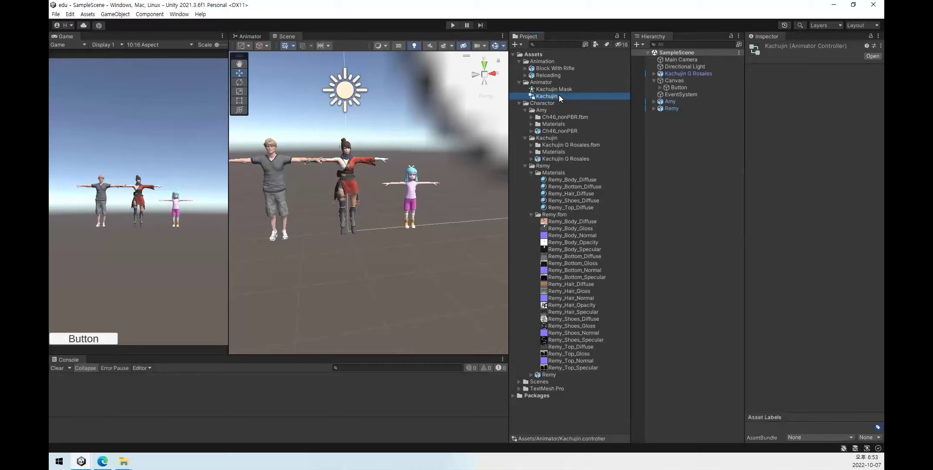
{"action": "double_click", "coordinate": [559, 95]}
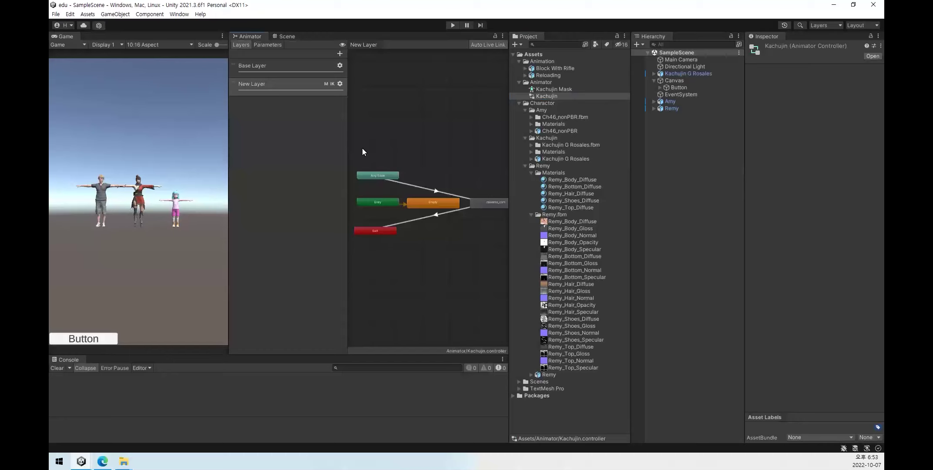
{"action": "left_click", "coordinate": [316, 159]}
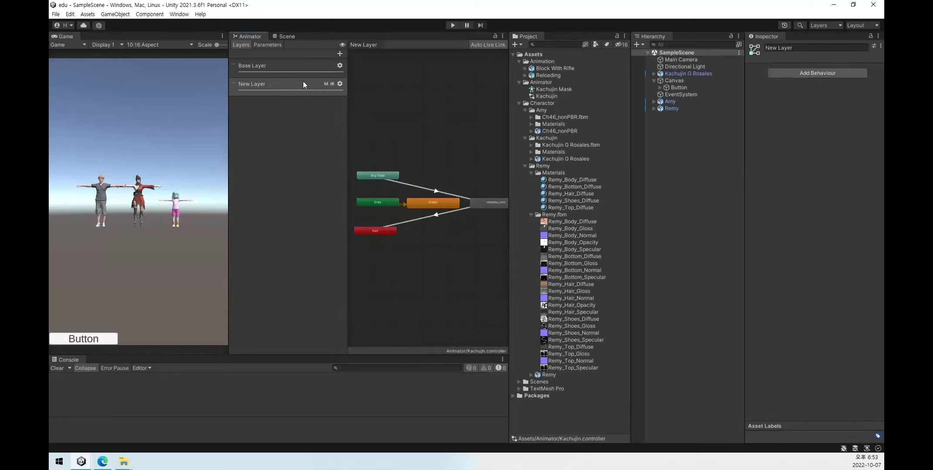
{"action": "left_click", "coordinate": [261, 76]}
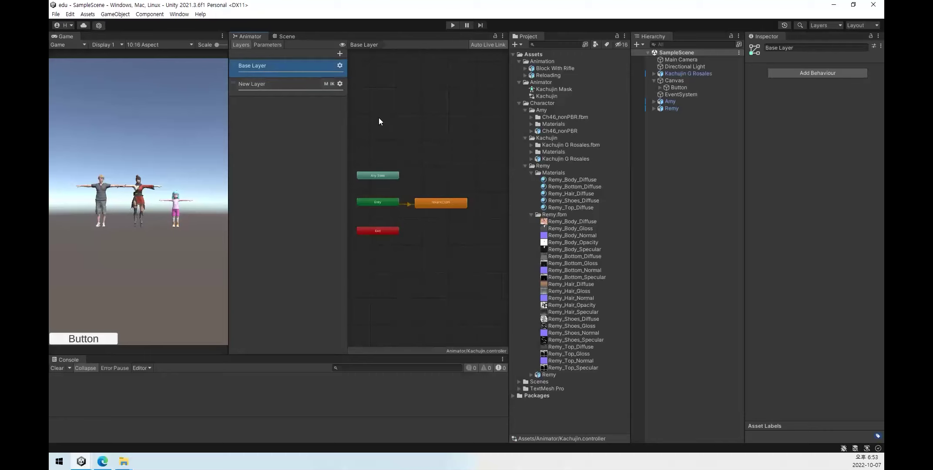
{"action": "left_click", "coordinate": [441, 204]}
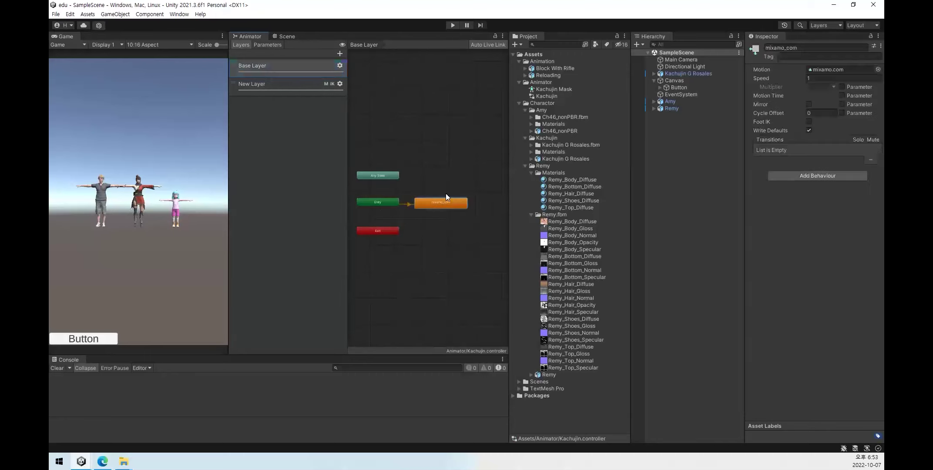
{"action": "left_click", "coordinate": [279, 92]}
{"action": "left_click", "coordinate": [373, 176]}
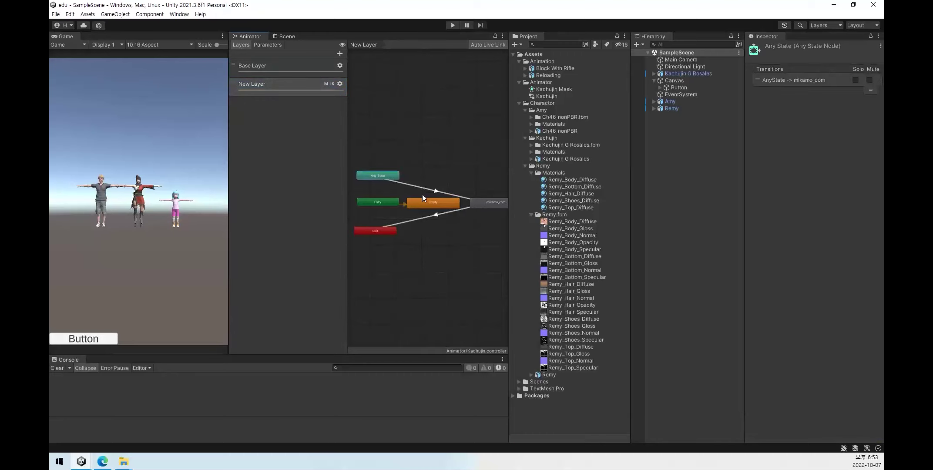
{"action": "left_click", "coordinate": [277, 69]}
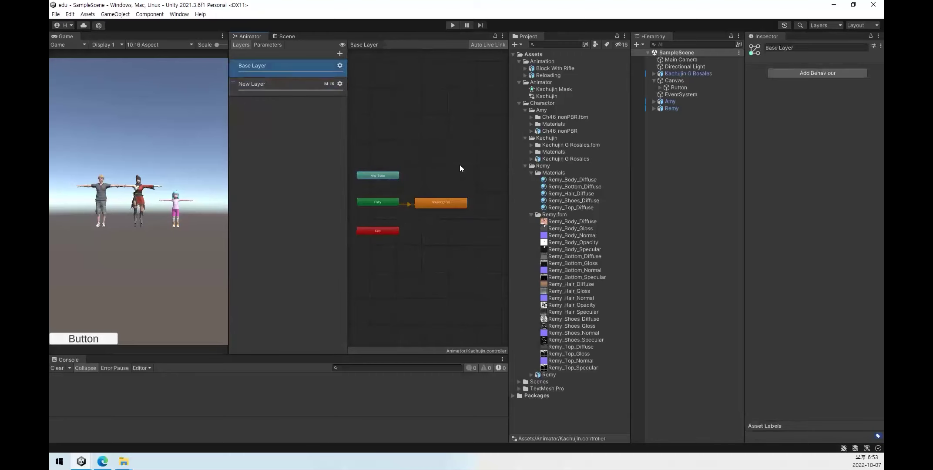
Create an Empty state in the Base Layer graph, then delete it.
{"action": "right_click", "coordinate": [444, 130]}
{"action": "mouse_move", "coordinate": [488, 134]}
{"action": "left_click", "coordinate": [572, 136]}
{"action": "left_click", "coordinate": [474, 134]}
{"action": "key", "text": "Delete"}
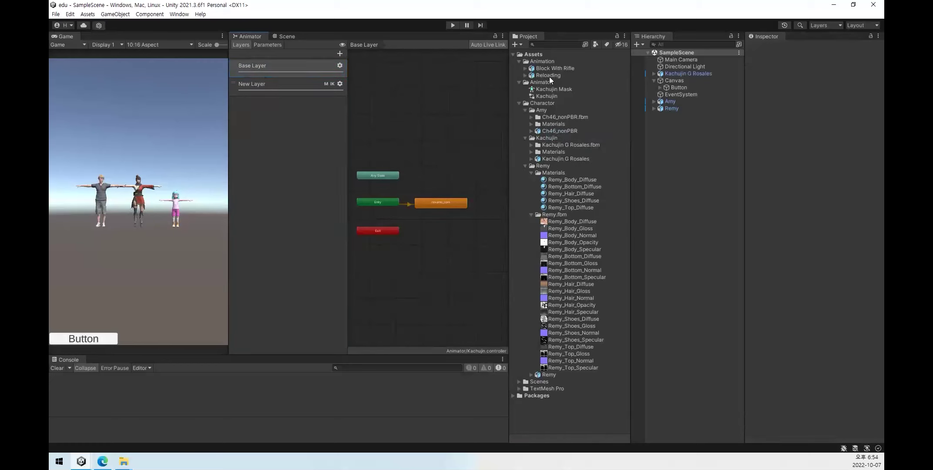
Add a second mixamo_com state with a Next-conditioned transition to it, Has Exit Time off.
{"action": "left_click_drag", "start_coordinate": [426, 142], "coordinate": [441, 138]}
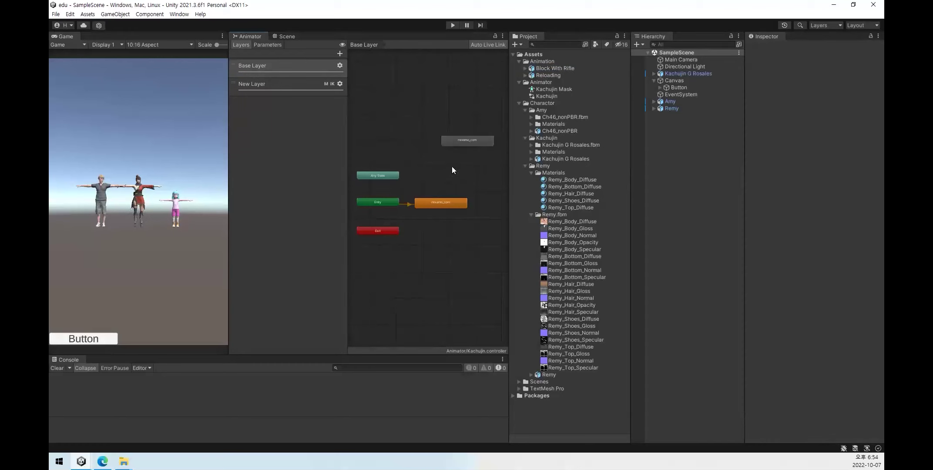
{"action": "right_click", "coordinate": [443, 198]}
{"action": "left_click", "coordinate": [476, 204]}
{"action": "left_click", "coordinate": [469, 139]}
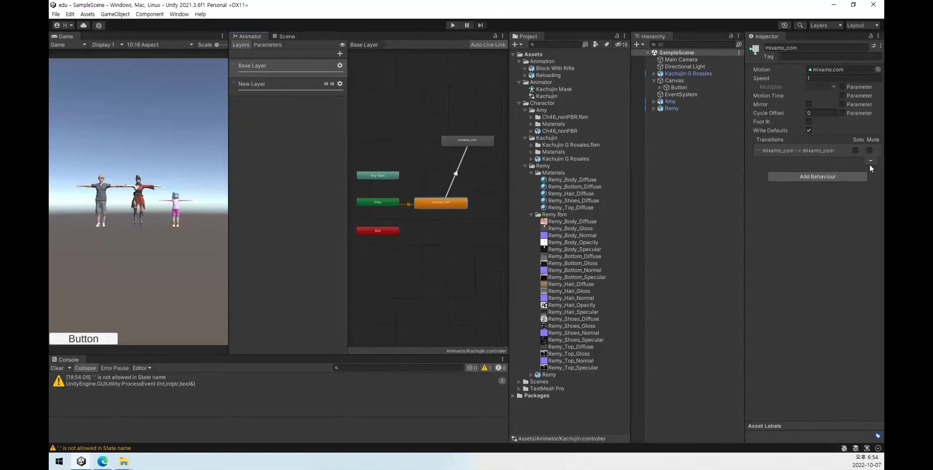
{"action": "left_click", "coordinate": [457, 174]}
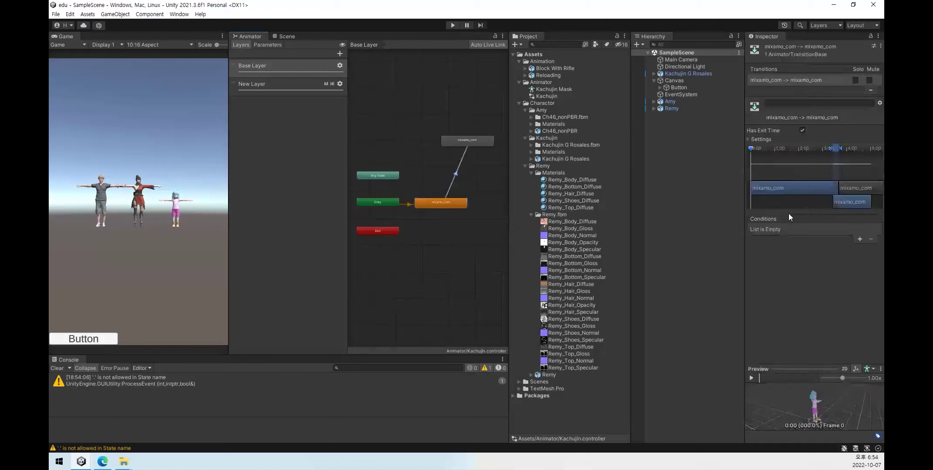
{"action": "left_click", "coordinate": [862, 239]}
{"action": "left_click", "coordinate": [802, 130]}
Add a return transition from the new state to the default state with the Next condition.
{"action": "right_click", "coordinate": [459, 140]}
{"action": "left_click", "coordinate": [475, 144]}
{"action": "left_click", "coordinate": [436, 200]}
{"action": "left_click", "coordinate": [454, 169]}
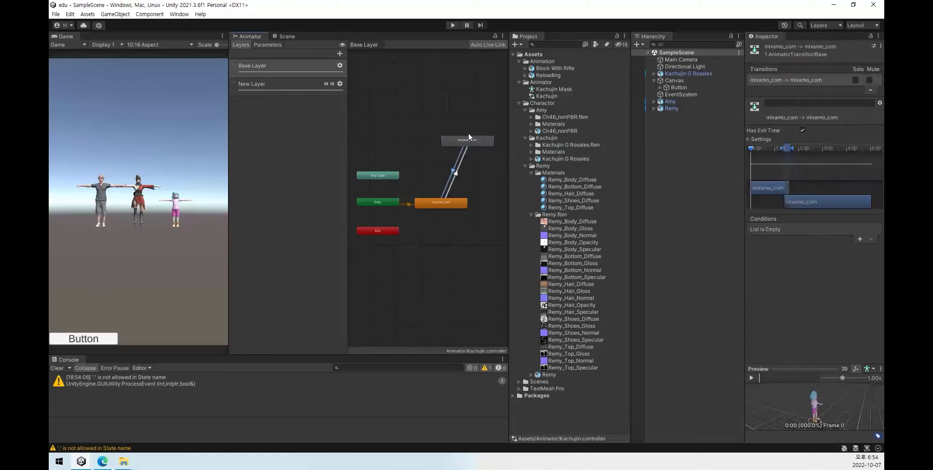
{"action": "left_click", "coordinate": [803, 131]}
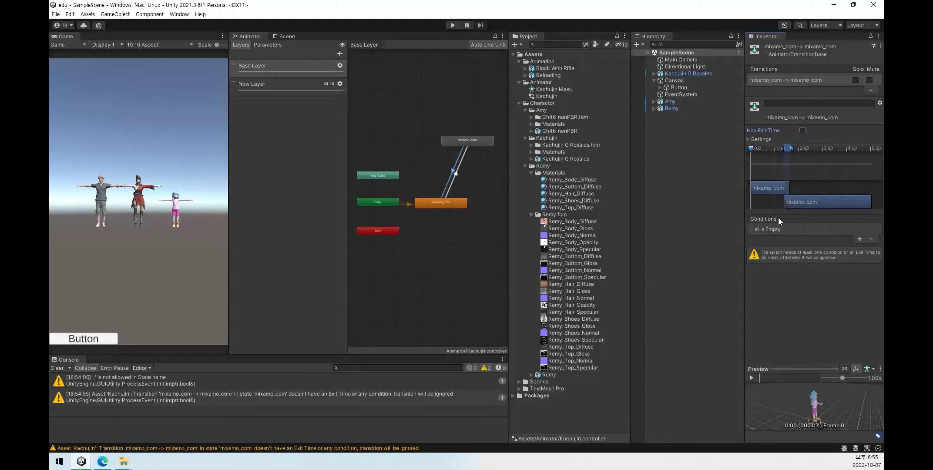
{"action": "left_click", "coordinate": [802, 130]}
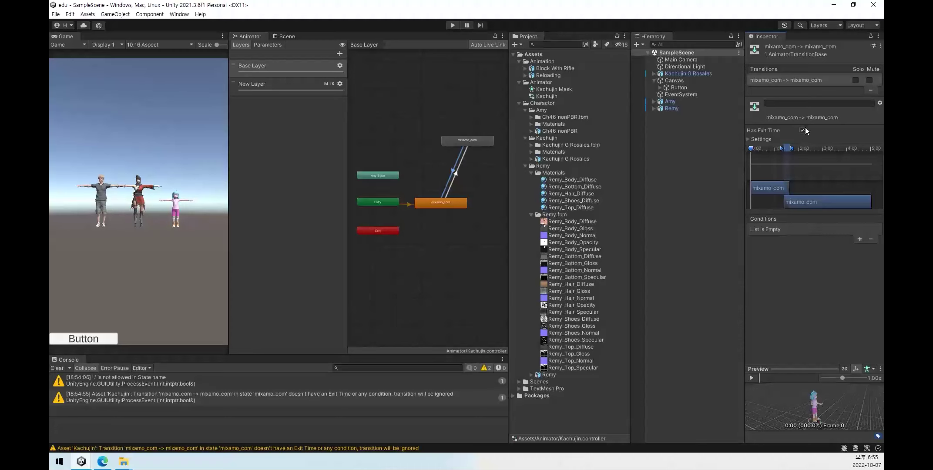
{"action": "left_click", "coordinate": [457, 174]}
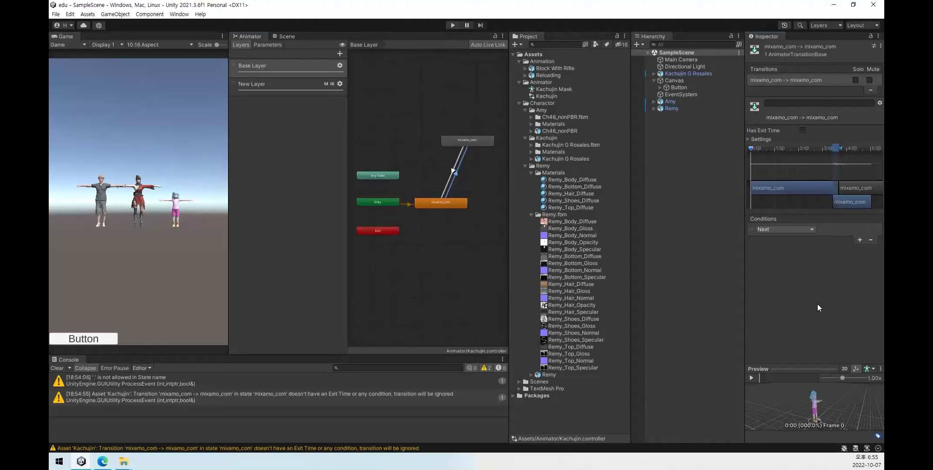
{"action": "left_click", "coordinate": [703, 247]}
{"action": "left_click", "coordinate": [292, 180]}
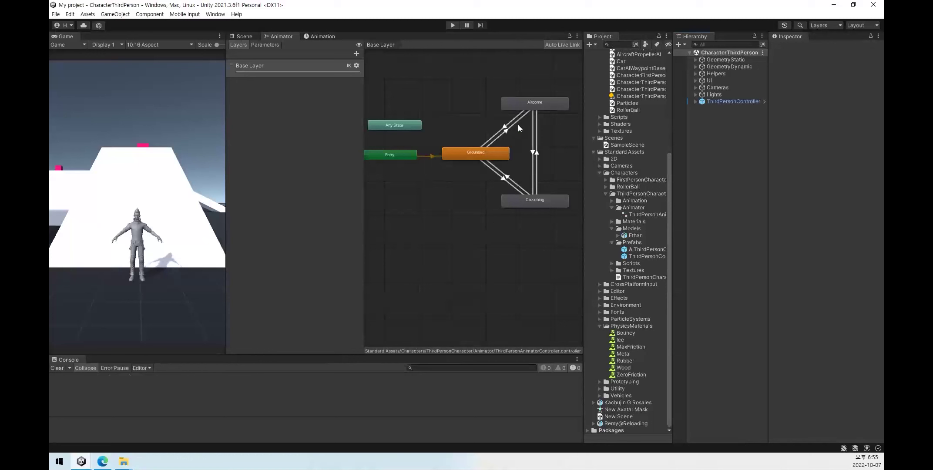
{"action": "left_click", "coordinate": [534, 103]}
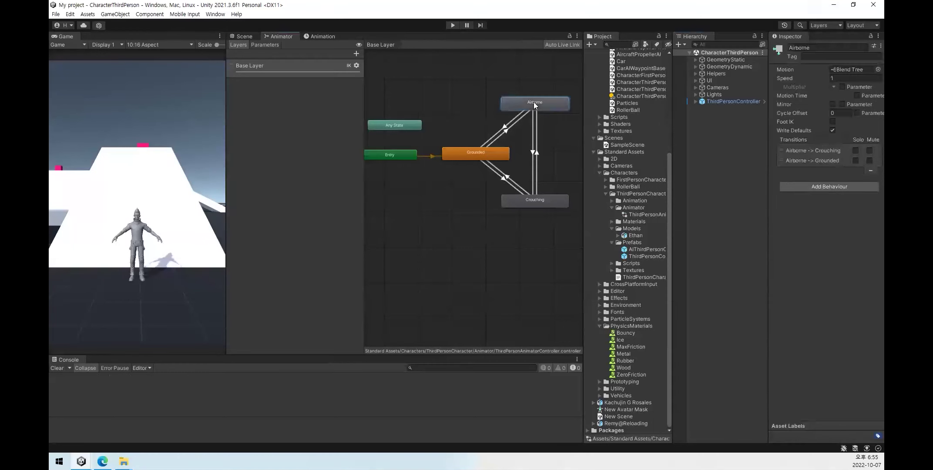
{"action": "left_click", "coordinate": [545, 201]}
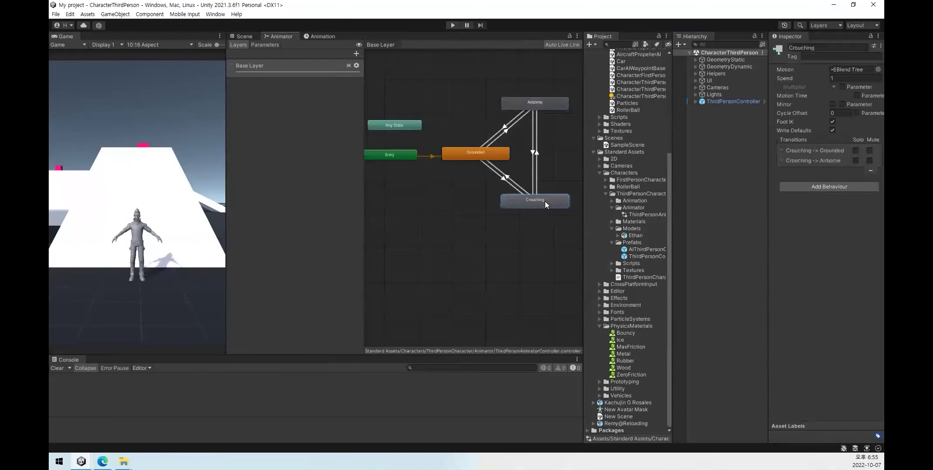
{"action": "left_click", "coordinate": [480, 153]}
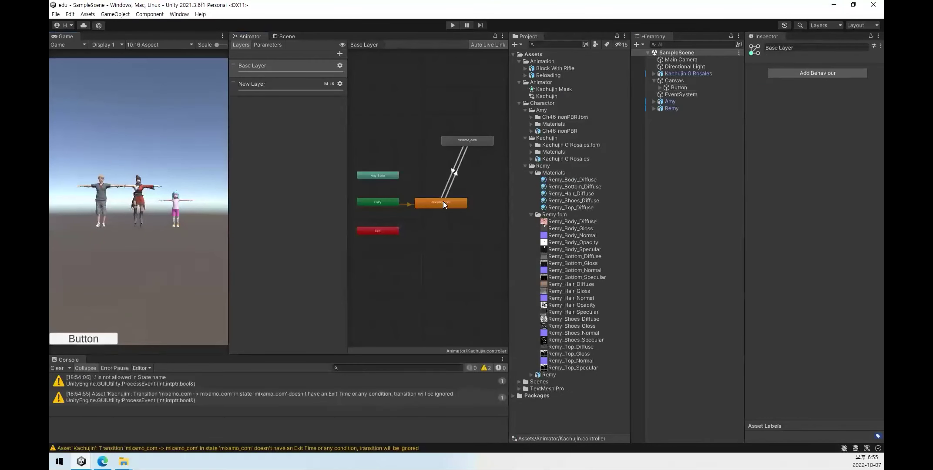
Enter play mode and fire the Next trigger, again with Kachujin G Rosales selected, to watch the animation switch.
{"action": "left_click", "coordinate": [440, 206]}
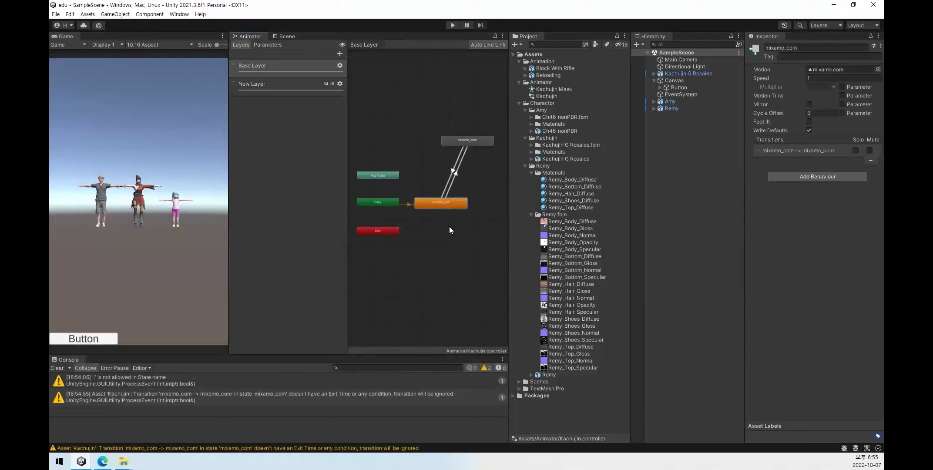
{"action": "left_click", "coordinate": [452, 25]}
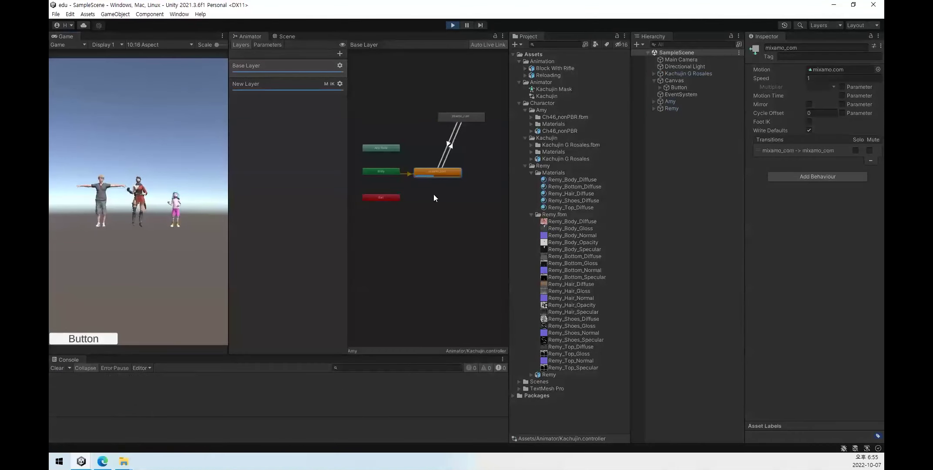
{"action": "left_click", "coordinate": [272, 46]}
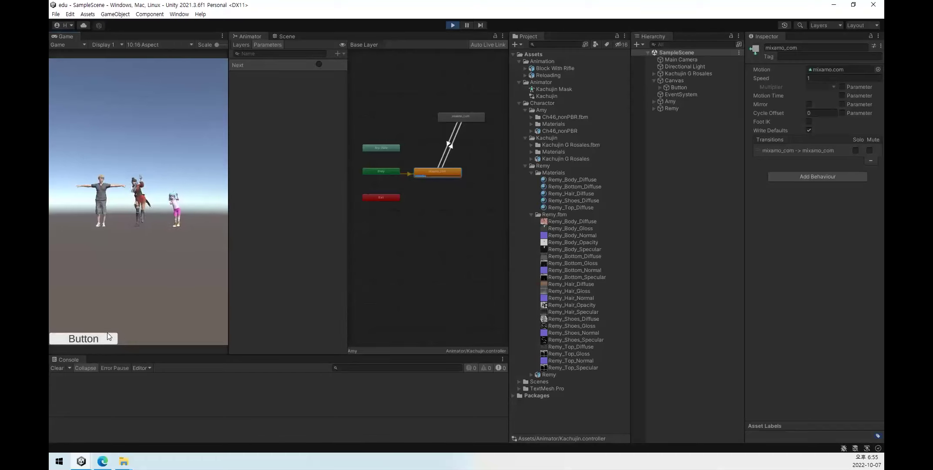
{"action": "left_click", "coordinate": [319, 65]}
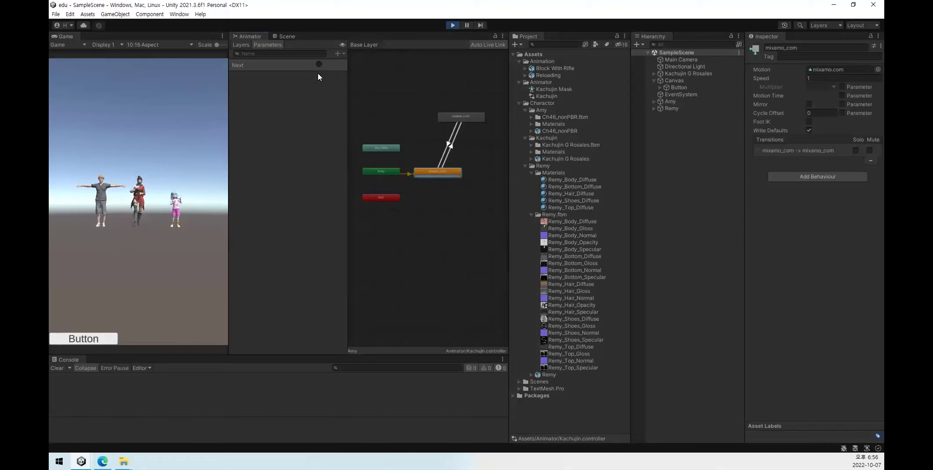
{"action": "left_click", "coordinate": [697, 160]}
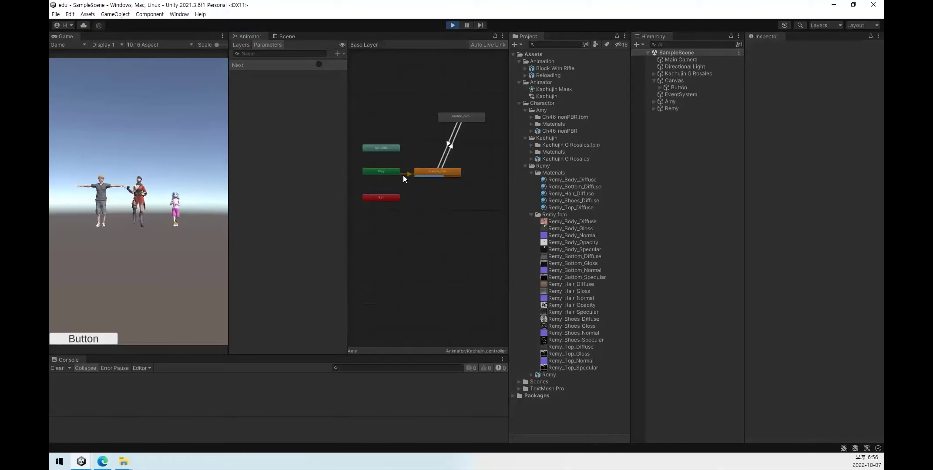
{"action": "left_click", "coordinate": [692, 73]}
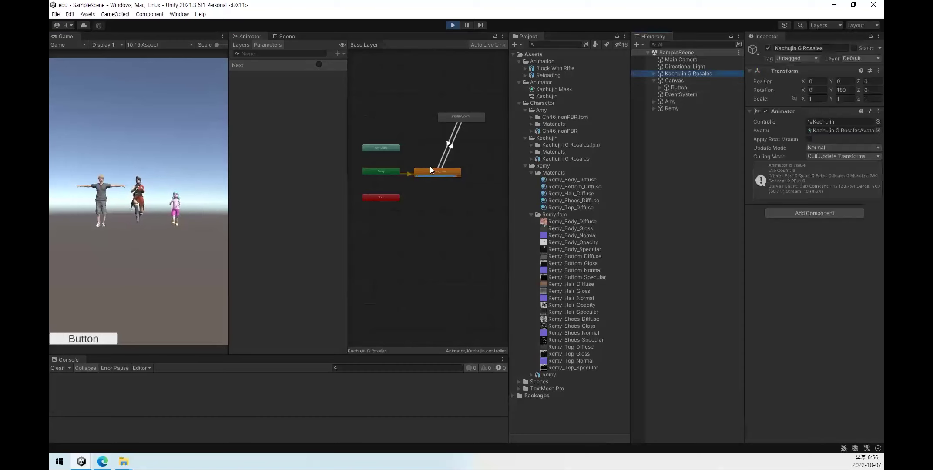
{"action": "left_click", "coordinate": [319, 64]}
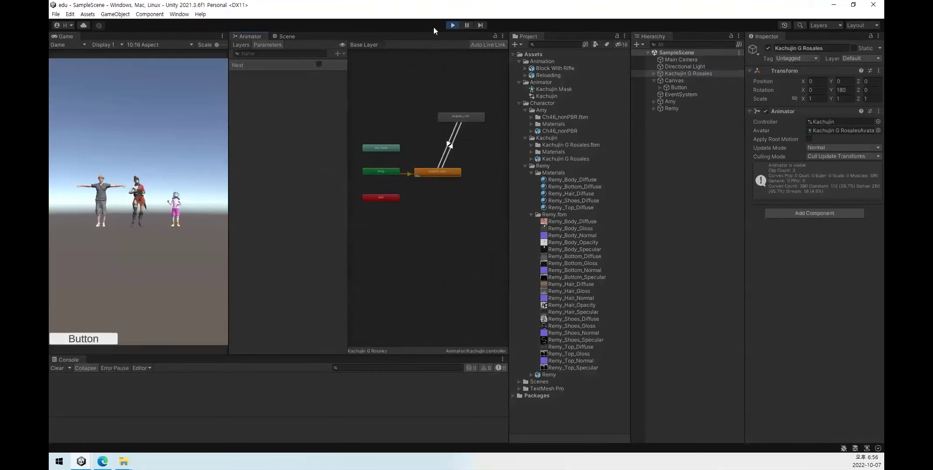
Stop play mode, review the Kachujin controller and its Block With Rifle and Reloading assets, then select the mixamo_com transition.
{"action": "left_click", "coordinate": [453, 25]}
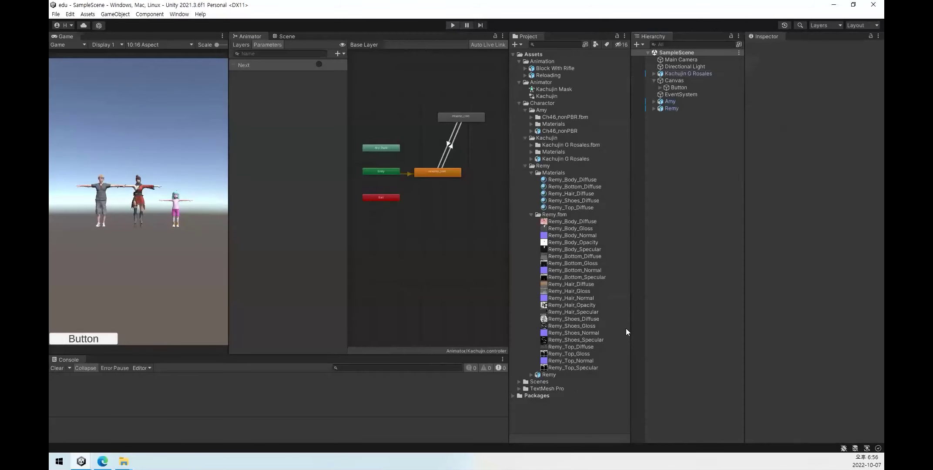
{"action": "left_click", "coordinate": [556, 97]}
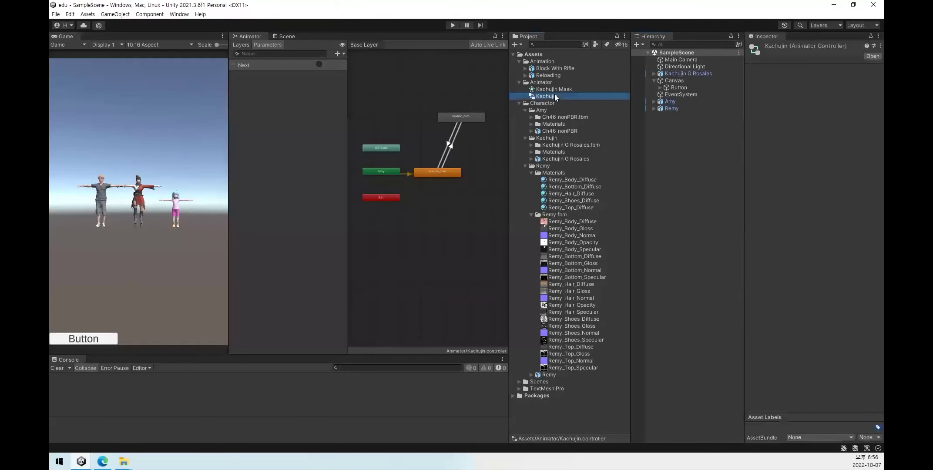
{"action": "left_click", "coordinate": [562, 68]}
{"action": "left_click", "coordinate": [559, 72]}
{"action": "left_click", "coordinate": [561, 68]}
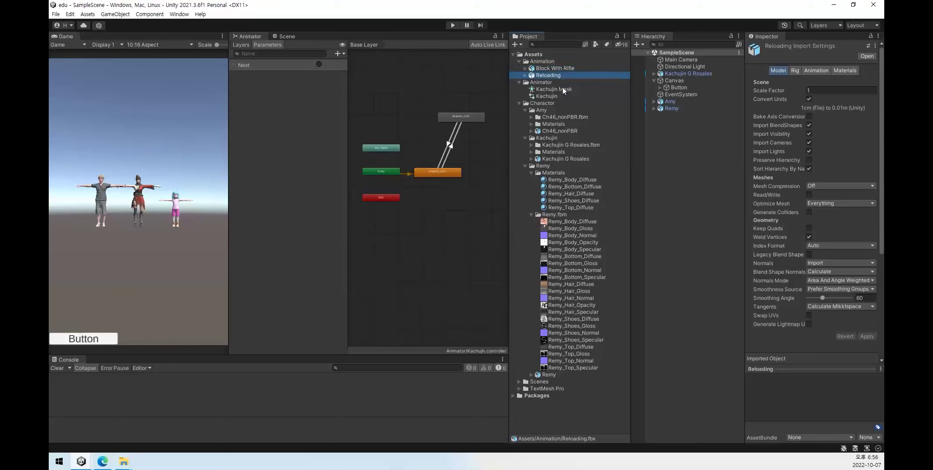
{"action": "left_click", "coordinate": [551, 96]}
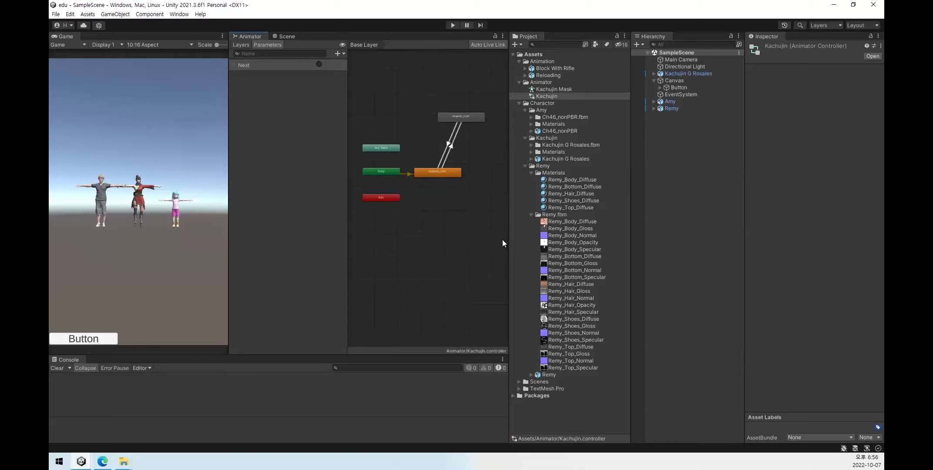
{"action": "left_click", "coordinate": [453, 148]}
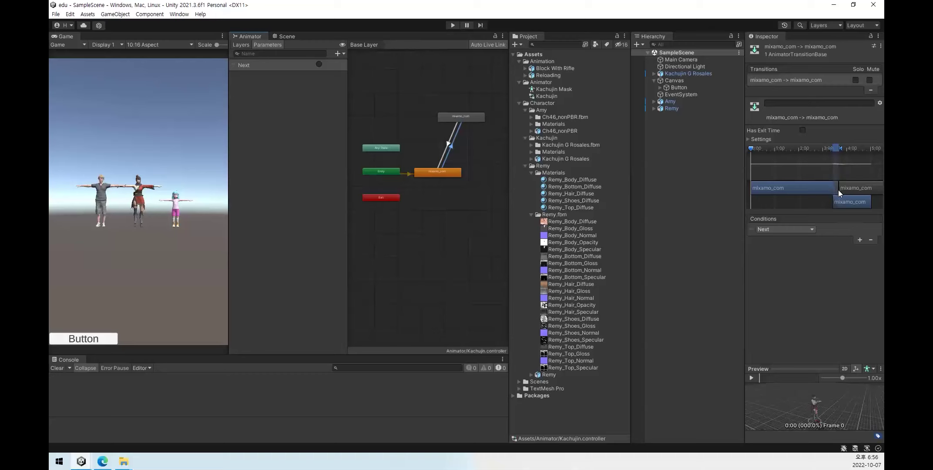
Expand and then collapse the transition's Settings foldout to review its timing values.
{"action": "left_click", "coordinate": [762, 138]}
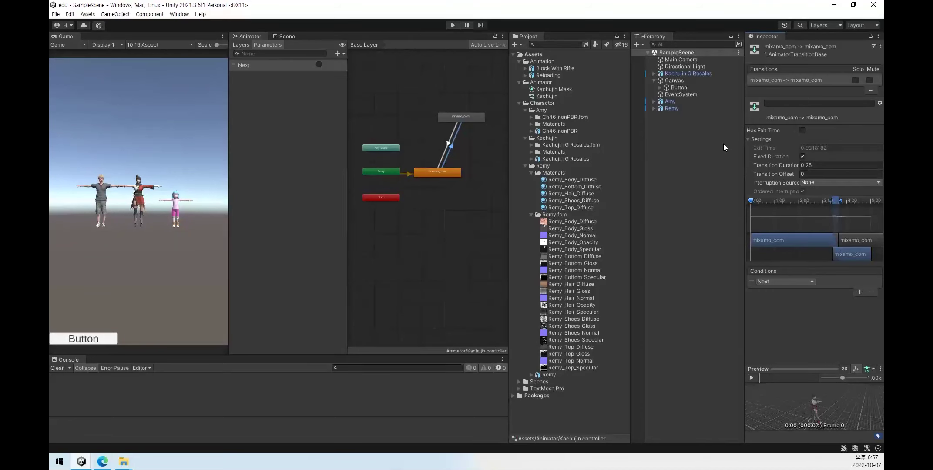
{"action": "left_click", "coordinate": [759, 138]}
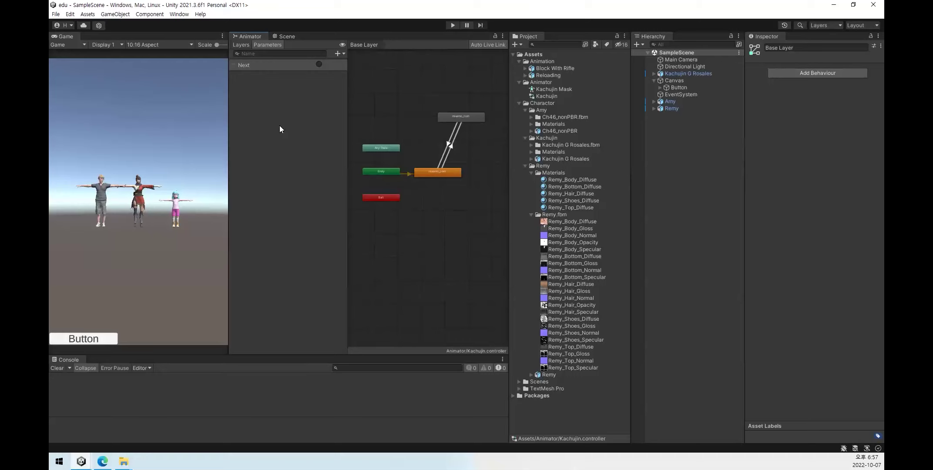
Select the Button to show its On Click events, then open the Parameters + type list.
{"action": "left_click", "coordinate": [246, 46]}
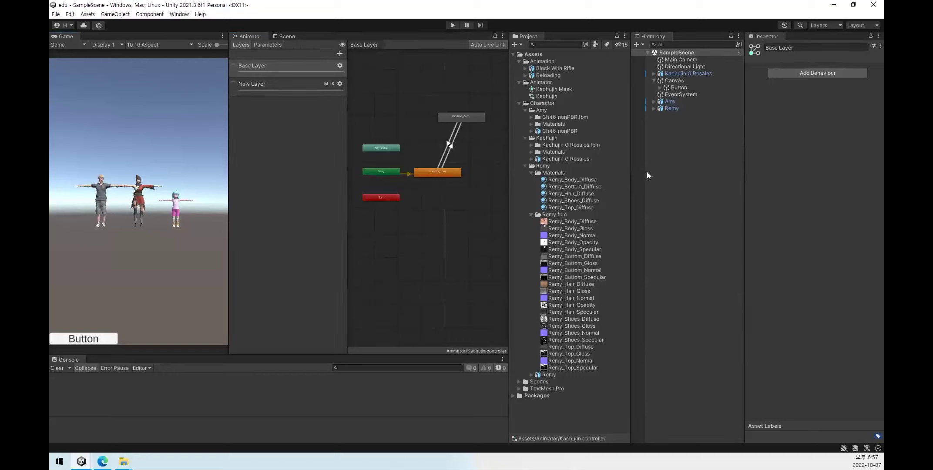
{"action": "left_click", "coordinate": [688, 113]}
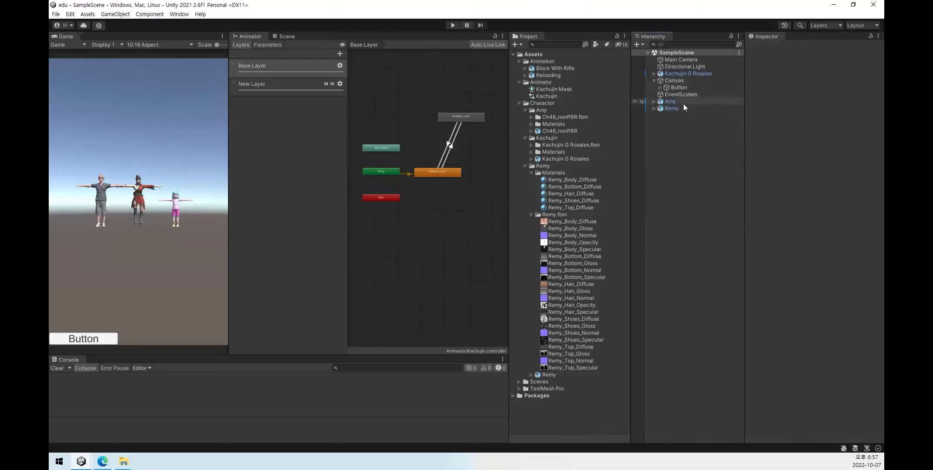
{"action": "left_click", "coordinate": [685, 87]}
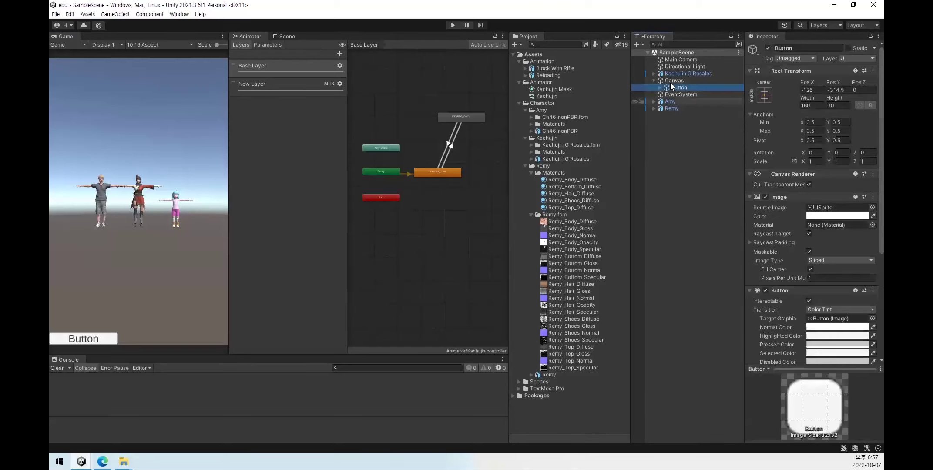
{"action": "scroll", "coordinate": [776, 259], "scroll_direction": "down", "scroll_amount": 5}
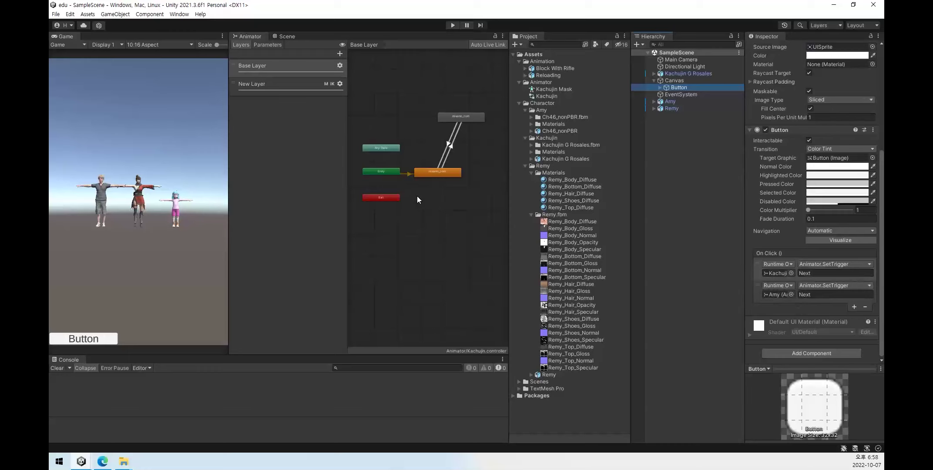
{"action": "left_click", "coordinate": [268, 45]}
{"action": "left_click", "coordinate": [338, 53]}
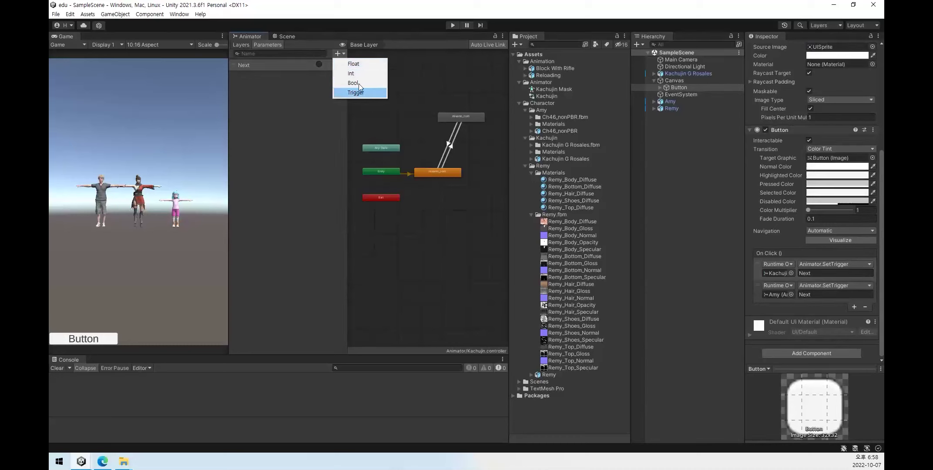
Dismiss the parameter type list without adding one and return to the animator's Layers list.
{"action": "left_click", "coordinate": [328, 142]}
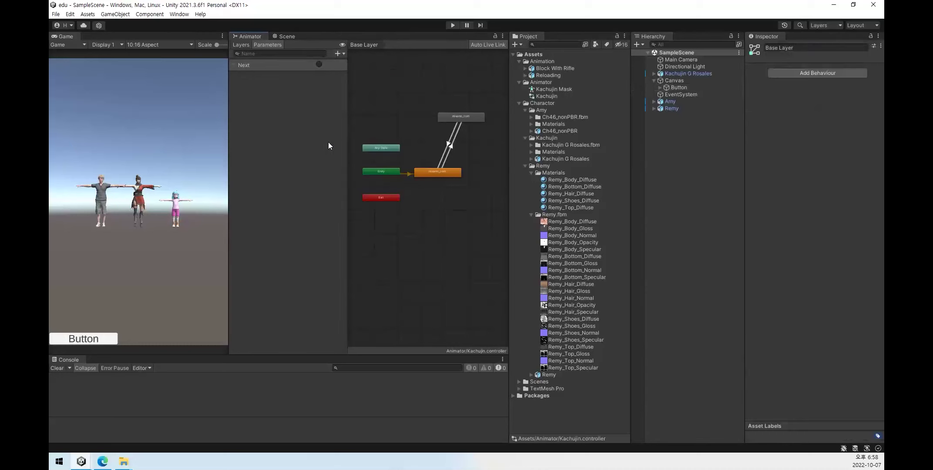
{"action": "left_click", "coordinate": [698, 163]}
{"action": "left_click", "coordinate": [241, 44]}
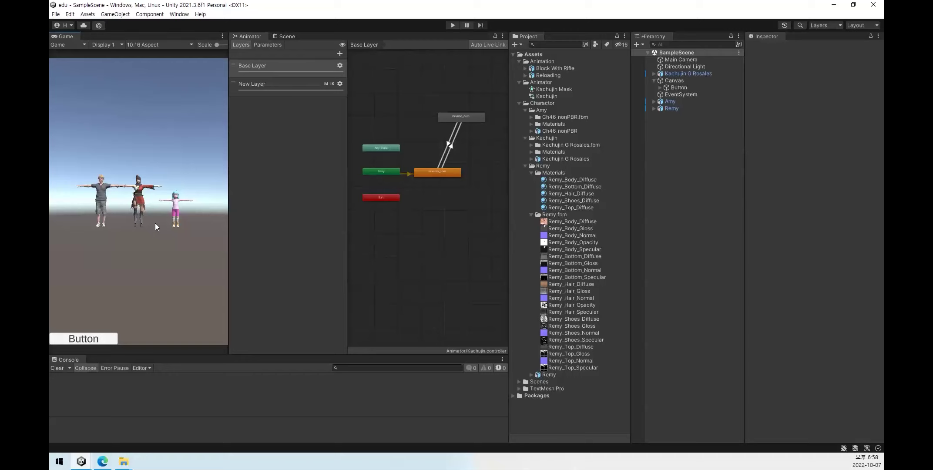
Add a layer, then delete the extra New Layer 0 from the Kachujin controller.
{"action": "left_click", "coordinate": [339, 53]}
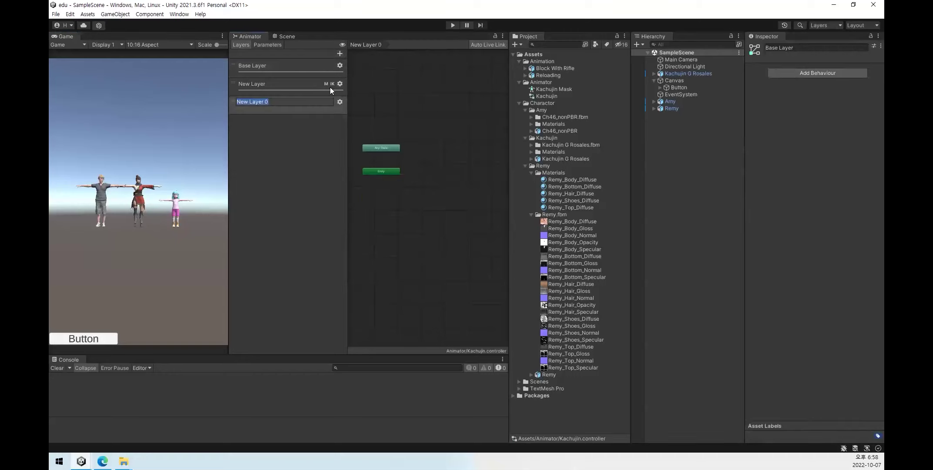
{"action": "left_click", "coordinate": [331, 107]}
{"action": "right_click", "coordinate": [333, 109]}
{"action": "left_click", "coordinate": [345, 110]}
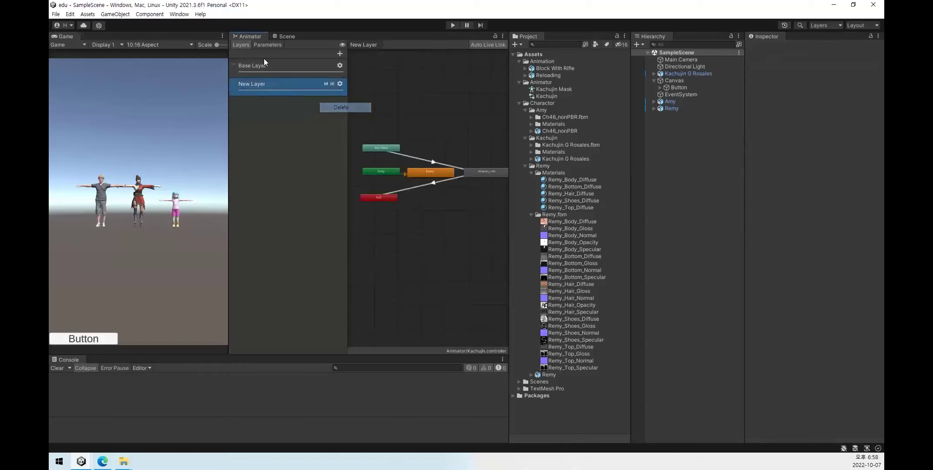
Check the parameter type list without adding one, then inspect New Layer's Any State to mixamo_com transition.
{"action": "left_click", "coordinate": [267, 45]}
{"action": "left_click", "coordinate": [337, 53]}
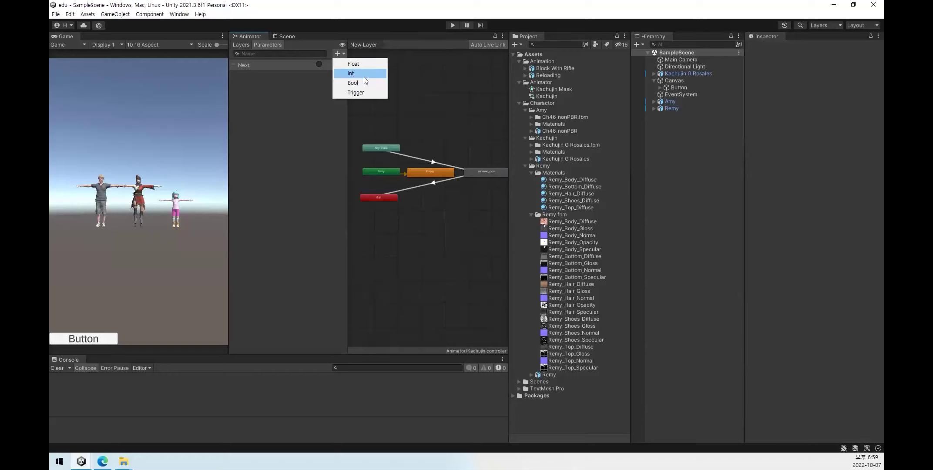
{"action": "left_click", "coordinate": [284, 136]}
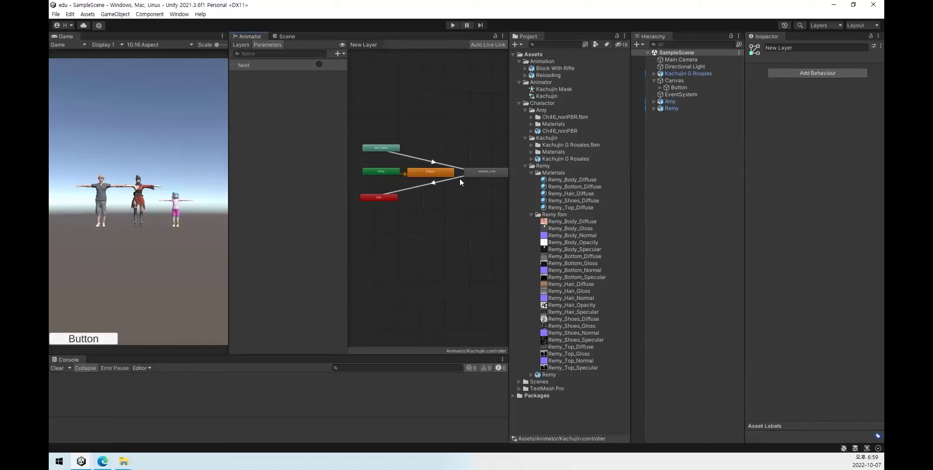
{"action": "left_click", "coordinate": [383, 151]}
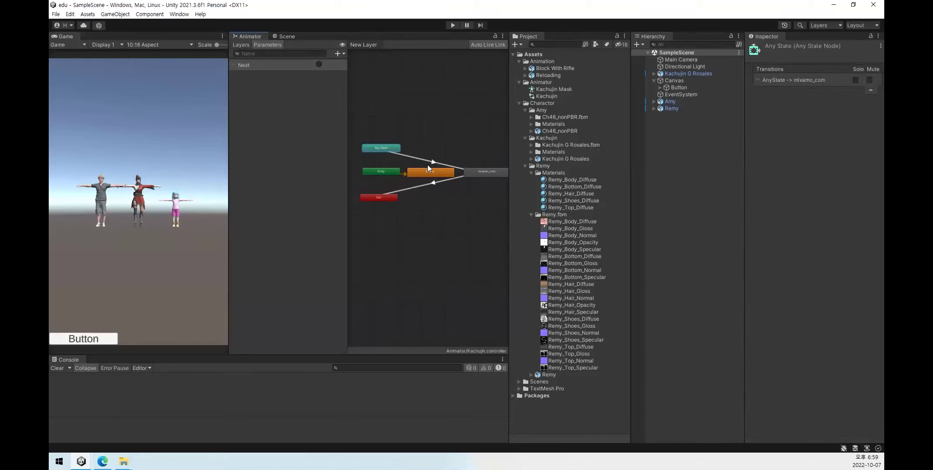
{"action": "left_click", "coordinate": [385, 183]}
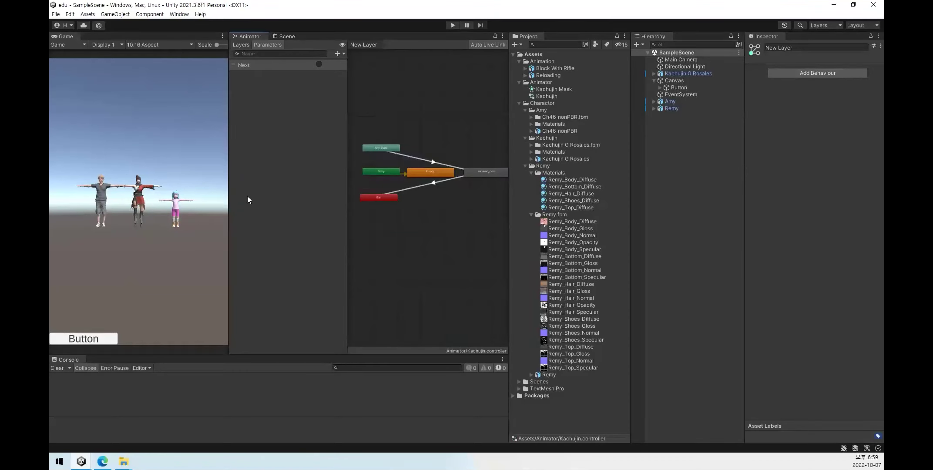
{"action": "left_click", "coordinate": [452, 25]}
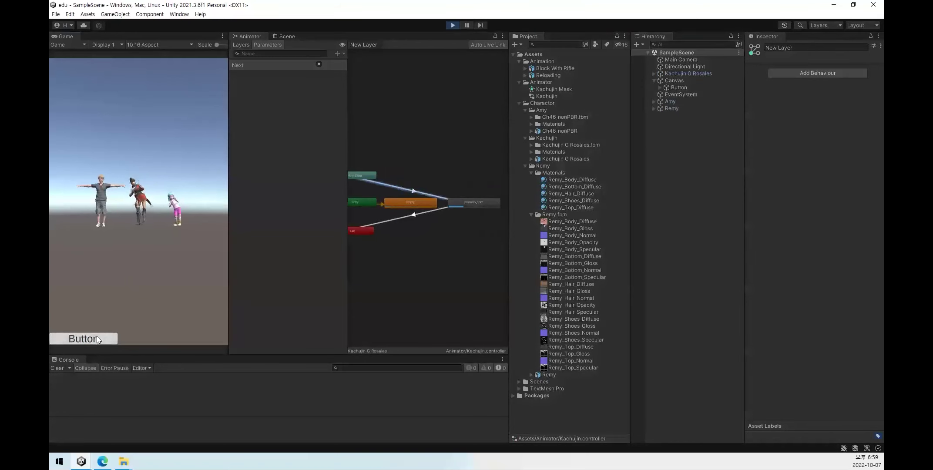
{"action": "left_click", "coordinate": [97, 338]}
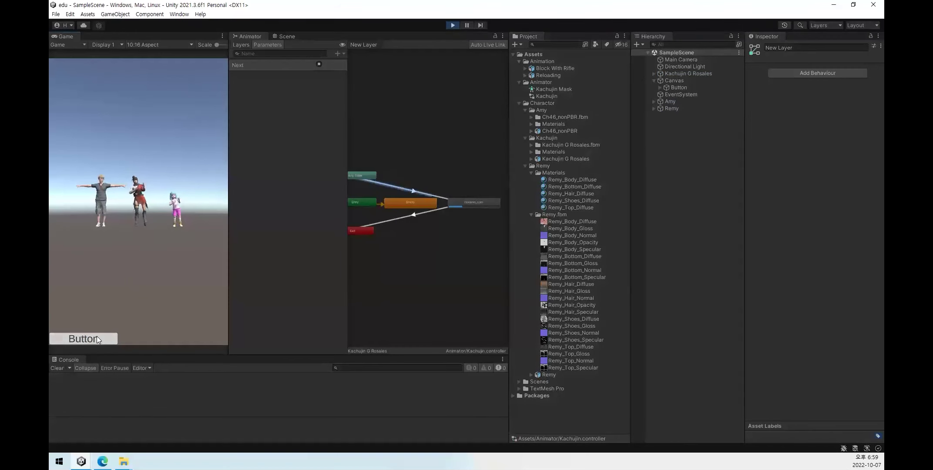
{"action": "left_click", "coordinate": [452, 26]}
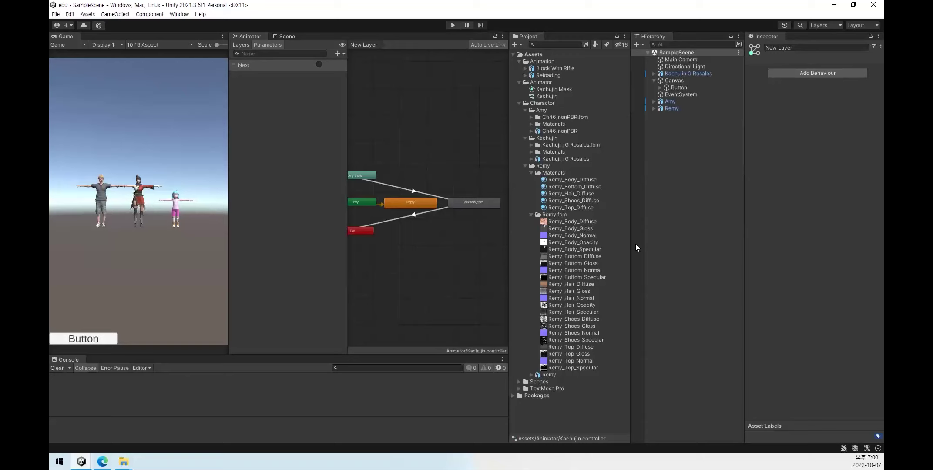
Review the Button's click events, then open New Layer's settings in the Layers list.
{"action": "left_click", "coordinate": [681, 124]}
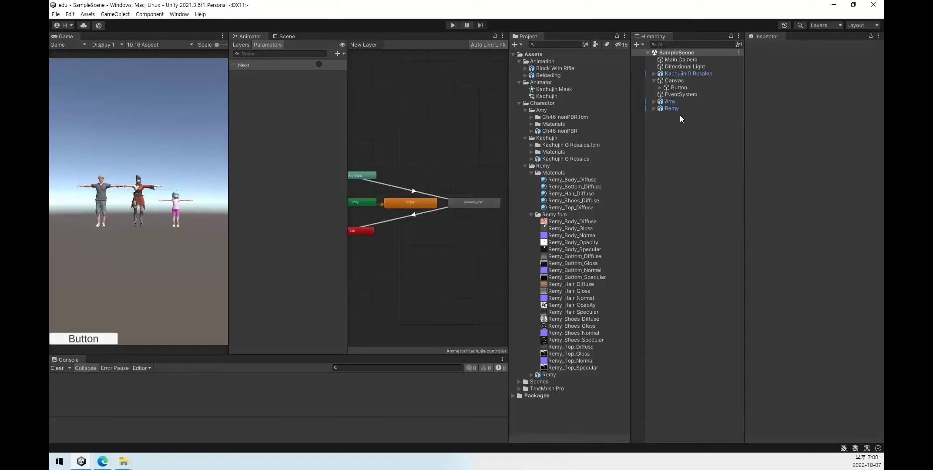
{"action": "left_click", "coordinate": [684, 87]}
{"action": "scroll", "coordinate": [797, 339], "scroll_direction": "down", "scroll_amount": 5}
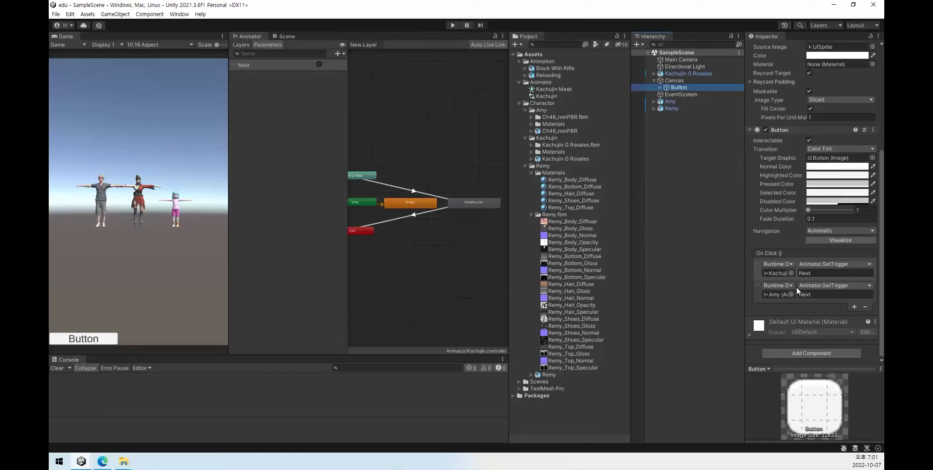
{"action": "left_click", "coordinate": [241, 46]}
{"action": "left_click", "coordinate": [340, 84]}
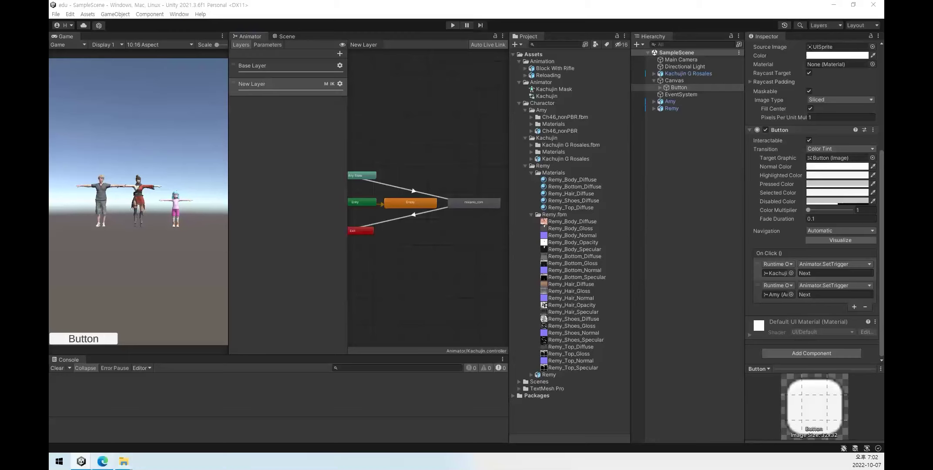
Switch to the Mixamo browser page, then bring the 'edu - SampleScene' Unity window back to the front.
{"action": "key", "text": "alt+Tab"}
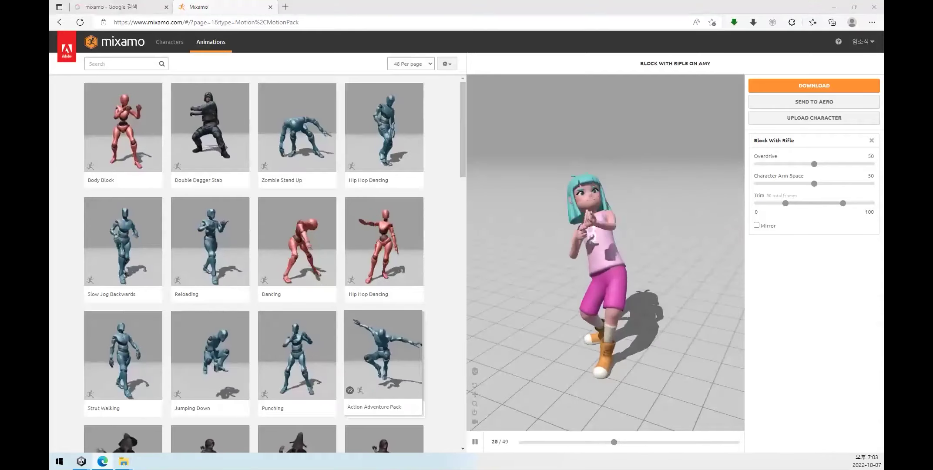
{"action": "mouse_move", "coordinate": [80, 462]}
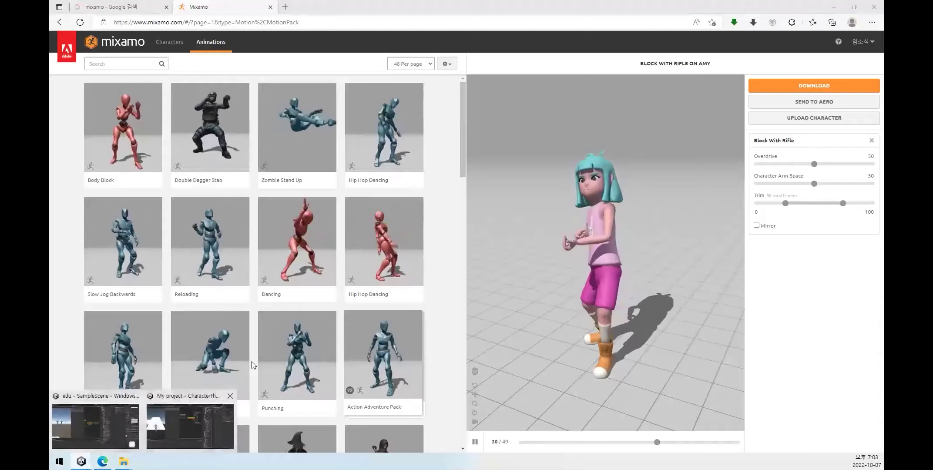
{"action": "left_click", "coordinate": [96, 425]}
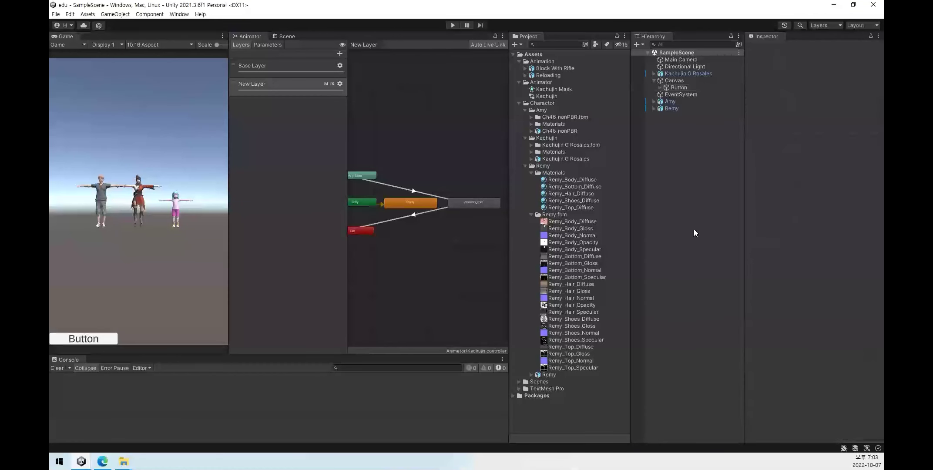
{"action": "mouse_move", "coordinate": [81, 462]}
{"action": "left_click", "coordinate": [205, 426]}
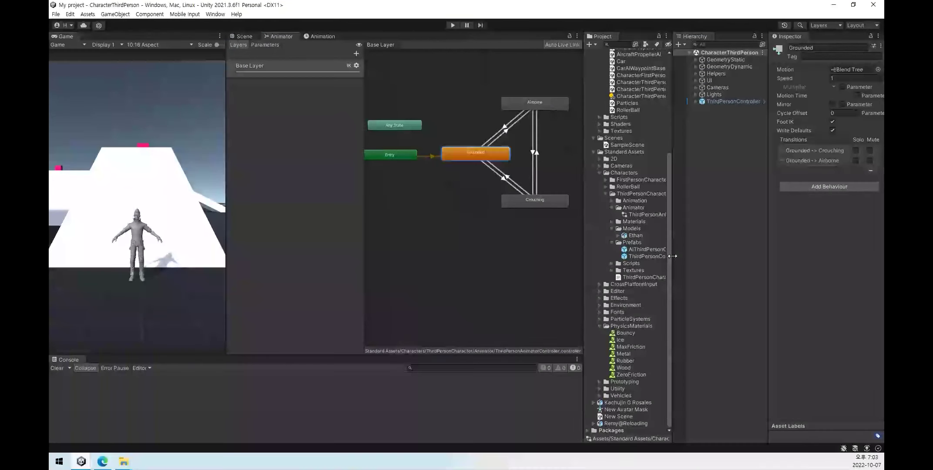
{"action": "left_click", "coordinate": [725, 209]}
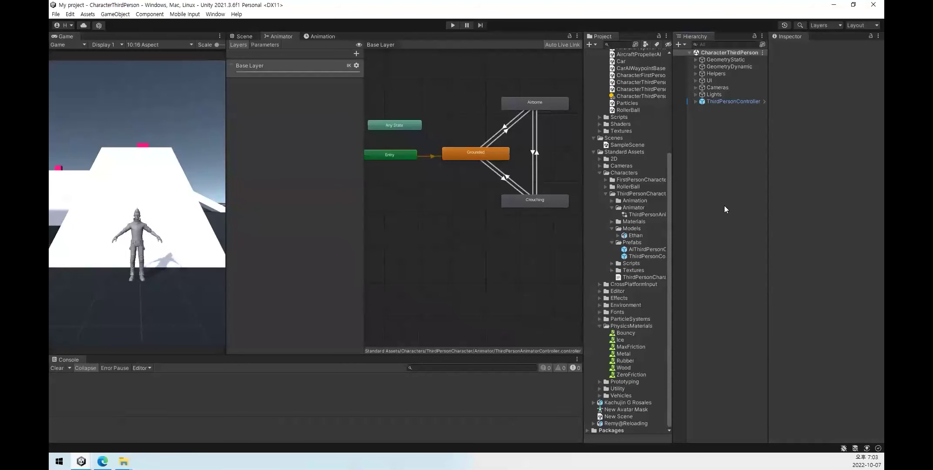
{"action": "mouse_move", "coordinate": [81, 461]}
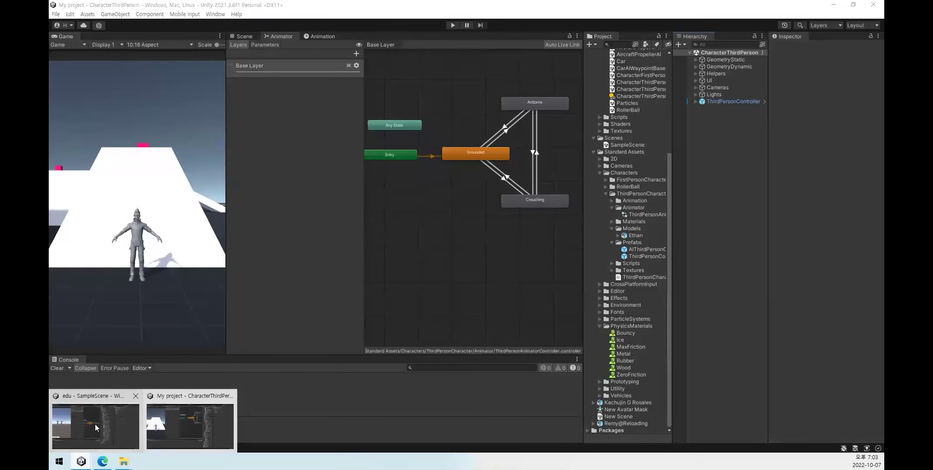
{"action": "left_click", "coordinate": [96, 427]}
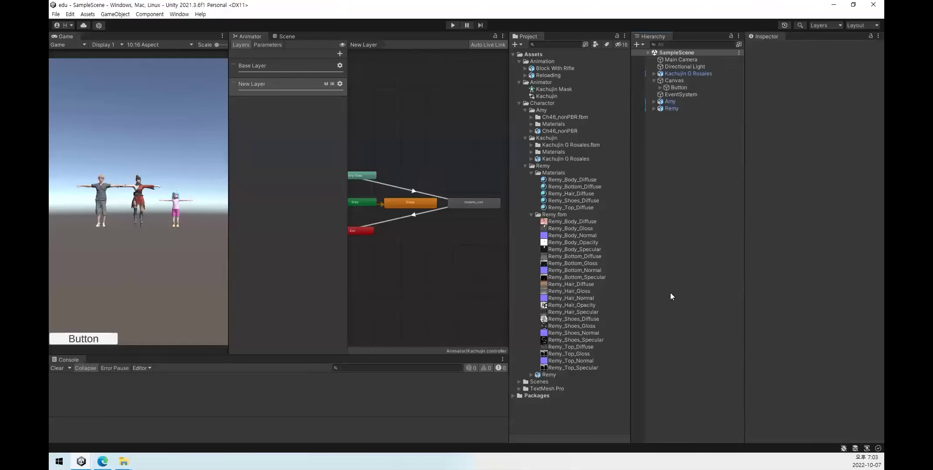